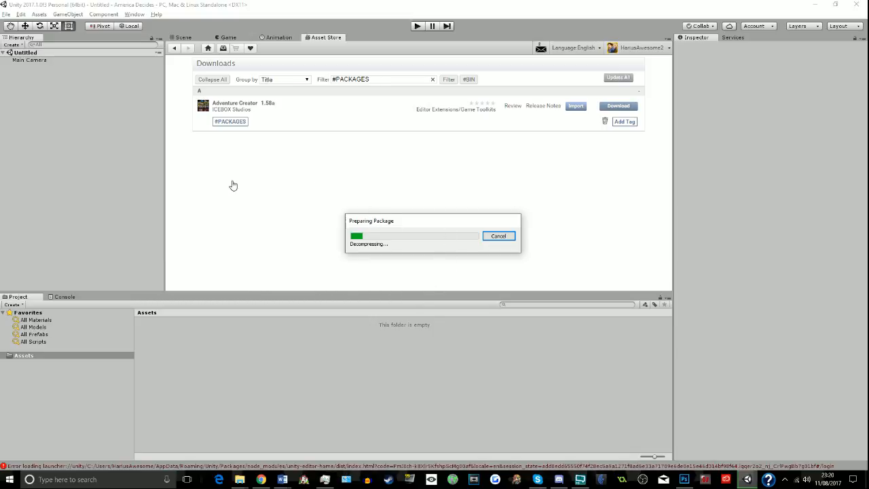
- Switch to Chrome and check the YouTube live dashboard while the Unity package decompresses
click(260, 481)
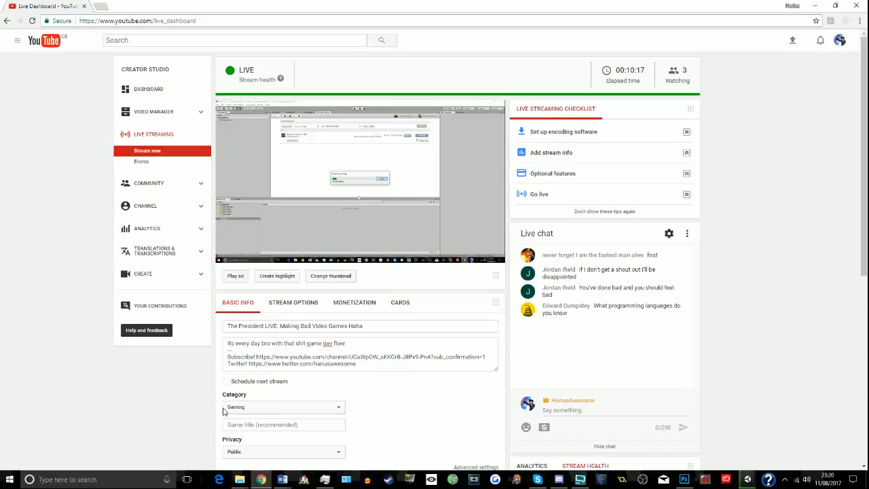
mouse_move(747, 479)
click(754, 459)
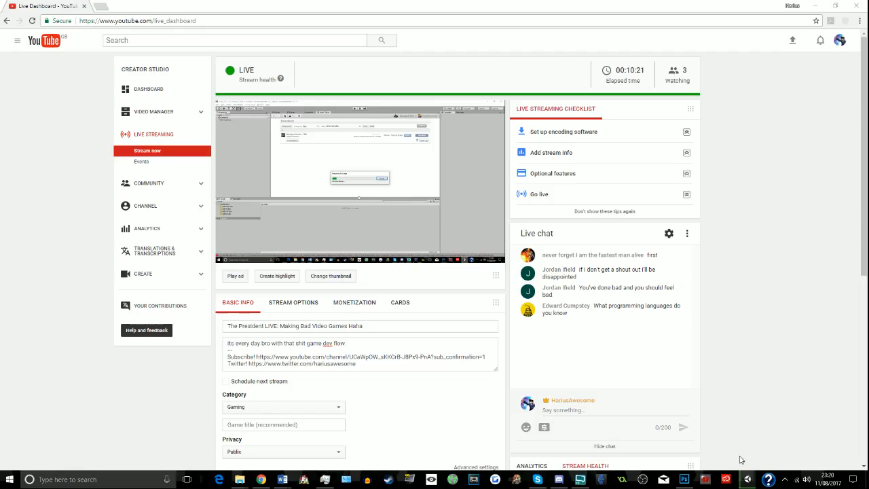
click(580, 480)
click(674, 409)
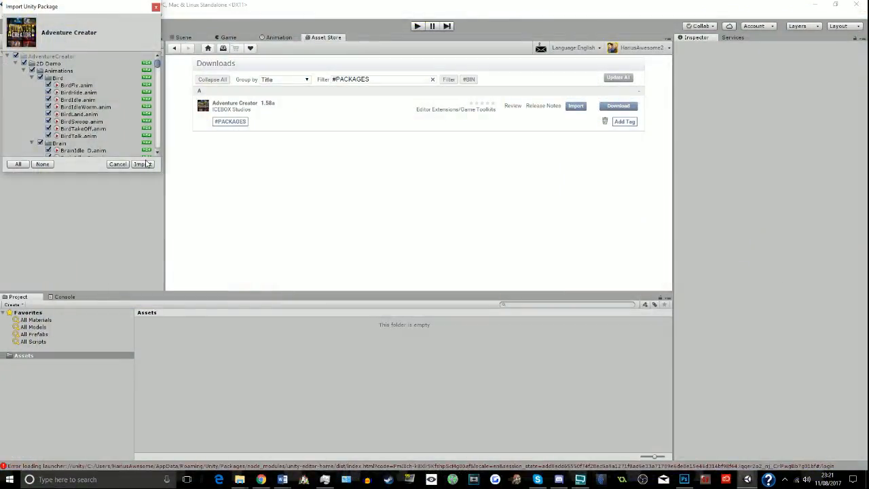
click(143, 165)
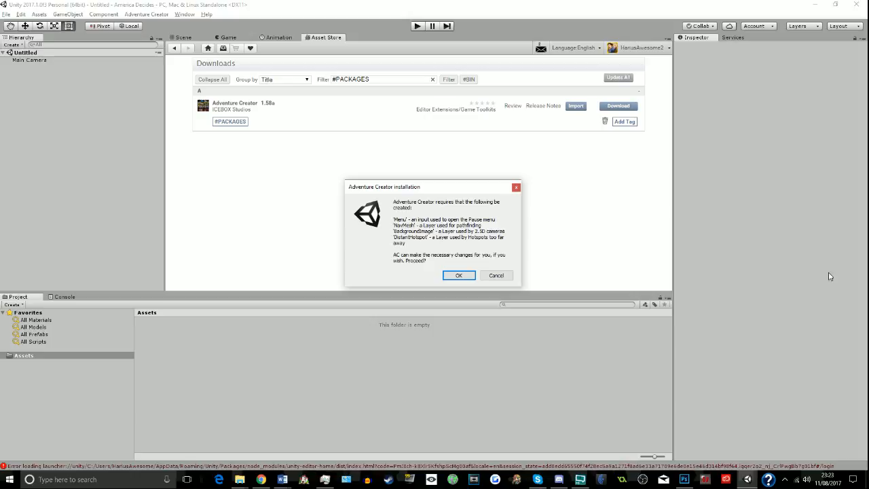
- Let Adventure Creator create its required input and layers, and open the New Game wizard
click(457, 277)
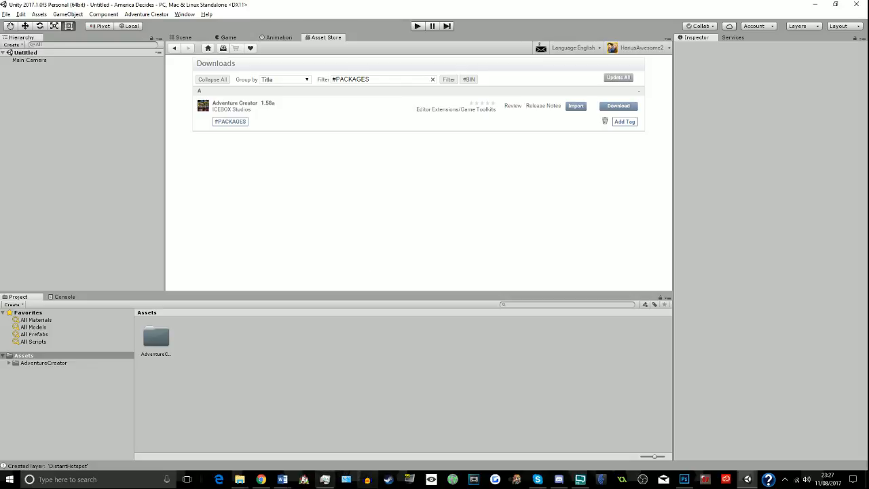
click(145, 15)
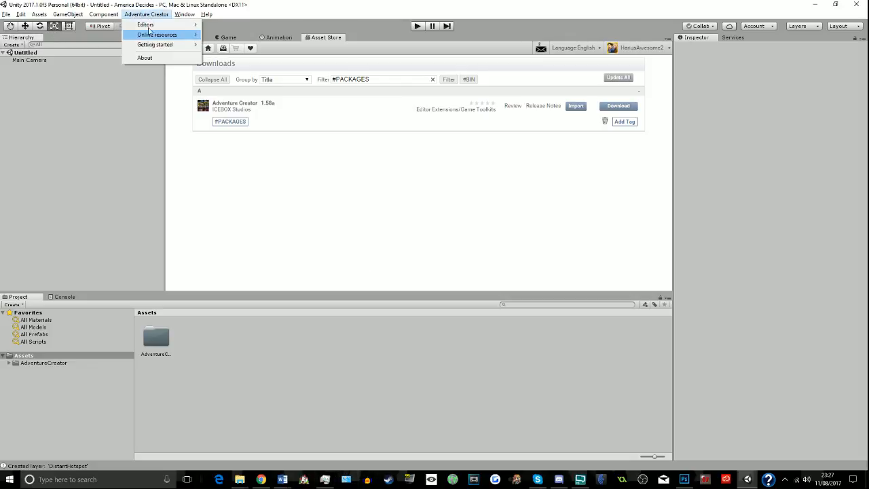
mouse_move(170, 43)
click(232, 46)
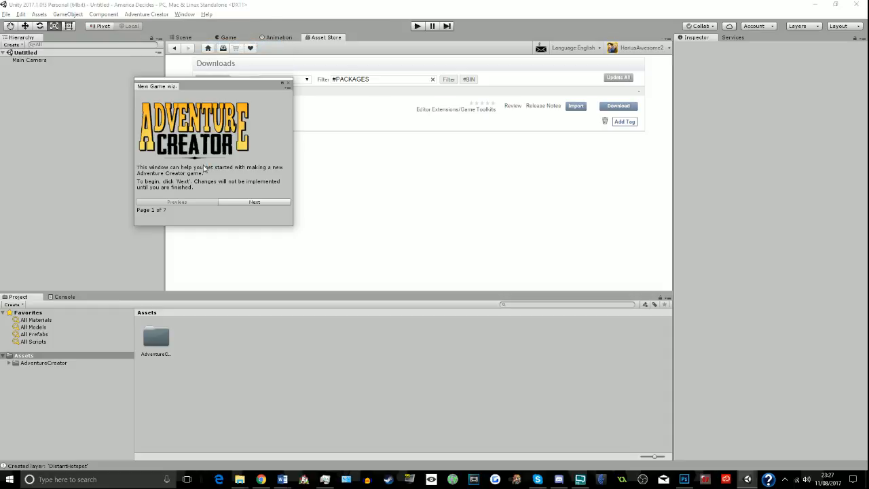
- Name the new game AmericaDecides in the New Game wizard
click(234, 202)
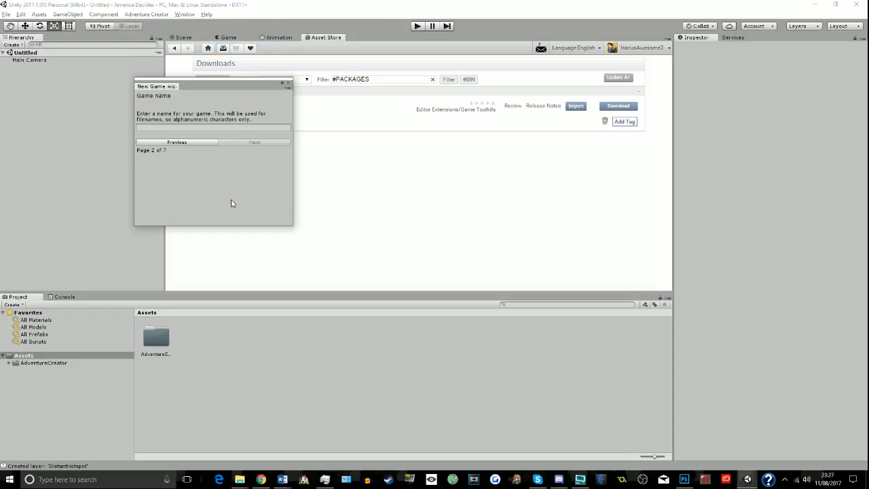
click(218, 128)
text(AmericaDecides)
click(249, 141)
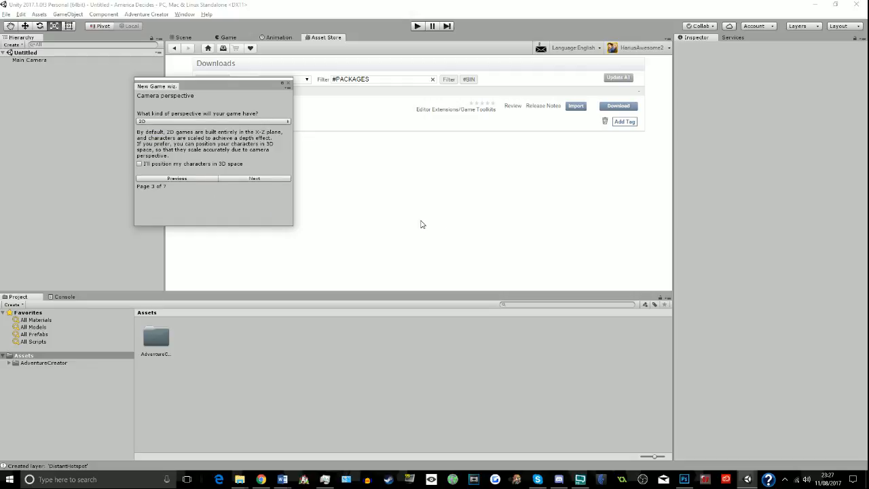
- Keep the 2D perspective and Context Sensitive hotspot interaction, then complete and close the New Game wizard
click(235, 178)
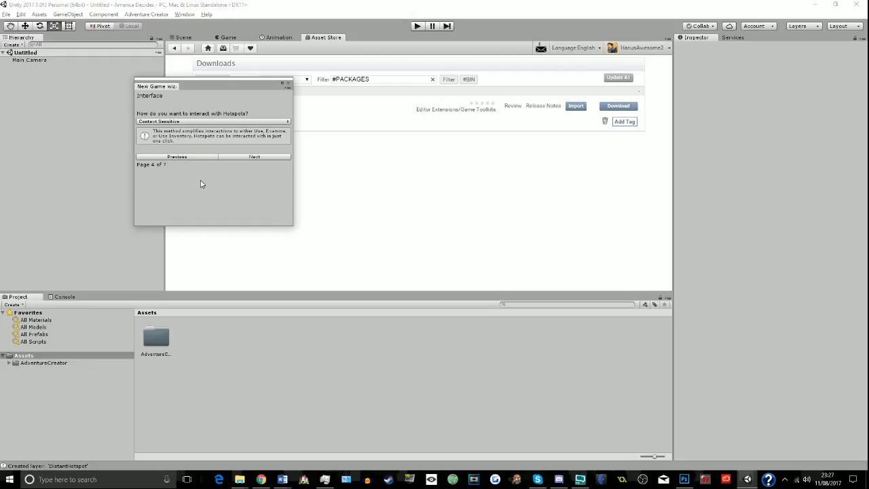
click(253, 157)
click(248, 184)
click(246, 208)
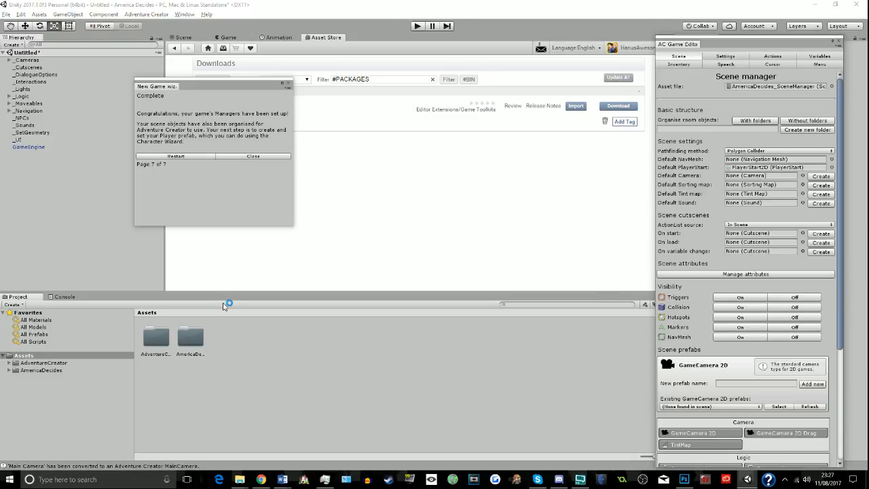
click(255, 156)
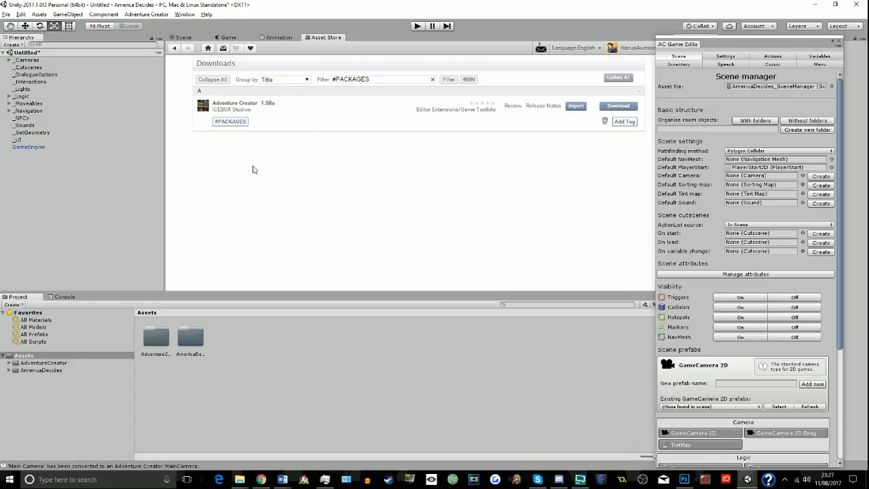
- Dock the AC Game Editor window beside the Inspector and show the Scene view with the whole camera frame
drag(778, 43, 729, 34)
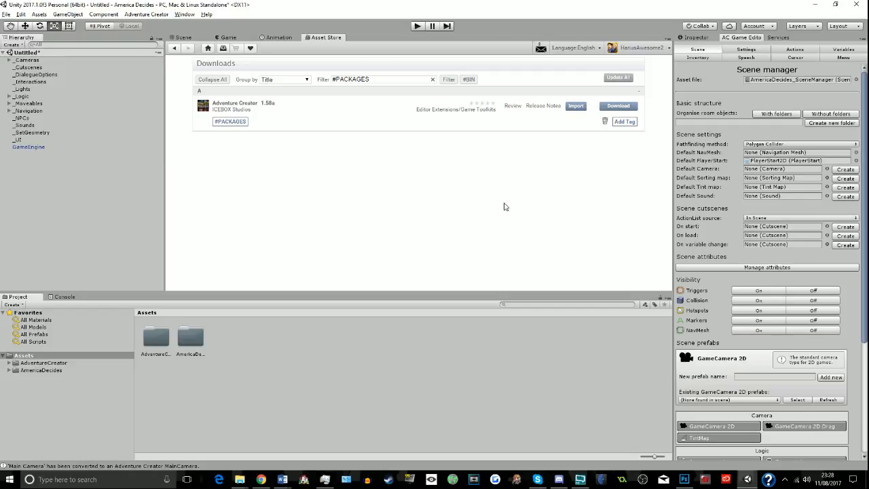
click(184, 37)
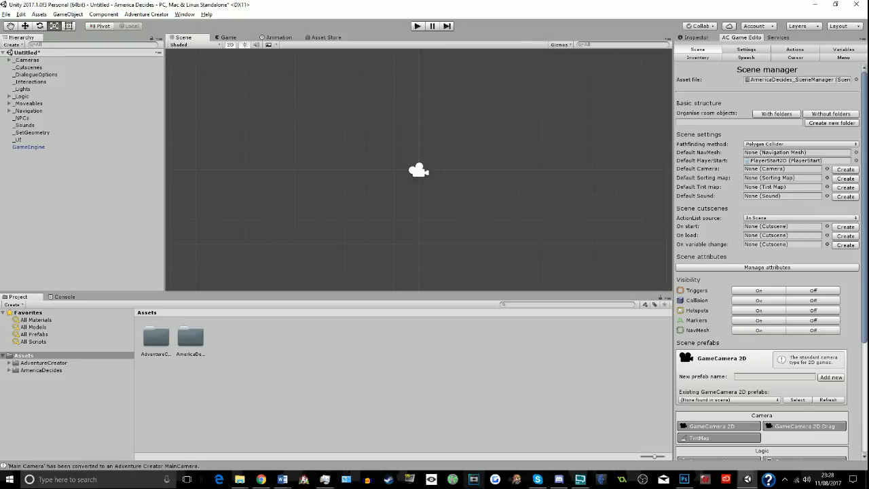
scroll(466, 198, down, 3)
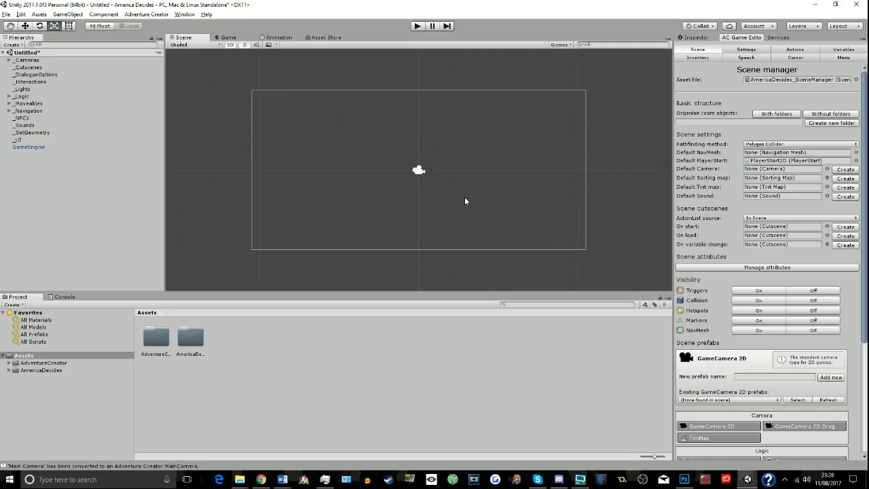
scroll(464, 201, up, 3)
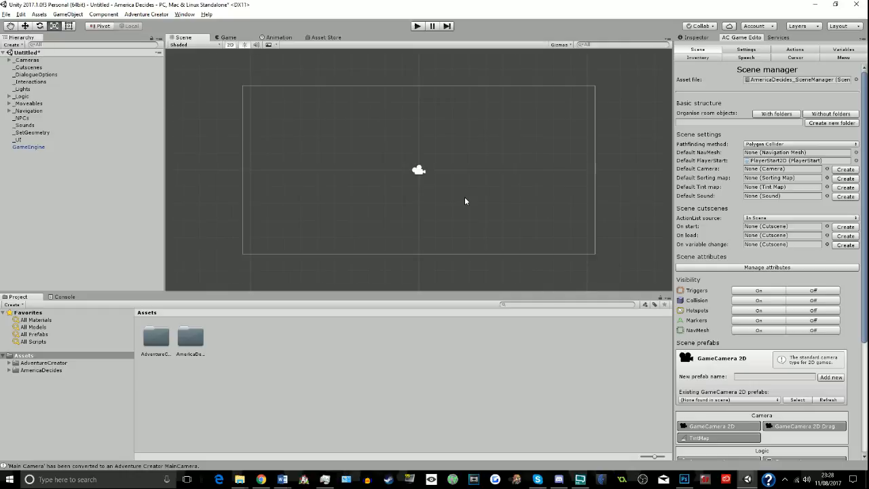
scroll(464, 201, down, 1)
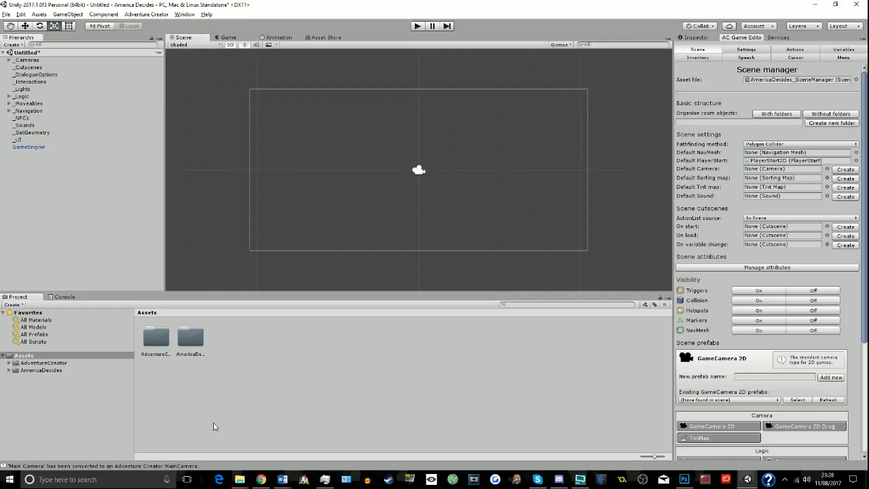
- Create a folder named Graphics inside the AmericaDecides assets folder and open it
click(197, 339)
double_click(201, 338)
right_click(181, 374)
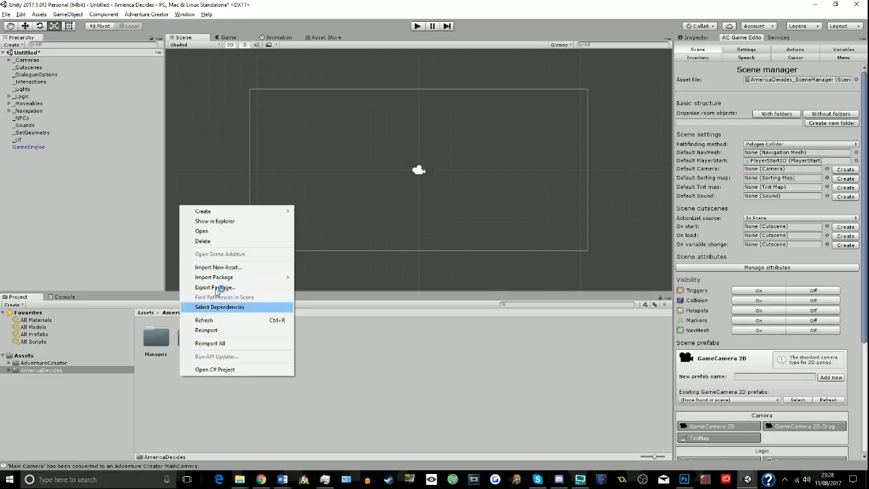
mouse_move(243, 218)
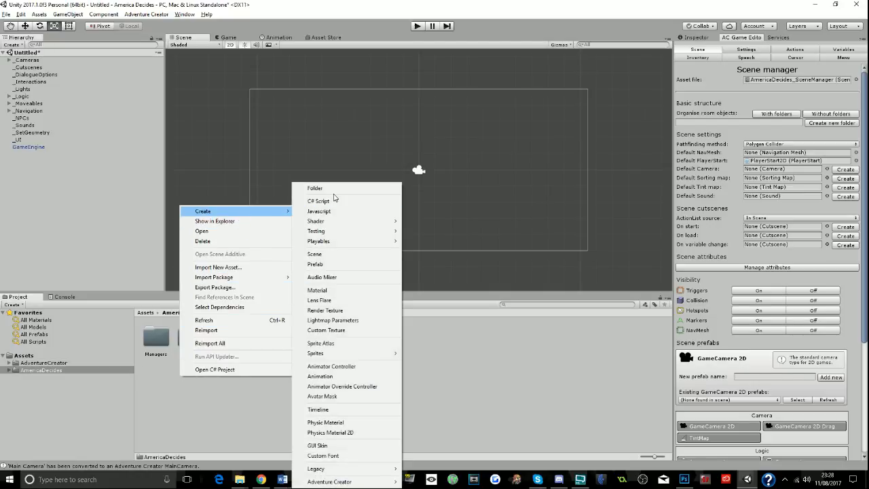
click(327, 192)
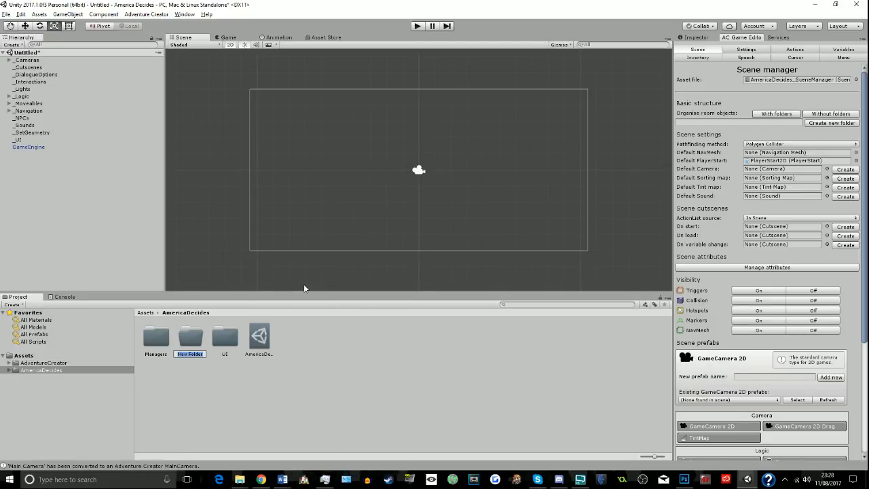
text(Graphics)
key(Return)
double_click(156, 336)
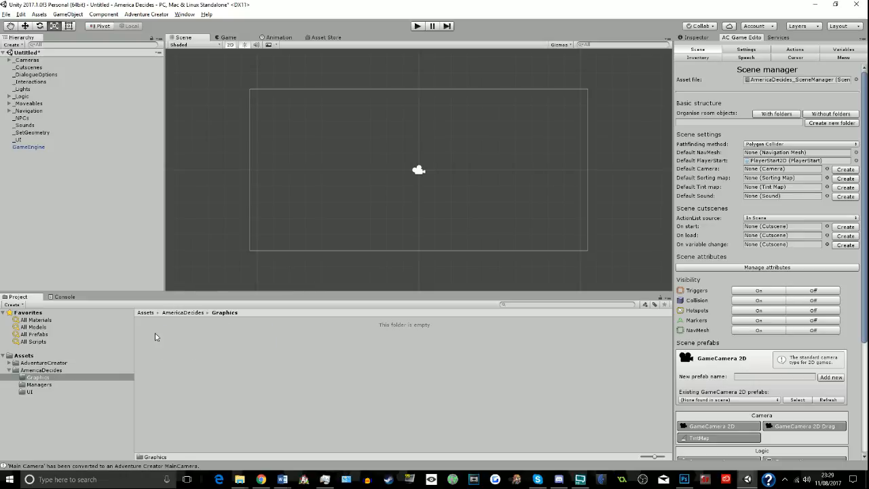
- Switch to the File Explorer window showing the Editor folder and go to Documents
mouse_move(244, 480)
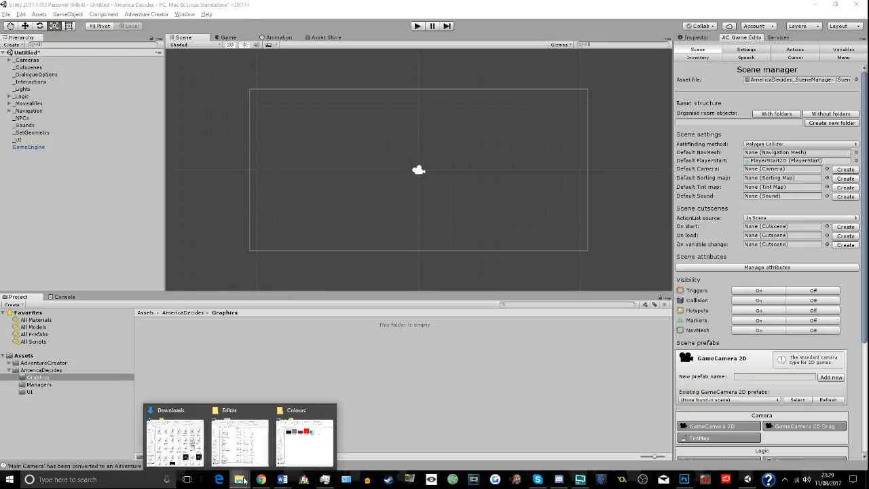
click(241, 431)
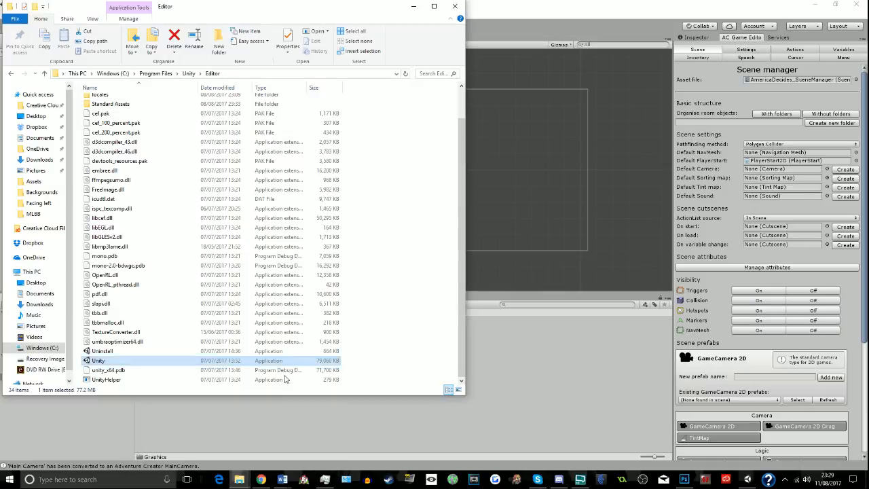
click(40, 293)
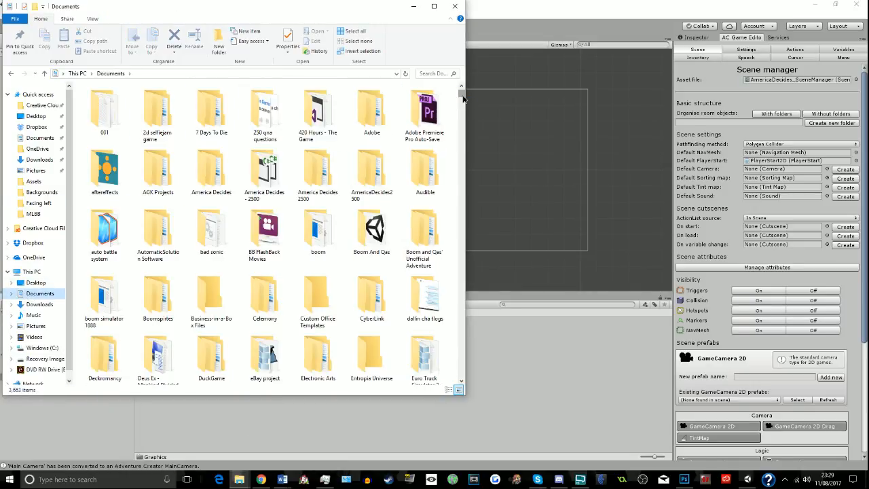
click(216, 172)
double_click(216, 172)
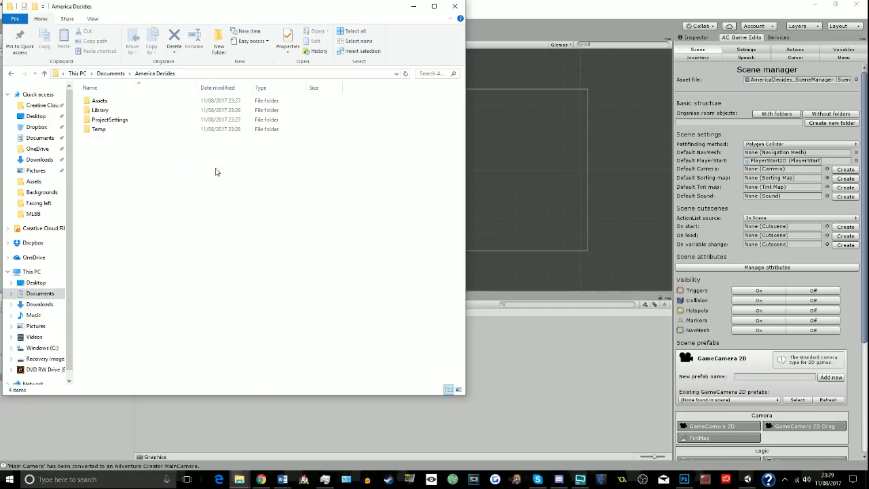
click(121, 74)
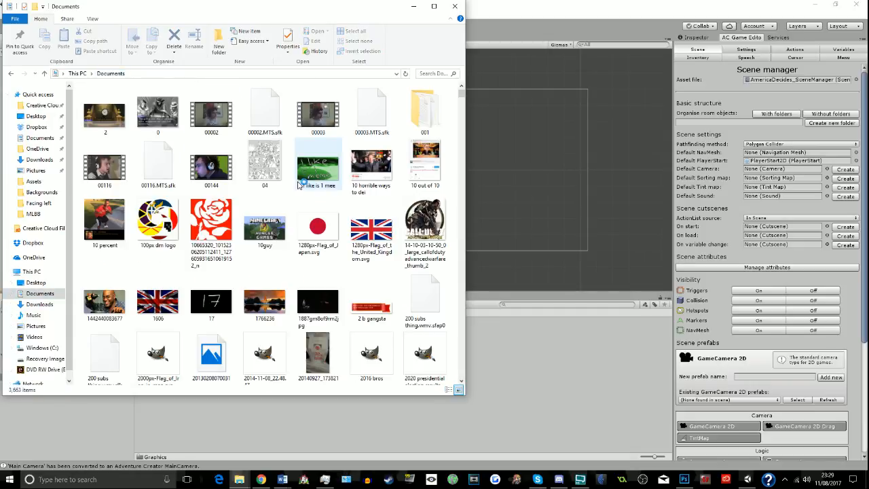
- Open the Facing left folder within the President sprite folder of AmericaDecides2500
double_click(359, 178)
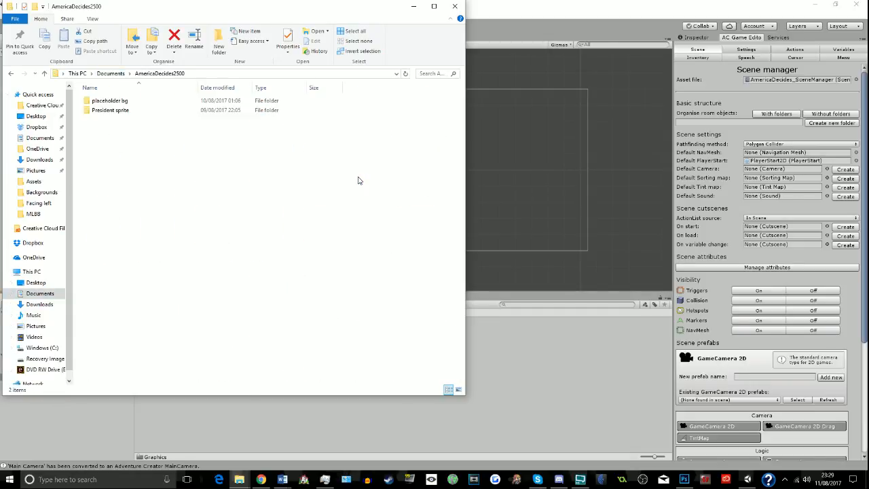
click(117, 102)
double_click(116, 111)
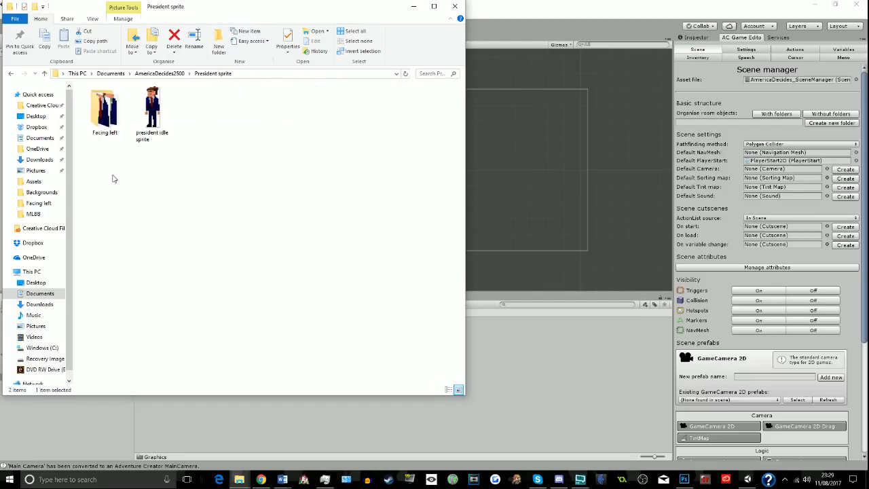
drag(152, 112, 186, 152)
double_click(105, 108)
- Import the left idle 160px and walk left 1 sprites into Unity's Graphics folder
drag(107, 169, 451, 131)
click(394, 119)
drag(103, 172, 428, 107)
click(105, 117)
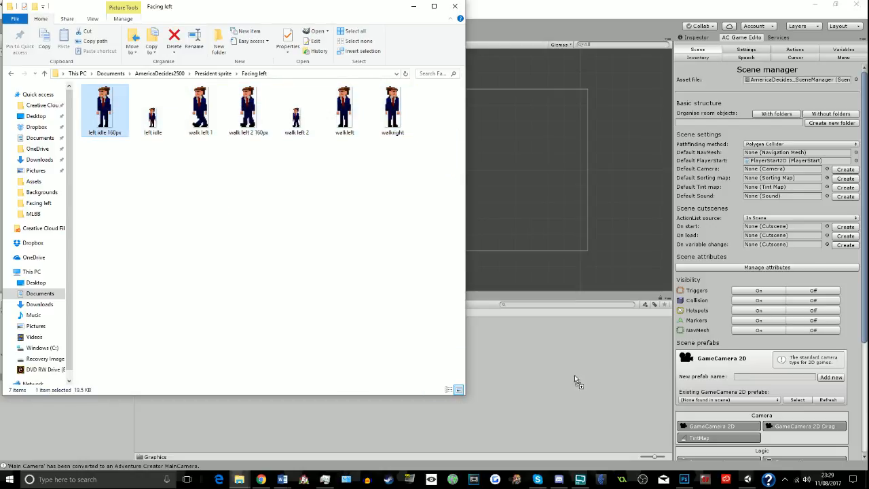
click(203, 117)
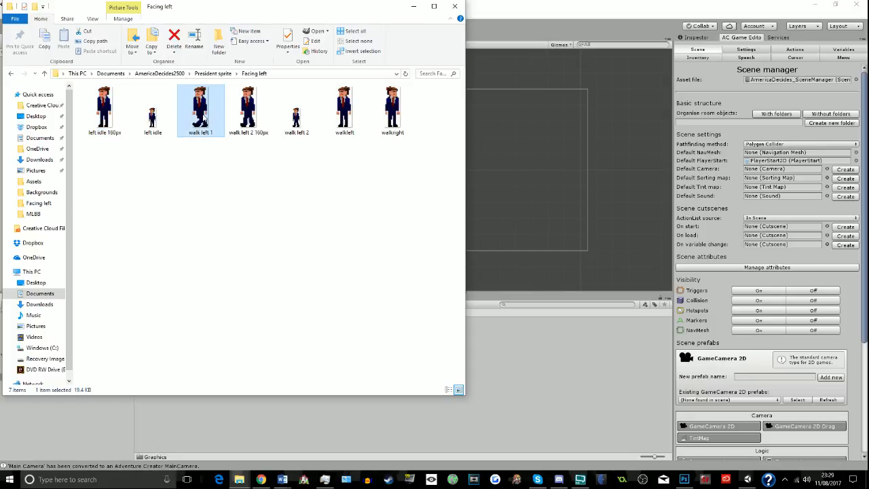
drag(204, 119, 489, 354)
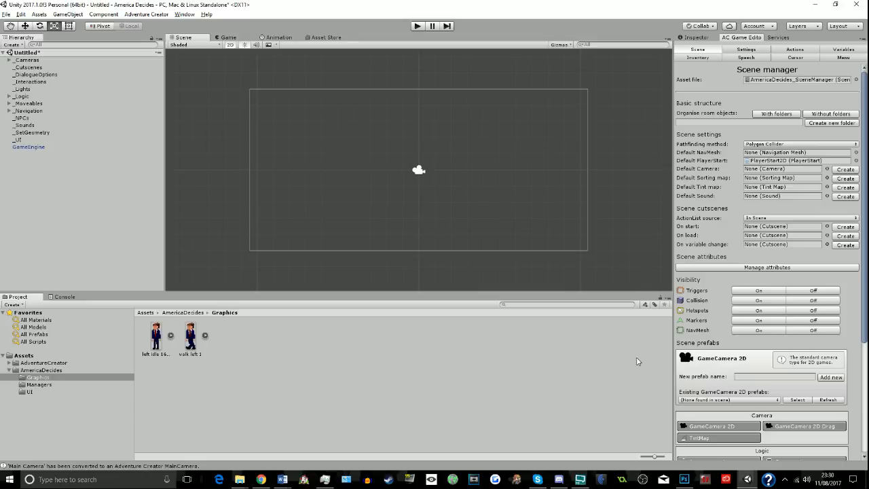
- Switch to Photoshop and create a new document 384 pixels wide and 216 pixels high
click(683, 479)
click(23, 5)
click(23, 5)
click(23, 5)
click(32, 15)
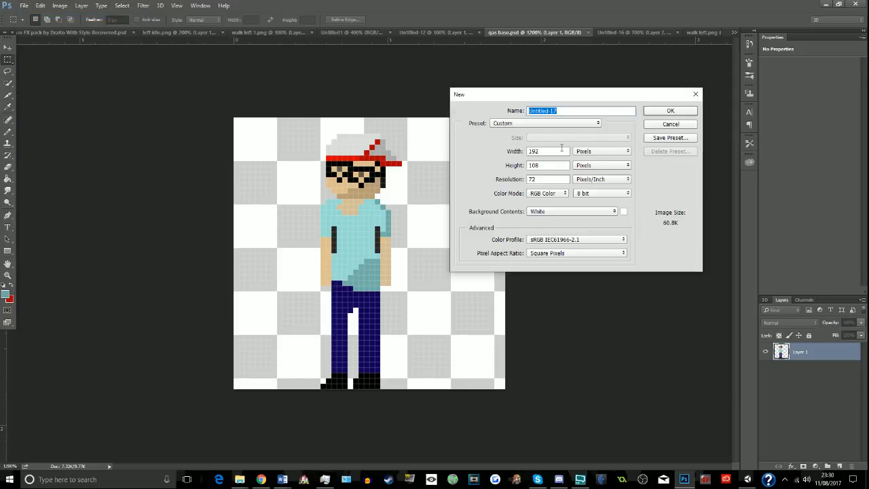
double_click(562, 150)
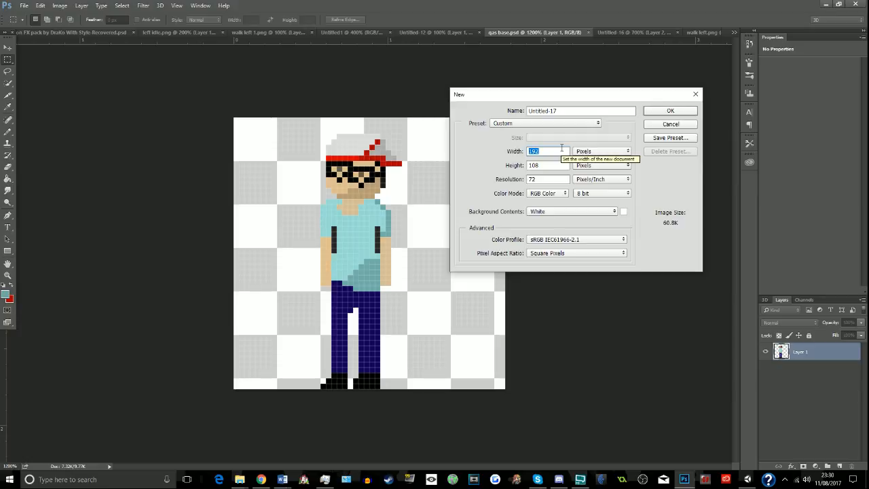
text(38)
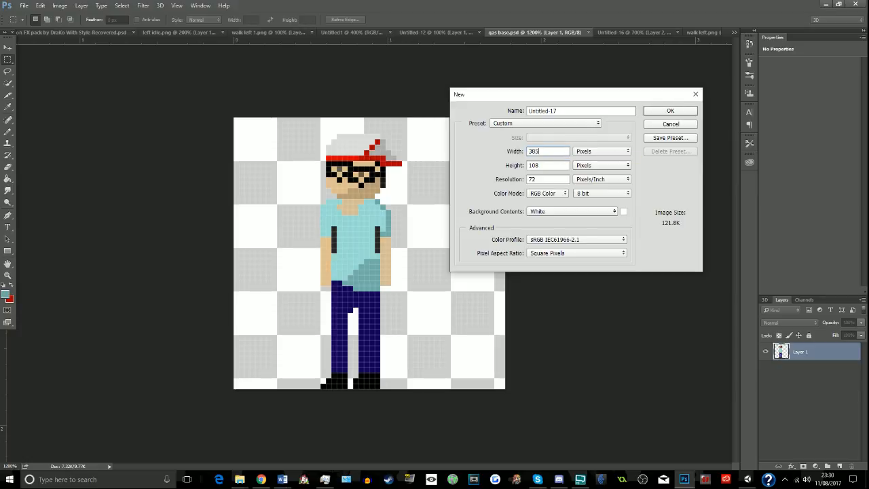
text(4)
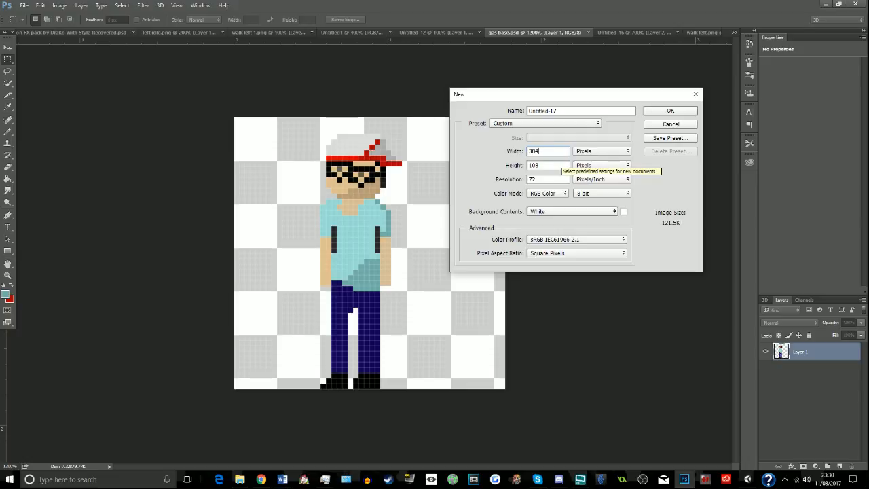
key(Tab)
text(216)
key(Return)
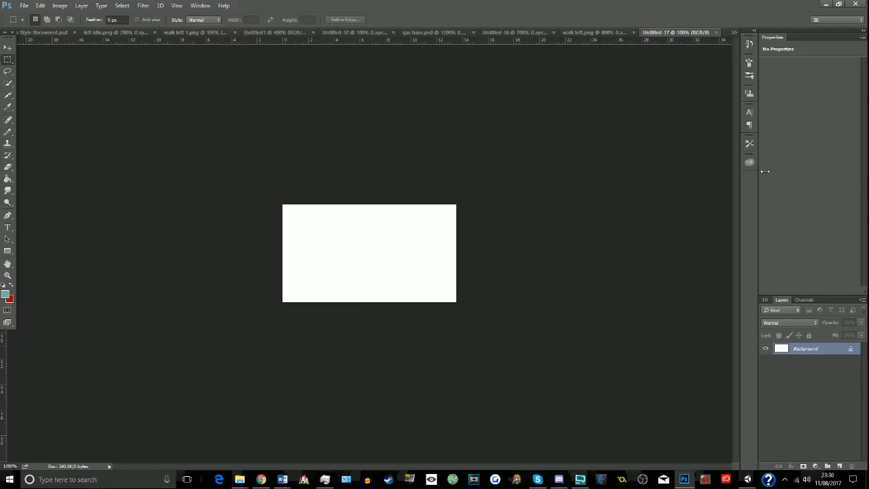
- Set the foreground colour to a very dark grey and activate the Pencil tool for drawing on the blank canvas
click(8, 275)
click(322, 249)
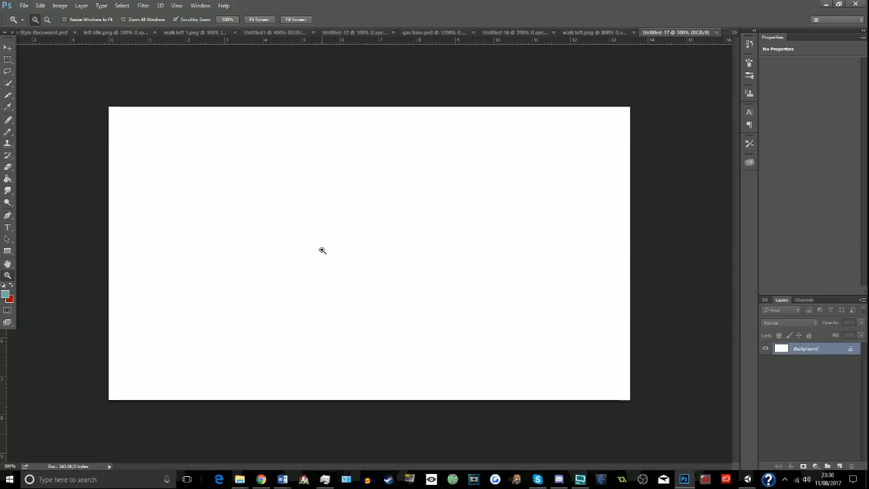
click(6, 296)
text(000000)
drag(449, 256, 378, 267)
click(608, 173)
key(b)
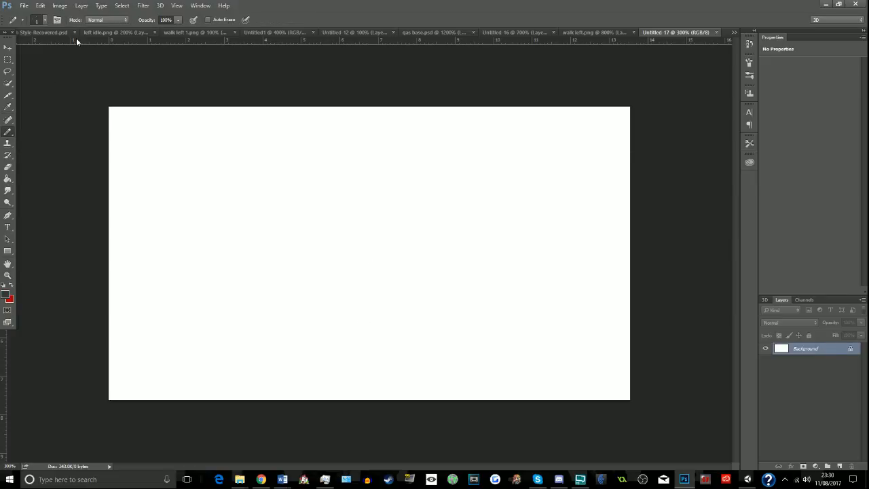
- Draw the room's floor outline: a diagonal from the left canvas edge, a straight horizontal back line, and a diagonal to the right edge
click(158, 305)
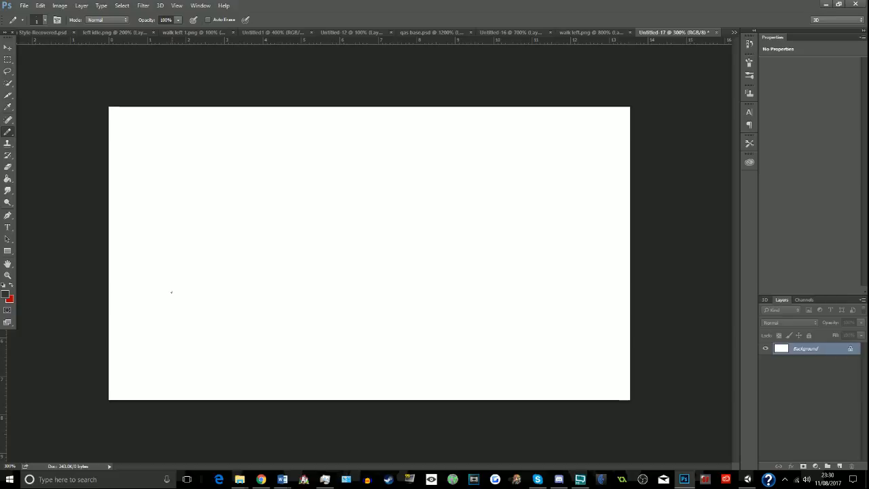
drag(190, 292, 101, 357)
shift+click(556, 294)
key(ctrl+z)
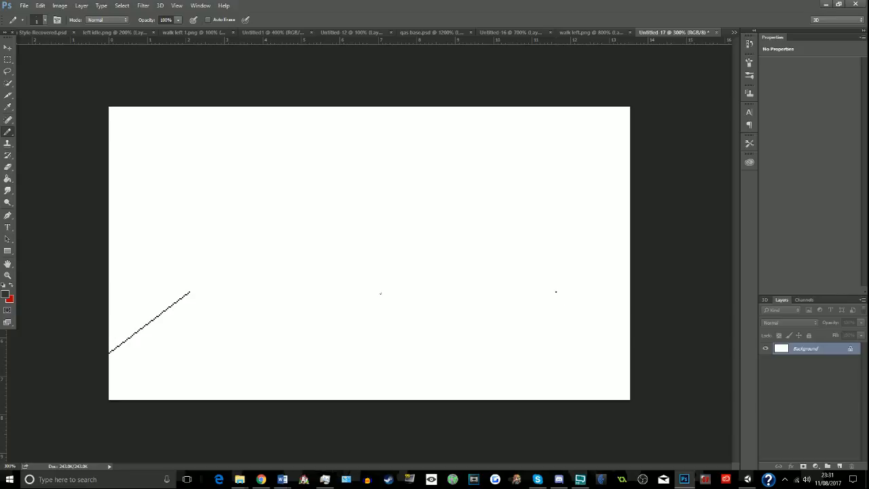
shift+click(556, 293)
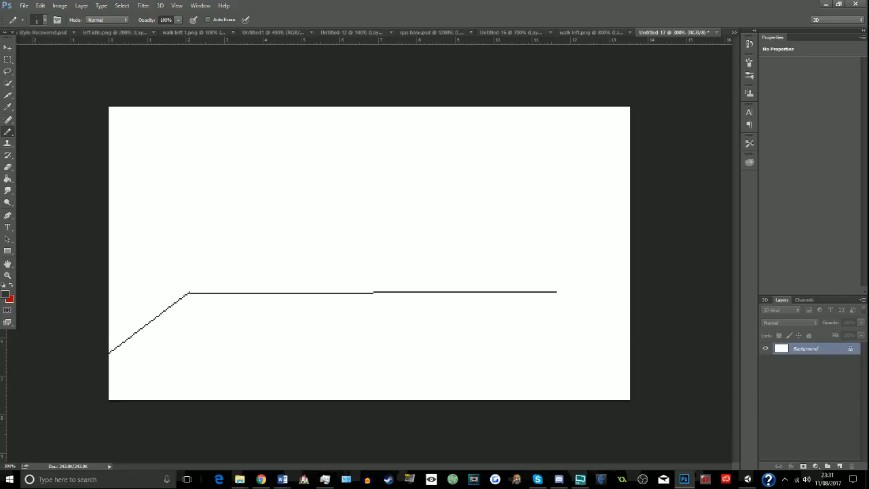
key(ctrl+z)
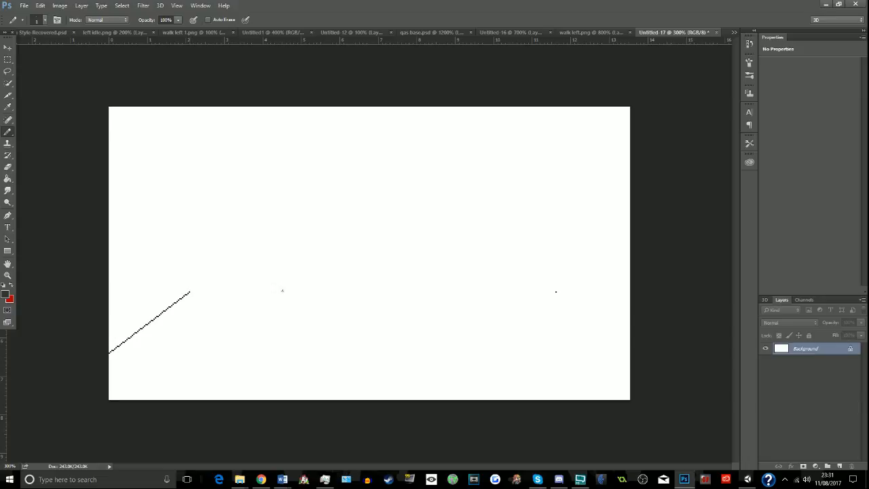
shift+click(556, 292)
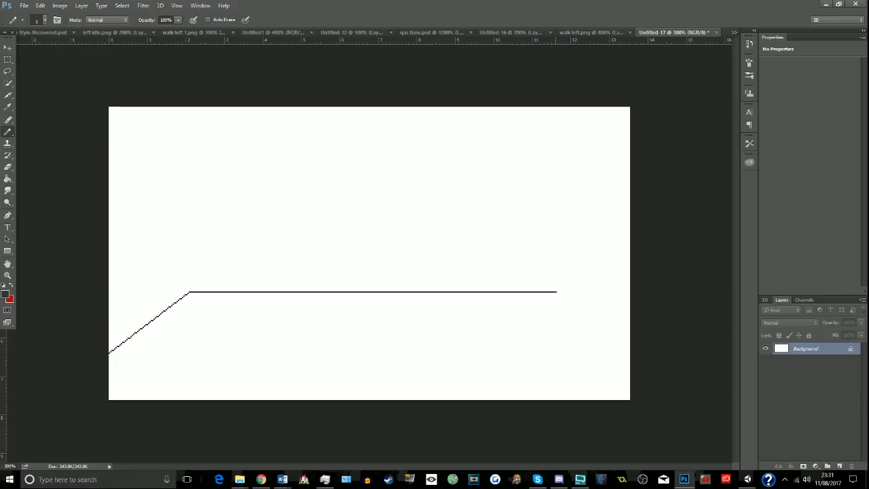
shift+click(630, 359)
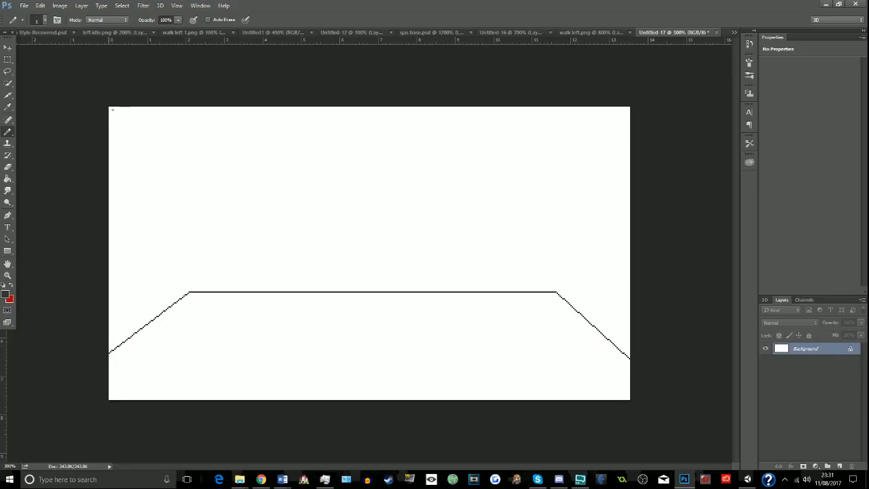
- Draw a diagonal ceiling line from the canvas's upper-left corner and try a vertical wall line down to the left floor corner
shift+click(195, 134)
shift+click(190, 292)
key(ctrl+z)
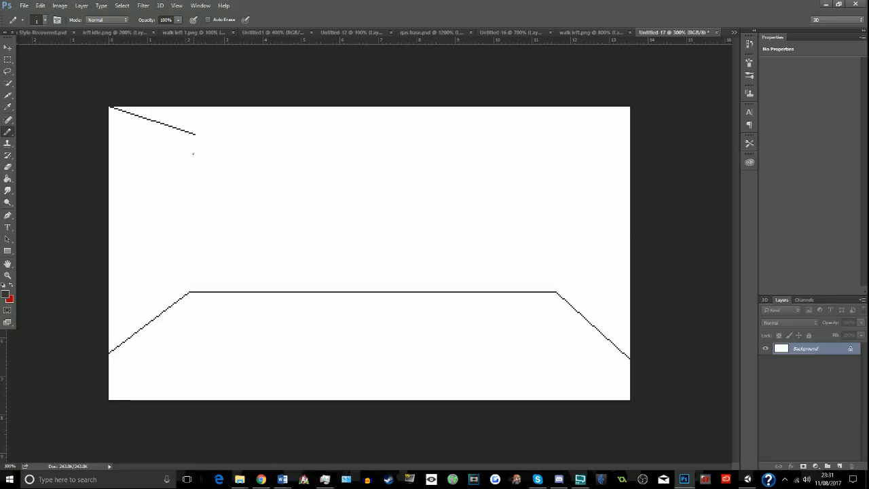
shift+click(195, 134)
key(ctrl+z)
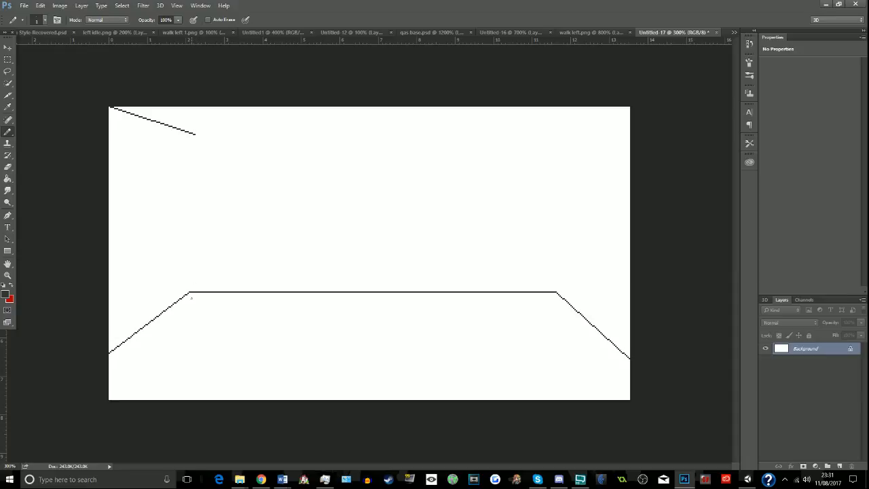
shift+click(190, 291)
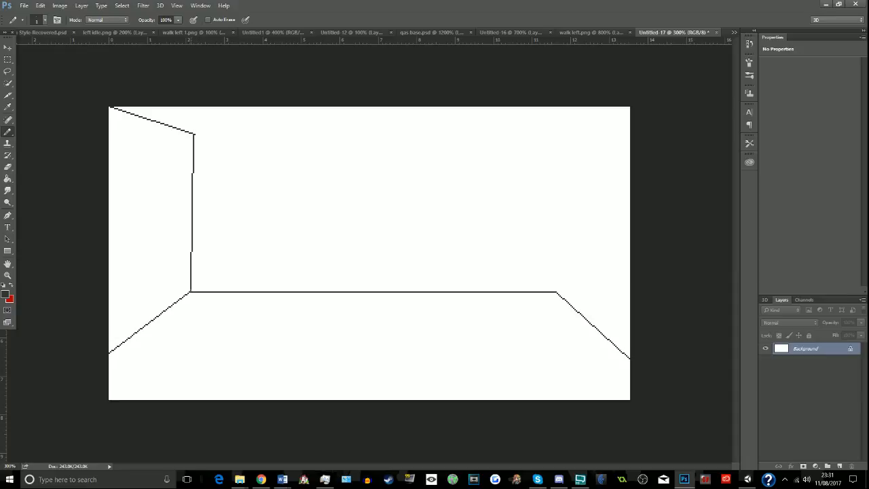
key(ctrl+z)
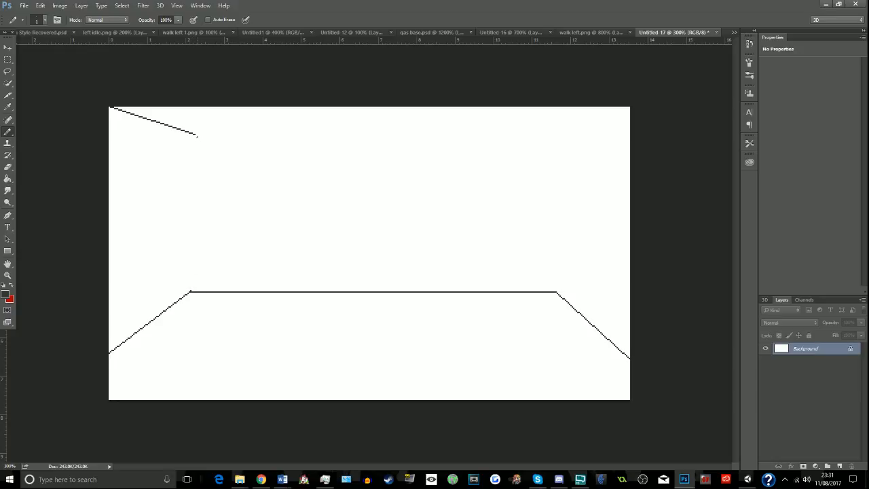
shift+click(195, 135)
key(ctrl+z)
- Try different start and end pixels for the vertical wall line between the ceiling line and left floor corner, undoing each attempt
click(8, 275)
click(117, 211)
click(74, 212)
click(74, 212)
scroll(74, 212, up, 3)
click(8, 107)
click(7, 131)
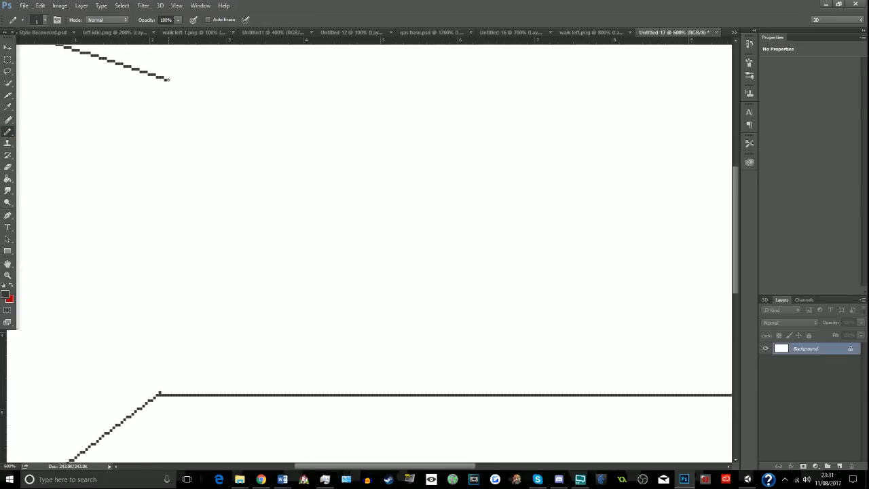
shift+click(159, 394)
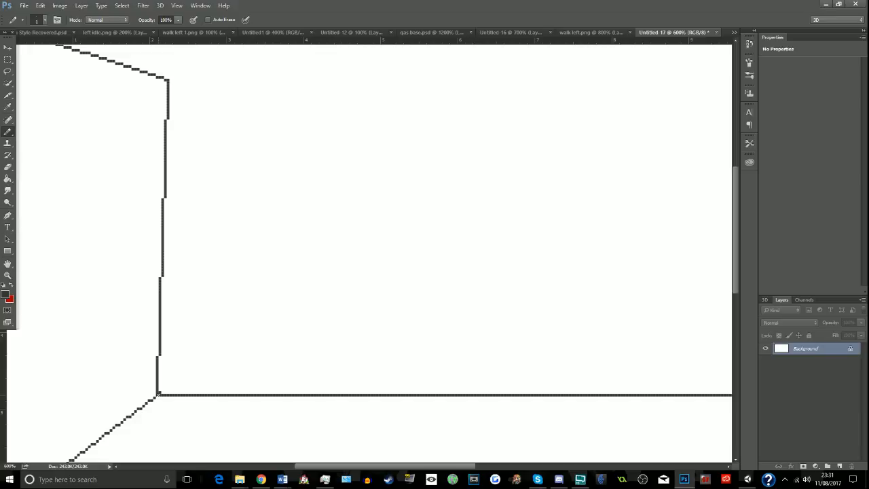
key(ctrl+z)
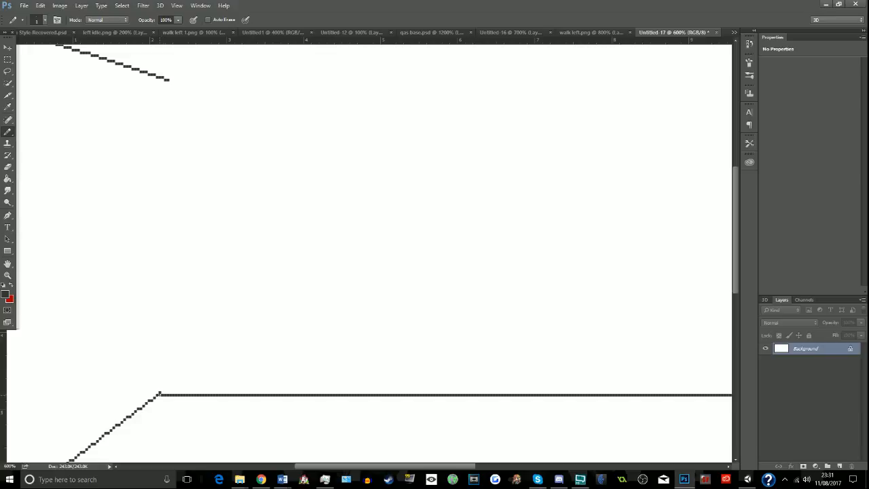
click(160, 393)
shift+click(163, 80)
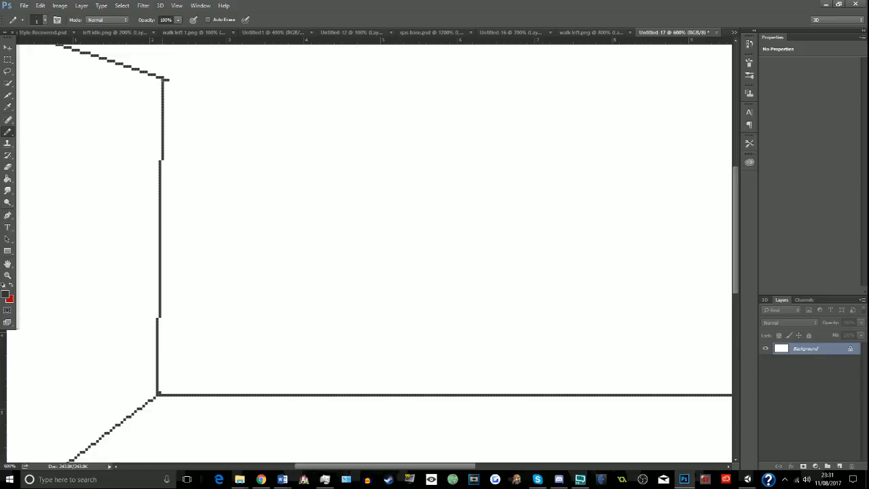
key(ctrl+z)
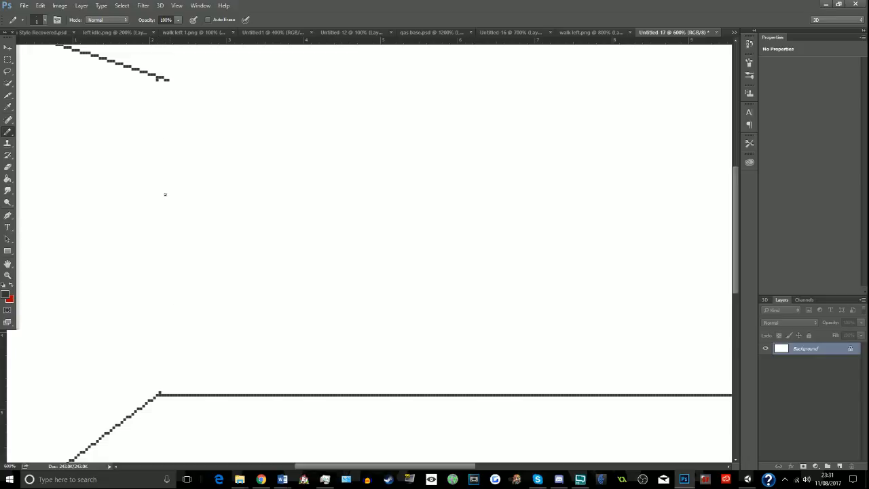
shift+click(158, 393)
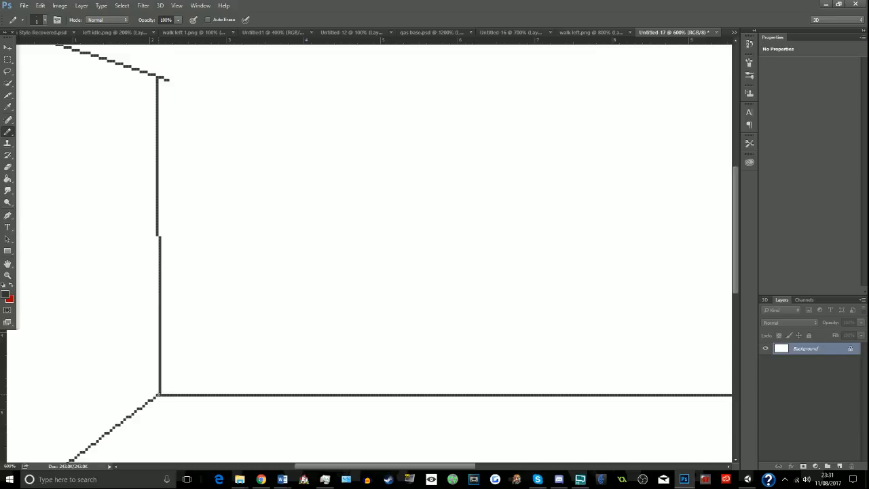
key(z)
key(ctrl+z)
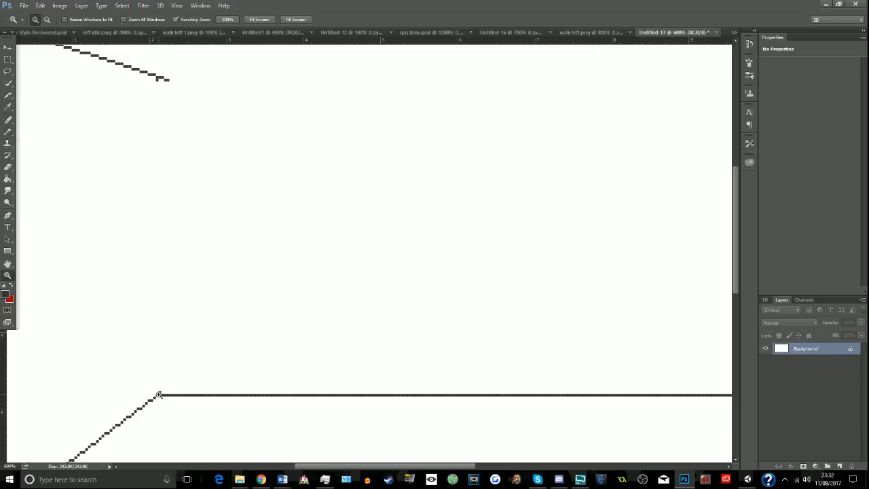
- Draw a straight vertical wall line from the ceiling line to the left floor corner, and run the Eraser over the overshooting ceiling pixels
click(159, 394)
scroll(84, 221, up, 2)
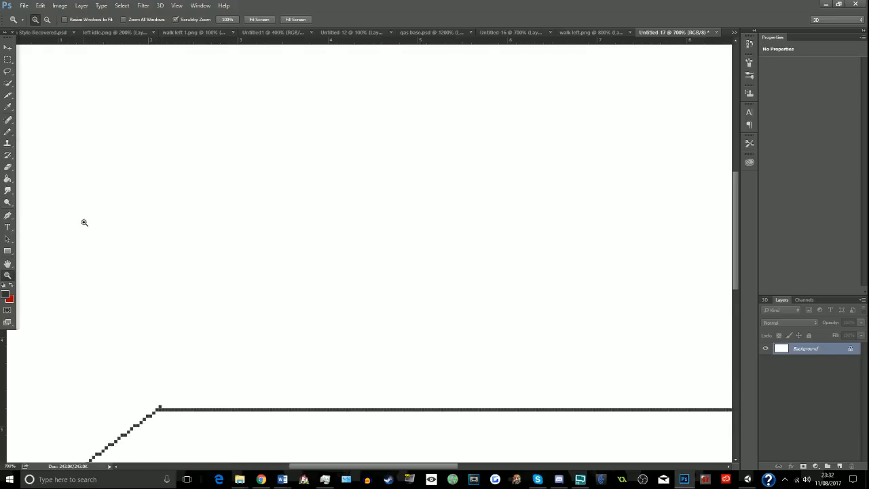
click(9, 131)
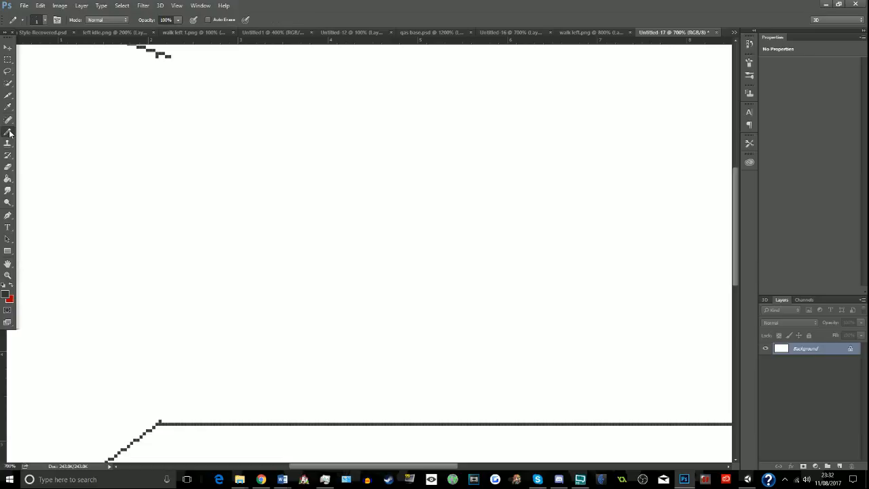
click(156, 55)
shift+click(157, 422)
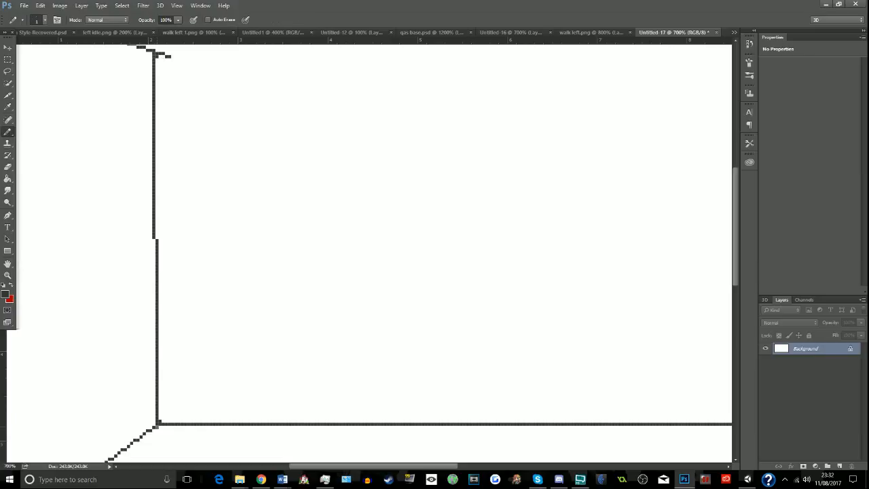
key(ctrl+z)
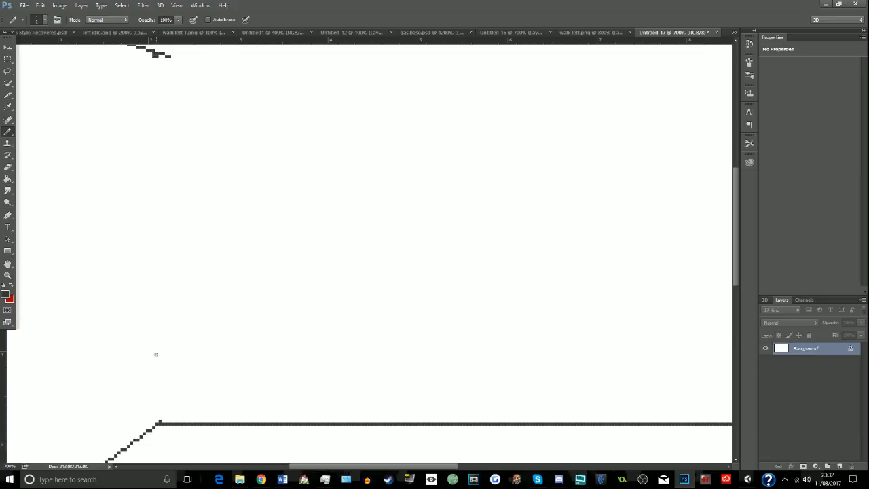
shift+click(157, 422)
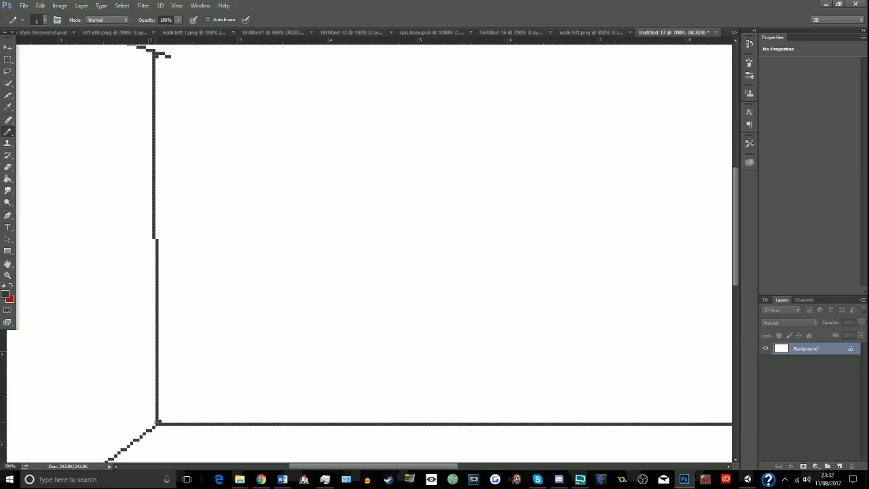
key(ctrl+z)
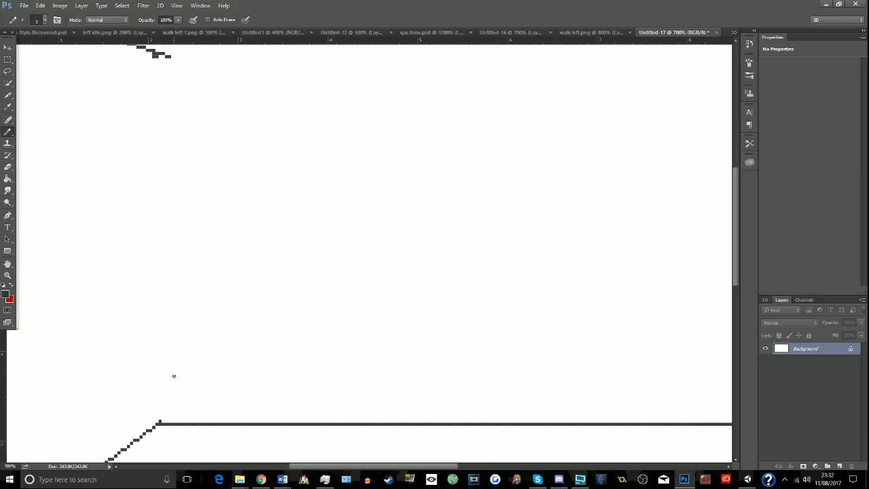
shift+click(158, 422)
scroll(156, 408, up, 2)
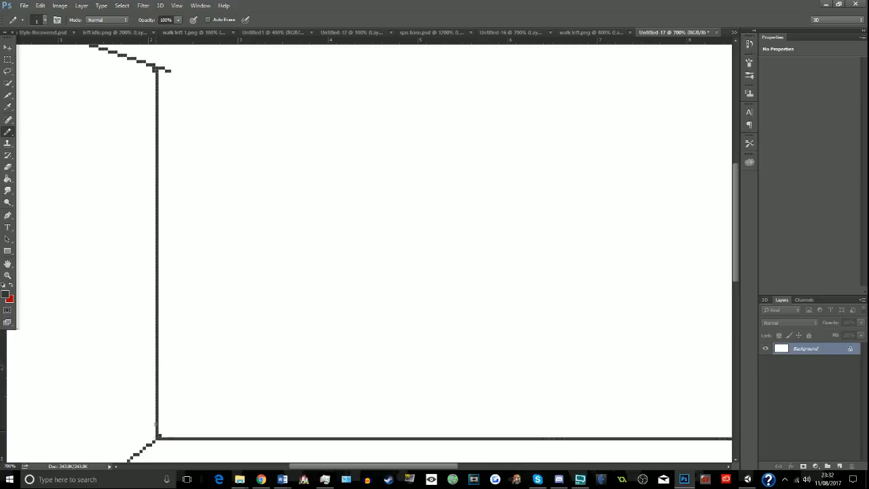
click(7, 166)
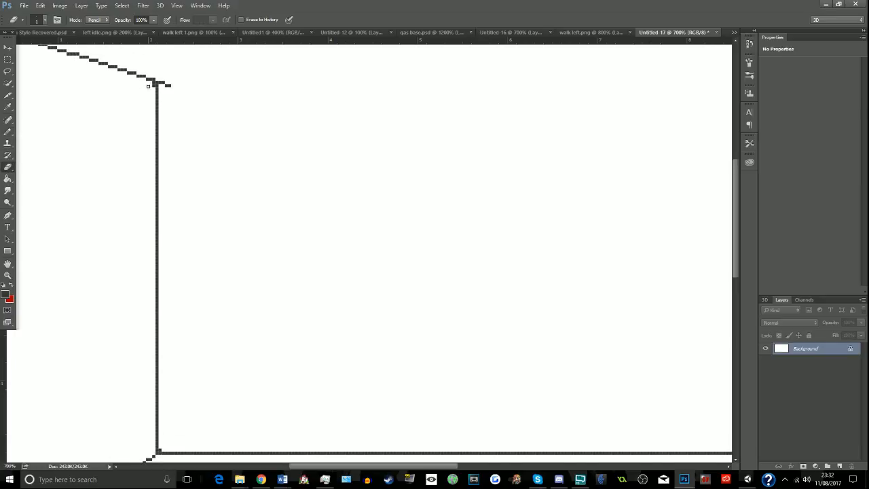
mouse_move(182, 80)
mouse_down()
mouse_move(165, 88)
mouse_move(156, 80)
mouse_up()
- Add a new layer in Normal mode with 100% opacity to the room drawing
click(79, 7)
click(80, 10)
click(81, 7)
mouse_move(170, 14)
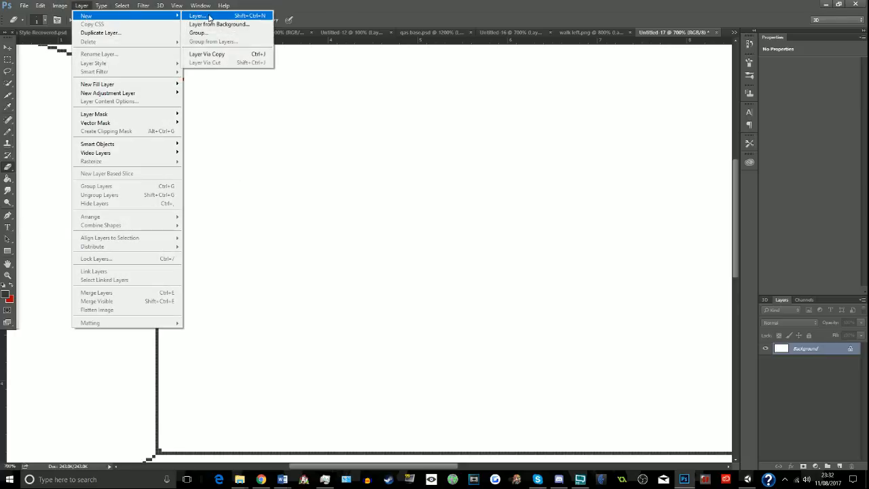
click(207, 15)
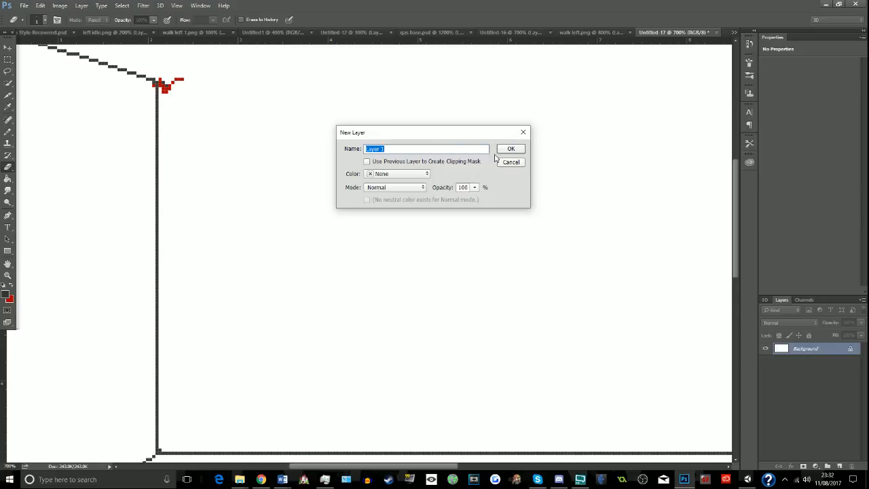
click(510, 150)
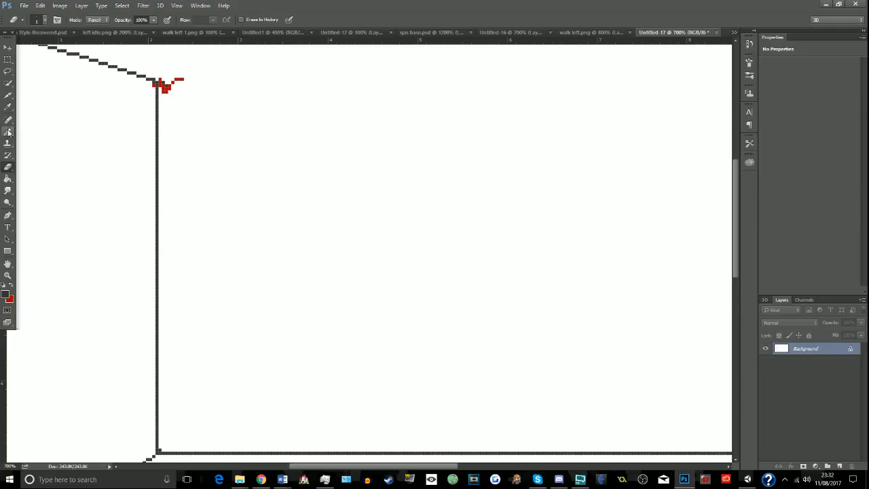
- Sample the white background colour and pencil over the stray red and dark pixels at the left wall's upper and lower corners
click(8, 107)
click(8, 131)
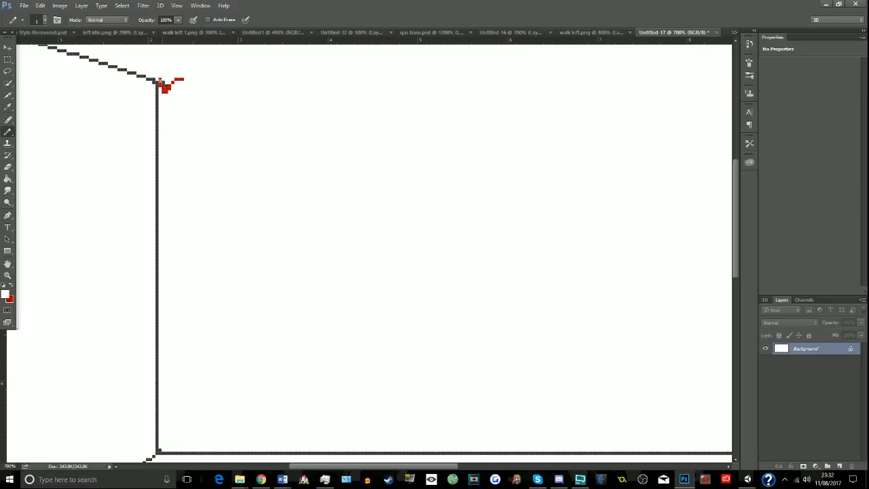
drag(164, 88, 175, 80)
scroll(167, 85, down, 3)
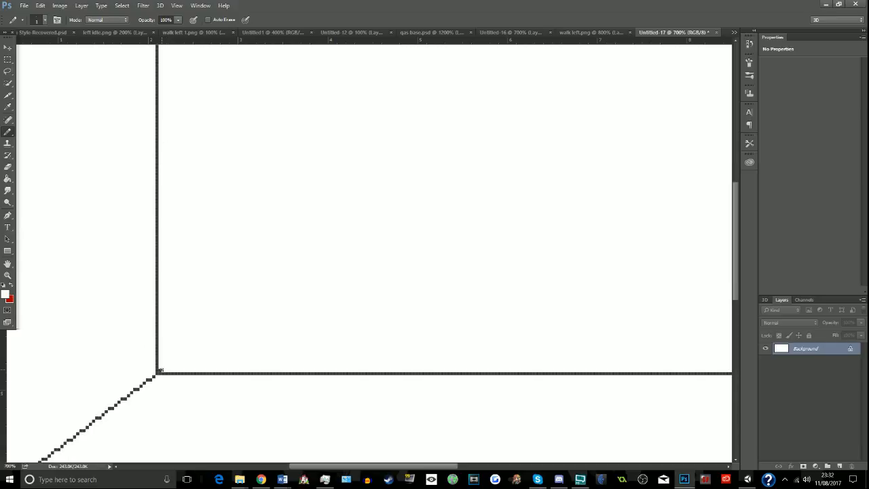
scroll(159, 371, up, 3)
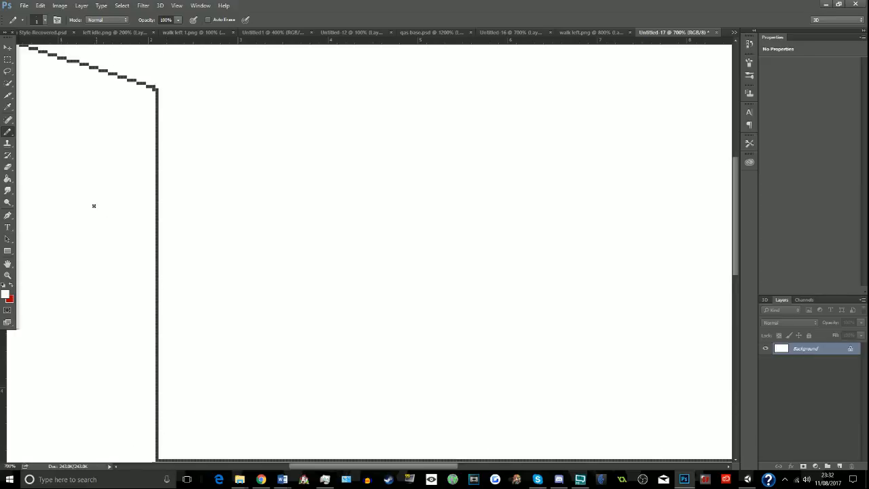
- Set the foreground colour to black for the Pencil tool
click(6, 295)
drag(442, 260, 393, 313)
click(607, 172)
drag(359, 465, 394, 463)
click(8, 275)
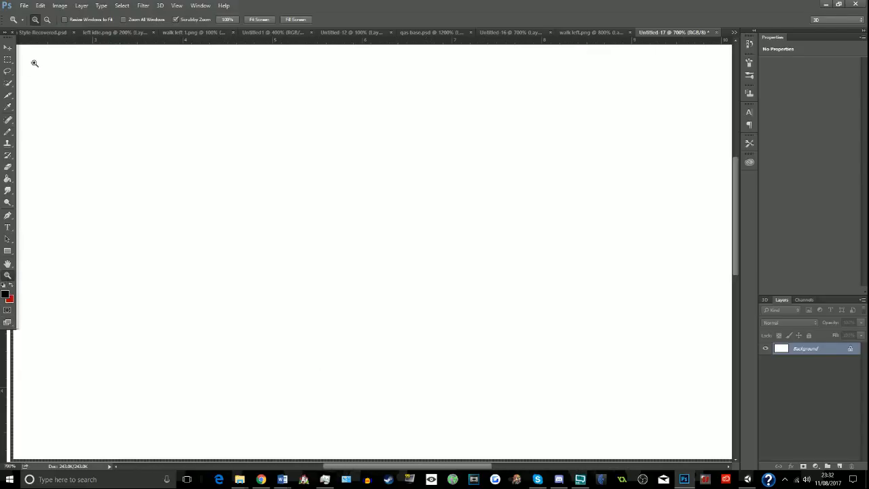
click(47, 19)
click(111, 136)
click(111, 136)
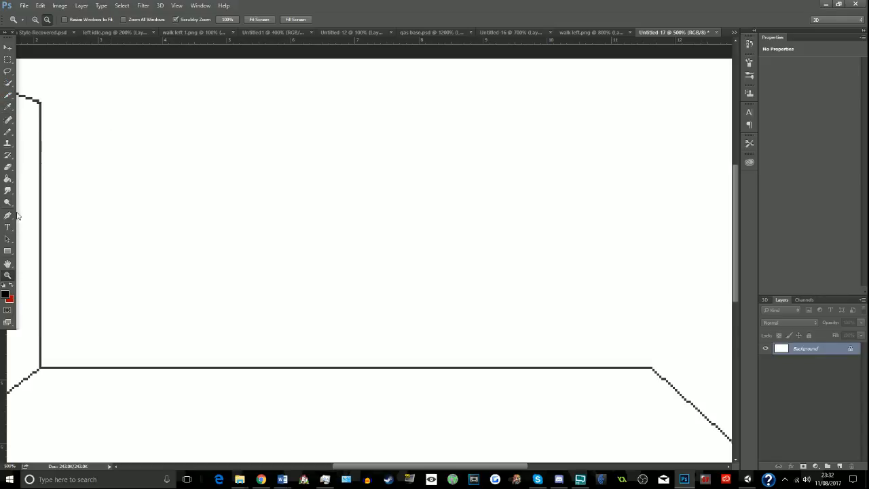
click(8, 131)
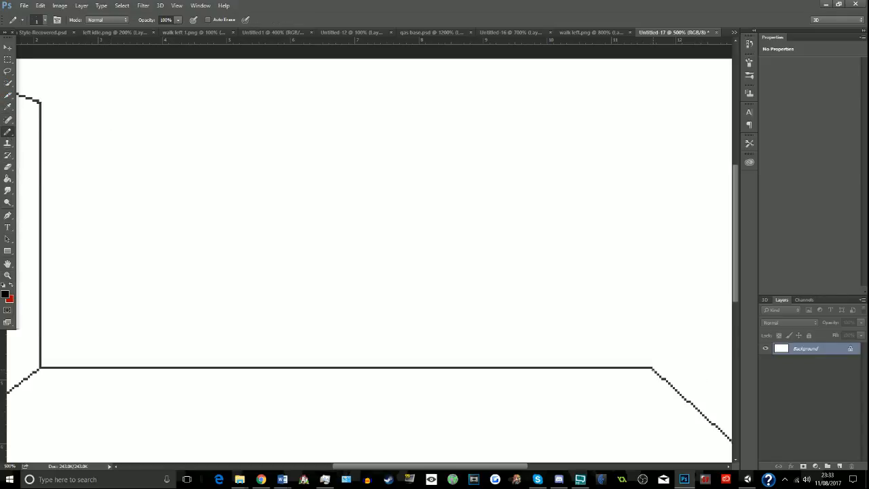
- Draw a straight vertical wall line from the right floor corner up to the canvas's upper edge, undoing misplaced attempts
click(651, 366)
shift+click(649, 53)
key(ctrl+z)
shift+click(652, 368)
key(ctrl+z)
shift+click(643, 60)
key(ctrl+z)
shift+click(651, 59)
key(ctrl+z)
shift+click(650, 59)
key(ctrl+z)
shift+click(651, 59)
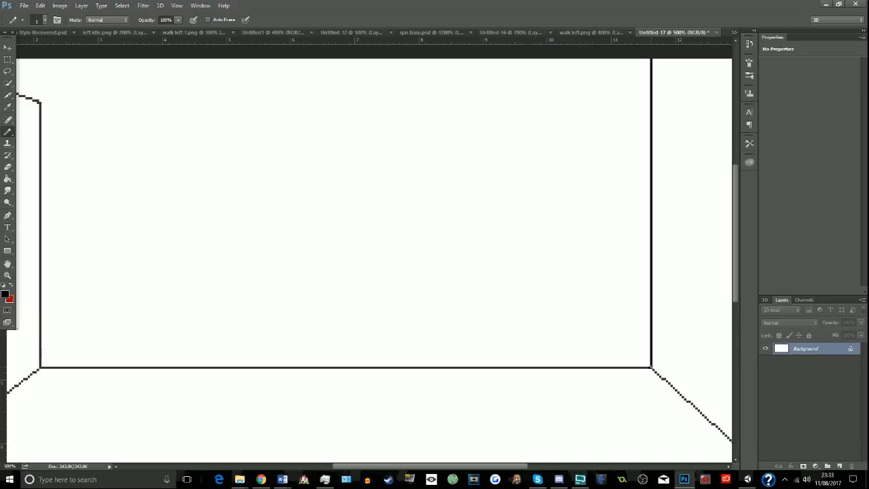
- Draw a straight horizontal ceiling line from the left wall's upper corner across to the right wall line, undoing the slanted attempt
click(39, 102)
shift+click(672, 108)
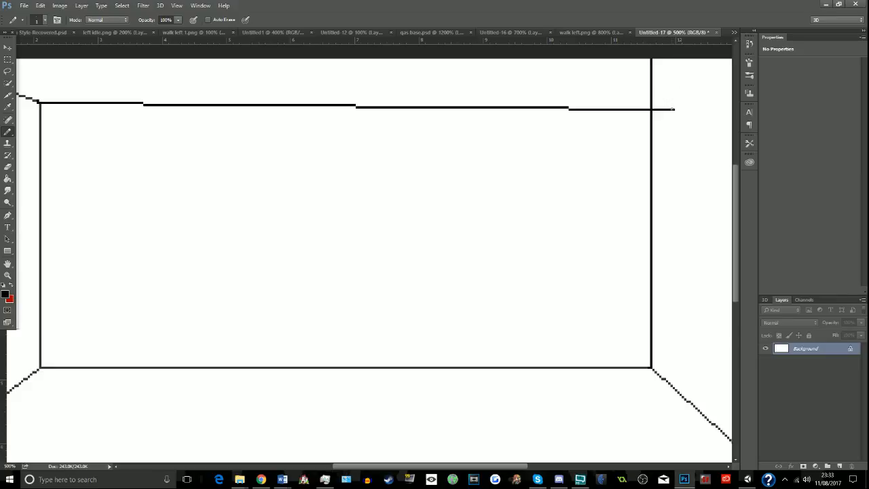
key(ctrl+z)
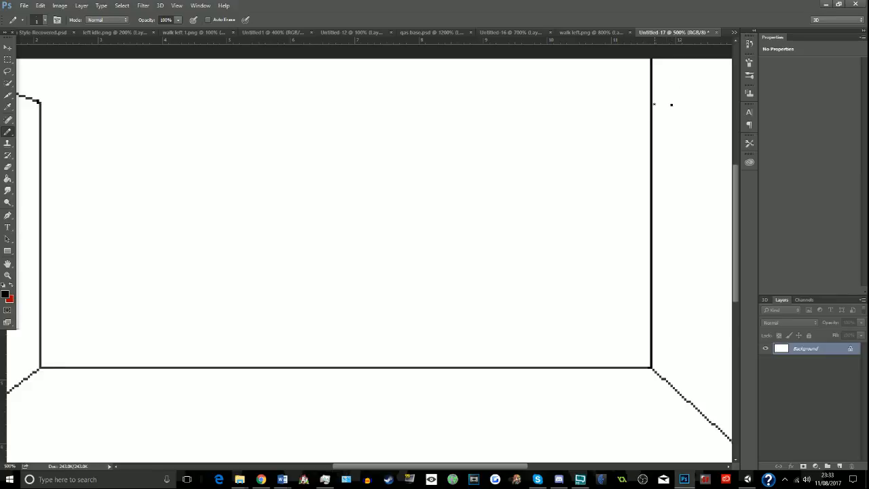
shift+click(653, 105)
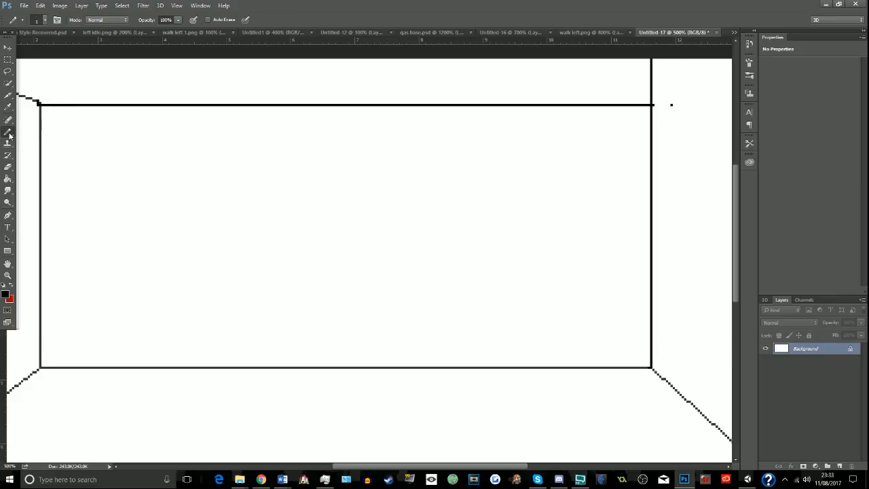
- Sample white and pencil out the stray dot, the ceiling line's overshoot and the right wall line above the ceiling
key(i)
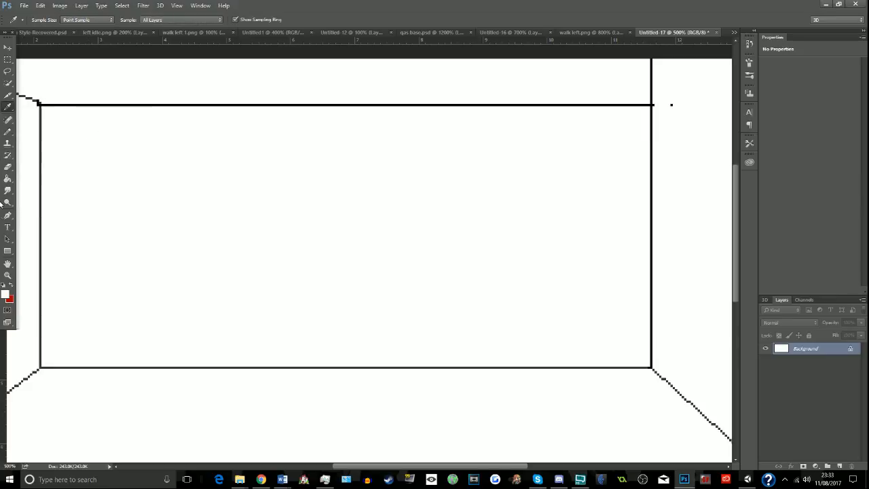
click(8, 131)
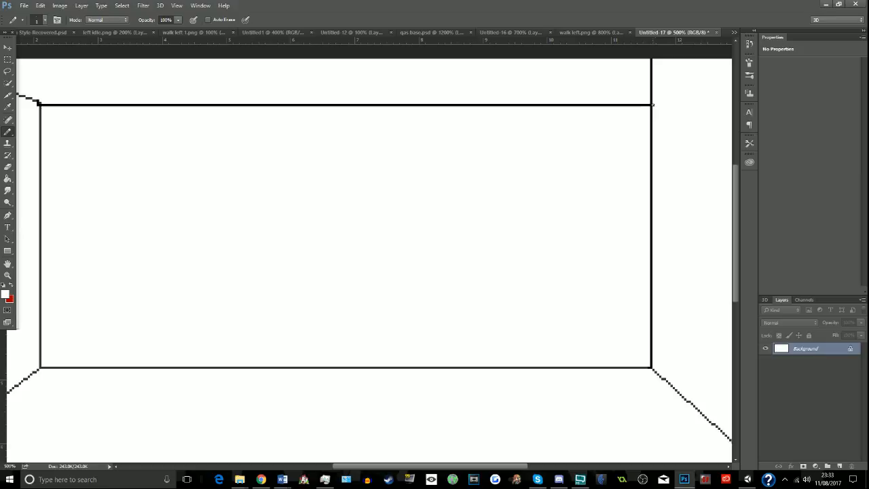
drag(653, 103, 651, 55)
- Set the foreground colour to black (000000) and draw a diagonal ceiling line from the right wall's upper corner to the canvas's upper-right corner
drag(438, 465, 483, 466)
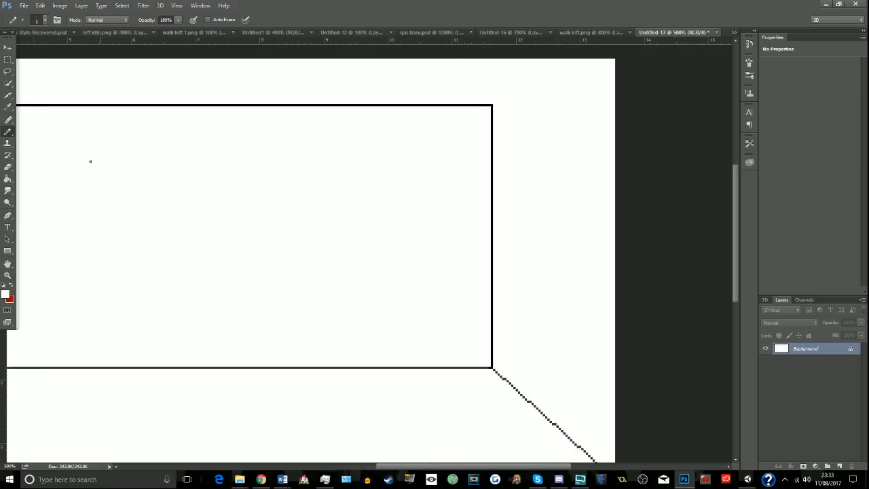
click(7, 294)
drag(412, 262, 400, 294)
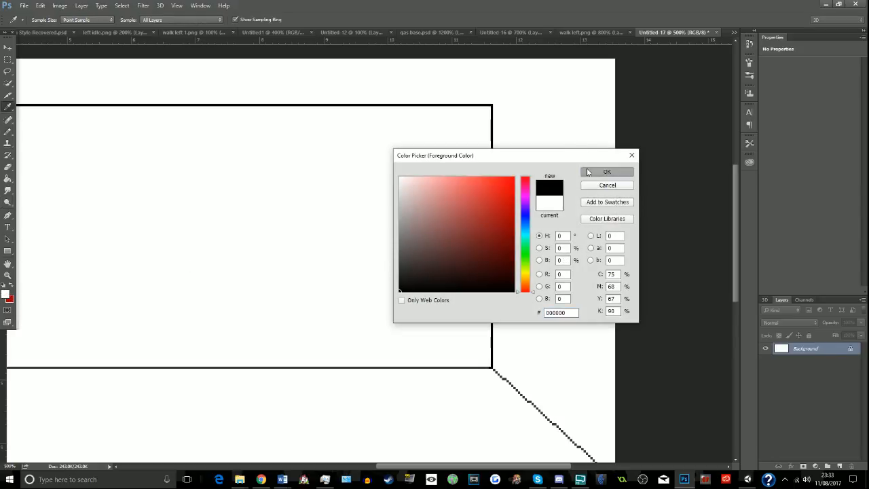
click(607, 171)
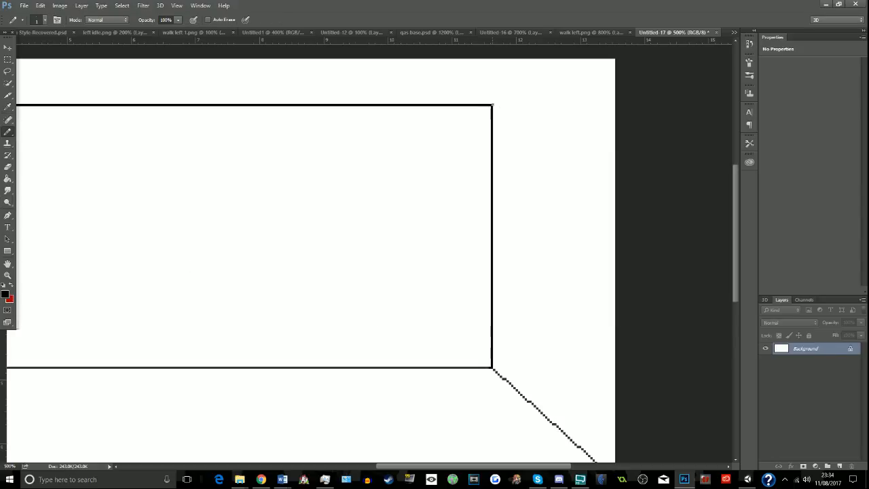
drag(492, 105, 614, 60)
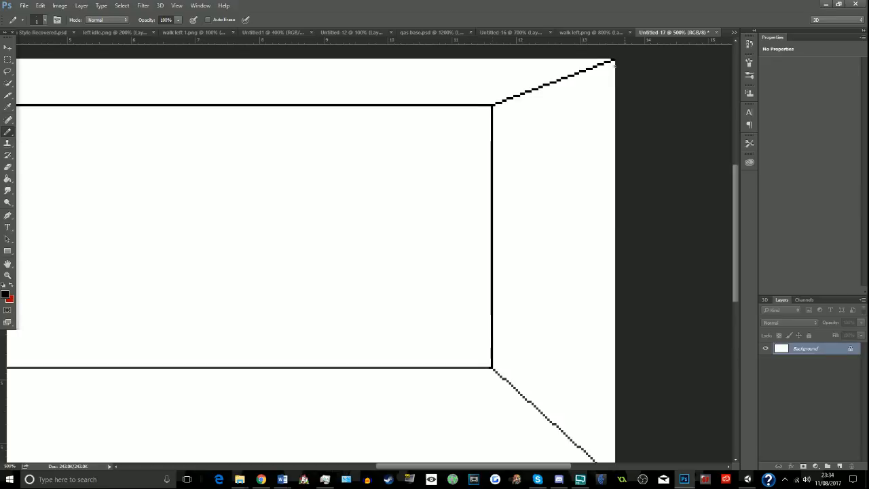
- Set the foreground colour to dark grey
drag(546, 467, 482, 440)
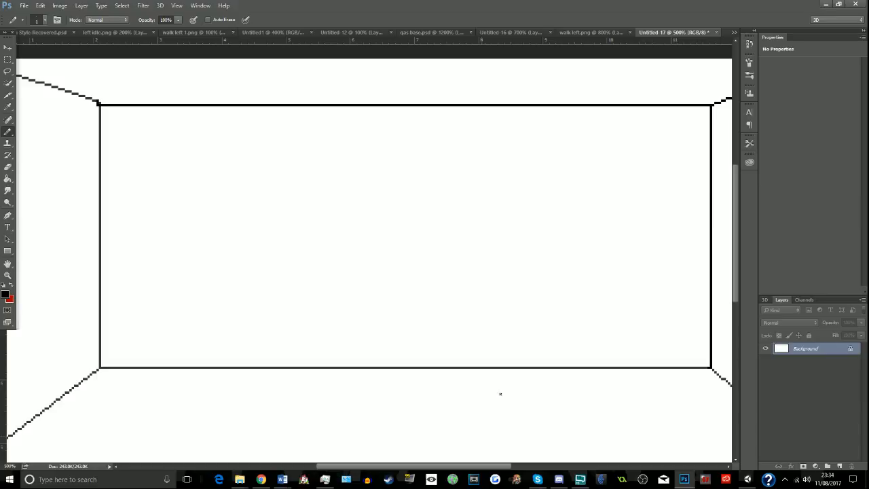
drag(338, 464, 292, 467)
click(5, 295)
drag(467, 237, 381, 230)
drag(439, 233, 388, 254)
click(592, 174)
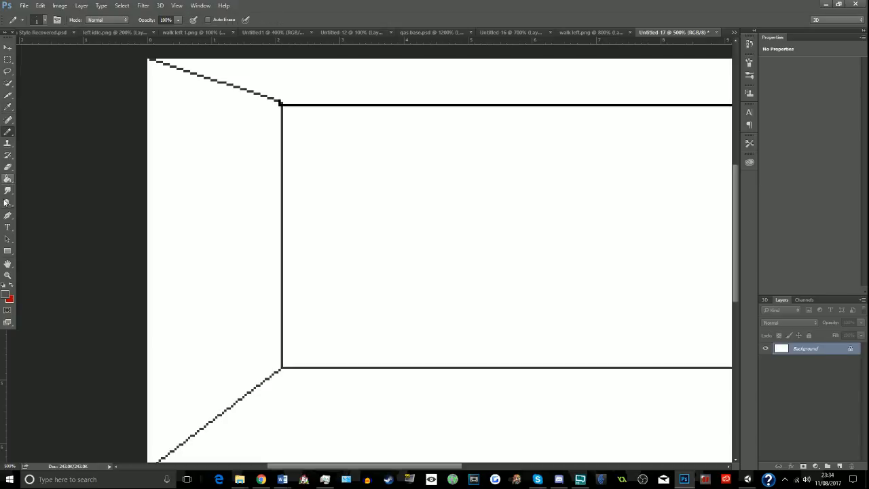
- Fill the floor area with the dark grey using the Paint Bucket
key(g)
click(302, 426)
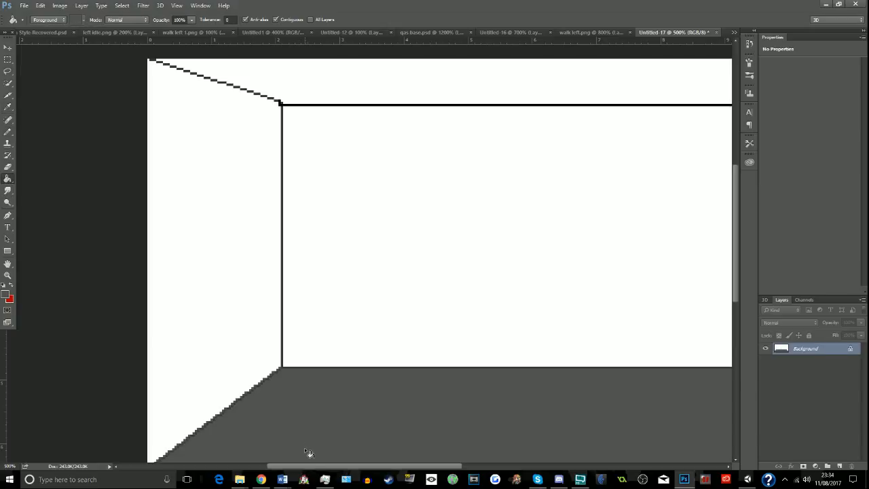
scroll(371, 444, down, 3)
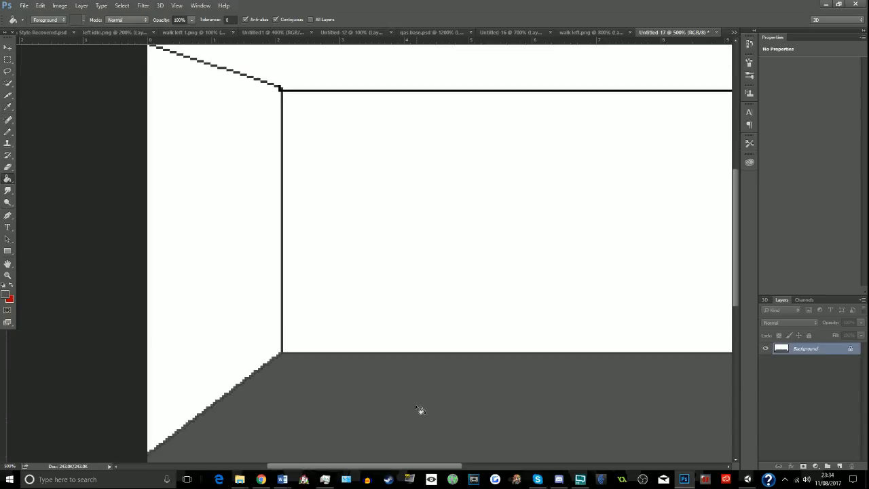
click(7, 275)
drag(167, 159, 171, 159)
alt+click(171, 159)
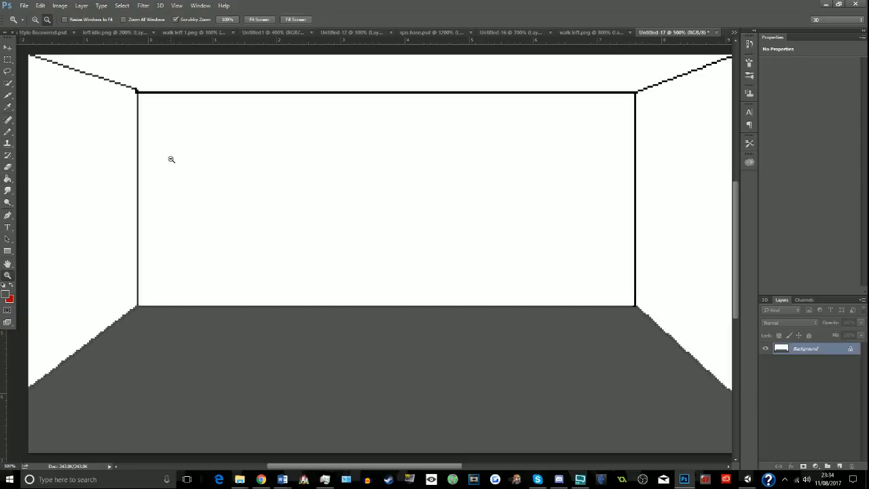
- Set the Pencil's blending mode to Pin Light and undo the floor fill
click(10, 96)
click(8, 120)
click(7, 132)
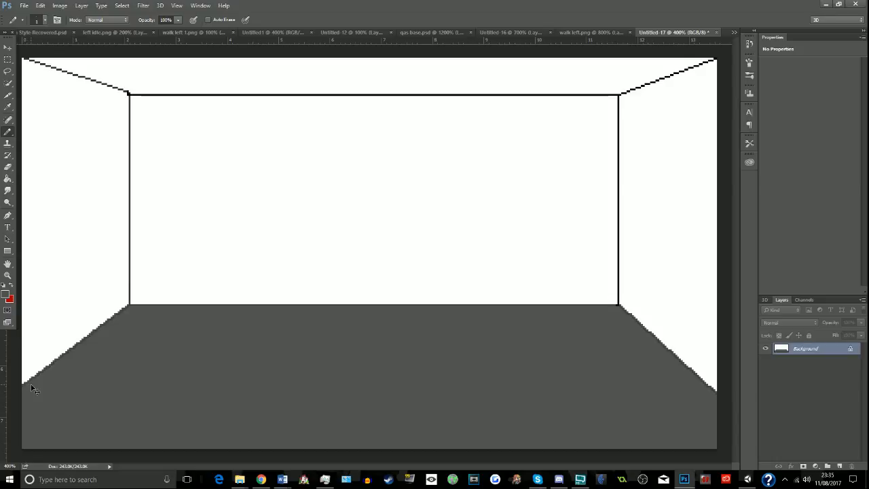
click(41, 5)
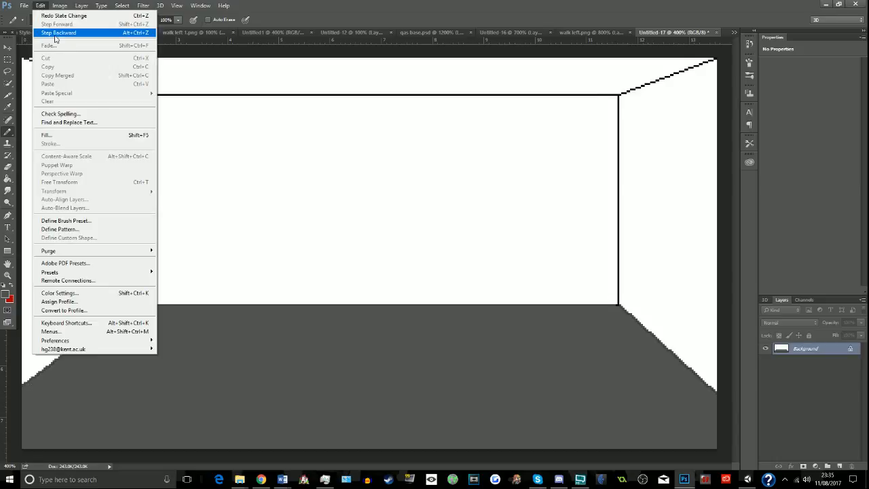
click(56, 33)
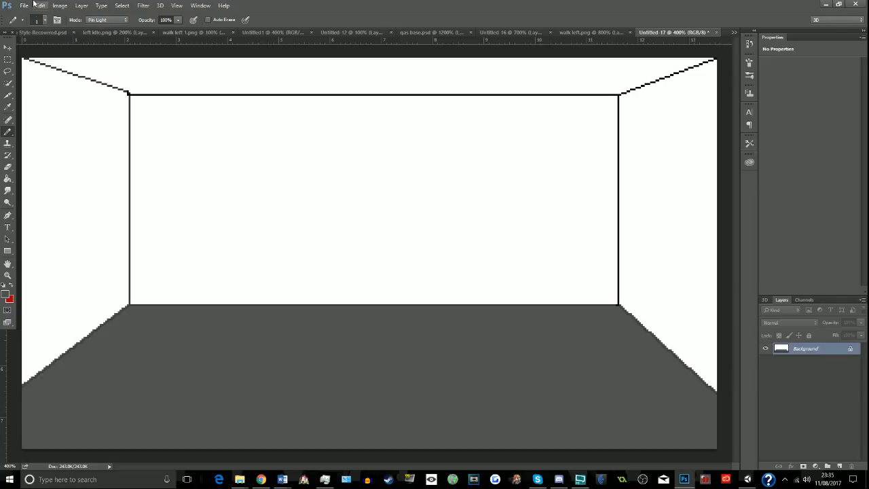
click(41, 5)
click(356, 4)
key(ctrl+alt+z)
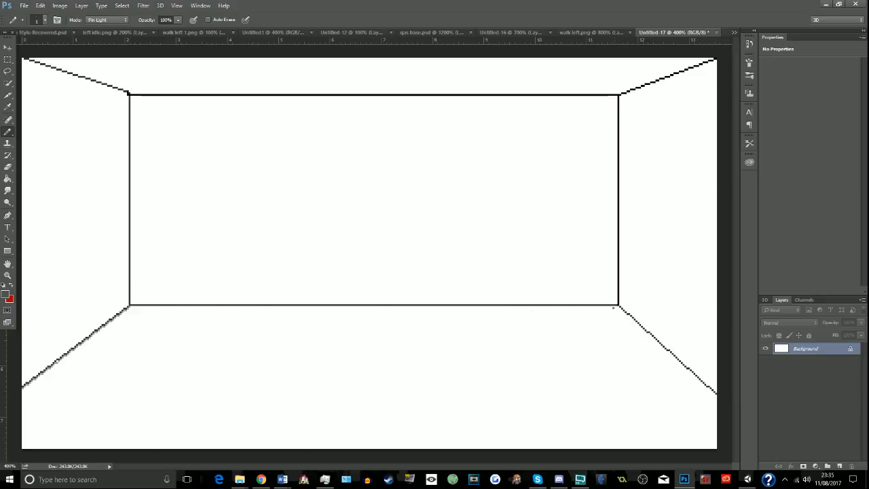
- Draw Pin Light pencil lines just inside the floor's back and side edges, and fill the floor with dark grey
shift+click(617, 307)
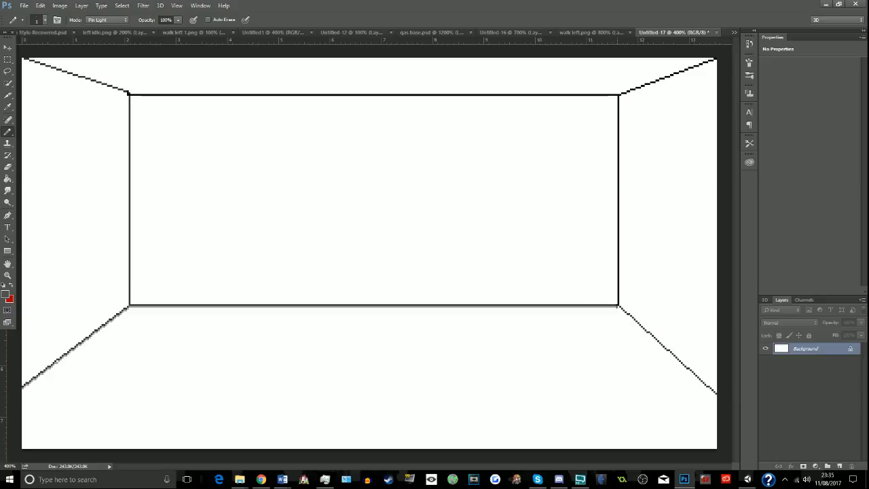
shift+click(717, 396)
click(7, 178)
click(193, 435)
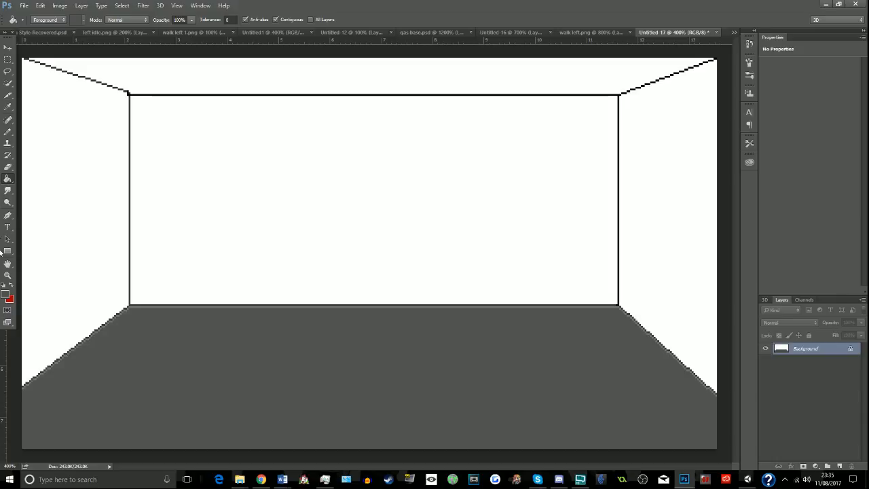
- Try a Pin Light pencil stroke across the back wall's floor edge and undo it
click(7, 131)
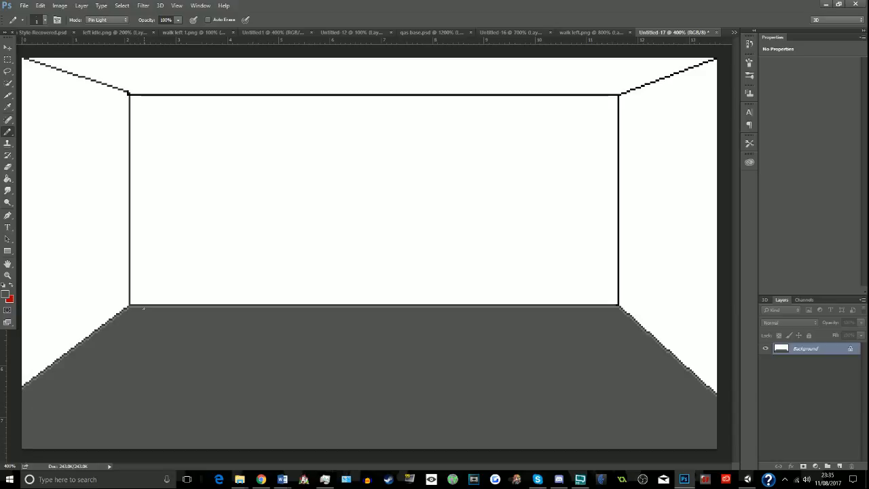
click(7, 275)
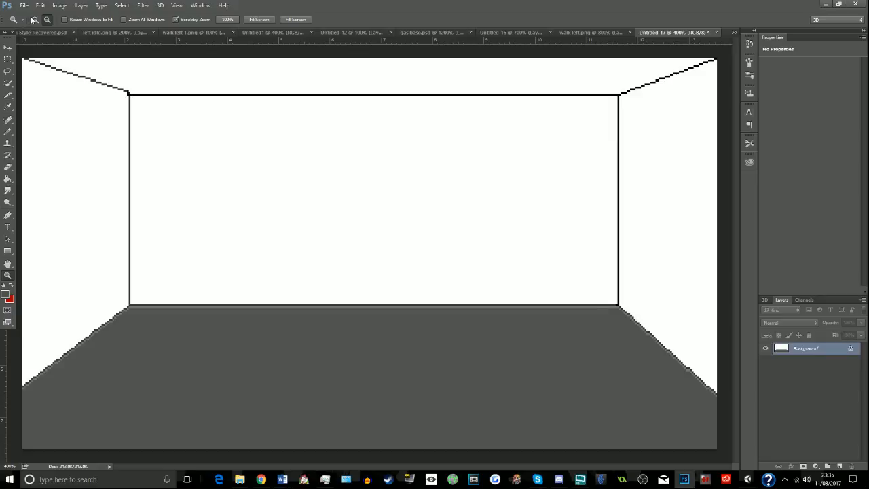
drag(114, 292, 167, 305)
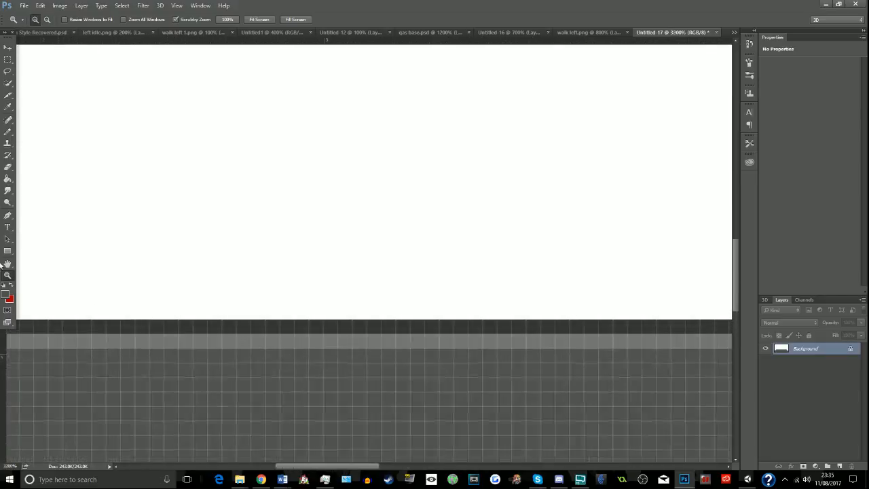
click(8, 107)
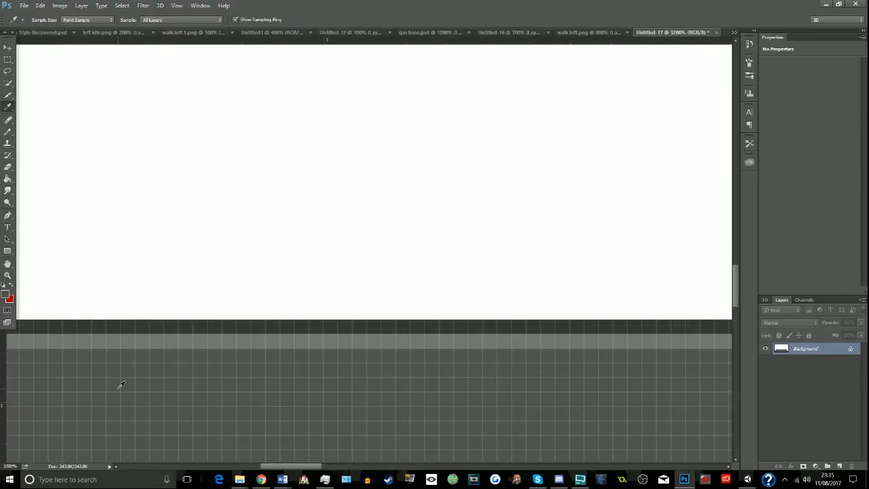
click(8, 132)
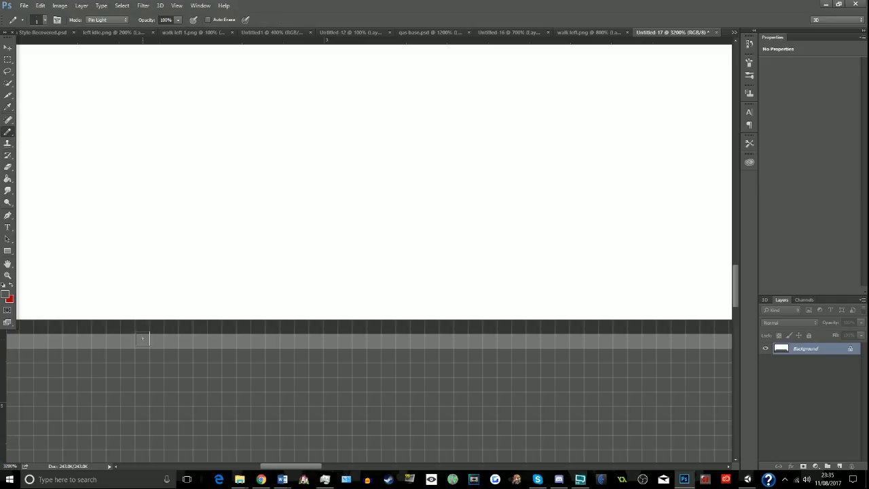
scroll(183, 347, down, 1)
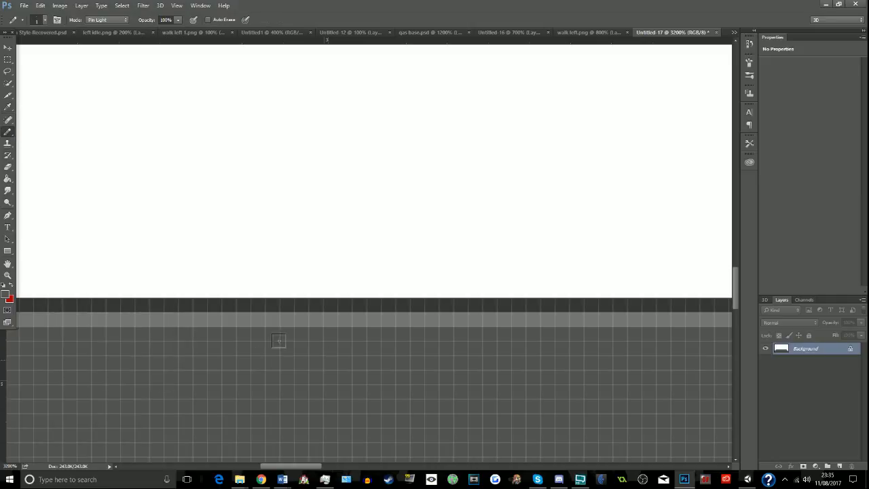
mouse_move(260, 346)
mouse_down()
mouse_move(277, 349)
mouse_move(344, 269)
mouse_move(318, 269)
mouse_move(293, 293)
mouse_move(318, 294)
mouse_up()
key(ctrl+z)
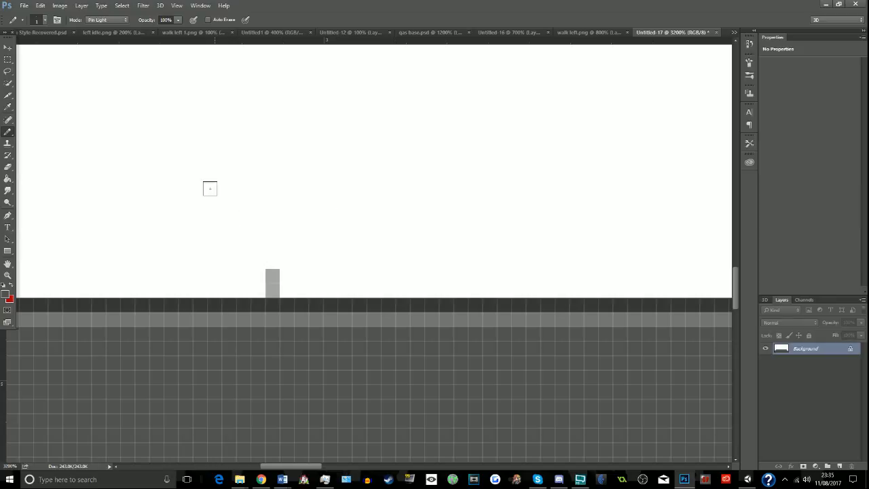
key(ctrl+alt+z)
- Set the Pencil's blending mode to Normal
click(123, 21)
click(115, 32)
click(118, 22)
click(119, 28)
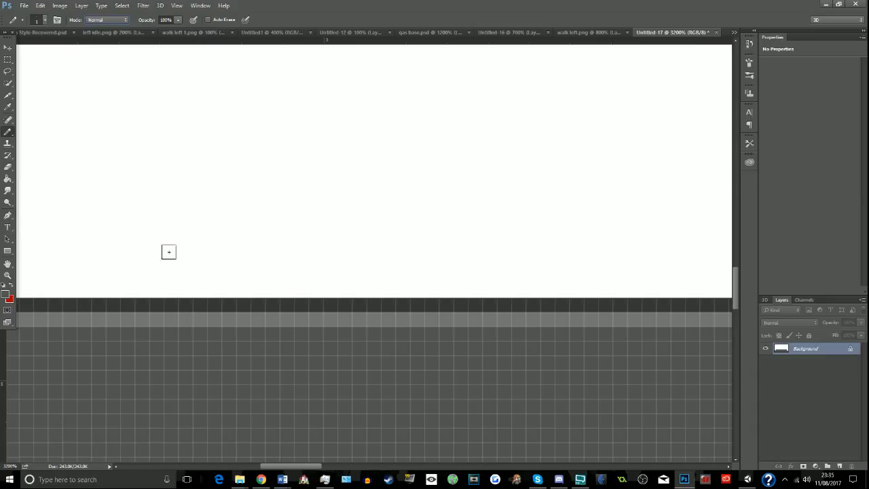
- Paint over the lighter line along the floor's back edge with the dark grey floor colour using the Pencil
click(185, 319)
scroll(194, 322, down, 1)
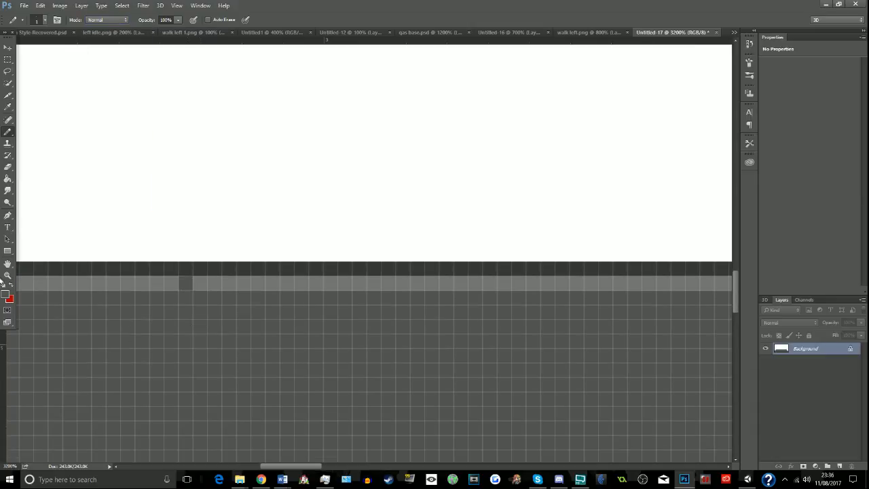
click(7, 275)
click(47, 19)
click(117, 138)
click(117, 139)
key(b)
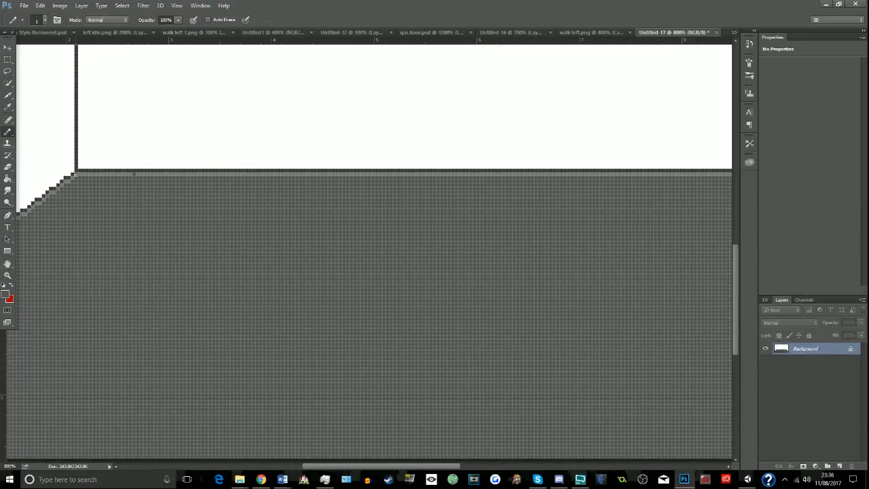
drag(324, 467, 446, 467)
shift+click(499, 175)
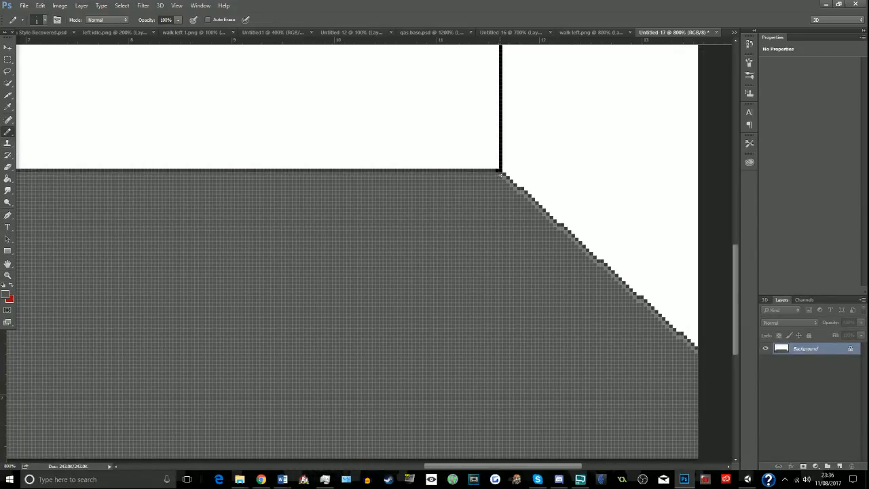
- Paint over the lighter lines along the floor's two slanted side edges with the same dark grey
shift+click(698, 353)
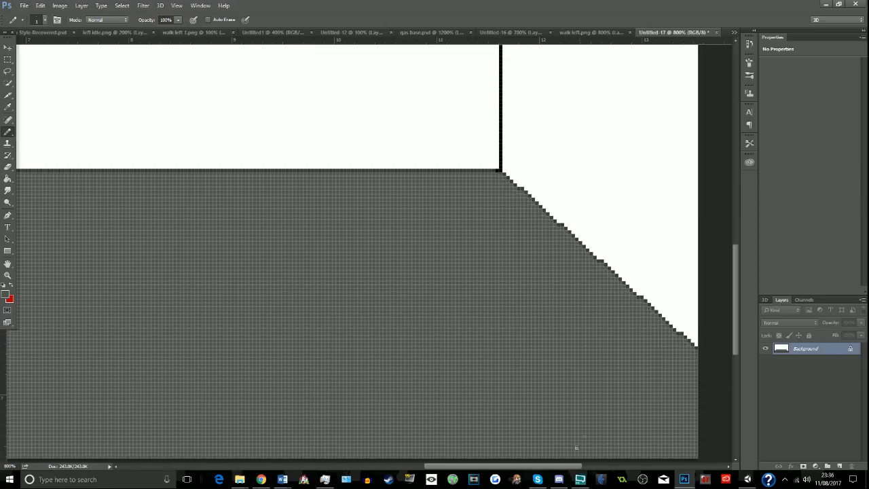
drag(563, 467, 355, 468)
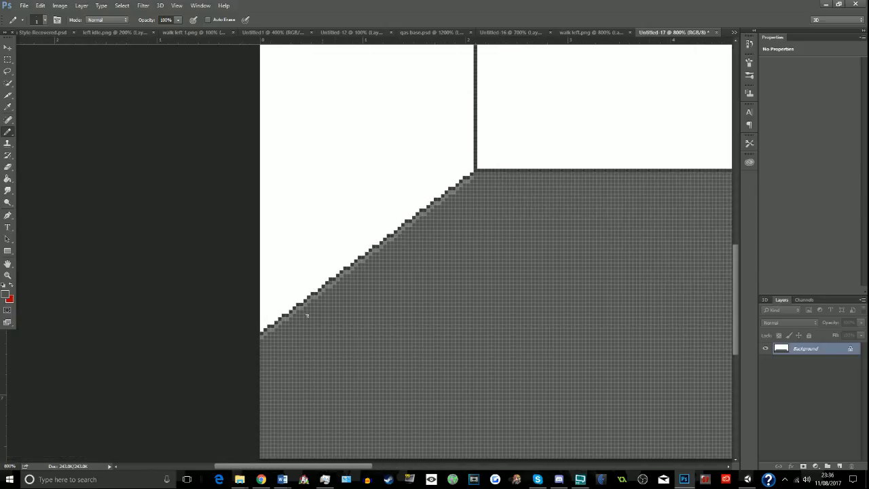
shift+click(470, 175)
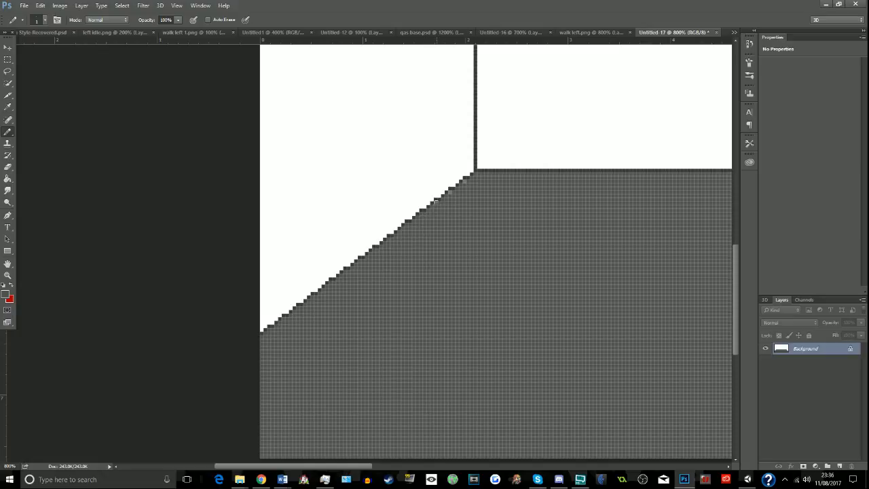
click(465, 182)
key(z)
alt+click(562, 272)
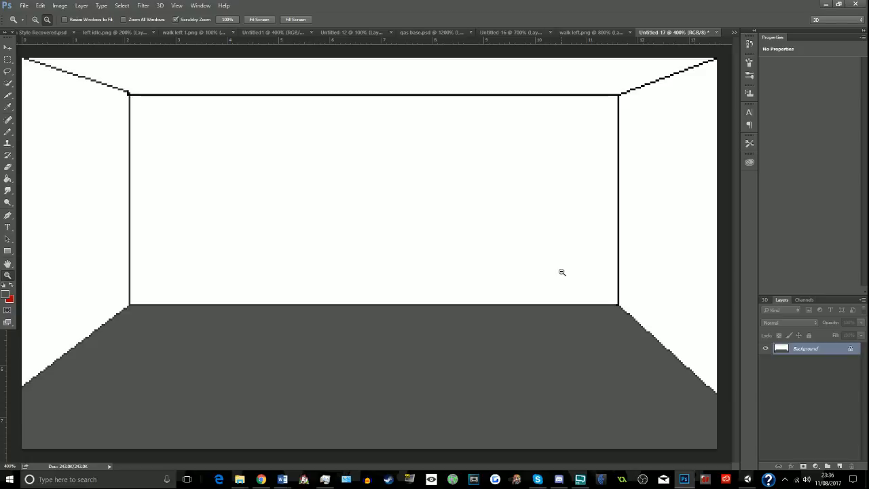
- Set the foreground colour to a very dark grey for drawing with the Pencil
click(5, 294)
mouse_move(401, 247)
mouse_down()
mouse_move(394, 246)
mouse_move(402, 240)
mouse_up()
click(604, 173)
click(8, 131)
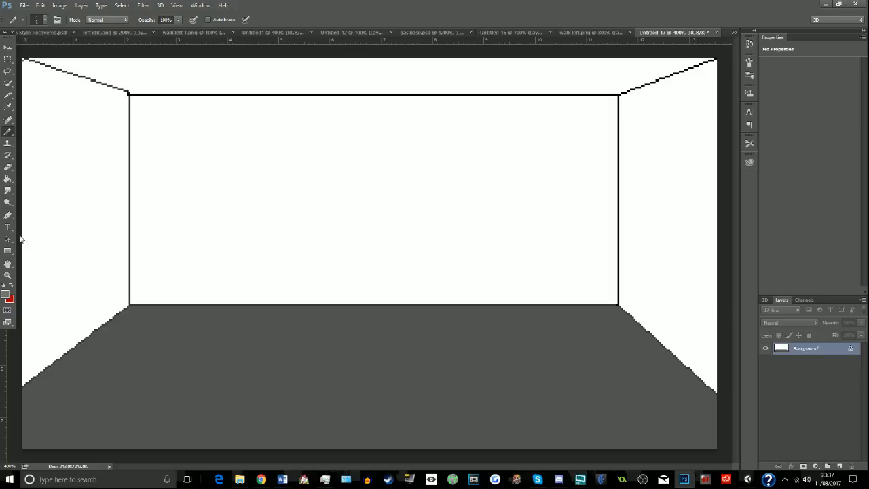
click(4, 293)
drag(412, 267, 393, 272)
click(591, 174)
- Draw a four-sided perspective outline in the middle of the room's left wall with straight pencil lines
shift+click(40, 296)
key(ctrl+z)
shift+click(42, 297)
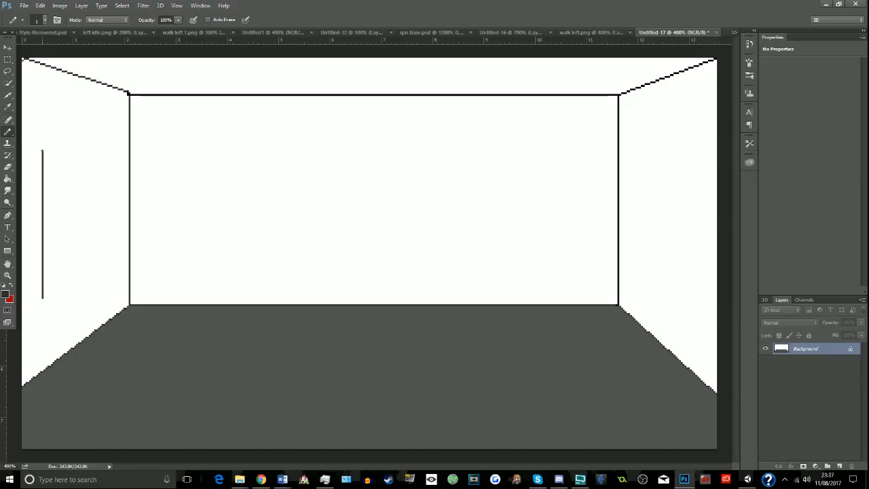
shift+click(112, 158)
shift+click(104, 276)
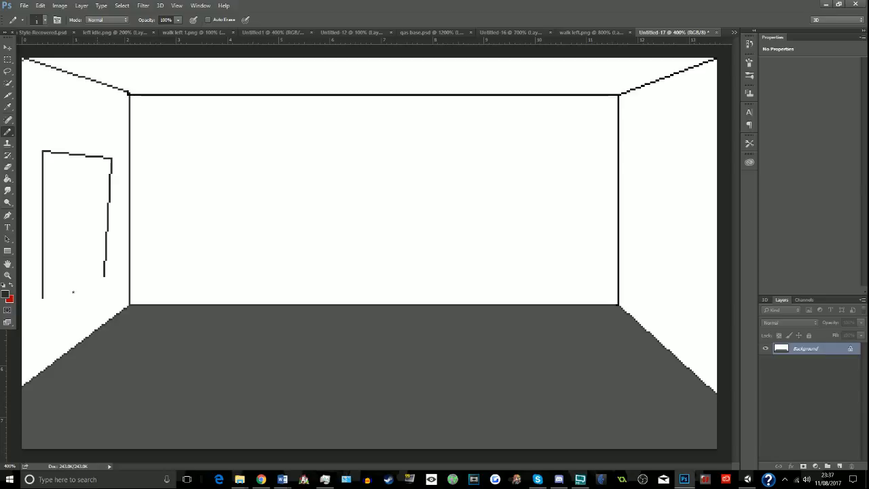
shift+click(42, 296)
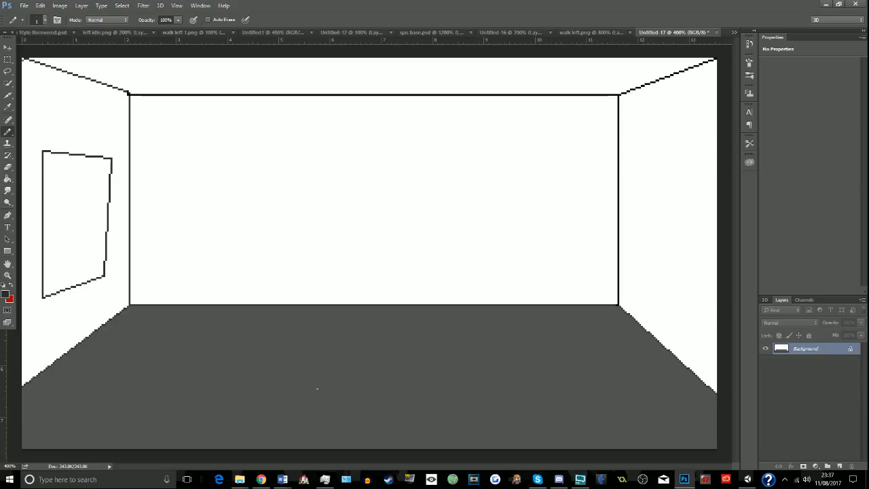
click(580, 480)
click(692, 410)
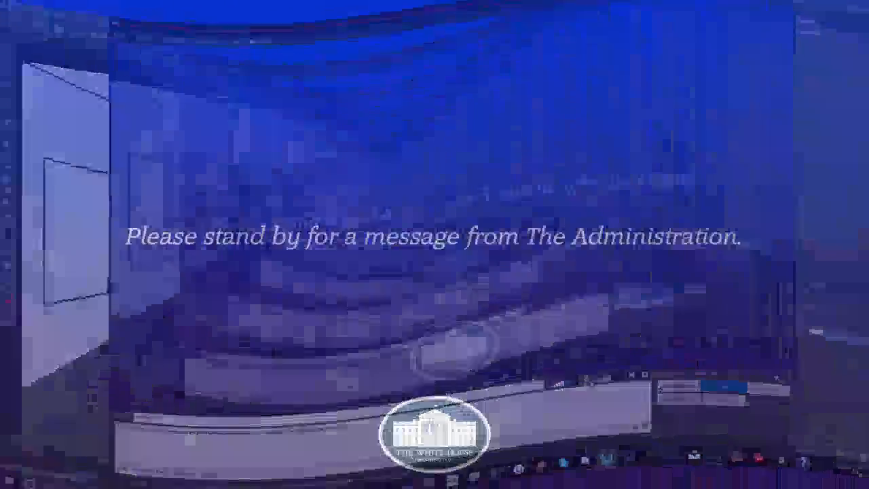
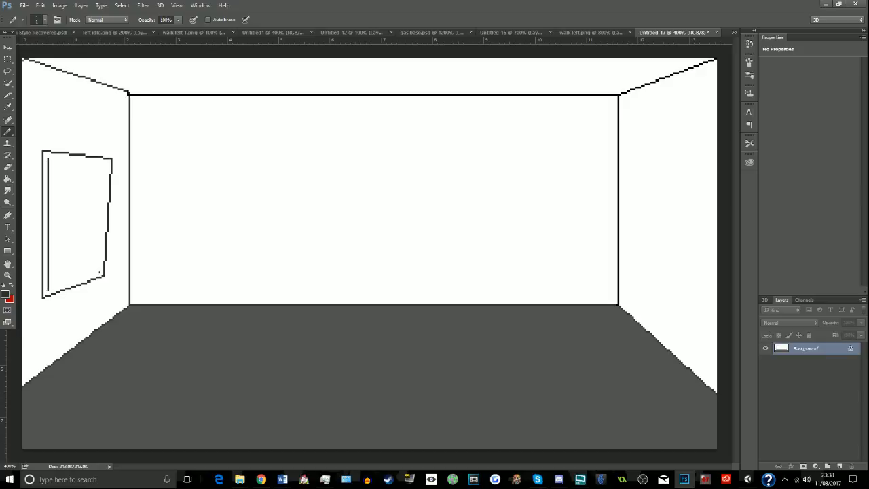
- Complete a parallel inner outline inside the left wall's four-sided frame and fill the gap between the outlines with very dark grey
shift+click(100, 272)
shift+click(105, 162)
shift+click(50, 158)
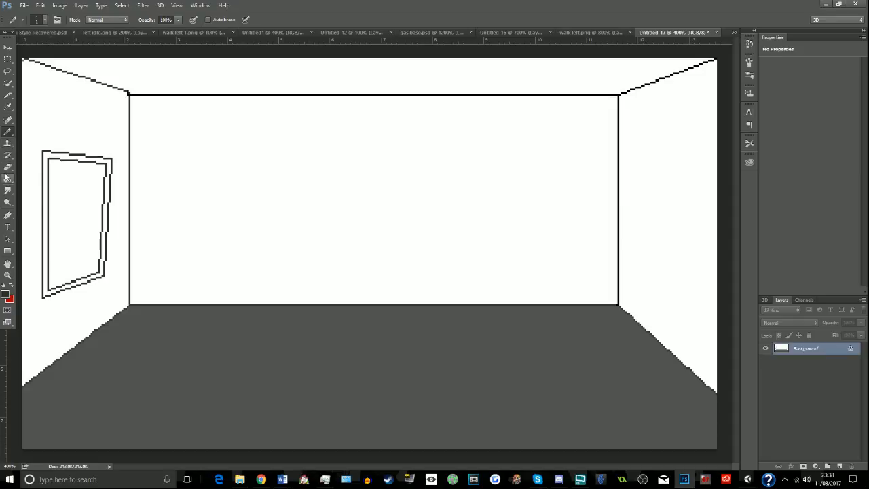
click(8, 178)
click(46, 163)
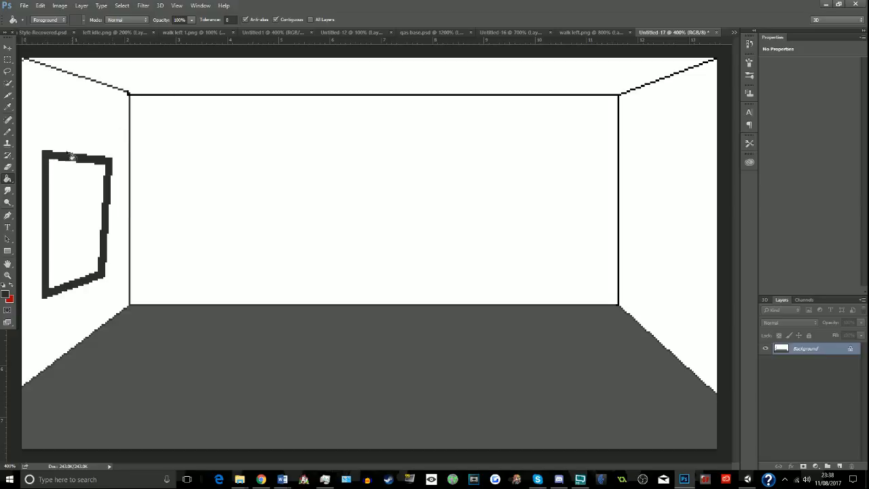
- Select the frame's slanted side nearest the back wall with a rectangular marquee and paint it over in white with the Pencil
click(7, 62)
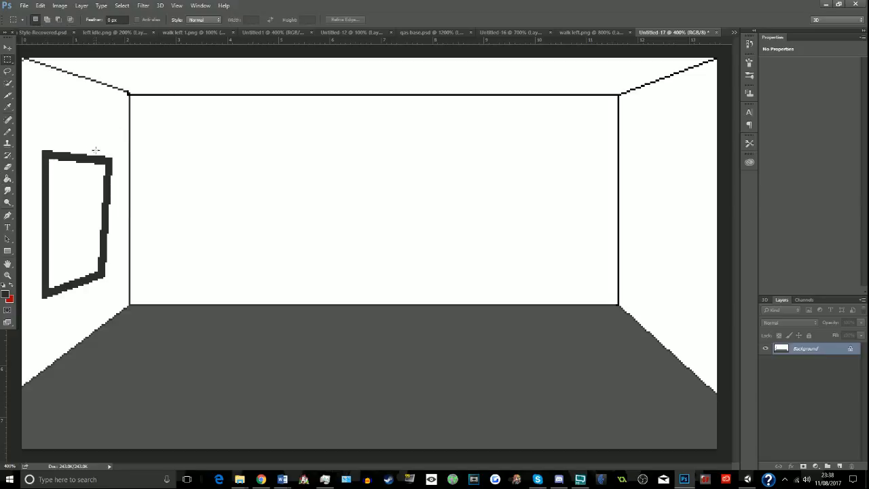
drag(98, 151, 117, 305)
key(shift+F5)
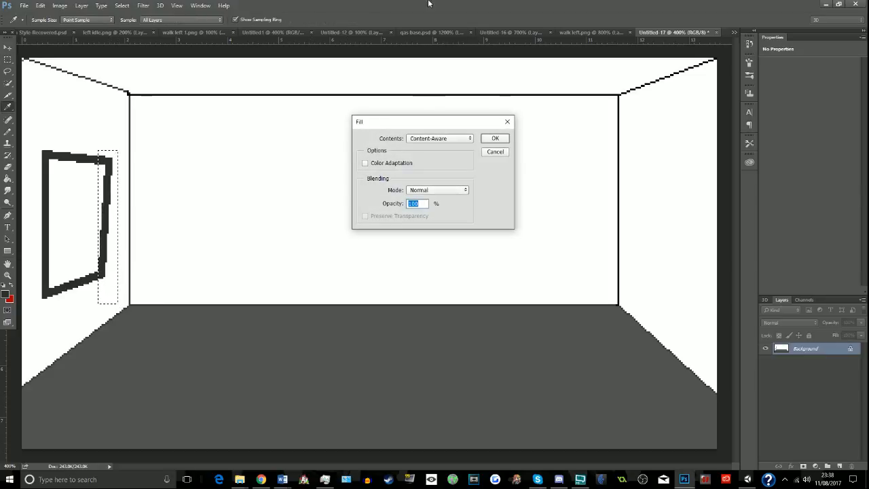
click(495, 152)
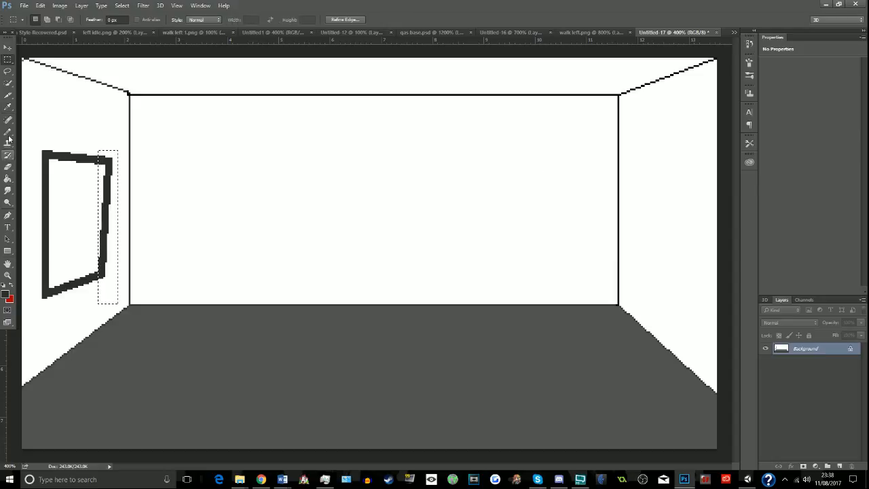
click(8, 107)
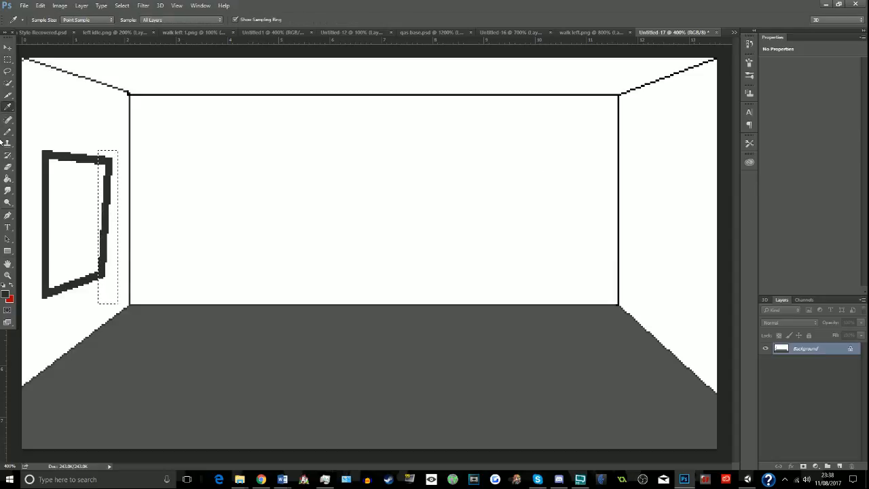
click(485, 170)
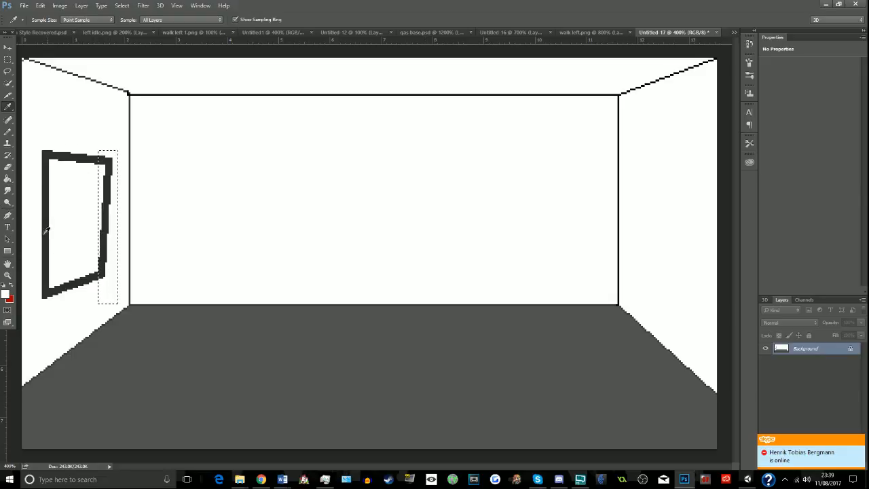
click(6, 135)
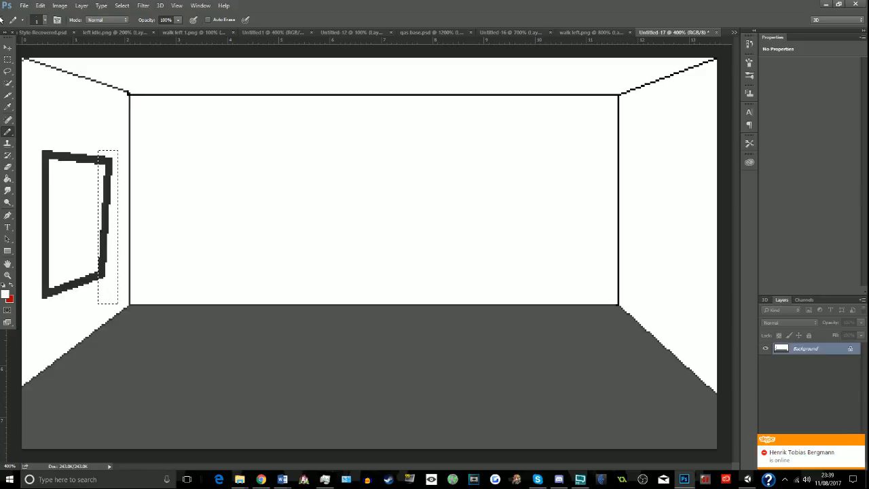
click(45, 20)
drag(113, 277, 107, 244)
- Close the frame's open side with a straight vertical bar painted in black (000000) inside a narrow rectangular selection, and deselect
click(8, 59)
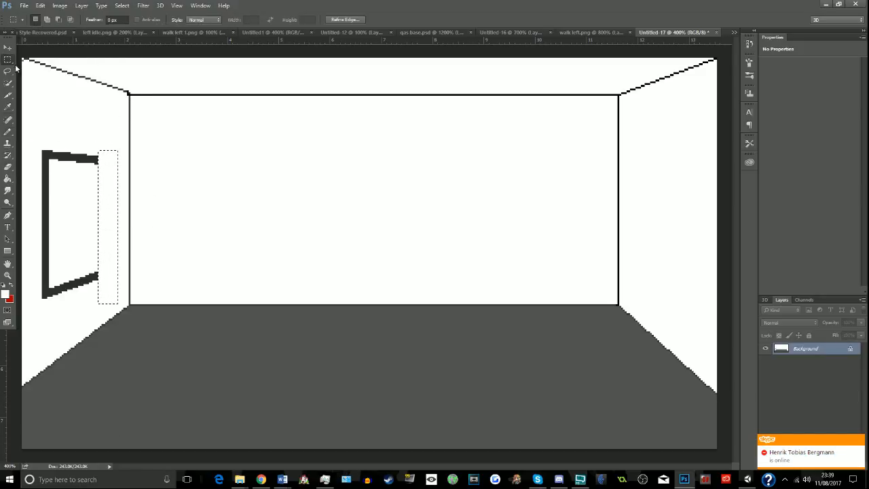
click(84, 150)
drag(97, 157, 101, 279)
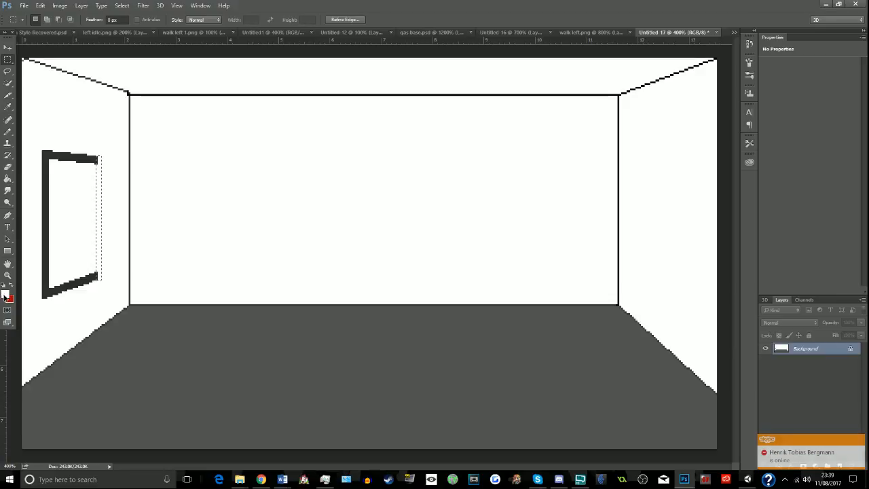
click(5, 293)
drag(420, 292, 376, 295)
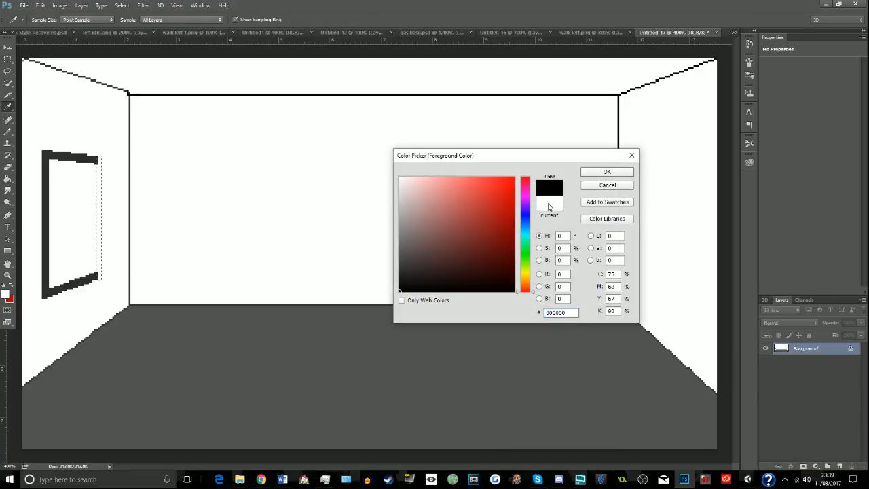
click(606, 172)
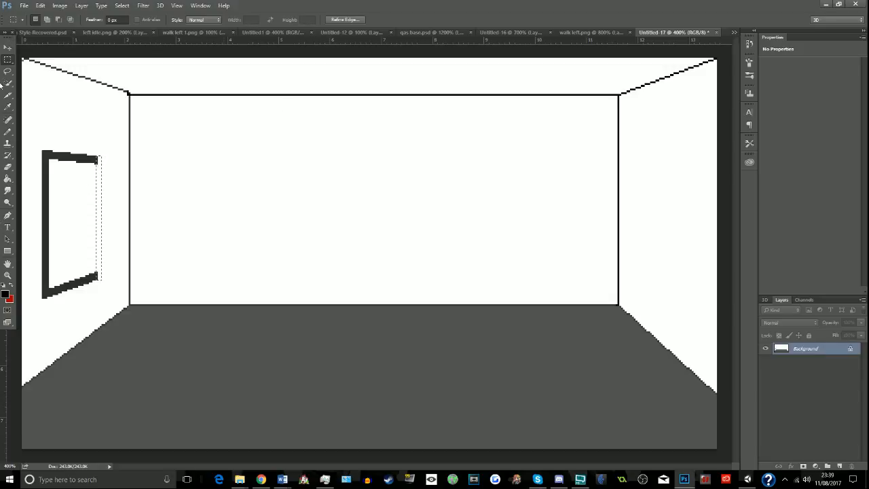
click(97, 261)
mouse_move(96, 275)
mouse_down()
mouse_move(95, 159)
mouse_move(101, 295)
mouse_up()
click(7, 132)
key(ctrl+d)
click(8, 60)
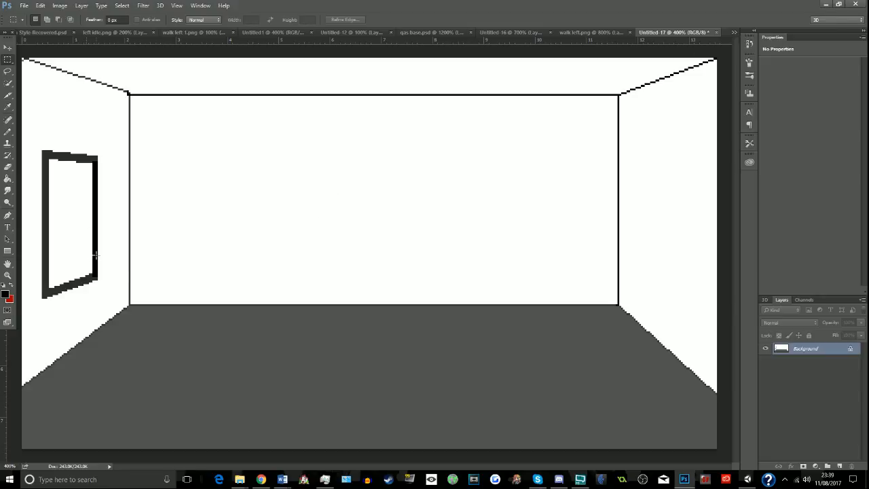
- Set the foreground colour to light grey b2b2b2 and the Pencil size to 1 px
click(5, 295)
click(378, 213)
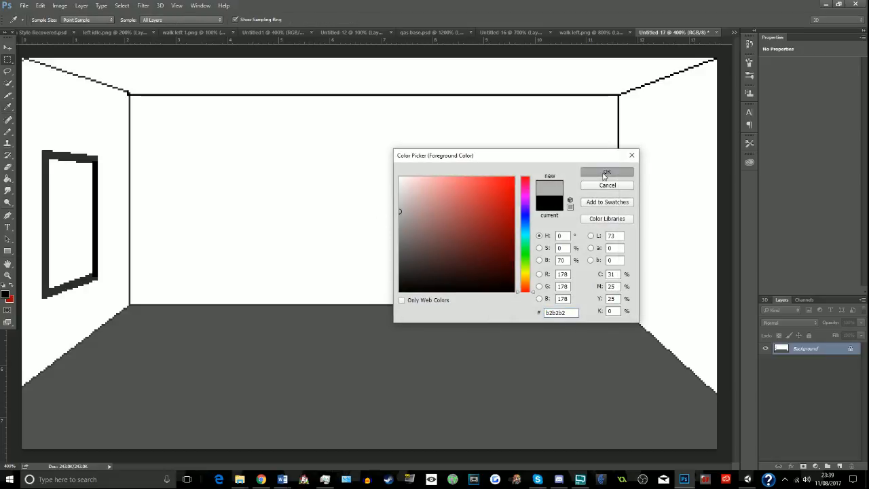
click(608, 172)
click(8, 132)
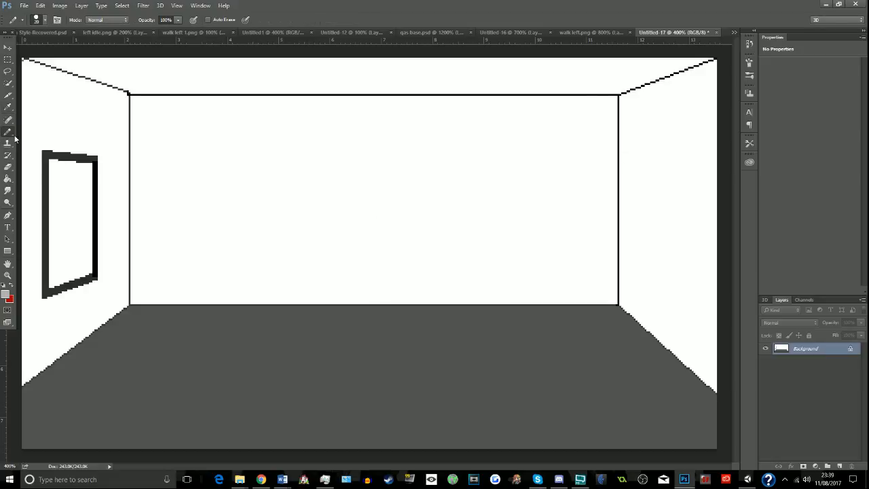
click(44, 21)
drag(55, 48, 18, 58)
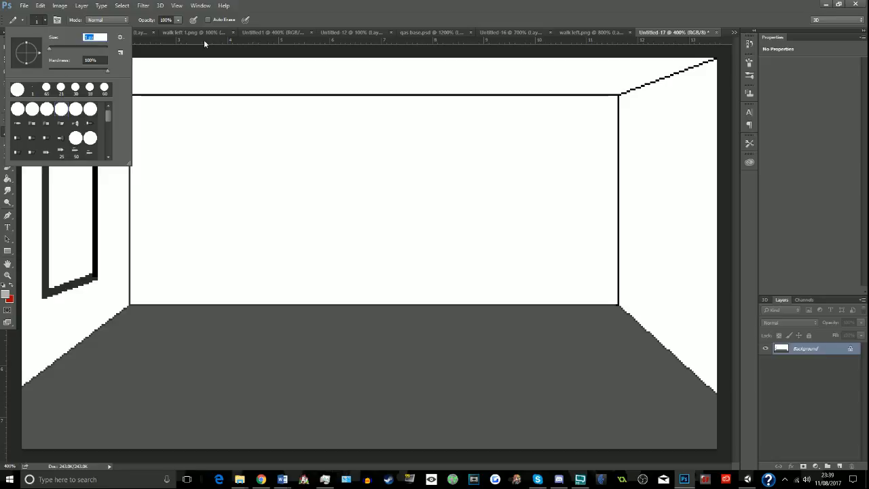
click(268, 2)
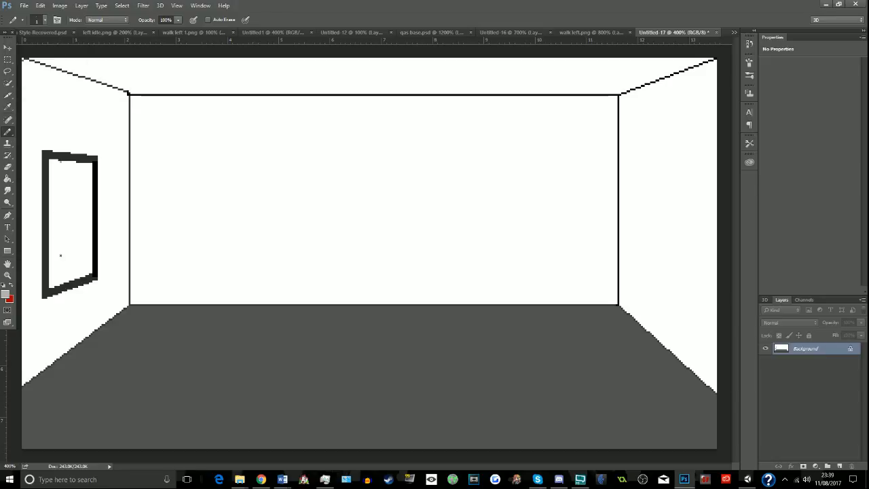
- Draw a straight light grey vertical line inside the wall frame from its upper edge to its lower edge, undoing misplaced attempts
shift+click(57, 286)
key(ctrl+z)
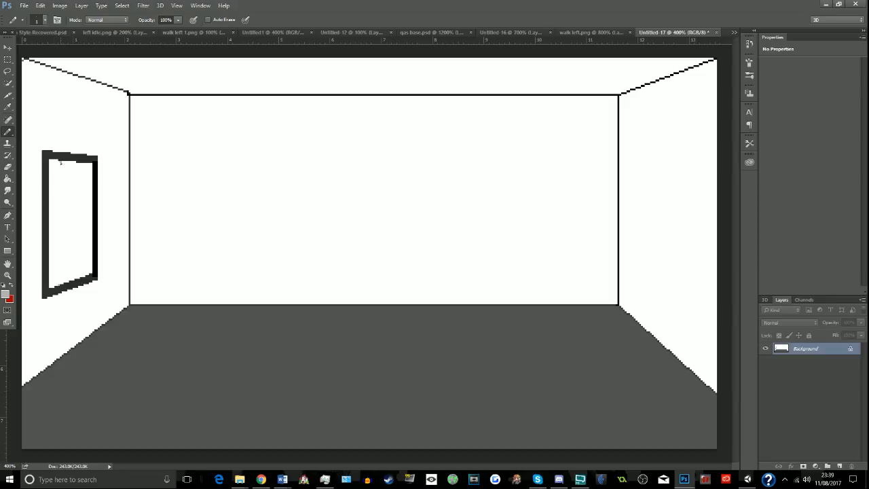
shift+click(61, 162)
key(ctrl+z)
shift+click(61, 284)
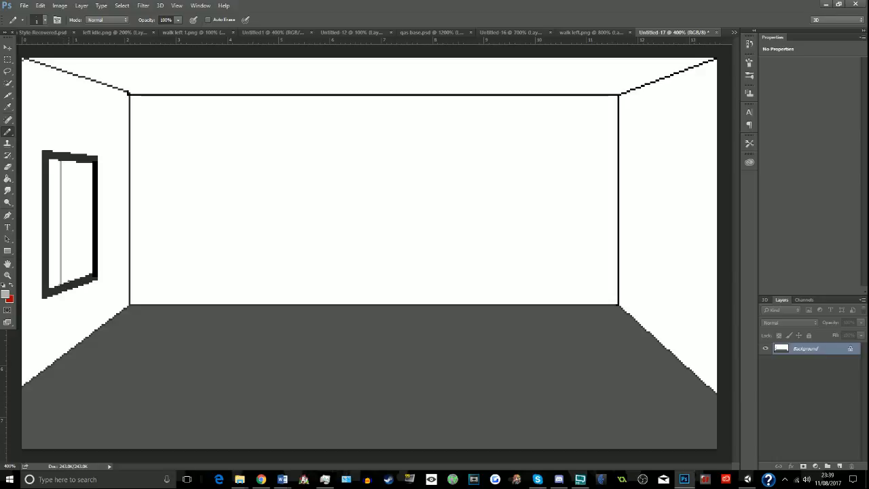
- Try to draw a second light grey vertical line beside the first one, towards the middle of the wall frame
shift+click(70, 162)
key(ctrl+z)
shift+click(69, 164)
key(ctrl+z)
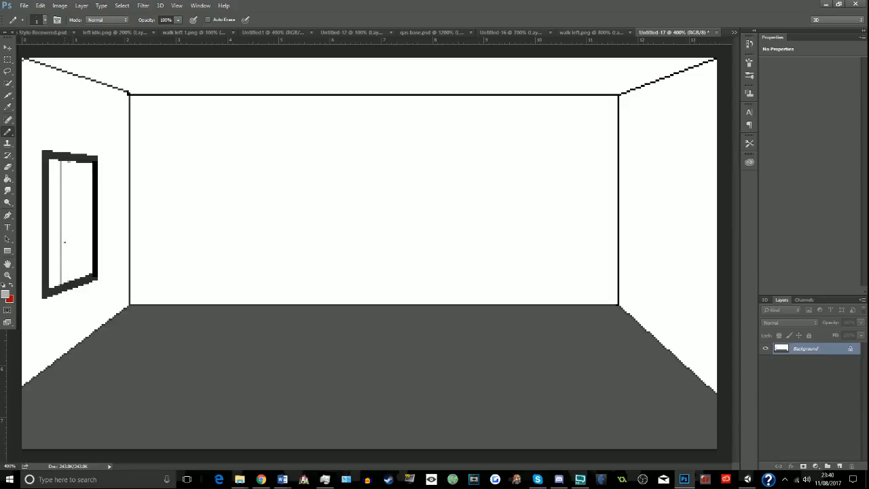
shift+click(67, 279)
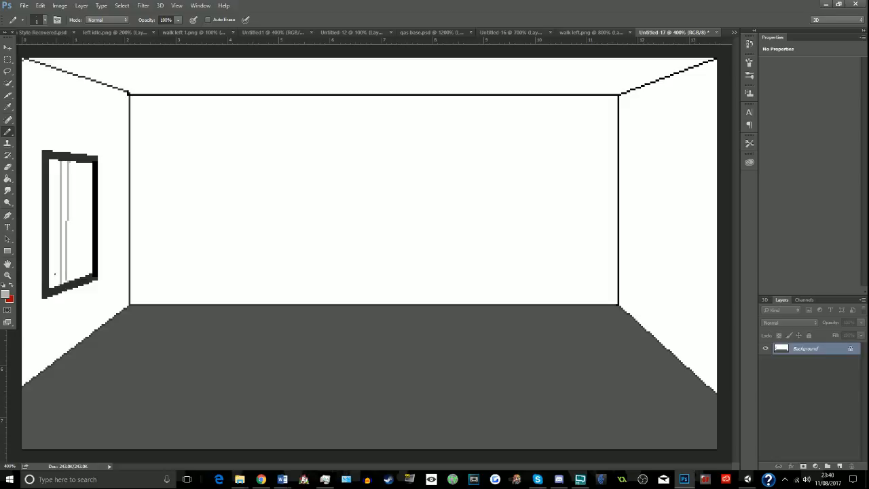
- Dismiss the Skype notification, switch to Task Manager and end the Skype (32 bit) process
click(7, 275)
click(37, 227)
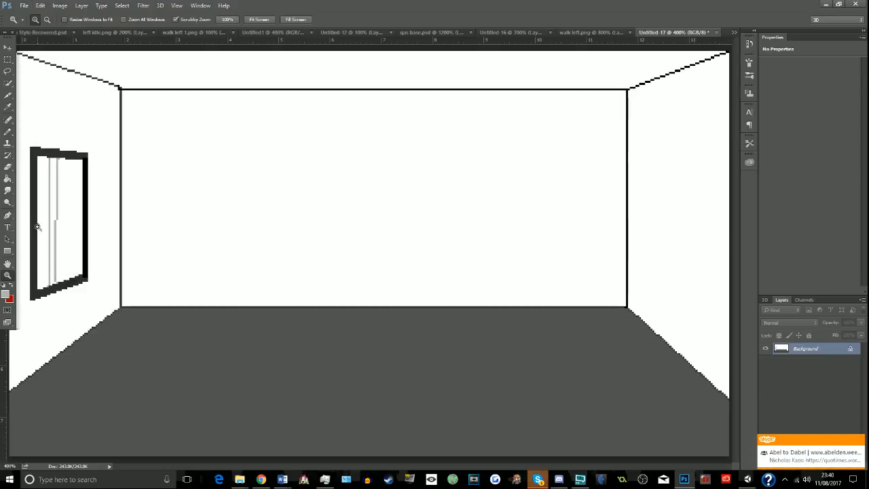
click(860, 441)
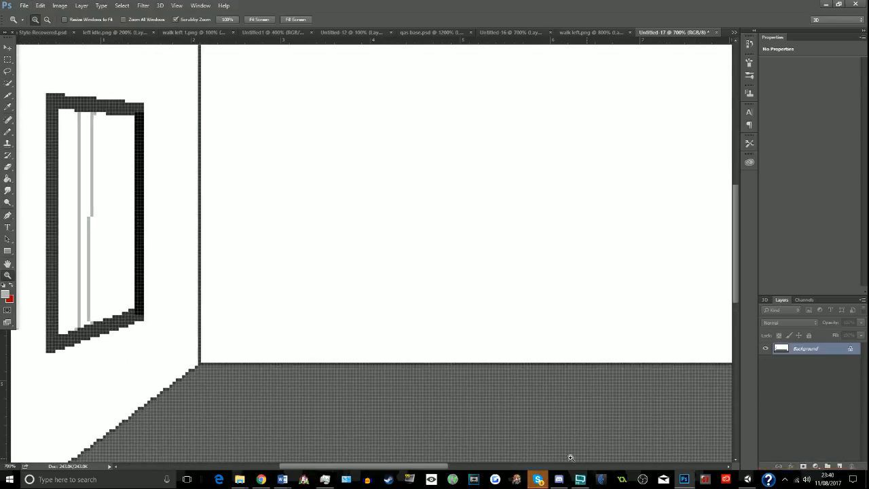
click(59, 202)
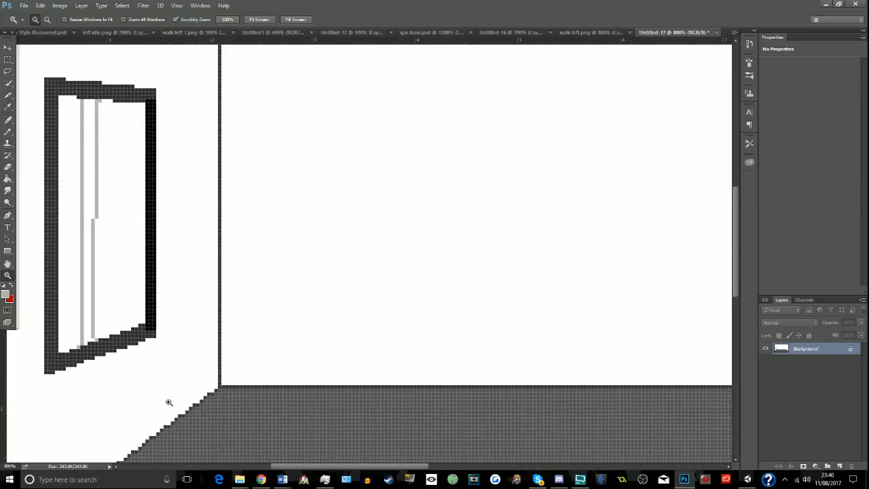
click(323, 482)
scroll(640, 291, up, 3)
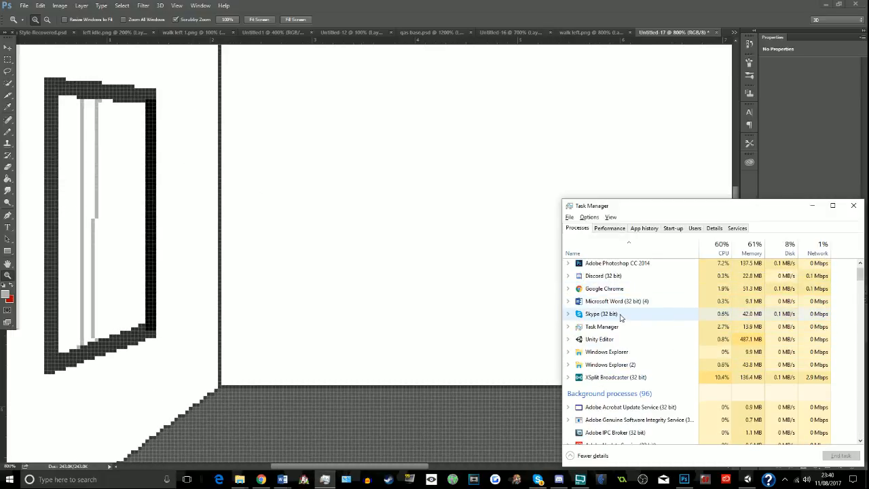
click(618, 314)
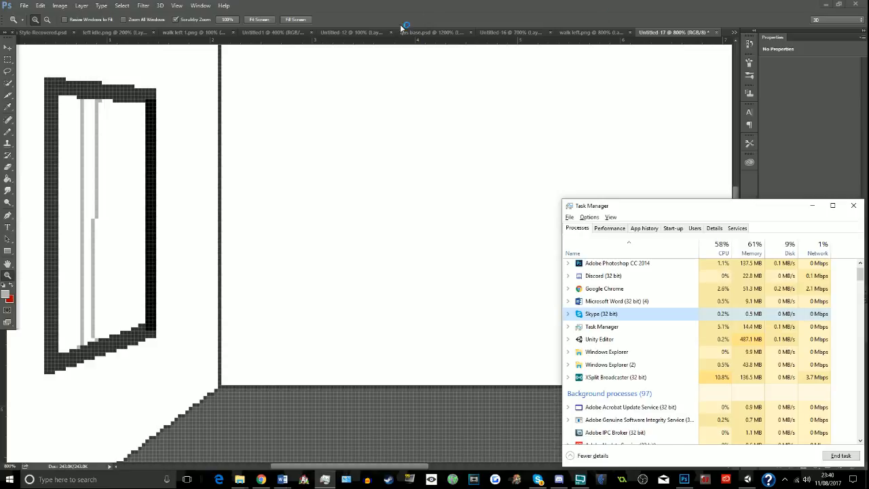
click(255, 4)
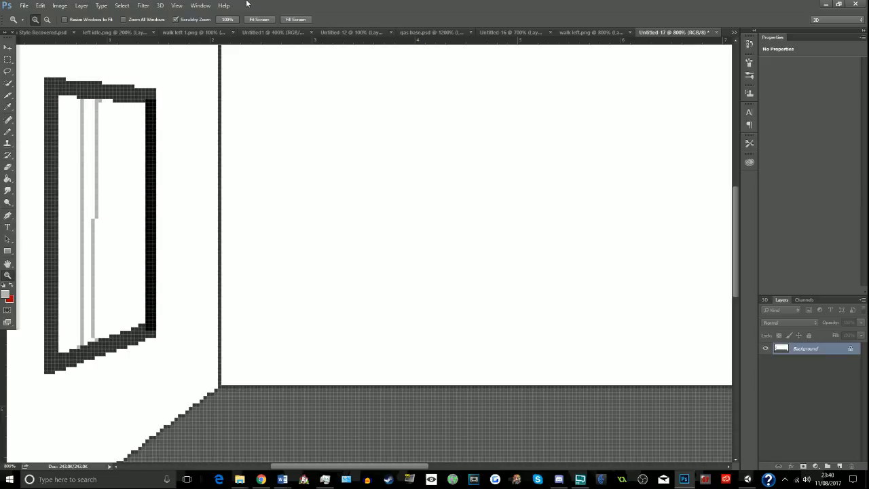
- Undo the kinked second line in the wall frame and redraw it as one straight light grey vertical line
key(ctrl+z)
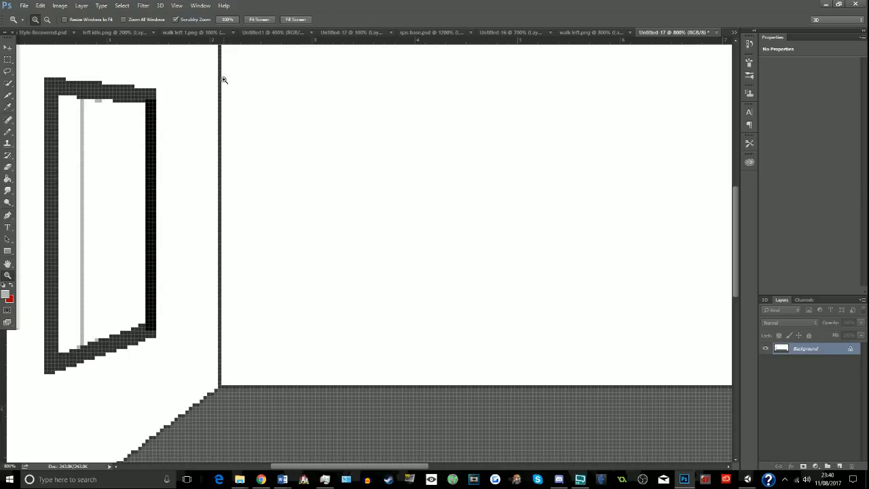
click(9, 132)
shift+click(99, 339)
key(ctrl+z)
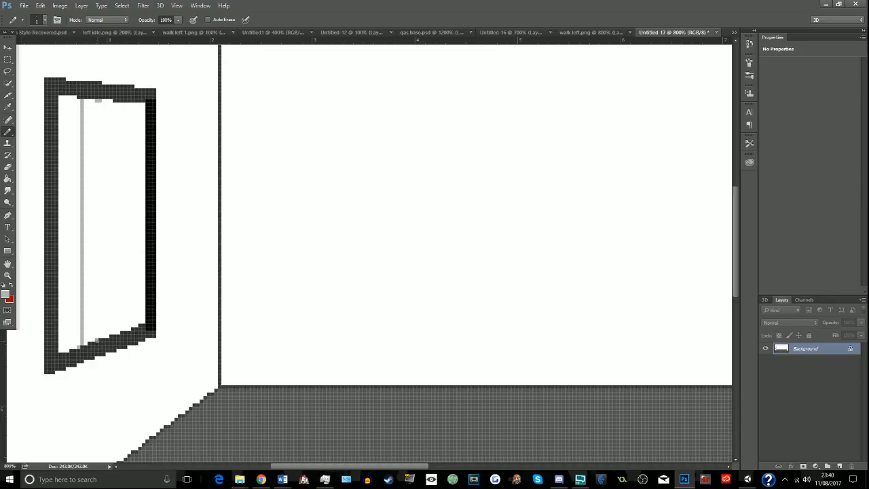
shift+click(97, 101)
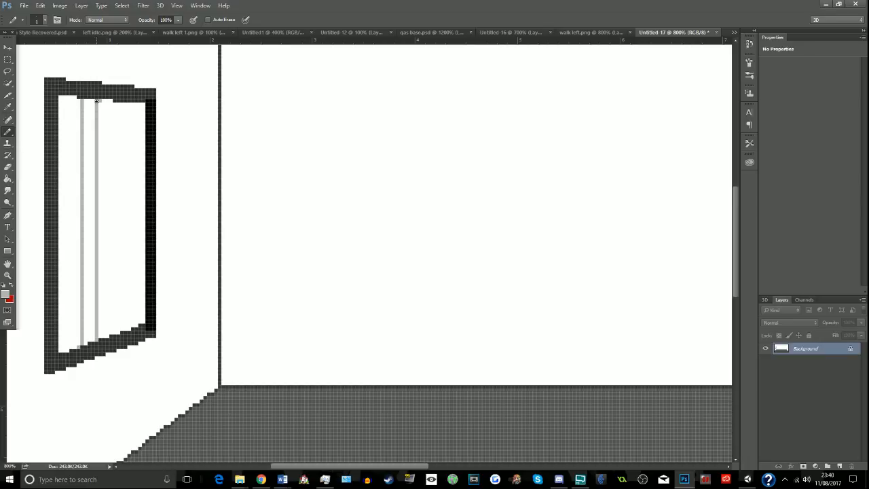
- Add a straight light grey vertical line on each side of the existing pair inside the wall frame, undoing the misplaced attempt
click(70, 97)
shift+click(71, 347)
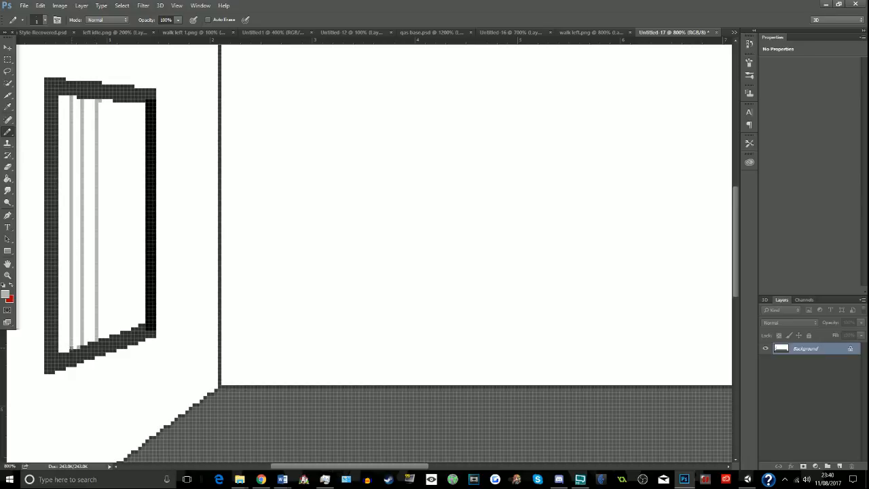
key(ctrl+z)
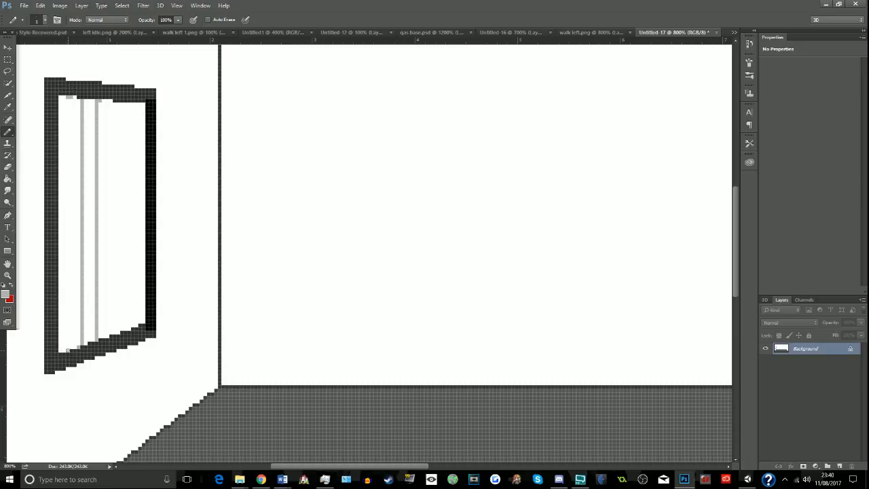
shift+click(68, 350)
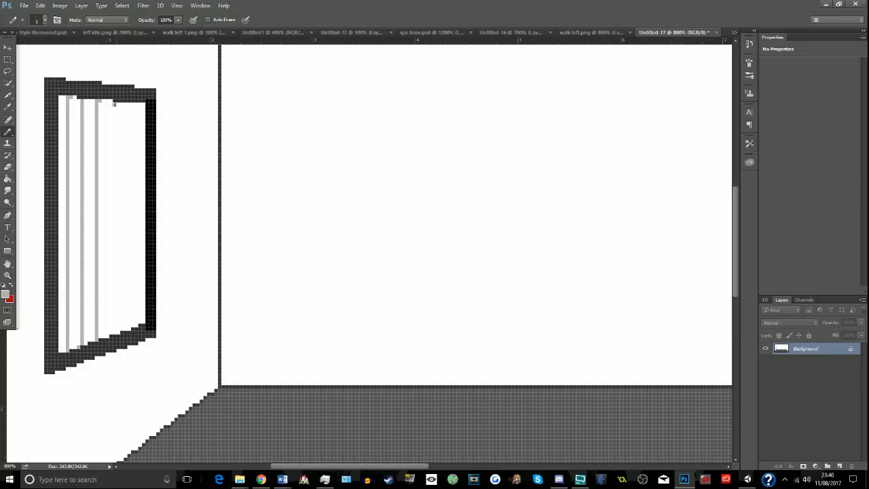
shift+click(110, 335)
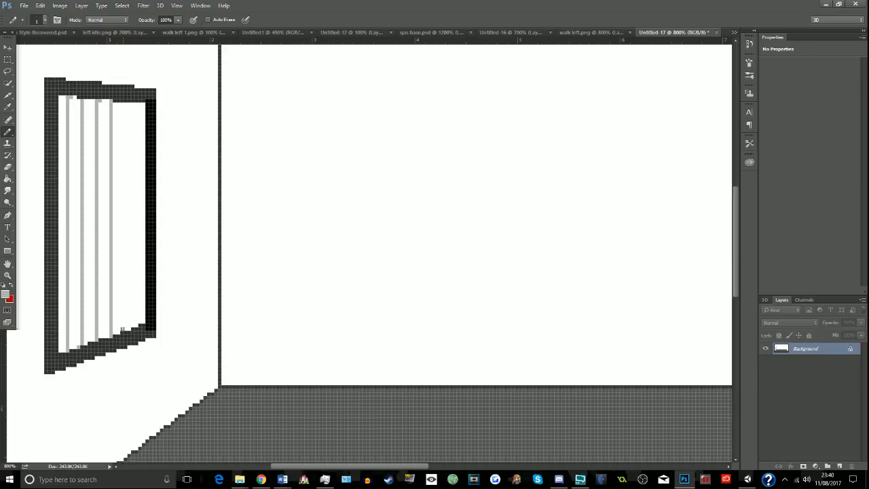
- Add two more straight light grey vertical lines inside the wall frame beside its black edge, undoing the misplaced attempts
click(123, 330)
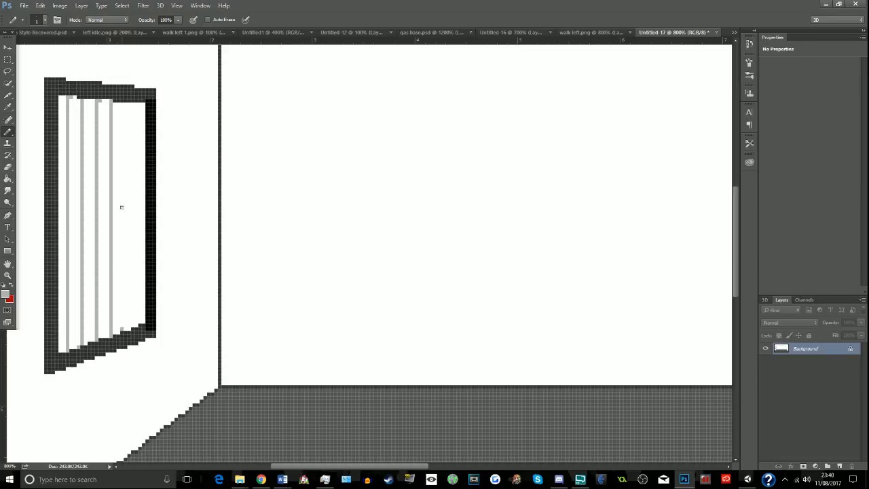
shift+click(126, 103)
key(ctrl+z)
shift+click(123, 330)
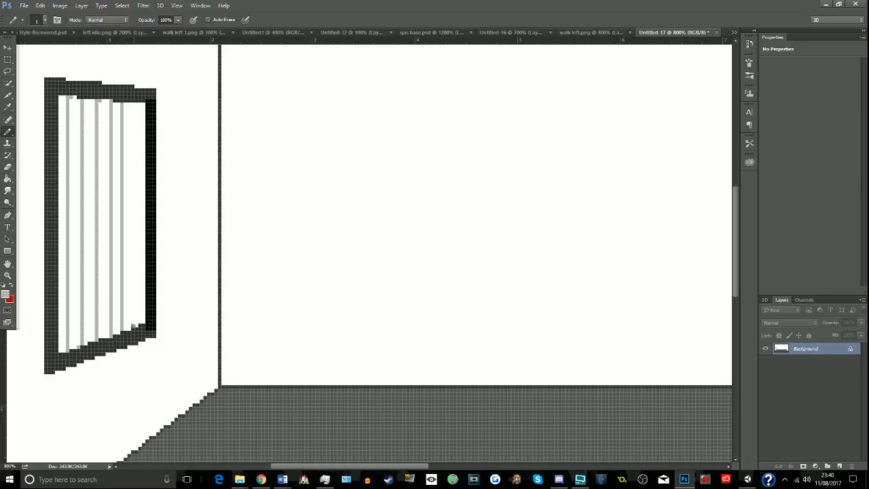
shift+click(135, 104)
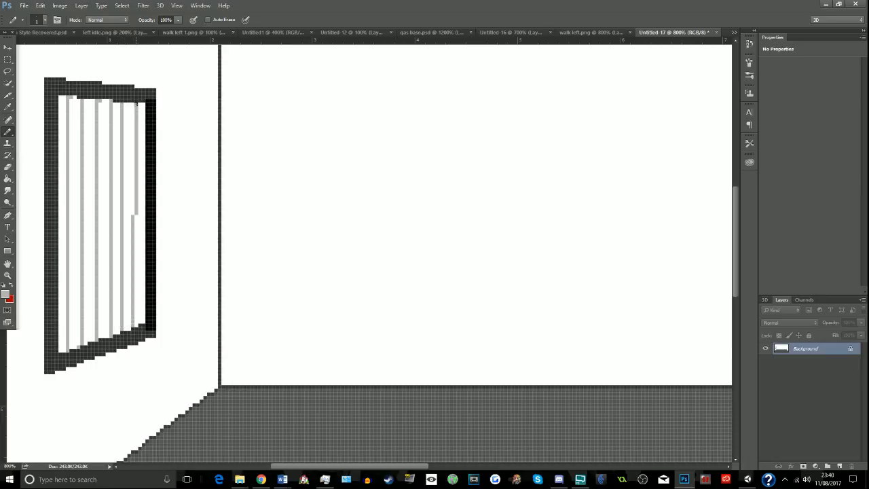
key(ctrl+z)
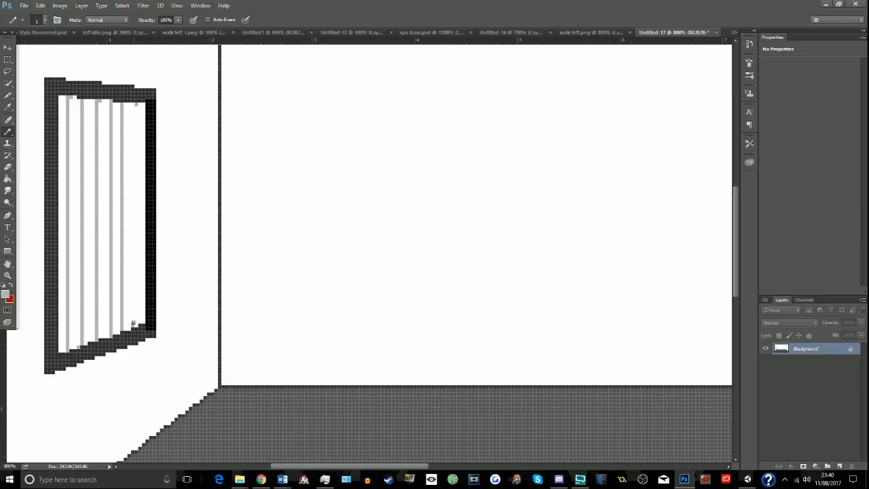
key(ctrl+alt+z)
shift+click(133, 103)
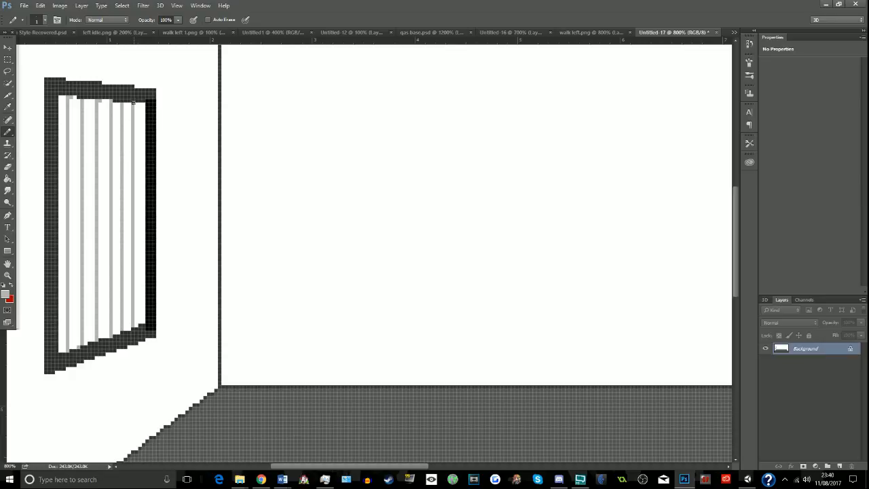
- Draw a series of slanted light grey horizontal lines across the vertical ones, from top to bottom of the wall frame, forming a grid
click(60, 112)
shift+click(146, 126)
shift+click(144, 160)
click(60, 176)
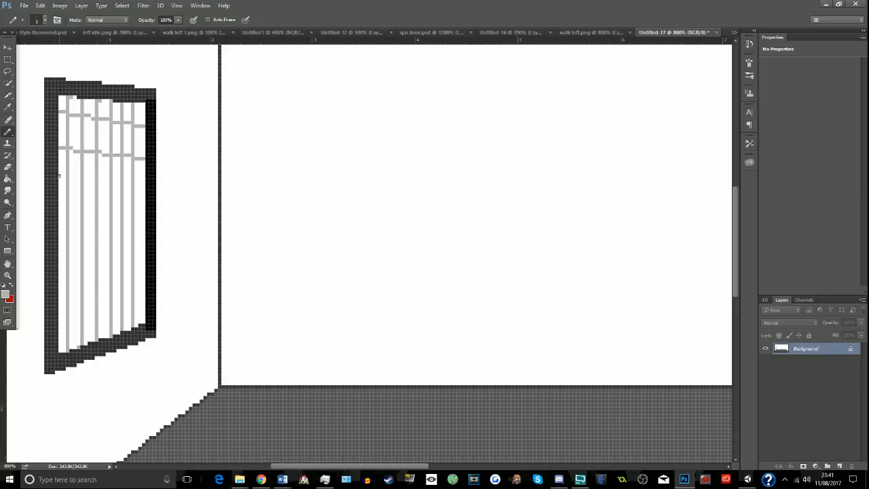
shift+click(141, 188)
click(60, 208)
shift+click(142, 219)
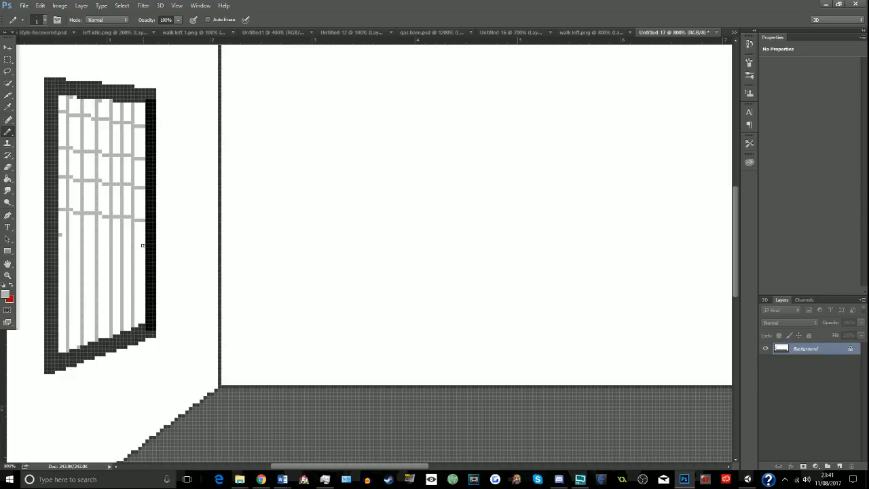
shift+click(143, 245)
click(59, 263)
shift+click(143, 271)
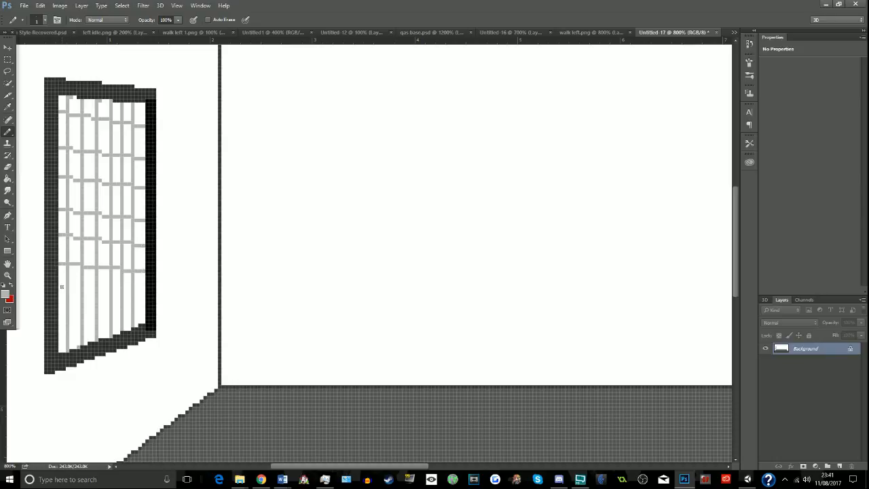
shift+click(143, 291)
click(61, 316)
shift+click(145, 307)
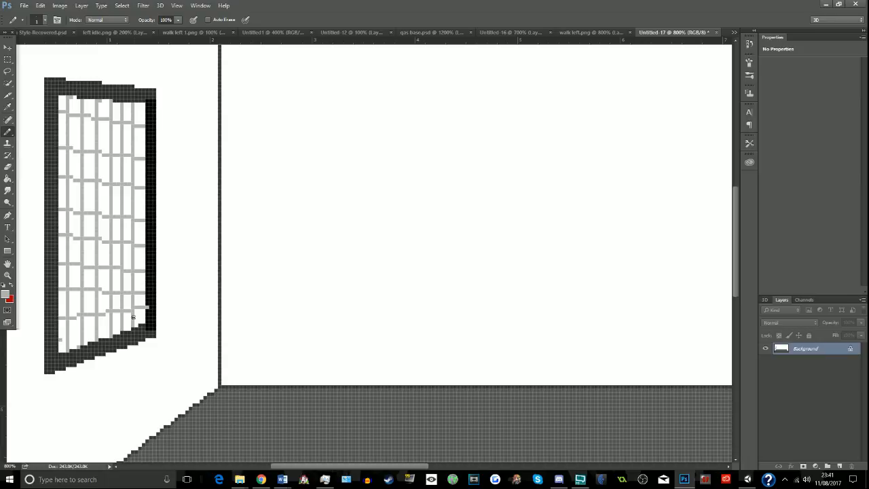
shift+click(142, 318)
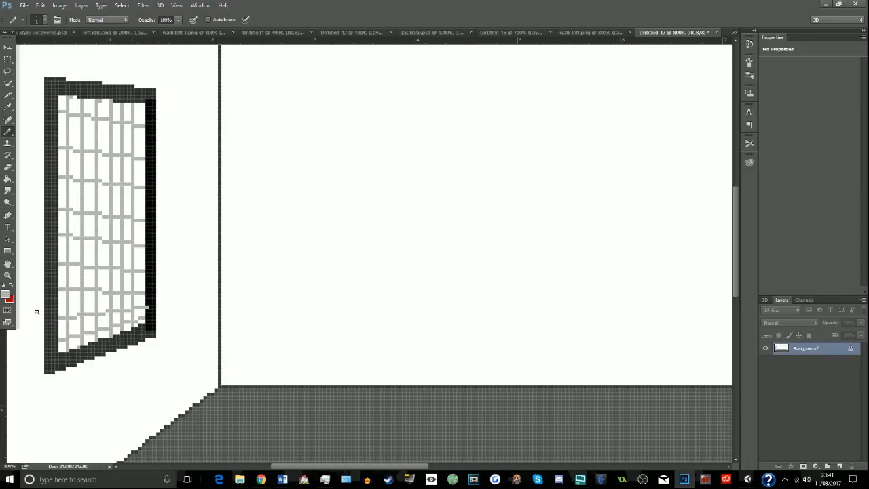
- Sample the black of the frame's right side and pencil over the stray light grey pixel on it
click(7, 107)
click(65, 90)
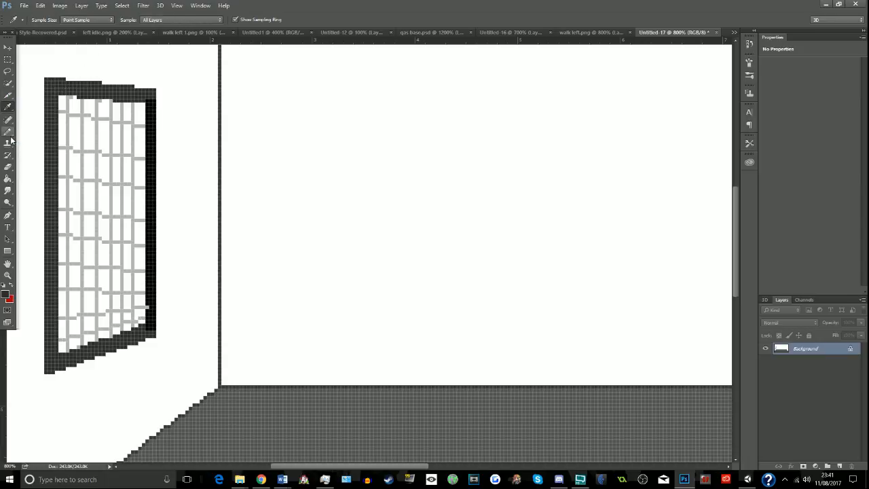
click(8, 133)
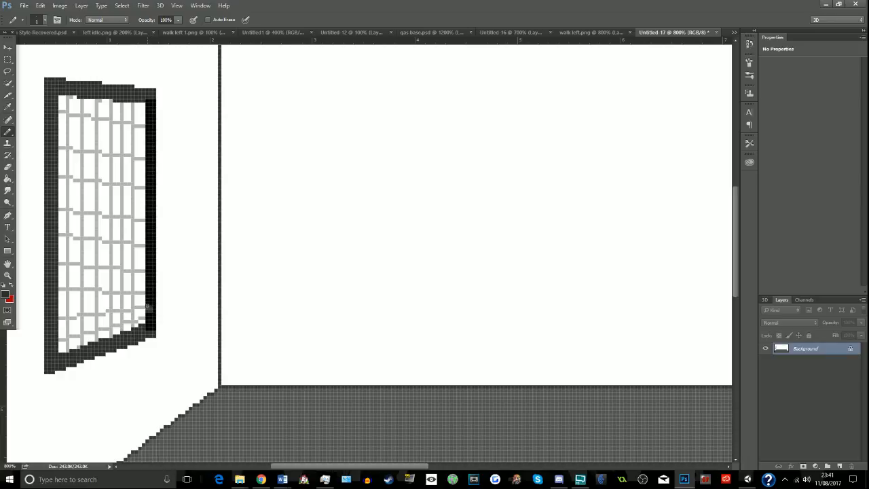
click(7, 107)
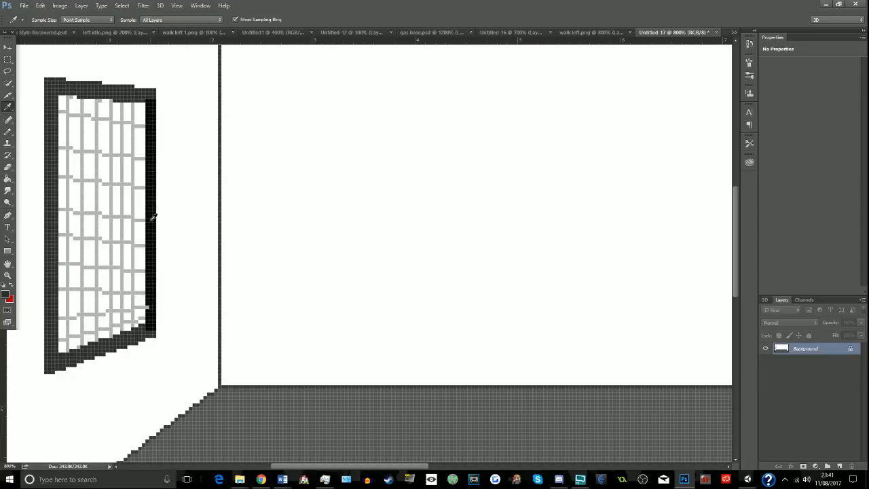
click(152, 217)
click(8, 132)
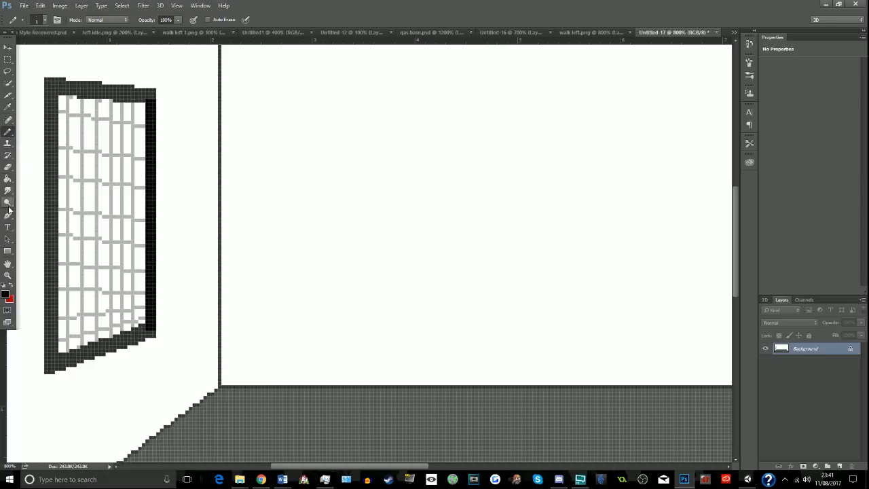
- Fill the dark grey sides and the black side of the wall frame with red using the Paint Bucket
click(7, 275)
click(47, 19)
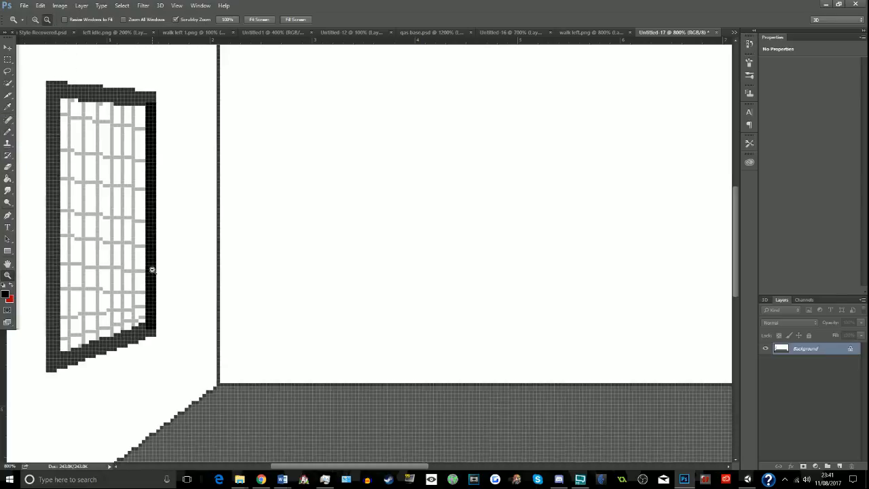
click(153, 270)
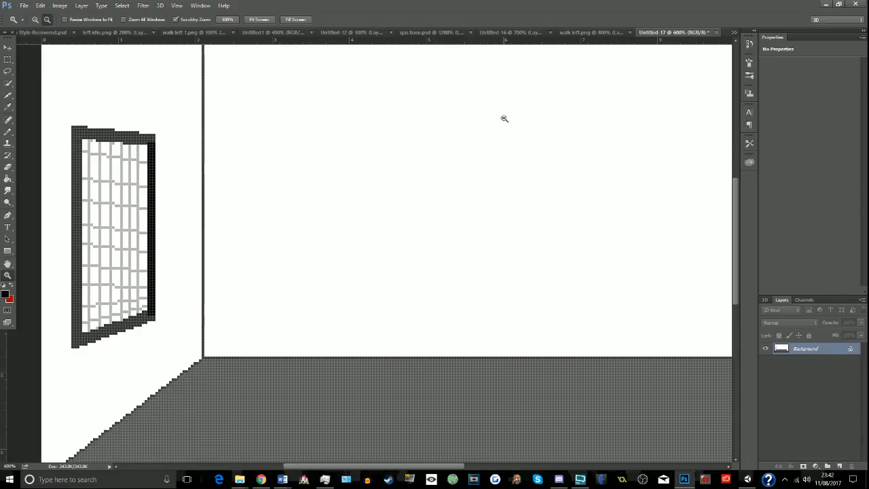
scroll(404, 160, up, 2)
scroll(404, 160, up, 1)
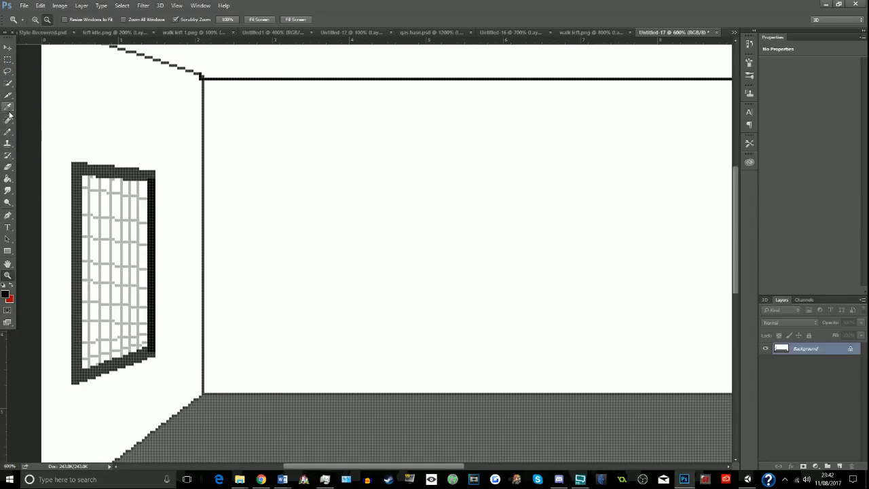
click(8, 178)
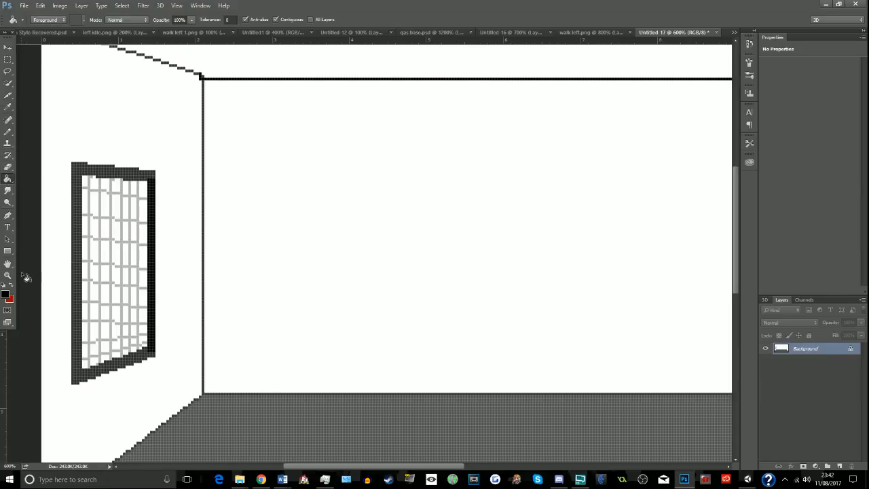
click(12, 287)
click(114, 175)
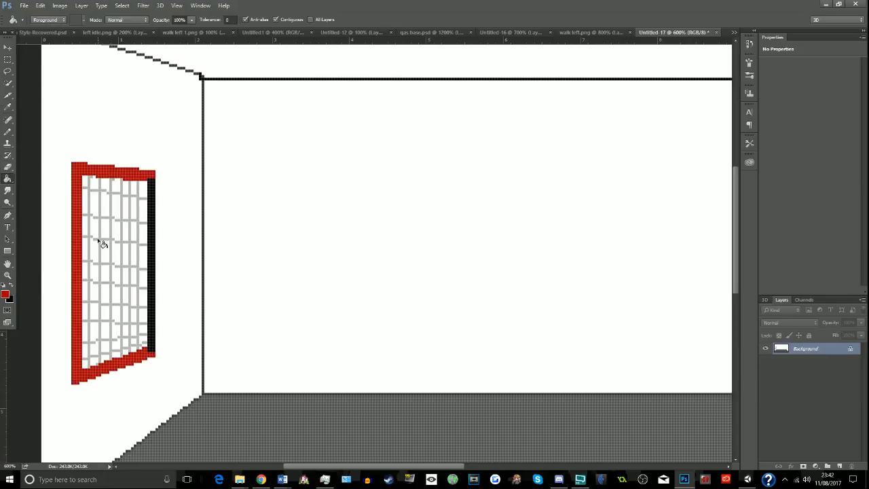
click(151, 265)
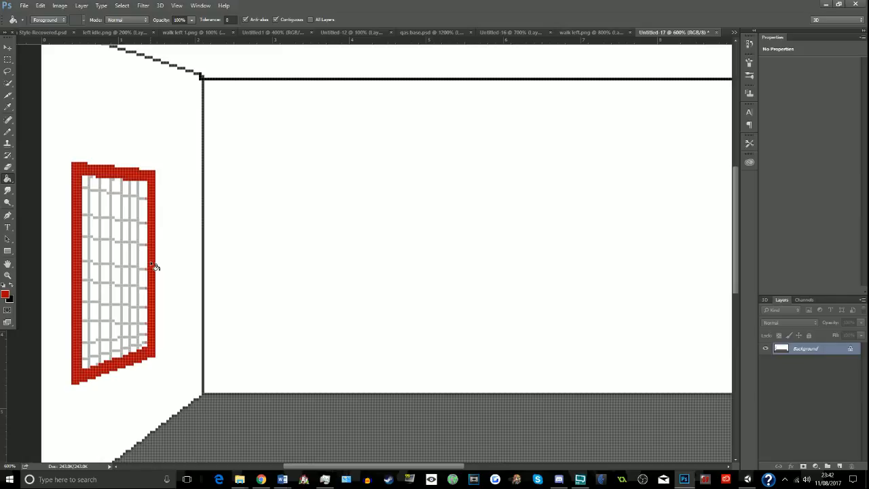
- Select the red frame with Color Range by sampling its colour and copy the selection to a new layer
click(122, 5)
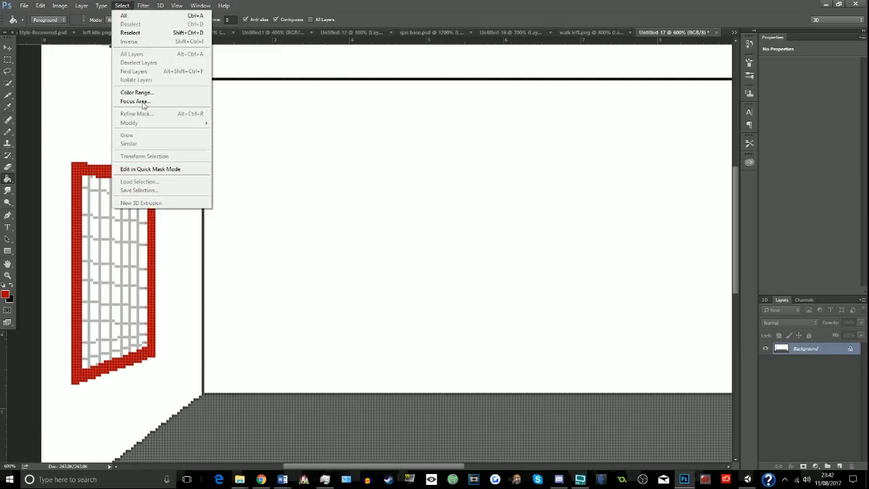
click(136, 92)
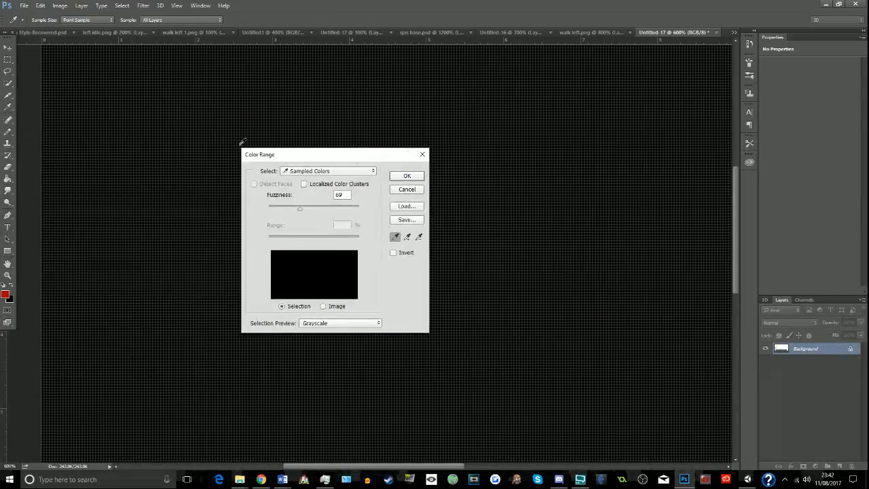
click(135, 159)
click(123, 177)
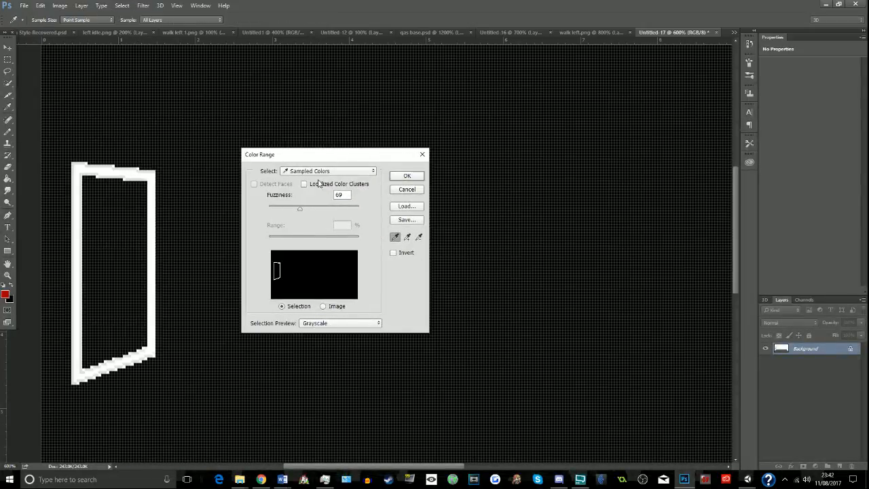
click(406, 176)
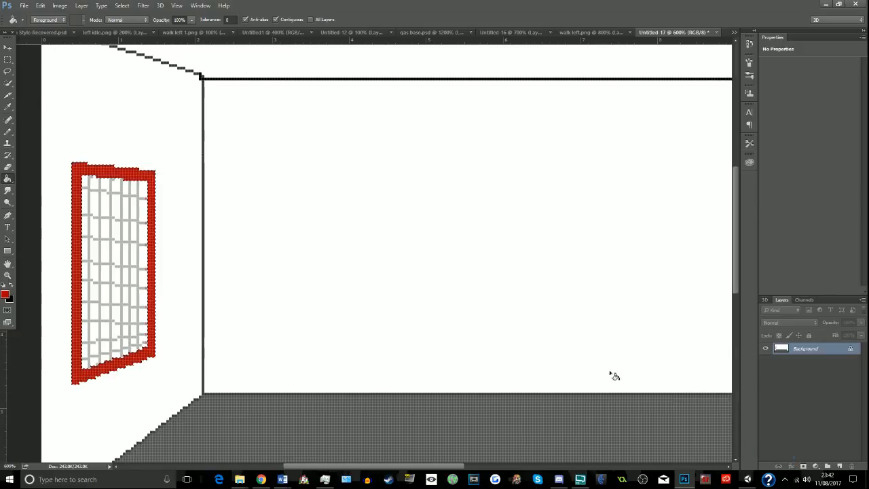
key(ctrl+j)
- Apply an Outer Glow to the copied frame layer with 81% opacity and a reduced size
click(791, 467)
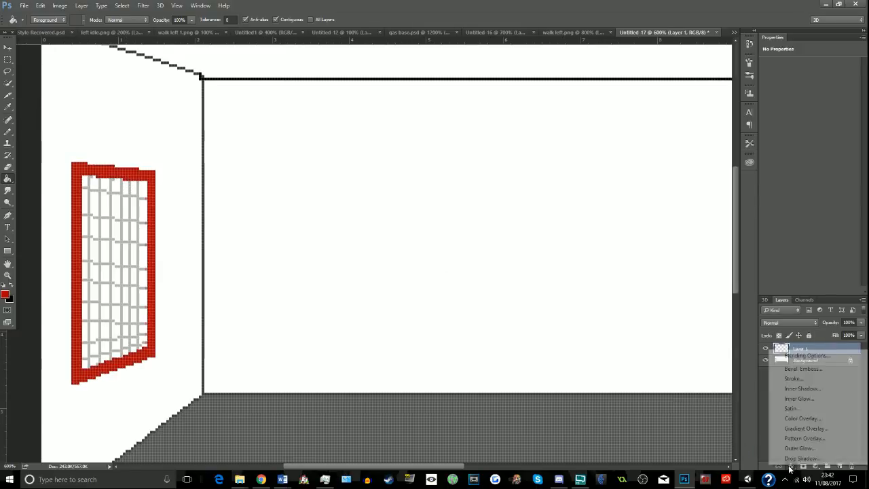
click(801, 448)
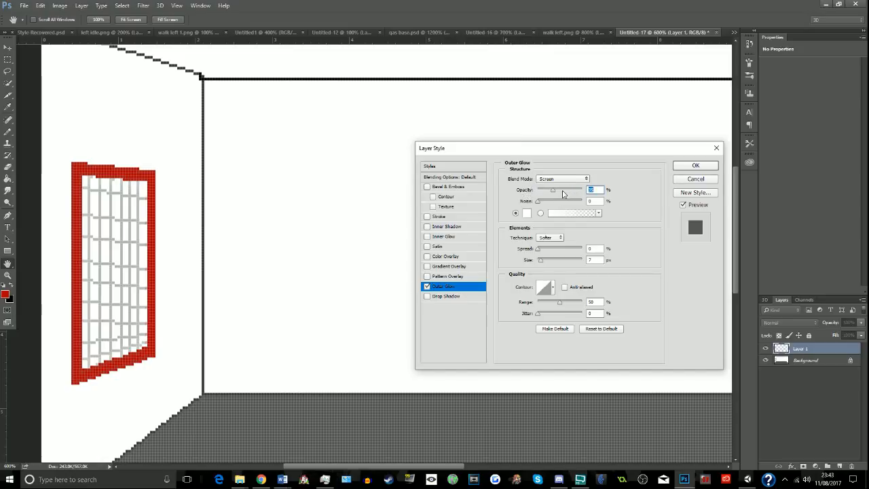
drag(553, 191, 573, 192)
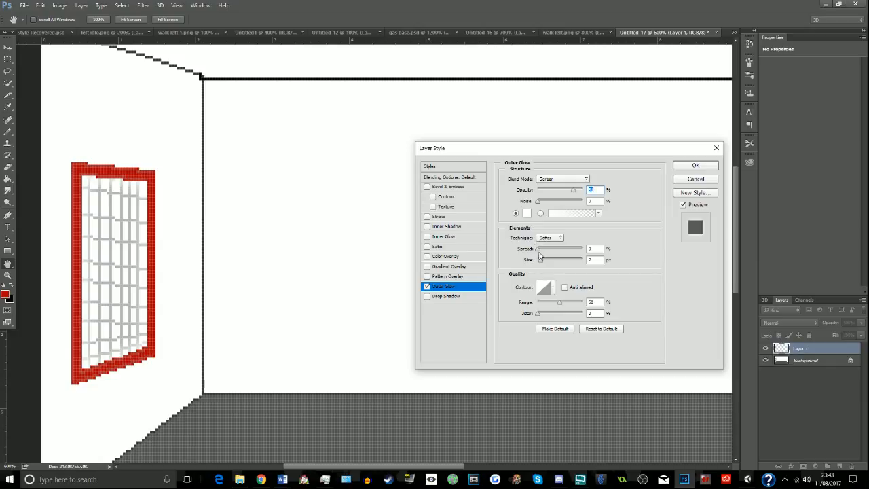
mouse_move(541, 259)
mouse_down()
mouse_move(554, 267)
mouse_move(537, 271)
mouse_up()
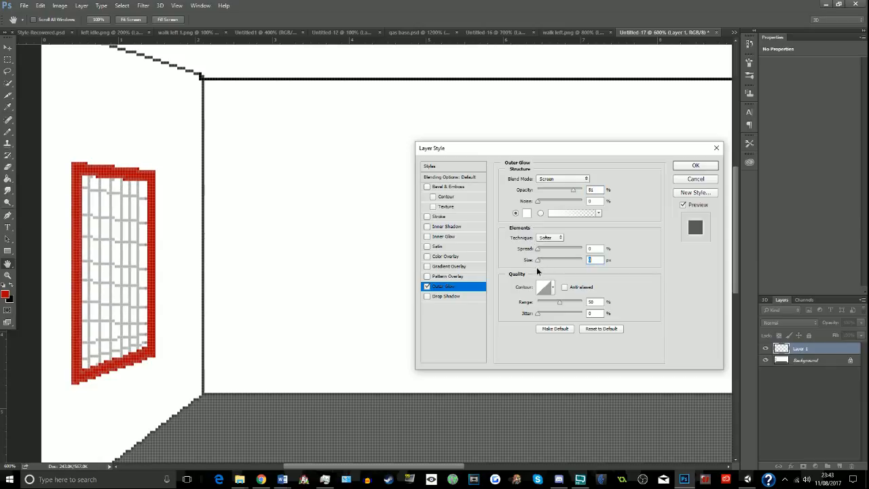
click(688, 167)
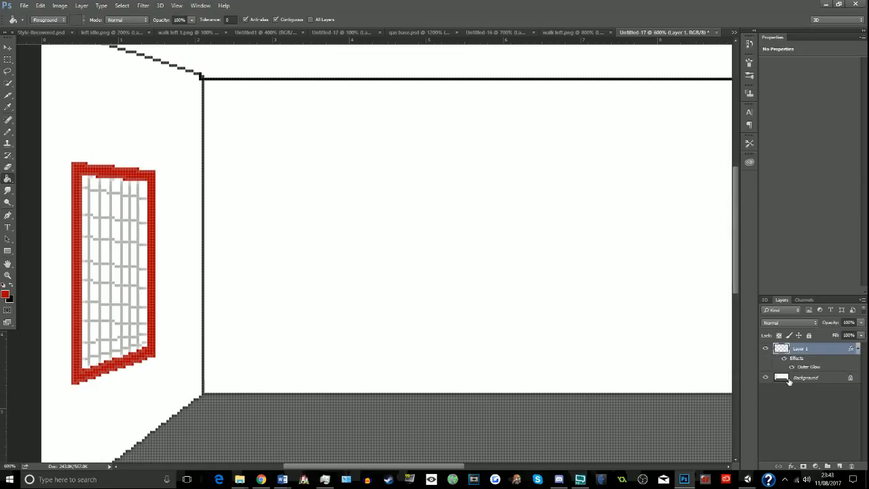
- Fill the side wall around the frame on the Background layer with the grey 676767
click(789, 379)
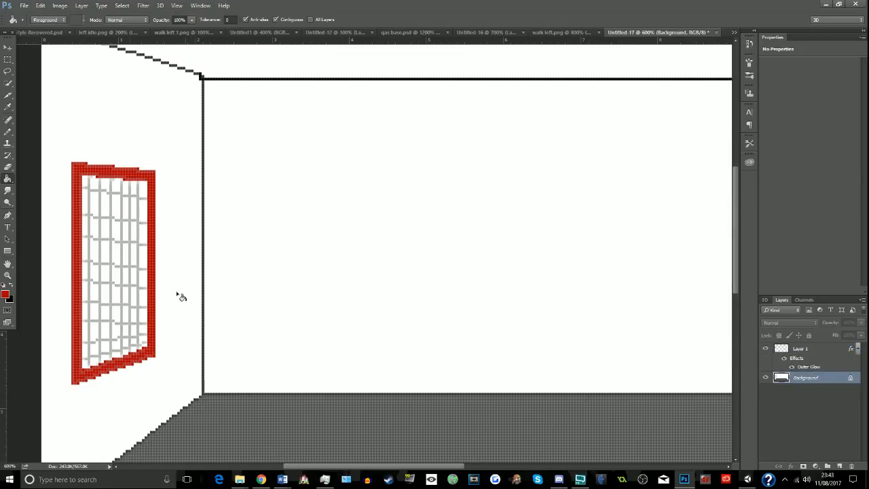
click(4, 293)
drag(426, 257, 393, 245)
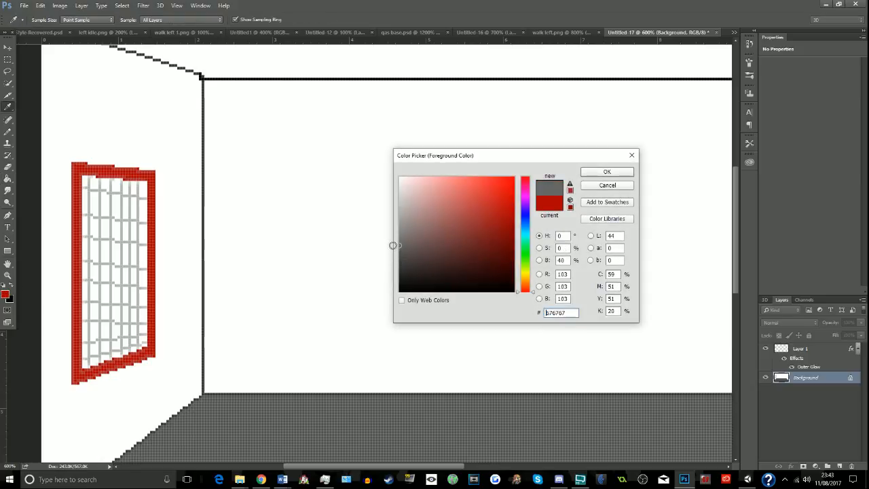
click(589, 174)
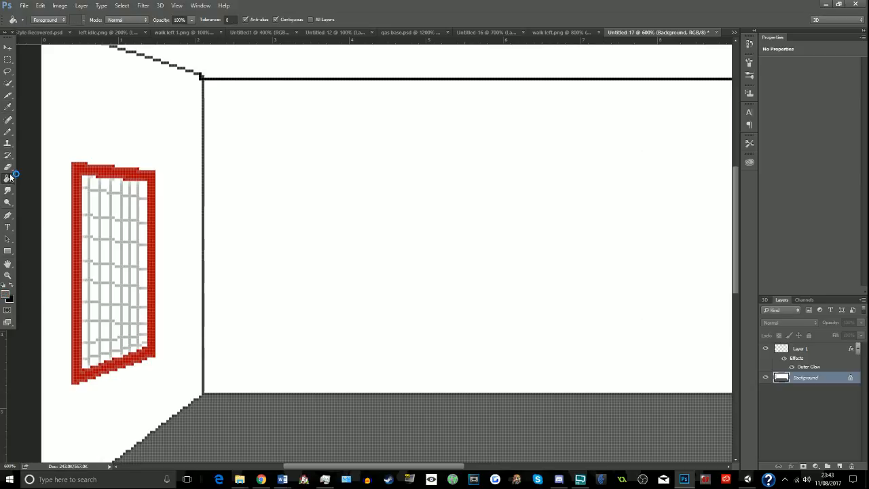
click(78, 150)
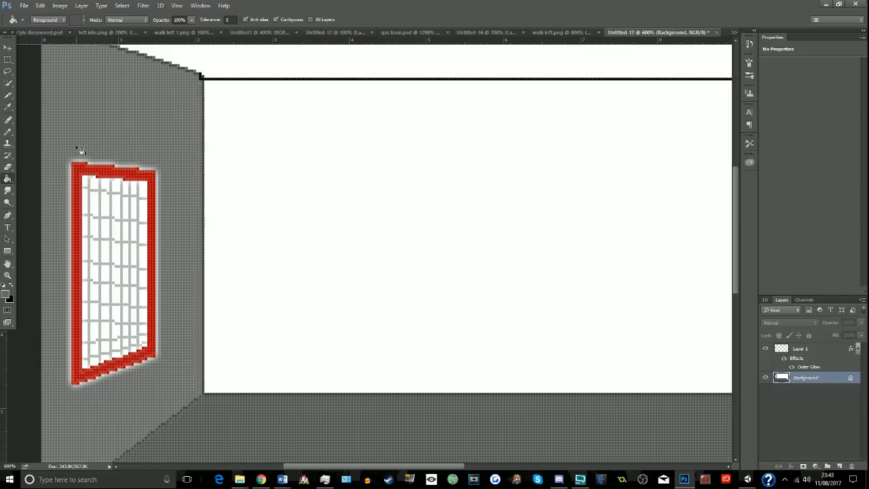
- Add a new empty layer and place it beneath the unlocked background layer
click(60, 6)
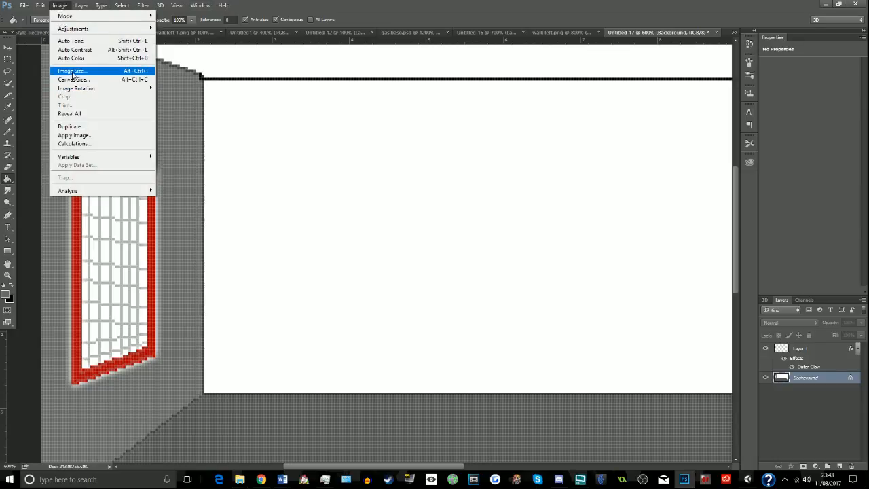
mouse_move(81, 5)
mouse_move(135, 15)
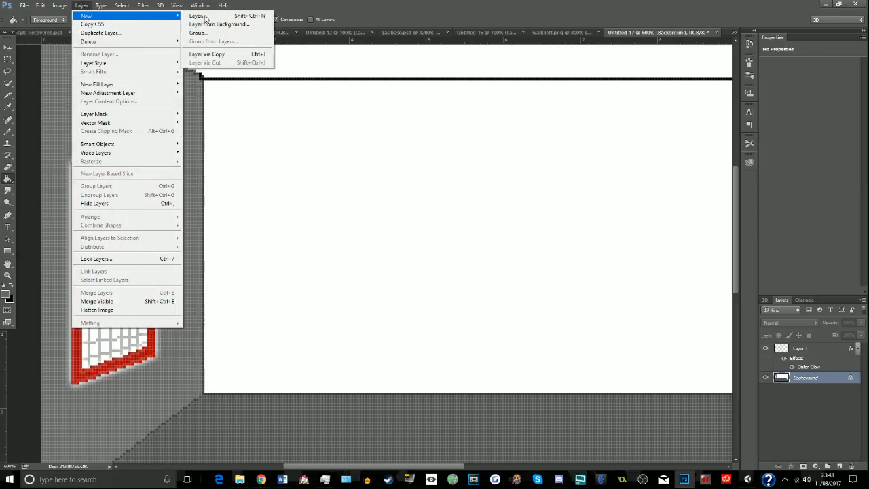
click(204, 16)
click(511, 149)
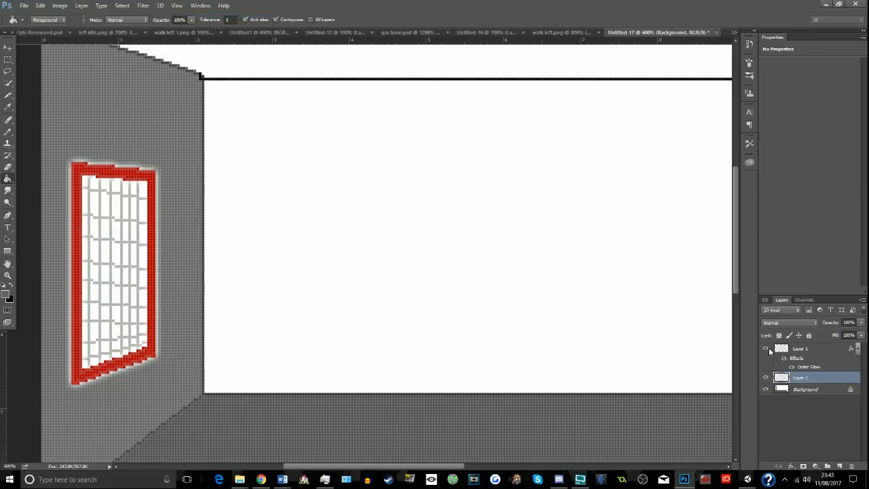
click(851, 393)
drag(844, 391, 840, 377)
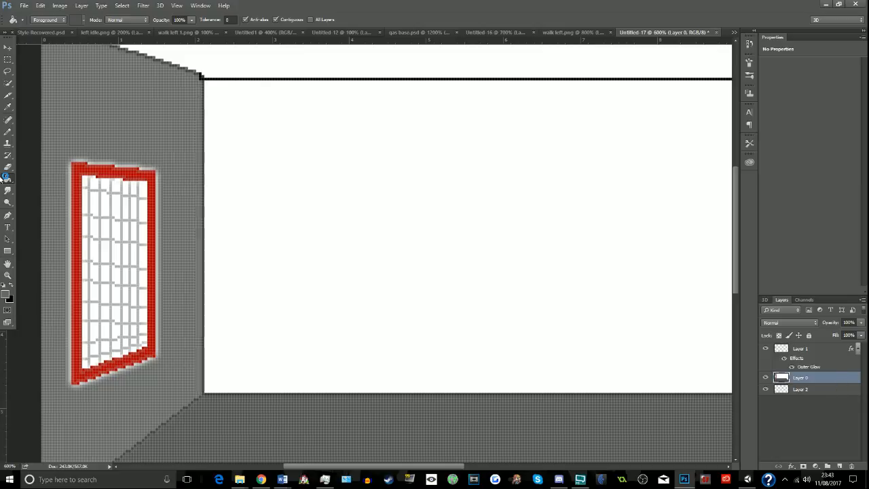
- Hide the glowing frame layer and delete all white areas from Layer 0 using a Color Range selection, leaving nothing selected
click(765, 349)
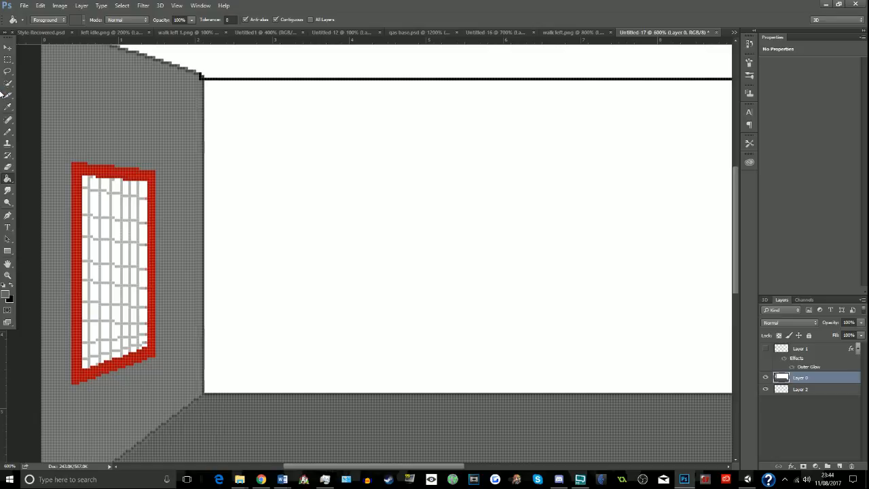
click(97, 5)
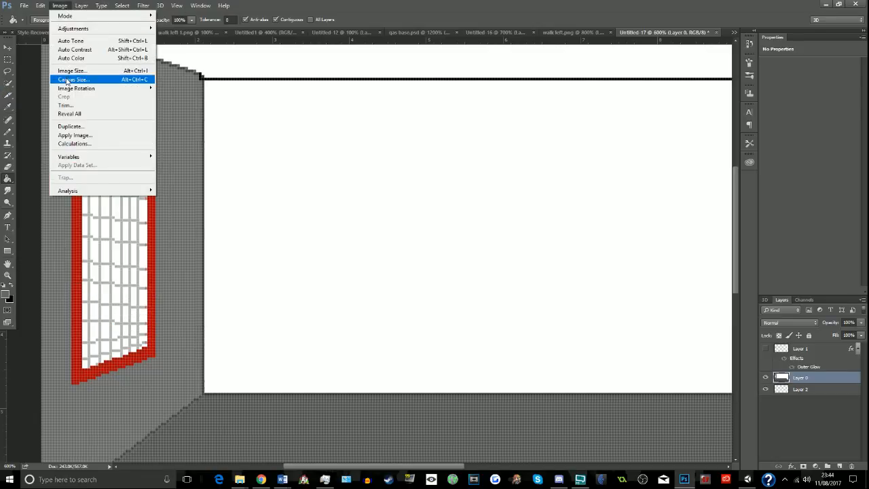
mouse_move(81, 7)
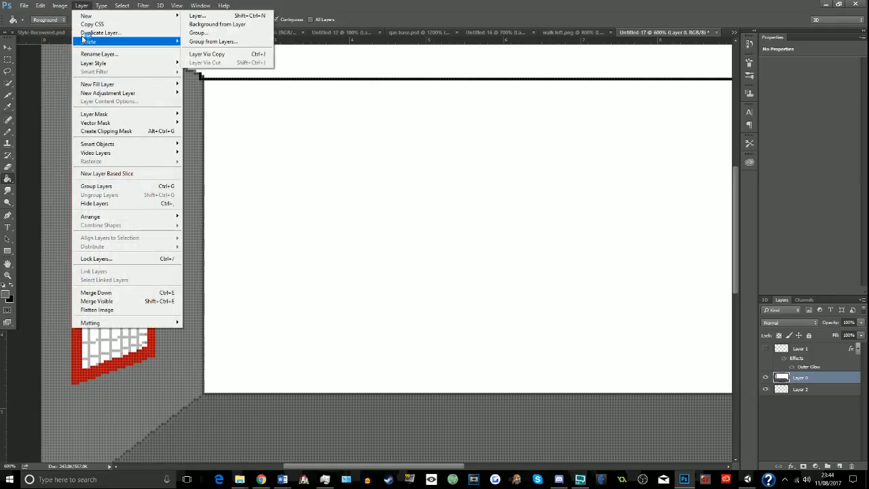
click(121, 6)
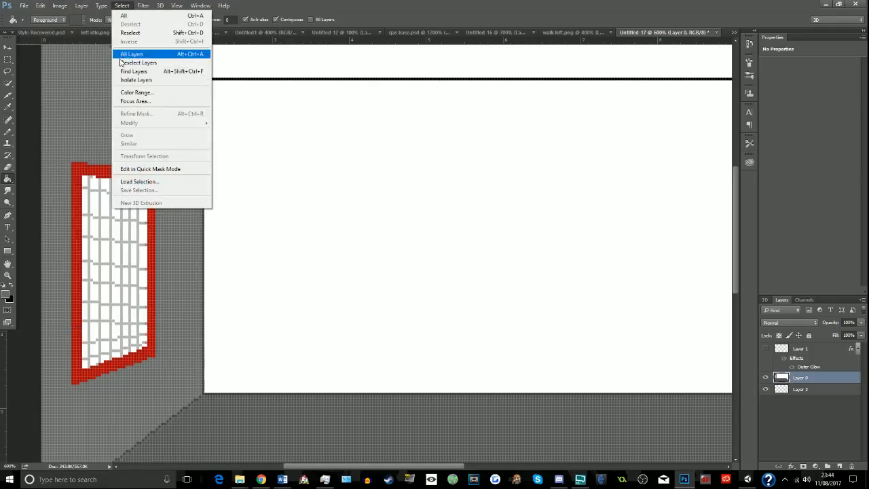
click(133, 93)
click(253, 128)
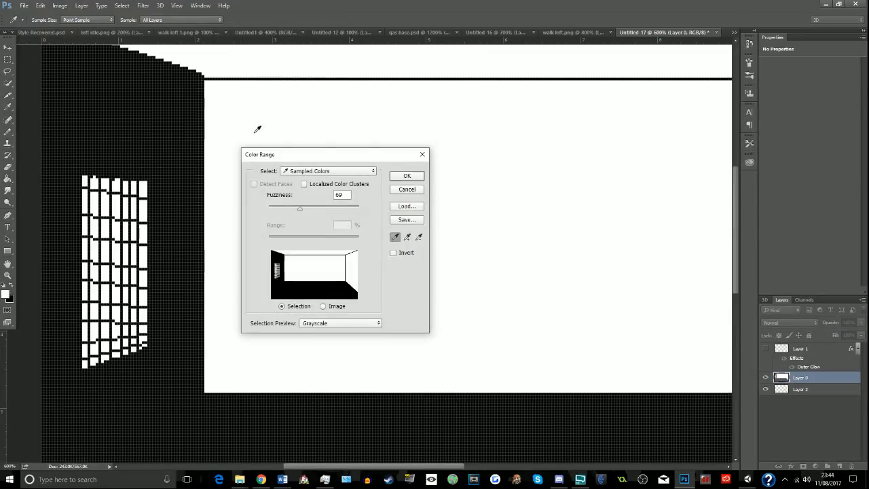
click(405, 178)
key(g)
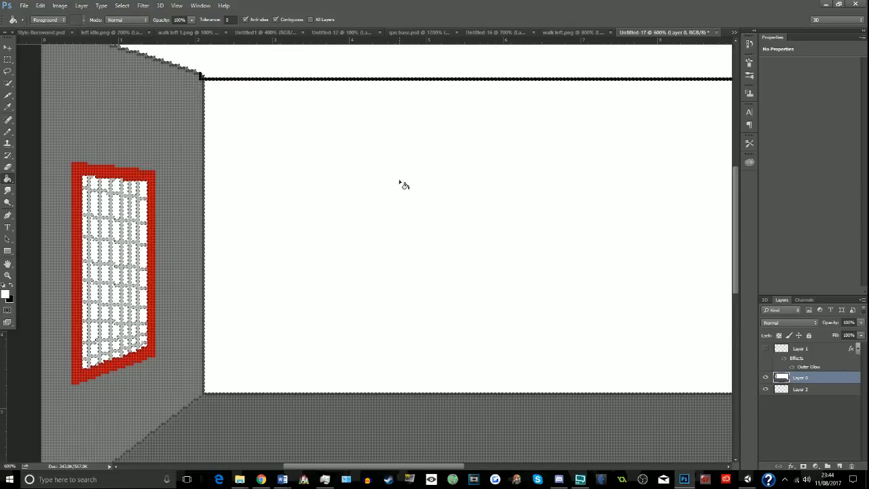
key(Delete)
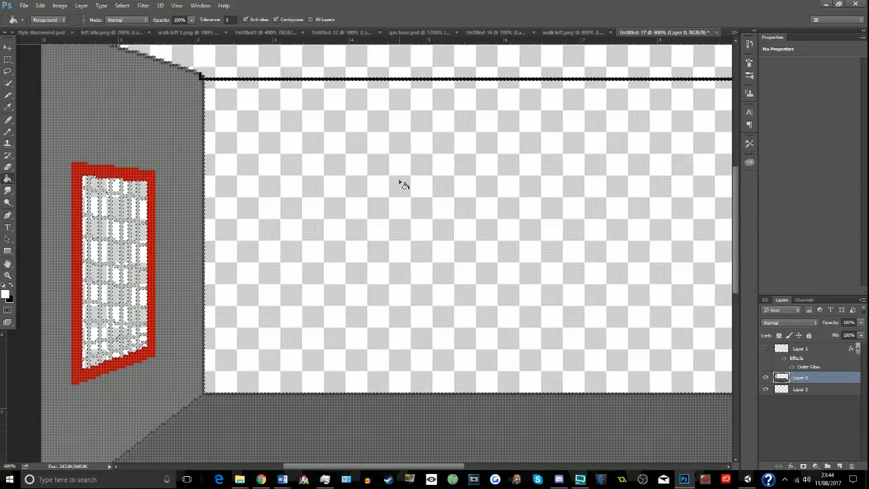
key(m)
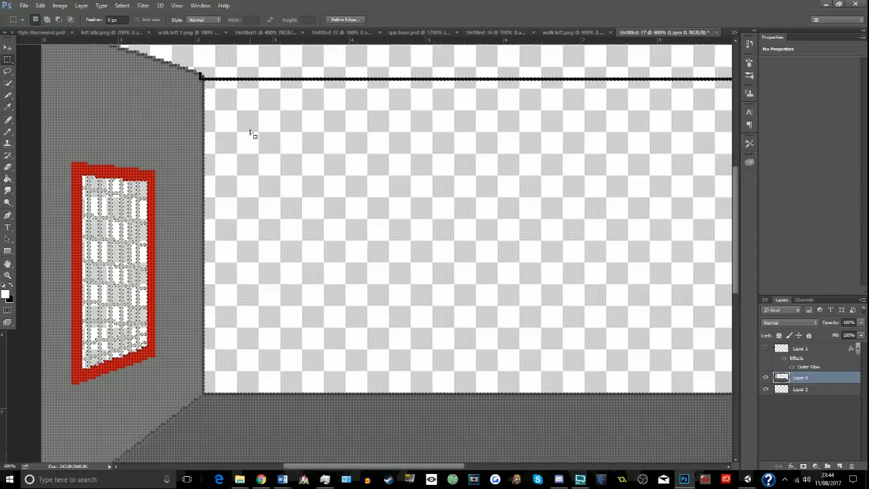
key(ctrl+d)
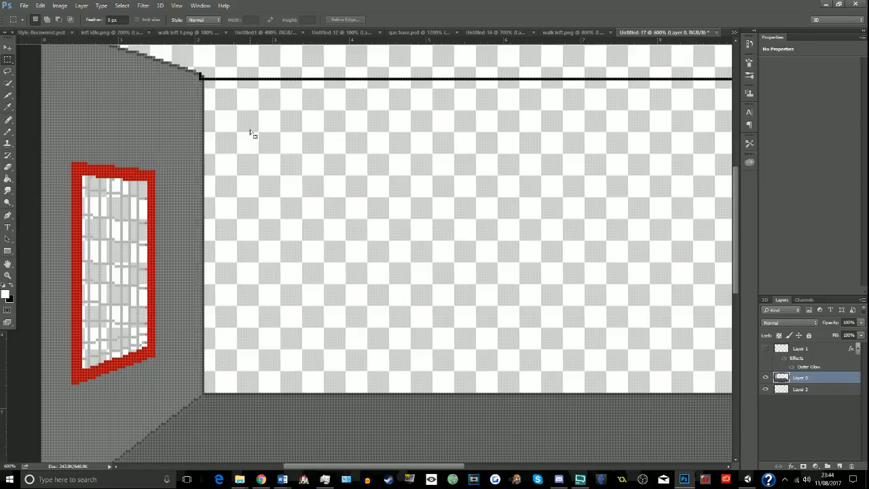
- Show the glowing frame layer again and sample the side wall's grey as the foreground colour
scroll(252, 134, up, 2)
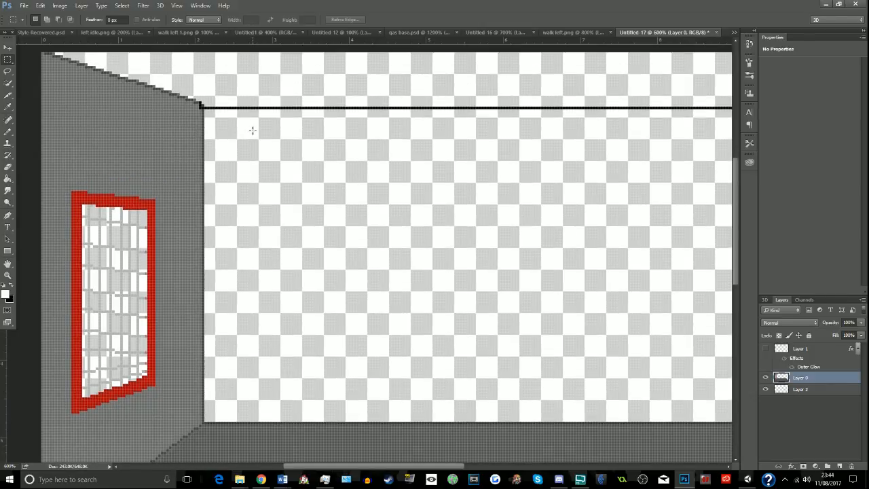
scroll(251, 131, down, 4)
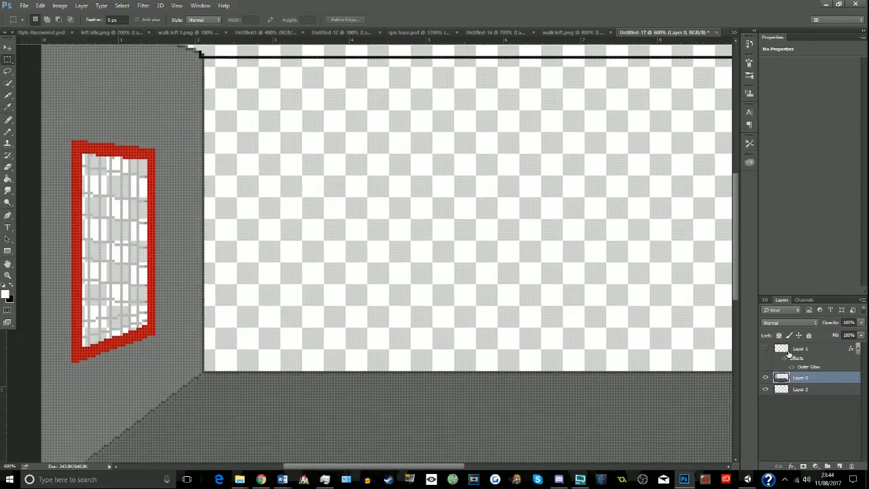
click(766, 349)
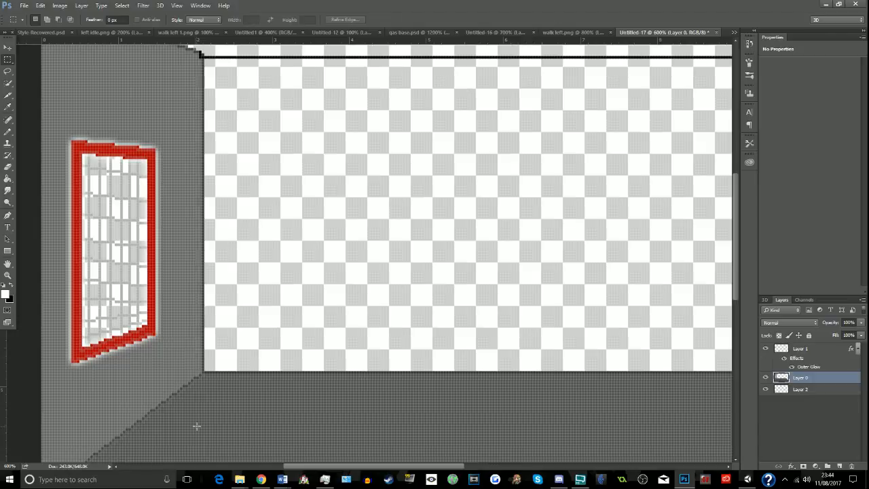
drag(317, 467, 238, 453)
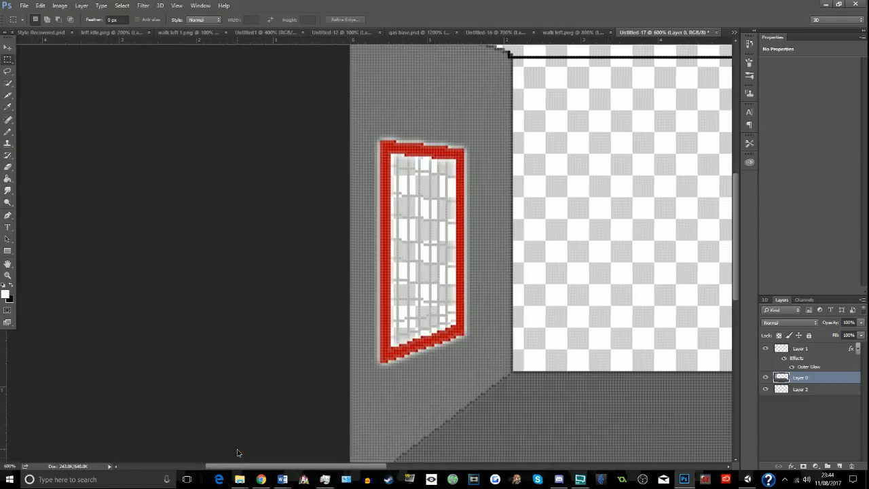
click(7, 106)
click(352, 99)
drag(309, 467, 376, 468)
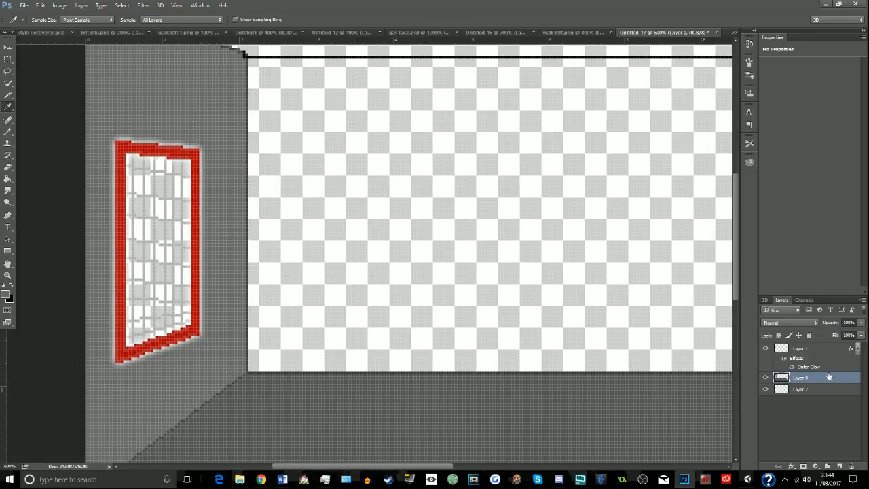
- Set up the Pencil on Layer 1 with 30% opacity and make the background colour white
click(7, 130)
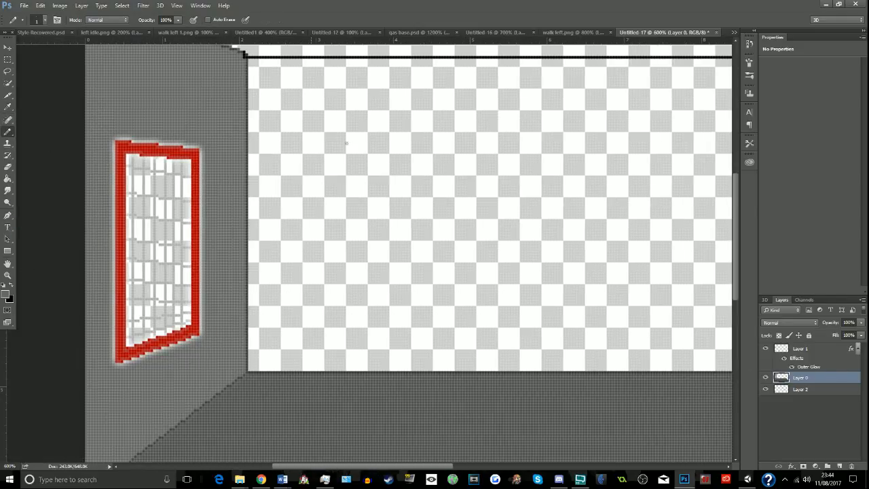
click(812, 348)
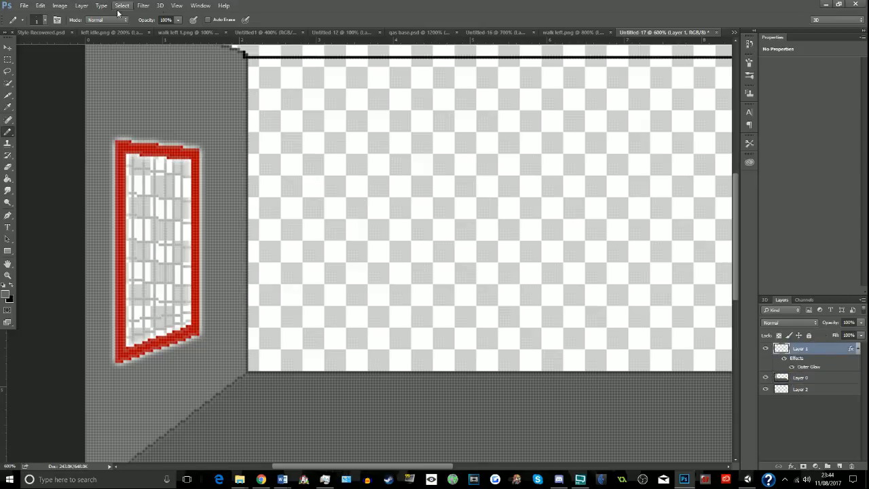
click(168, 20)
key(BackSpace)
key(BackSpace)
key(BackSpace)
text(30)
key(Return)
click(8, 300)
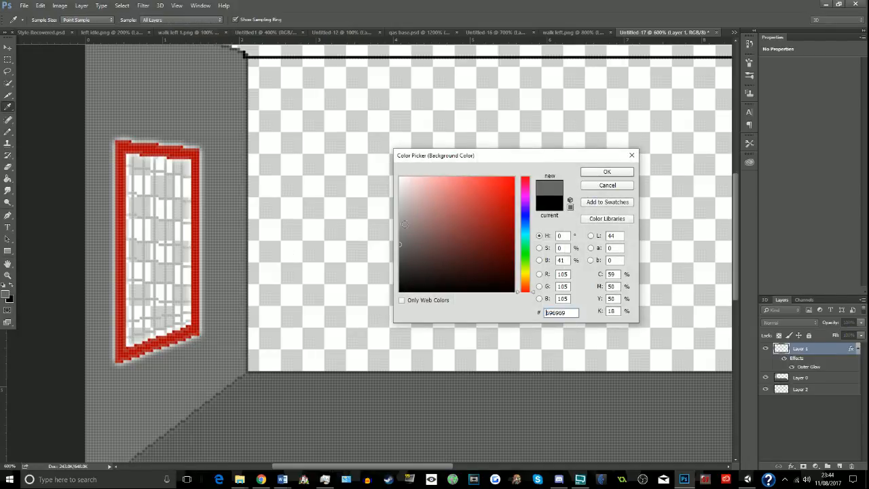
click(400, 178)
click(585, 173)
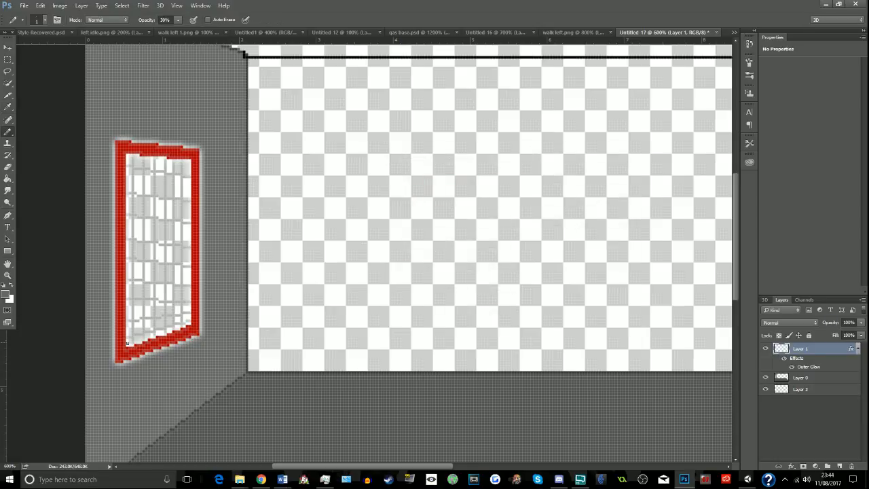
drag(133, 364, 145, 391)
mouse_move(138, 356)
mouse_down()
mouse_move(150, 388)
mouse_move(163, 381)
mouse_up()
mouse_move(155, 343)
mouse_down()
mouse_move(137, 261)
mouse_move(184, 368)
mouse_move(133, 224)
mouse_move(186, 313)
mouse_move(151, 171)
mouse_move(208, 322)
mouse_up()
mouse_move(204, 291)
mouse_down()
mouse_move(219, 276)
mouse_move(205, 207)
mouse_move(274, 431)
mouse_move(208, 305)
mouse_up()
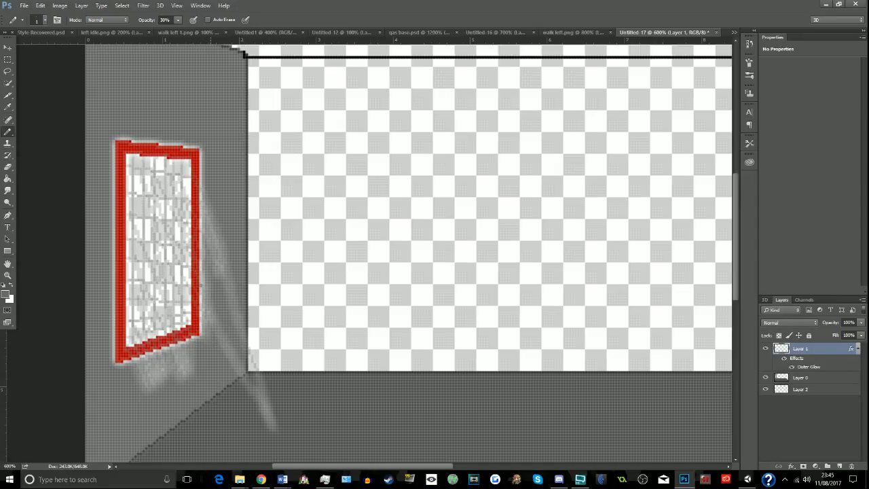
key(ctrl+alt+z)
key(ctrl+alt+z)
key(ctrl+alt+z)
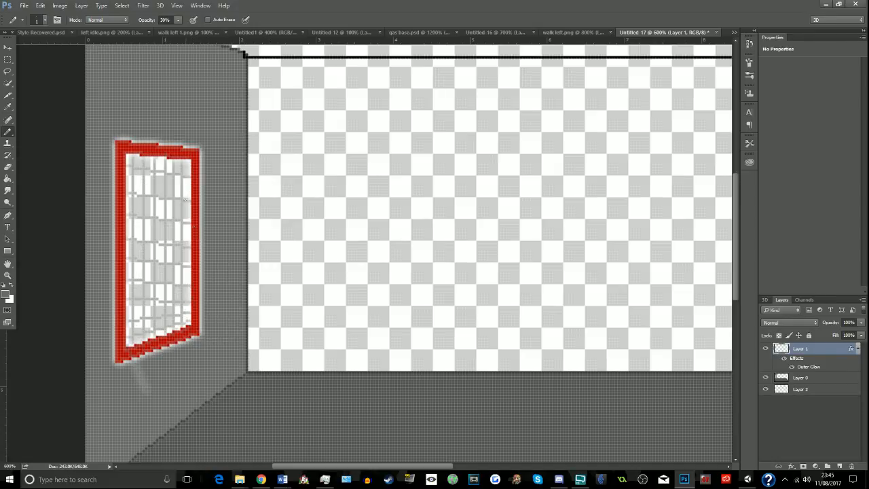
key(ctrl+alt+z)
- Outline a slanted patch of light falling from the window's lower edge across the wall onto the floor with faint pencil lines
drag(175, 453, 132, 363)
shift+click(301, 438)
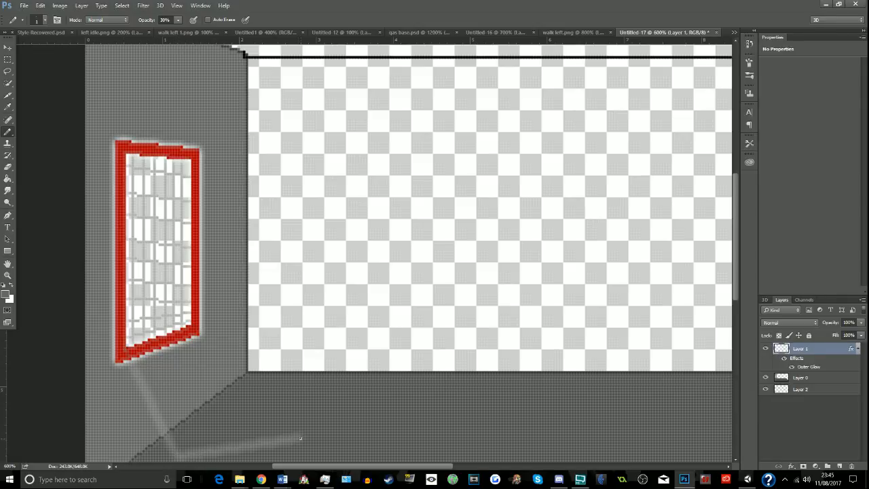
key(ctrl+alt+z)
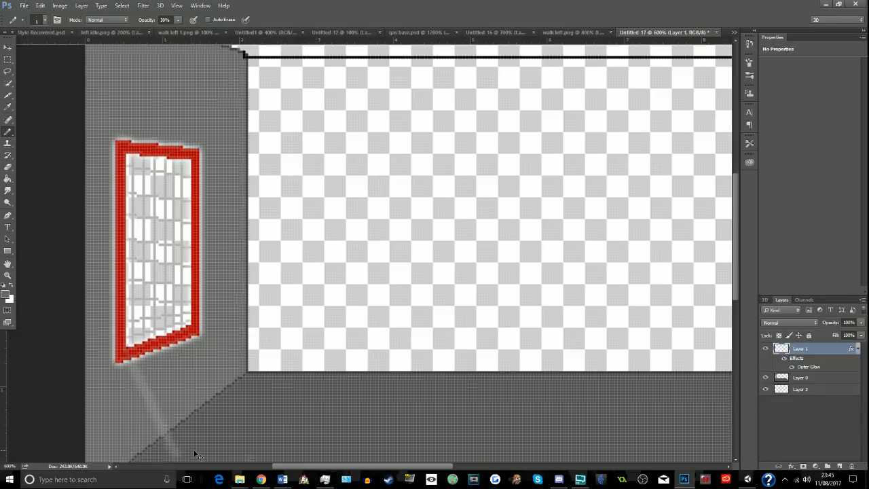
shift+click(254, 451)
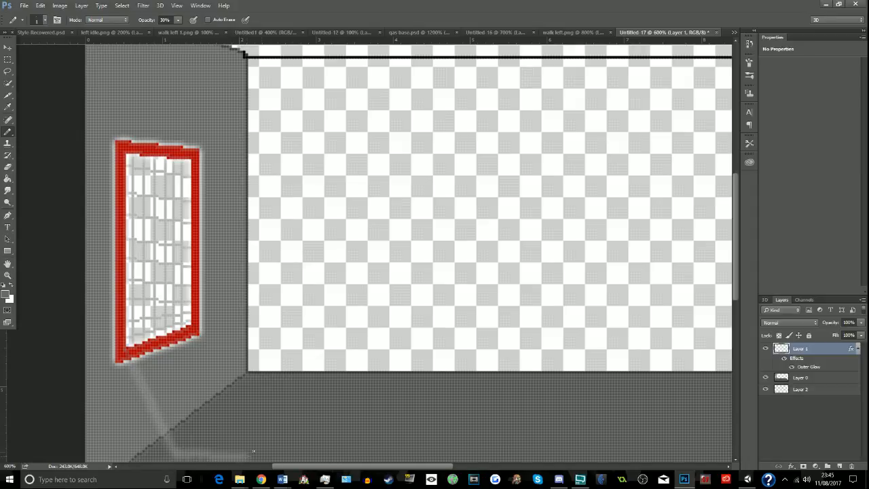
shift+click(289, 419)
shift+click(230, 412)
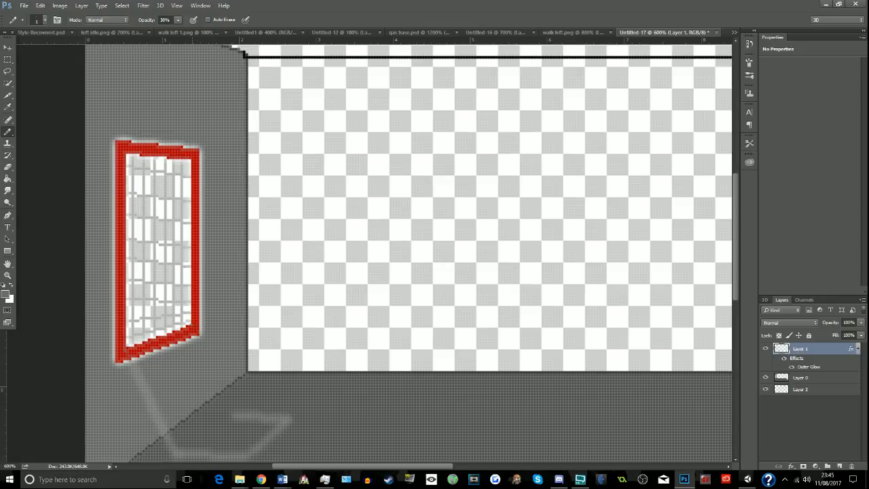
shift+click(199, 340)
shift+click(286, 421)
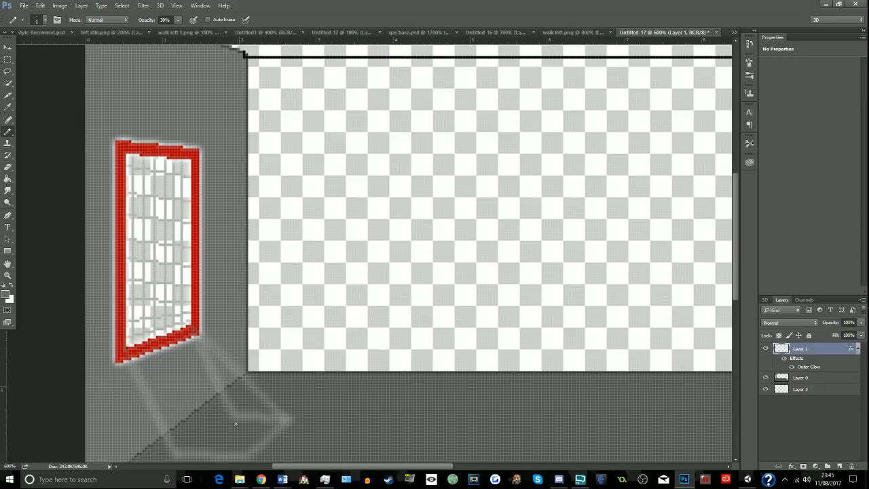
- Draw faint straight pencil lines crossing the inside of the light patch, from the window's lower edge to the floor corners
shift+click(197, 350)
shift+click(176, 446)
key(ctrl+z)
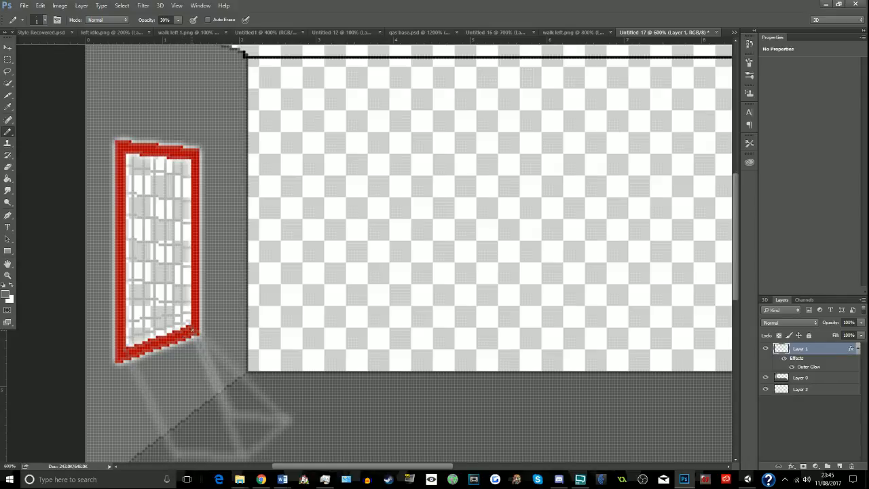
shift+click(176, 452)
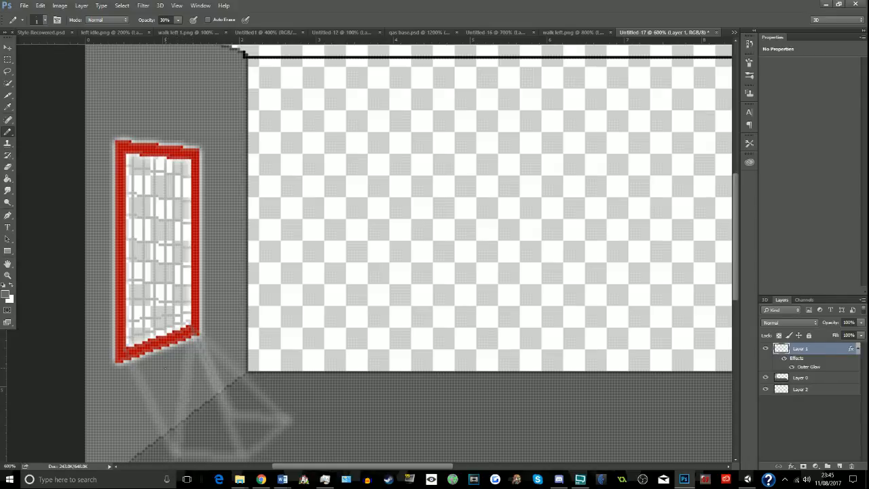
shift+click(223, 420)
shift+click(186, 452)
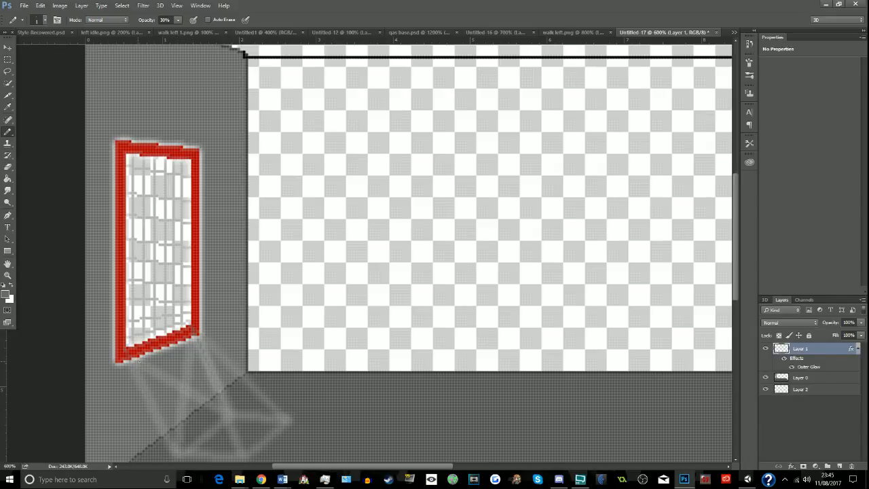
shift+click(156, 372)
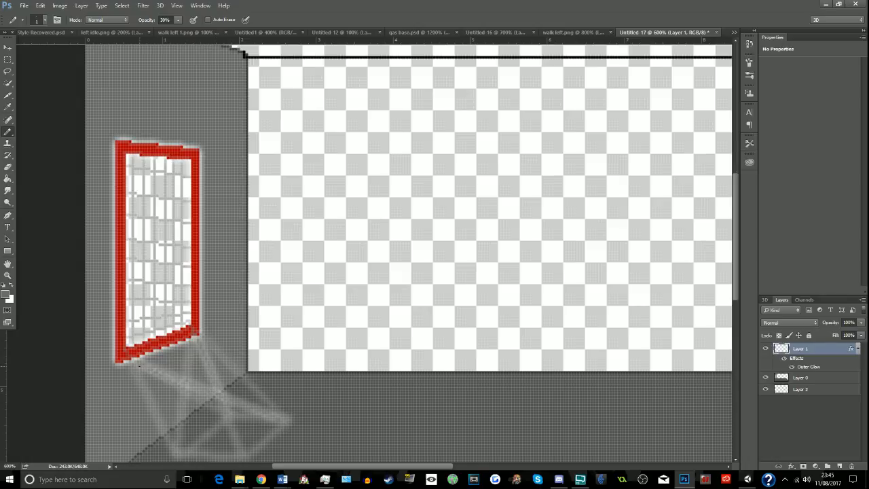
key(ctrl+z)
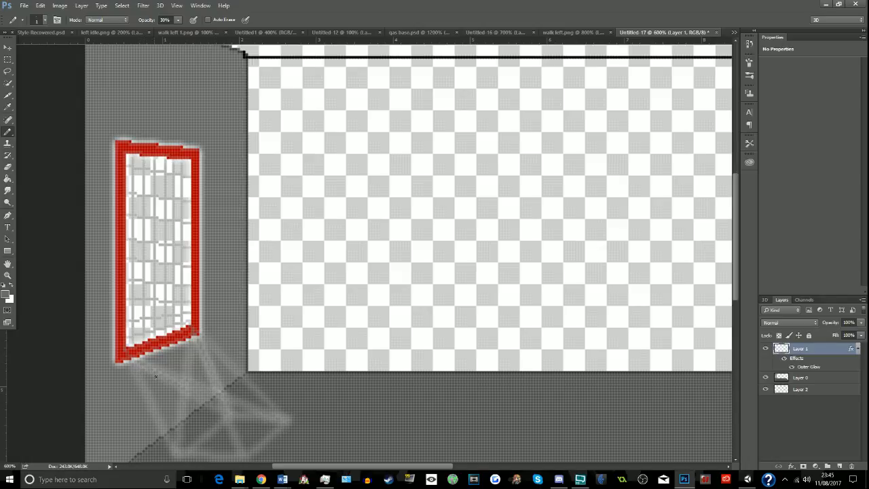
- Fill the inside of the light patch below the window with overlapping 30% opacity pencil strokes
shift+click(237, 453)
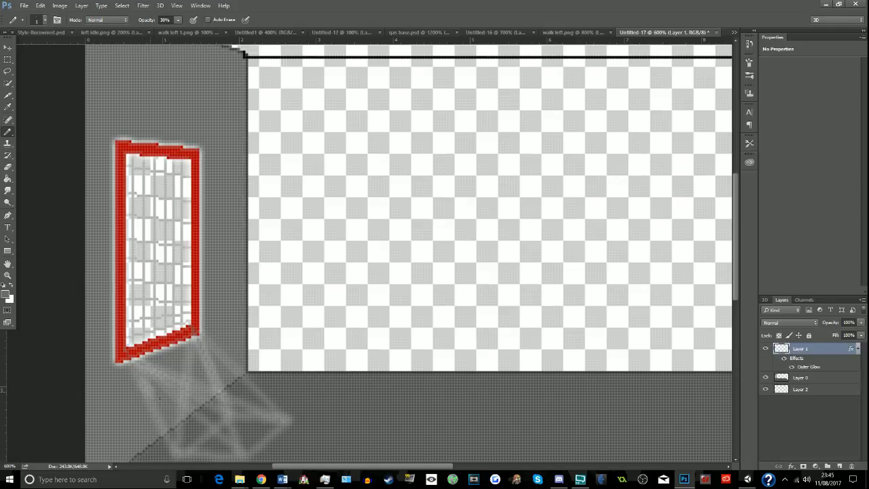
mouse_move(170, 410)
mouse_down()
mouse_move(176, 436)
mouse_move(192, 417)
mouse_move(214, 413)
mouse_move(153, 372)
mouse_up()
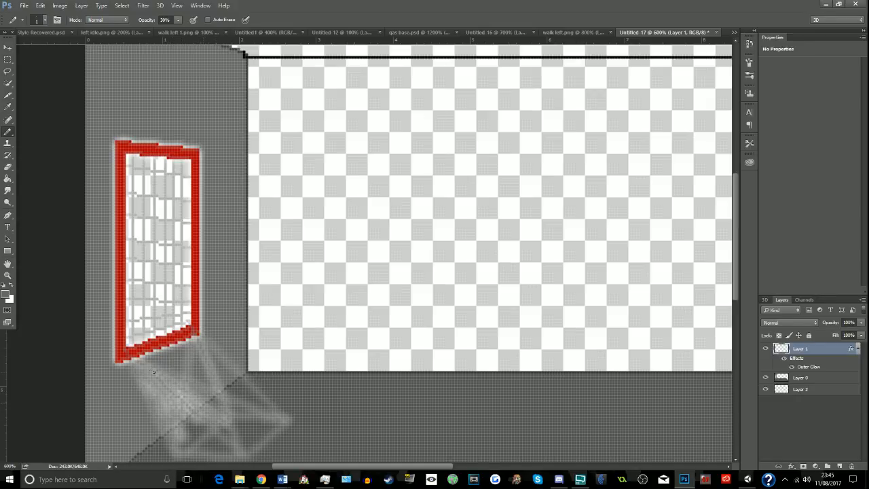
mouse_move(212, 402)
mouse_down()
mouse_move(239, 413)
mouse_move(218, 402)
mouse_up()
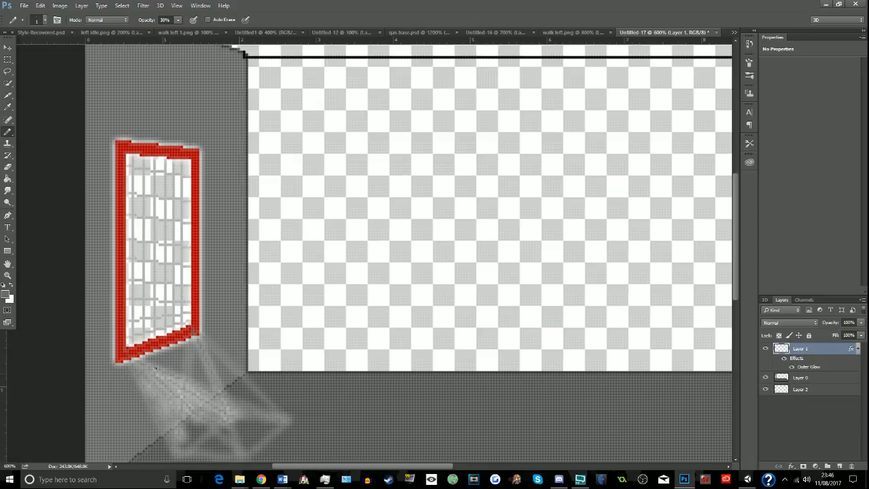
mouse_move(155, 368)
mouse_down()
mouse_move(212, 390)
mouse_move(157, 354)
mouse_move(163, 362)
mouse_move(188, 360)
mouse_move(211, 380)
mouse_move(201, 367)
mouse_move(224, 379)
mouse_move(202, 359)
mouse_move(220, 360)
mouse_move(267, 419)
mouse_move(243, 407)
mouse_move(237, 391)
mouse_move(279, 419)
mouse_move(249, 434)
mouse_move(263, 435)
mouse_move(248, 418)
mouse_move(227, 426)
mouse_move(234, 438)
mouse_move(216, 443)
mouse_move(194, 428)
mouse_move(184, 448)
mouse_move(219, 446)
mouse_move(200, 443)
mouse_up()
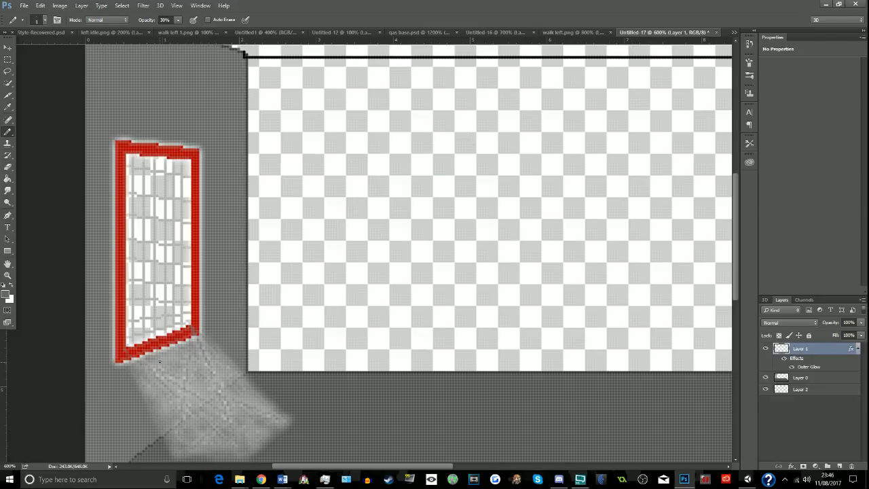
scroll(160, 359, down, 5)
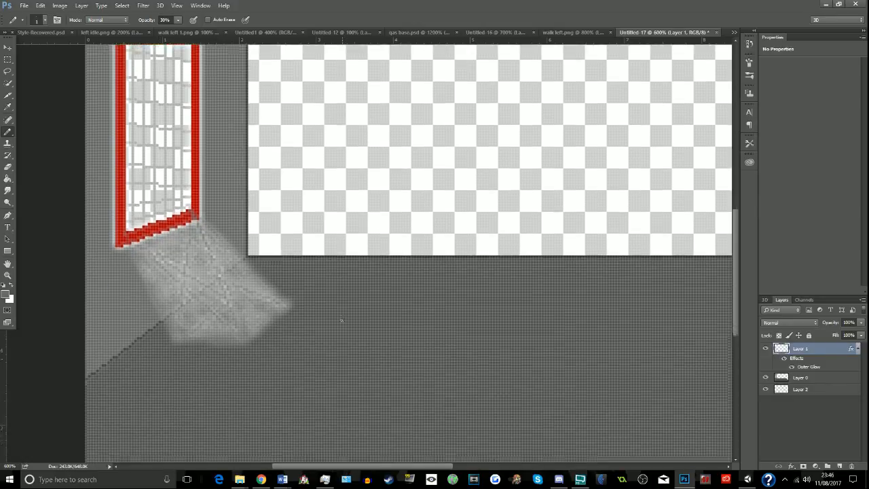
- Undo the latest pencil strokes that fill the light patch below the window
scroll(341, 320, up, 2)
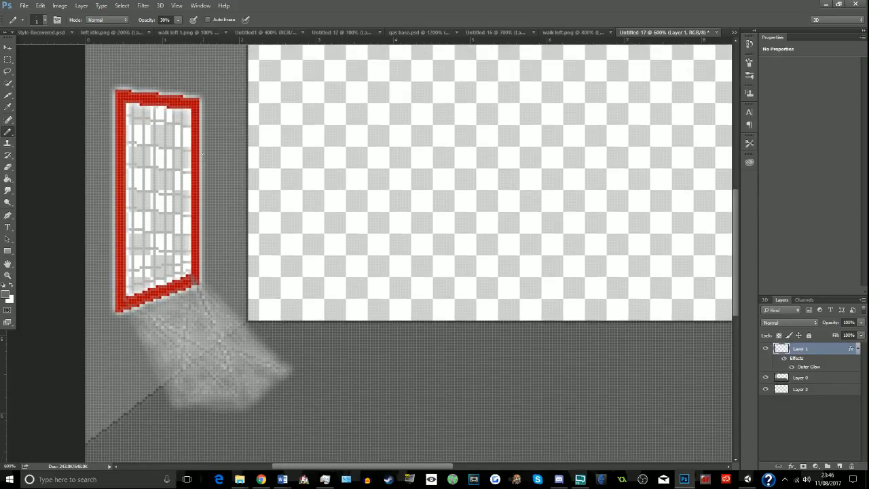
mouse_move(199, 141)
mouse_down()
mouse_move(235, 237)
mouse_move(245, 399)
mouse_up()
key(ctrl+alt+z)
key(ctrl+alt+z)
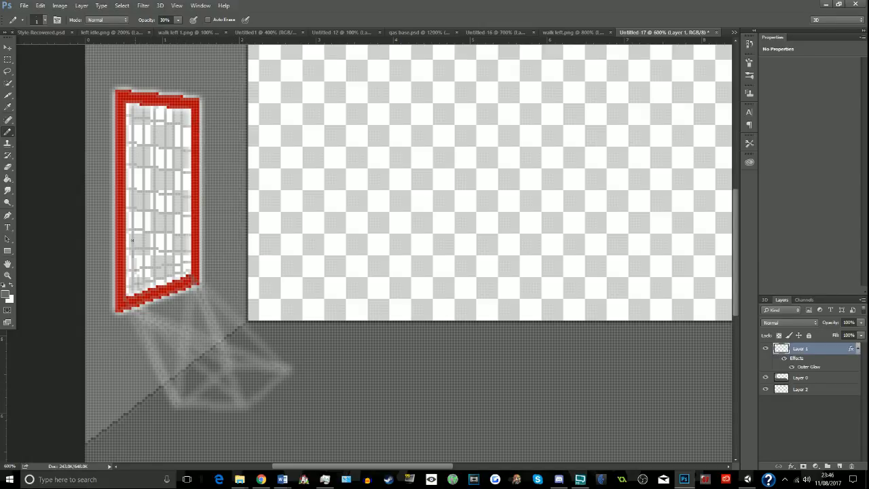
- Shade the window panes and extend the light beam from the window's upper right corner to the floor with faint pencil strokes
mouse_move(133, 133)
mouse_down()
mouse_move(182, 299)
mouse_move(190, 348)
mouse_move(184, 388)
mouse_move(180, 306)
mouse_move(142, 157)
mouse_up()
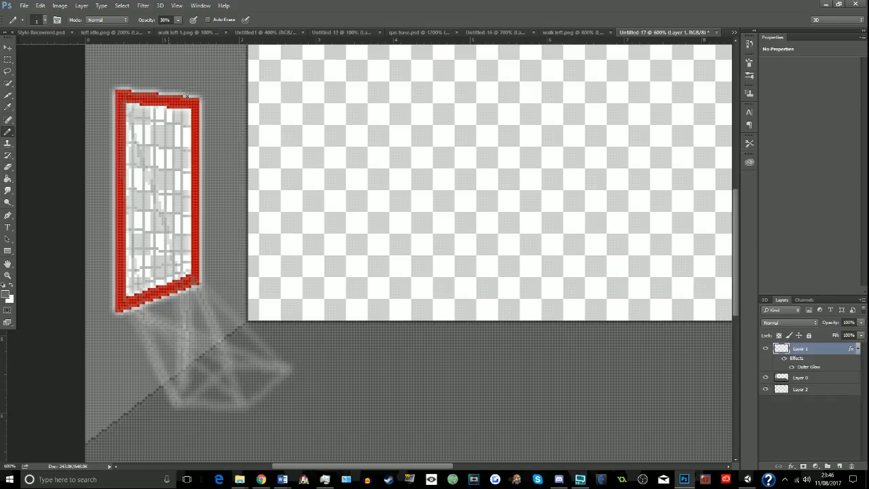
drag(206, 110, 292, 361)
mouse_move(251, 406)
mouse_down()
mouse_move(197, 299)
mouse_move(128, 100)
mouse_move(150, 117)
mouse_move(203, 124)
mouse_move(153, 131)
mouse_move(206, 144)
mouse_move(178, 145)
mouse_move(214, 136)
mouse_move(234, 251)
mouse_move(218, 151)
mouse_move(262, 306)
mouse_move(240, 250)
mouse_move(207, 212)
mouse_move(218, 248)
mouse_move(184, 128)
mouse_move(188, 216)
mouse_move(190, 182)
mouse_move(171, 190)
mouse_move(182, 271)
mouse_move(170, 306)
mouse_move(149, 286)
mouse_move(180, 380)
mouse_move(159, 347)
mouse_move(191, 398)
mouse_move(194, 366)
mouse_move(221, 390)
mouse_move(191, 316)
mouse_move(224, 395)
mouse_move(209, 397)
mouse_move(200, 384)
mouse_move(198, 355)
mouse_up()
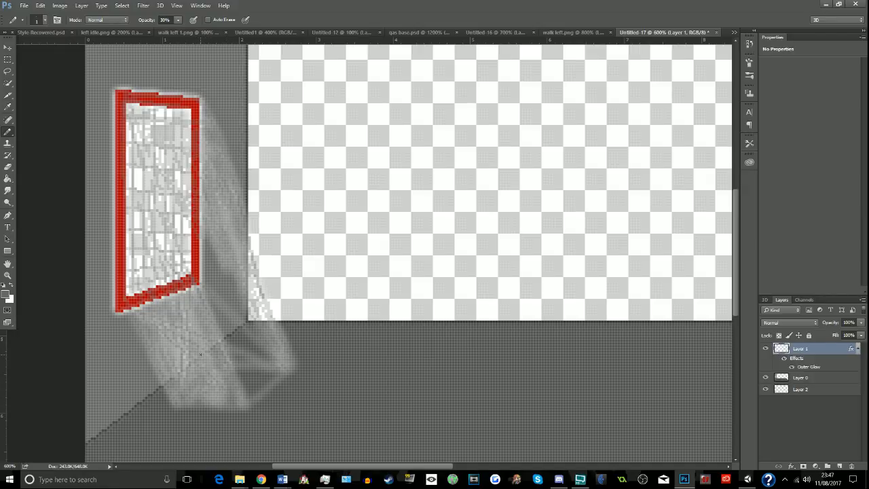
- Fill the remaining gaps in the light beam beside and below the window with overlapping 30% opacity pencil strokes
drag(200, 355, 193, 341)
drag(142, 231, 142, 150)
mouse_move(231, 194)
mouse_down()
mouse_move(215, 272)
mouse_move(208, 263)
mouse_move(226, 273)
mouse_up()
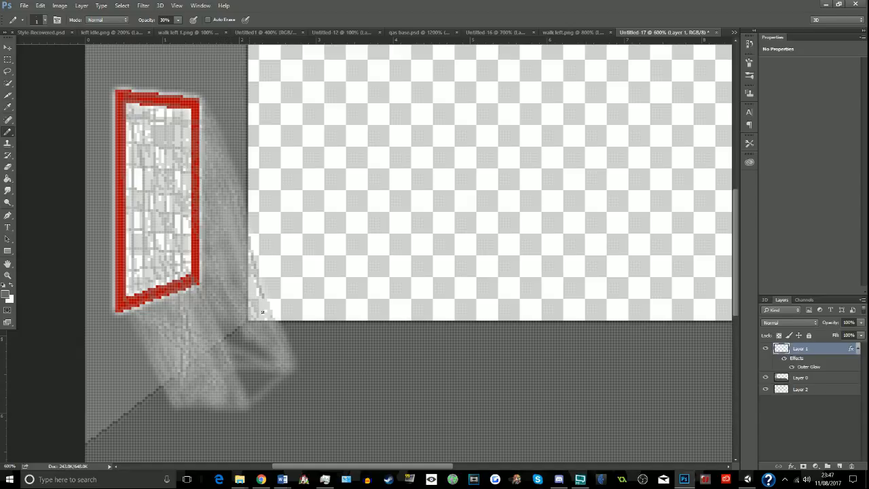
mouse_move(270, 319)
mouse_down()
mouse_move(258, 373)
mouse_move(227, 306)
mouse_move(269, 364)
mouse_move(257, 392)
mouse_move(203, 304)
mouse_move(232, 343)
mouse_move(278, 375)
mouse_move(234, 385)
mouse_move(211, 337)
mouse_up()
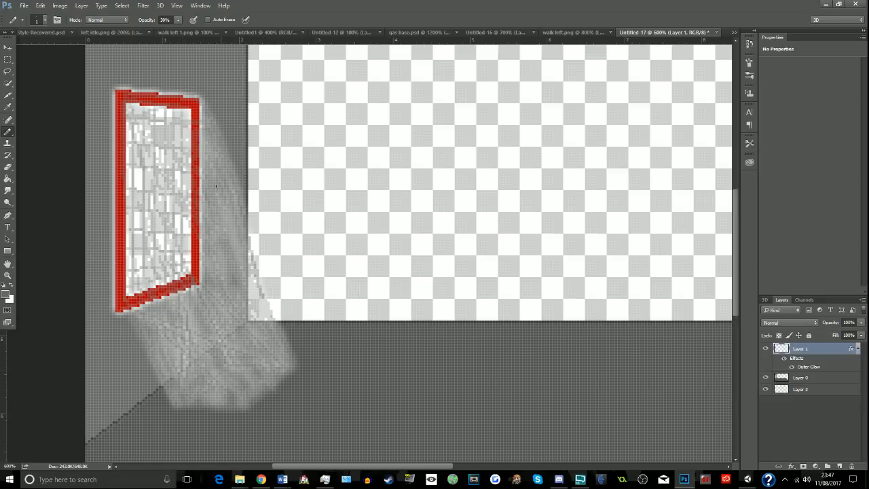
drag(220, 229, 254, 331)
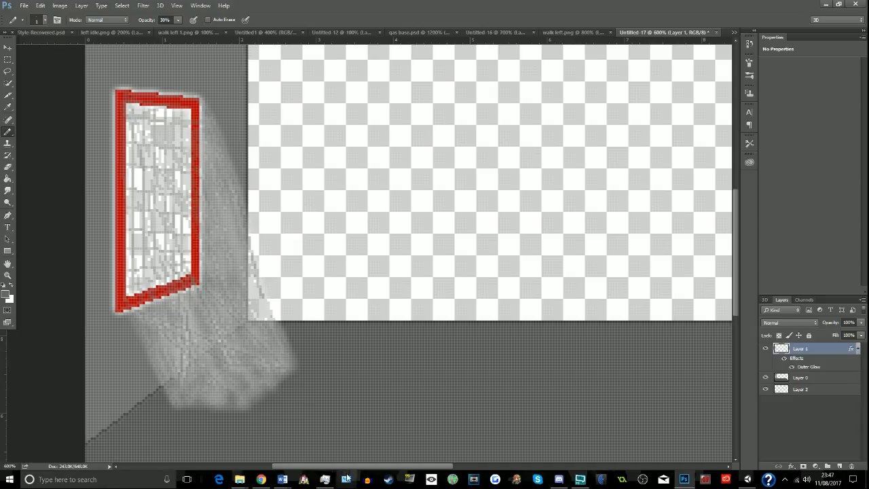
- Fill the room's right wall on Layer 0 with dark grey #3b3b3b
drag(331, 467, 312, 466)
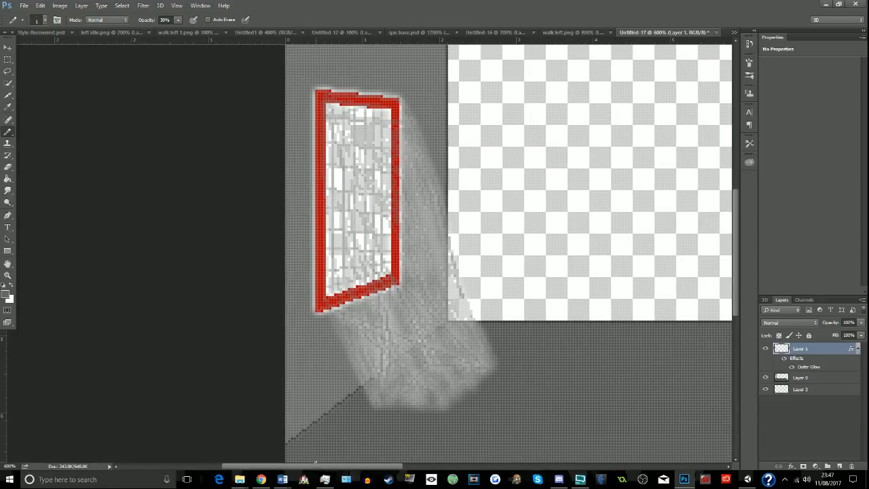
click(825, 381)
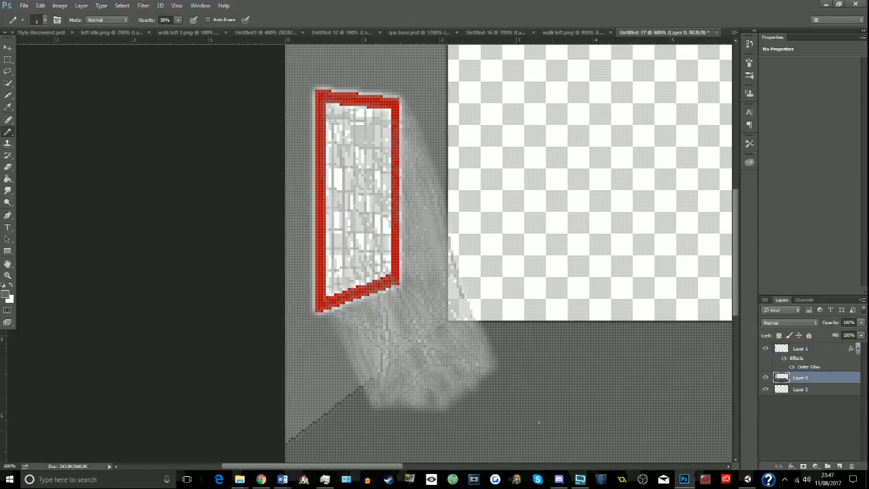
click(7, 178)
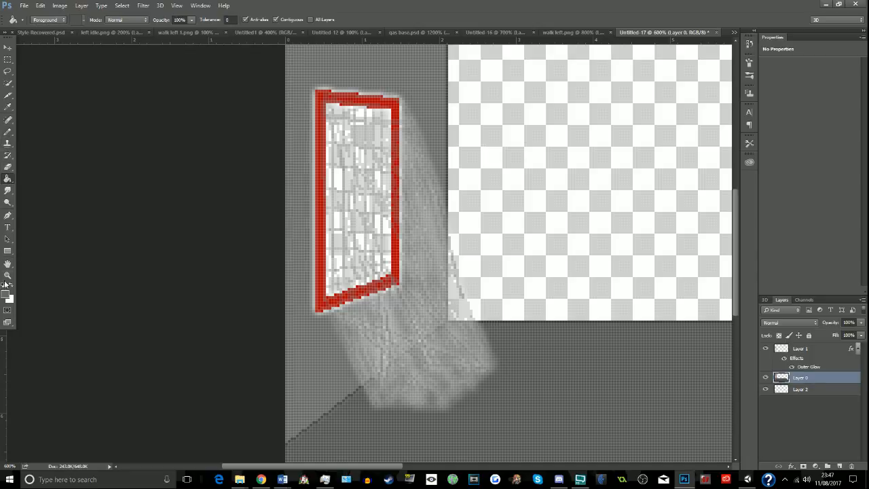
click(8, 107)
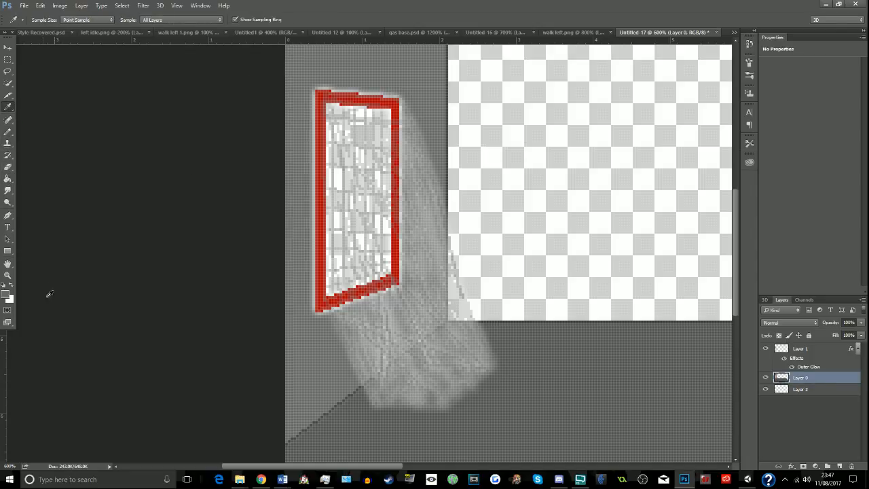
click(7, 294)
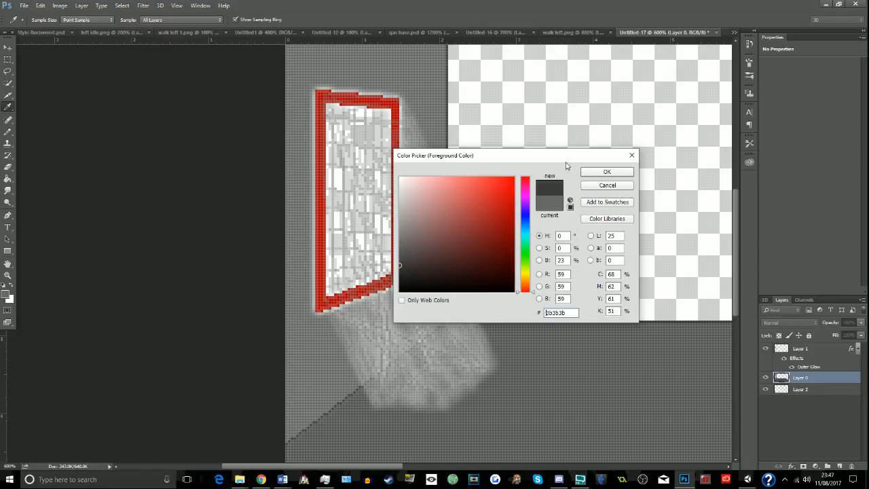
click(607, 172)
drag(408, 466, 617, 451)
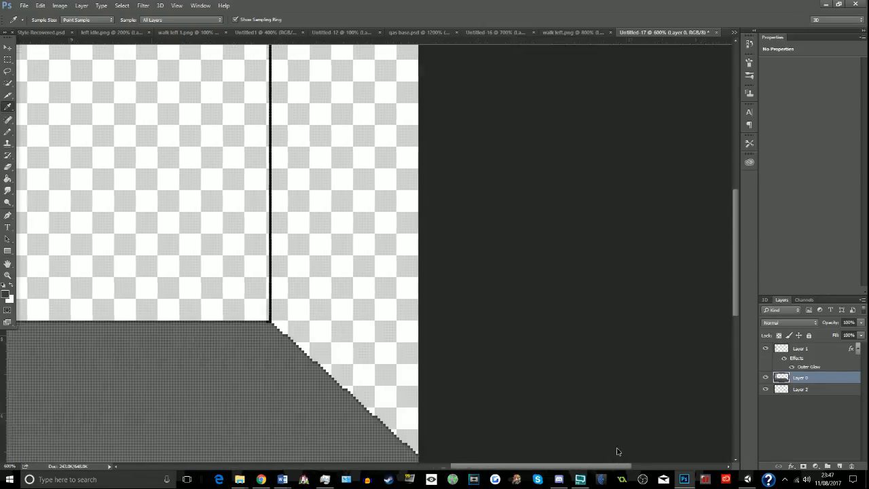
scroll(374, 324, up, 1)
key(g)
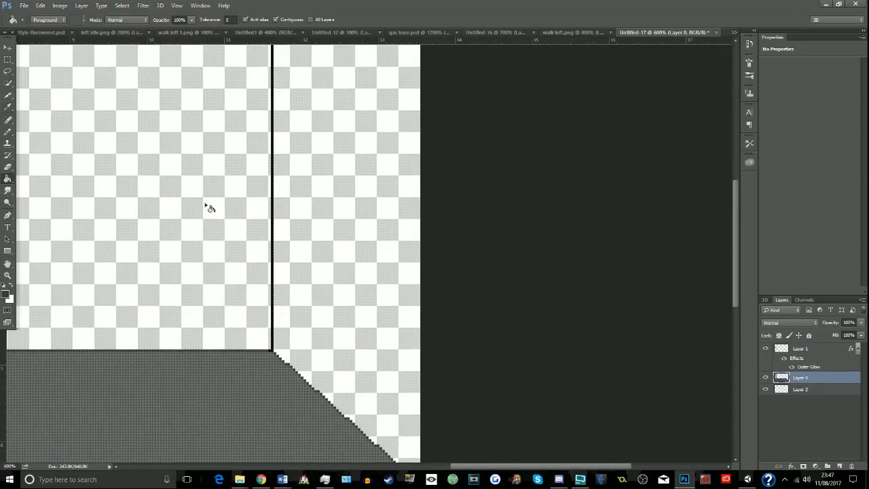
click(344, 246)
scroll(437, 383, up, 3)
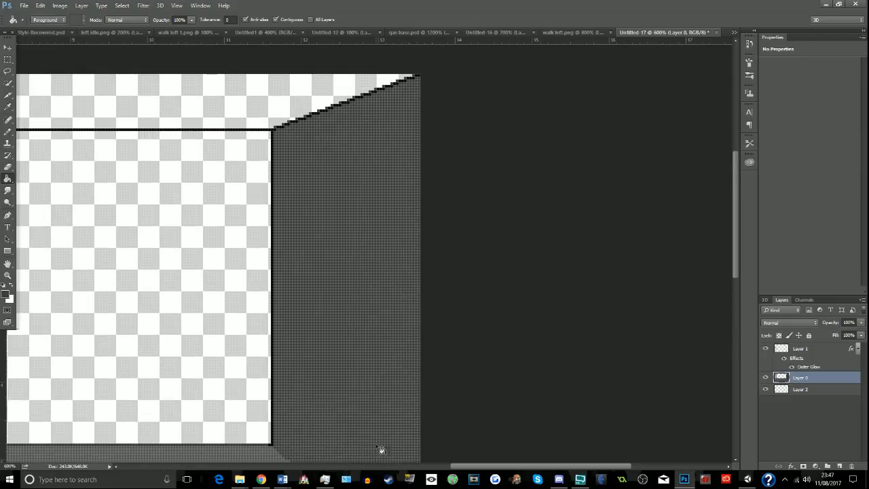
- Fill the room's back wall on Layer 0 with bright green #00ff30
drag(445, 466, 335, 473)
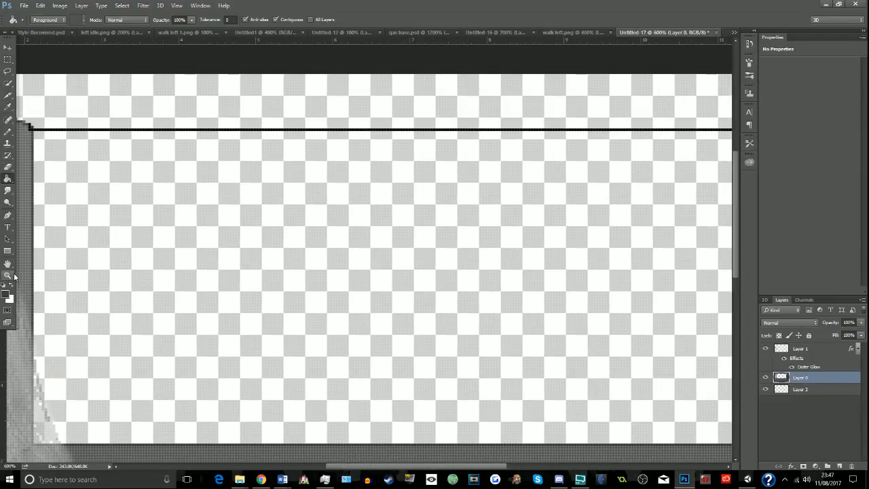
click(8, 107)
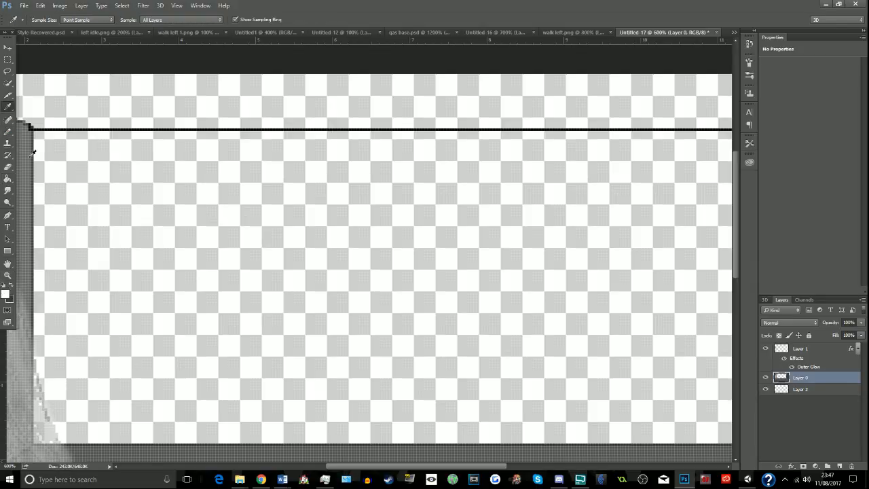
click(31, 156)
click(8, 178)
click(6, 294)
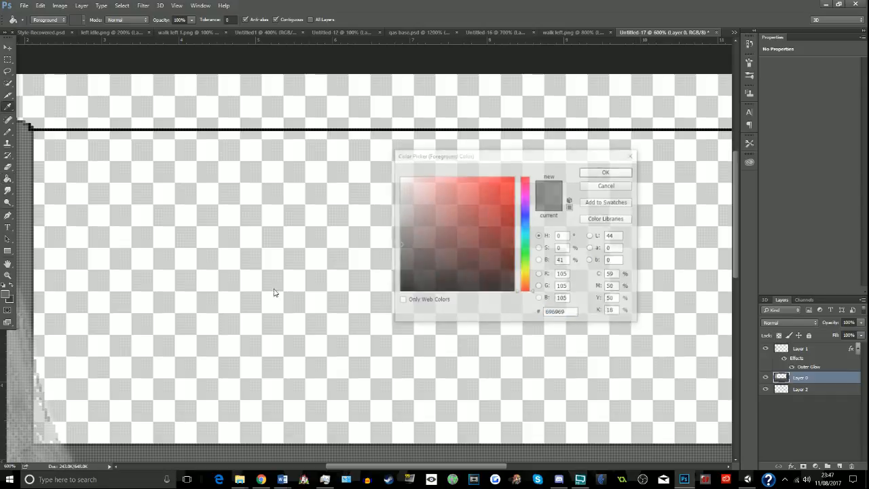
click(525, 250)
click(514, 178)
click(603, 171)
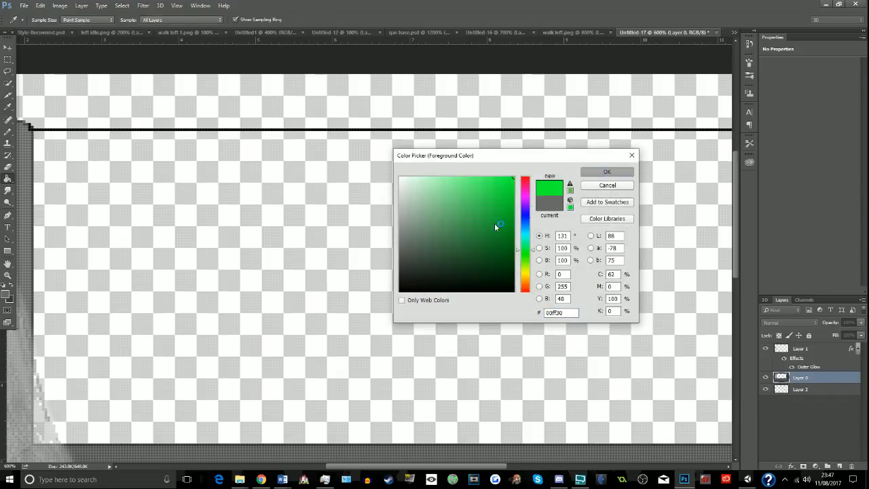
click(478, 232)
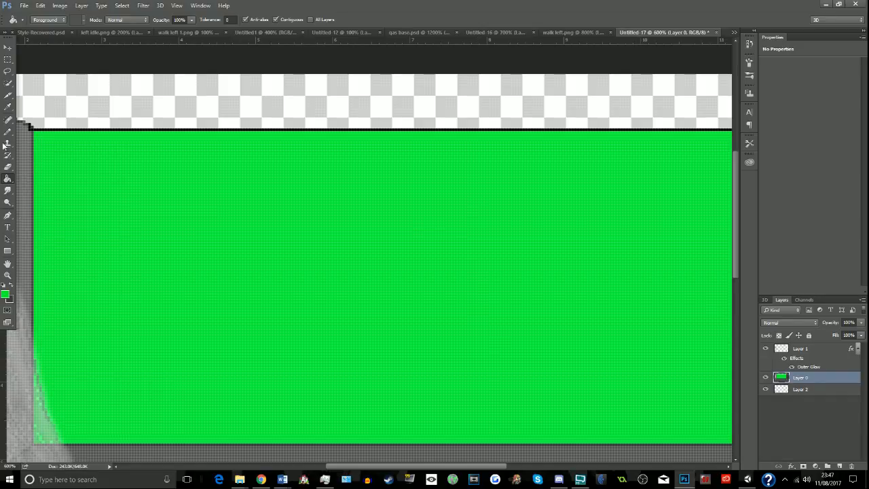
- Try to select the whole green back wall with Color Range based on sampled colours
click(124, 6)
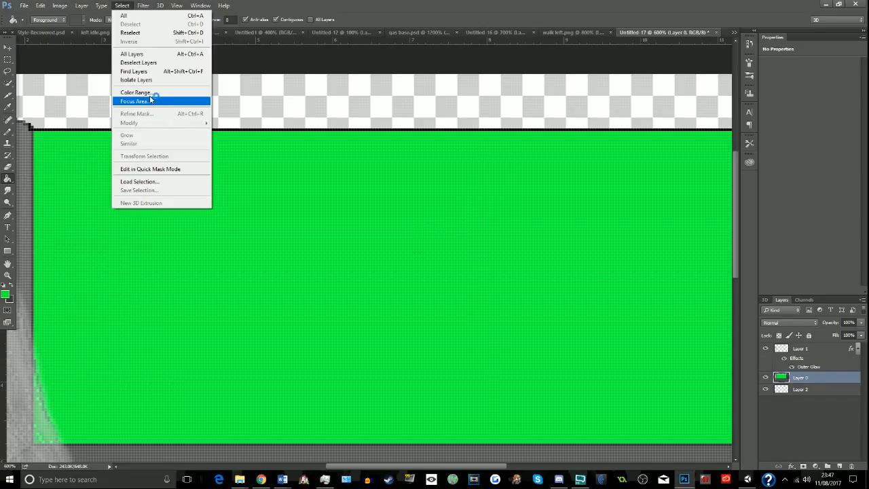
click(144, 92)
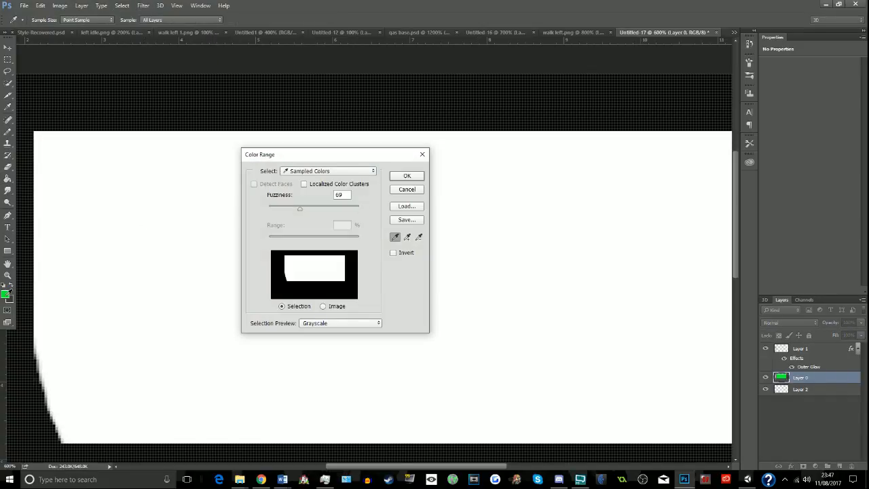
click(407, 175)
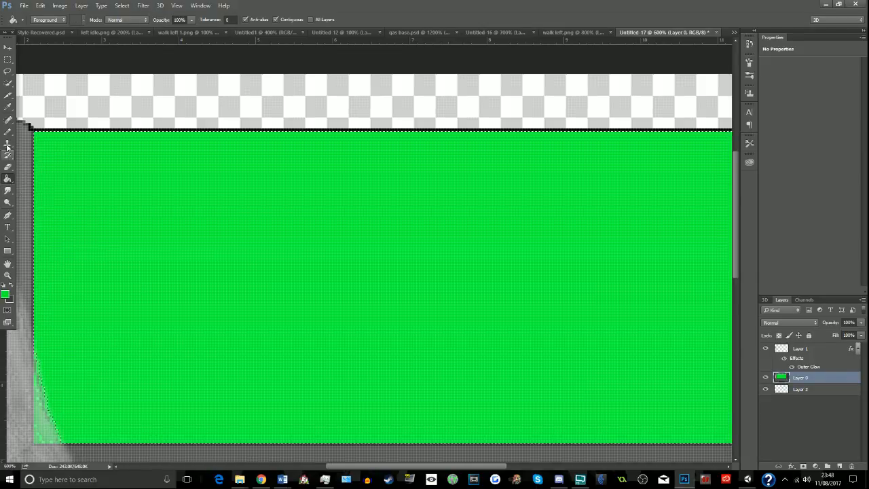
- Try a horizontal gradient on the selected back wall, from the left wall's sampled grey to dark grey on the right
click(7, 107)
click(27, 162)
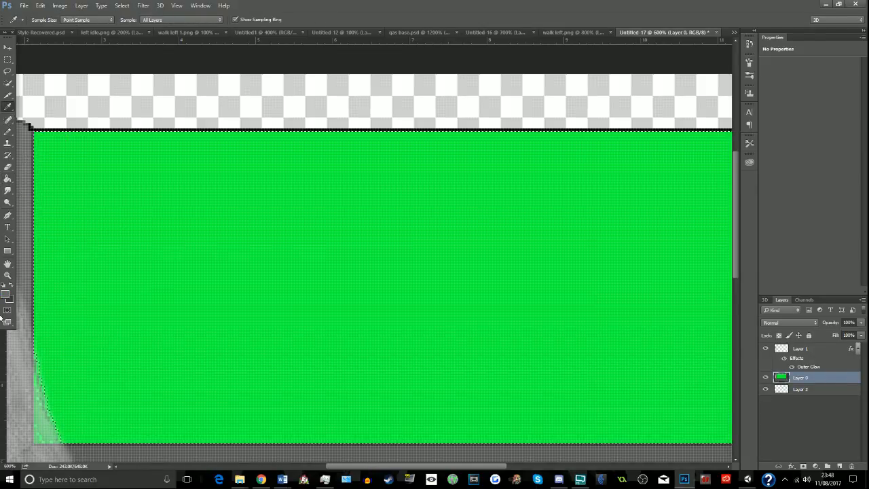
click(8, 179)
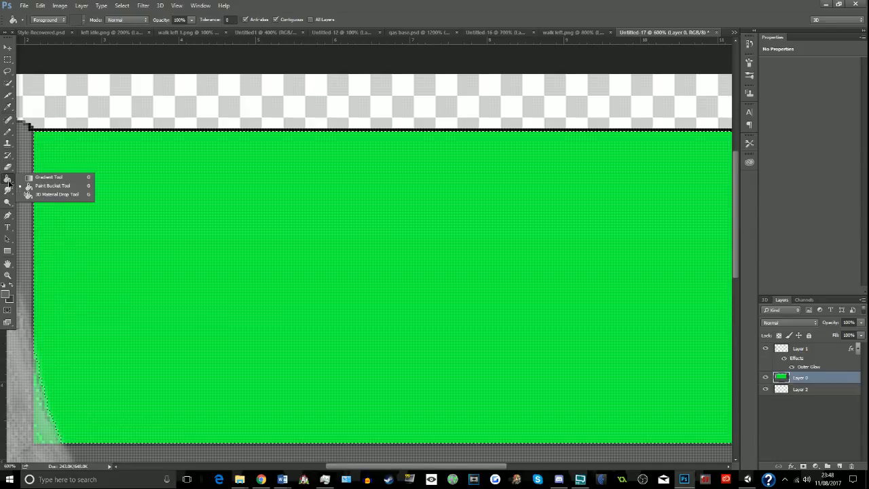
click(49, 177)
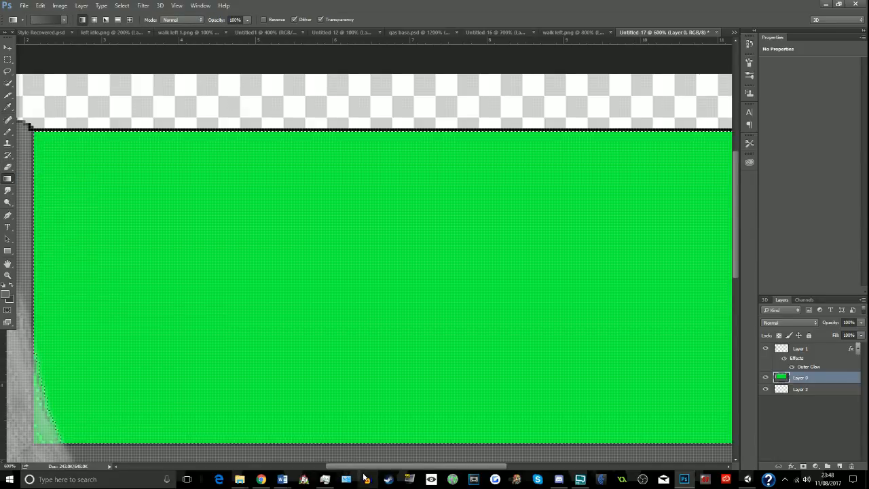
drag(279, 304, 639, 304)
drag(477, 469, 550, 470)
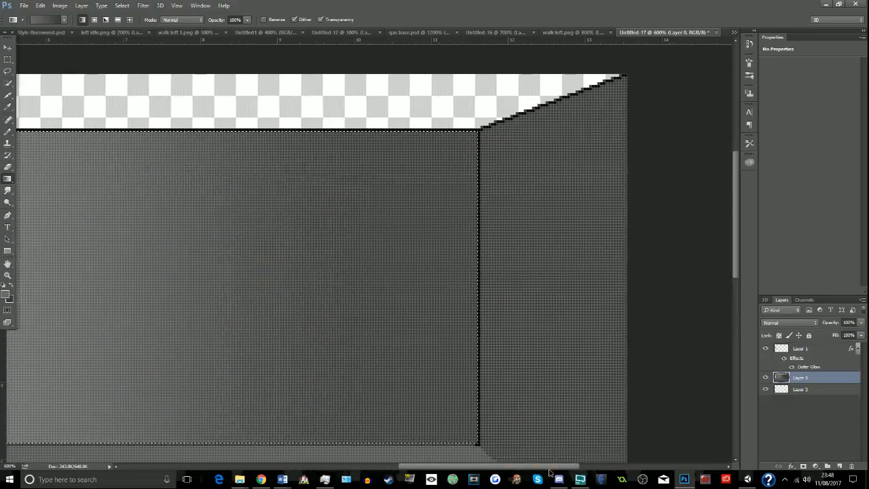
- Check the whole room with Layer 1 hidden and shown, and undo the back wall's gradient and colour selection
key(ctrl+d)
click(8, 59)
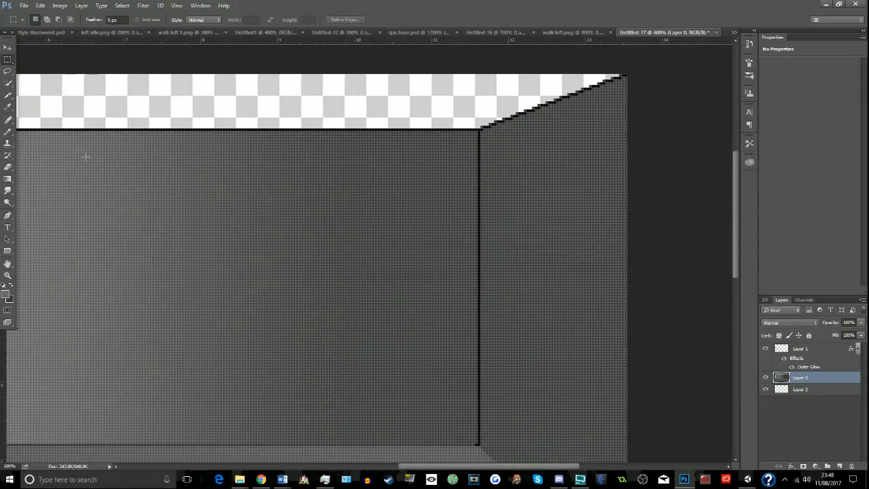
click(7, 275)
alt+click(94, 136)
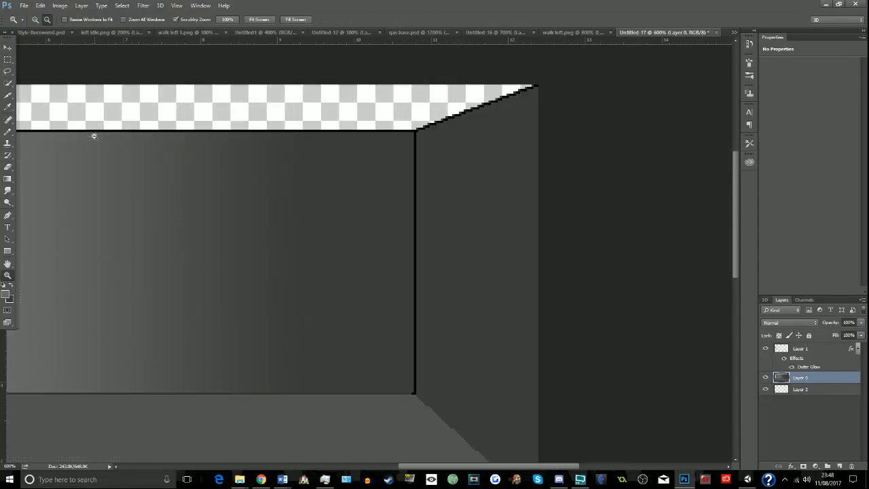
alt+click(94, 136)
alt+click(94, 136)
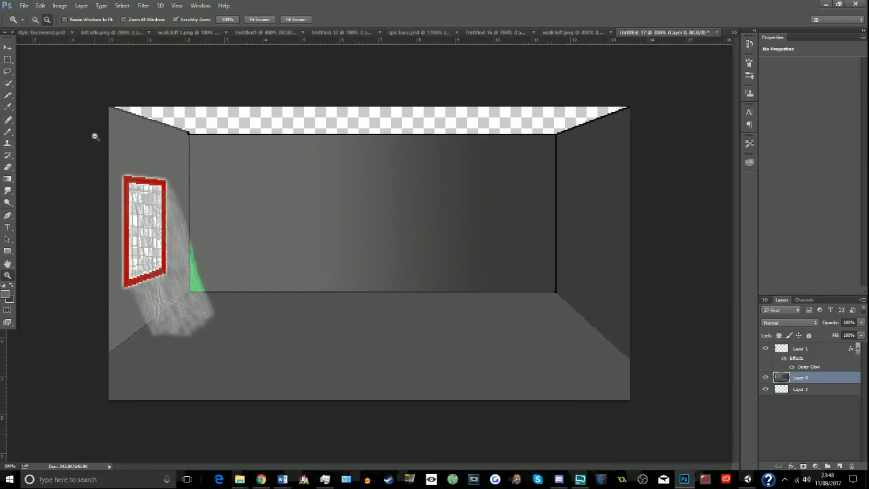
click(765, 349)
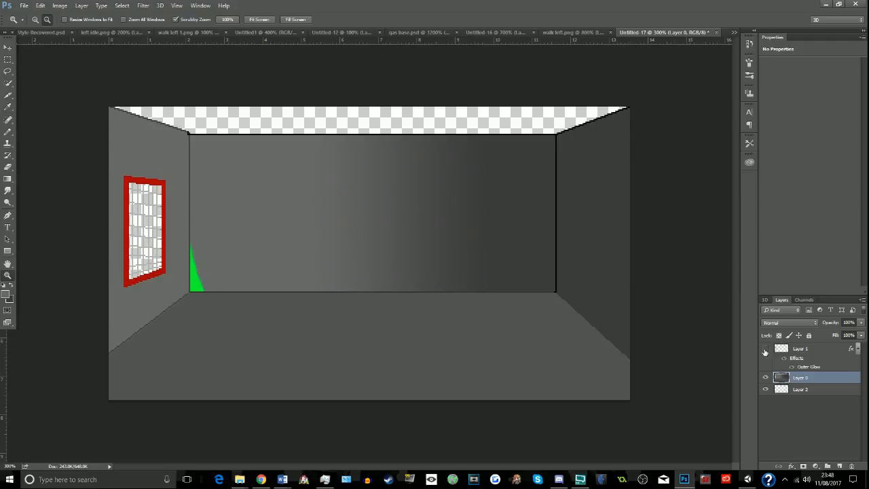
click(765, 349)
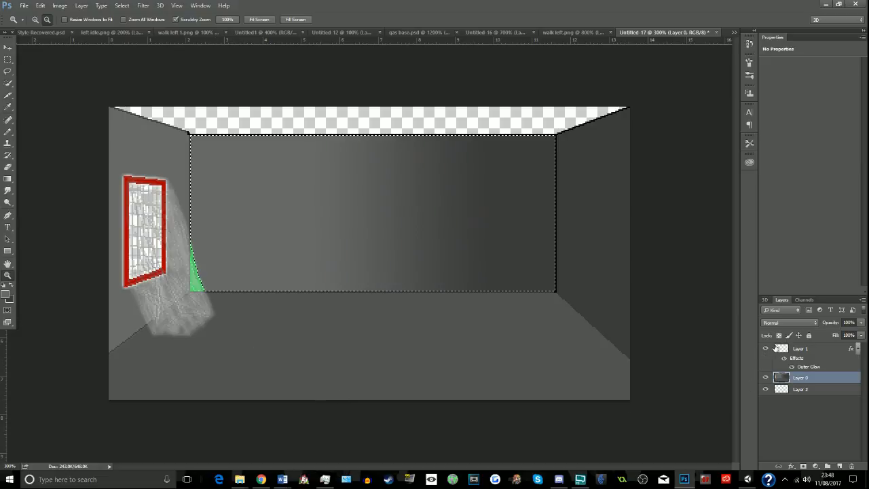
key(alt+BackSpace)
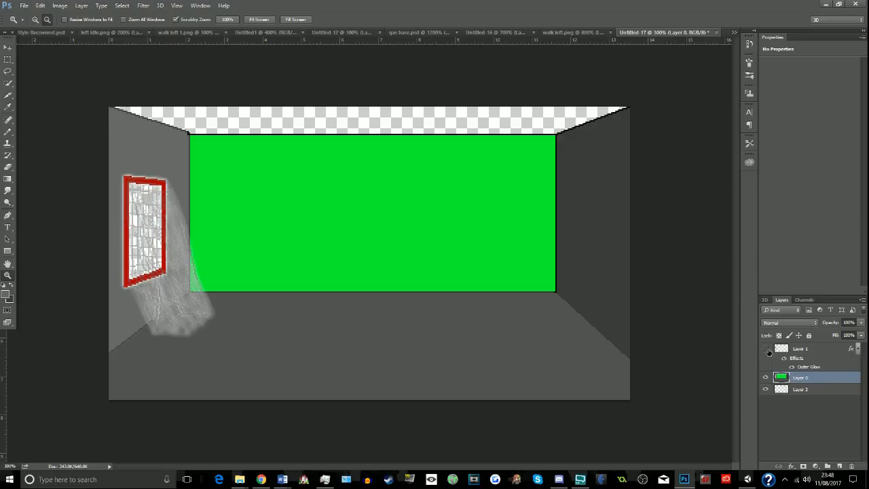
- Hide Layer 1 and select the green back wall on Layer 0 with Color Range using sampled colours at fuzziness 69
click(767, 349)
click(122, 5)
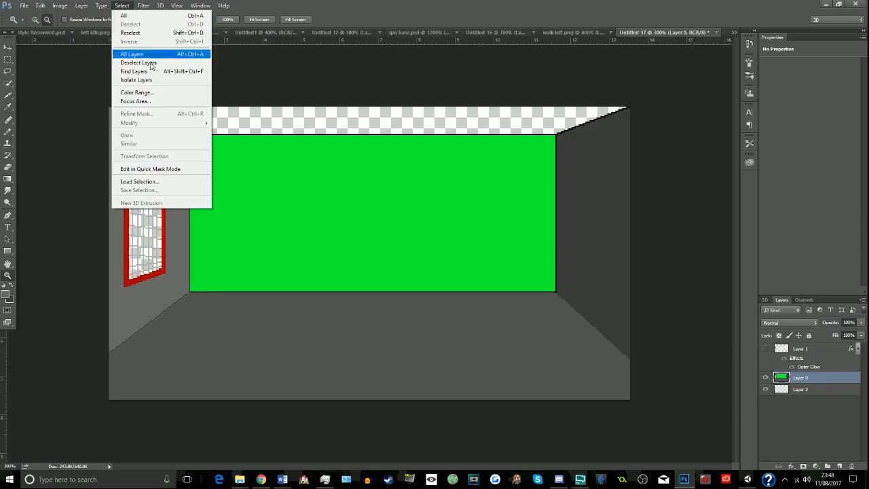
click(136, 93)
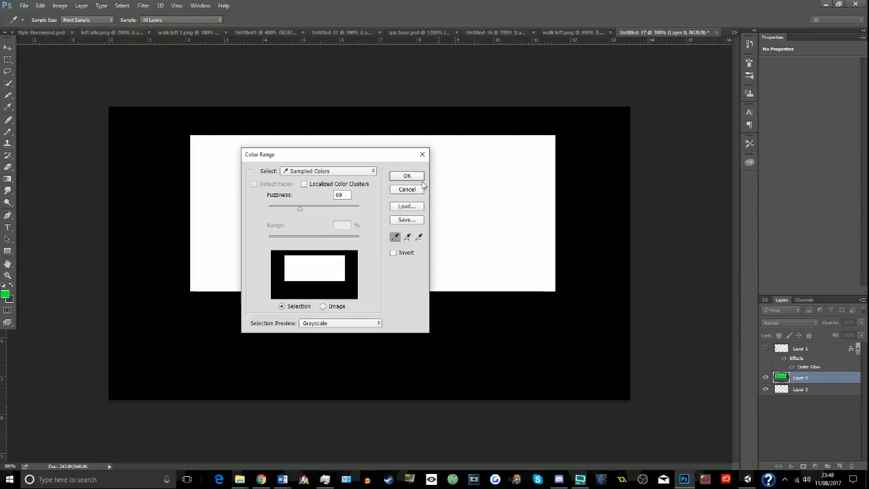
click(407, 176)
- Apply a horizontal gradient across the back wall from the left wall's sampled grey to dark grey, deselect it, and show Layer 1
click(8, 181)
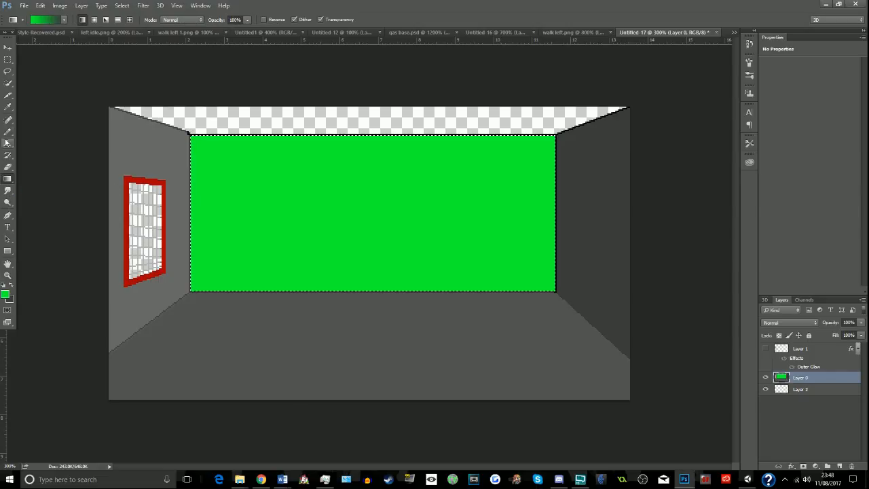
click(8, 108)
click(127, 116)
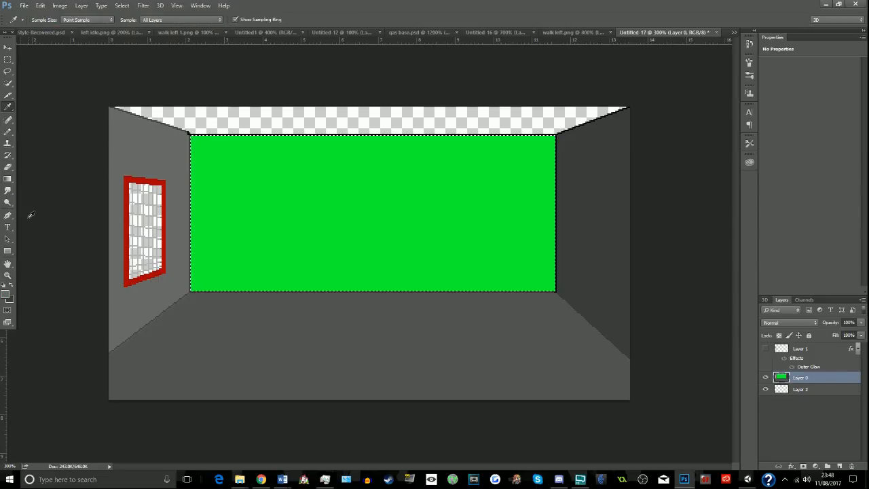
click(8, 179)
drag(213, 212, 511, 211)
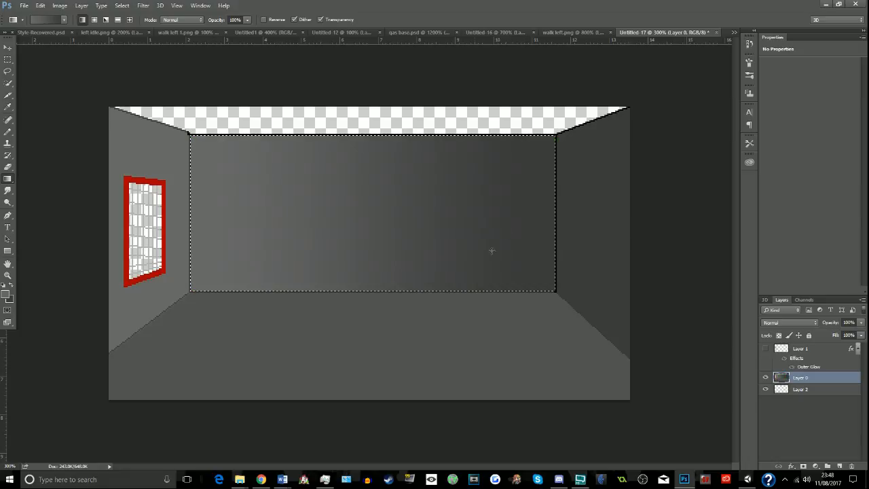
key(ctrl+d)
click(8, 59)
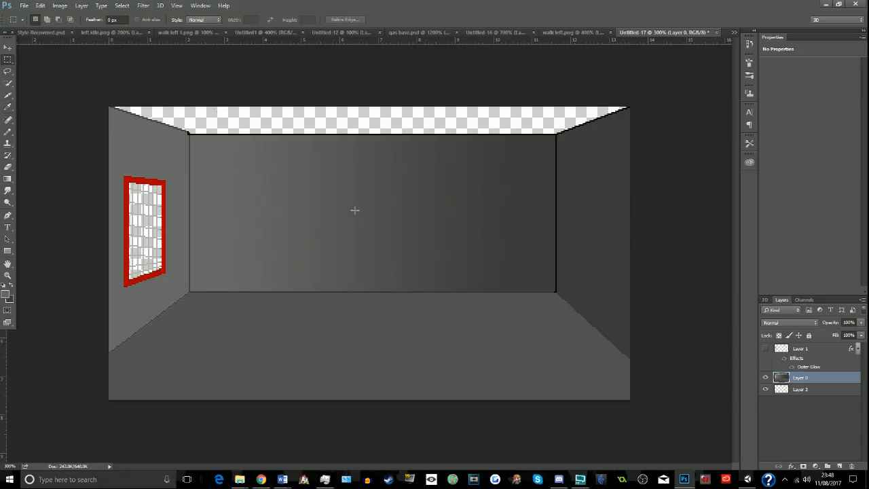
click(766, 349)
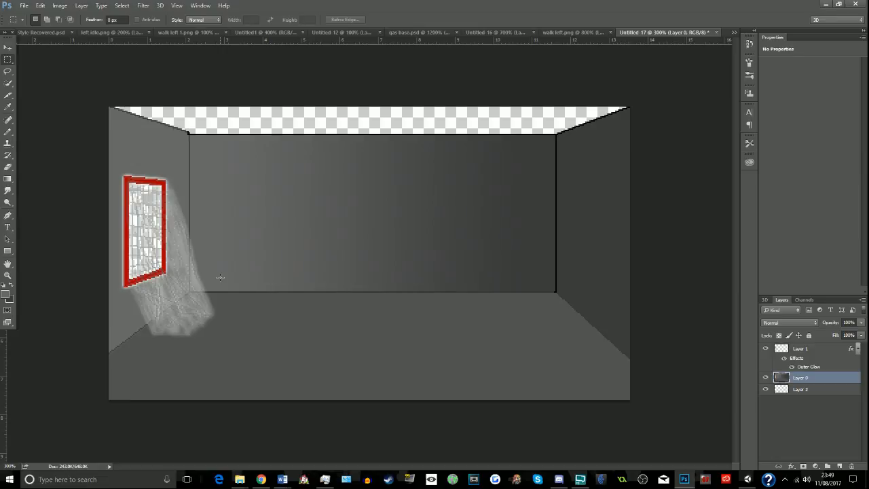
- Try filling the transparent ceiling with near-black #191919 using the Paint Bucket, and undo the fill
click(4, 294)
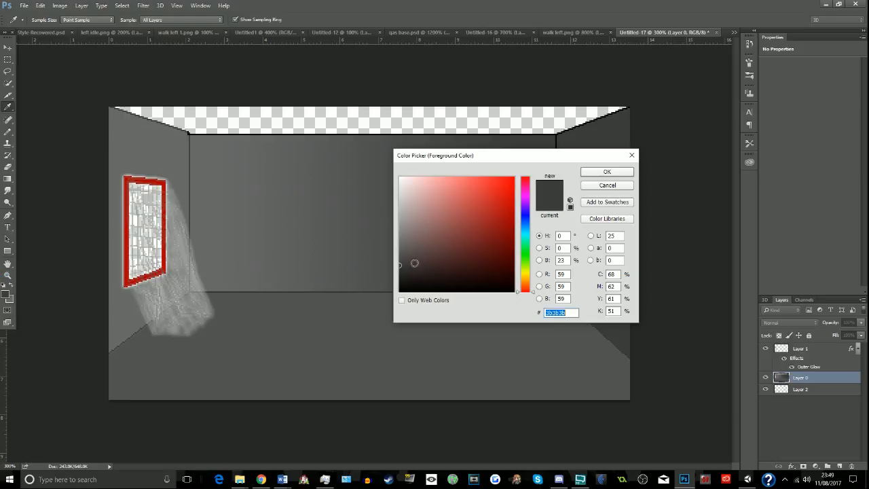
drag(415, 262, 397, 280)
click(606, 172)
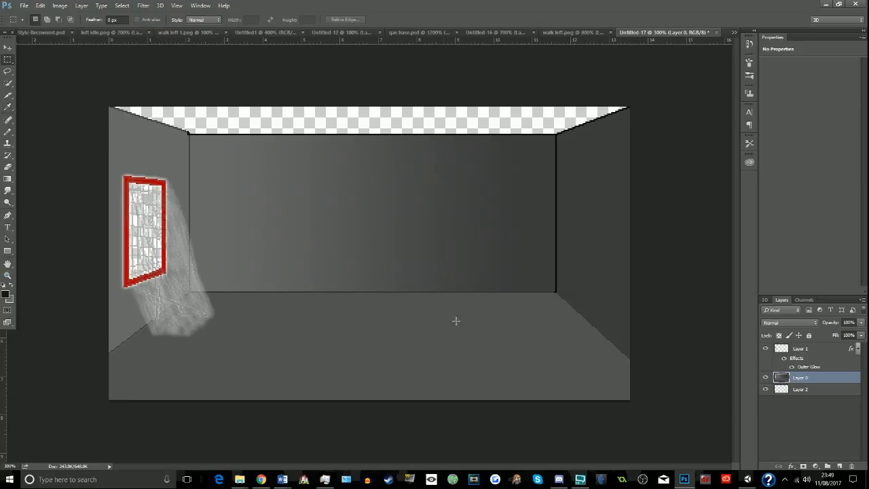
right_click(7, 178)
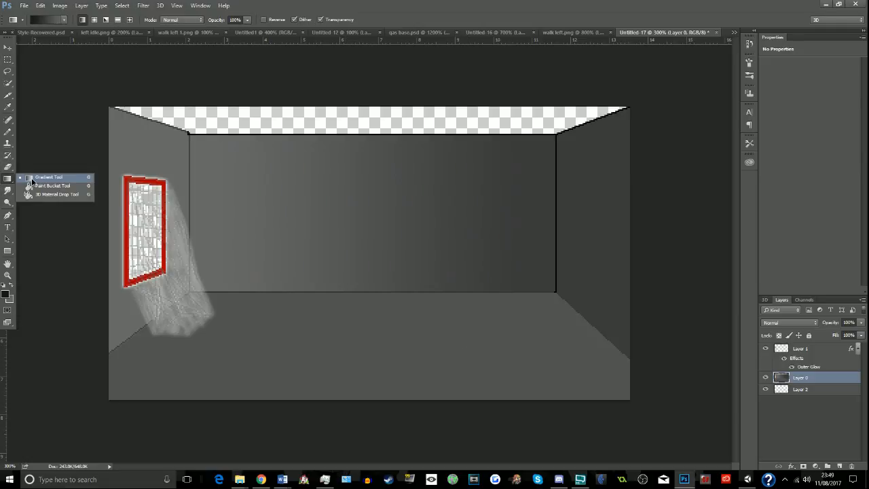
click(40, 184)
click(223, 124)
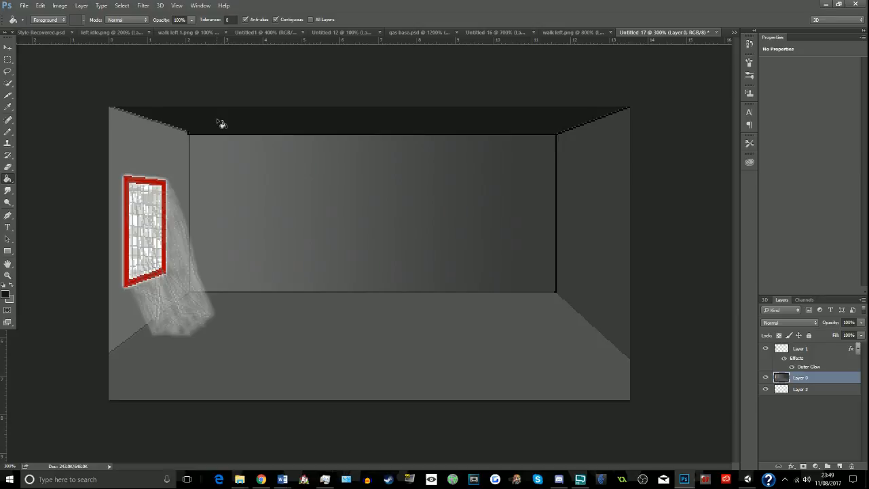
click(10, 131)
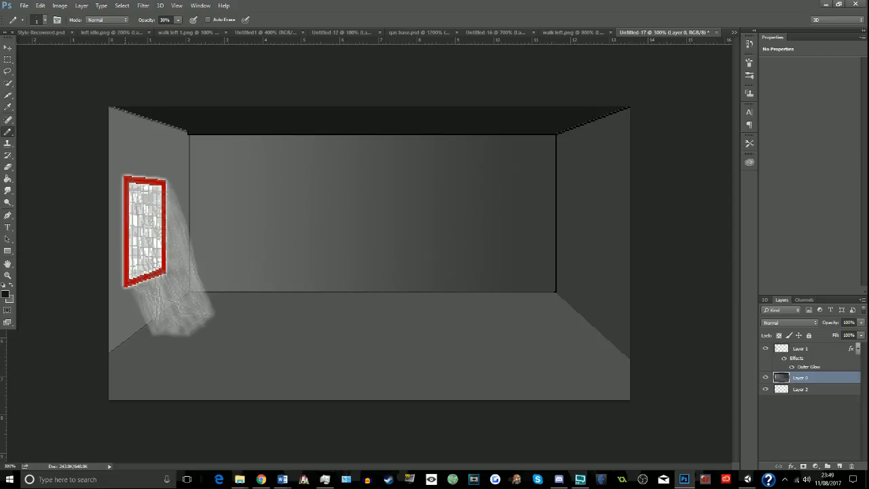
key(ctrl+z)
- Choose a slightly lighter dark grey as the foreground colour and fill the transparent ceiling with it
click(5, 294)
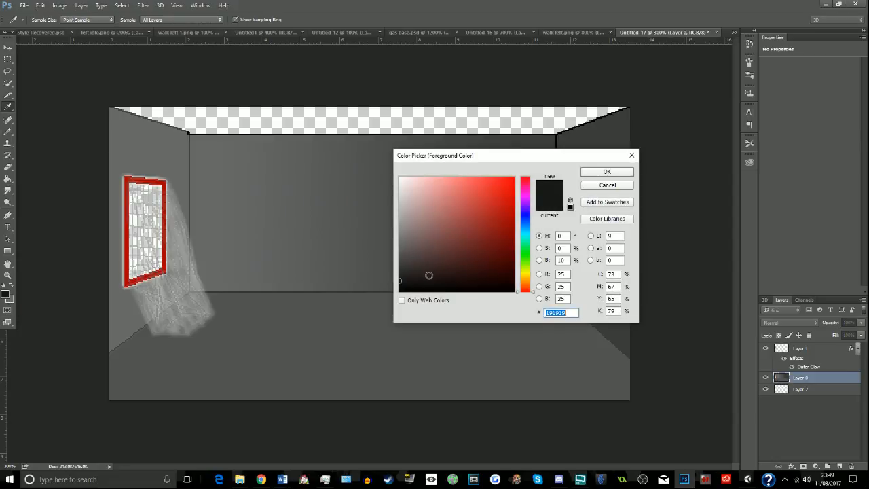
drag(429, 274, 400, 272)
click(584, 174)
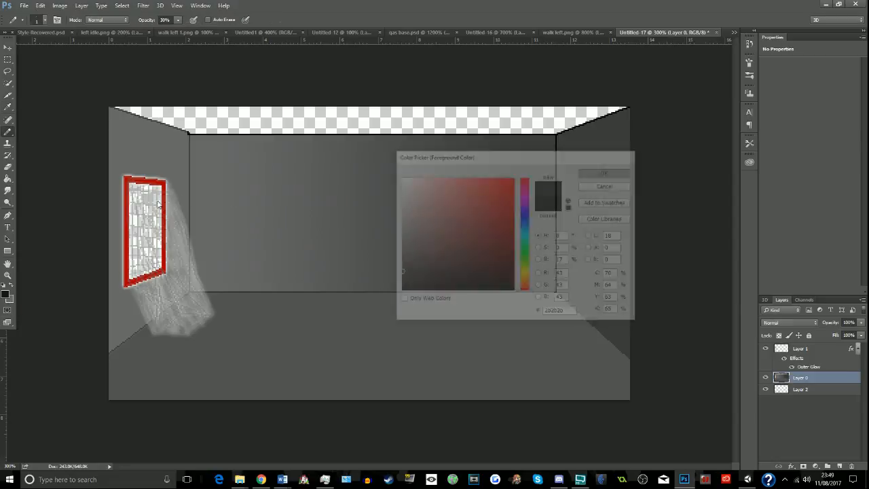
click(8, 178)
click(225, 128)
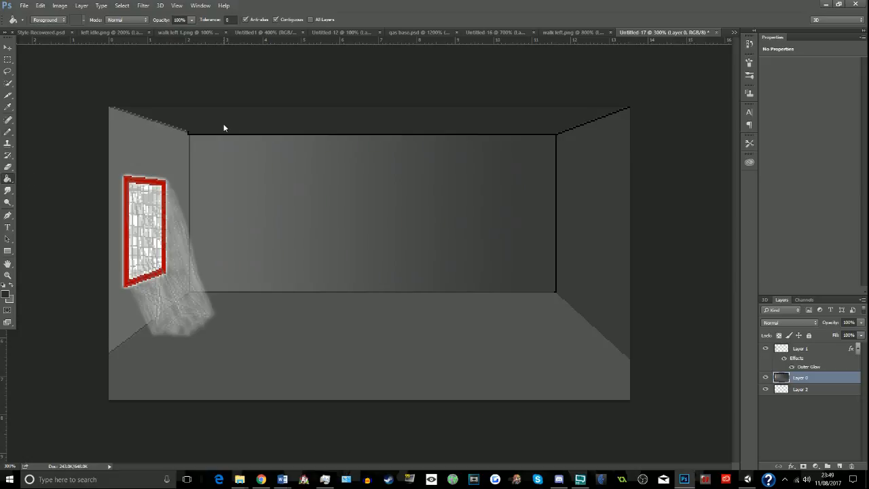
- Set the Pencil tool's opacity to 100% for redrawing the room's edge lines
click(7, 131)
click(7, 275)
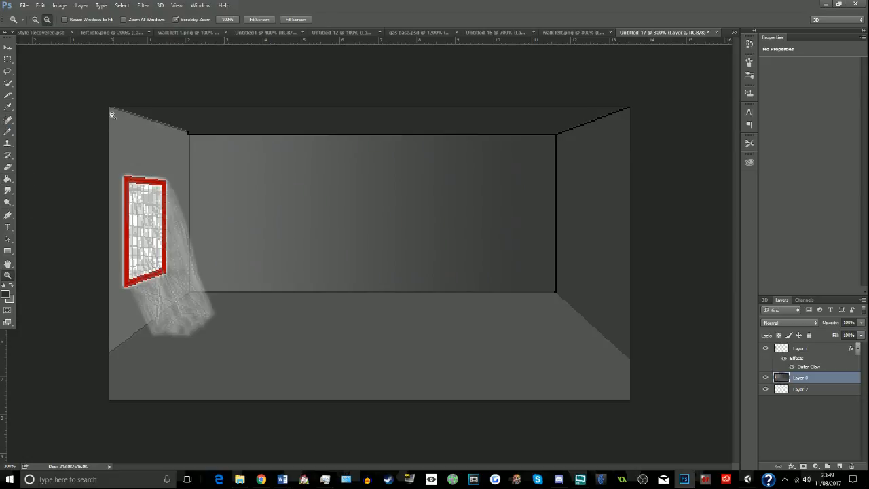
click(104, 92)
click(99, 95)
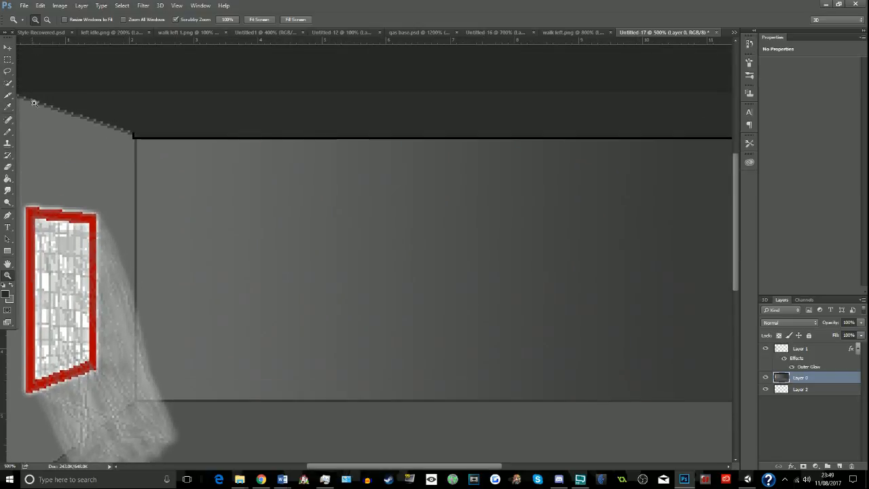
drag(340, 469, 316, 468)
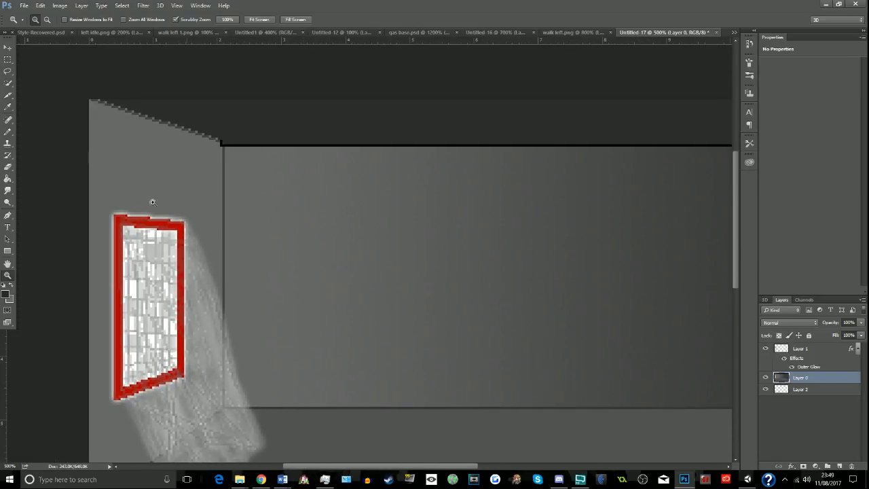
click(7, 131)
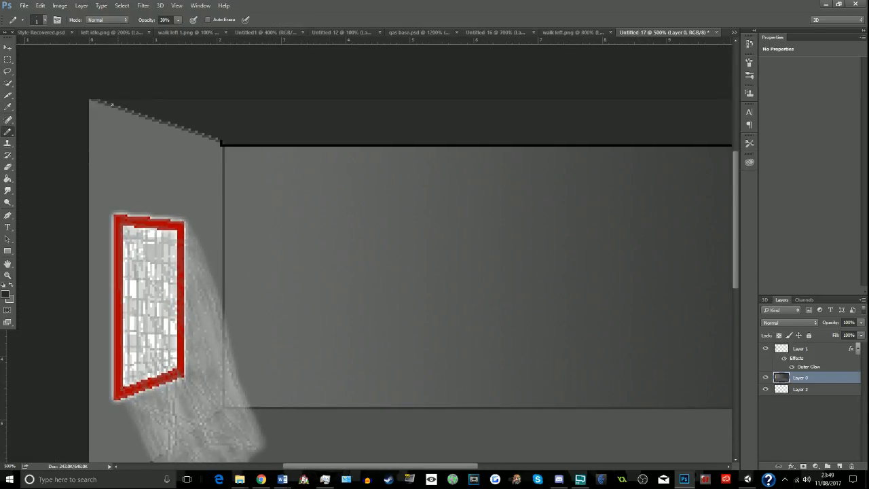
double_click(169, 20)
text(100)
key(Return)
- Sample the black outline colour and redraw the edge between the ceiling and the right wall as a solid pencil line
drag(372, 466, 466, 466)
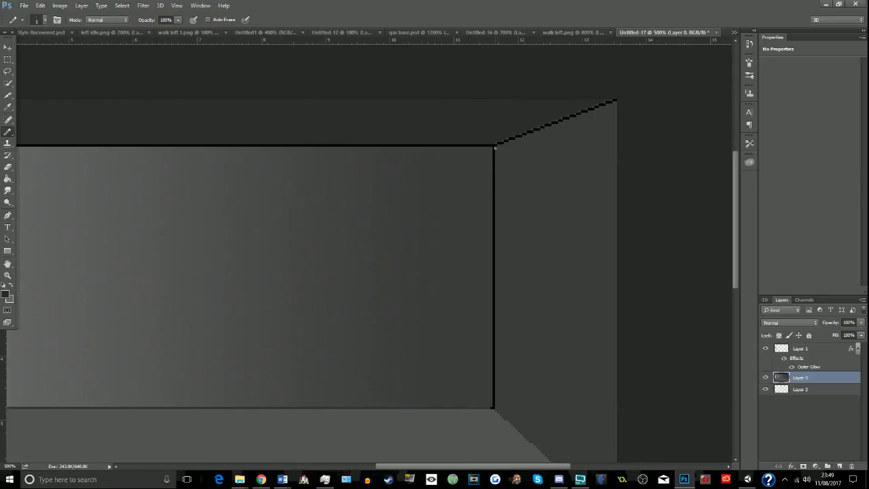
shift+click(614, 100)
click(7, 106)
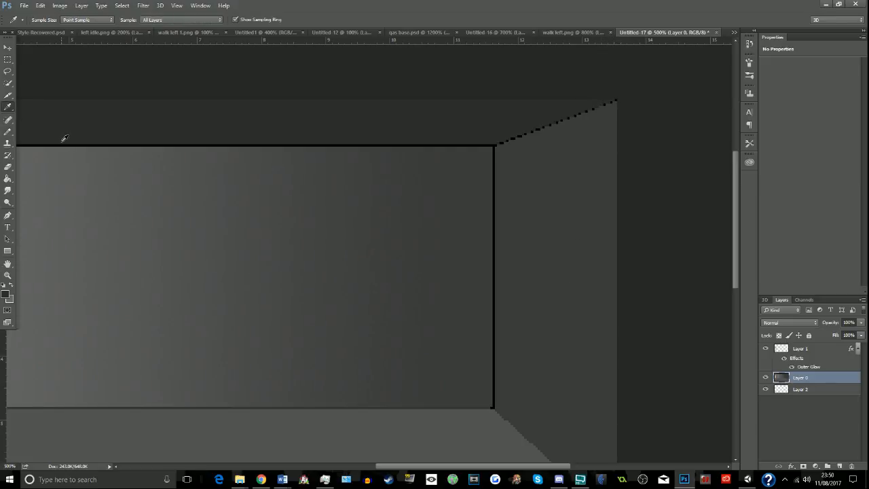
click(65, 138)
key(b)
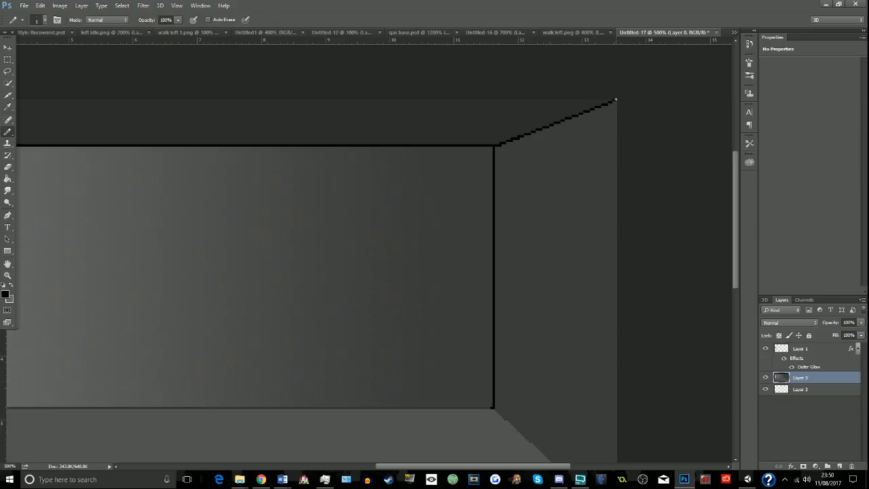
- Draw straight black pencil lines along the right wall's floor edge and the back wall's floor edge
scroll(524, 413, down, 4)
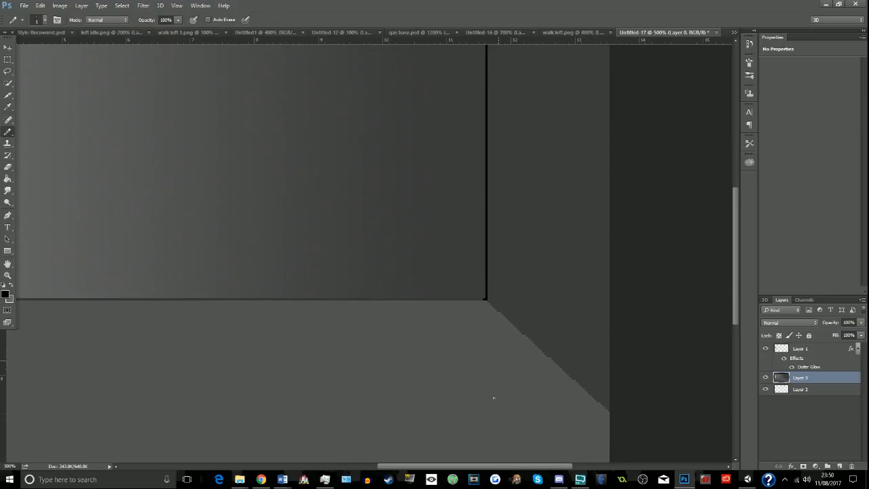
shift+click(609, 411)
scroll(607, 311, left, 3)
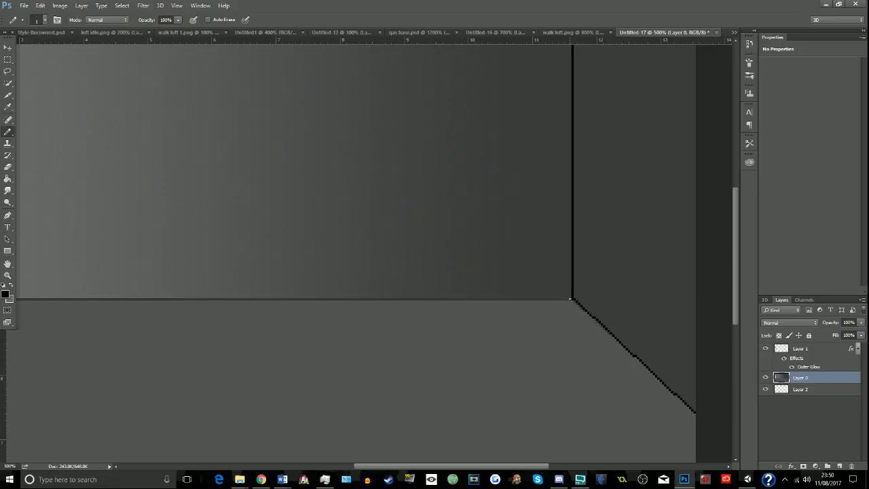
drag(468, 466, 398, 466)
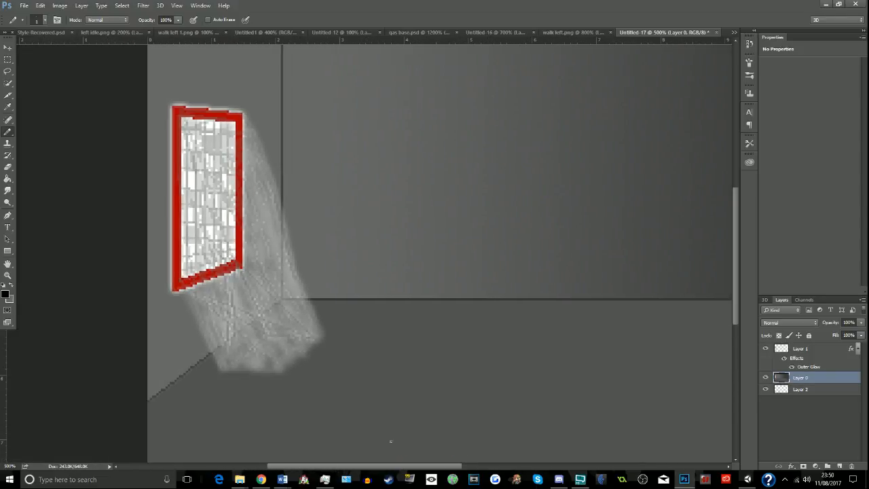
shift+click(282, 298)
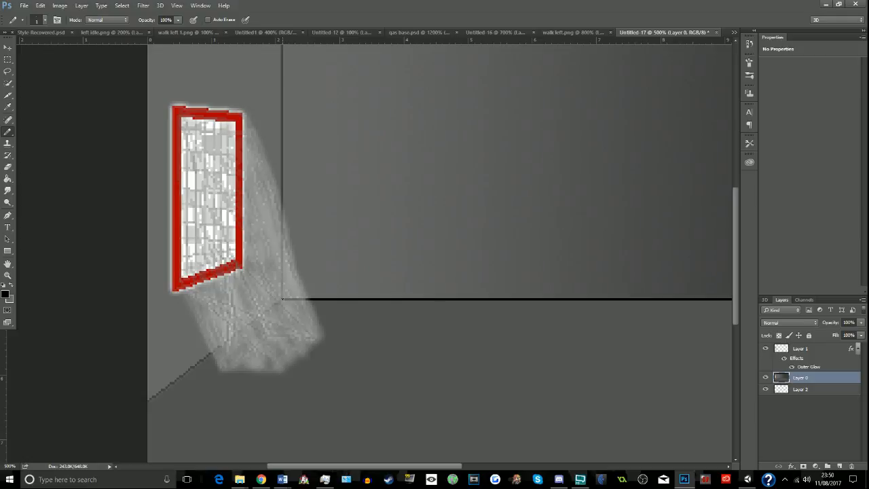
- Draw straight black pencil lines along the left wall's floor edge, its vertical back corner and its ceiling edge, undoing the extra stroke
shift+click(146, 403)
scroll(284, 204, up, 3)
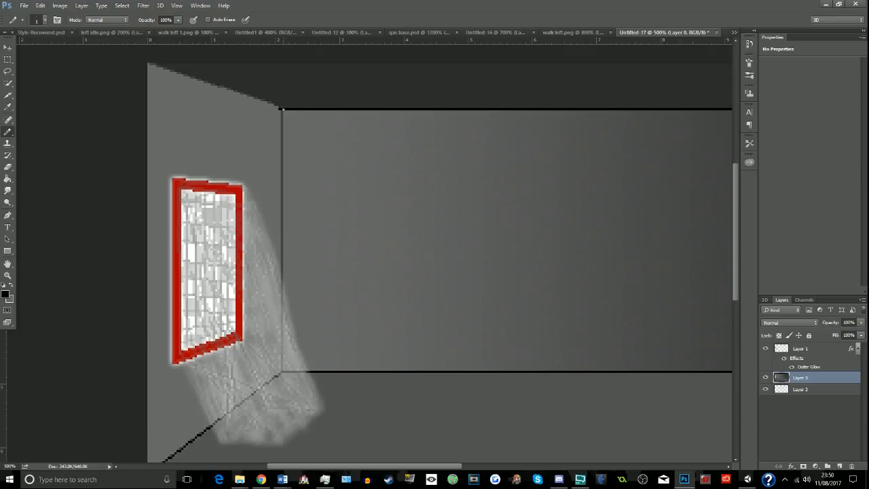
shift+click(282, 109)
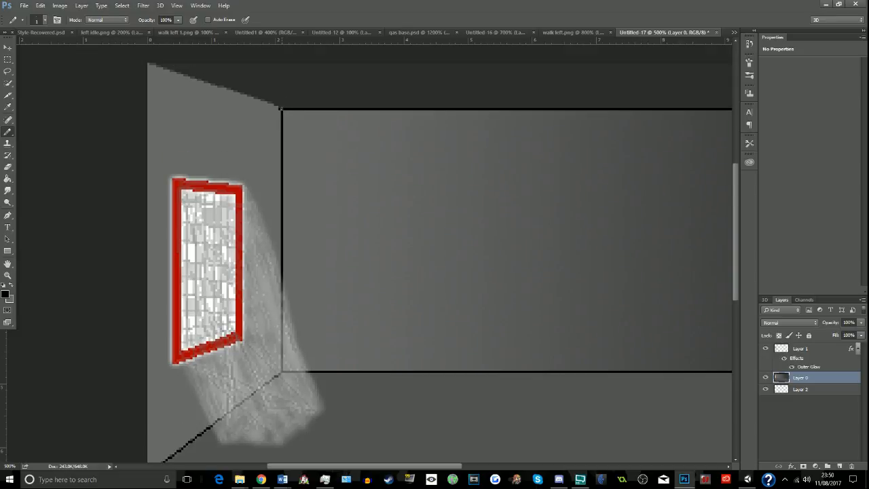
shift+click(149, 63)
drag(205, 80, 279, 106)
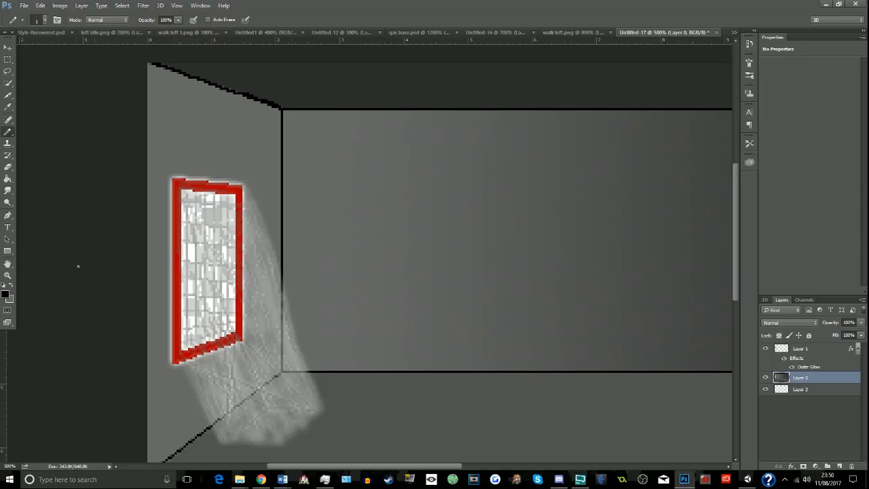
key(ctrl+z)
- Sample the ceiling's dark grey and paint over stray pencil pixels above the left wall's ceiling edge near the back corner
click(8, 275)
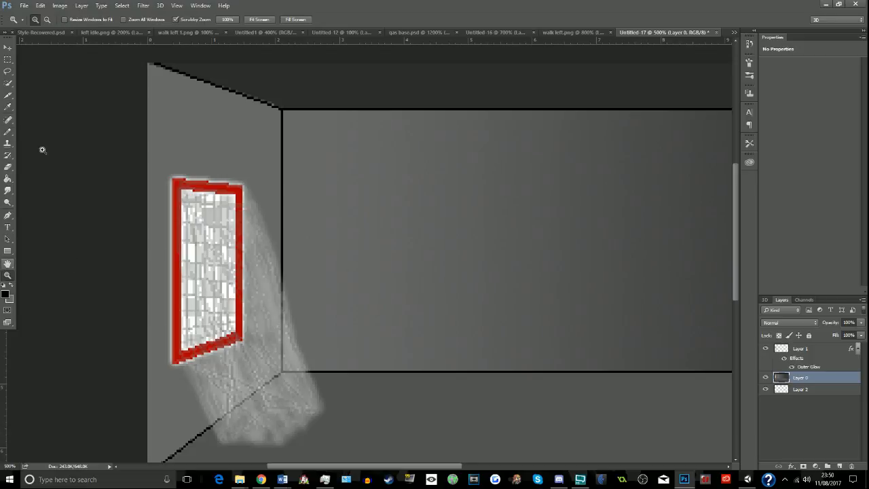
click(47, 19)
click(330, 172)
click(330, 172)
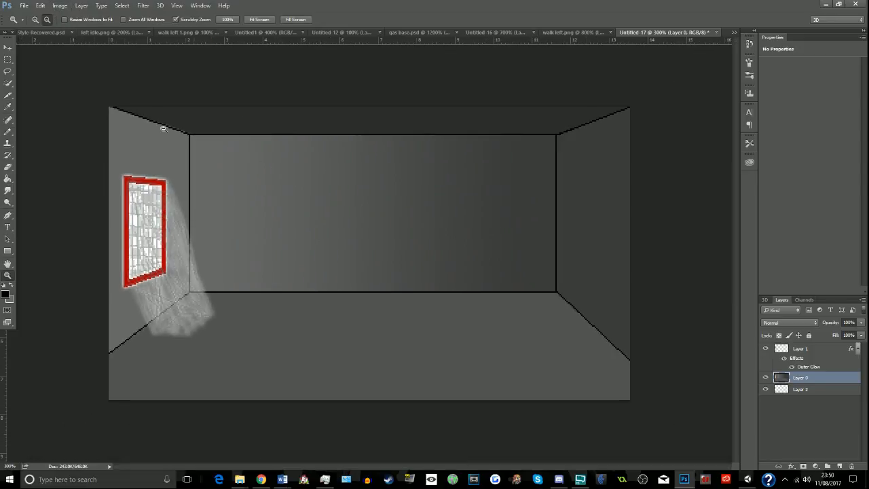
click(36, 19)
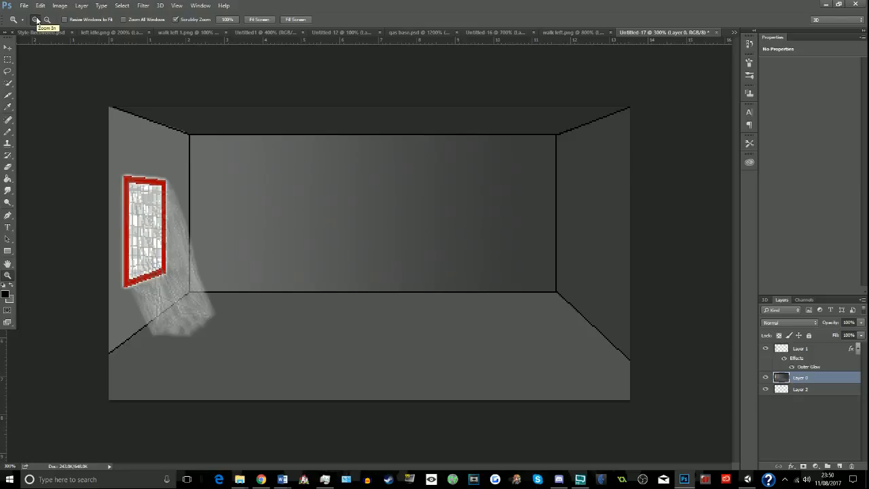
click(136, 118)
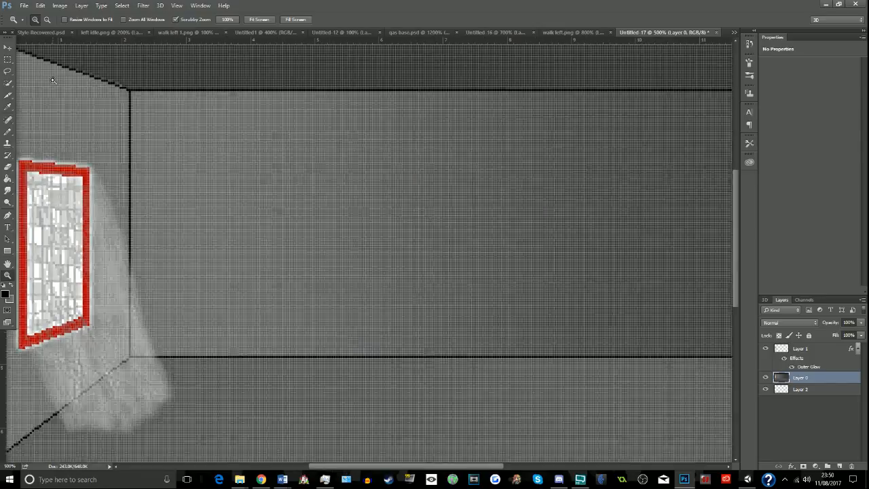
click(53, 80)
click(72, 91)
scroll(72, 91, up, 3)
click(400, 460)
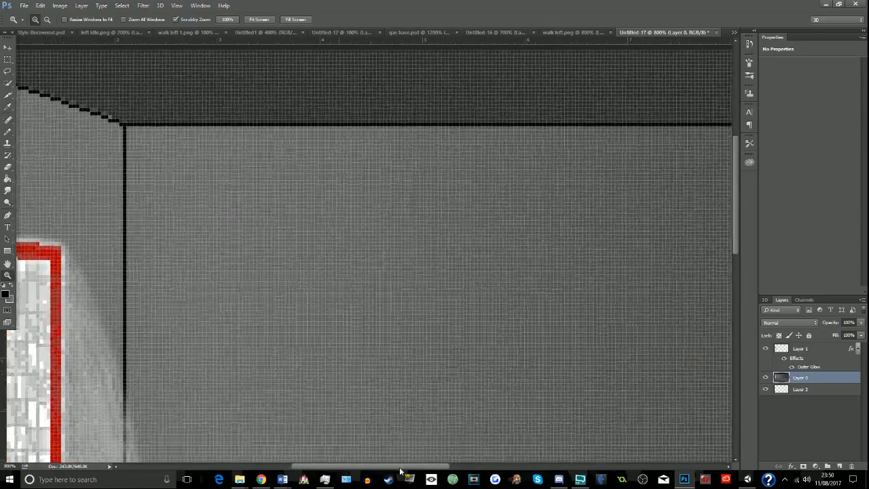
drag(400, 468, 356, 467)
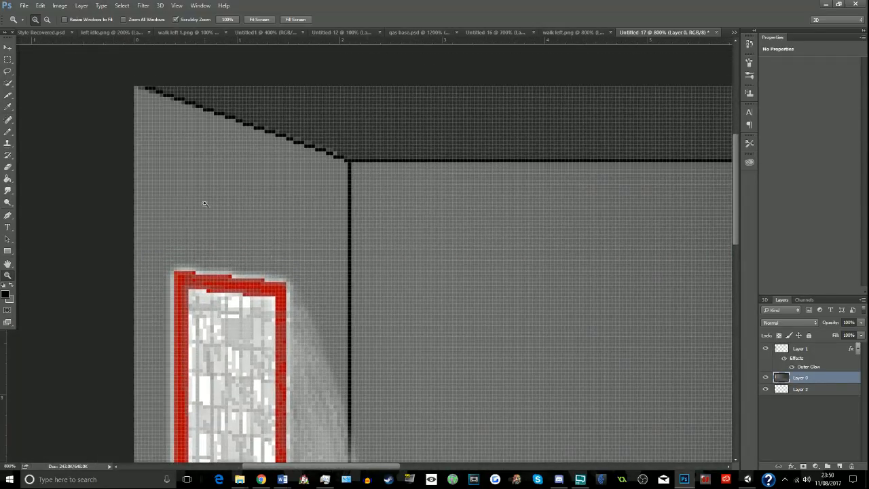
click(7, 107)
click(385, 112)
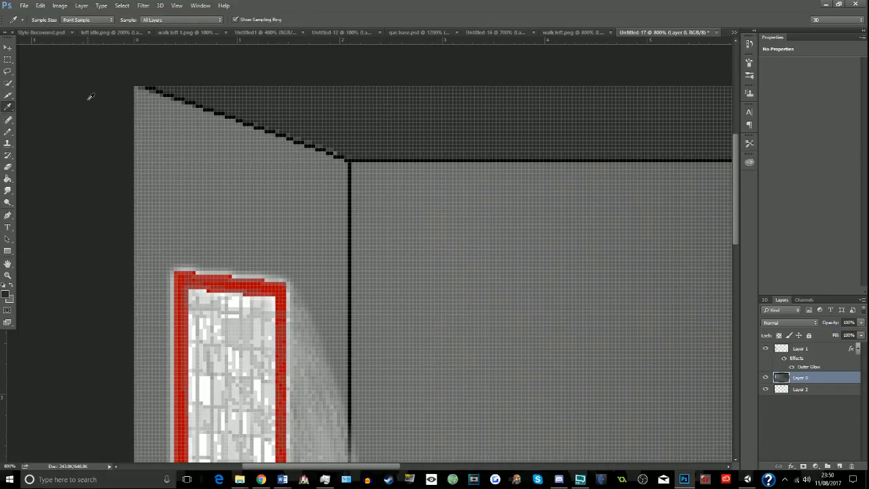
click(8, 131)
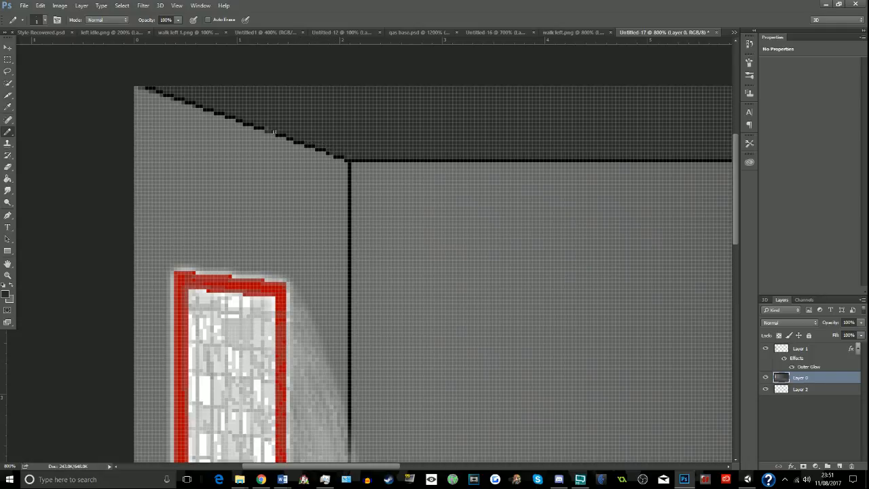
- Sample the black outline colour and pencil in the gap in the left wall's ceiling edge
key(i)
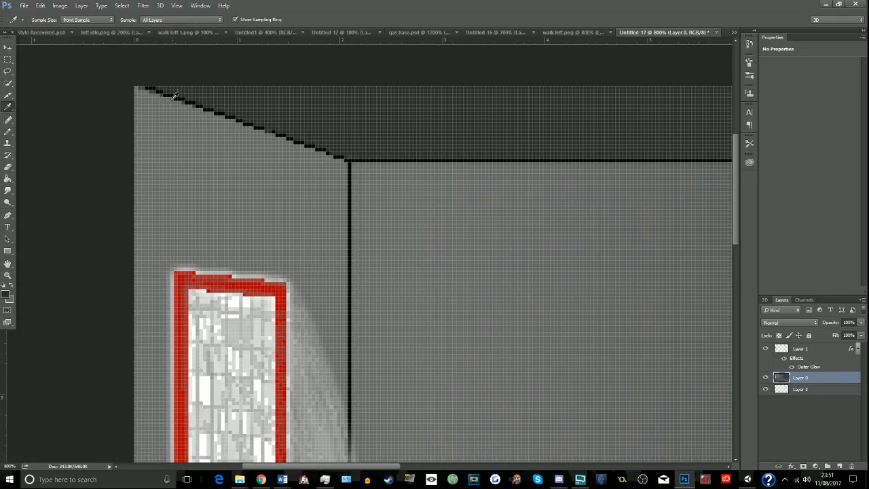
click(172, 94)
click(7, 132)
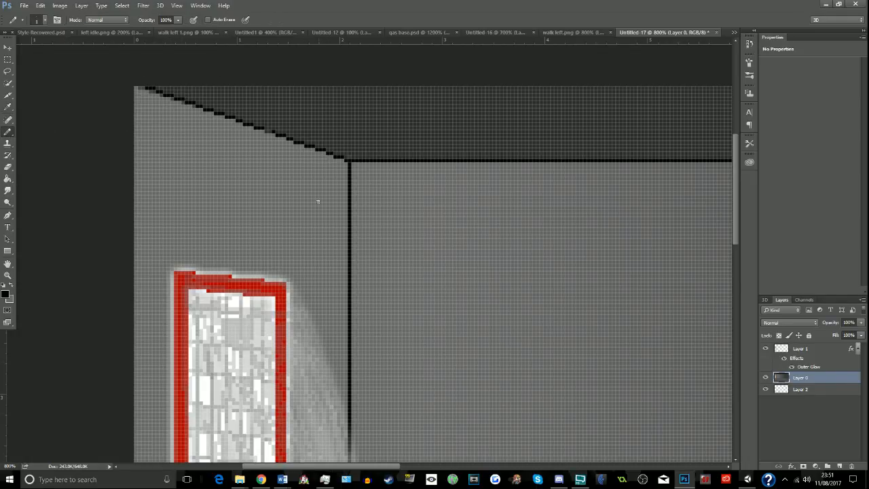
drag(267, 132, 271, 132)
- Hide Layer 1, which holds the window's glow and light beam, while viewing the whole room
click(8, 275)
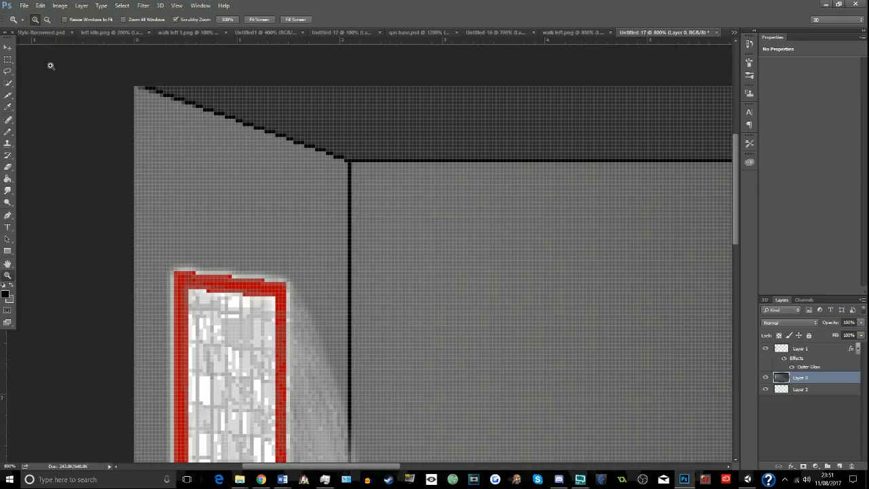
alt+click(471, 262)
alt+click(466, 262)
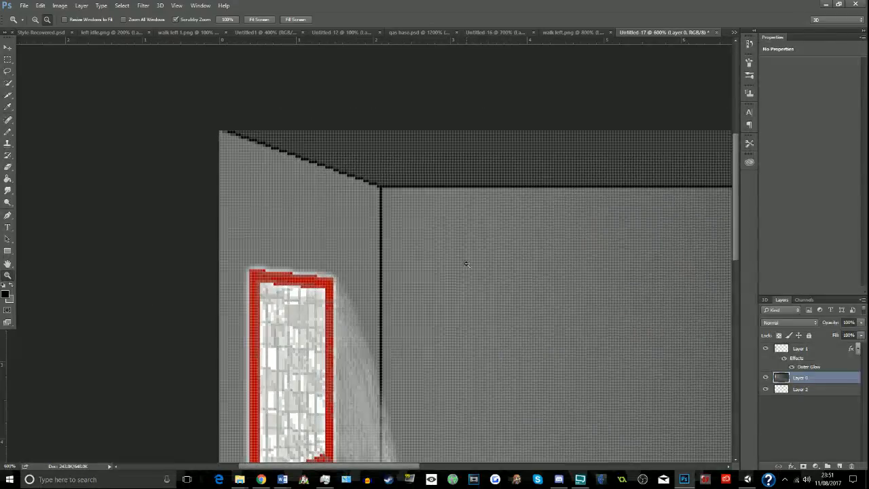
alt+click(464, 262)
alt+click(466, 263)
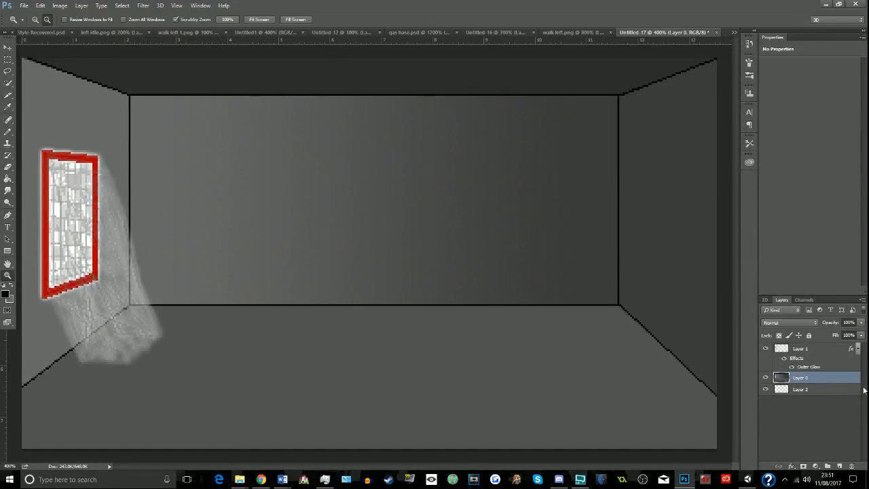
click(766, 349)
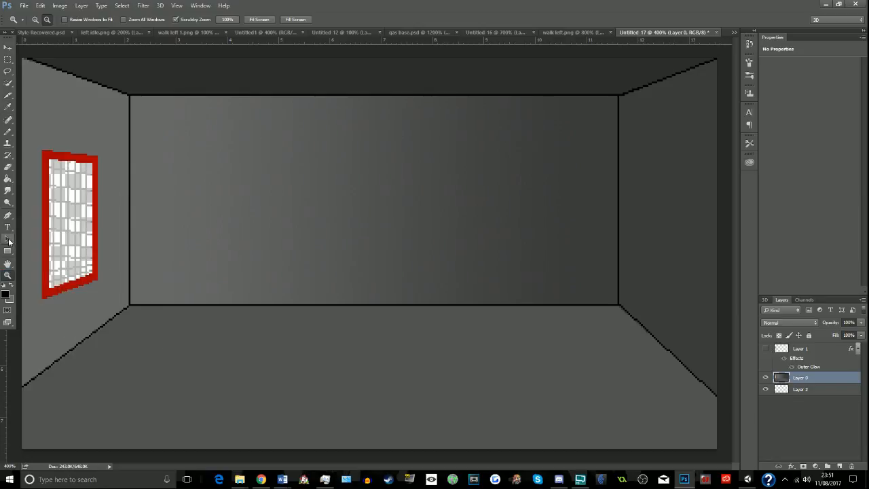
- Set the foreground colour to pure green (00ff00) and try a Paint Bucket fill on the floor, undoing the fill
click(4, 293)
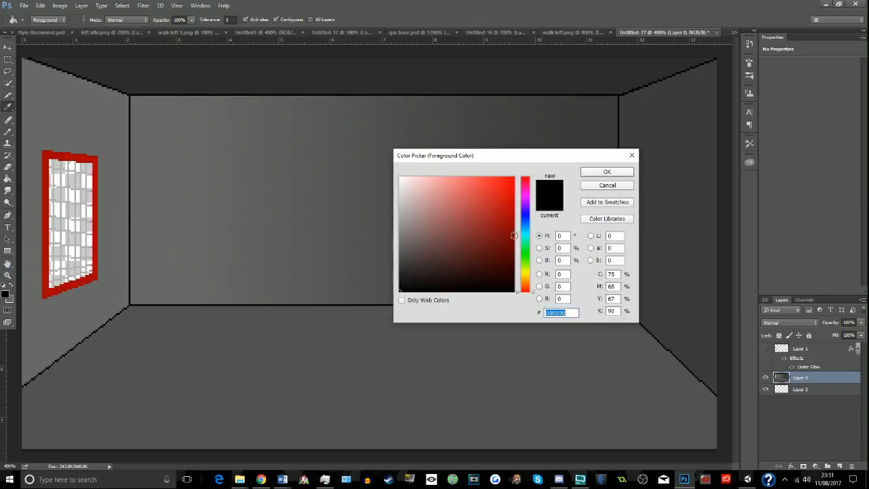
click(526, 259)
drag(529, 261, 528, 255)
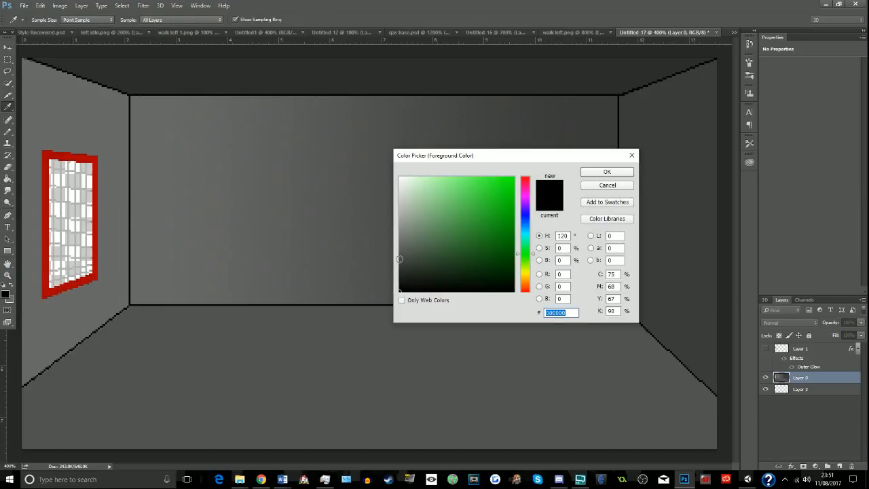
drag(399, 259, 409, 250)
click(513, 197)
click(607, 172)
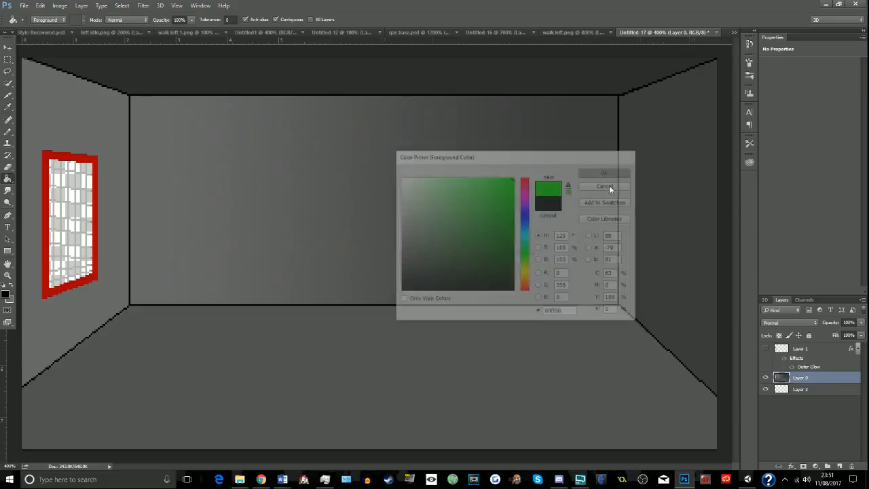
click(326, 376)
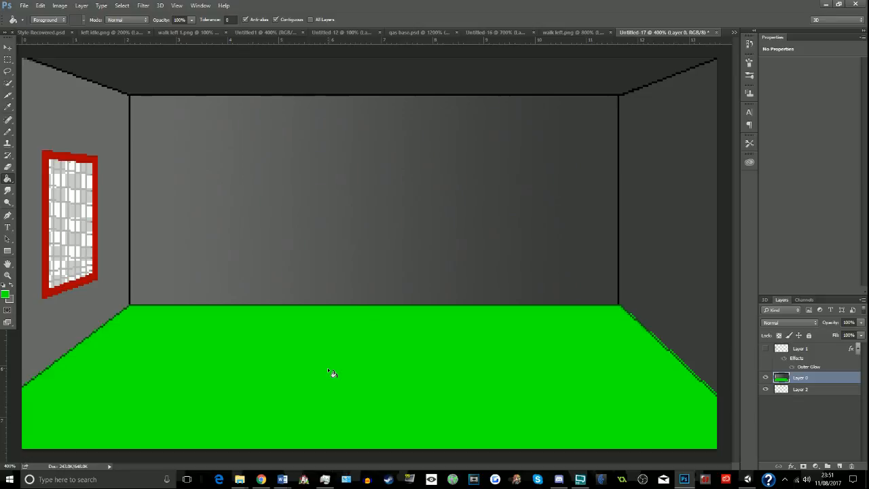
key(ctrl+z)
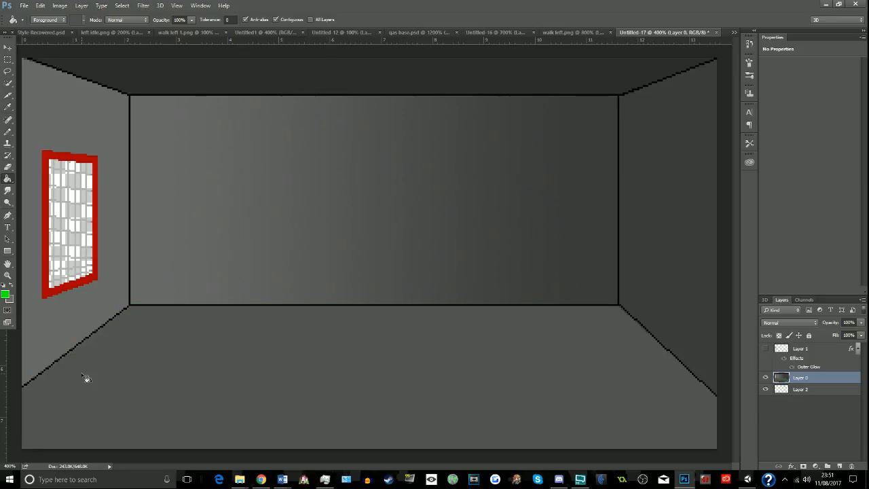
- Draw straight green pencil lines on the floor just inside the black edges of the left and back walls
click(9, 131)
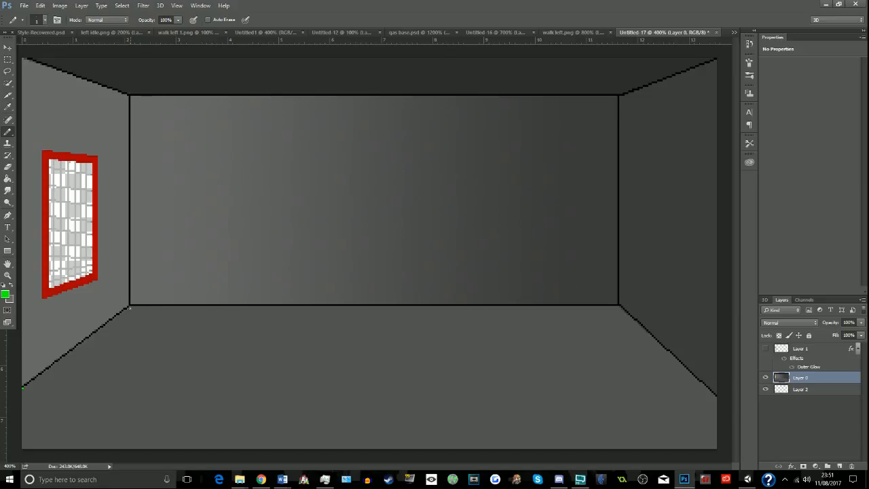
shift+click(131, 308)
shift+click(621, 308)
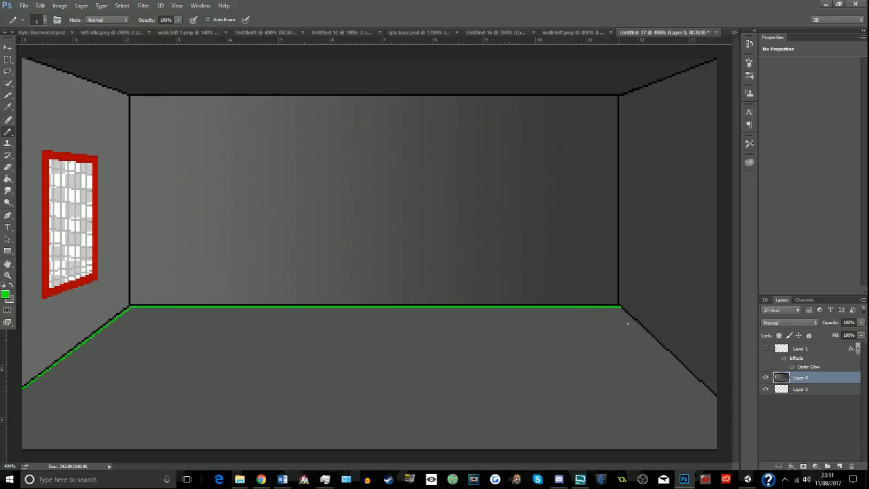
- Draw a straight green pencil line on the floor along the right wall's black edge, undoing the misplaced strokes
shift+click(716, 399)
key(ctrl+z)
shift+click(618, 308)
key(ctrl+z)
shift+click(717, 397)
key(ctrl+z)
shift+click(717, 397)
- Fill the grey pixels between the green and black lines along the right wall's floor edge with green pencil
click(7, 275)
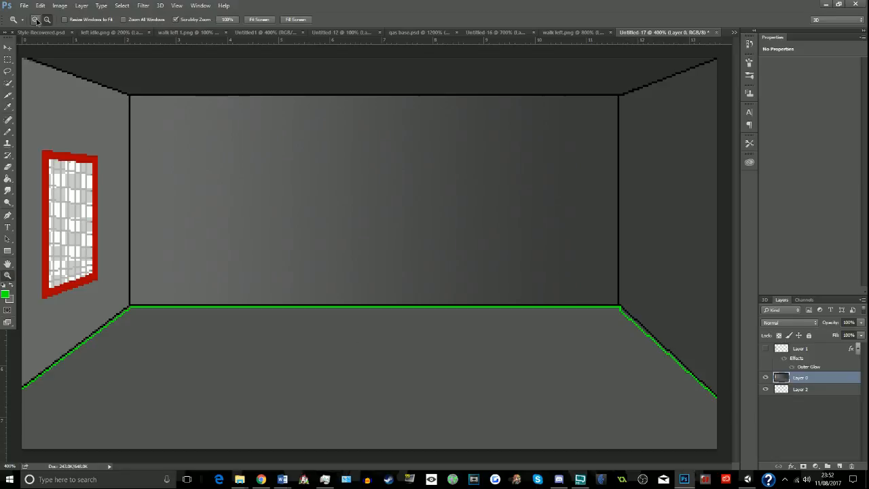
drag(718, 380, 712, 382)
click(8, 108)
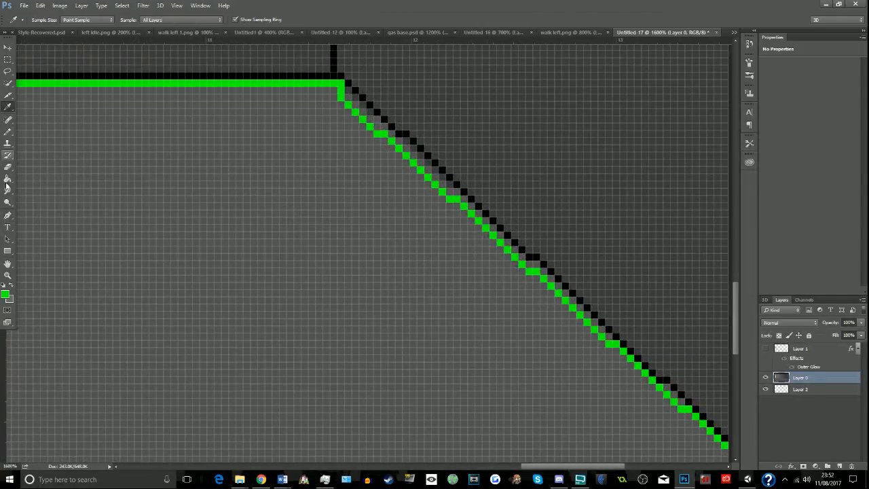
click(8, 131)
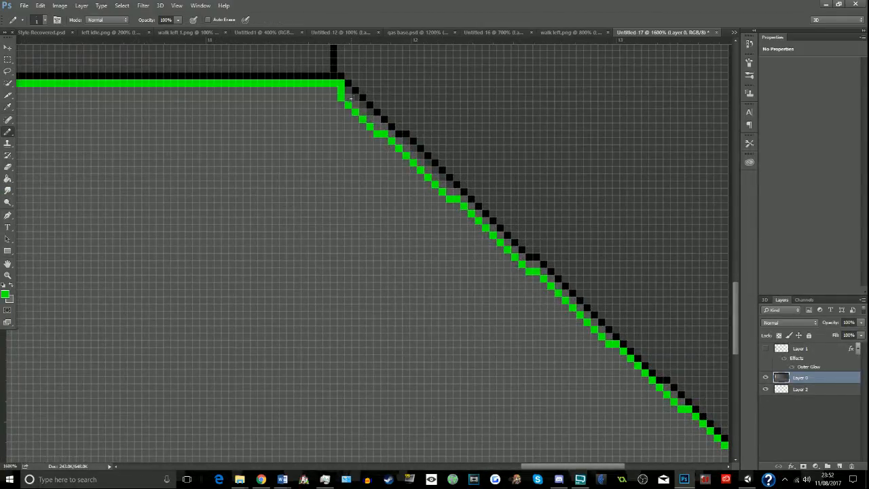
mouse_move(348, 100)
mouse_down()
mouse_move(412, 146)
mouse_move(455, 193)
mouse_up()
shift+click(515, 251)
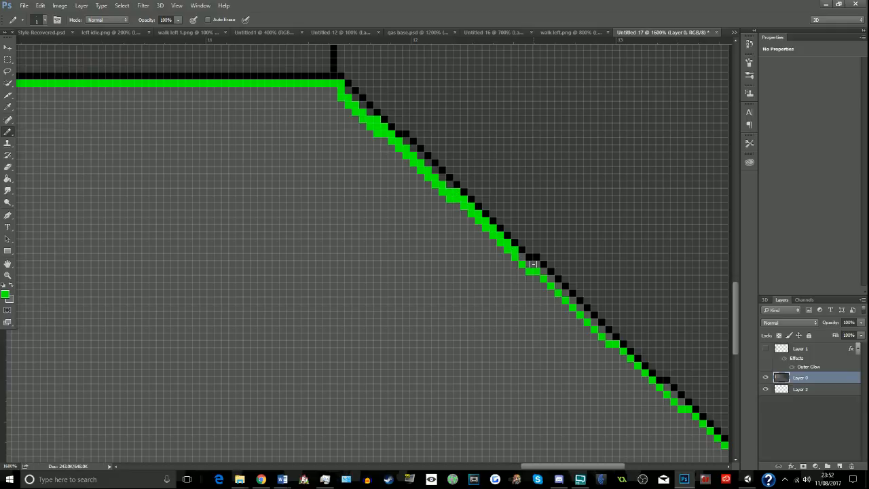
shift+click(536, 266)
shift+click(611, 338)
click(667, 387)
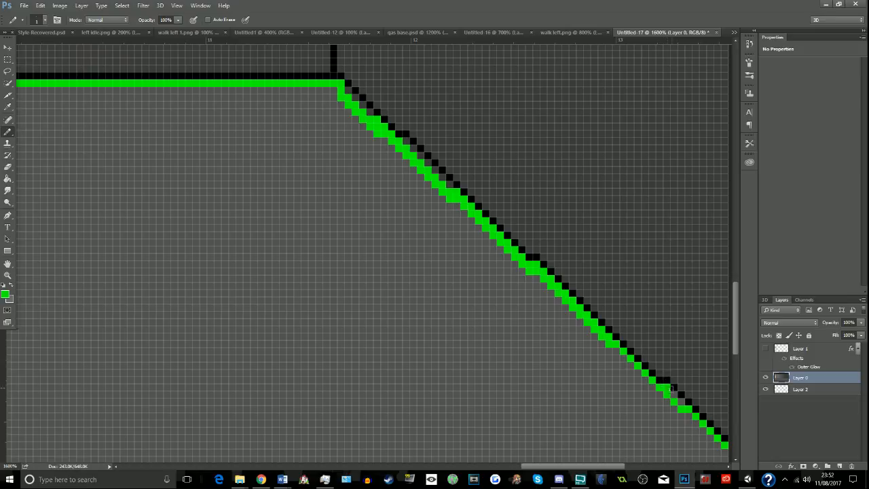
shift+click(682, 402)
- Fill the floor inside the green border with green using the Paint Bucket
scroll(614, 421, down, 1)
drag(623, 468, 490, 468)
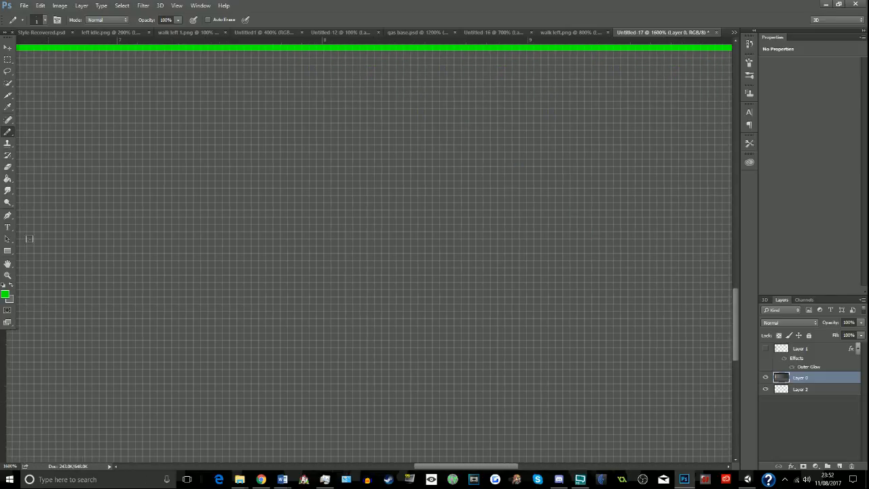
click(8, 190)
click(9, 180)
click(210, 174)
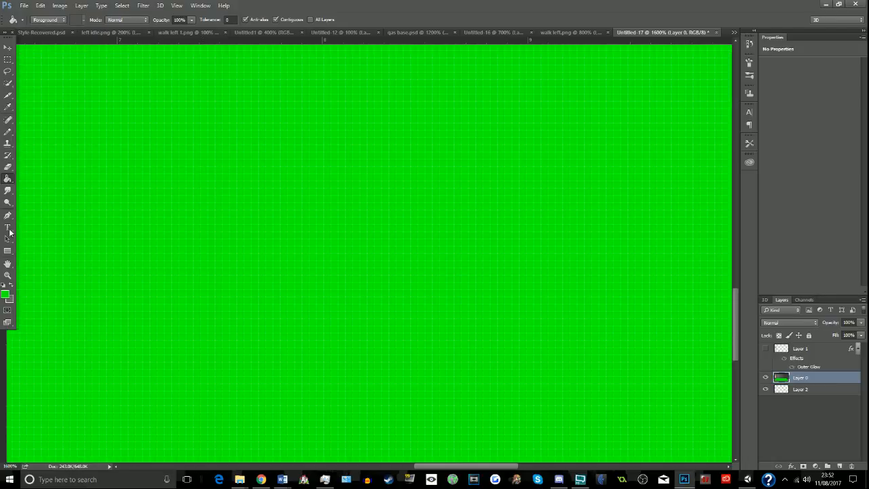
- Sample the left wall's lighter grey, followed by the right wall's dark grey, as the foreground colour
click(8, 202)
click(7, 275)
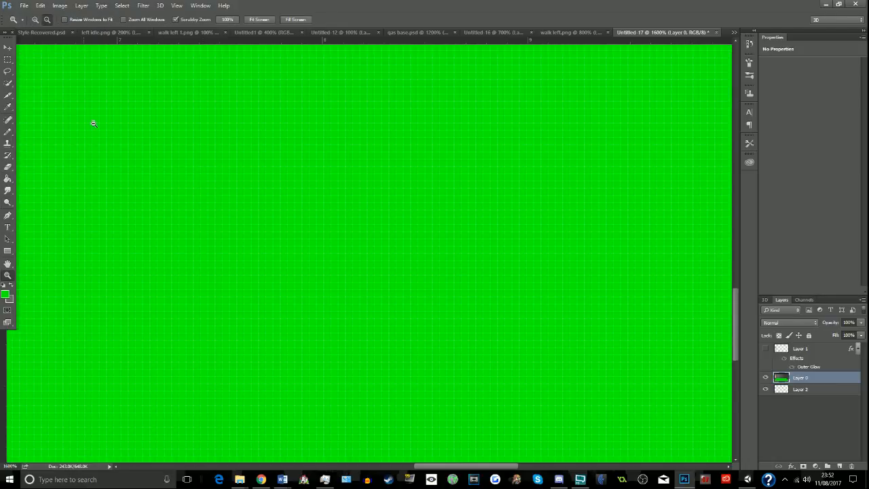
alt+click(122, 186)
alt+click(124, 186)
alt+click(123, 185)
alt+click(123, 184)
alt+click(123, 180)
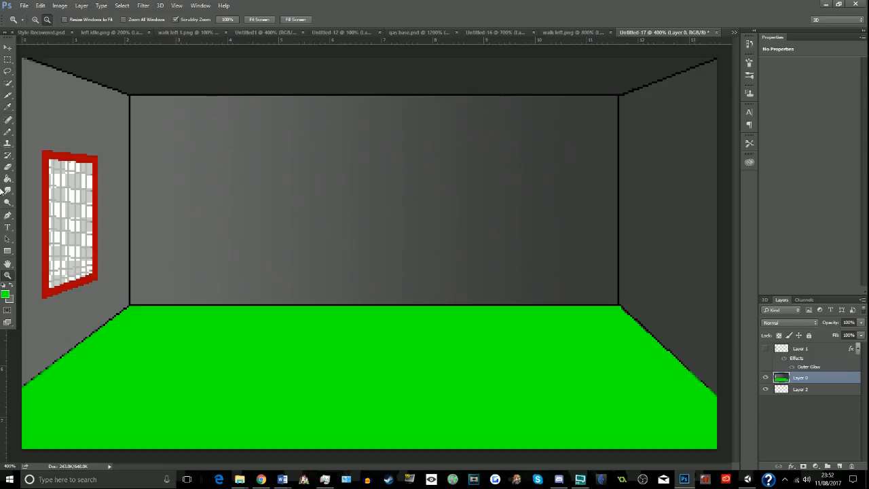
click(7, 107)
click(53, 115)
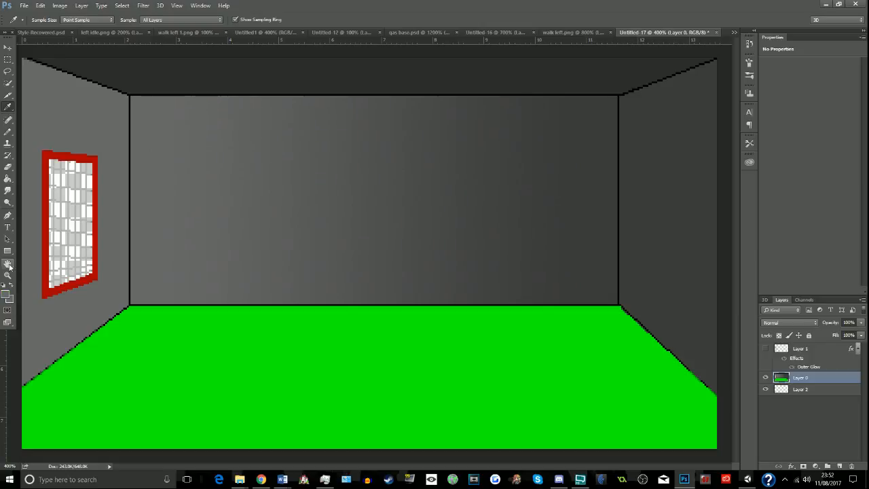
click(706, 203)
- Select the whole floor with Color Range by sampling its green
click(123, 6)
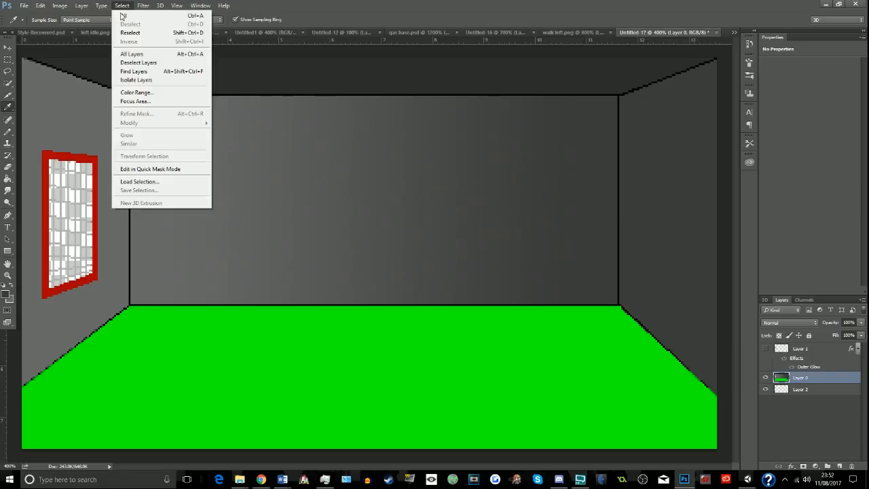
click(134, 92)
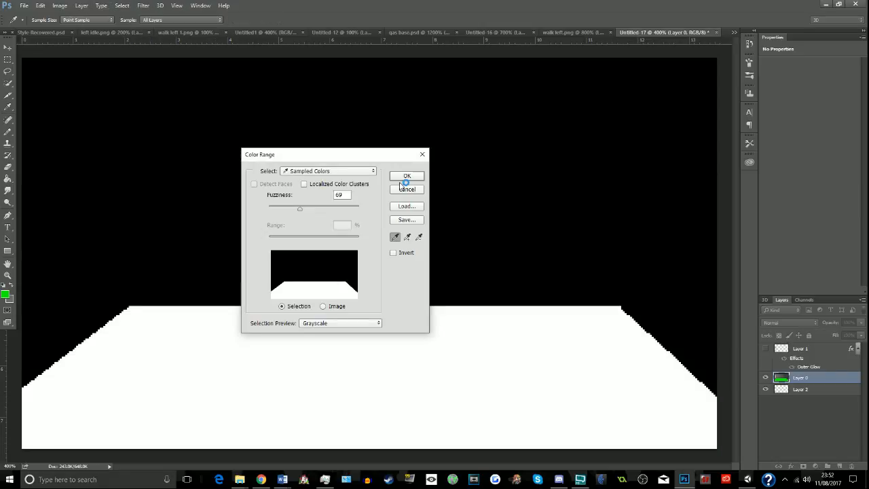
click(405, 178)
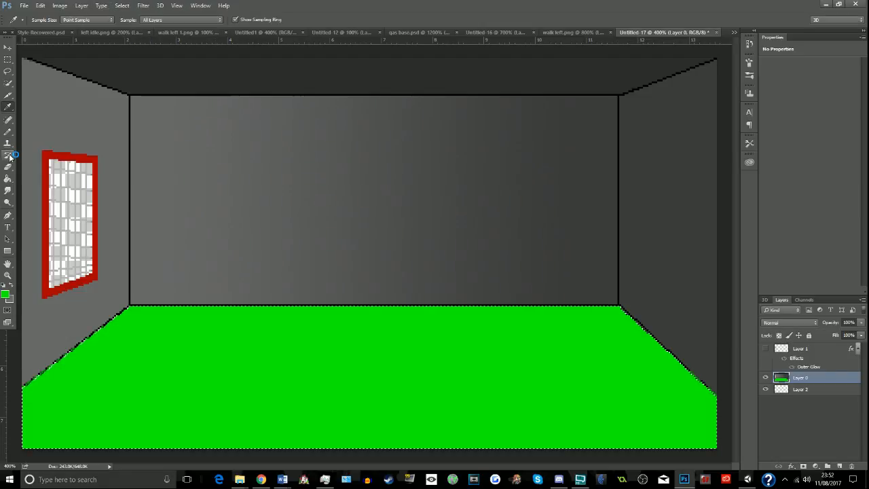
- Apply a linear foreground-to-background gradient with the Gradient tool across the selected floor, from the left wall towards the right wall
right_click(7, 179)
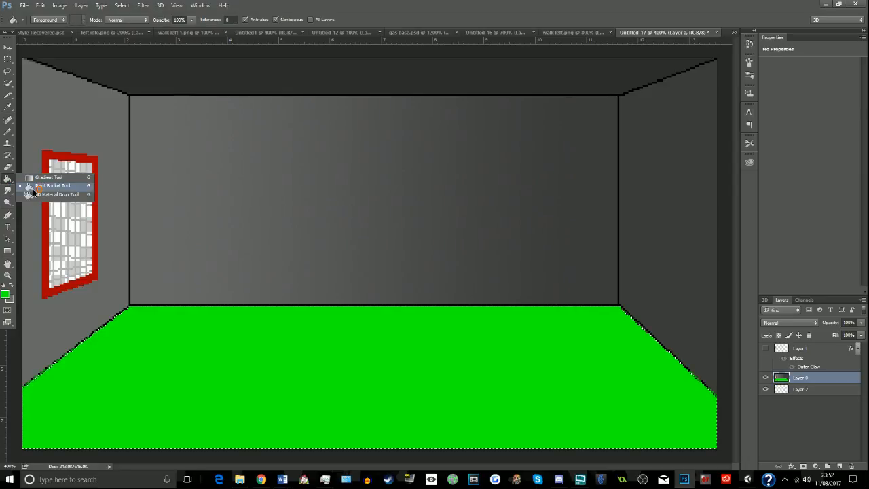
click(48, 176)
drag(94, 361, 626, 356)
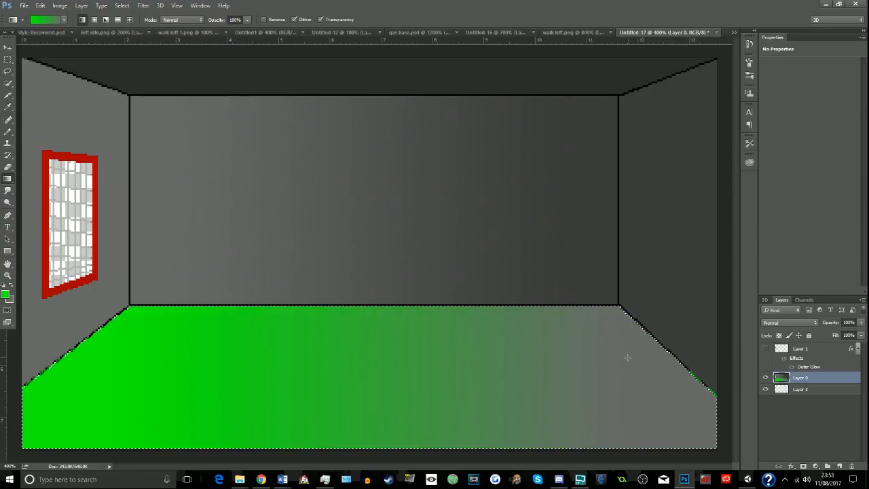
- Undo the green floor gradient and sample the right wall's dark grey as the foreground colour
key(ctrl+z)
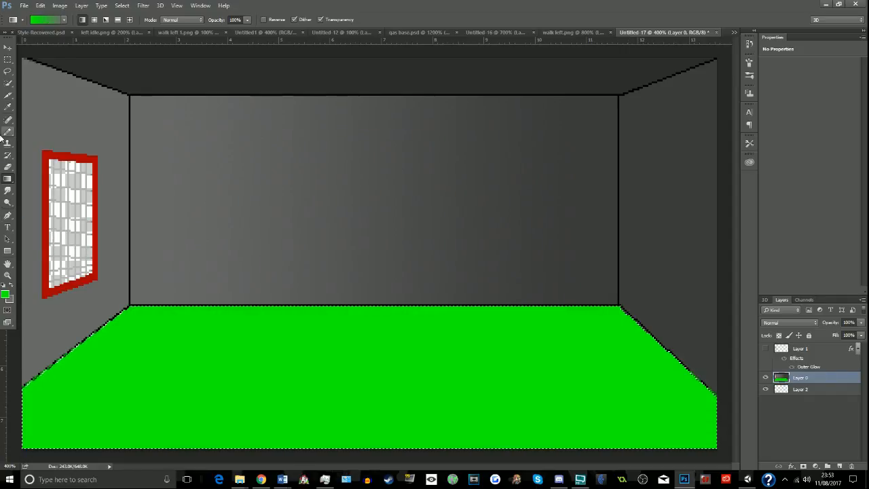
click(7, 106)
click(691, 265)
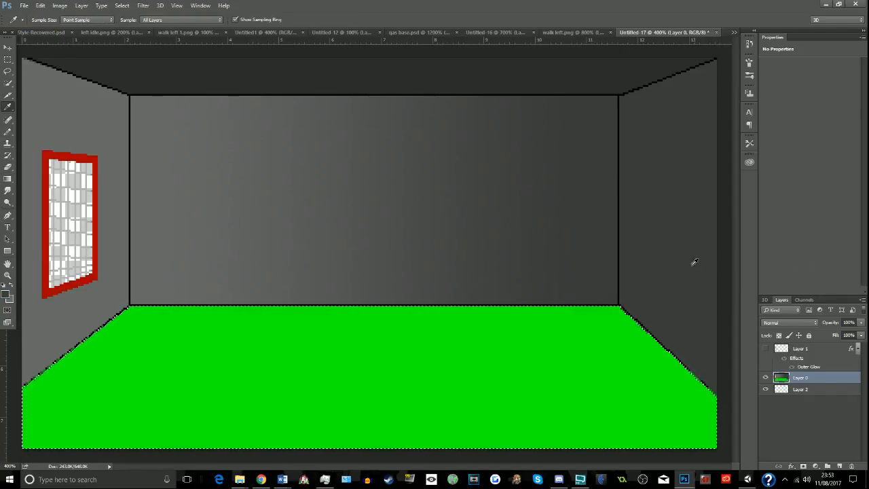
- Apply a linear gradient across the selected floor from the right wall towards the left wall, and deselect the floor
click(7, 179)
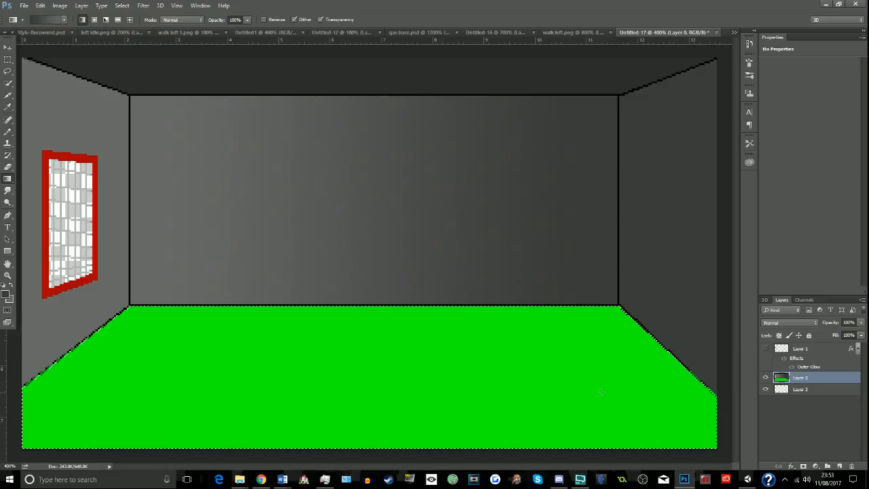
drag(602, 363, 204, 363)
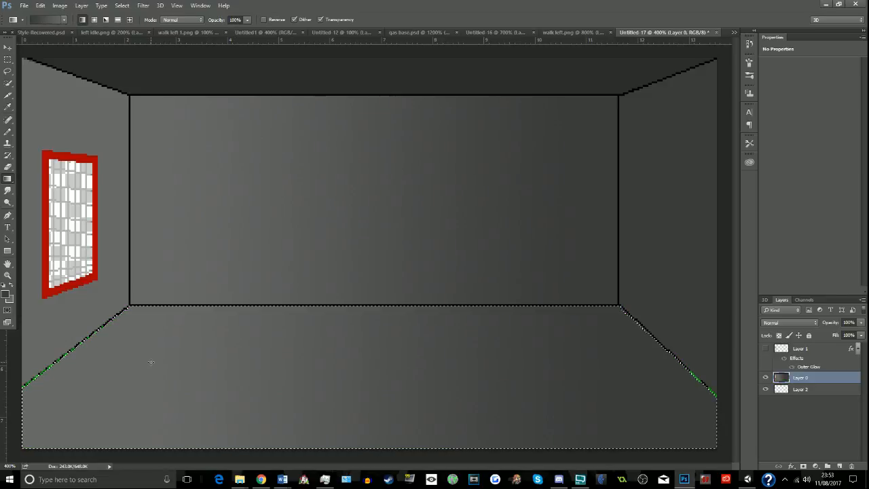
click(7, 60)
click(217, 93)
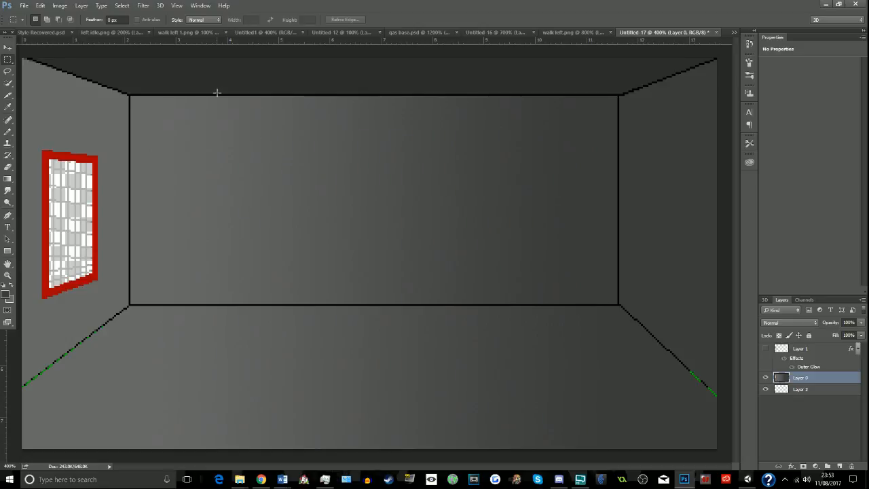
- Sample the left wall's grey and paint over the green pixels along the left wall's floor edge with the Pencil
click(11, 140)
key(b)
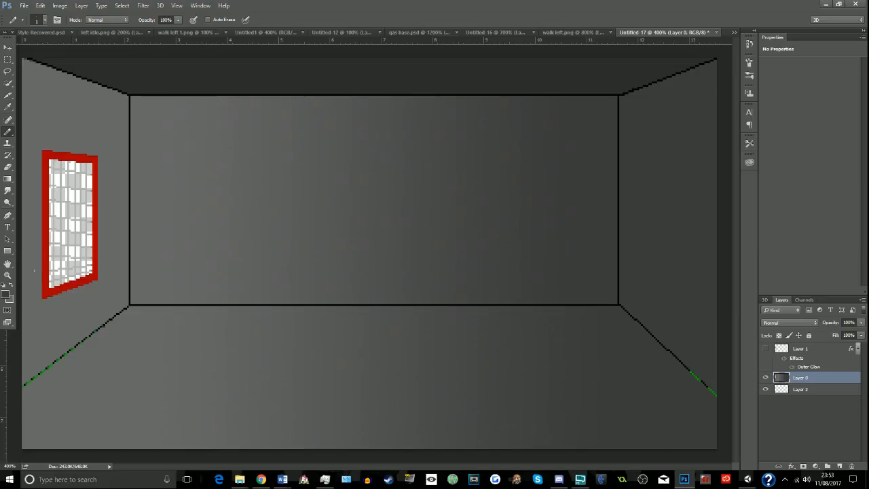
click(8, 107)
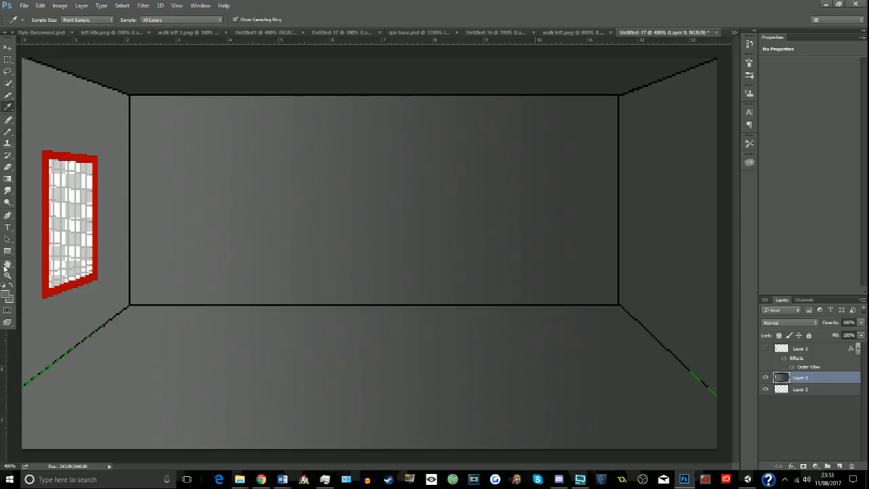
click(8, 274)
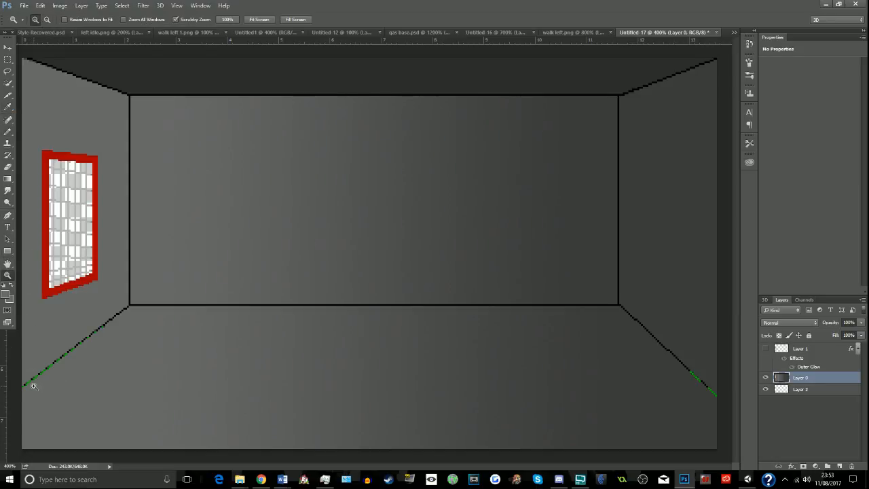
click(29, 390)
click(29, 390)
click(29, 390)
click(29, 390)
click(29, 390)
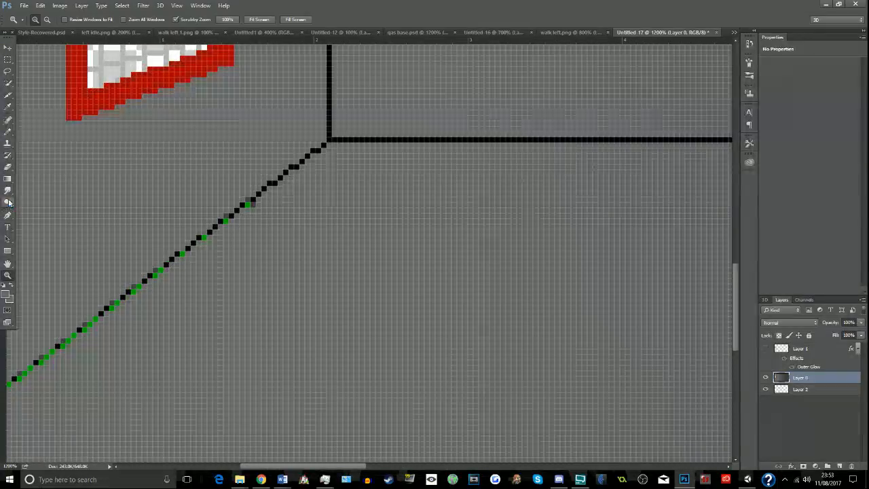
click(8, 132)
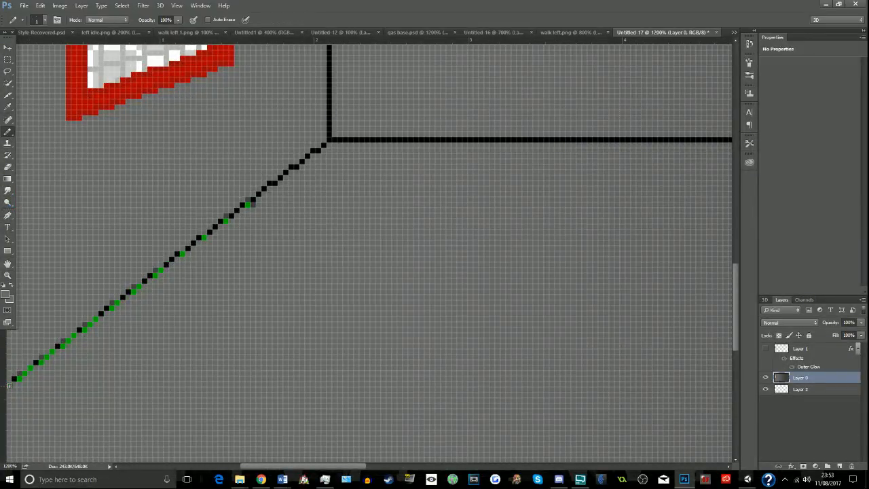
shift+click(249, 205)
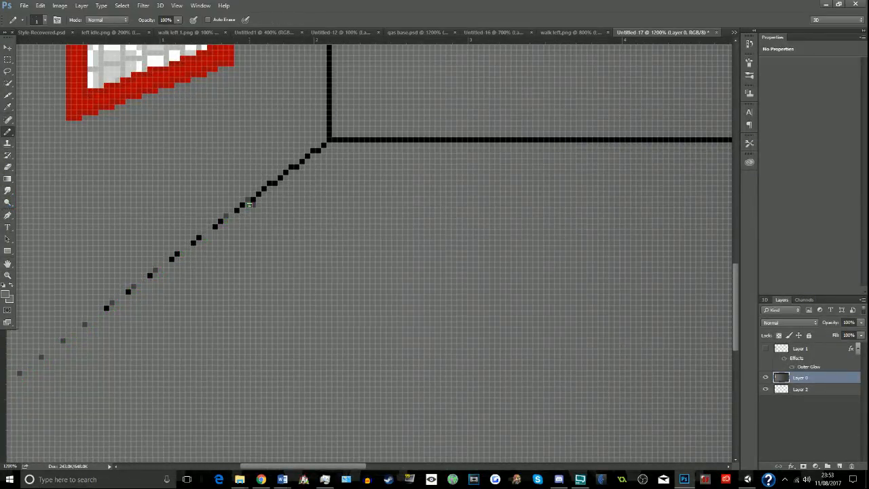
- Sample the outline's black and redraw the diagonal edge between the left wall and the floor with the Pencil
click(8, 107)
click(319, 148)
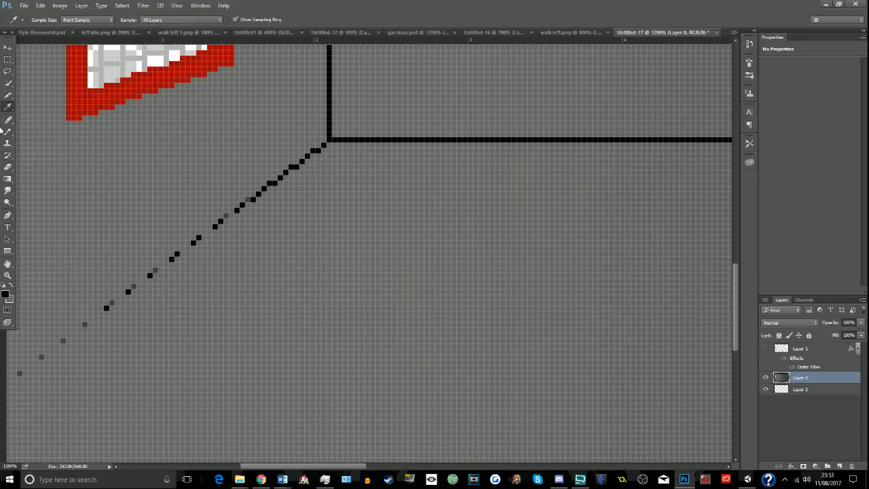
click(8, 132)
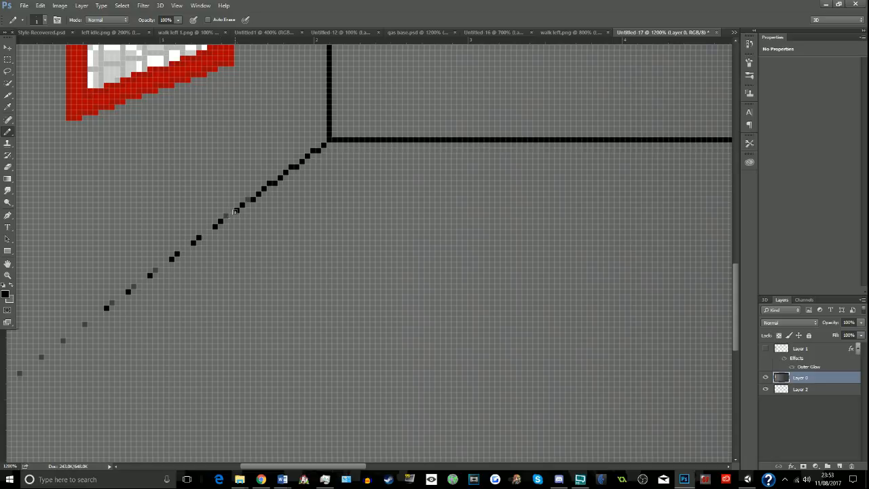
shift+click(8, 382)
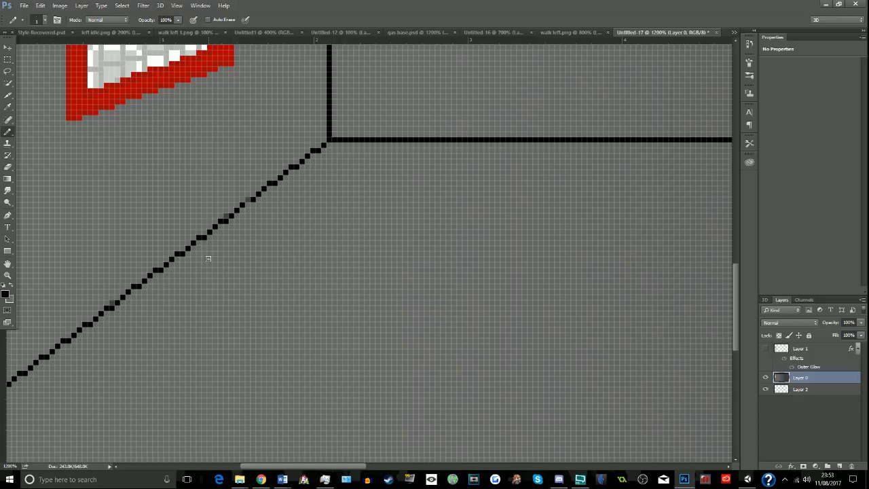
- Sample the left wall's grey and darken the foreground colour to 4a4a4a
click(8, 275)
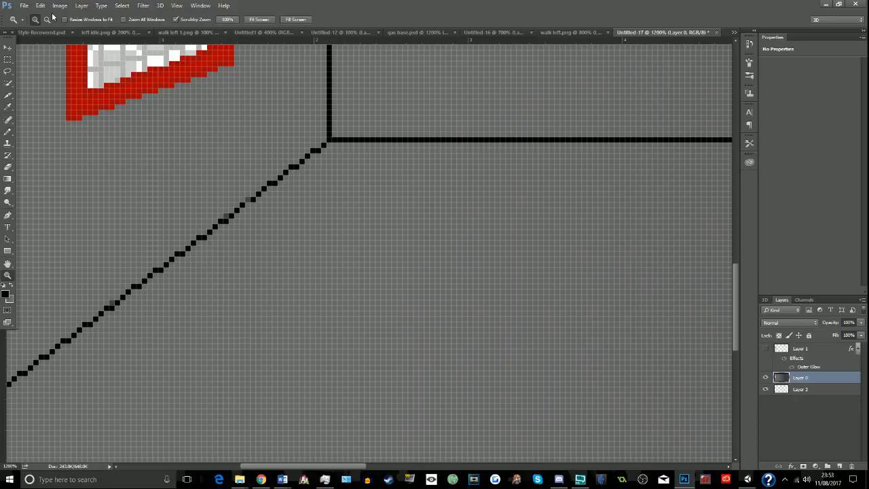
click(47, 19)
click(249, 184)
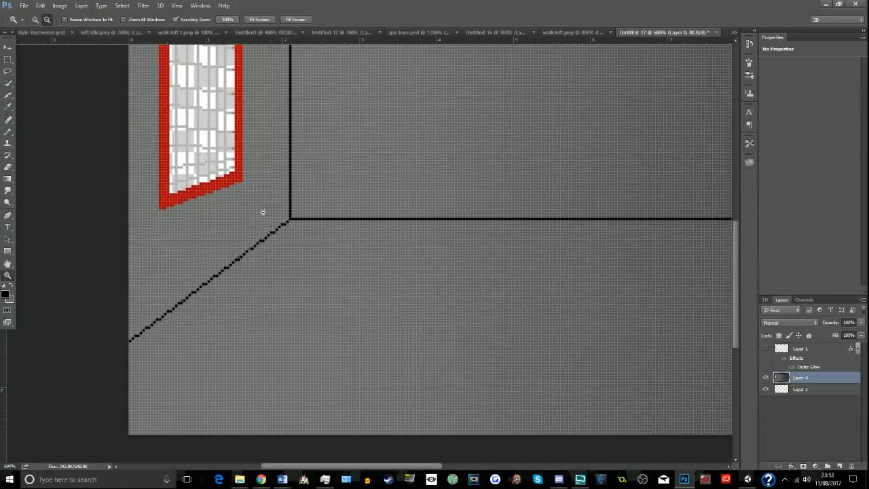
scroll(264, 213, up, 1)
click(8, 133)
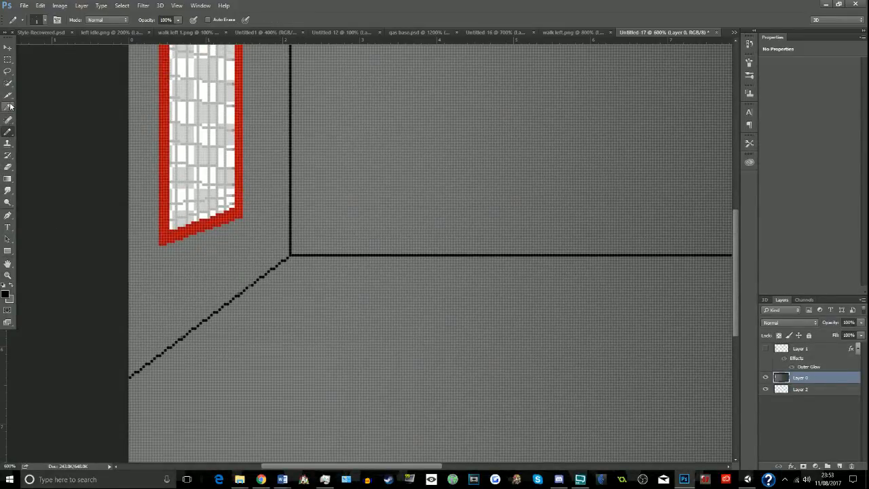
click(7, 107)
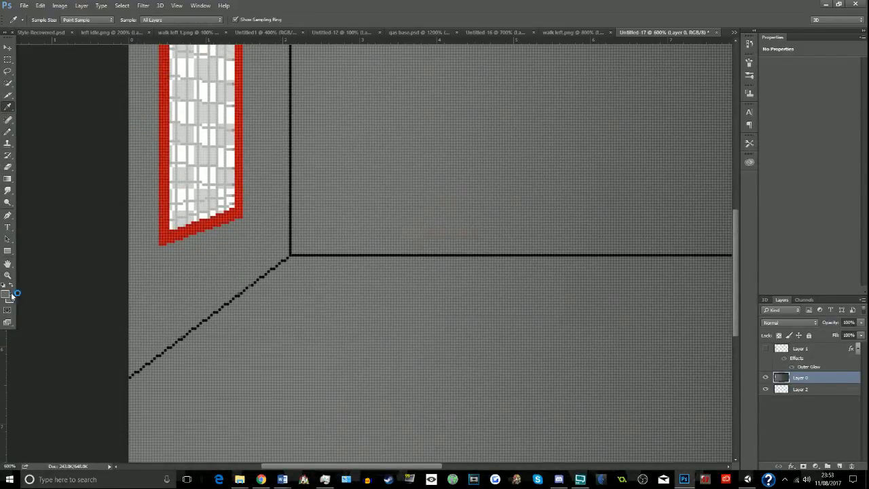
click(5, 293)
click(362, 232)
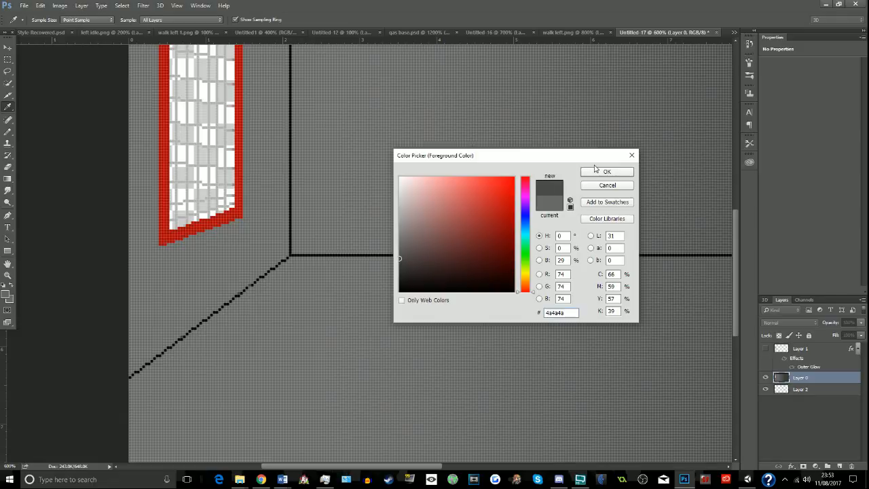
click(597, 171)
- Draw a dark grey shadow with the Pencil along the underside of the red window frame
click(7, 133)
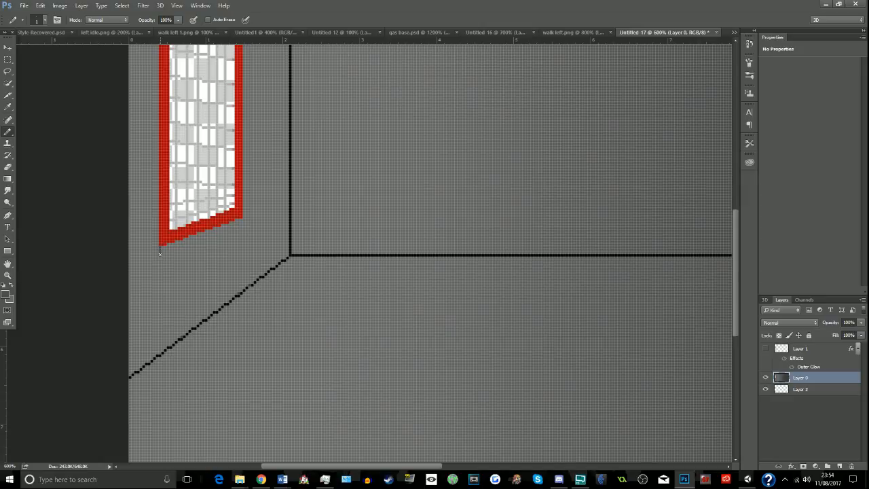
shift+click(242, 225)
key(ctrl+z)
shift+click(161, 252)
shift+click(238, 219)
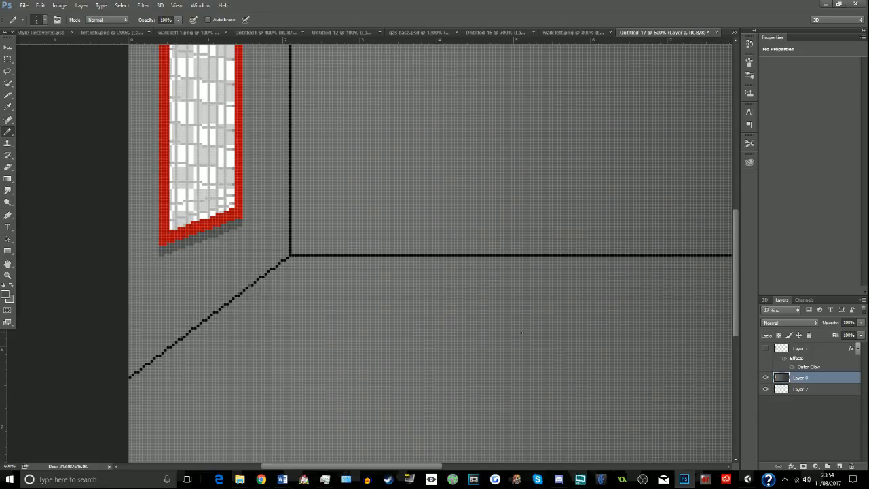
- Show Layer 1 with the light falling from the window over the whole room
click(766, 349)
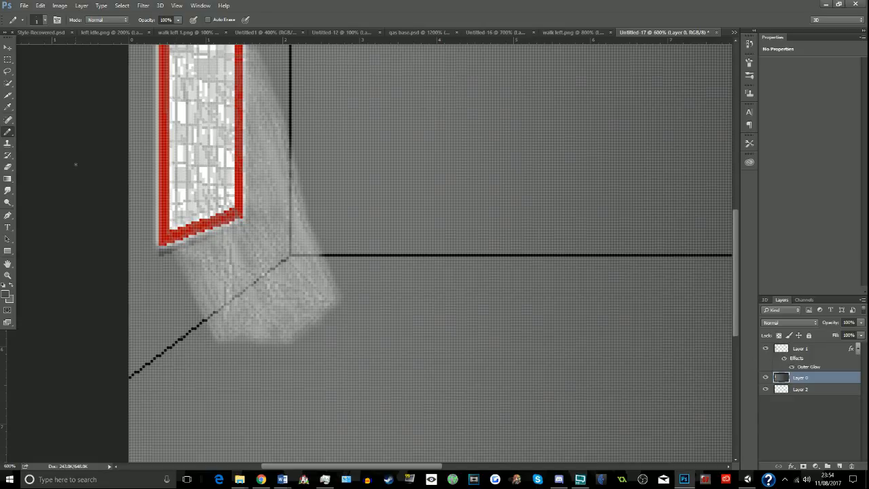
click(7, 275)
alt+click(221, 165)
alt+click(221, 165)
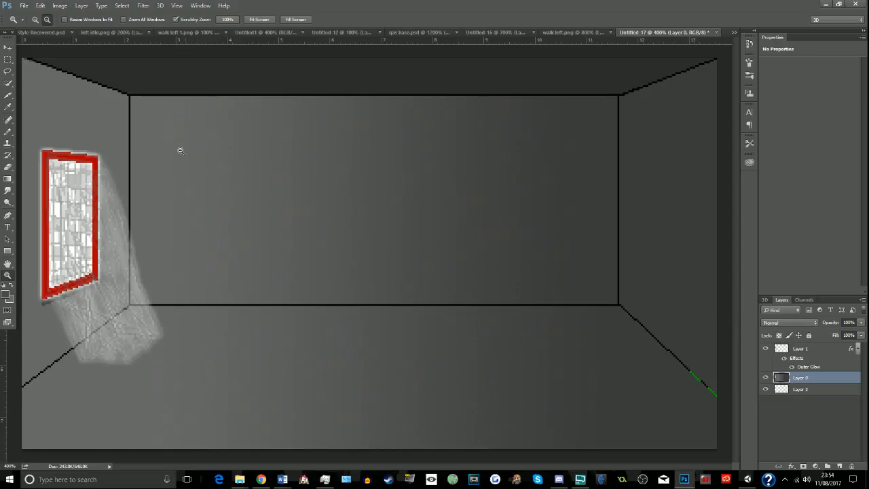
- Sample the outline's black and repaint the green pixels on the diagonal edge between the right wall and the floor
click(7, 107)
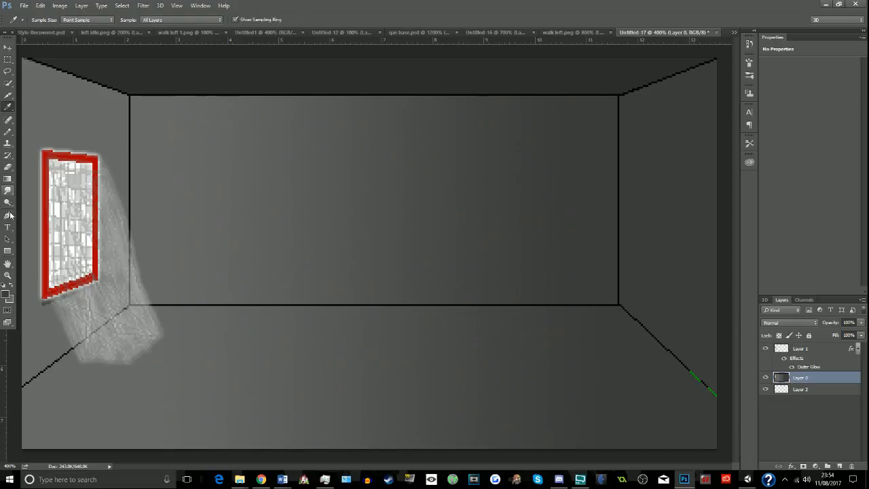
click(8, 275)
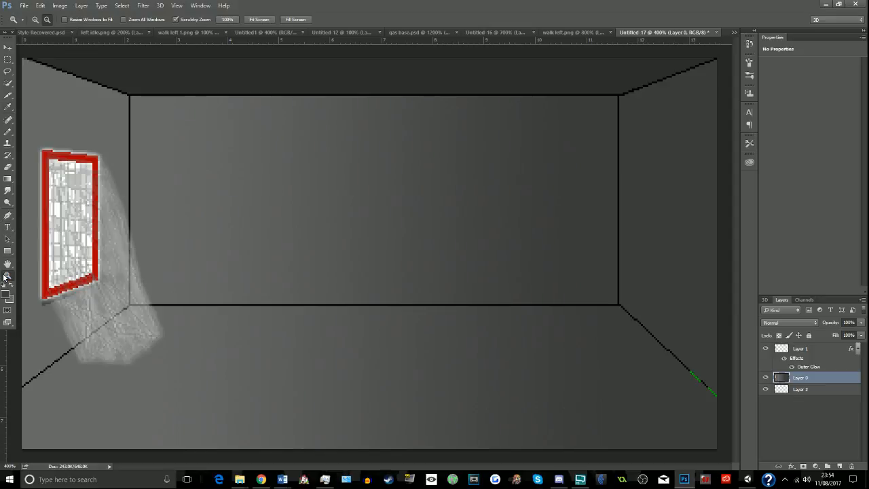
click(35, 19)
drag(722, 387, 714, 386)
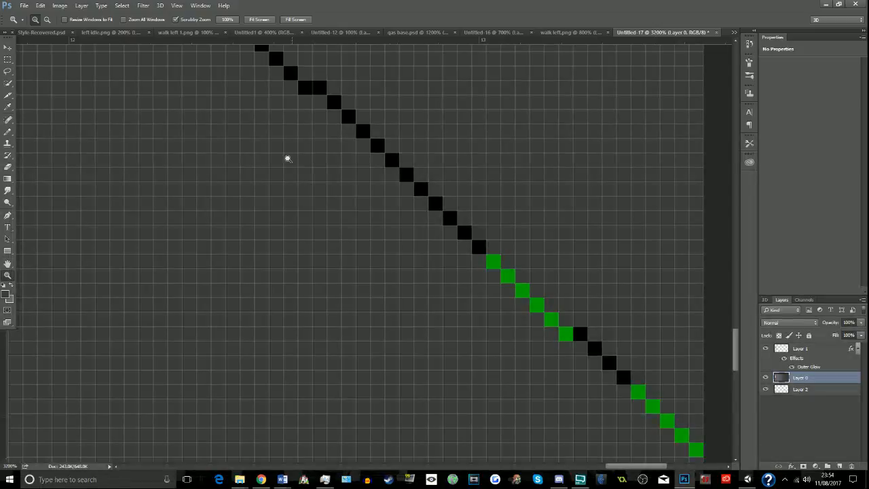
click(7, 109)
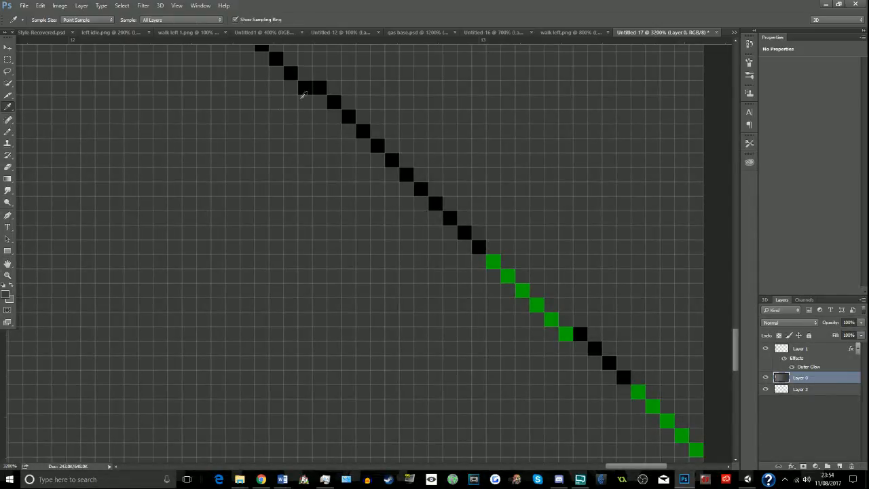
click(311, 85)
click(7, 132)
mouse_move(477, 249)
mouse_down()
mouse_move(479, 262)
mouse_move(494, 264)
mouse_move(696, 450)
mouse_up()
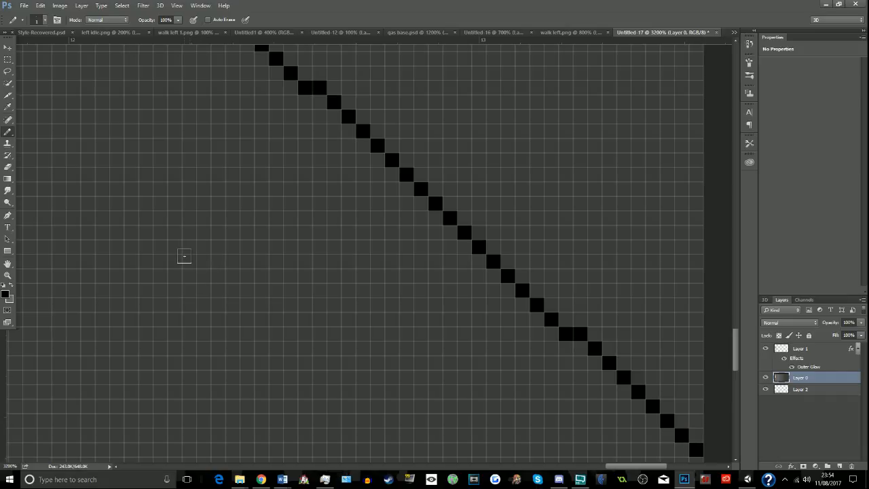
key(z)
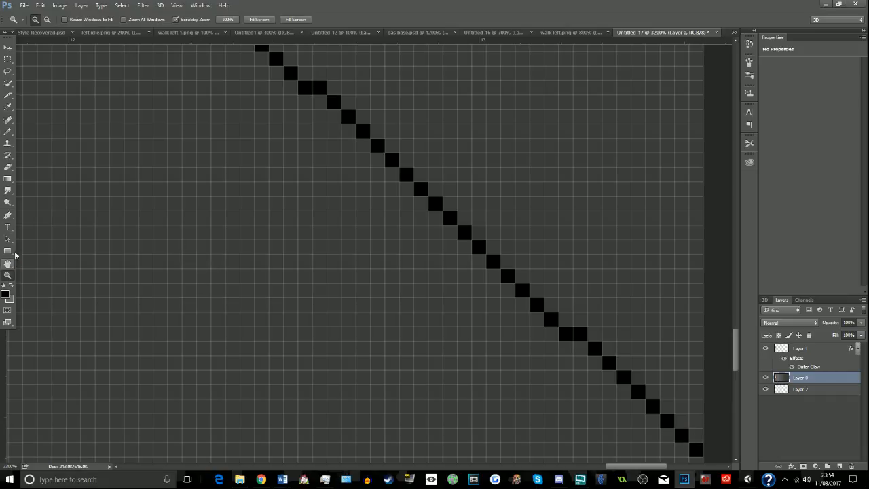
click(45, 21)
click(172, 223)
click(172, 224)
click(172, 223)
click(171, 223)
click(172, 223)
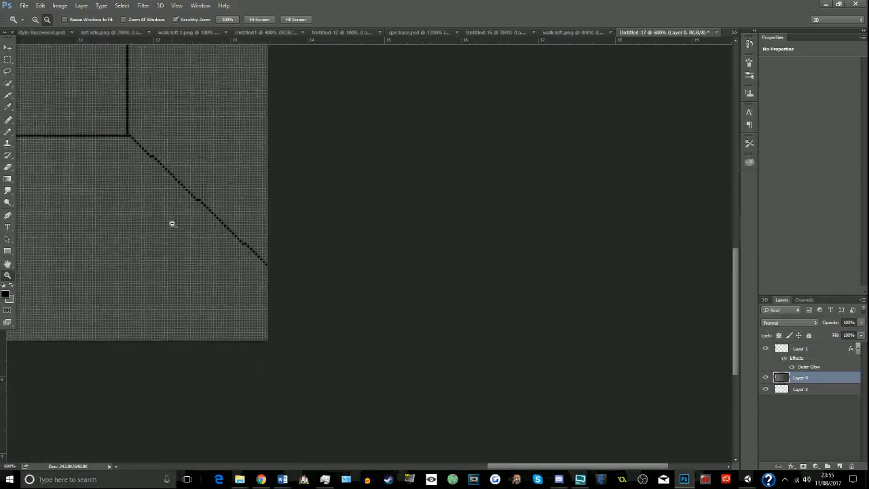
click(171, 223)
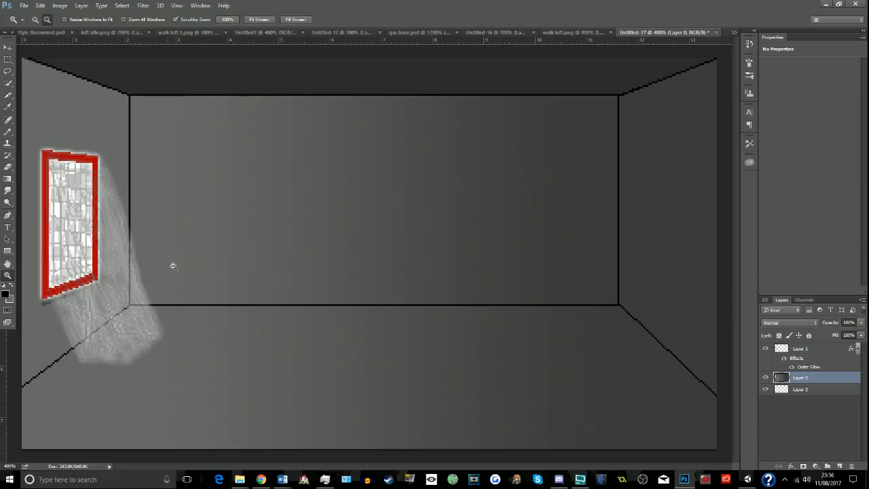
- Resize the room image to 1920 pixels wide with Nearest Neighbor (hard edges) resampling
key(ctrl+alt+i)
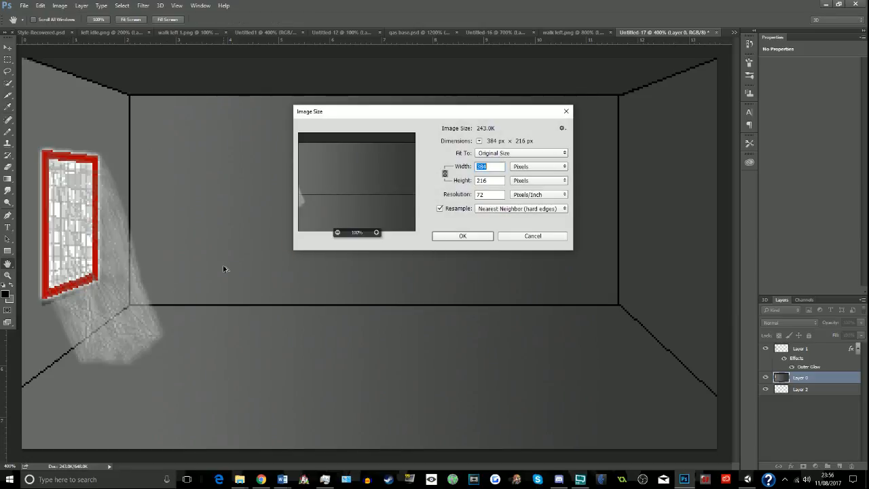
text(1920)
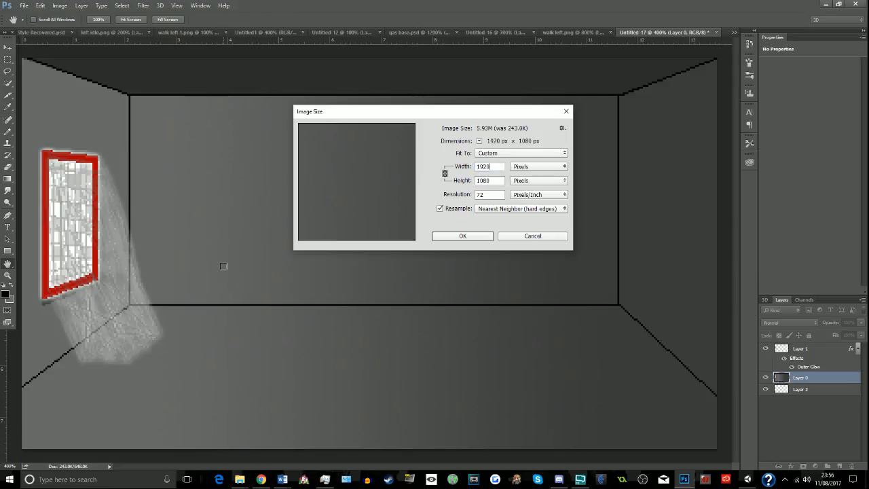
key(Return)
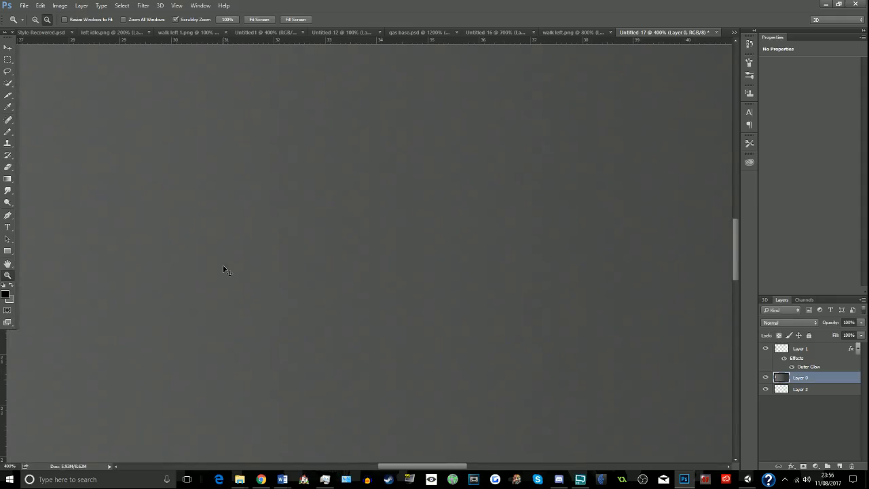
- Start saving the image and create and open a new folder named AmericaDecides in Documents
key(ctrl+s)
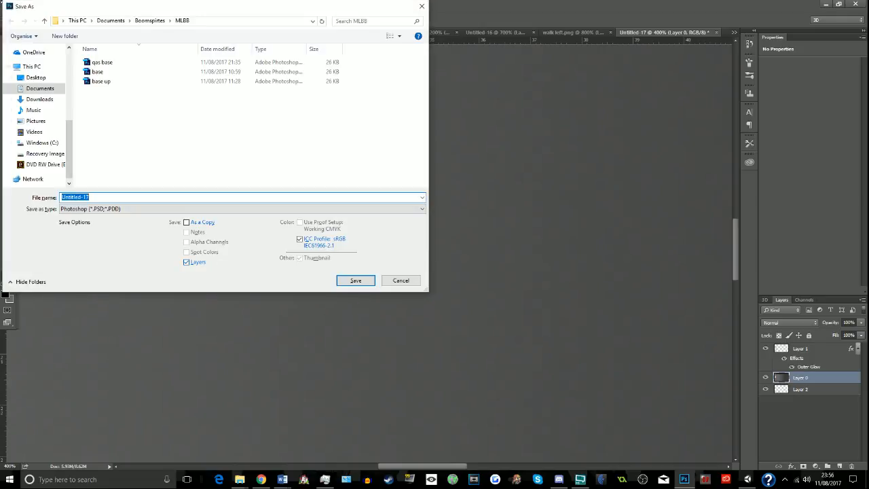
click(114, 23)
scroll(97, 182, up, 5)
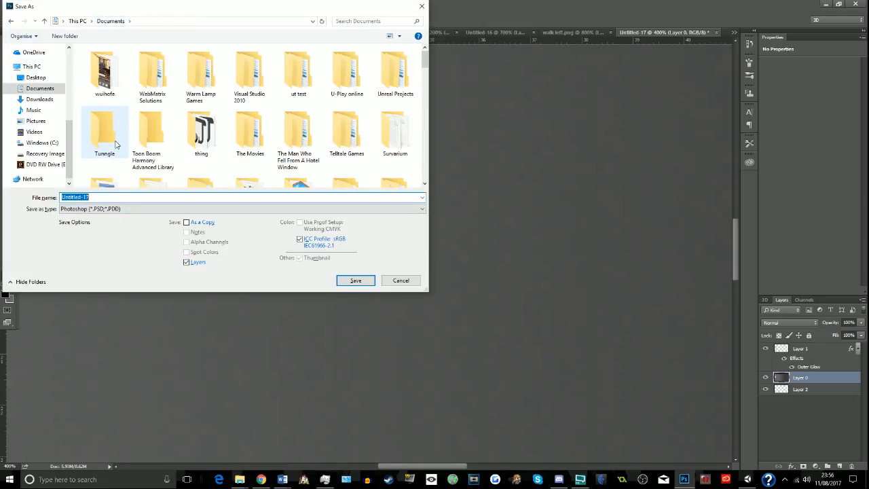
right_click(390, 45)
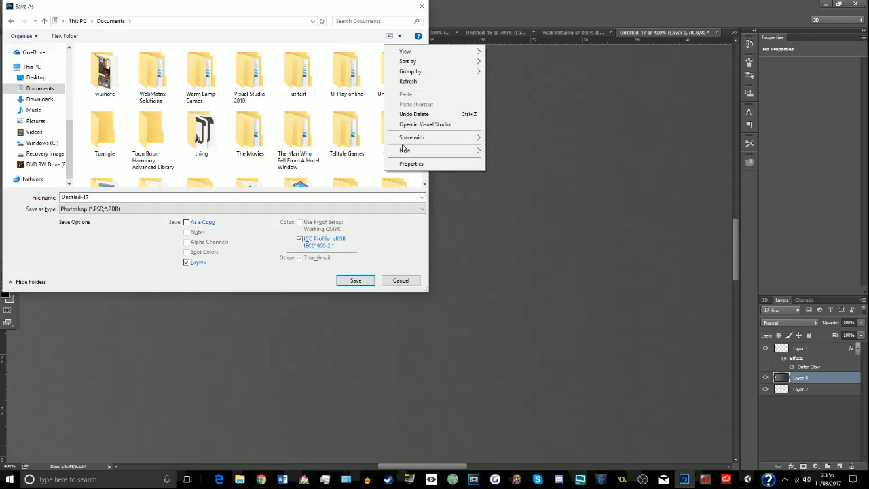
mouse_move(432, 151)
click(542, 151)
text(A)
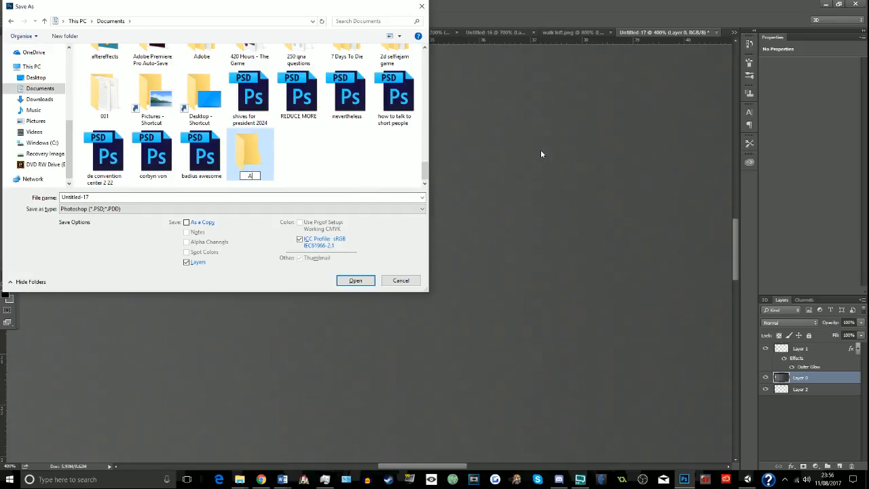
text(melricaDecides)
key(Return)
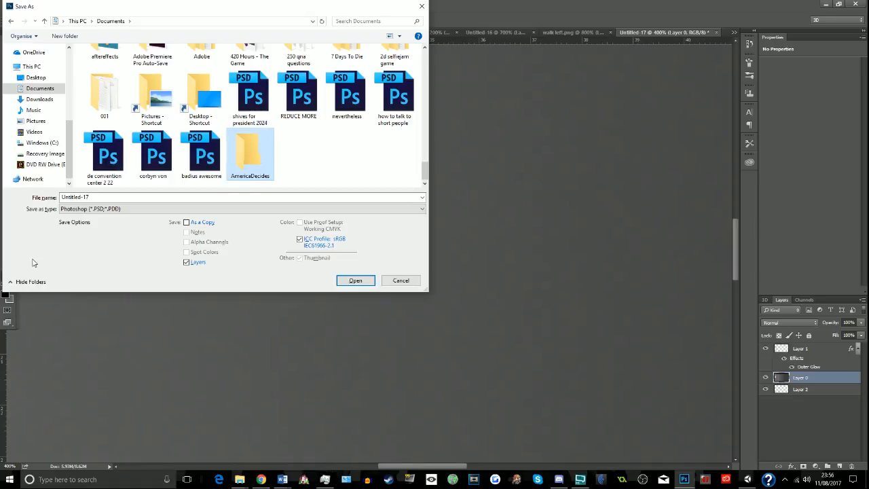
key(Return)
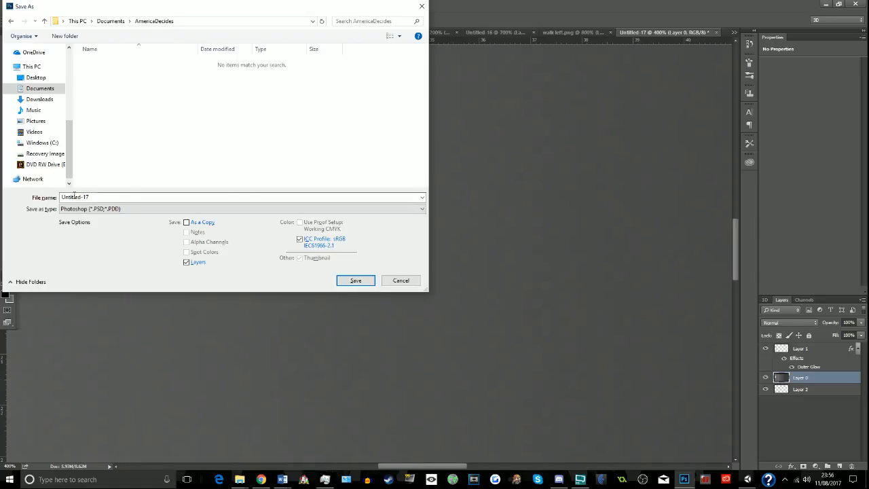
- Save the image as a PNG named demo background, keeping Smallest / Slow compression and no interlacing
click(82, 196)
text(A)
click(86, 210)
click(122, 323)
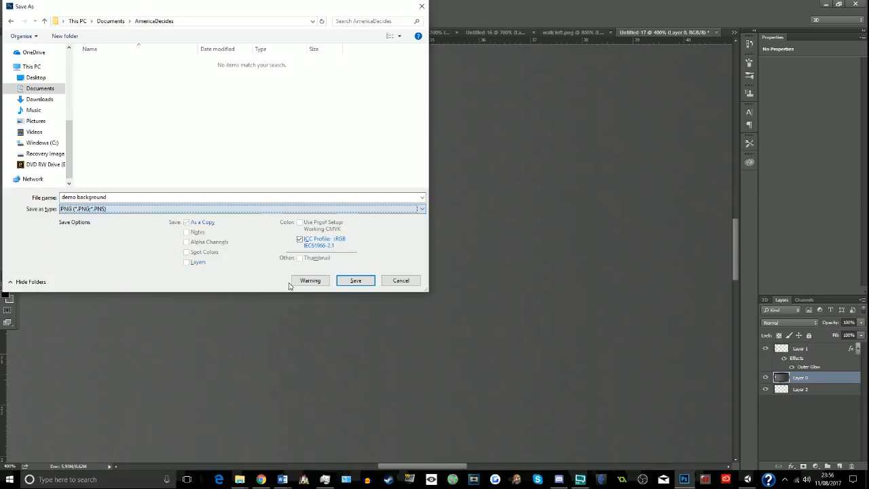
click(347, 279)
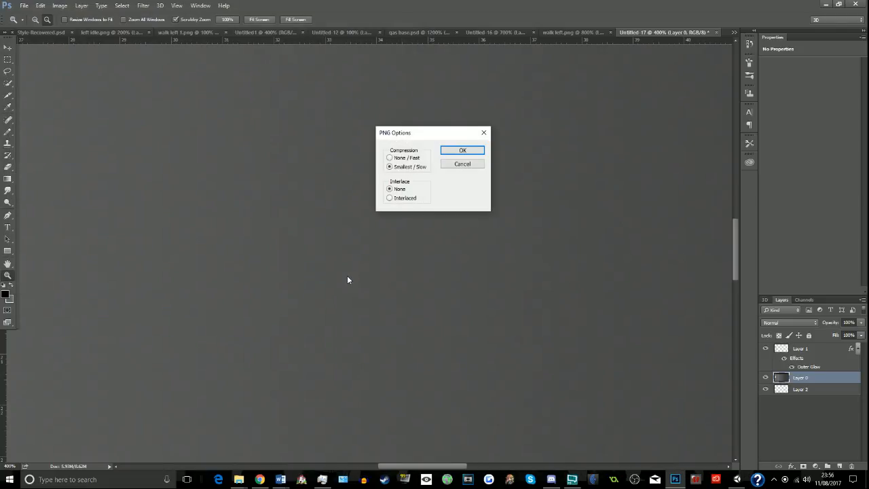
key(Return)
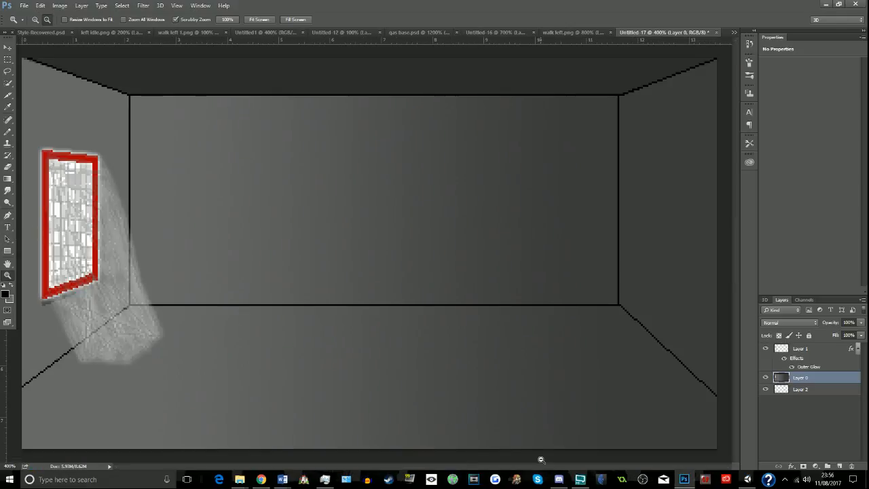
- Switch to Unity and open the Documents\AmericaDecides folder in File Explorer
click(748, 480)
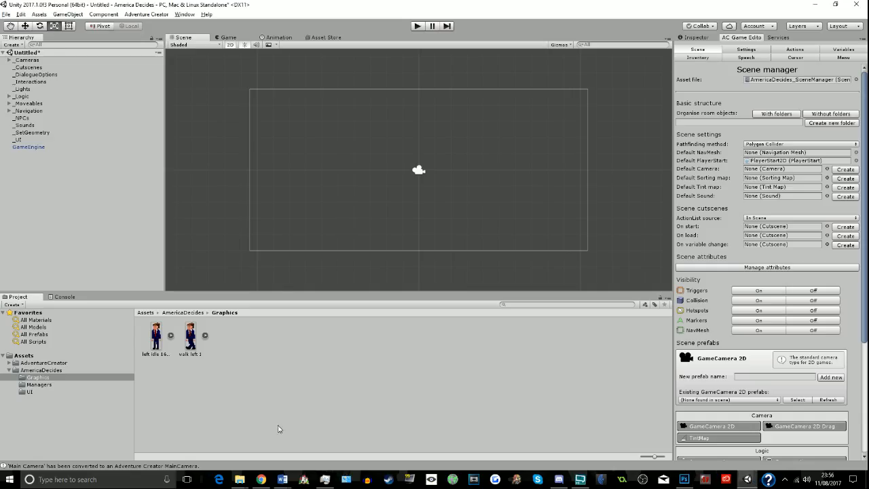
mouse_move(240, 479)
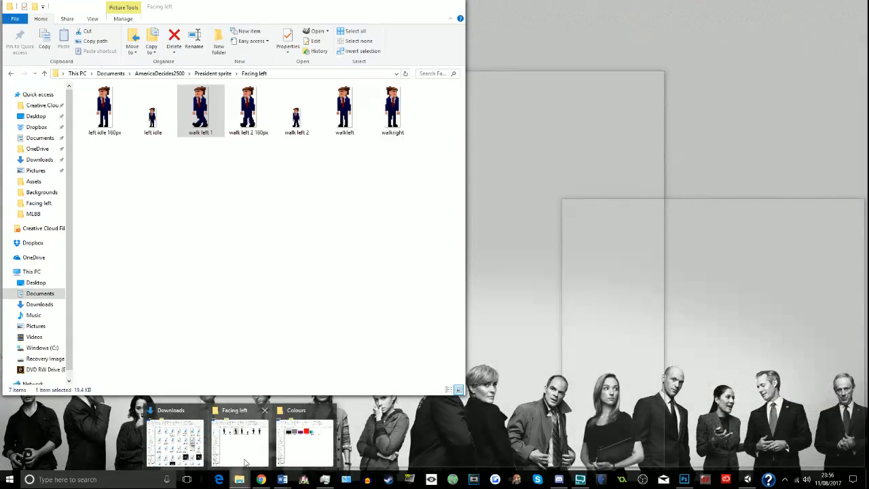
click(244, 462)
click(299, 75)
click(299, 74)
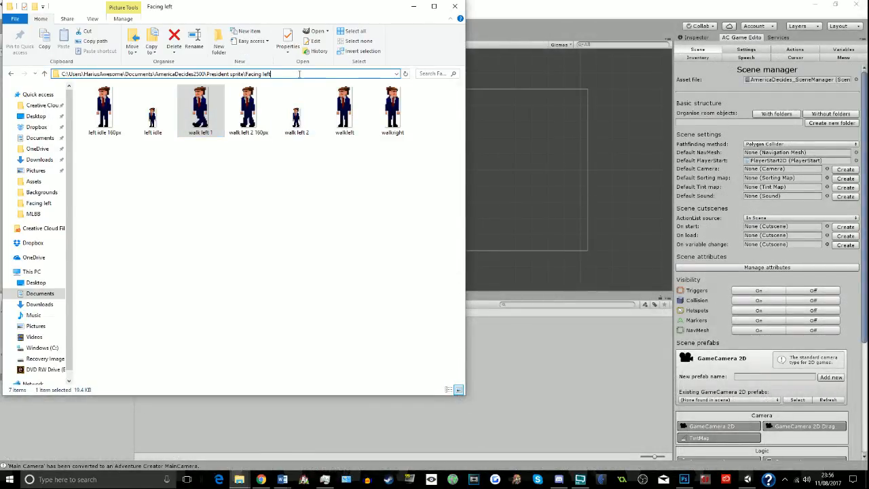
drag(307, 78, 202, 74)
click(296, 74)
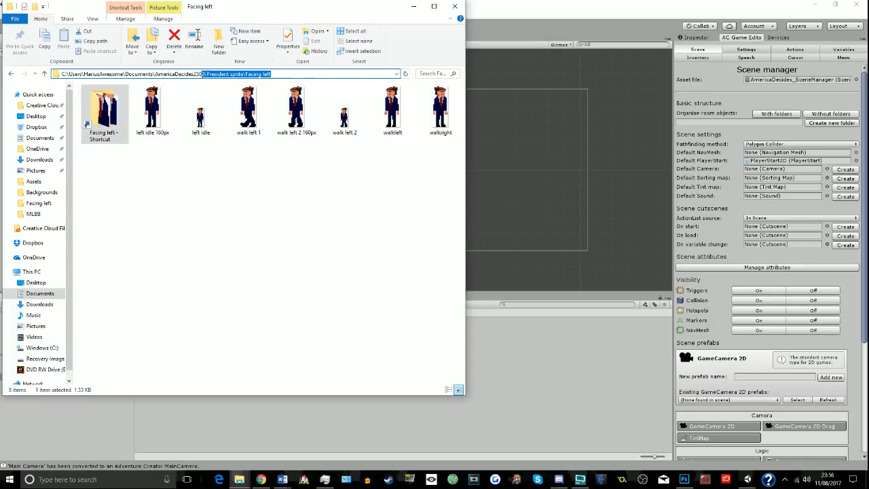
key(BackSpace)
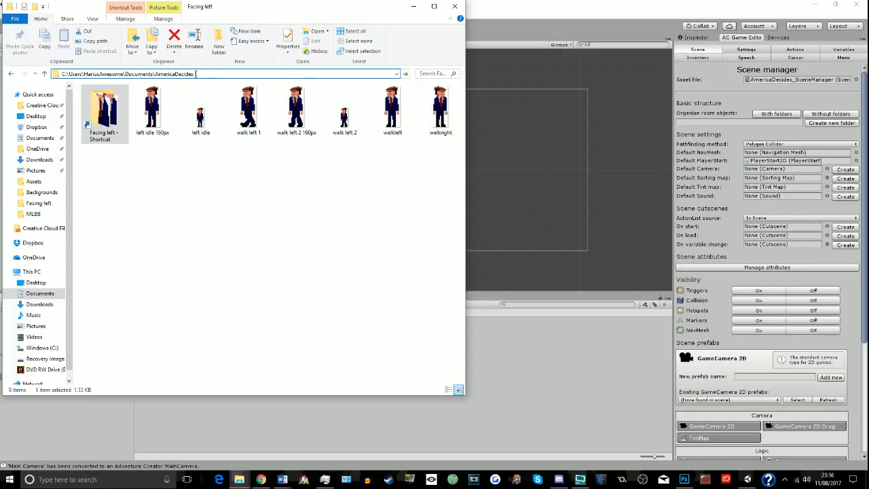
key(Return)
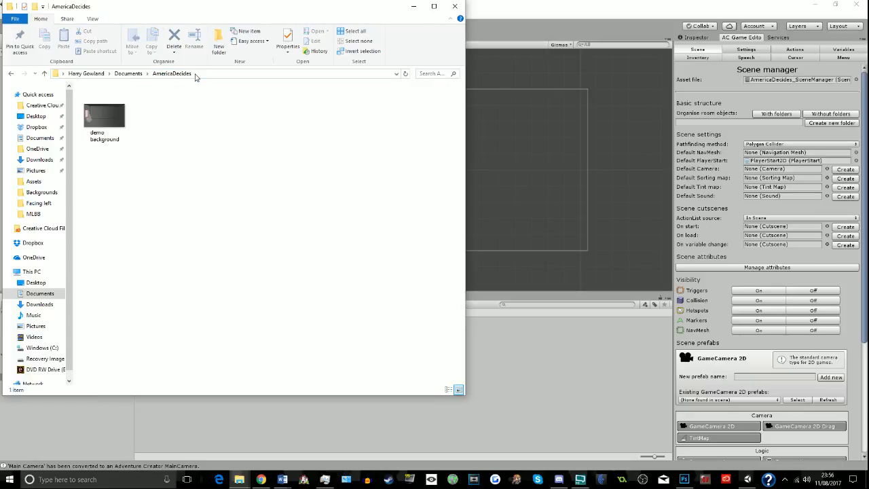
- Import demo background into the project's Graphics folder and place it over the centre of the scene
drag(104, 115, 494, 371)
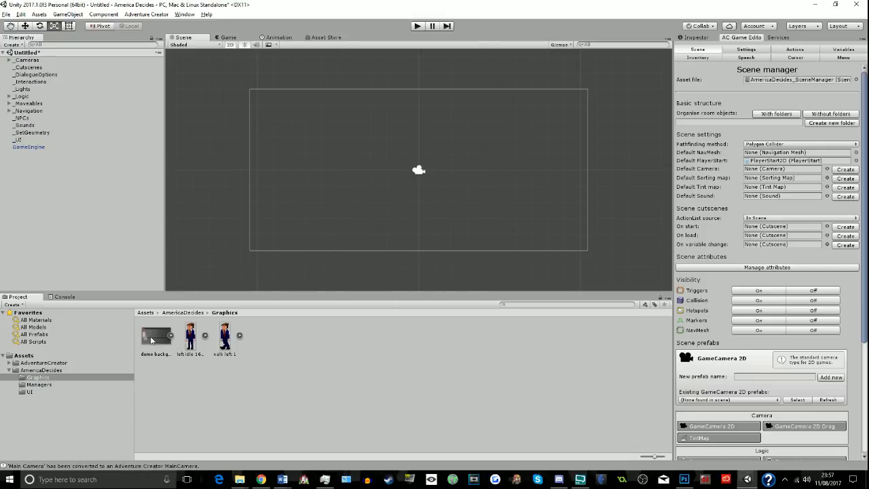
drag(155, 335, 419, 171)
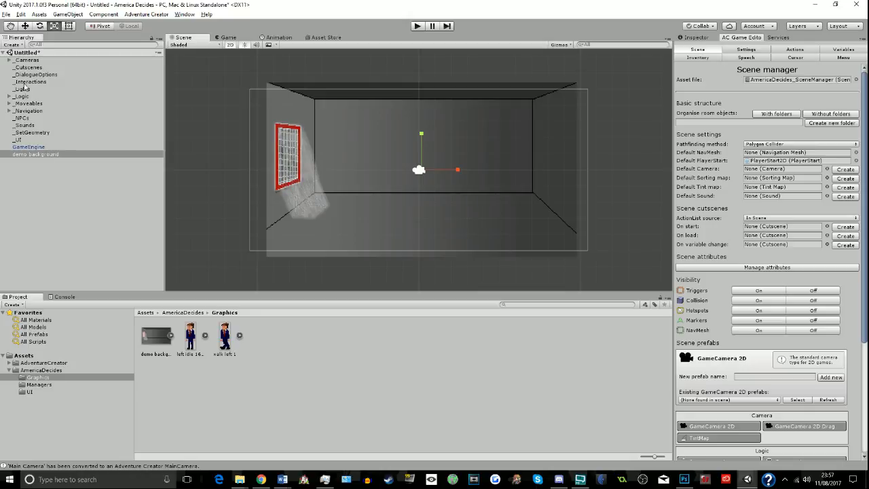
- Expand the _Cameras group and delete the Main Camera from the scene
click(9, 59)
click(22, 74)
click(15, 74)
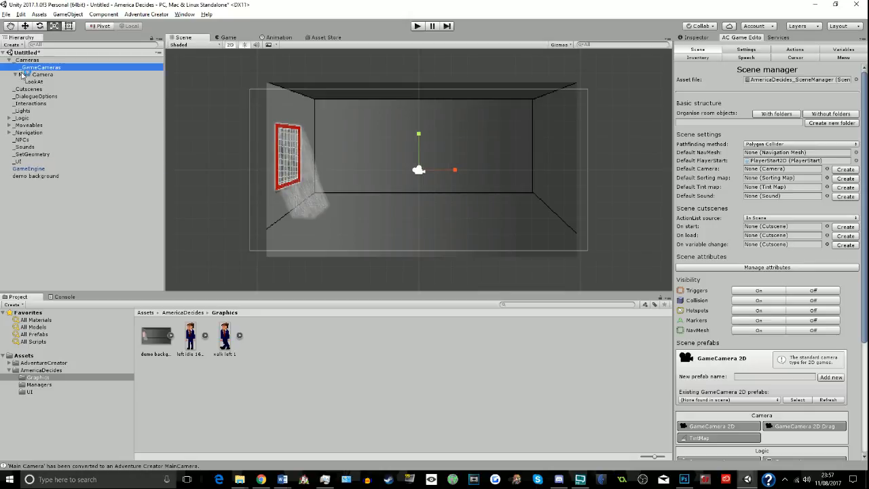
click(40, 67)
click(31, 81)
click(30, 75)
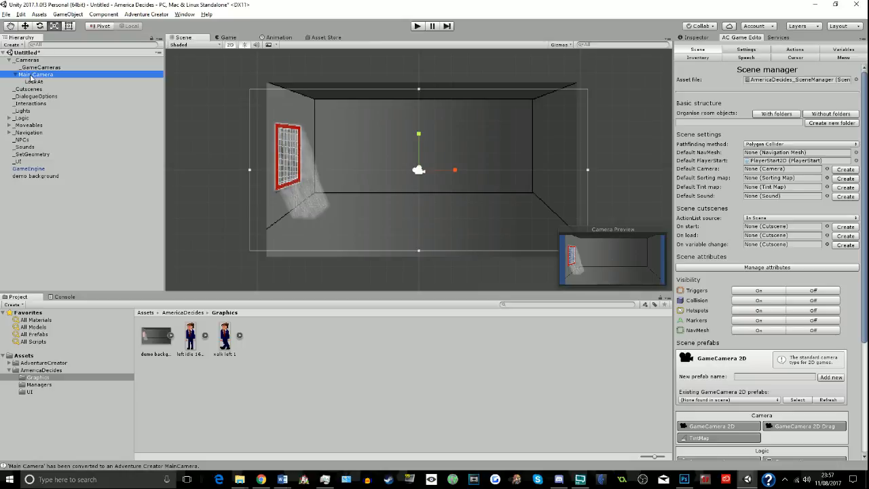
key(Delete)
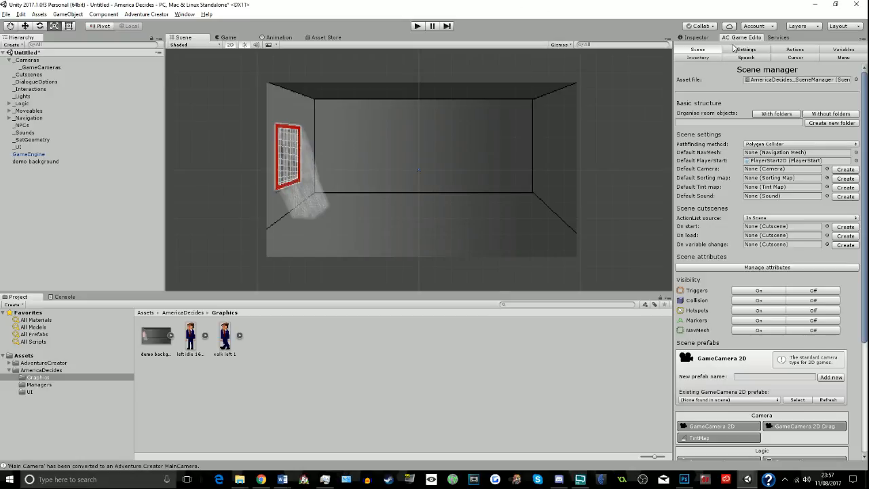
- Add a NavMesh 2D prefab named DemoNavMesh to the scene from the Scene manager
scroll(815, 135, down, 5)
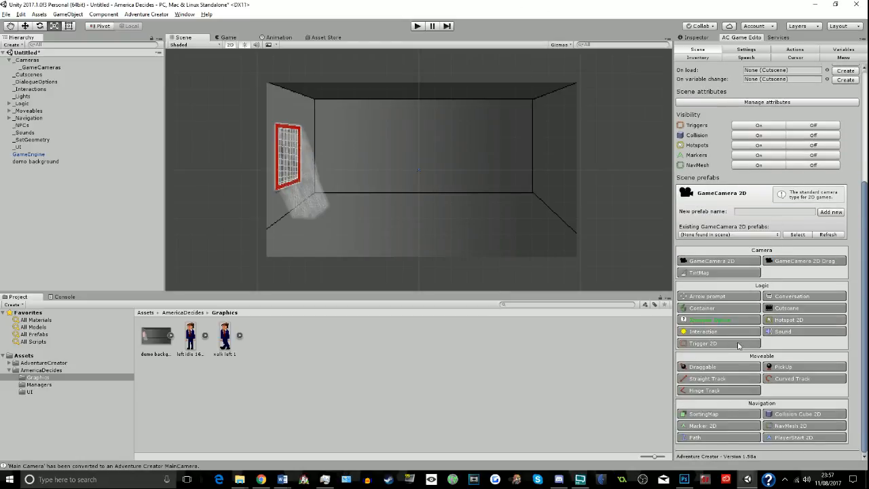
click(776, 425)
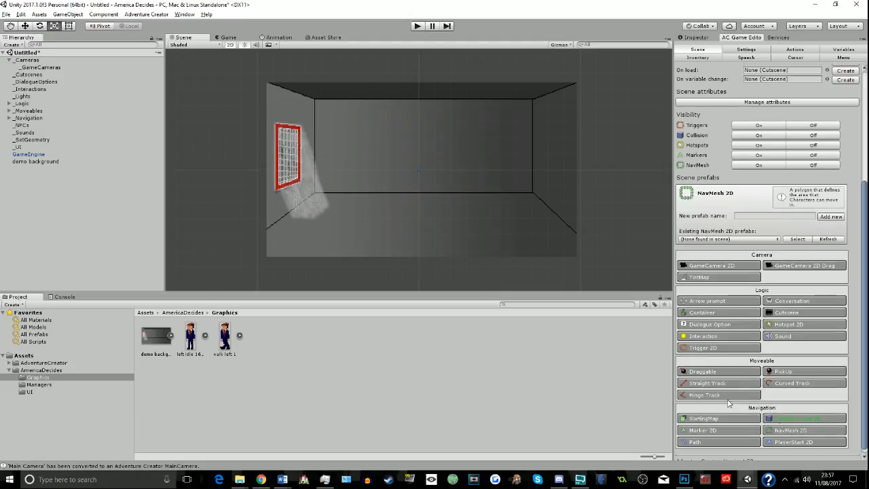
click(774, 215)
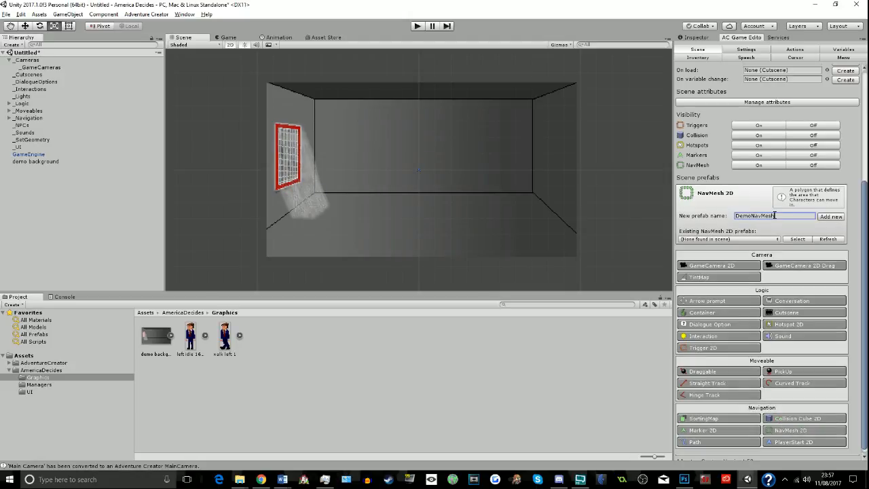
text(DemoNavMesh)
click(832, 216)
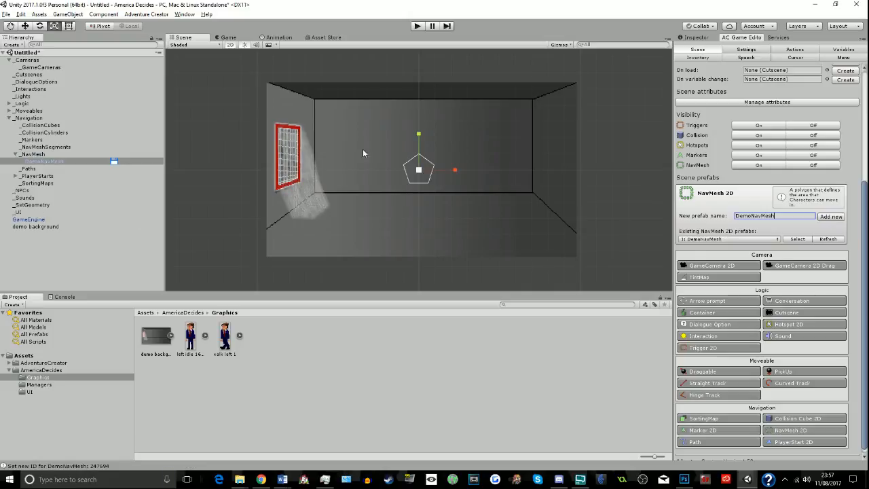
- Edit DemoNavMesh's polygon collider so that its corners follow the outline of the room's floor
click(694, 38)
click(759, 119)
drag(409, 181, 271, 254)
drag(405, 166, 272, 235)
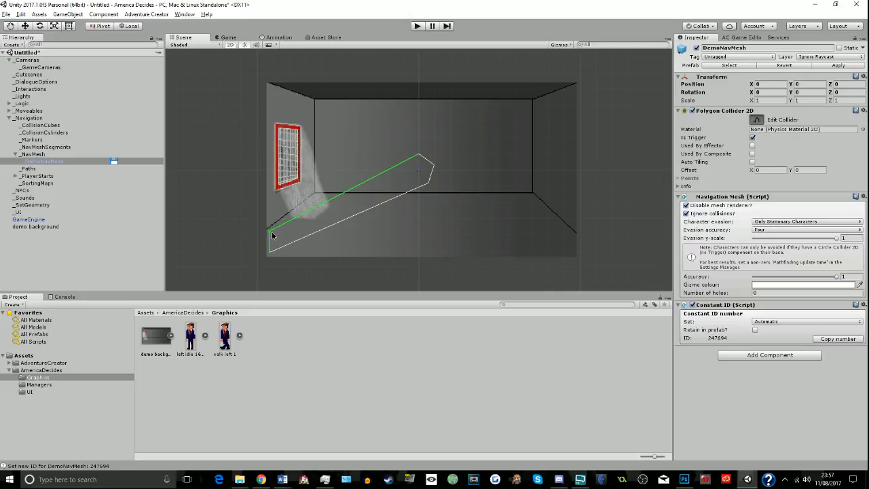
drag(414, 157, 316, 198)
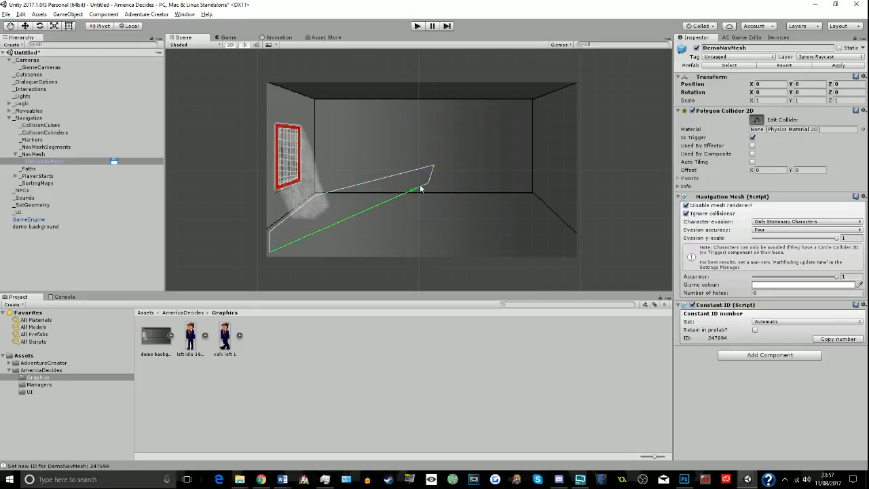
drag(436, 166, 531, 197)
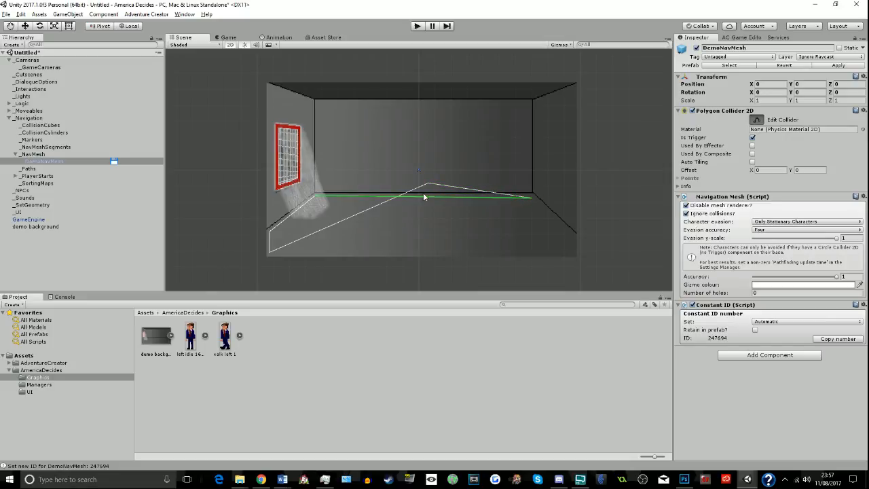
drag(429, 190, 573, 255)
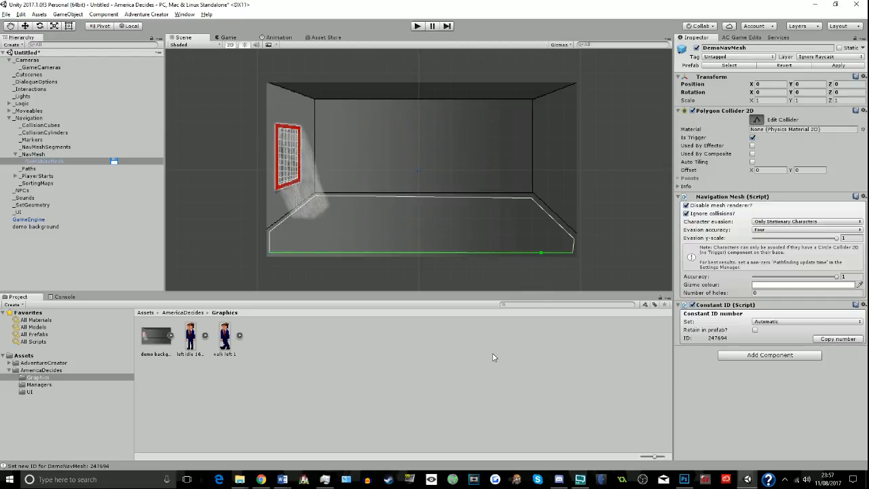
- Reselect DemoNavMesh, level its back right corner with the floor's rear edge, and finish editing the collider
click(436, 281)
click(428, 255)
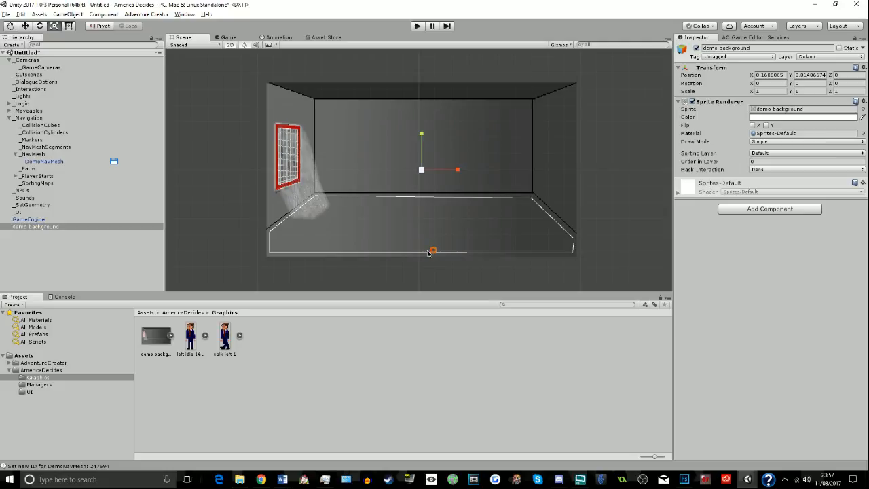
click(428, 255)
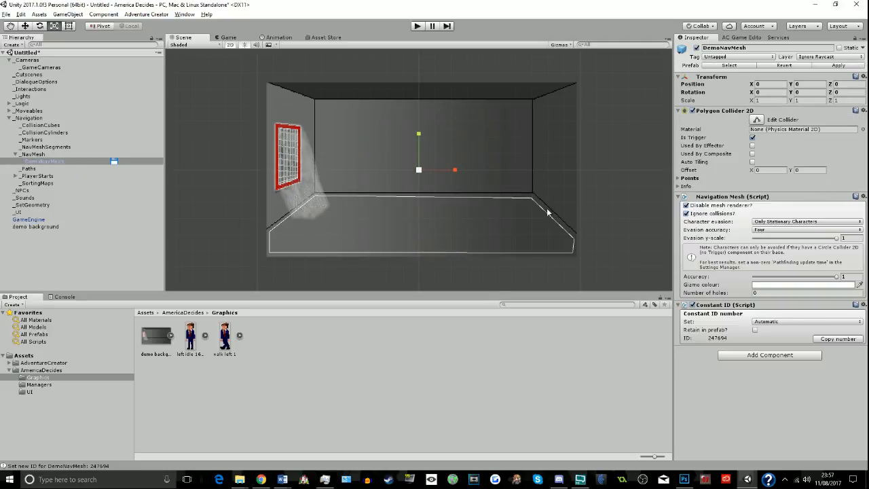
click(757, 119)
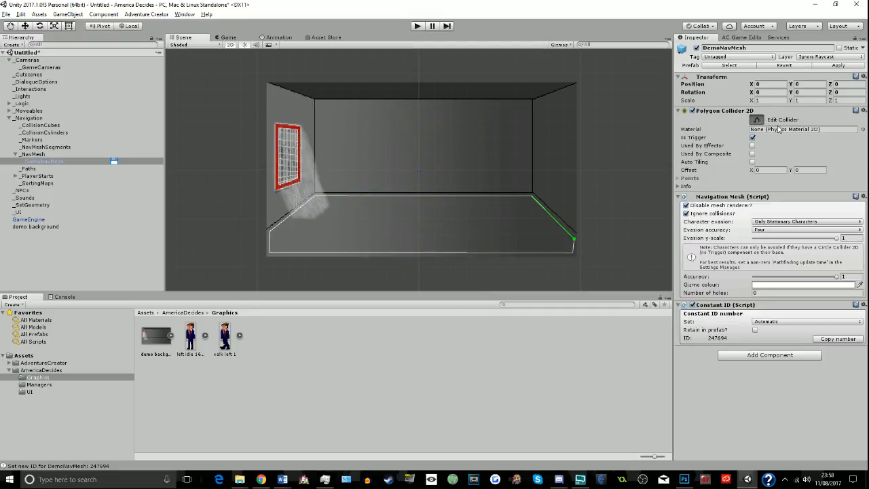
click(759, 120)
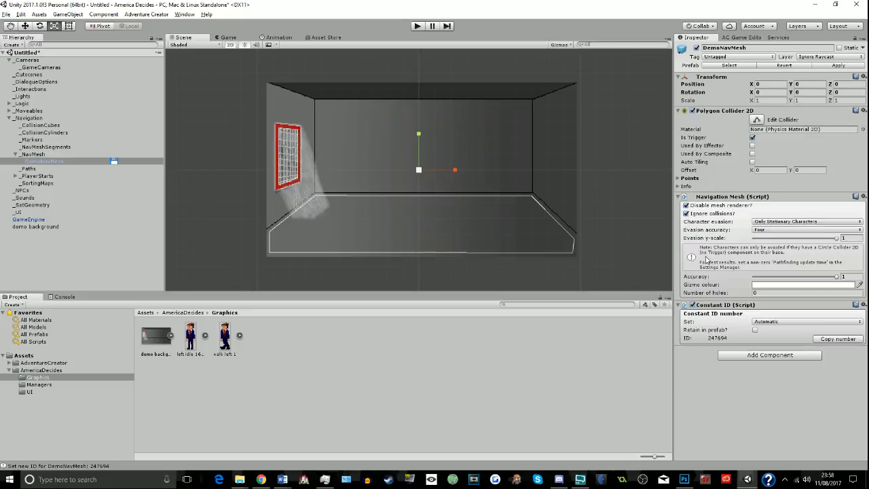
- Create an empty game object named POTUS in the scene and tag it as Player
click(19, 45)
click(29, 56)
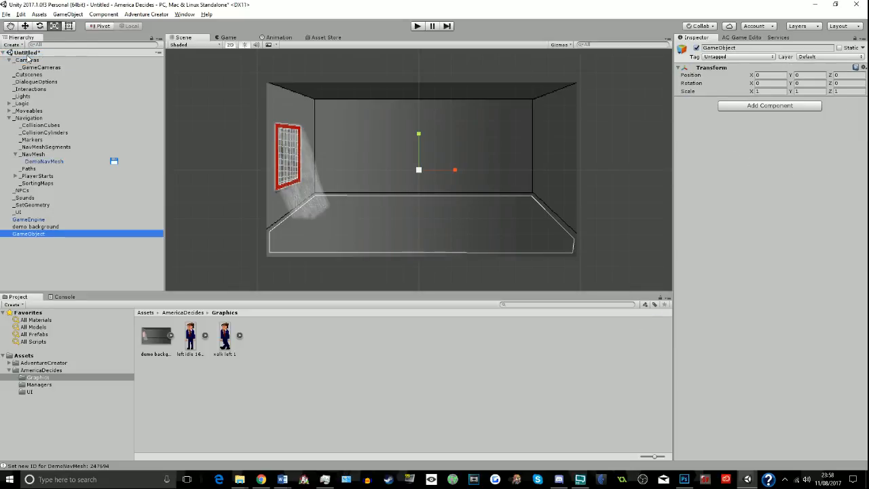
click(759, 47)
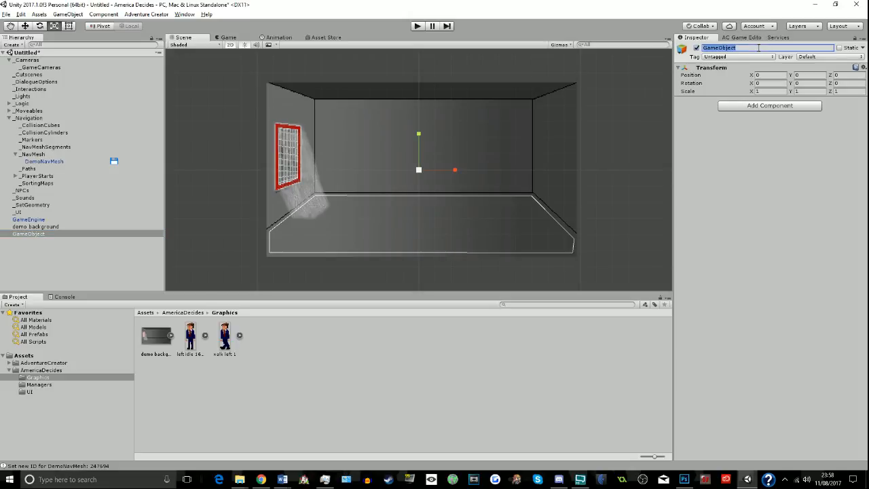
text(Pres)
key(Return)
click(707, 57)
click(710, 120)
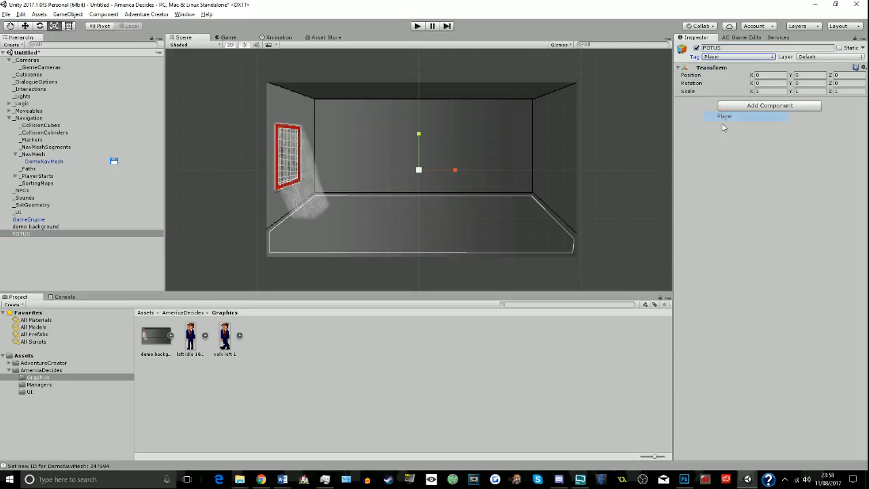
- Add Adventure Creator's Player script component to POTUS
click(754, 106)
text(player)
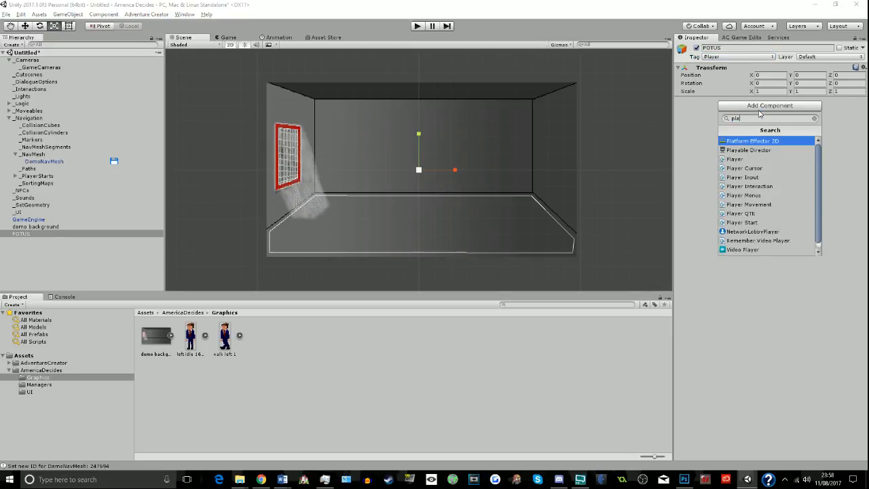
key(Return)
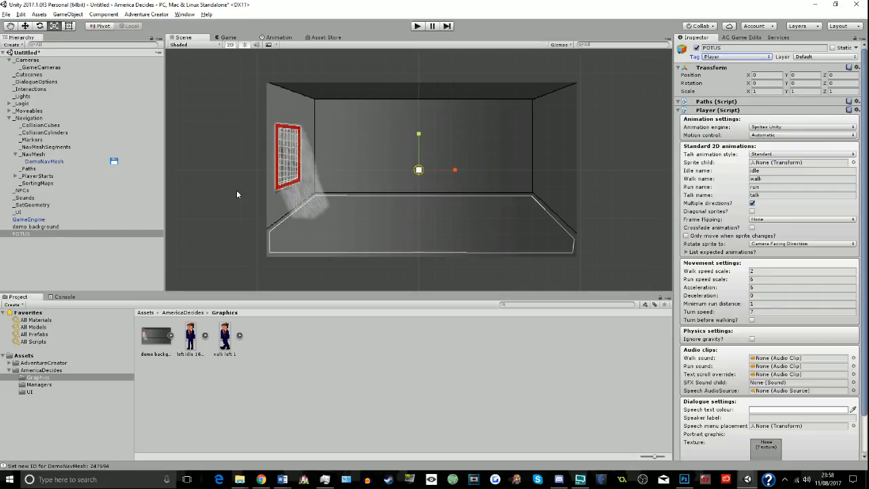
- Add the left idle 160px sprite as a child of POTUS and set its Order in Layer to 1
drag(66, 248, 52, 236)
click(27, 235)
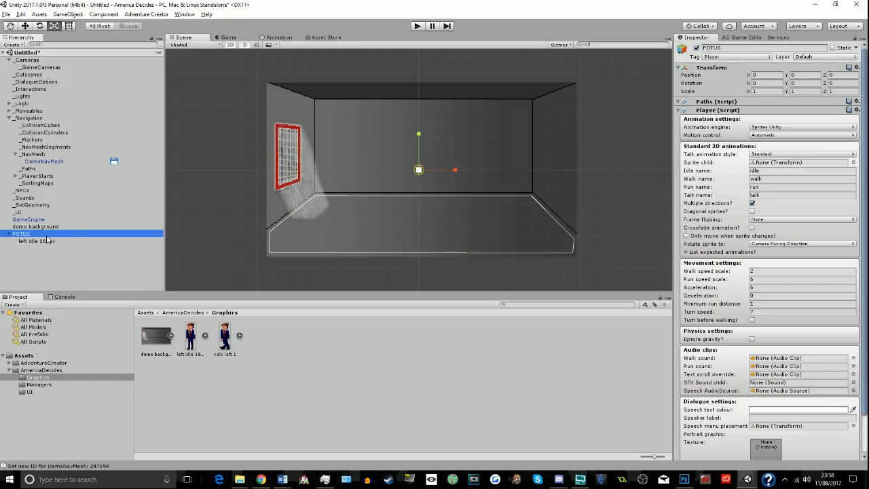
click(40, 241)
click(758, 161)
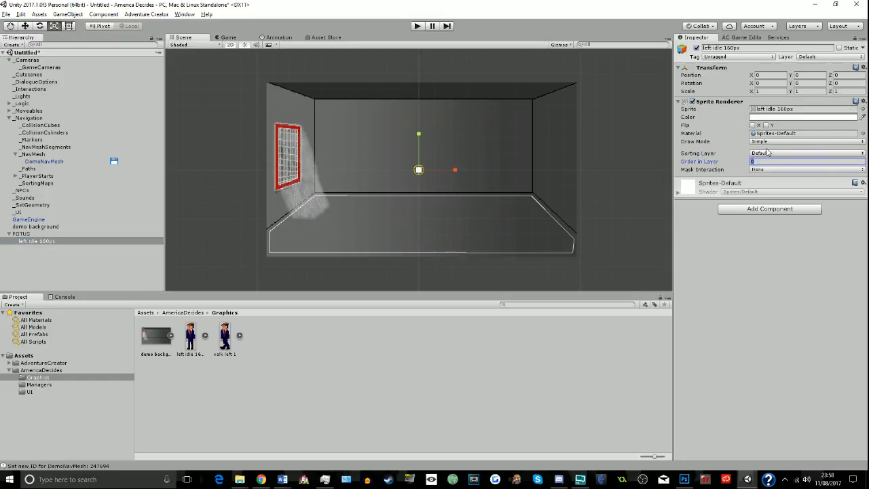
text(1)
scroll(416, 175, up, 10)
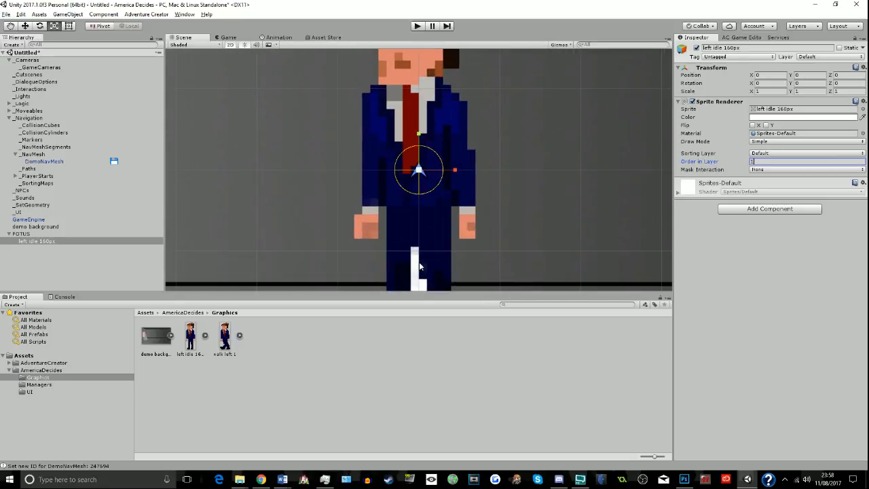
scroll(419, 267, down, 4)
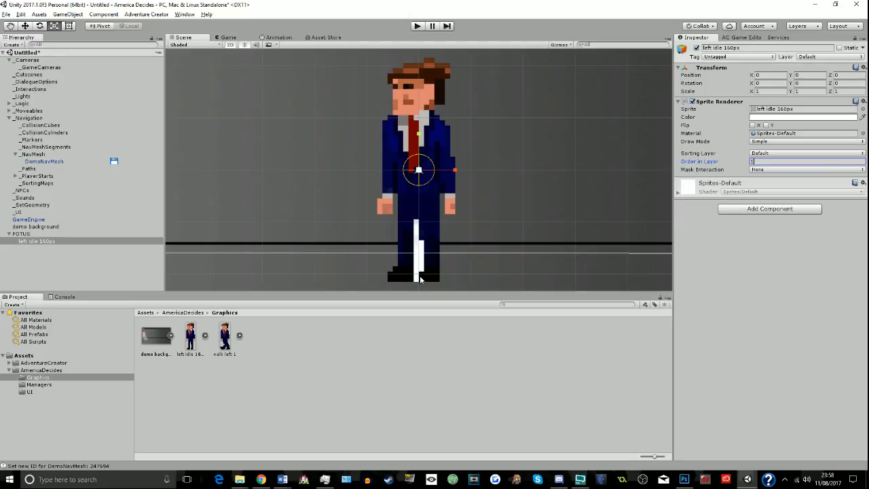
- Try From Gray Scale as the left idle 160px texture's alpha source, then restore Input Texture Alpha and apply the import settings
click(197, 346)
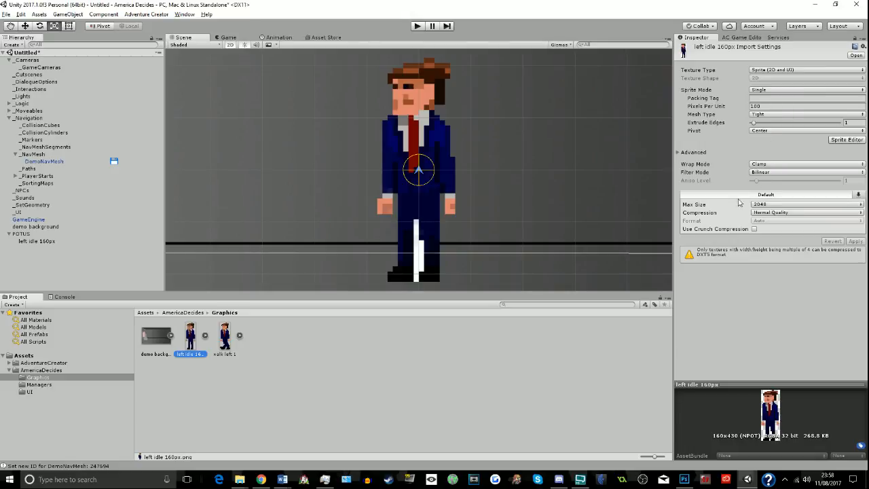
click(694, 152)
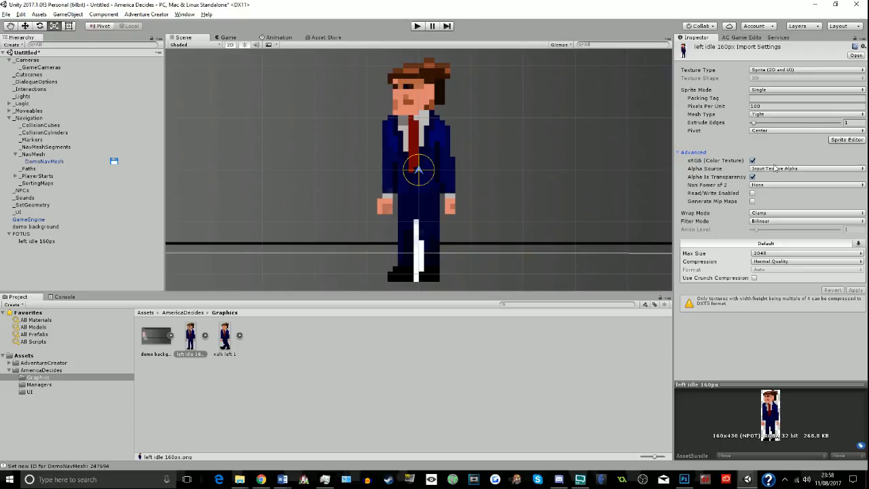
click(775, 168)
click(771, 198)
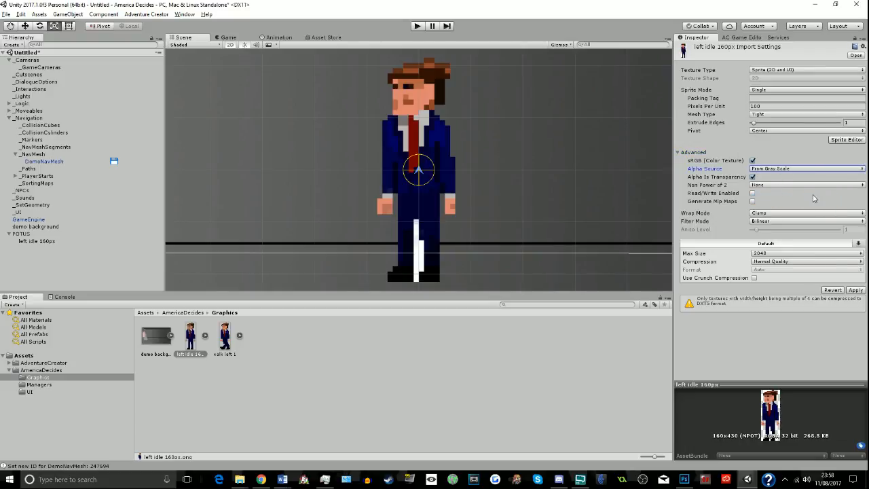
click(770, 169)
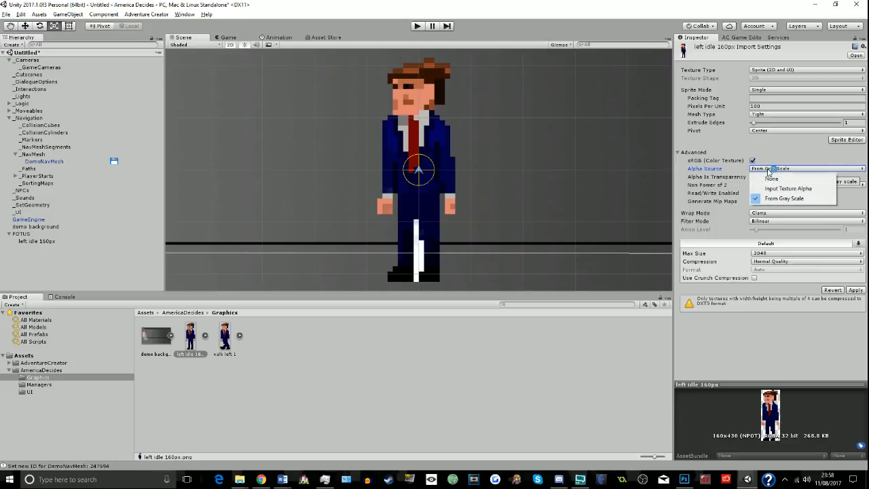
click(760, 192)
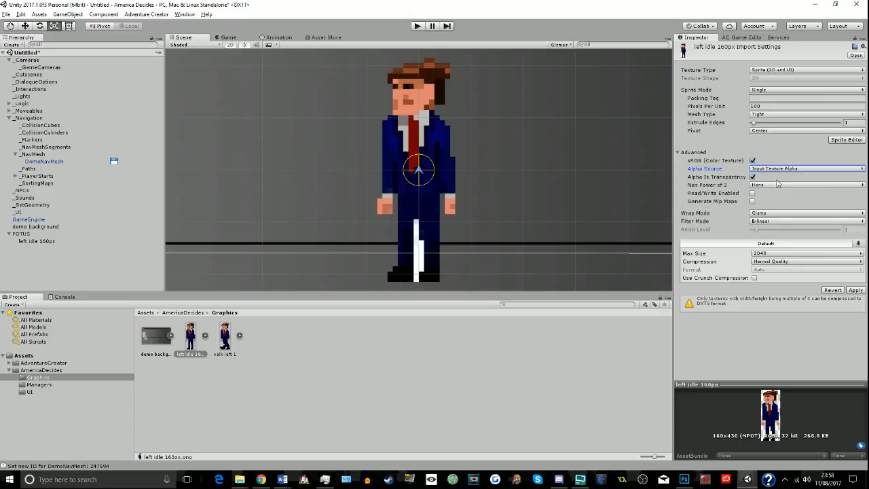
click(759, 169)
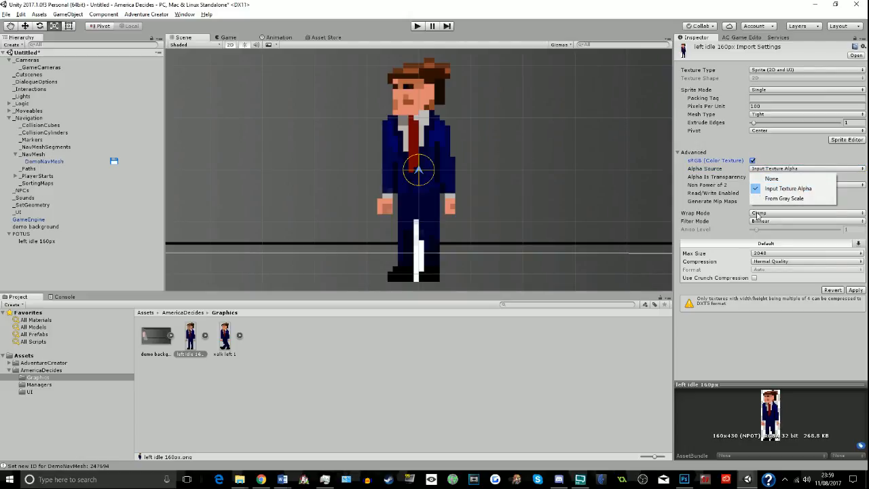
click(733, 360)
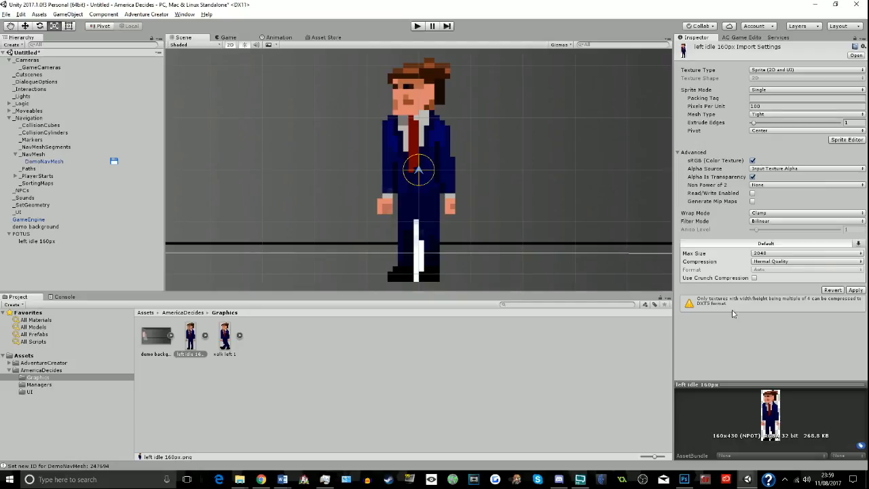
scroll(484, 229, down, 5)
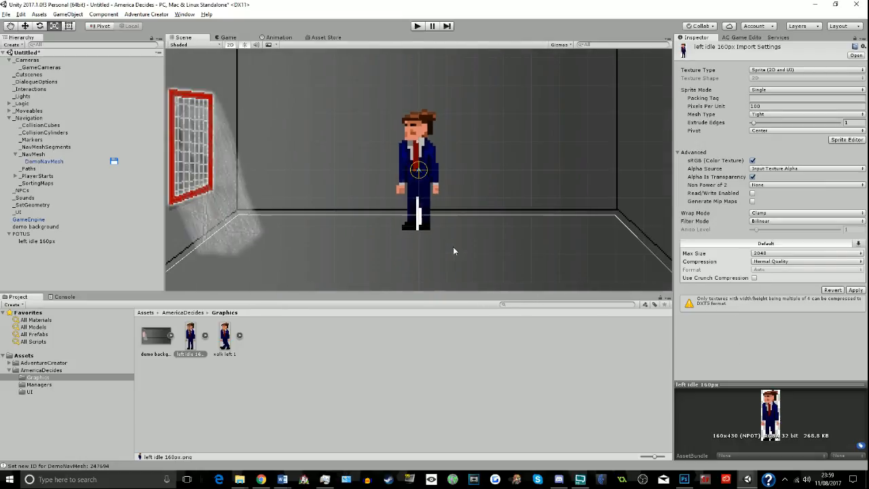
click(224, 347)
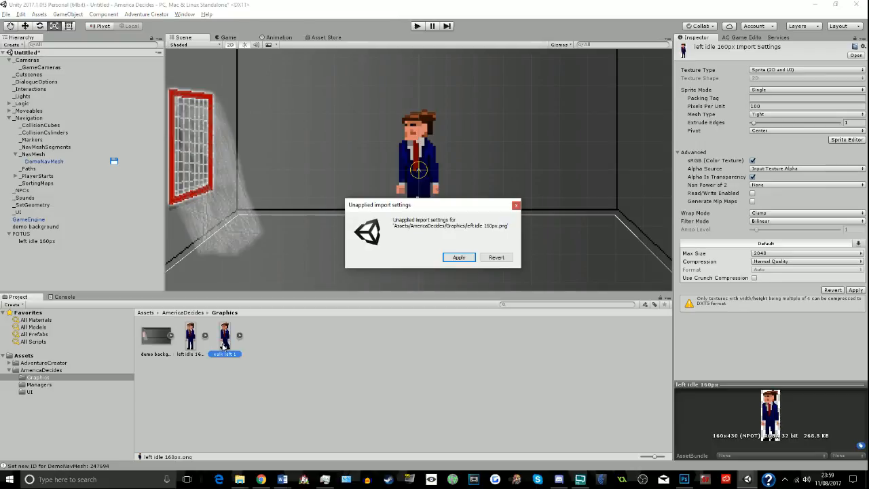
click(459, 258)
- Set the pivot of the left idle 160px sprite to Bottom and apply the import settings
click(191, 338)
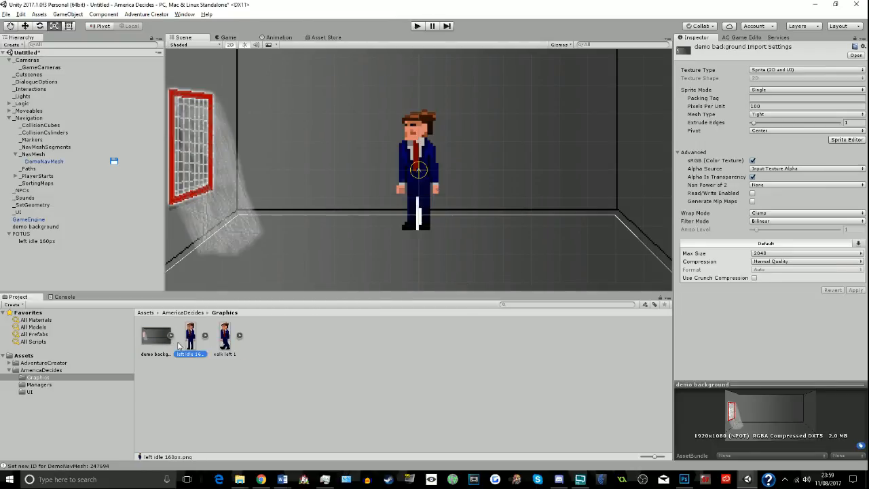
click(763, 129)
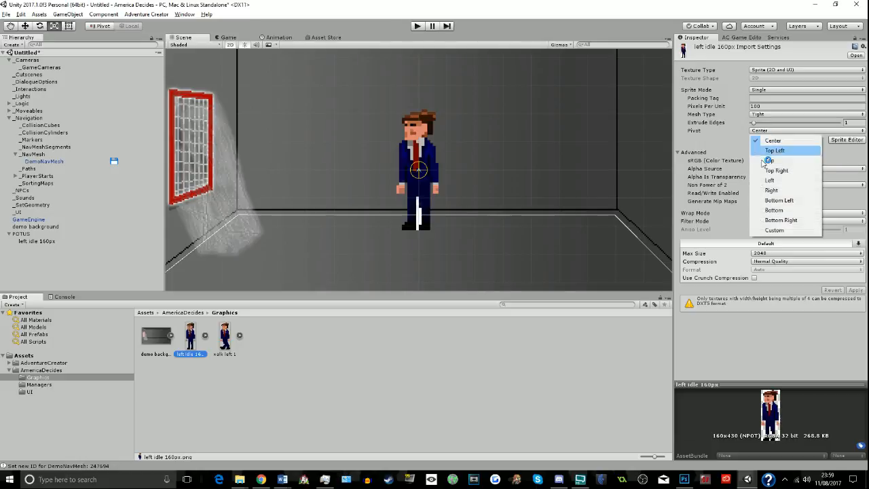
click(781, 211)
click(224, 336)
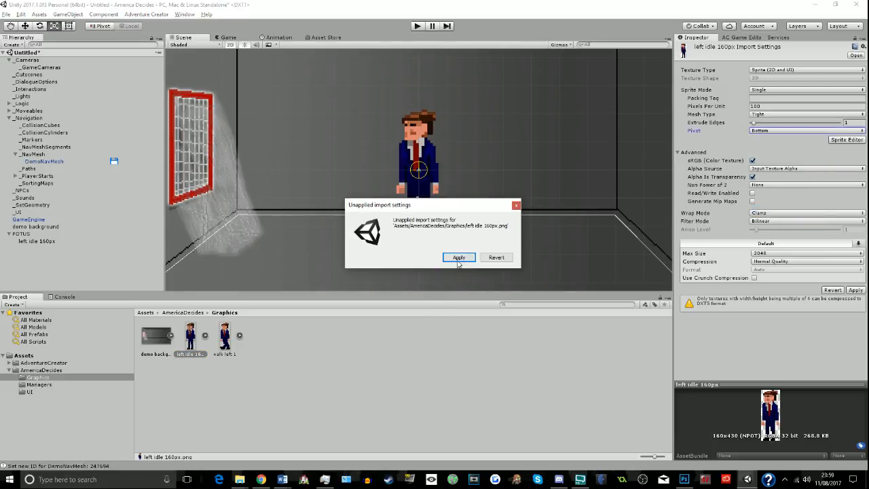
click(460, 258)
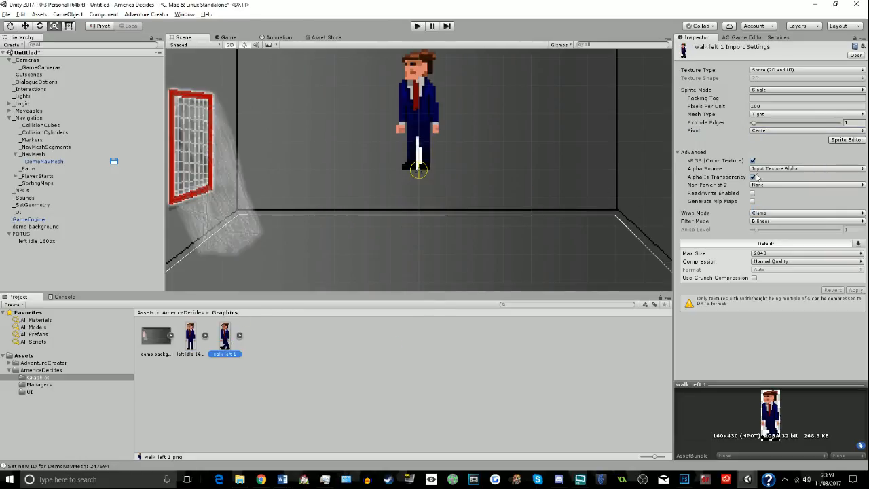
- Set the pivot of the walk left 1 sprite to Bottom and apply the import settings
click(786, 131)
click(781, 211)
click(421, 125)
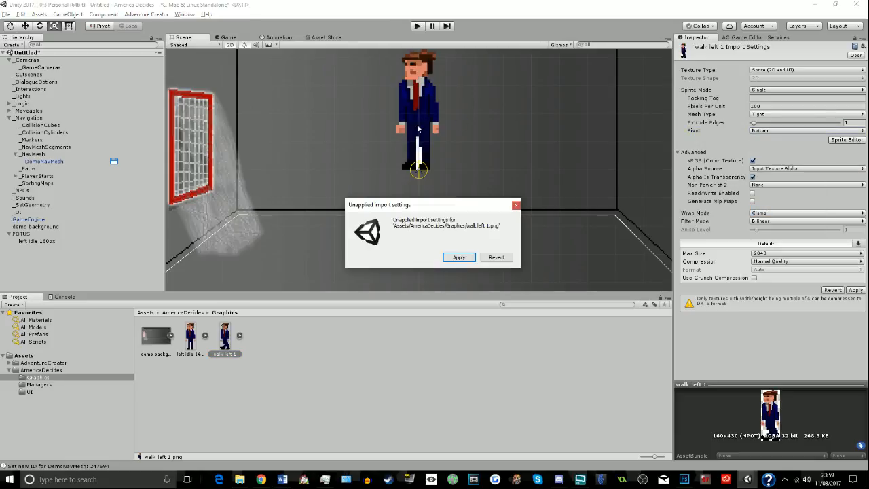
click(453, 260)
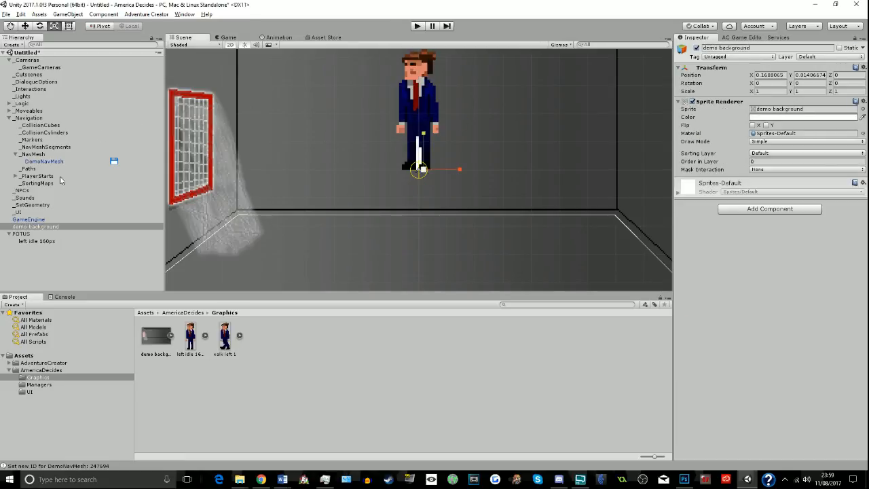
- Move the POTUS parent object down onto the floor to about Y -3.46 and across to the room's right wall
click(26, 241)
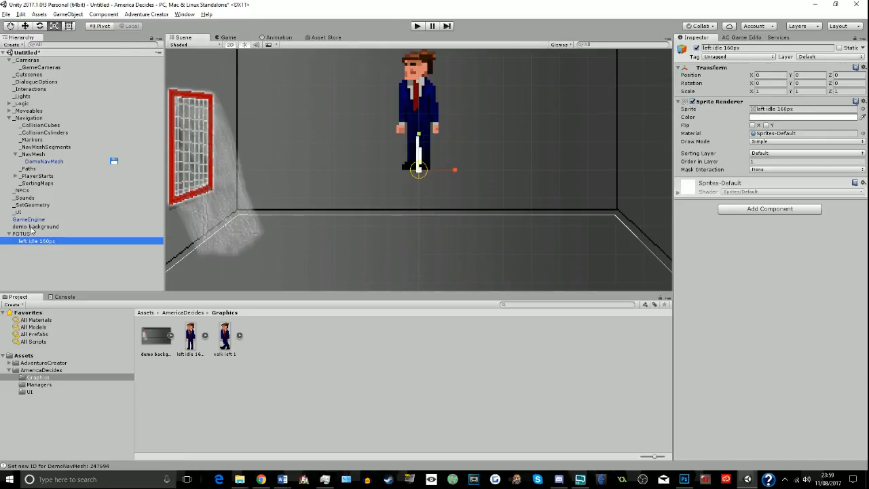
click(24, 234)
click(31, 241)
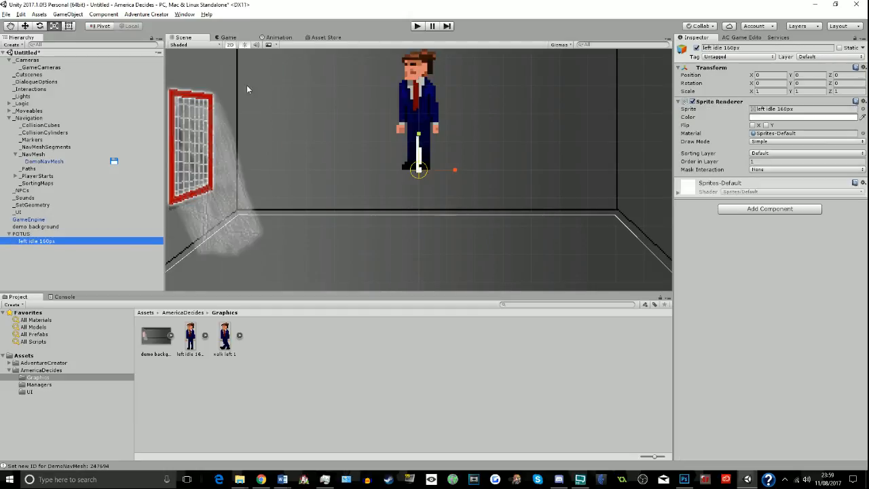
click(423, 81)
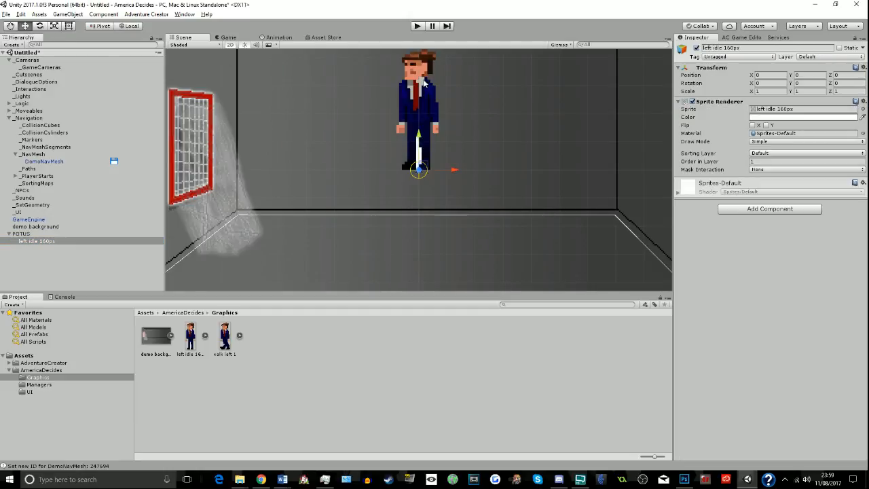
click(412, 140)
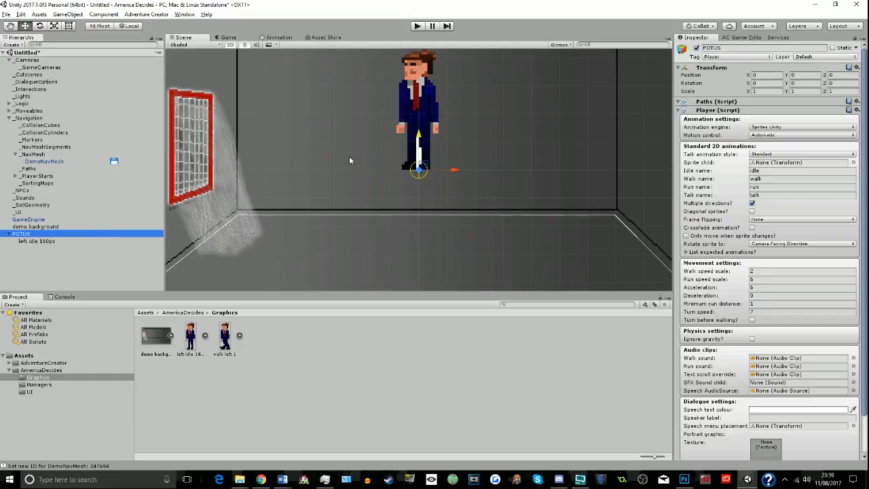
drag(418, 136, 448, 237)
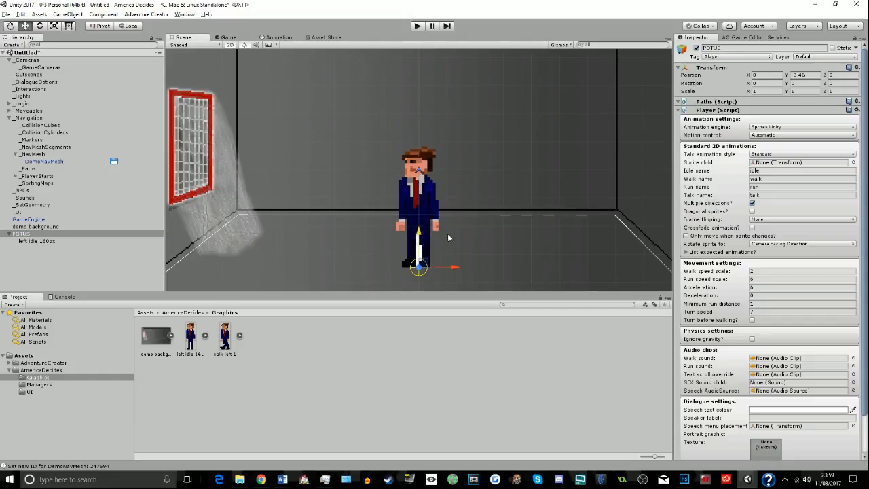
drag(457, 268, 598, 271)
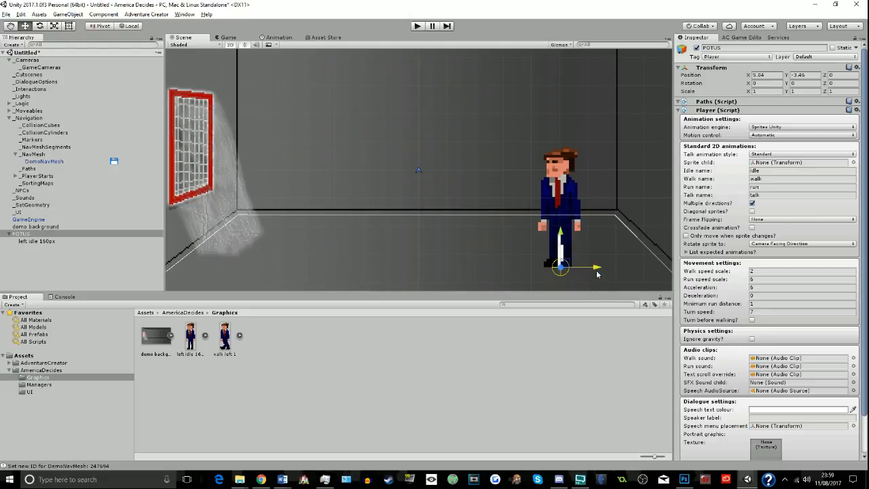
drag(598, 269, 645, 269)
click(554, 392)
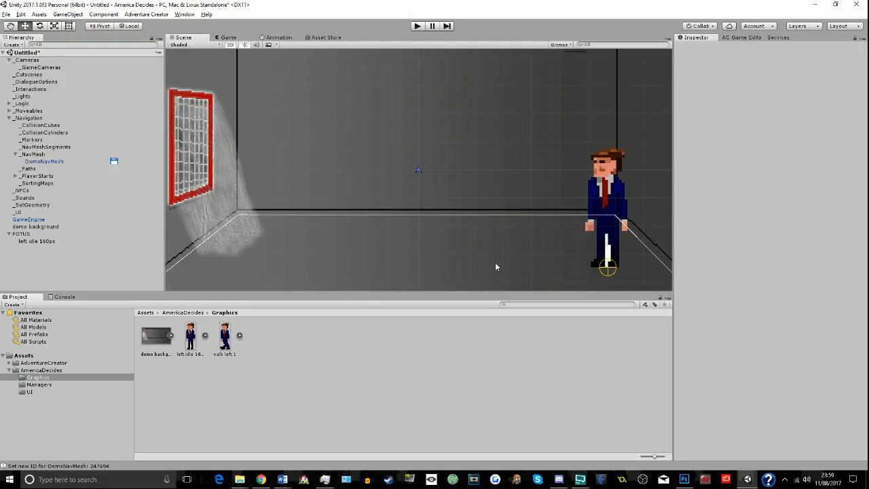
- Create an idle_L animation clip for POTUS's left idle 160px child and place the left idle sprite at 0:00
scroll(495, 262, down, 4)
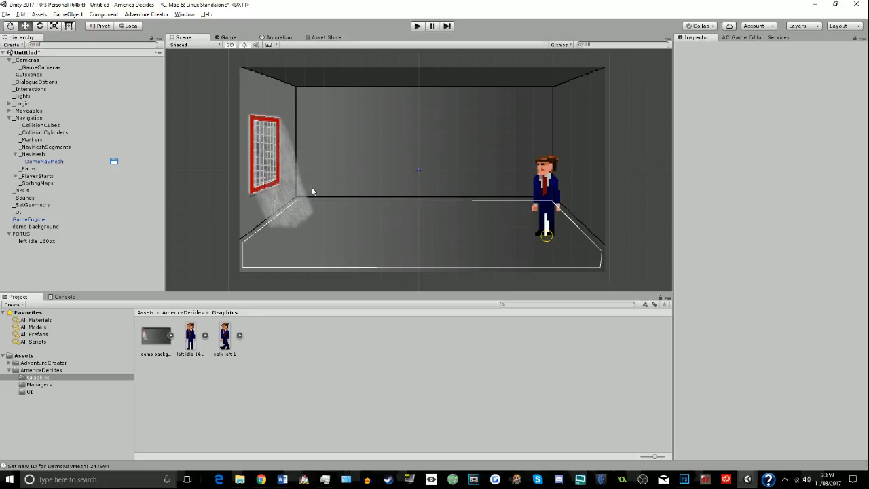
click(271, 37)
click(176, 38)
click(53, 243)
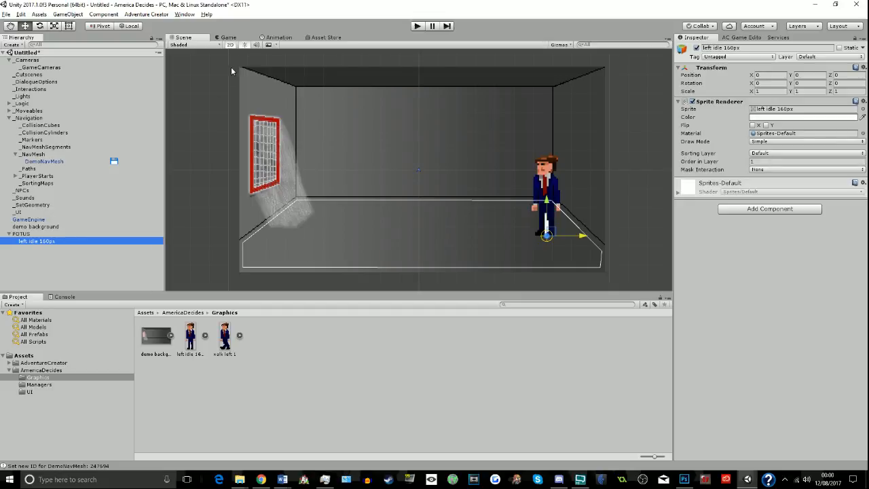
click(288, 39)
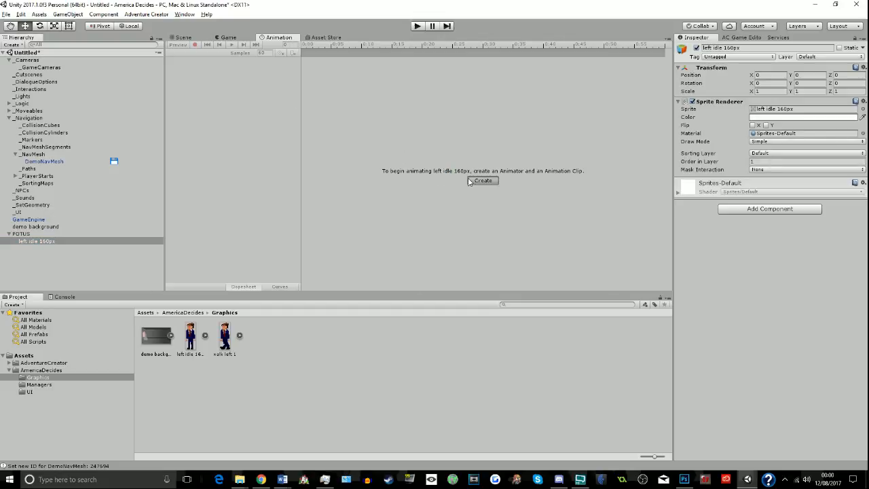
click(195, 45)
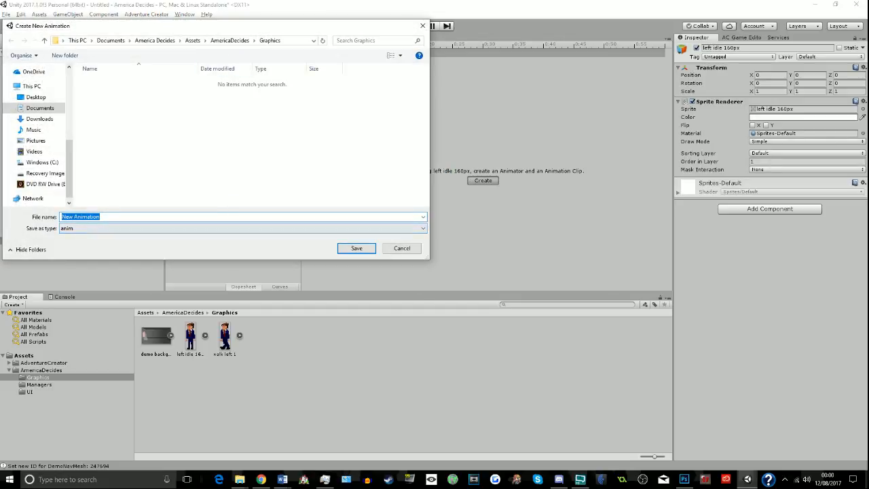
text(a)
text(dle_L)
key(Return)
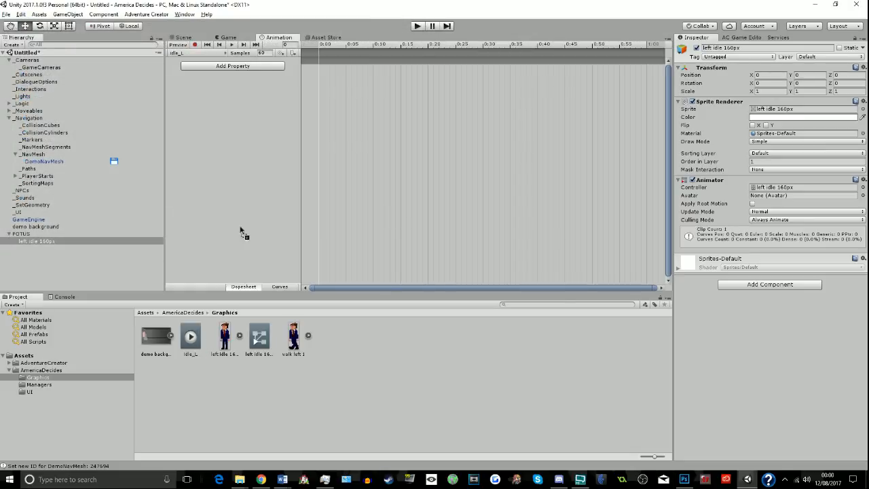
drag(322, 70, 322, 68)
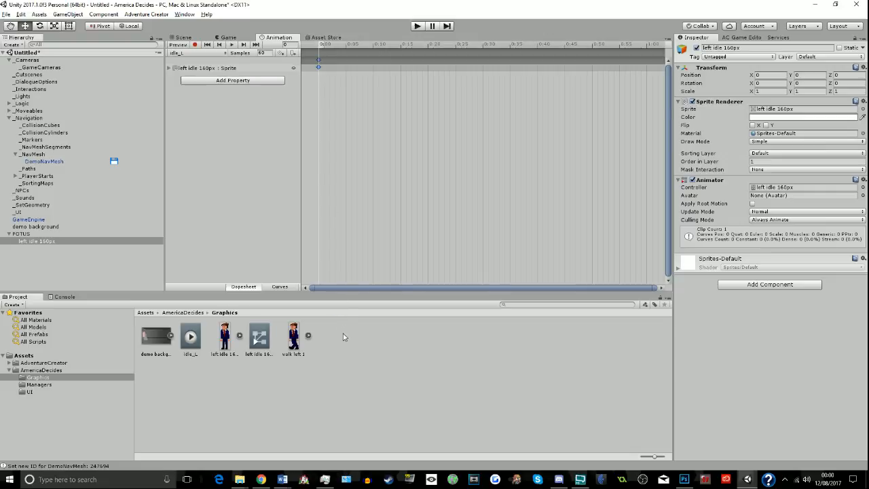
- Create a second animation clip named walk_L for the left idle 160px child in the Graphics folder
click(219, 54)
click(204, 77)
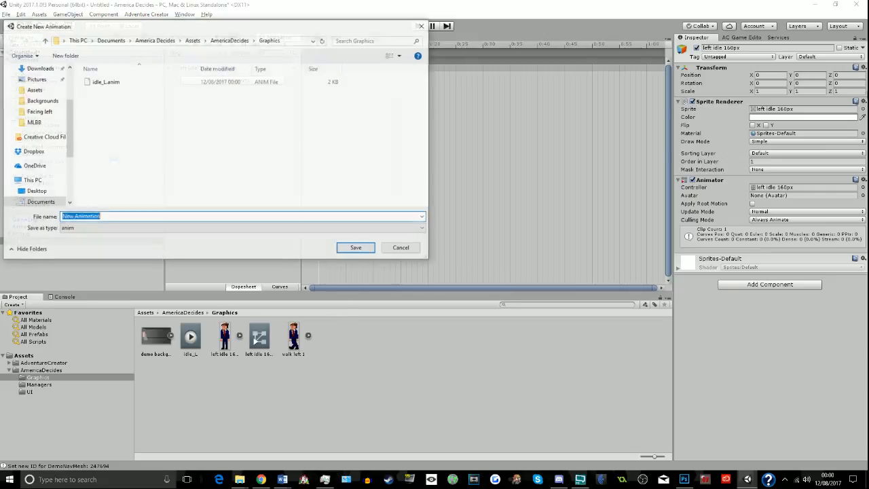
text(walk_L)
key(Return)
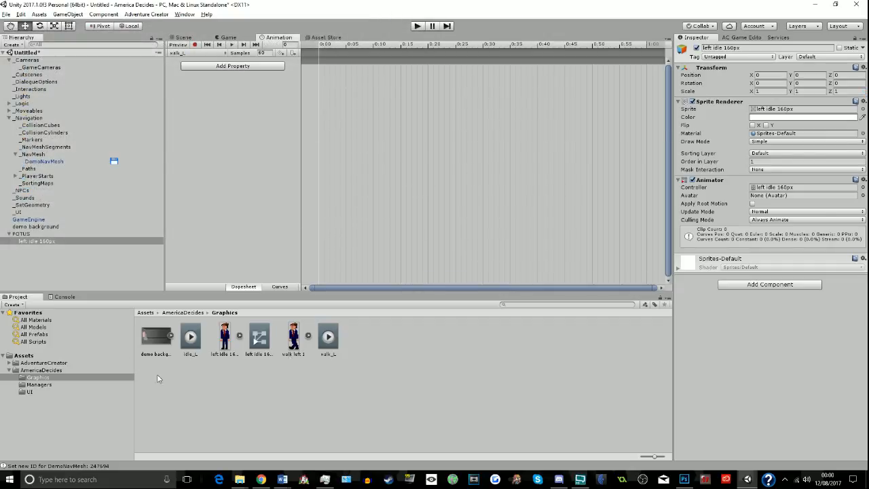
- Build the walk_L clip with walk left 1 at 0:00, left idle 160px at 0:20 and walk left 1 at 0:40
drag(293, 337, 327, 70)
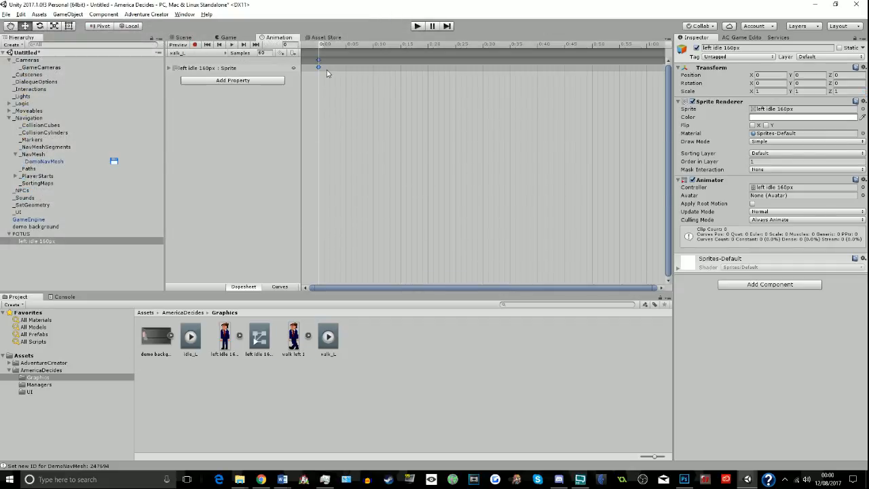
drag(224, 345, 429, 69)
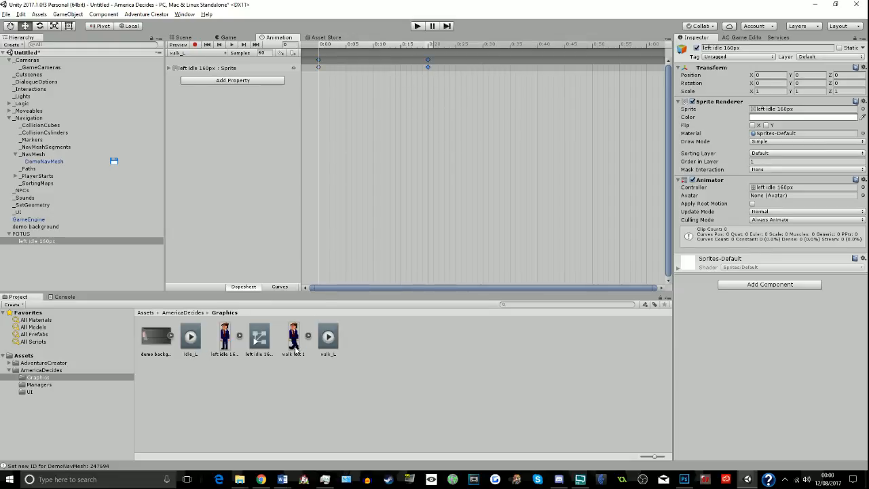
drag(294, 346, 539, 68)
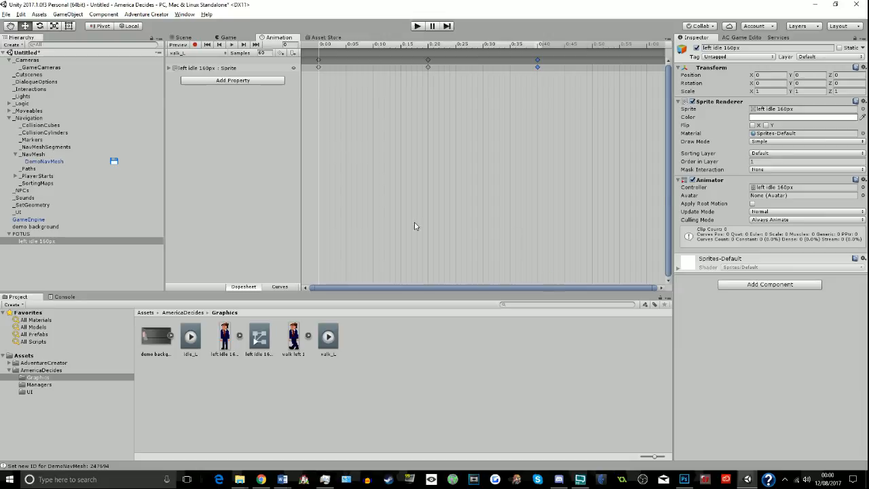
click(405, 415)
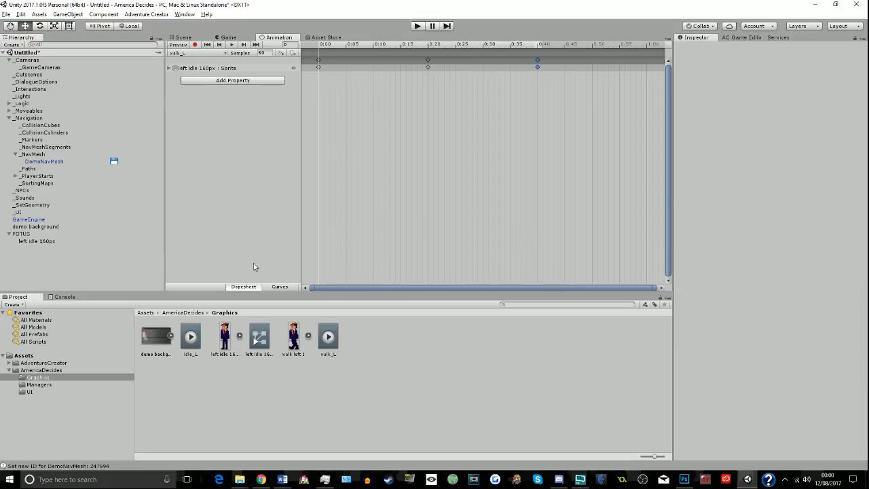
- Set POTUS's frame flipping to Left Mirrors Right and assign left idle 160px as its sprite child
click(20, 234)
click(760, 219)
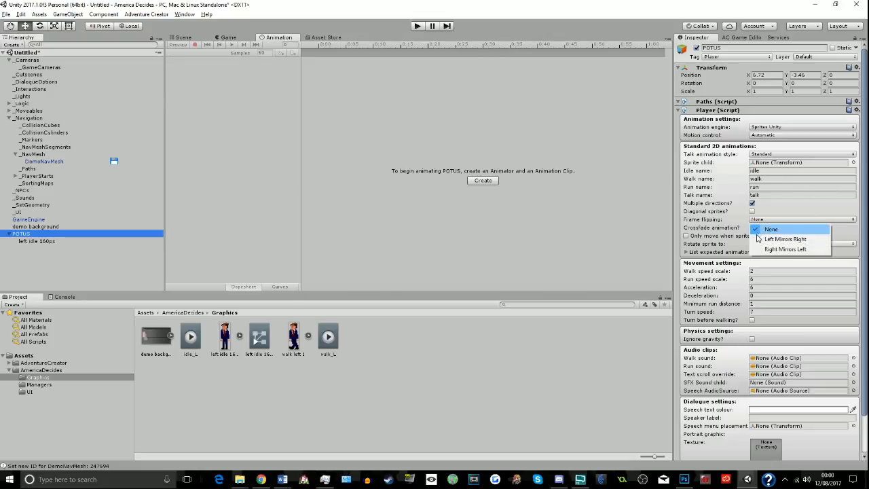
click(754, 236)
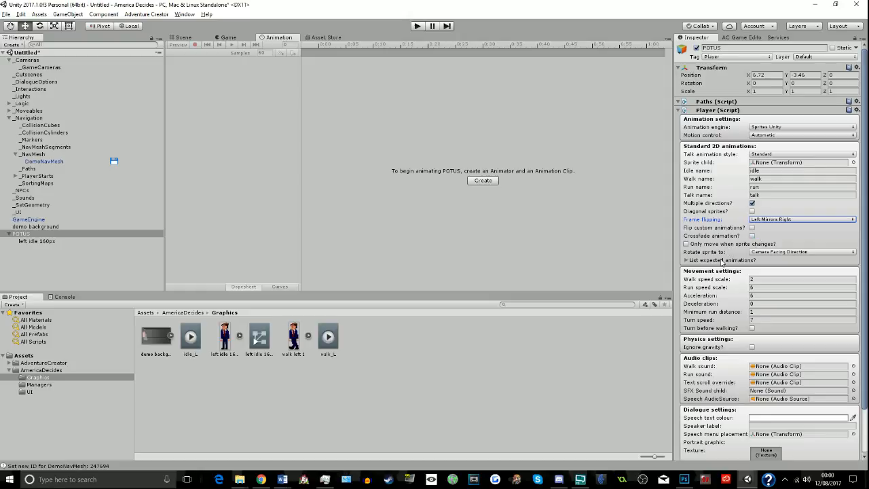
click(21, 241)
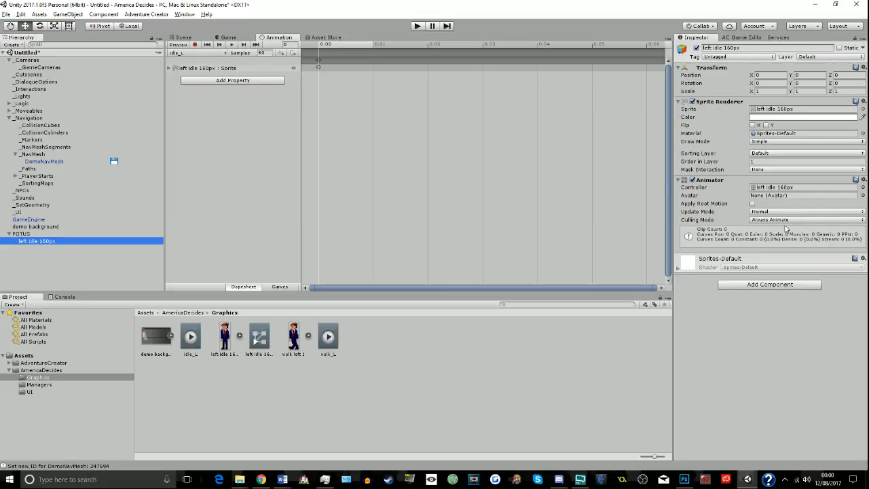
click(69, 234)
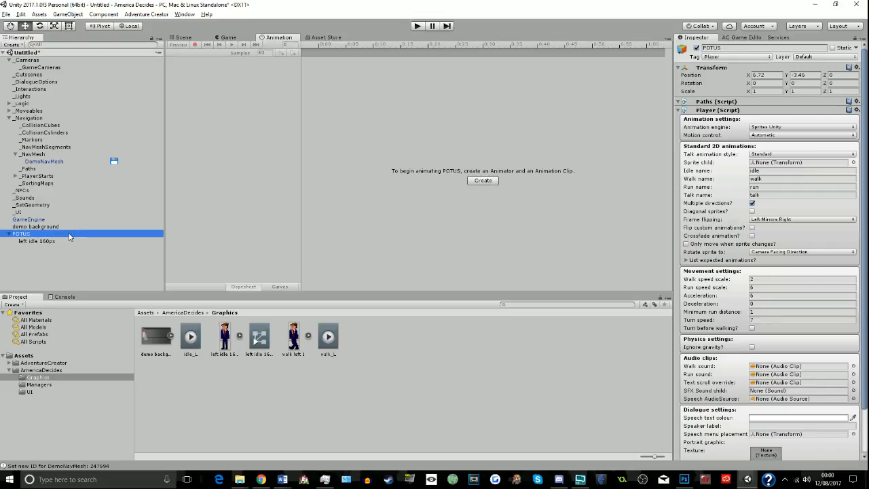
drag(44, 241, 805, 163)
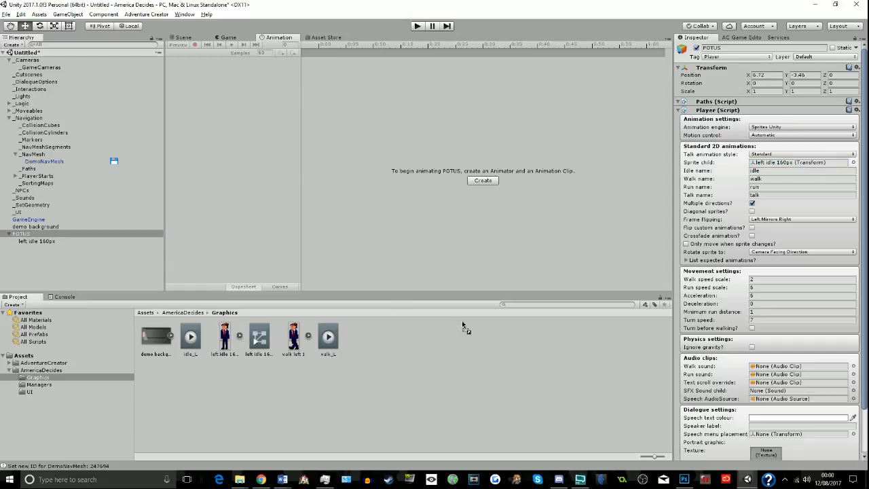
- Save POTUS as a prefab in the Graphics folder and assign it as the Player in the Adventure Creator settings
drag(552, 257, 293, 340)
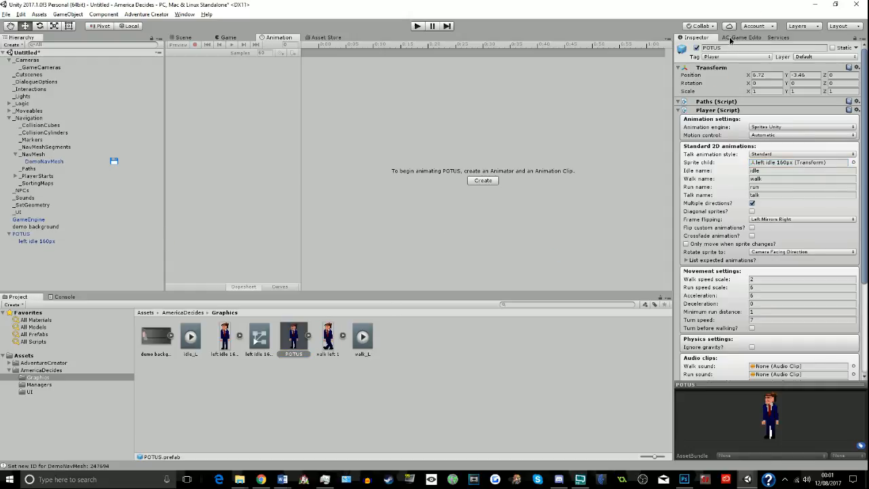
click(731, 37)
click(748, 50)
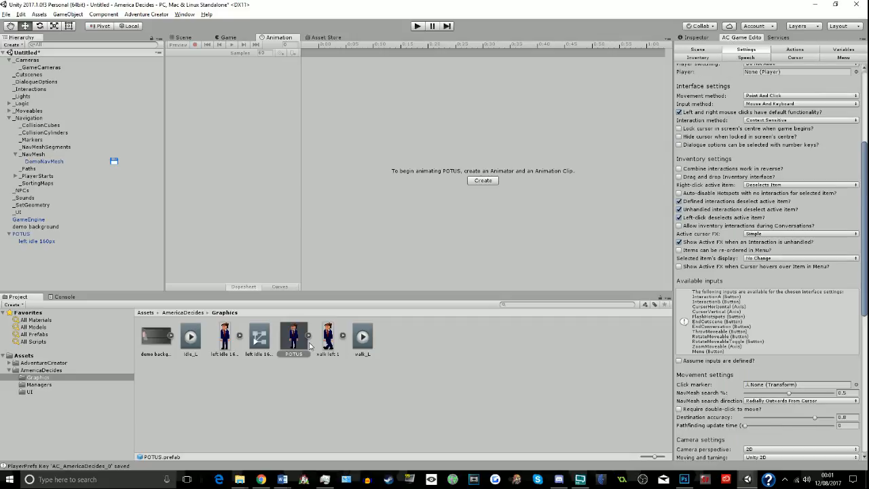
drag(291, 341, 416, 354)
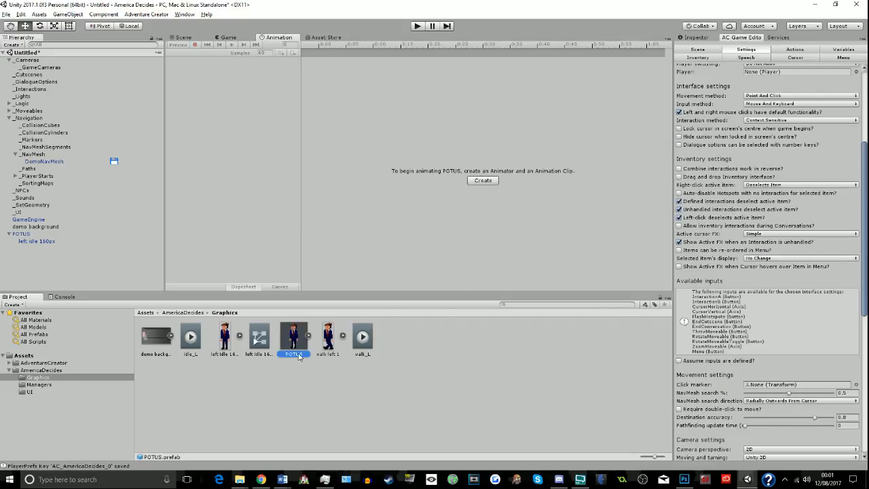
drag(299, 357, 798, 76)
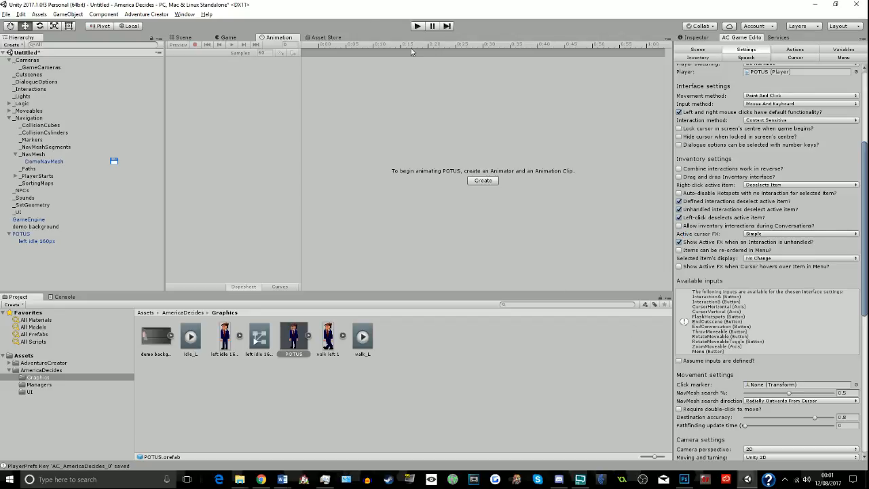
- Play-test the room scene with POTUS as the player, and stop the test
click(183, 38)
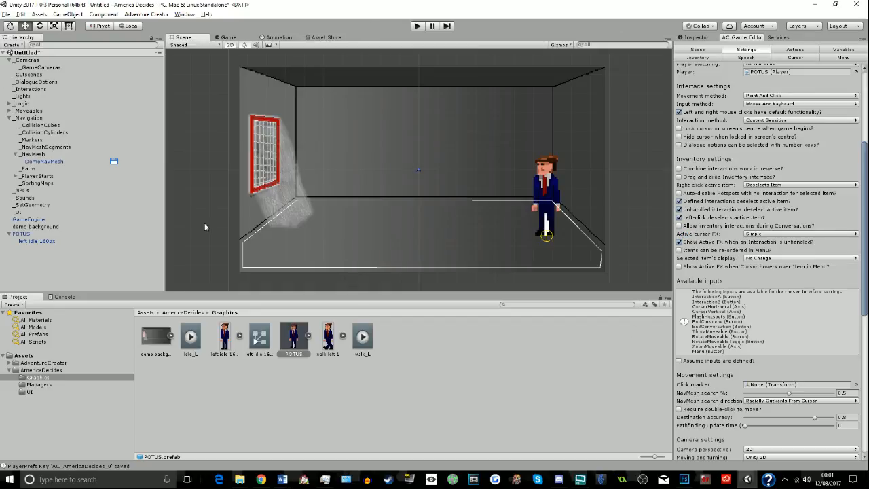
click(416, 26)
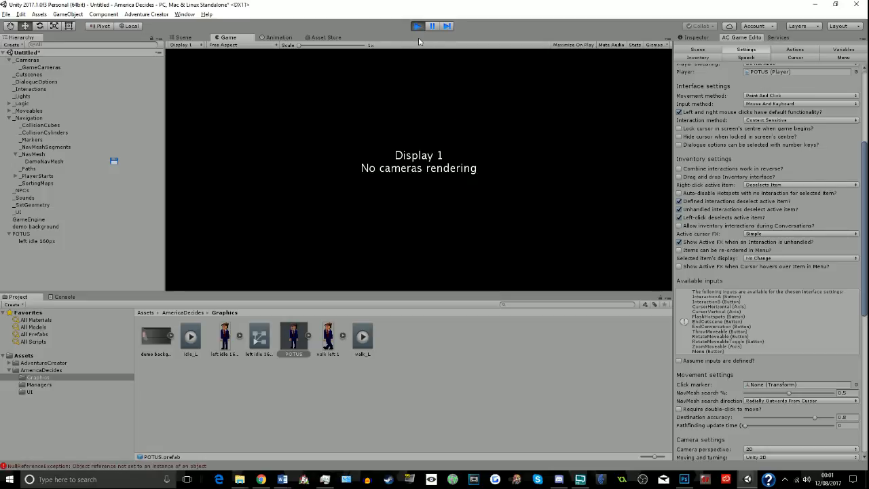
click(417, 27)
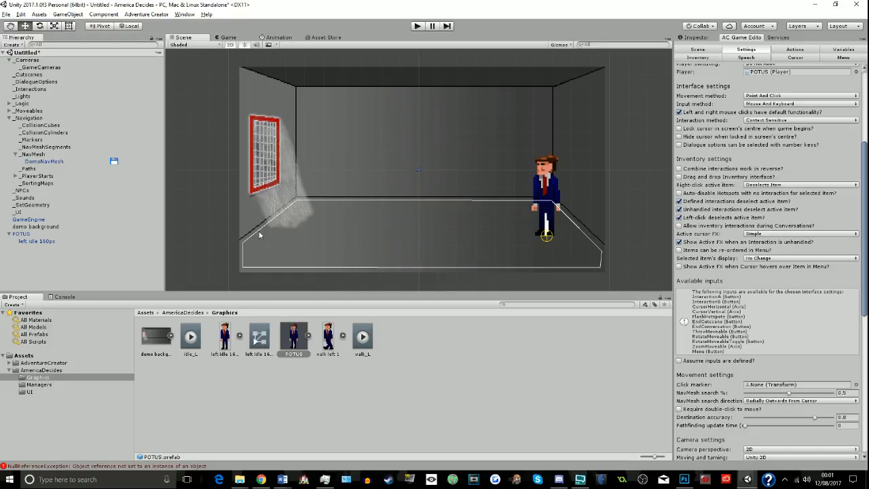
- Add a GameCamera 2D prefab named Navcam and pull it back from the room background to about Z -2.41
click(700, 49)
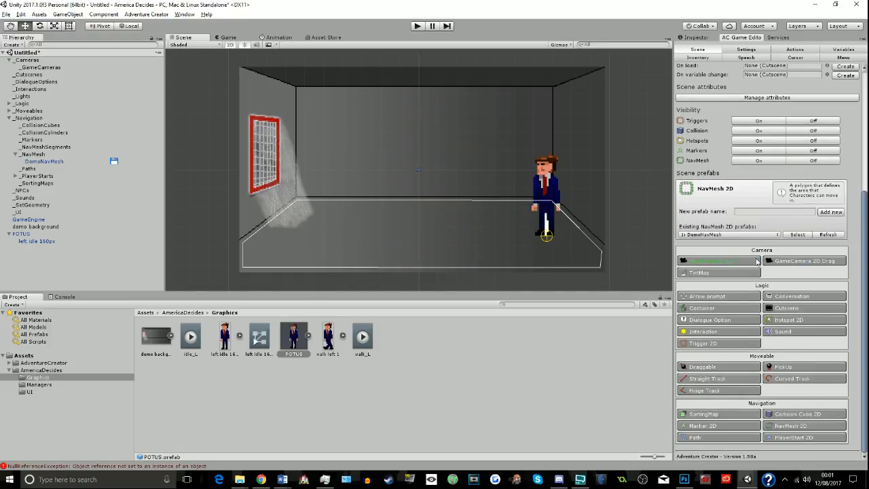
click(753, 261)
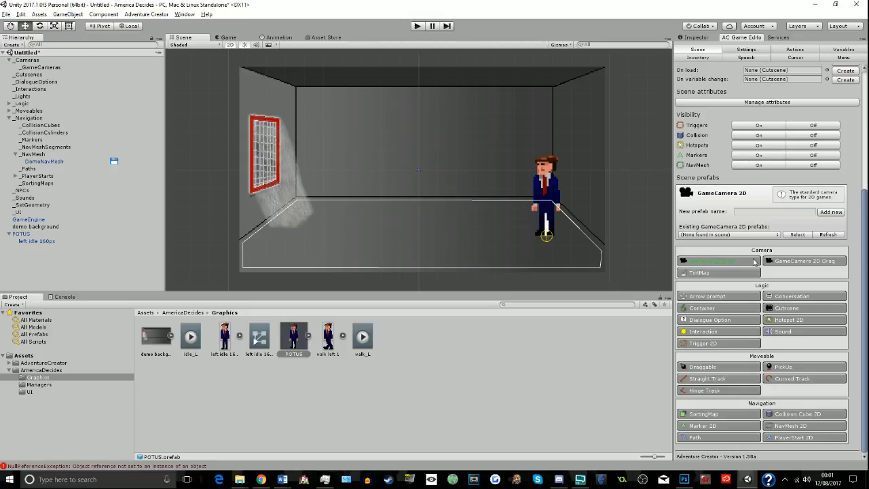
click(771, 212)
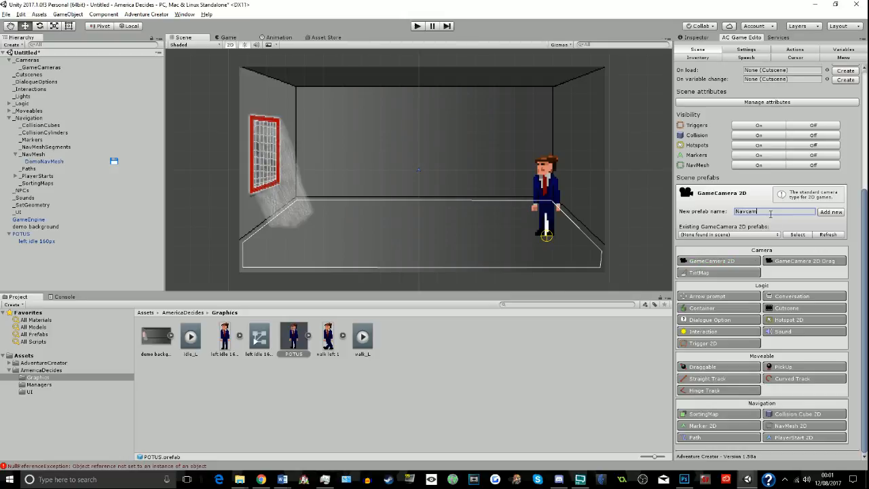
click(830, 212)
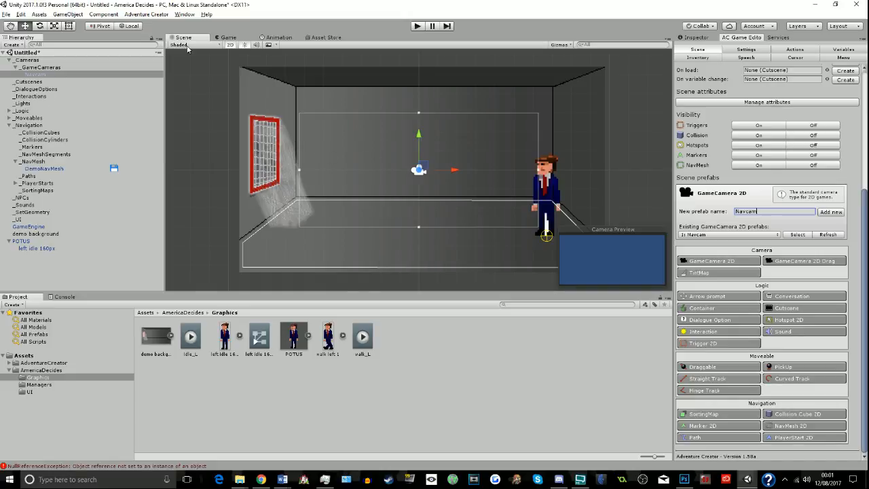
click(230, 44)
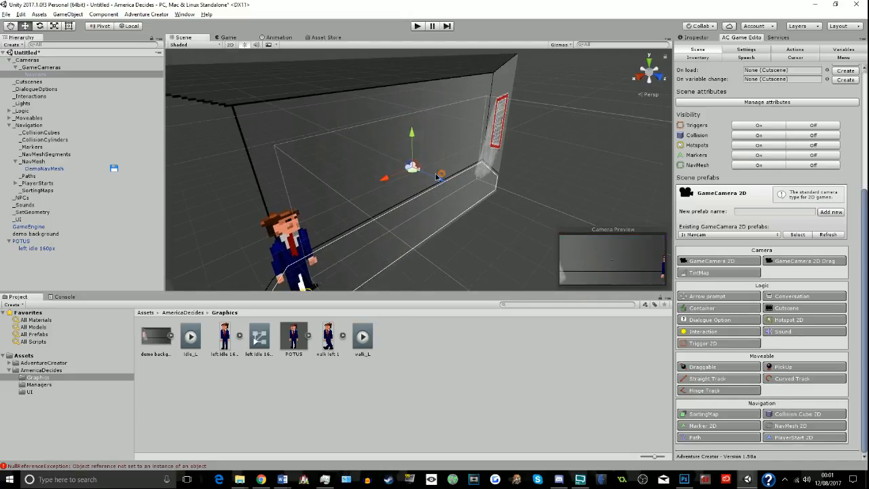
drag(438, 176, 414, 169)
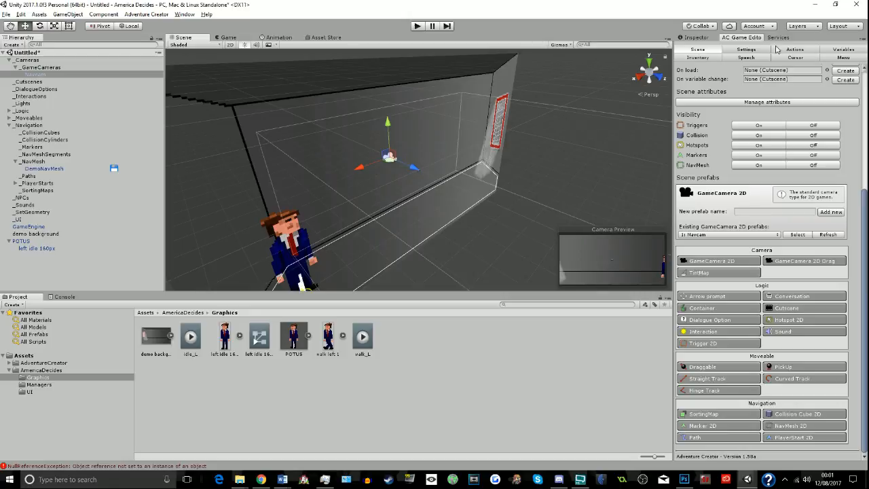
- Try larger orthographic sizes for Navcam, including 3.2, and restore the size to 3
click(696, 38)
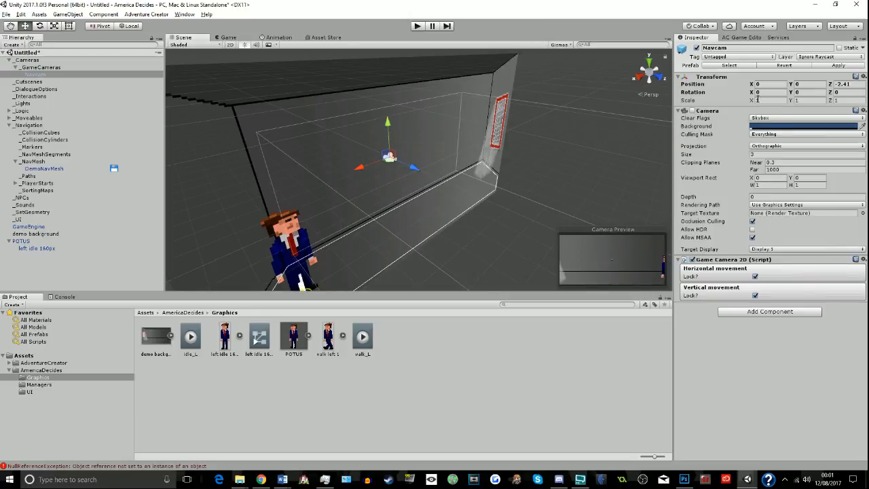
click(758, 155)
text(4.)
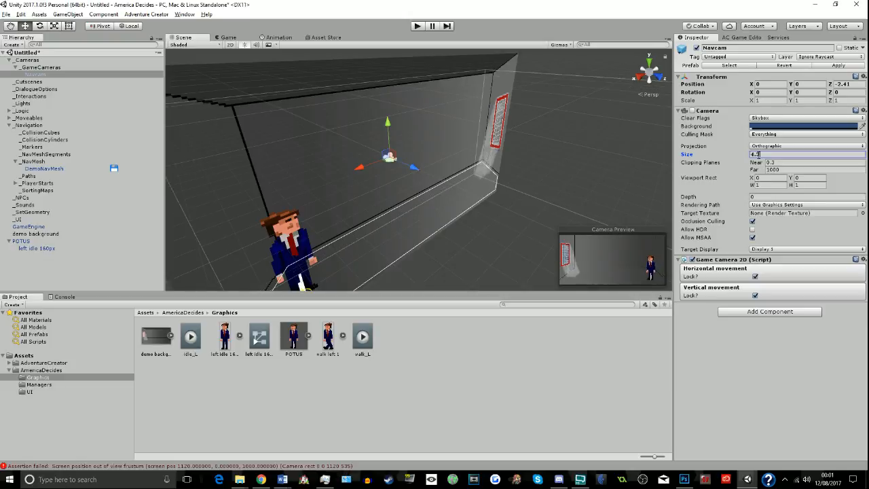
text(41)
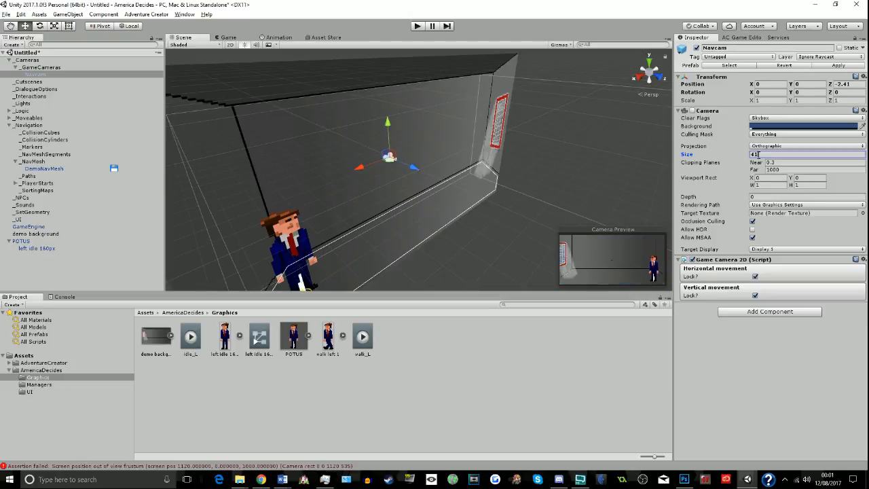
text(3.)
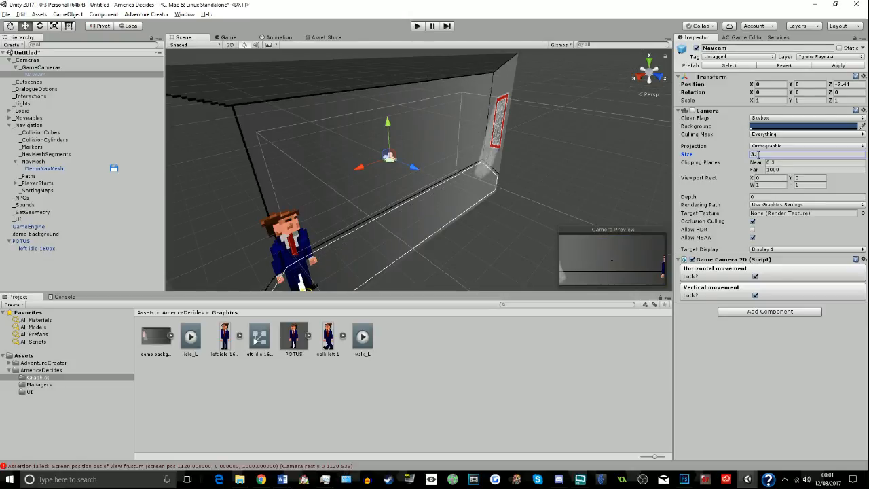
text(2)
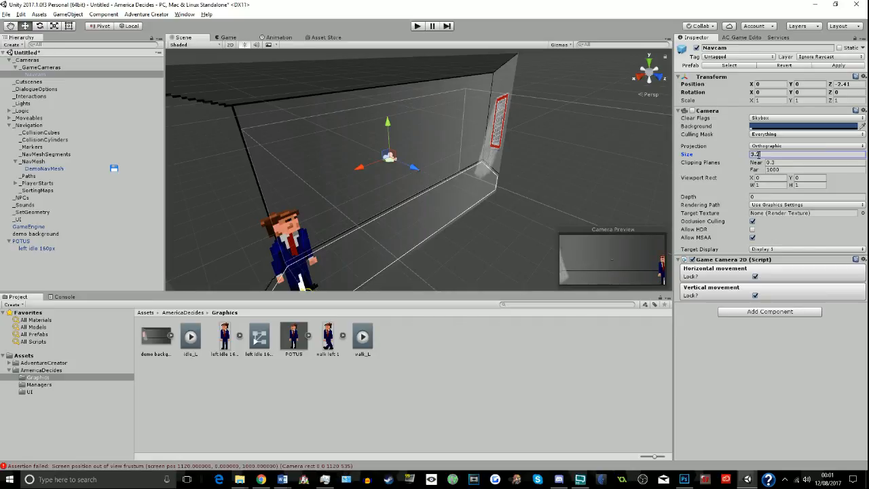
key(BackSpace)
key(BackSpace)
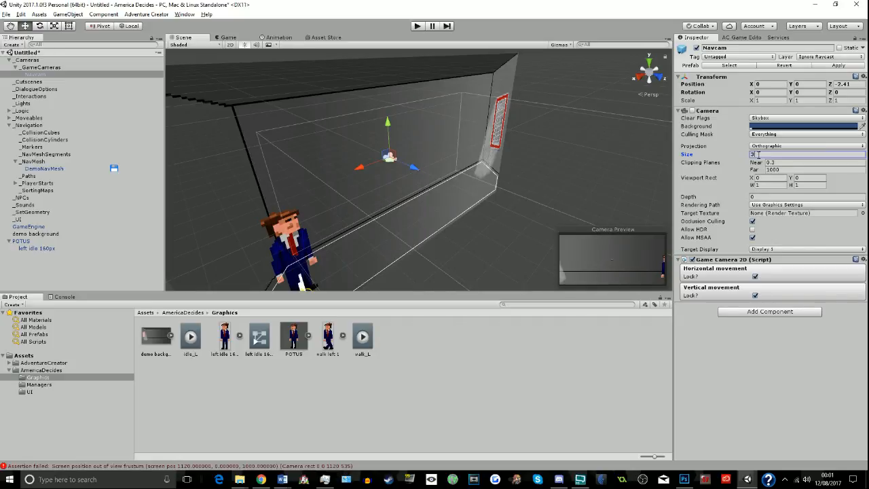
- Unlock Navcam's horizontal and vertical movement and set its follow speed to 3
click(753, 277)
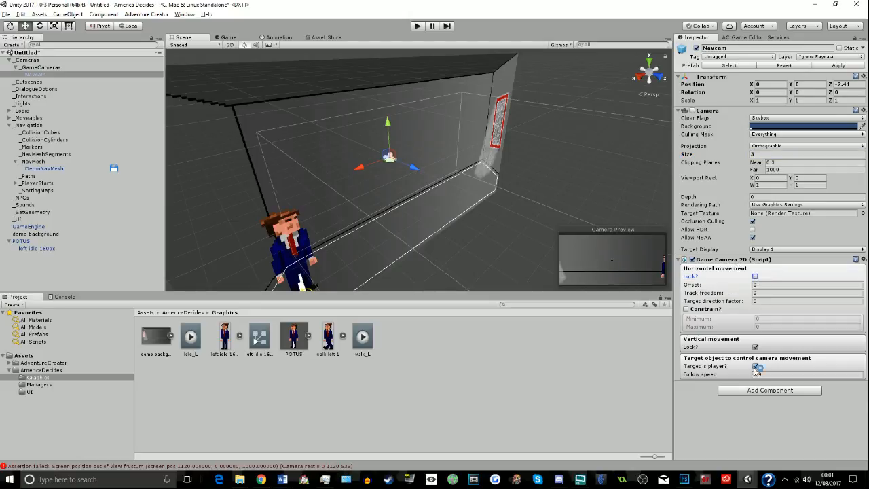
click(755, 347)
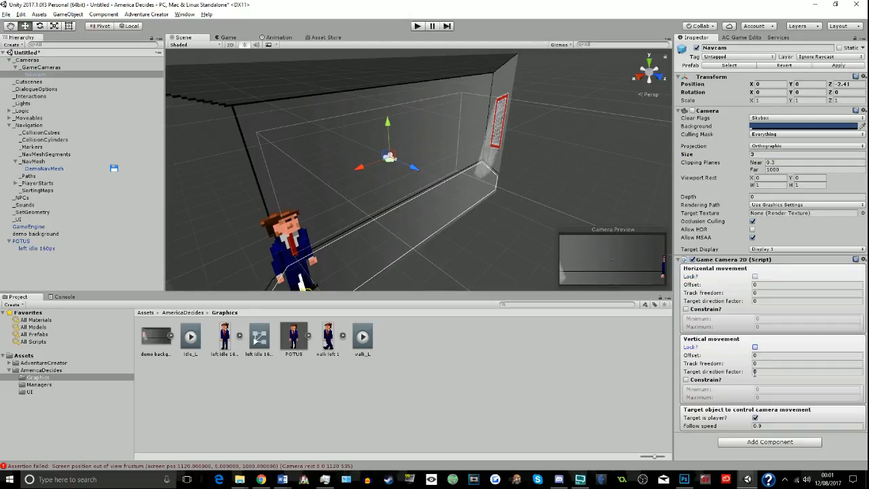
click(747, 426)
text(3)
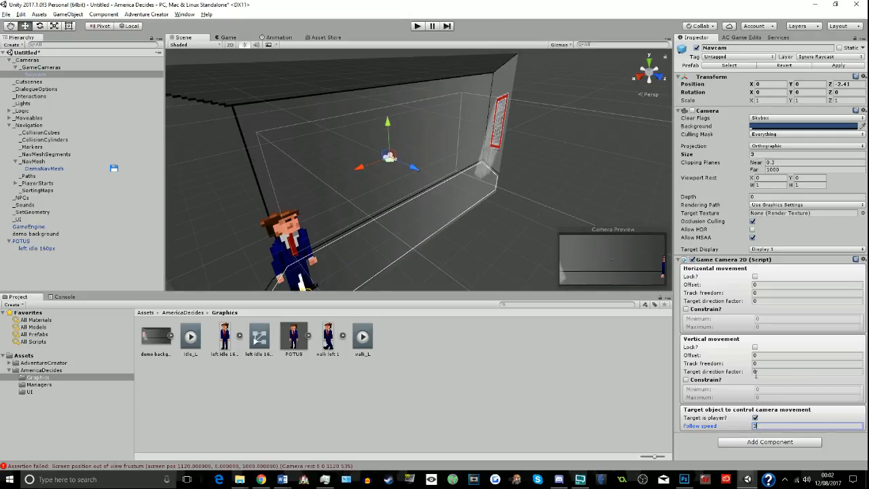
- Play-test the scene with the unlocked Navcam, check the game view's display choices, and stop the test
click(417, 26)
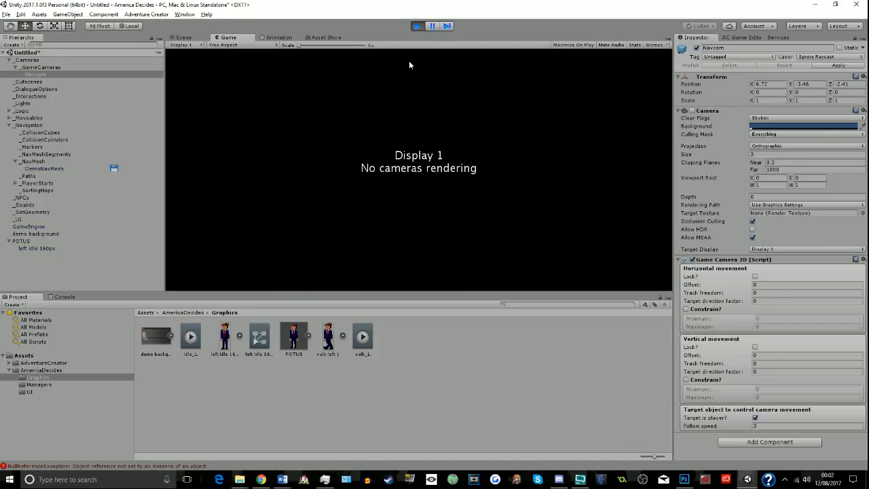
click(192, 45)
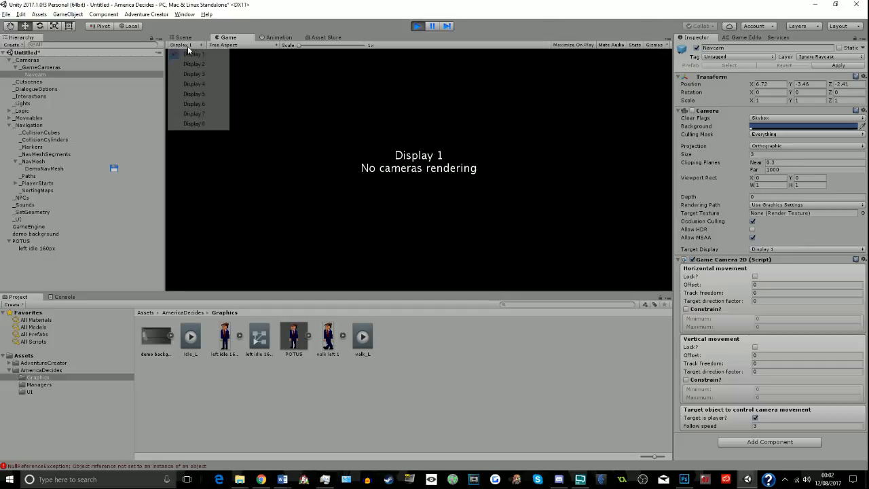
click(411, 31)
click(416, 27)
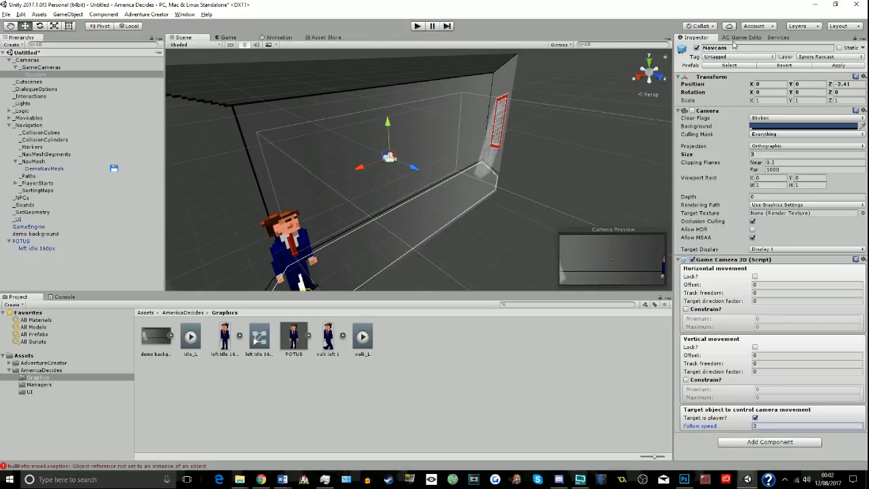
- Assign Navcam as the scene's default camera and DemoNavMesh as its default NavMesh in the Scene manager
click(737, 38)
scroll(806, 148, up, 6)
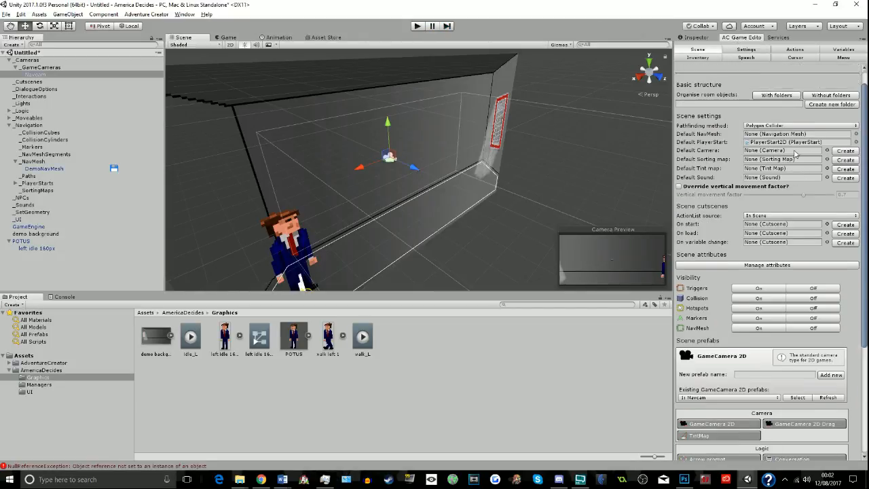
drag(29, 76, 761, 176)
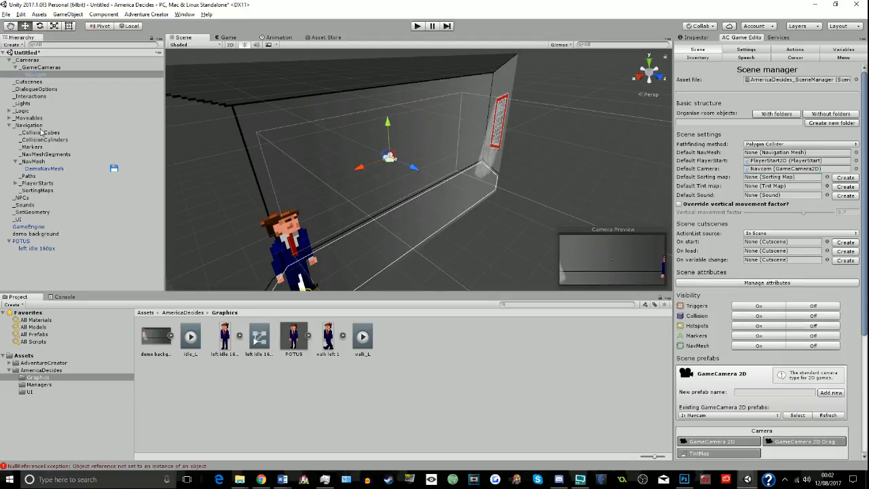
drag(50, 169, 781, 152)
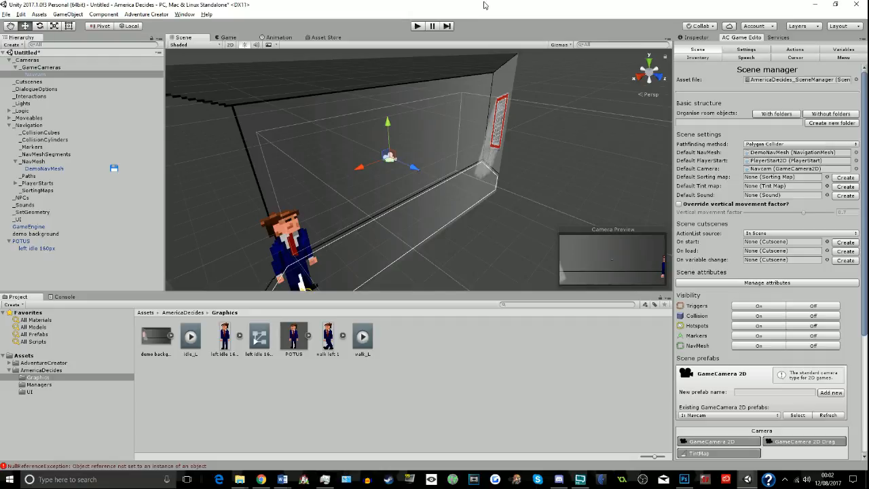
- Play-test the scene with the assigned default camera and NavMesh, and stop the test
click(422, 26)
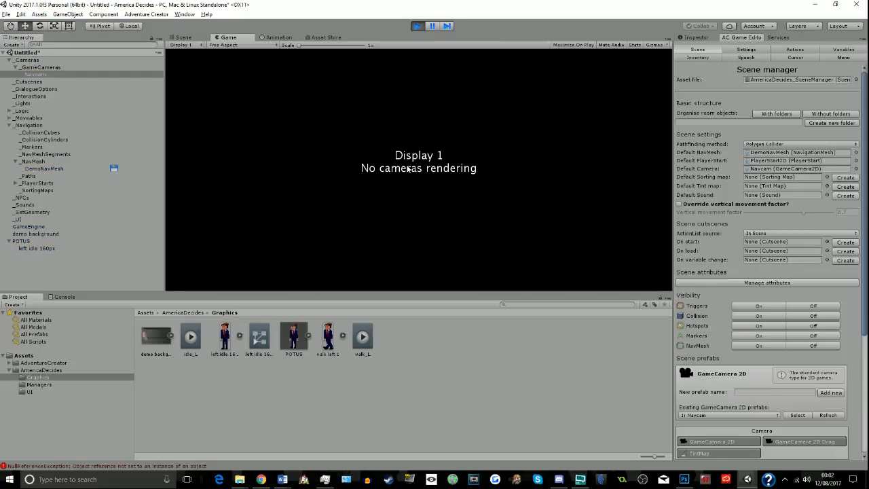
click(48, 74)
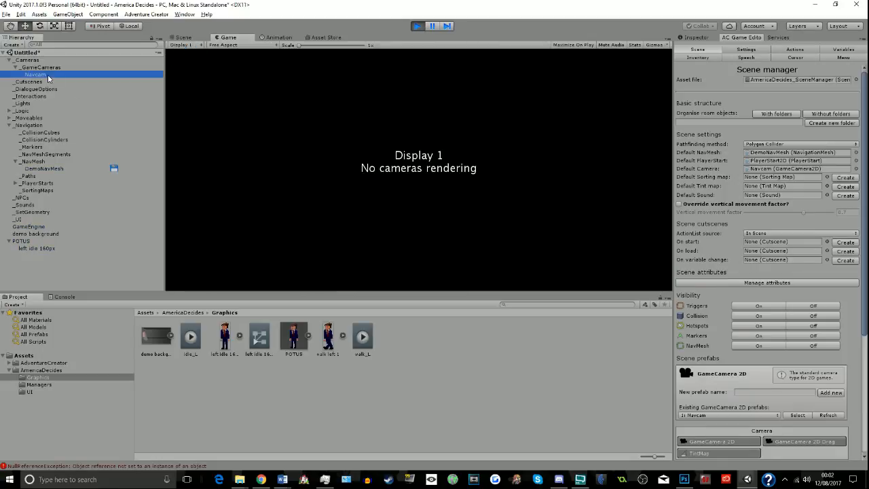
click(383, 165)
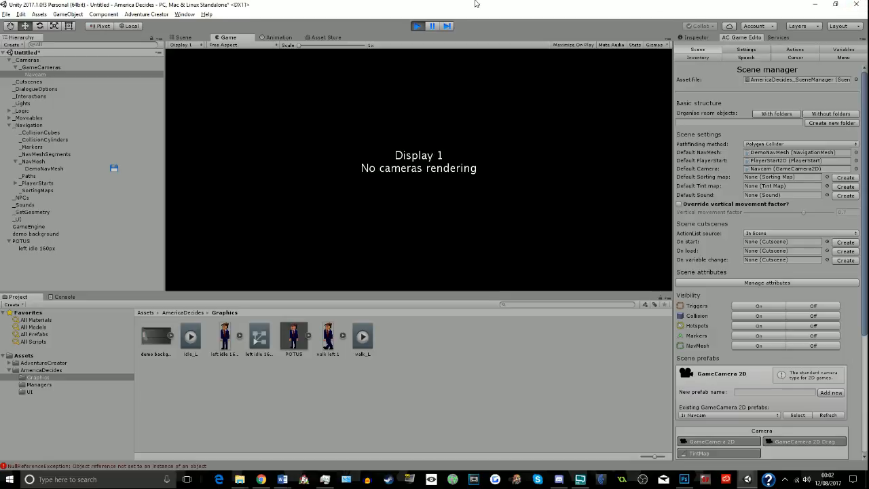
click(415, 27)
scroll(409, 132, down, 5)
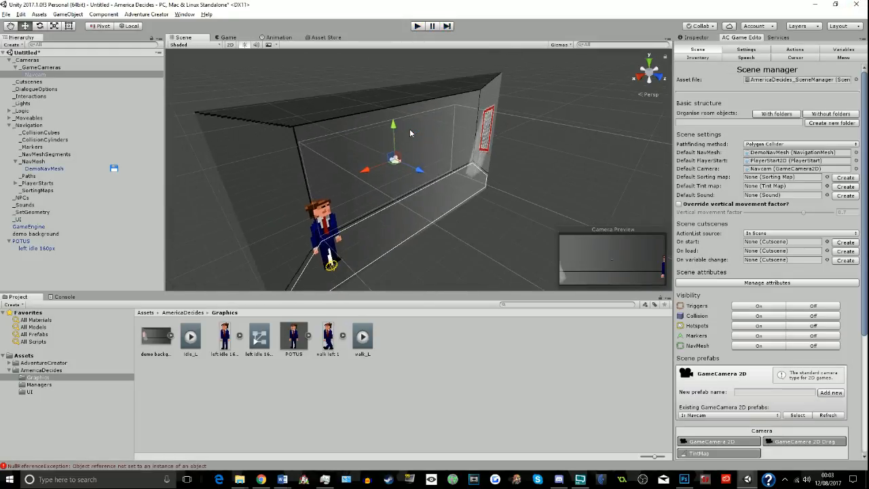
scroll(599, 136, down, 2)
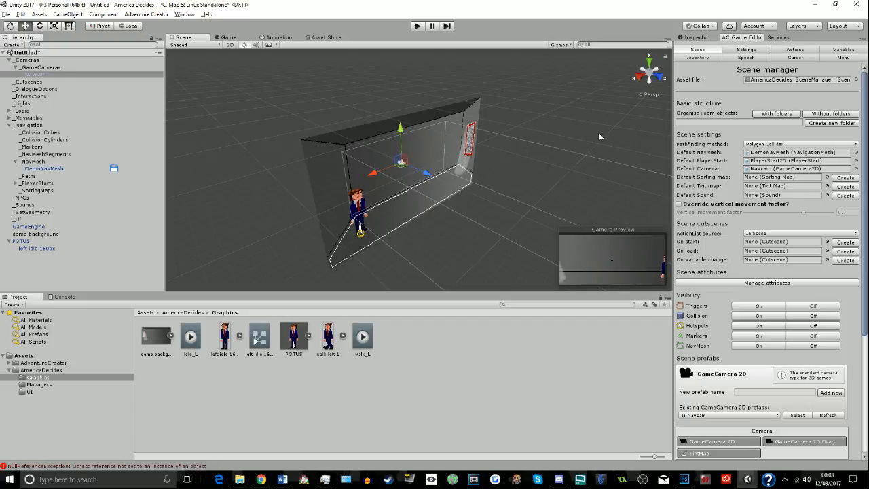
- Try play-testing with Navcam's Camera component enabled, disable the component again, and stop the test
click(693, 38)
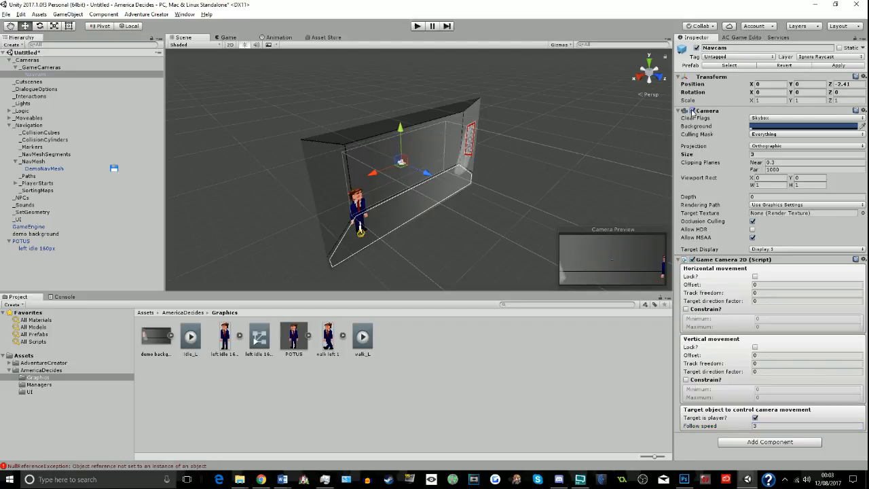
click(420, 28)
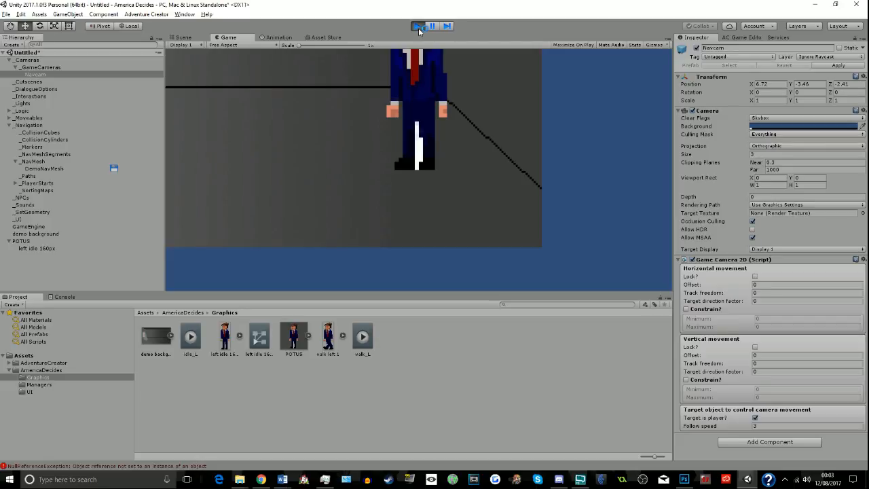
click(761, 354)
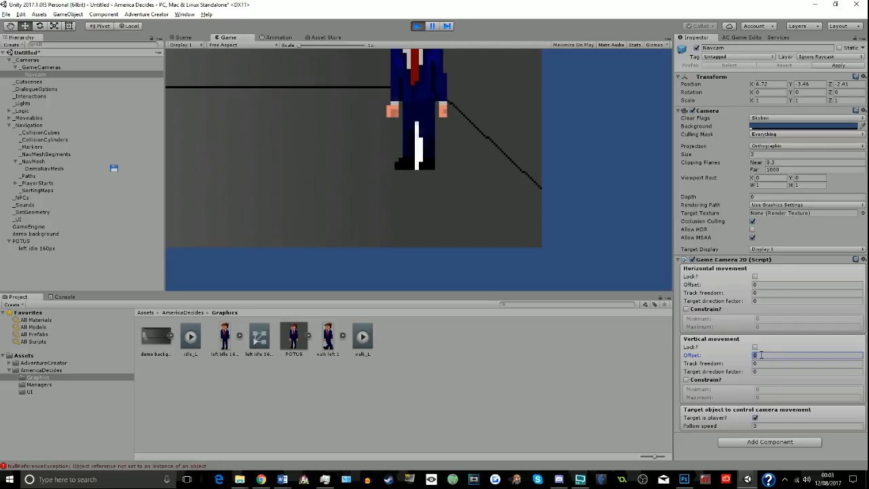
text(1)
click(693, 112)
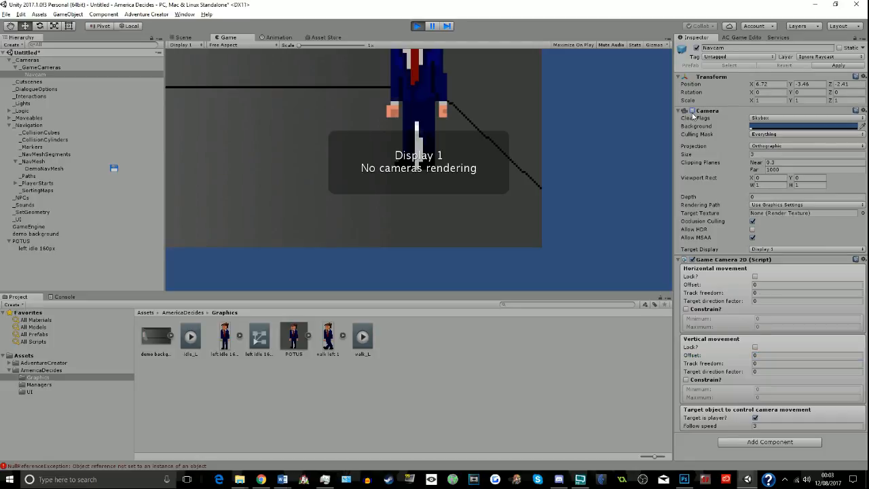
click(418, 26)
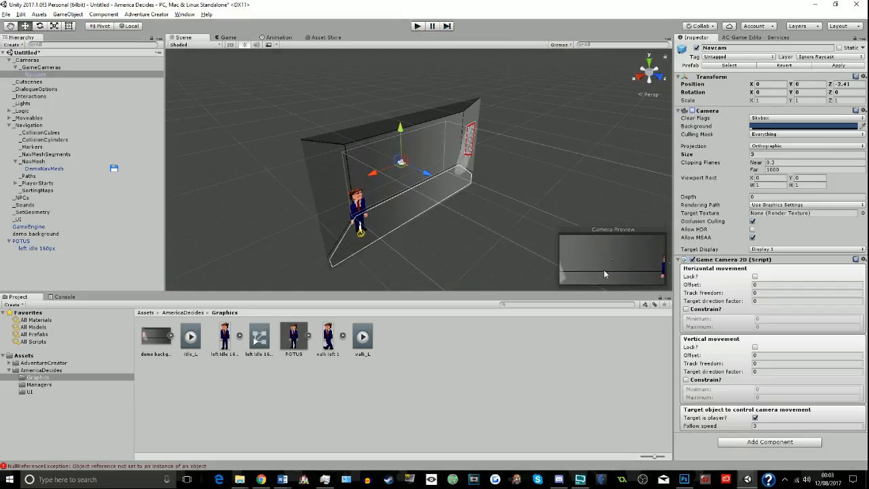
- Save the scene as demo in the project's Assets folder
scroll(466, 196, down, 4)
scroll(466, 196, up, 5)
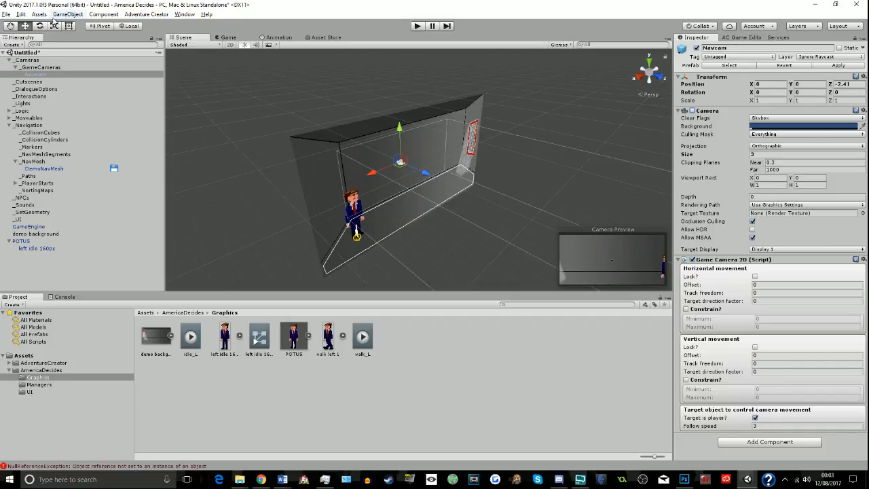
click(7, 14)
click(13, 43)
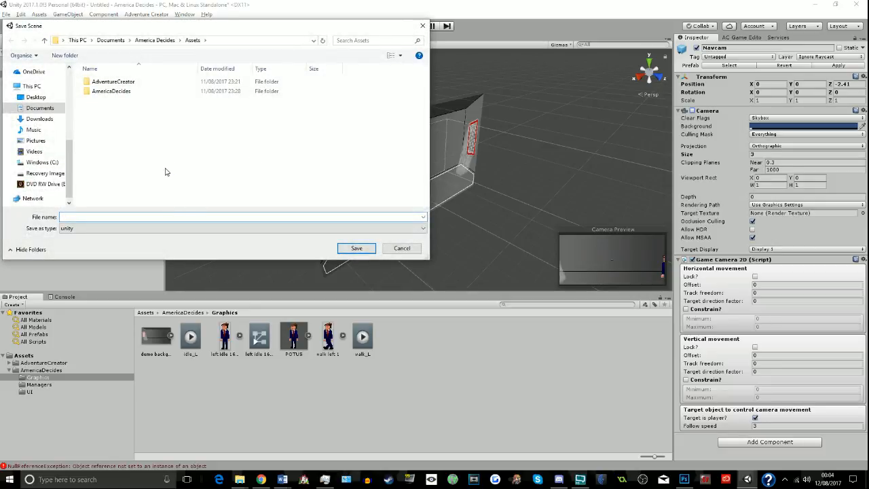
text(demo)
key(Return)
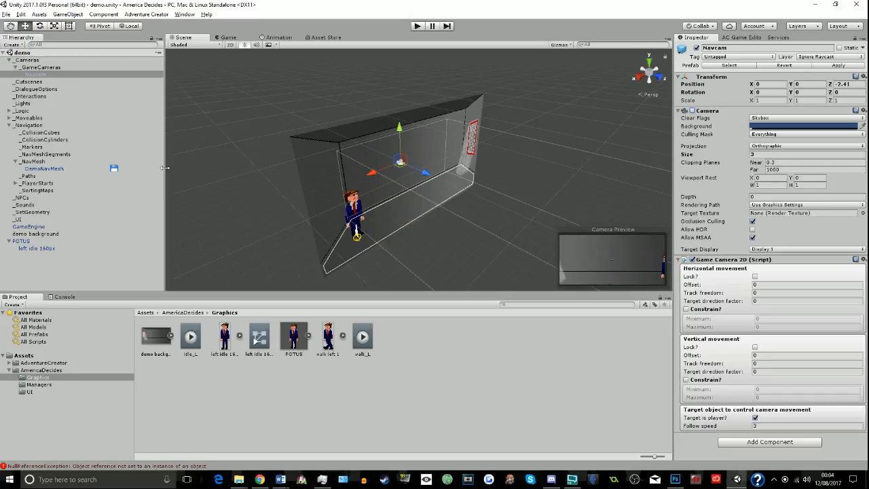
- Open the existing project Boom And Qas and dismiss the launcher window
click(5, 14)
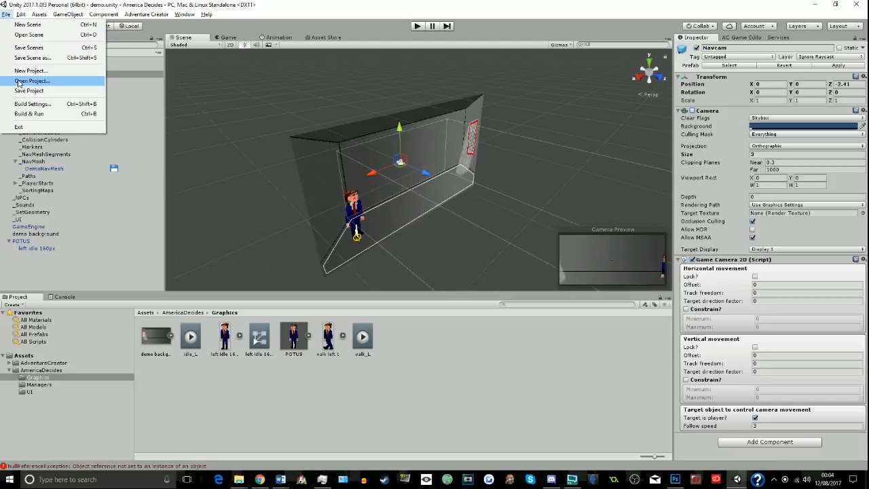
click(27, 81)
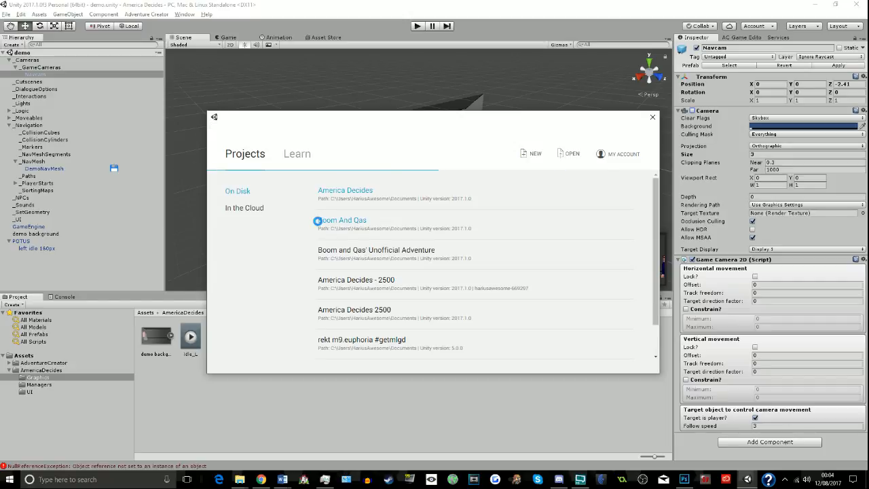
click(331, 223)
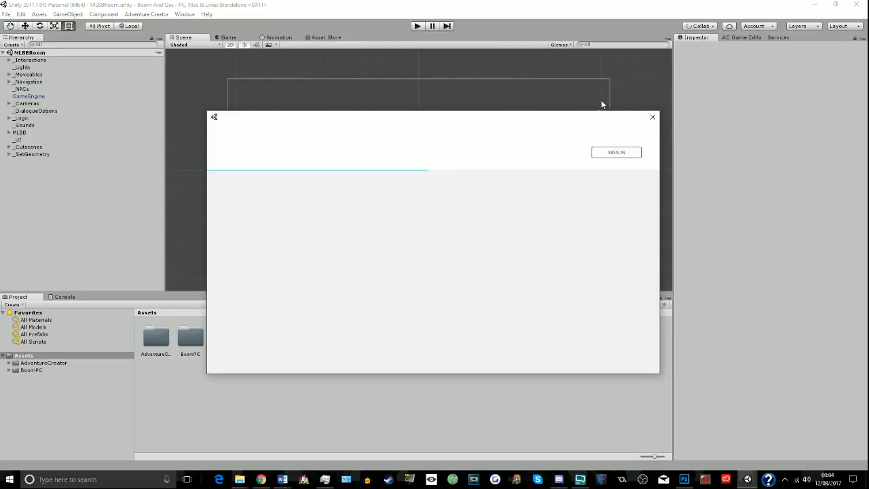
click(653, 119)
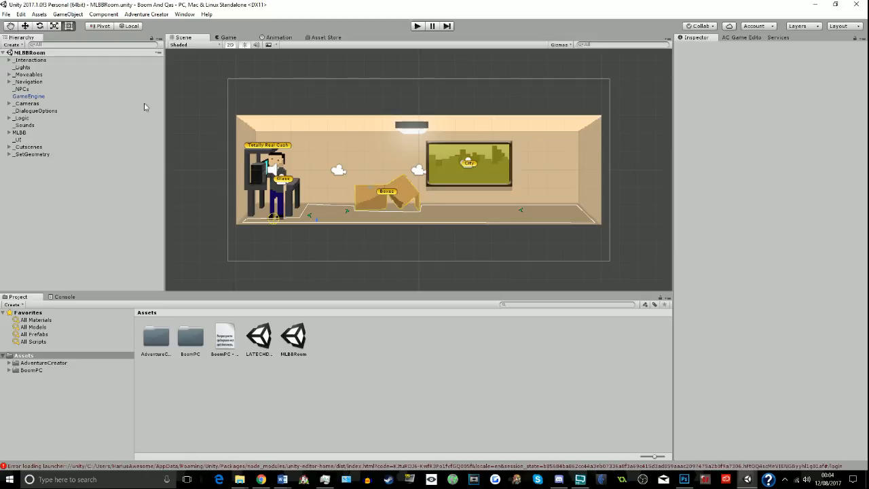
- Inspect the movement, constraint and target settings of NavCam 1 under _GameCameras
click(10, 104)
click(26, 111)
click(15, 111)
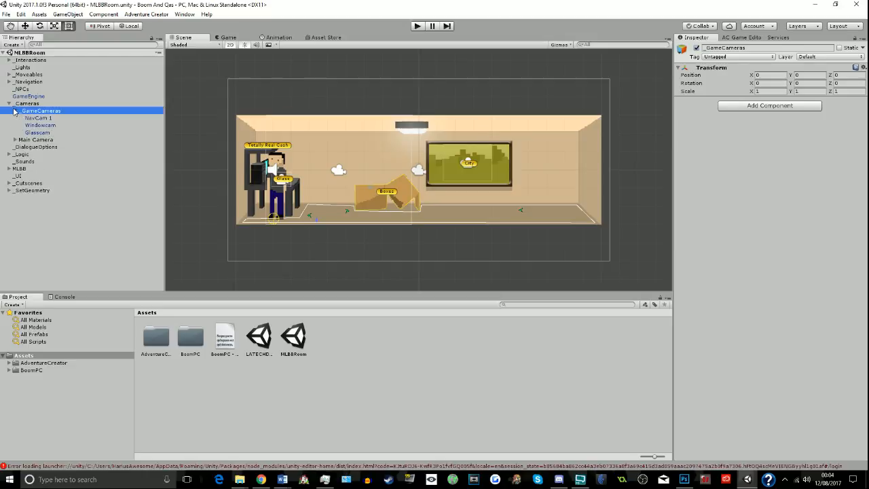
click(34, 118)
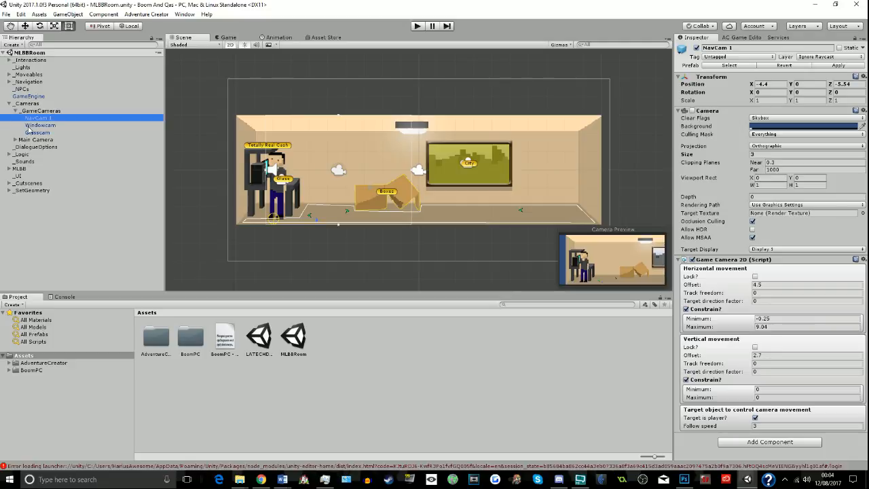
- Check the Main Camera and its LookAt child under _Cameras, and copy the Main Camera object
click(15, 139)
click(31, 146)
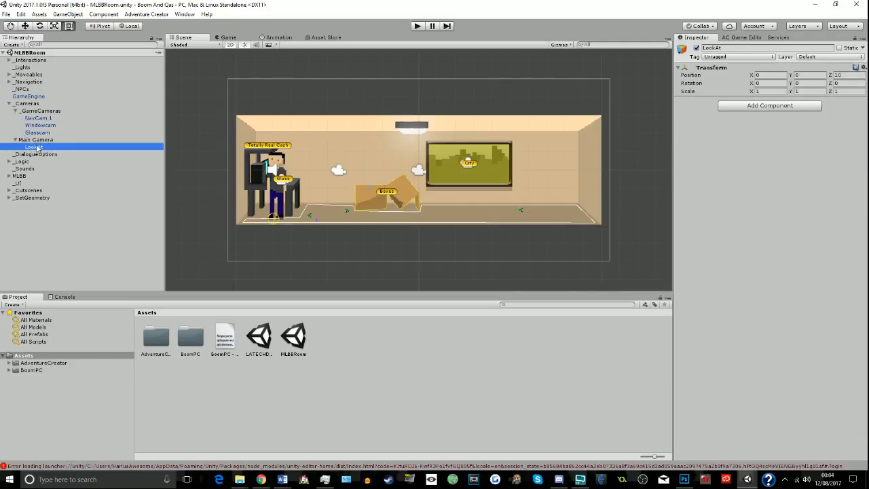
click(42, 140)
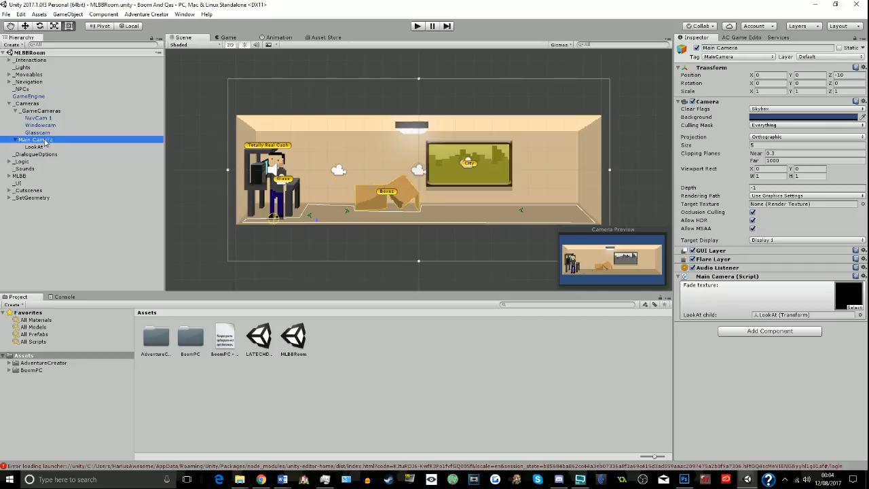
right_click(32, 141)
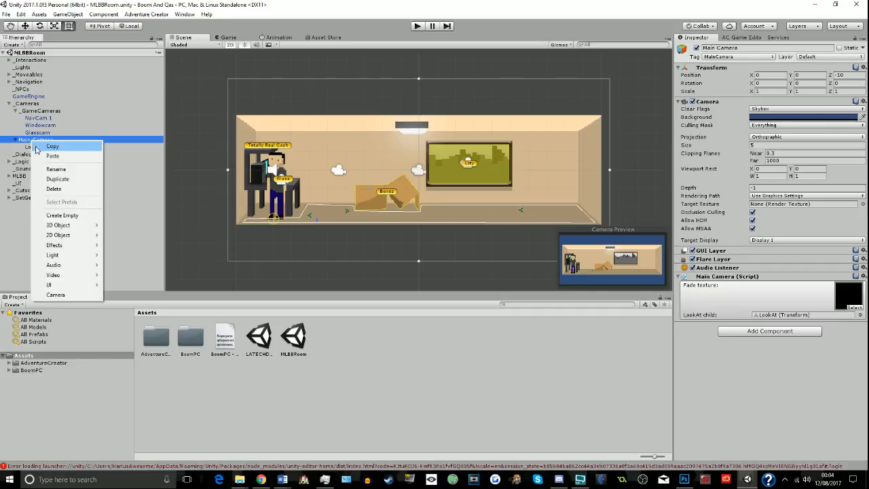
click(38, 147)
- Reopen the America Decides project and dismiss the launcher window
click(6, 14)
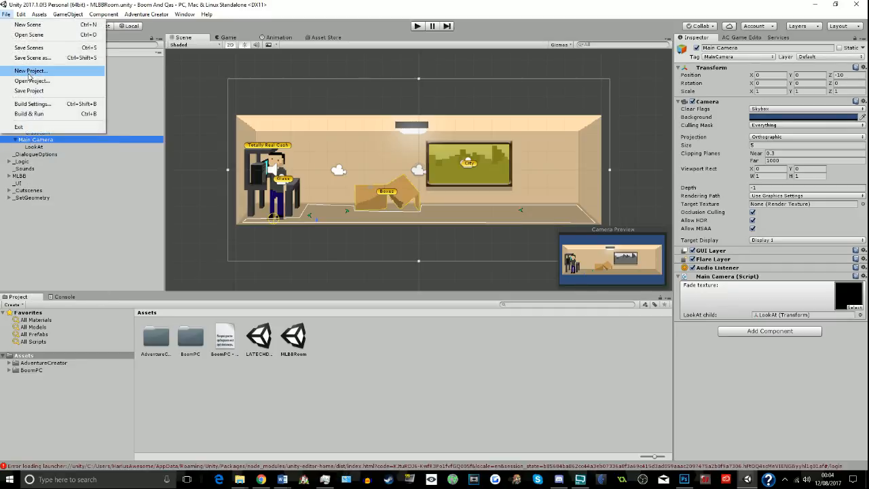
click(30, 70)
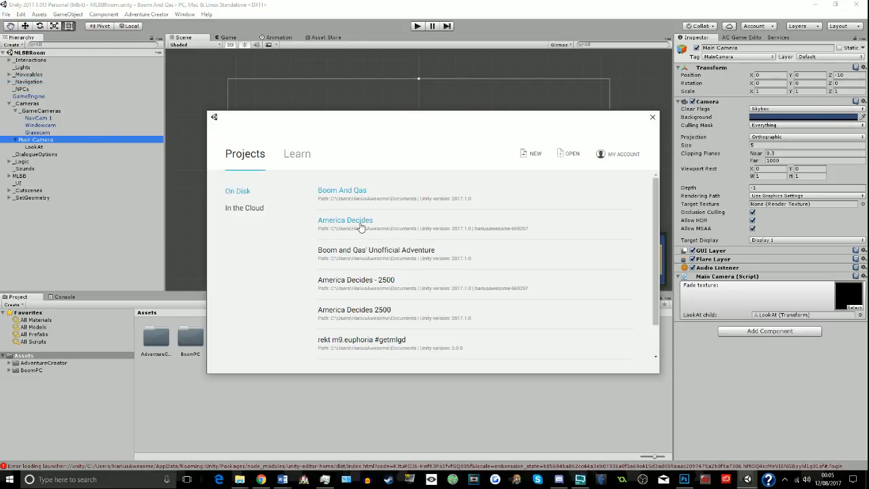
click(360, 224)
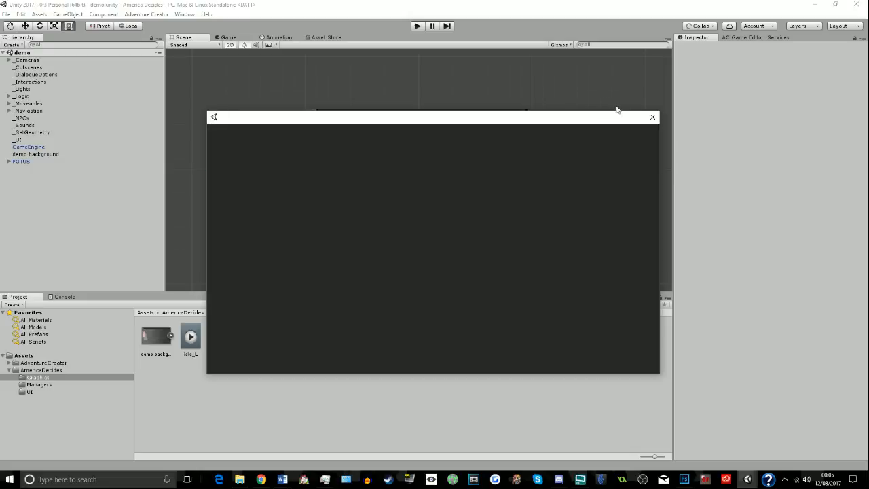
click(653, 117)
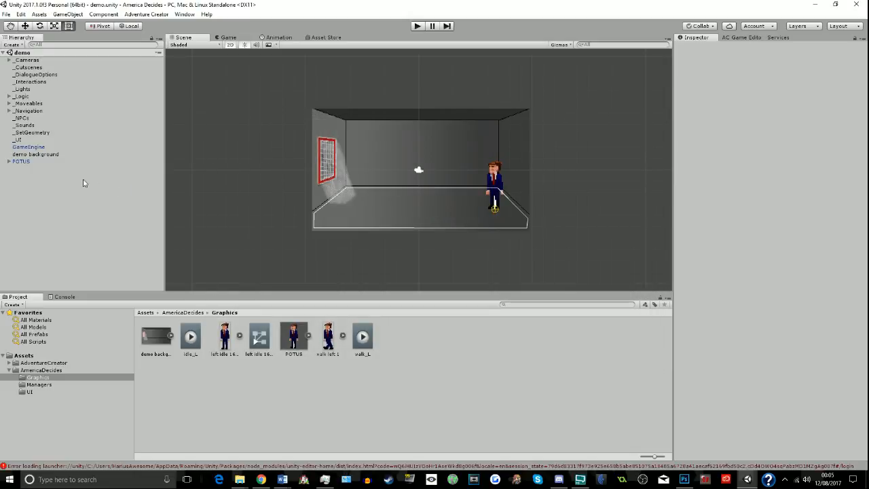
- Try to paste the copied Main Camera under _Cameras and into the demo scene's root
click(9, 60)
click(20, 61)
right_click(19, 62)
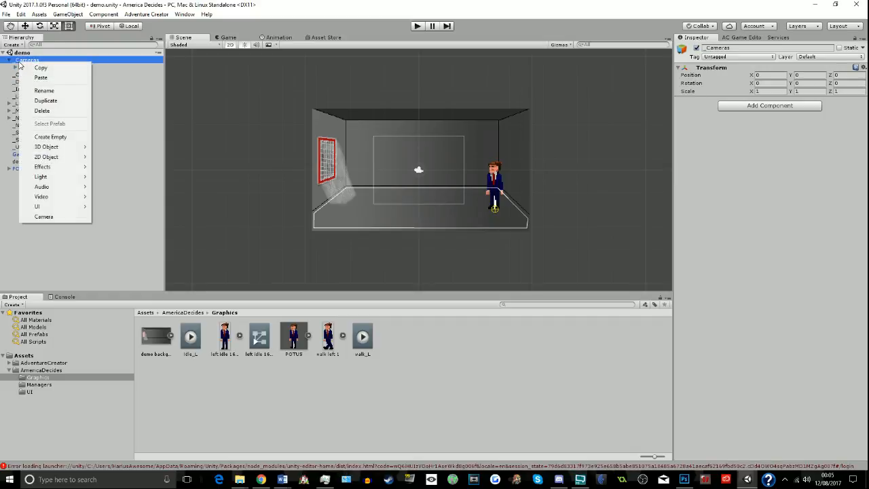
click(31, 76)
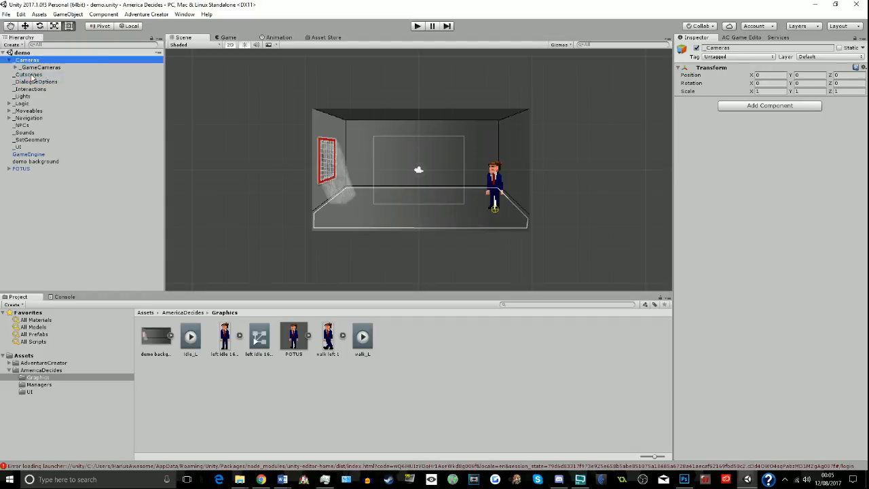
right_click(38, 252)
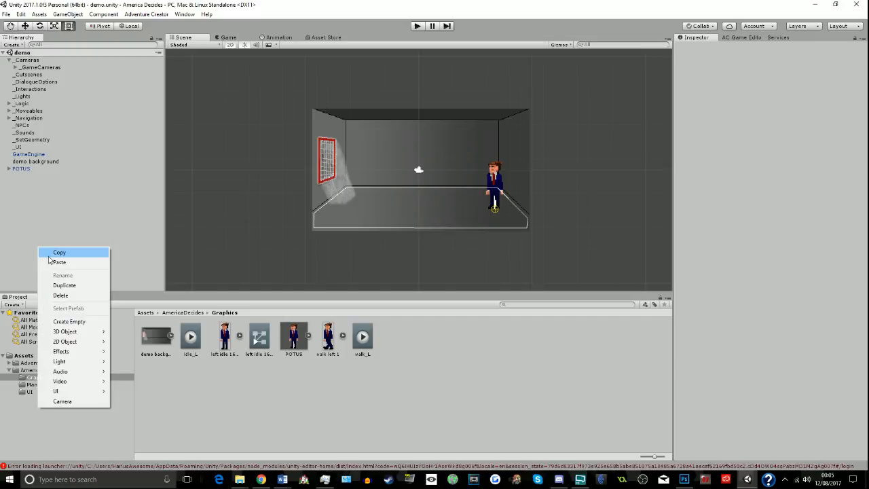
click(51, 263)
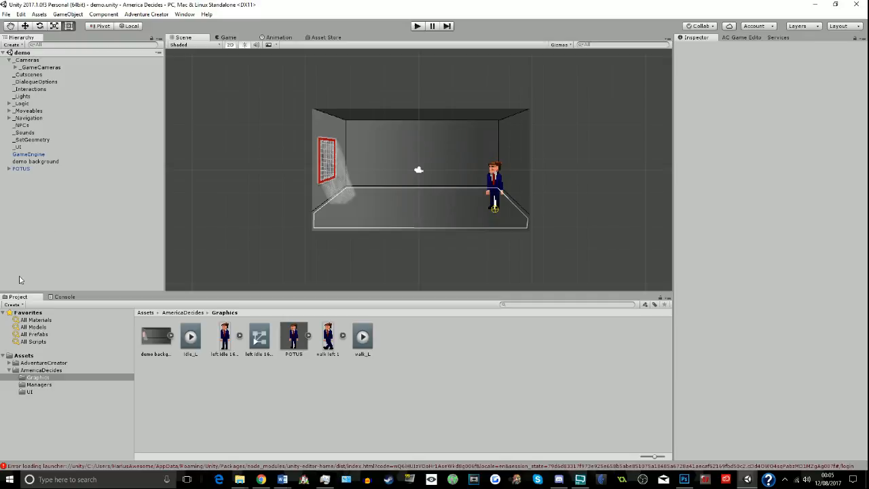
- Open the Park scene from the Scenes folder of Adventure Creator's 2D Demo
click(9, 362)
click(16, 370)
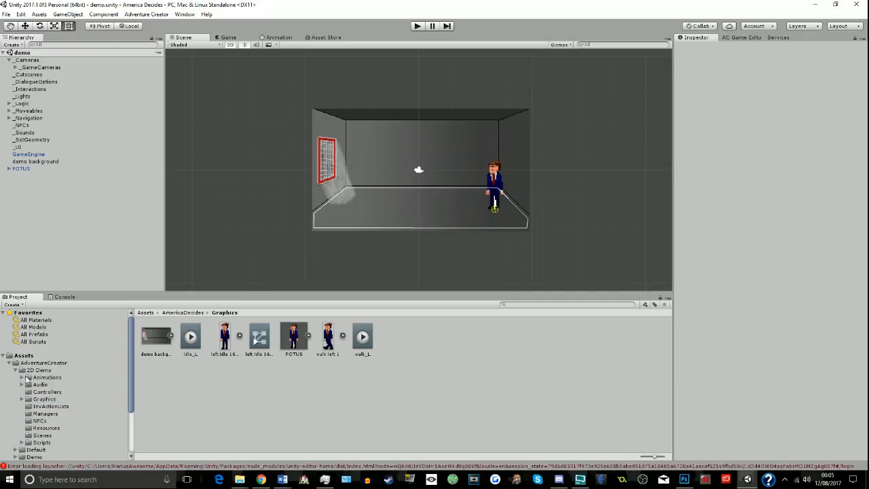
click(37, 370)
scroll(51, 387, down, 3)
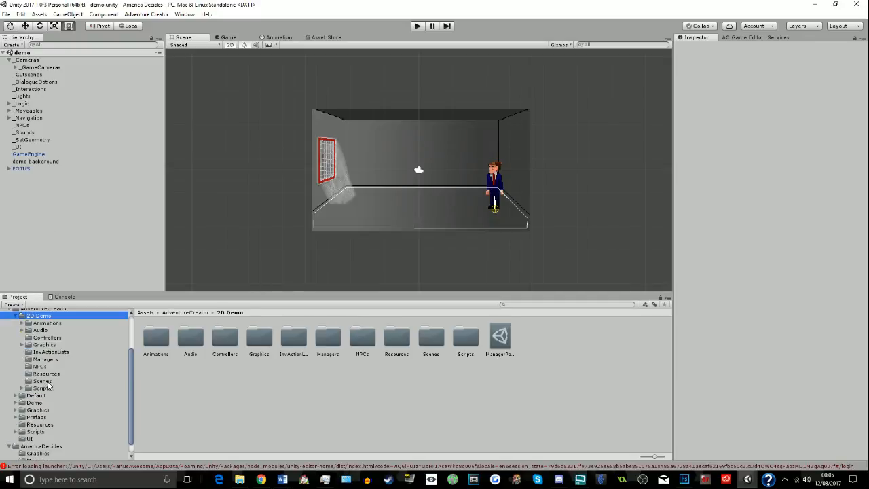
click(43, 382)
double_click(157, 336)
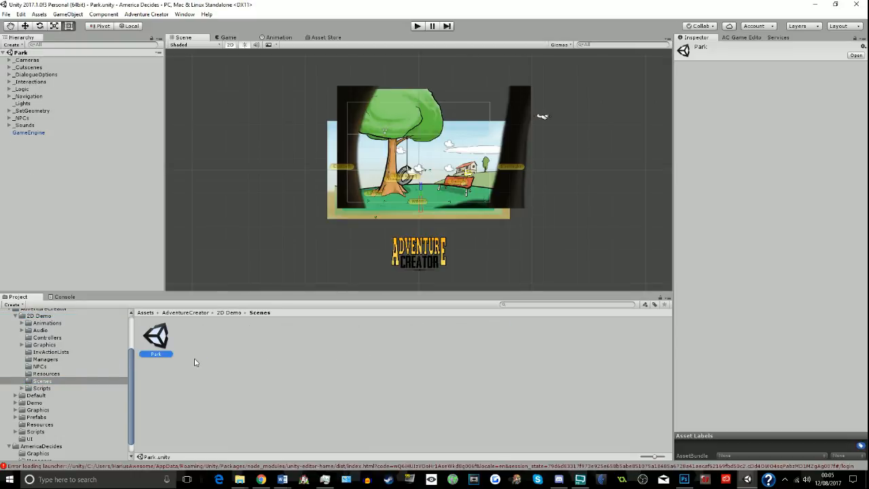
- Copy the MainCamera object found under _Cameras in the Park scene
click(26, 60)
click(9, 61)
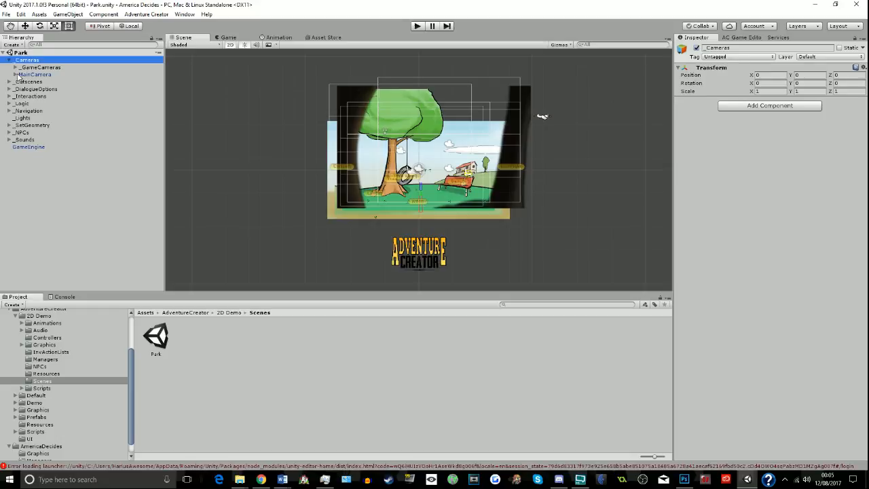
right_click(34, 75)
click(46, 82)
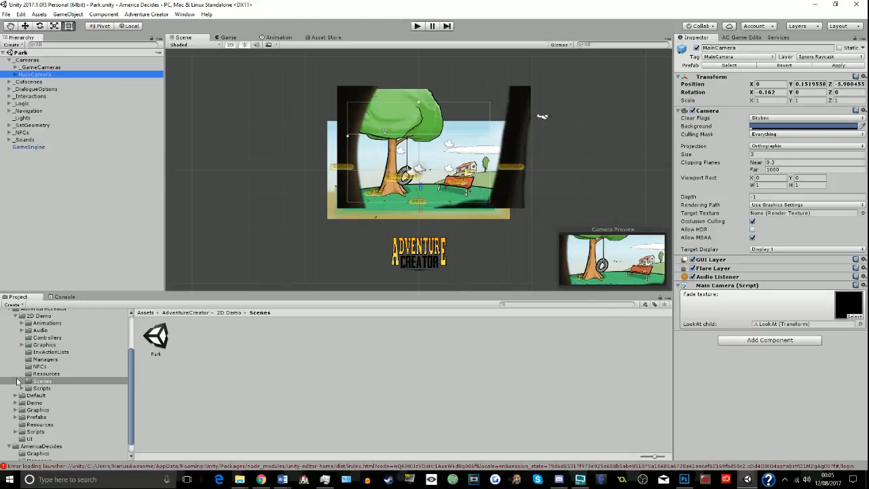
- Reopen the demo scene from the project's Assets folder and paste the copied MainCamera into it
scroll(20, 401, down, 1)
click(17, 435)
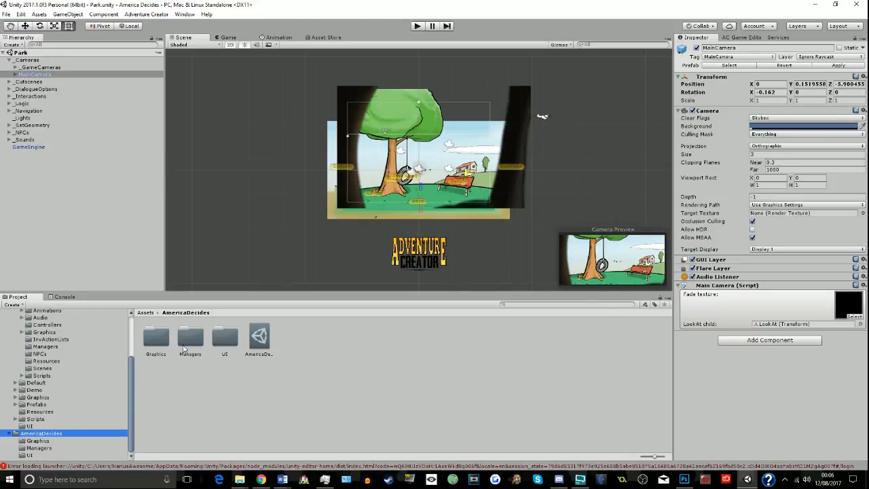
click(5, 14)
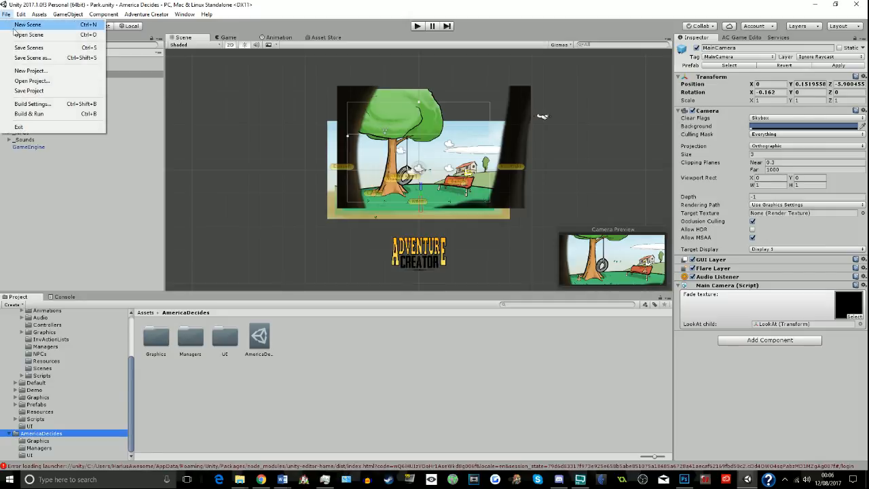
click(13, 35)
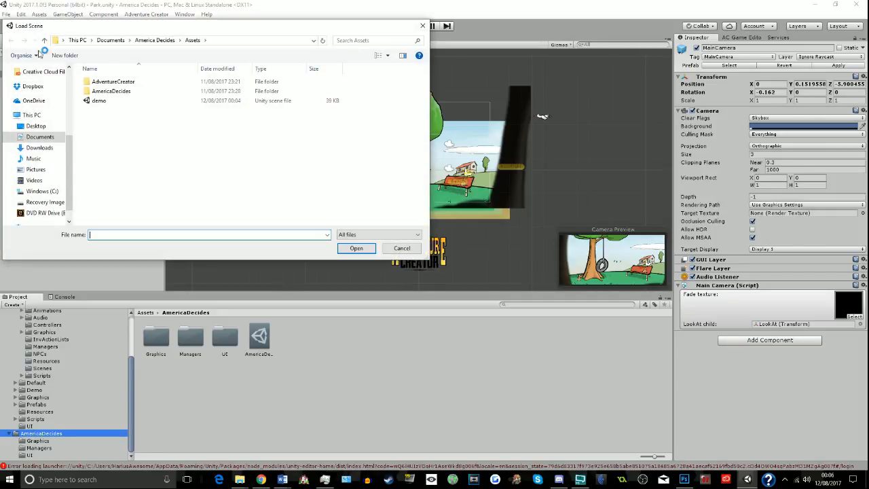
double_click(100, 100)
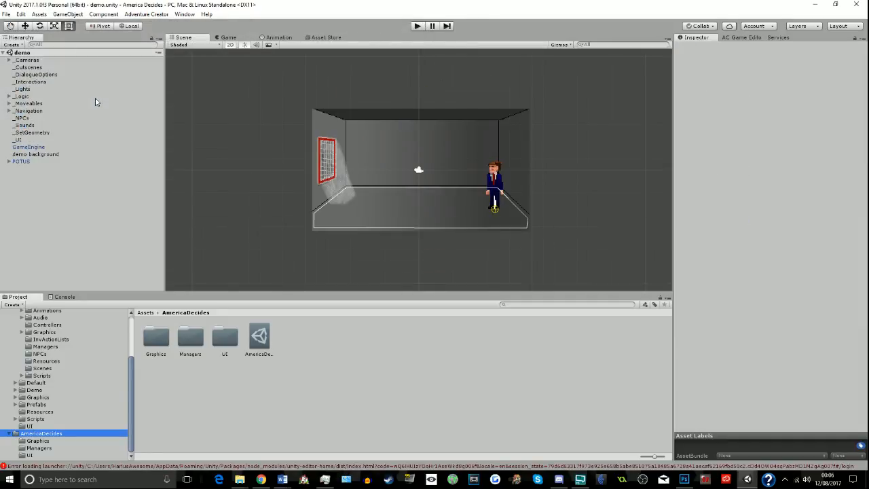
right_click(98, 190)
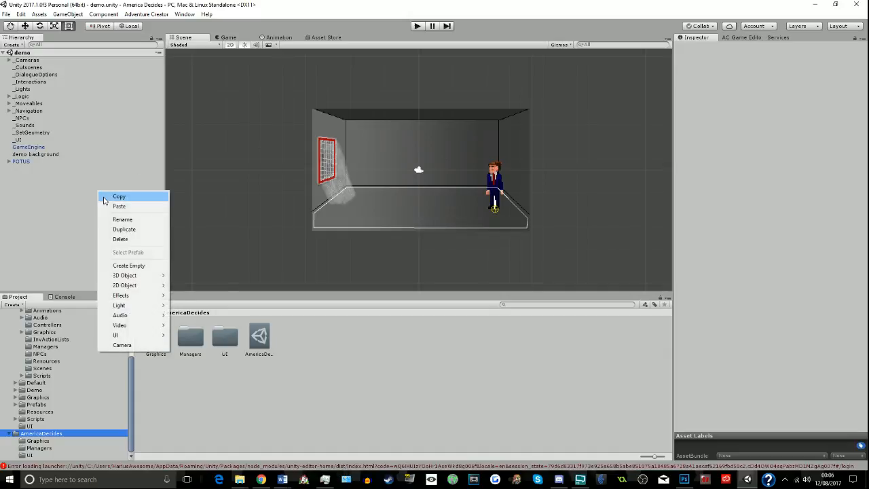
click(106, 204)
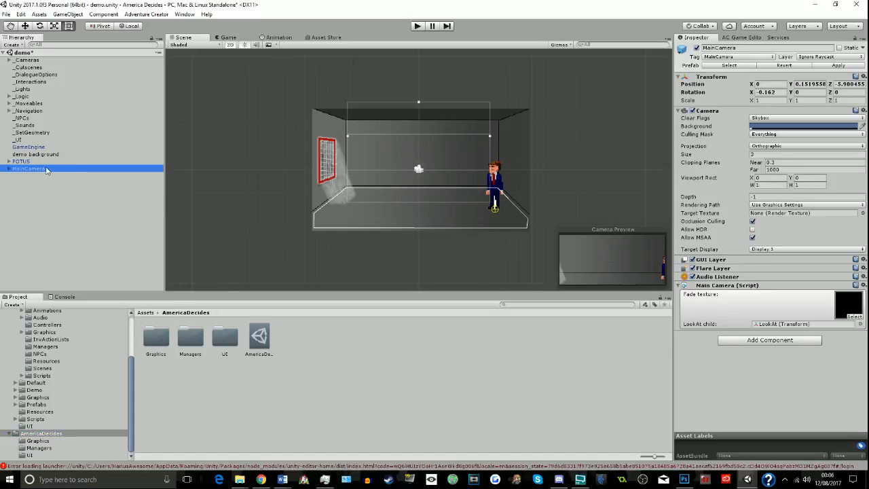
- Play-test the demo scene by walking POTUS to several spots in the room, and stop the game
click(418, 26)
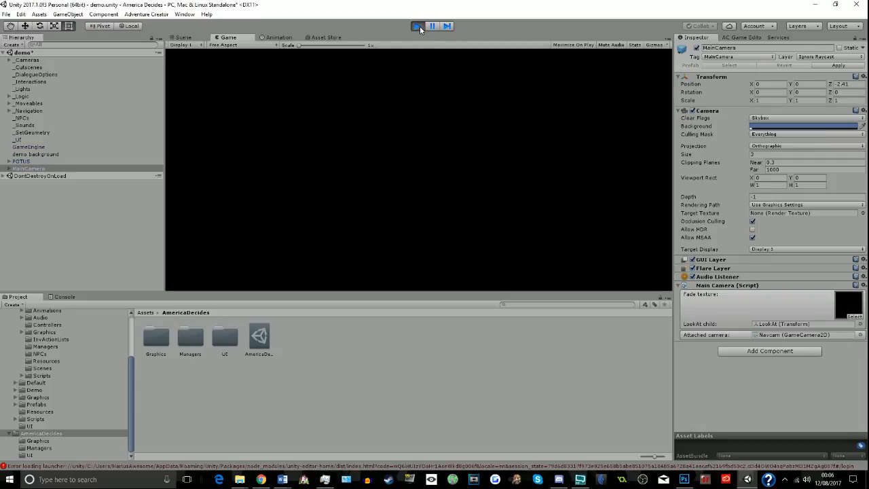
click(492, 256)
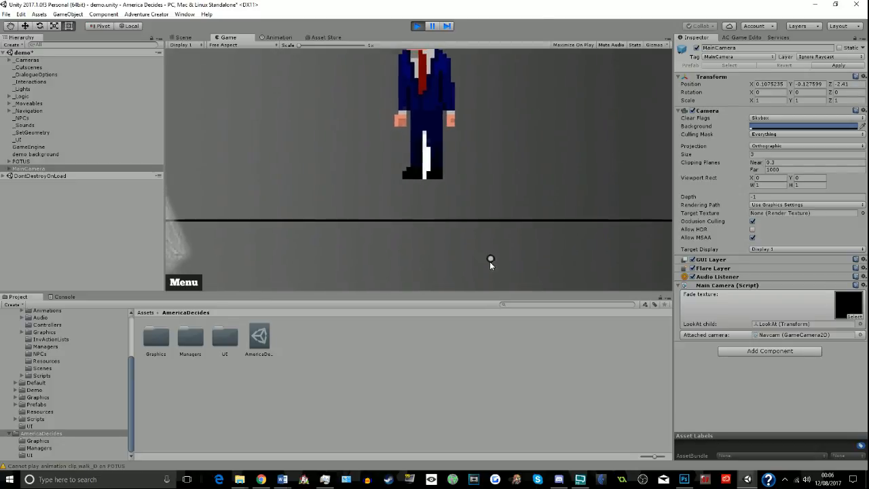
click(335, 250)
click(458, 126)
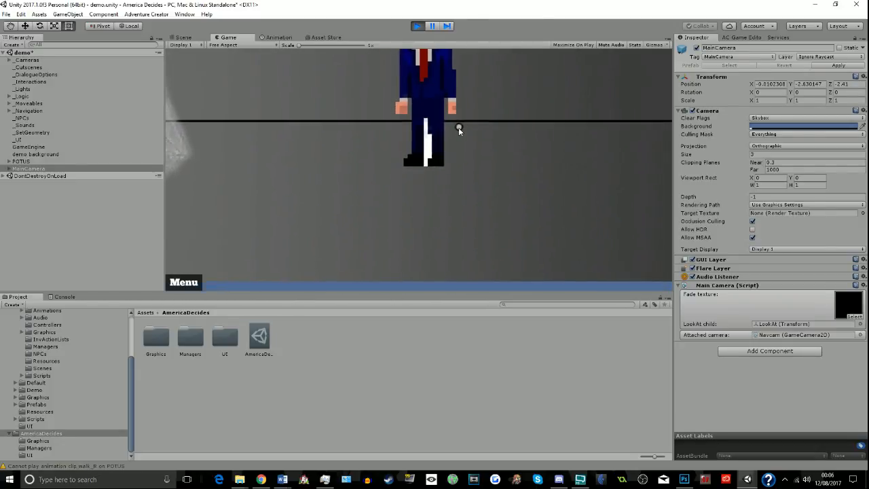
click(341, 225)
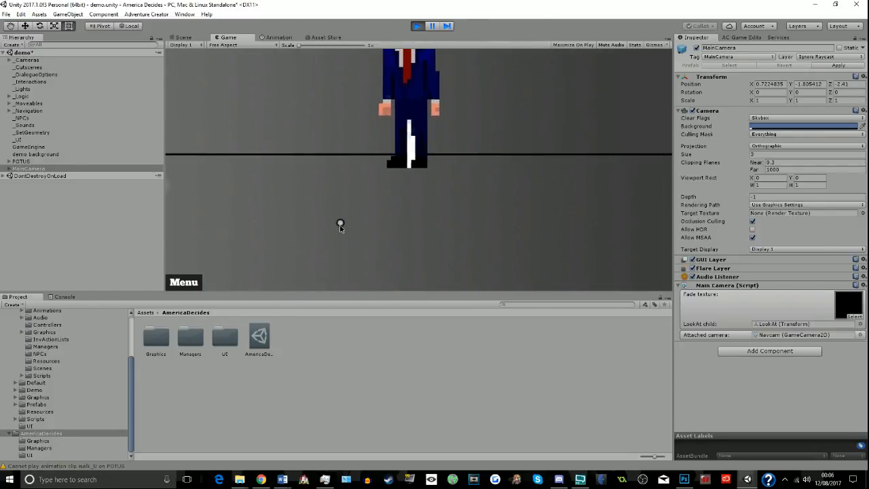
click(417, 27)
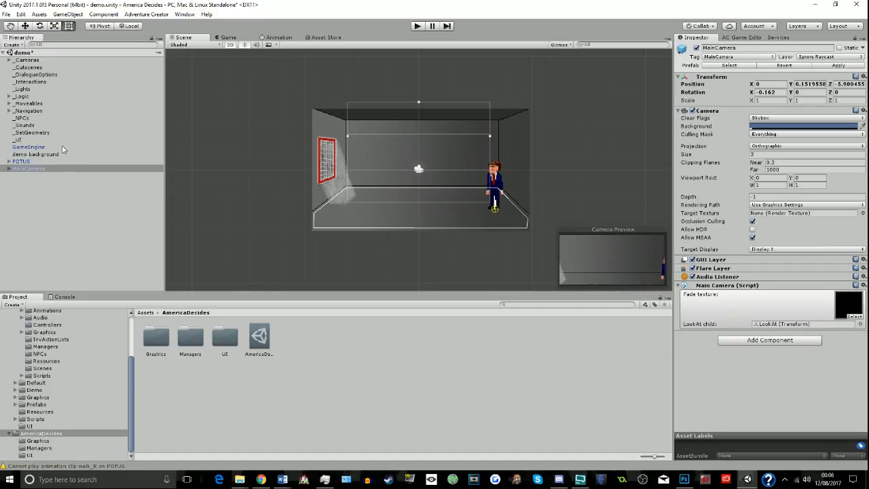
- Move the MainCamera object into the _Cameras group of the scene hierarchy
click(27, 67)
click(27, 60)
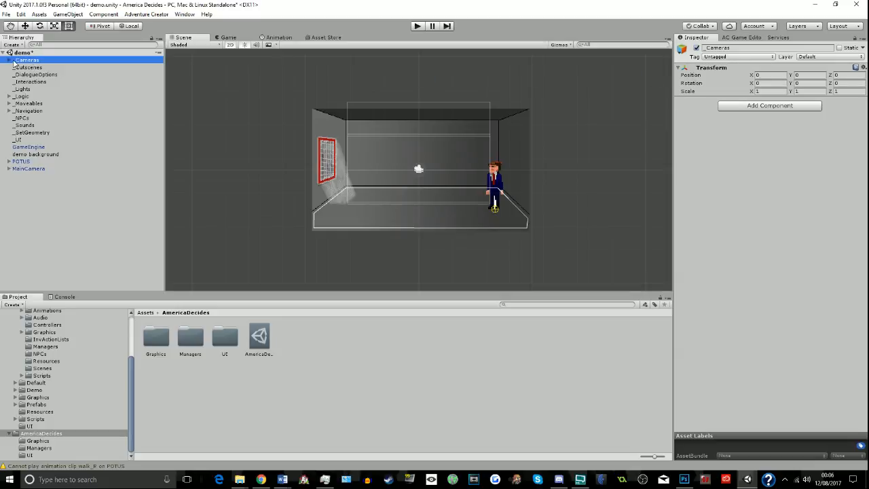
click(10, 61)
drag(27, 176, 29, 68)
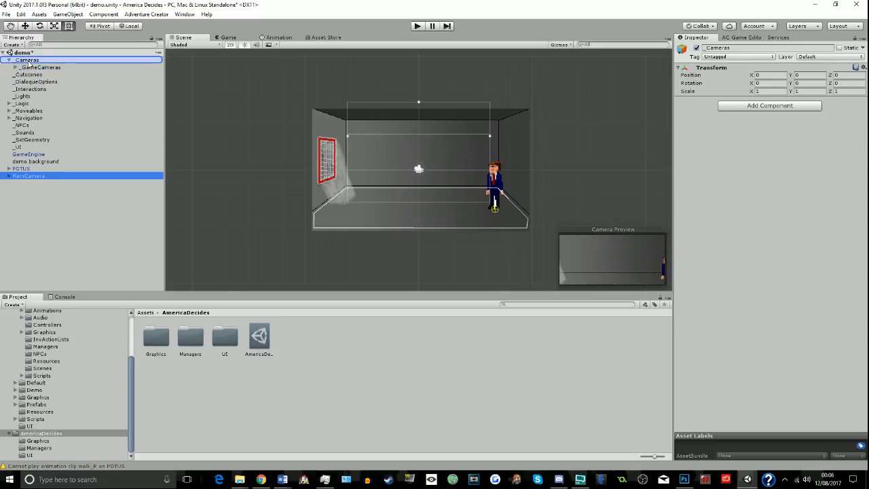
- Inspect Navcam's Game Camera 2D settings and locate the scene's default camera from Adventure Creator's Scene manager
click(17, 68)
click(32, 74)
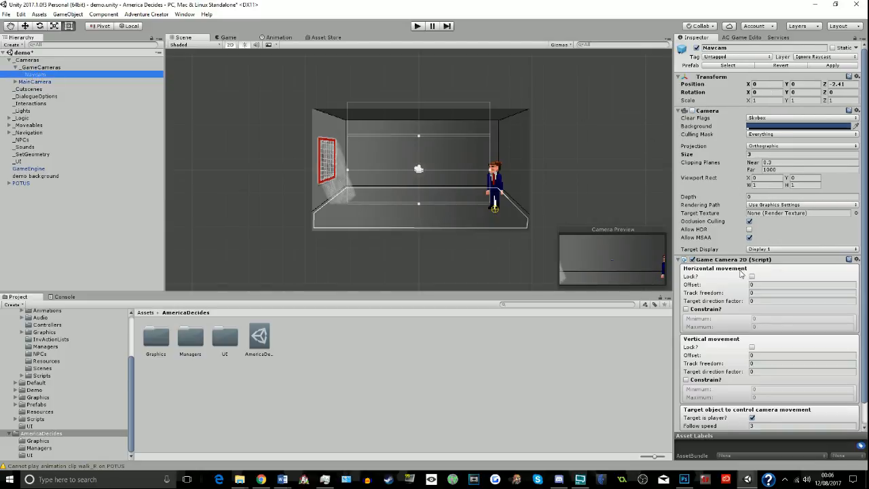
scroll(754, 292, down, 1)
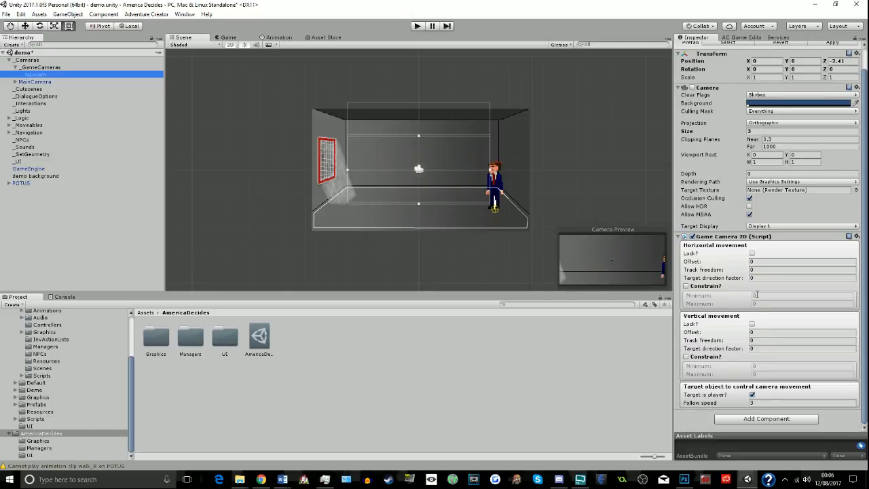
click(734, 39)
click(766, 169)
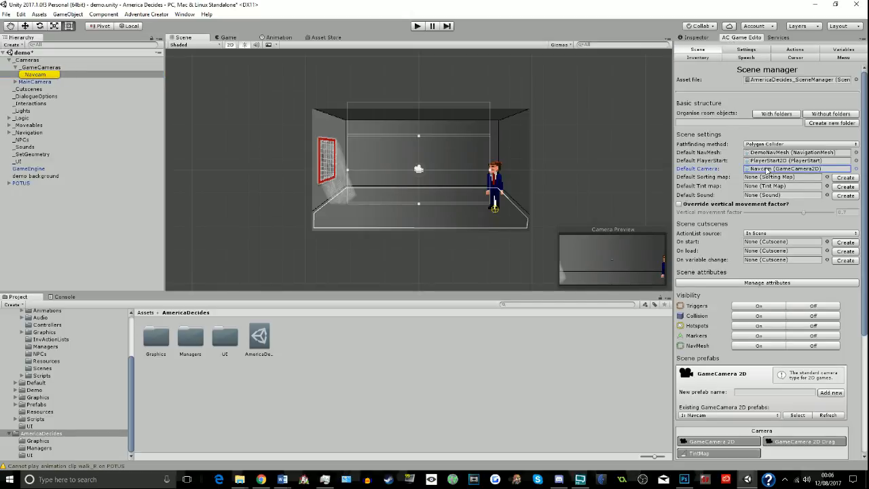
- Add a Game Camera 2D component to the MainCamera object
click(15, 82)
click(31, 83)
drag(37, 83, 55, 87)
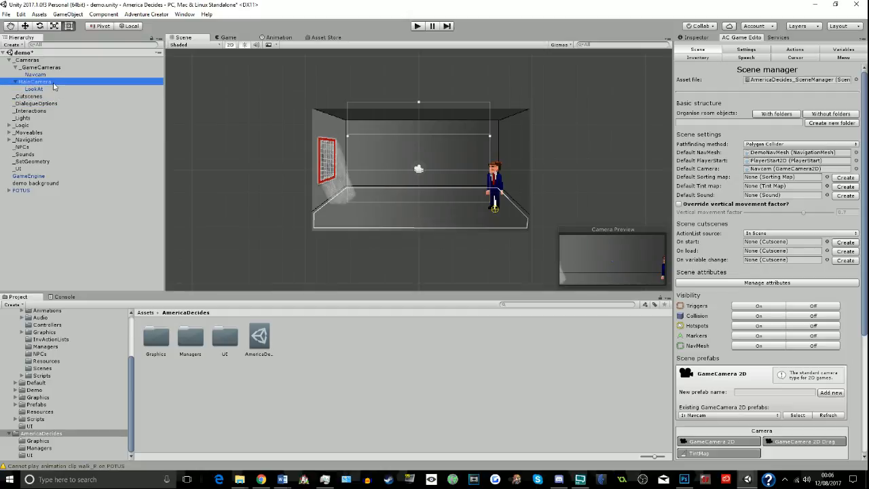
click(706, 38)
click(737, 343)
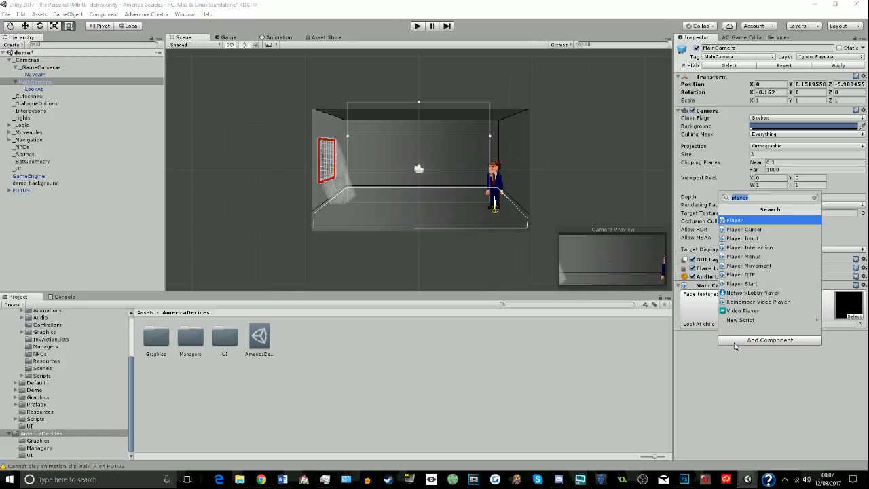
text(Gam)
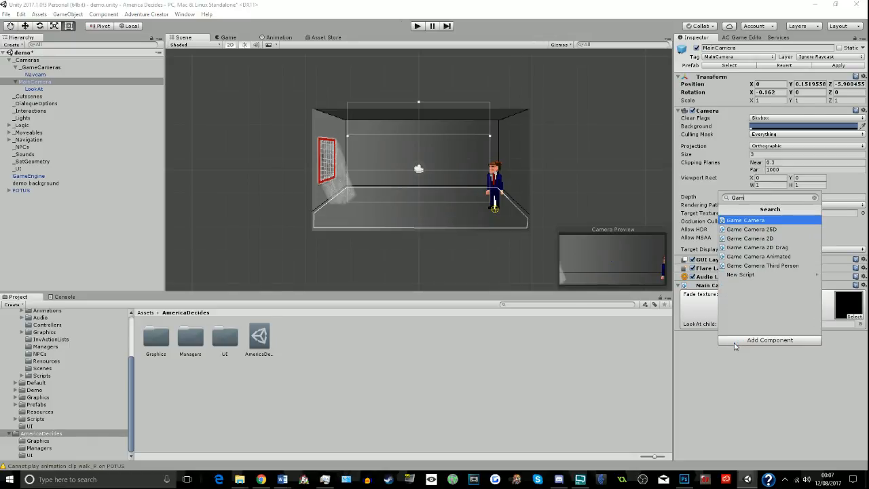
key(Down)
key(Down)
key(Return)
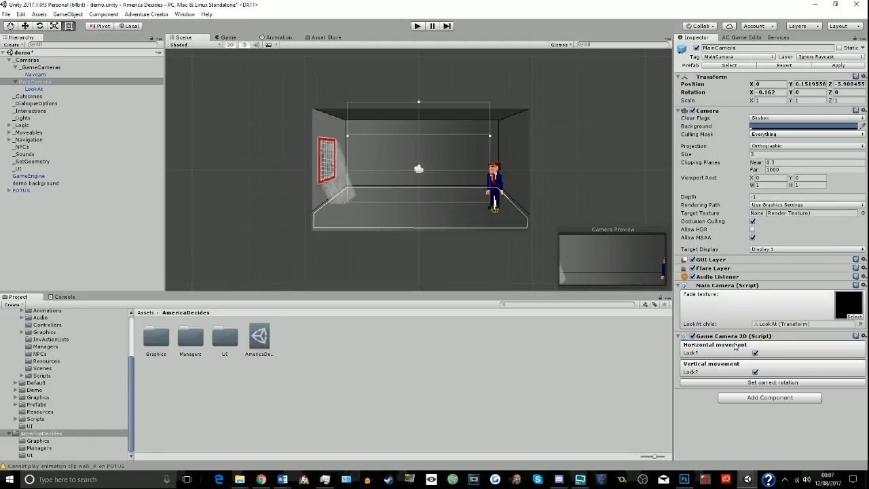
- Unlock both horizontal and vertical movement in MainCamera's Game Camera 2D component
click(755, 353)
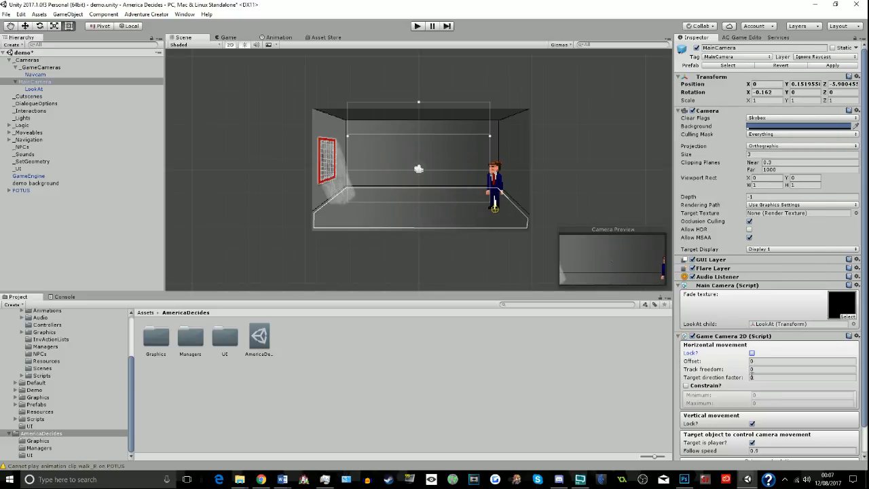
click(752, 423)
scroll(761, 430, down, 3)
- Run the demo scene with the modified MainCamera, open the in-game menu, and stop the game
click(418, 26)
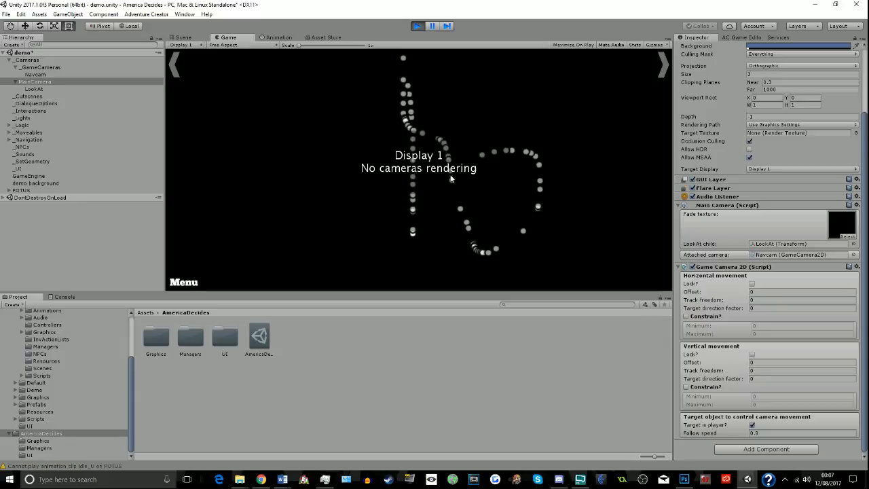
click(183, 281)
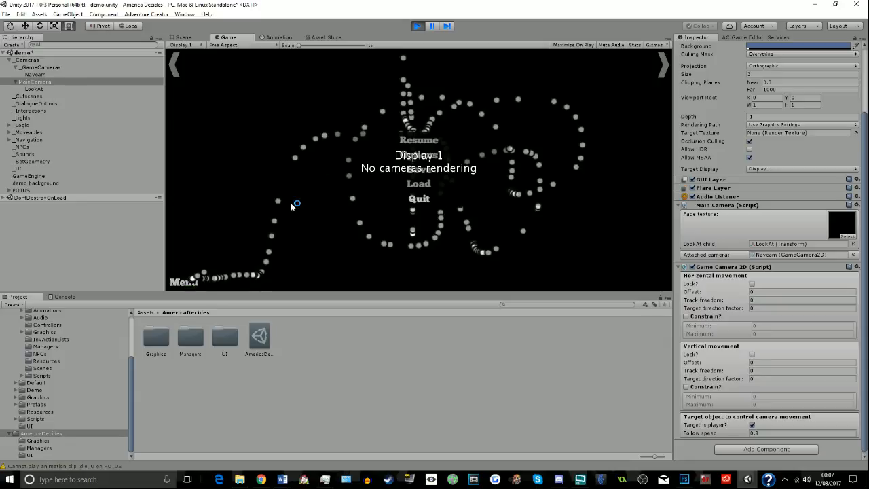
click(417, 26)
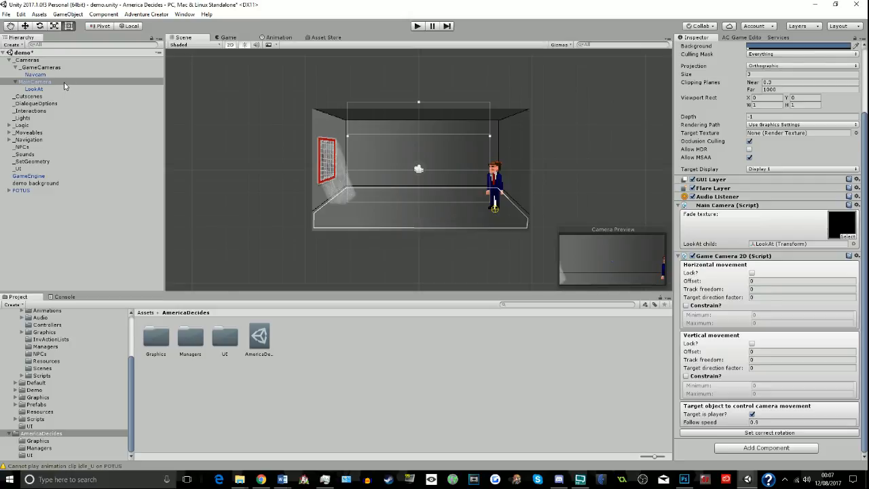
- Open the Park scene from the Scenes folder of Adventure Creator's 2D Demo
scroll(62, 316, up, 3)
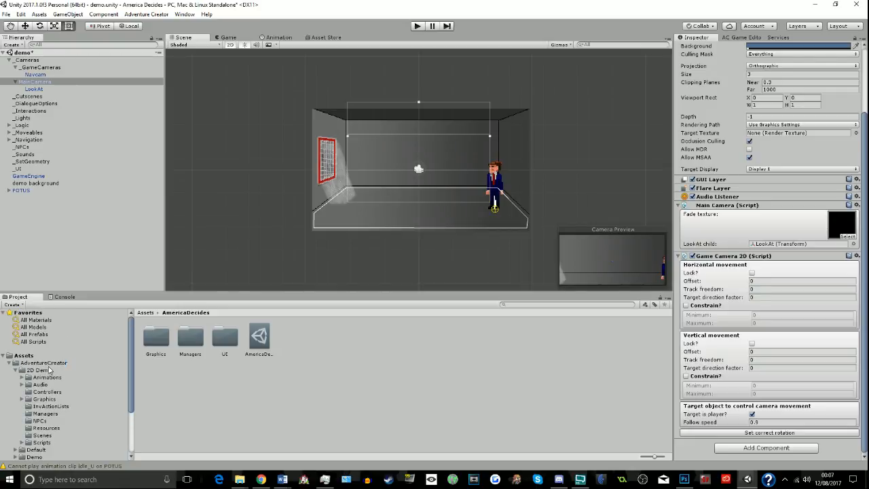
click(42, 379)
click(39, 370)
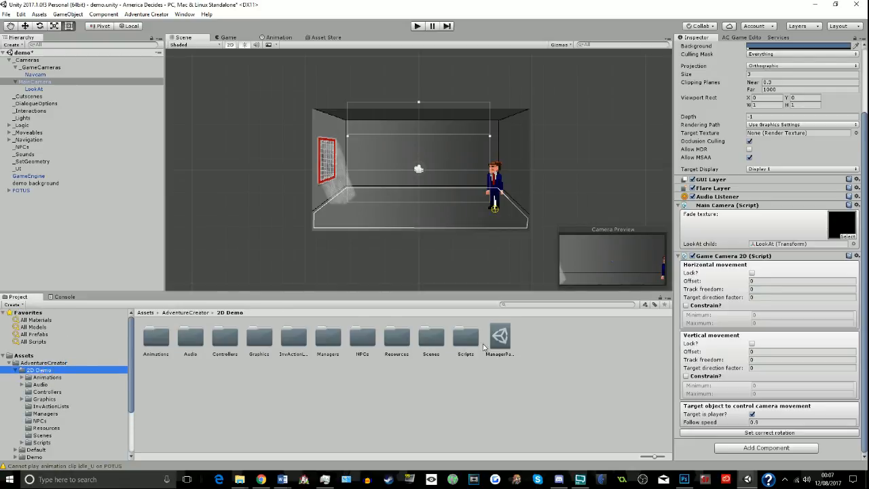
double_click(430, 345)
double_click(157, 336)
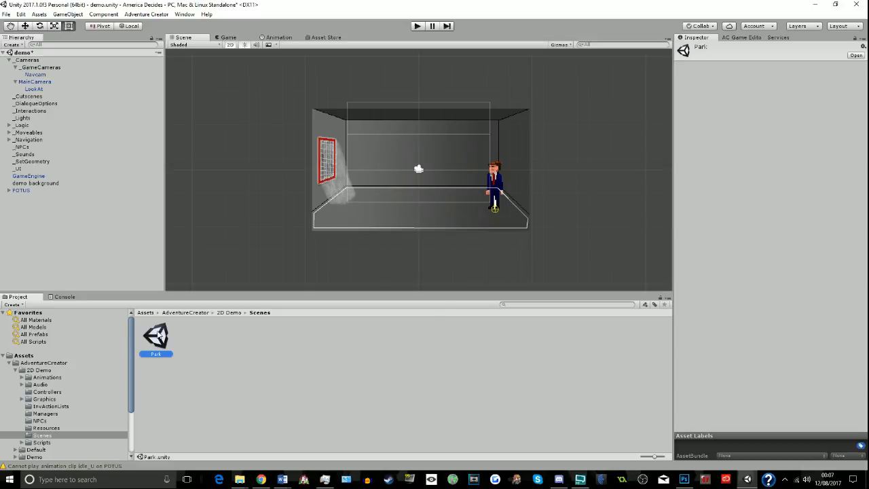
click(448, 258)
- Copy the _Cameras group of the Park scene
click(31, 60)
right_click(32, 61)
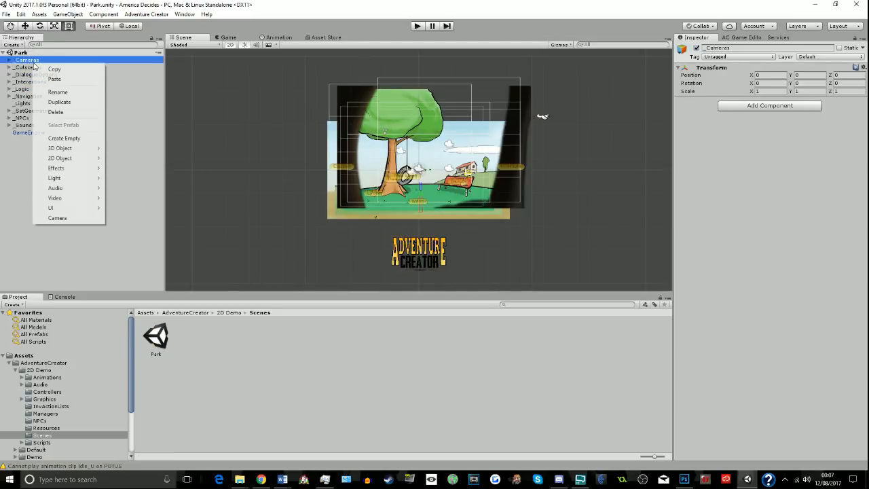
click(31, 384)
- Show the AmericaDecides Graphics folder and reopen the demo scene
scroll(34, 401, down, 3)
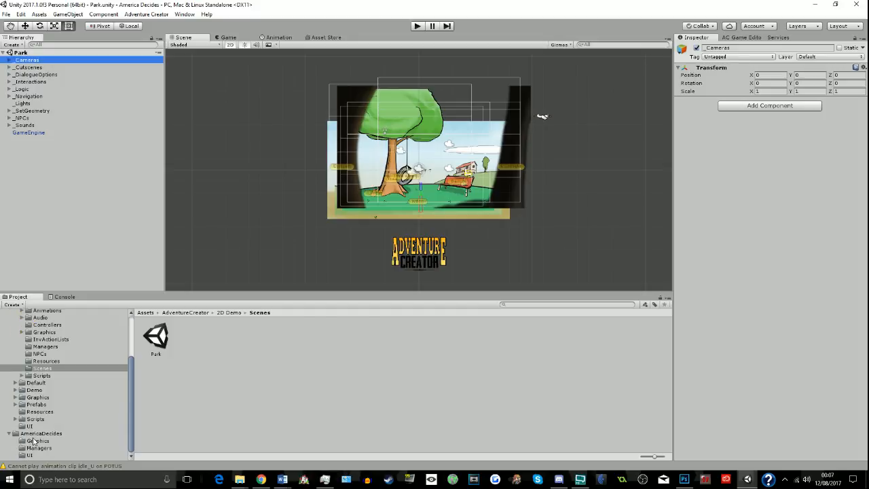
click(35, 441)
click(6, 14)
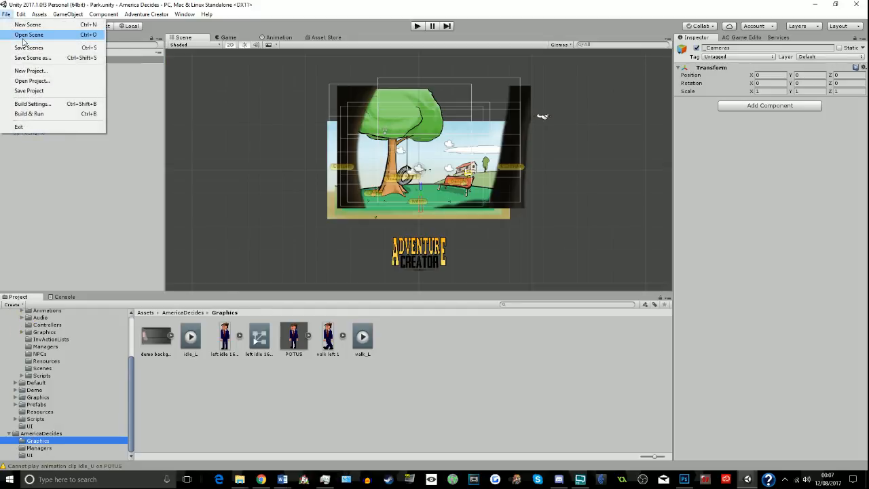
click(25, 35)
double_click(99, 101)
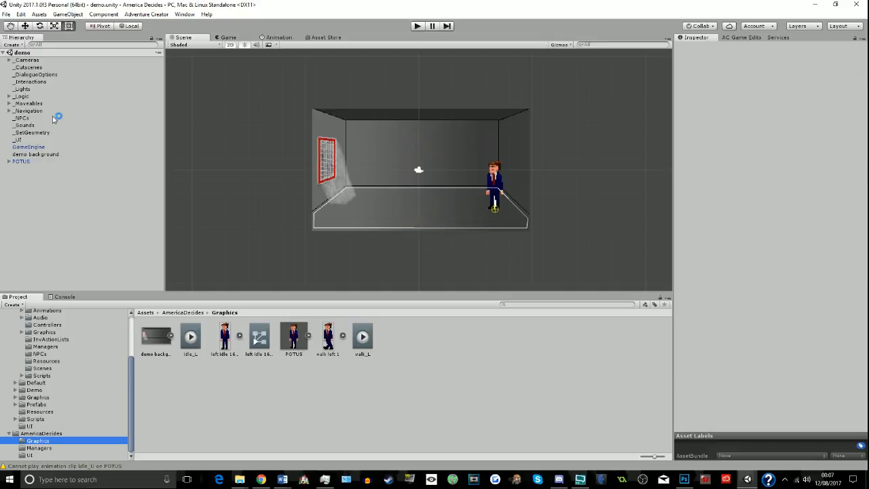
- Replace the demo scene's _Cameras group with the one copied from the Park scene
click(27, 60)
key(Delete)
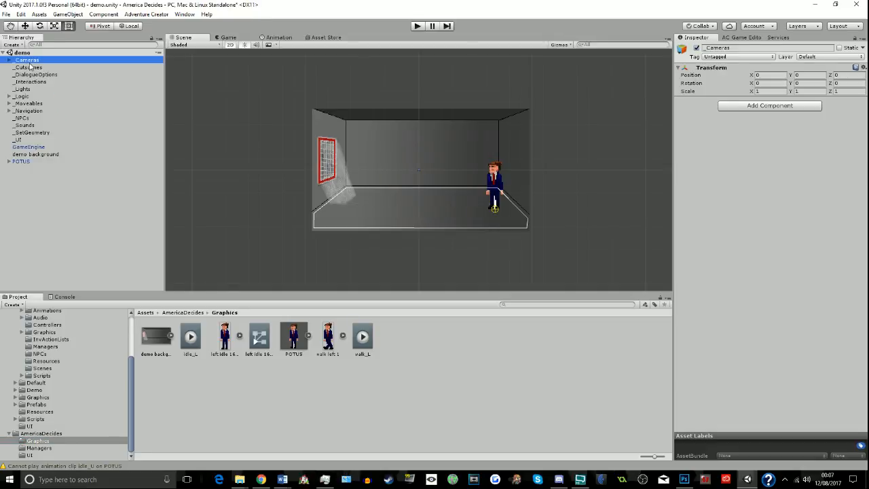
right_click(29, 194)
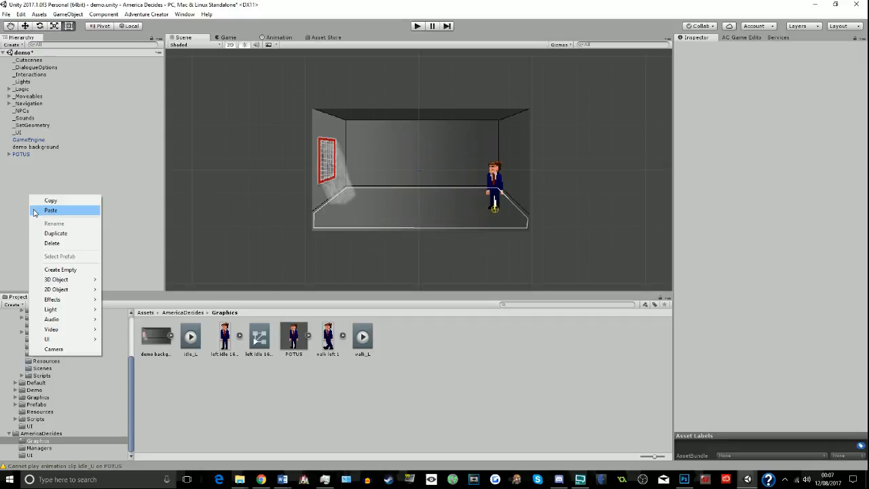
click(33, 208)
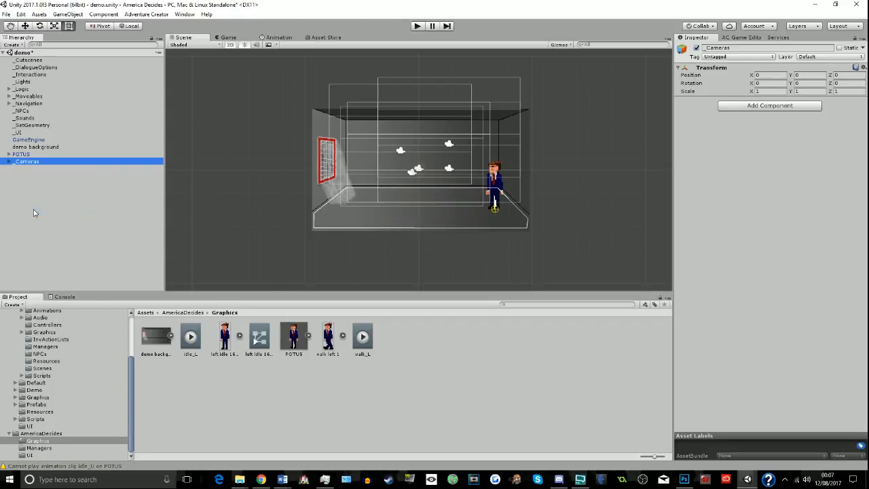
- Delete IntroCam2, IntroCam3, LunchCam and IntroCam1 from the pasted _GameCameras group, keeping only NavCam
click(9, 154)
click(13, 155)
click(8, 155)
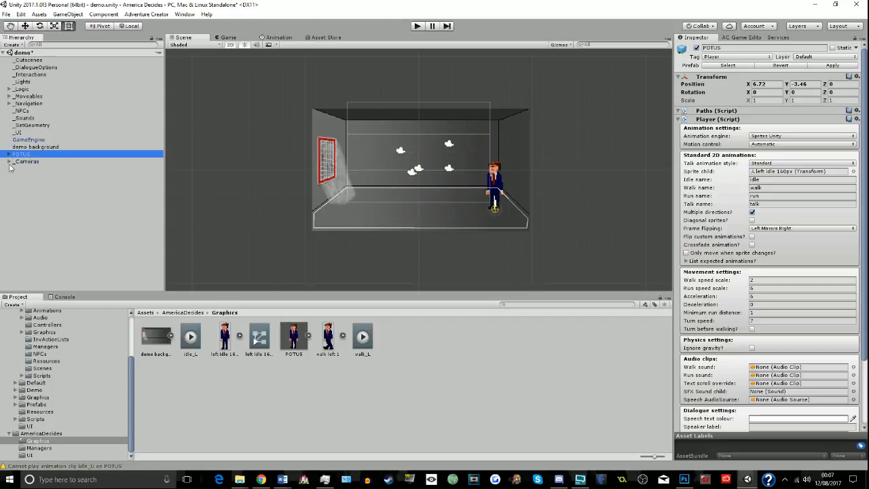
click(9, 162)
click(9, 162)
click(9, 162)
click(11, 169)
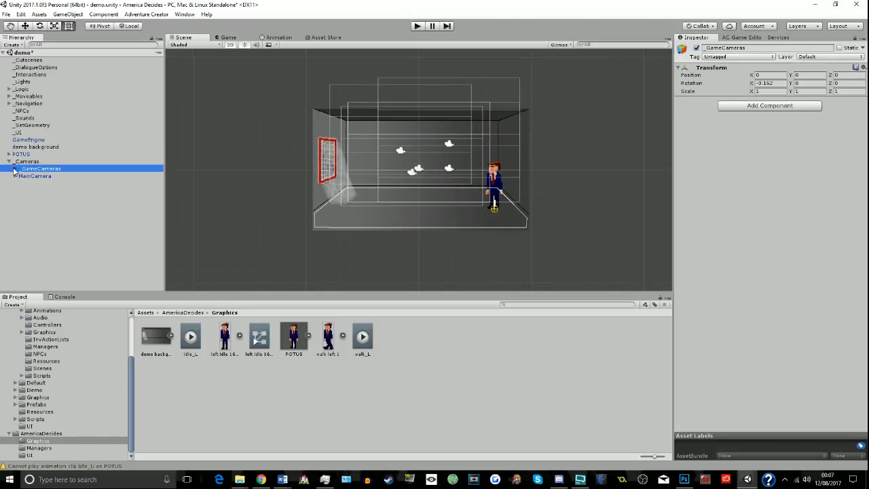
click(16, 168)
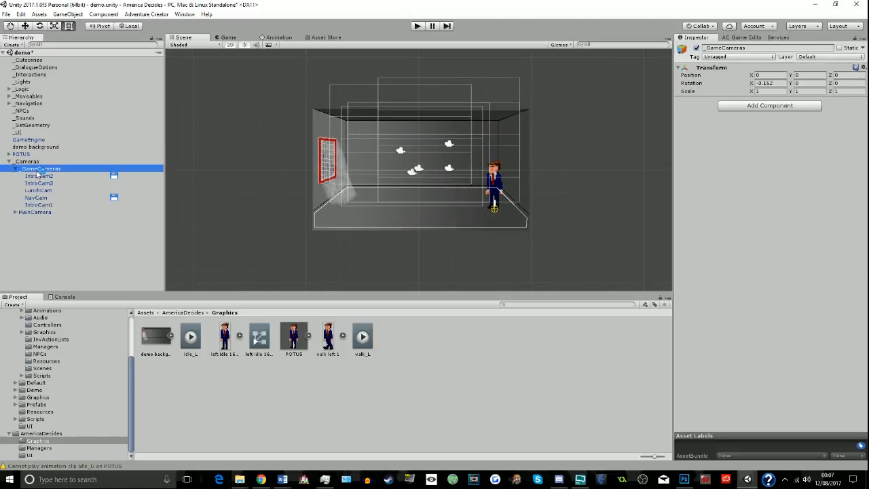
click(38, 177)
key(Delete)
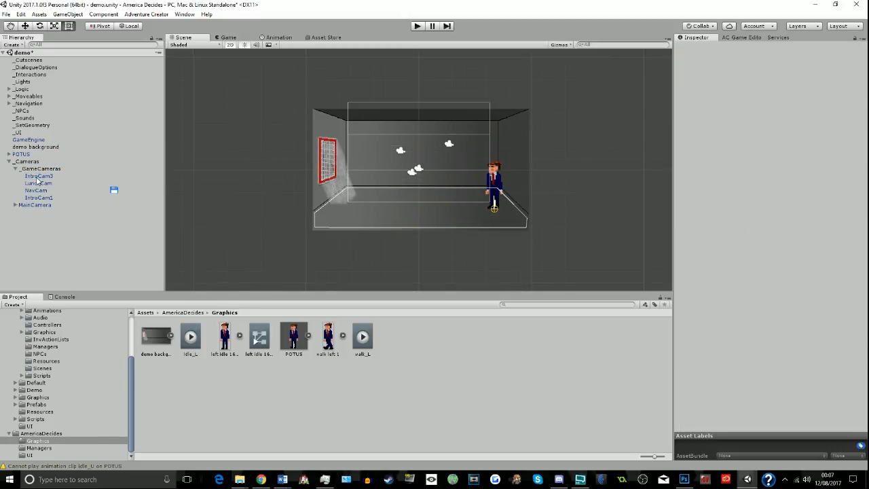
click(34, 177)
key(Delete)
click(34, 178)
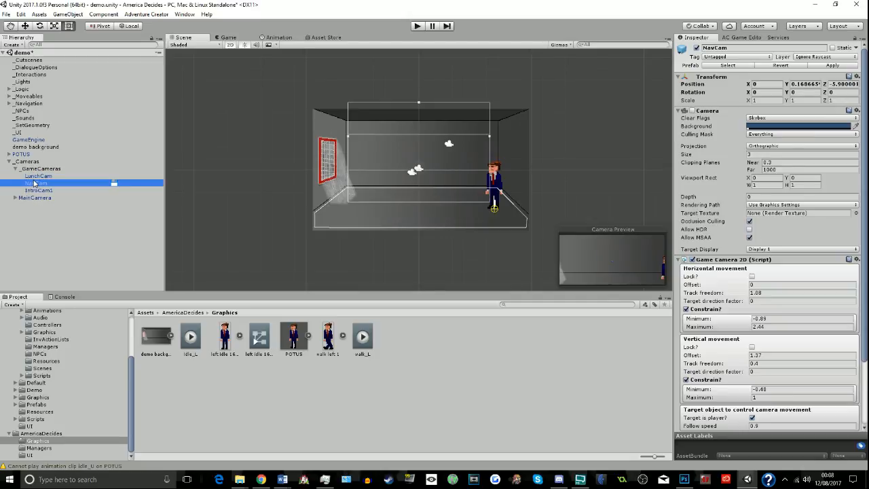
key(Delete)
click(34, 183)
key(Delete)
- Review NavCam's Game Camera 2D settings, run the demo scene, walk POTUS across the room, and stop the game
click(60, 176)
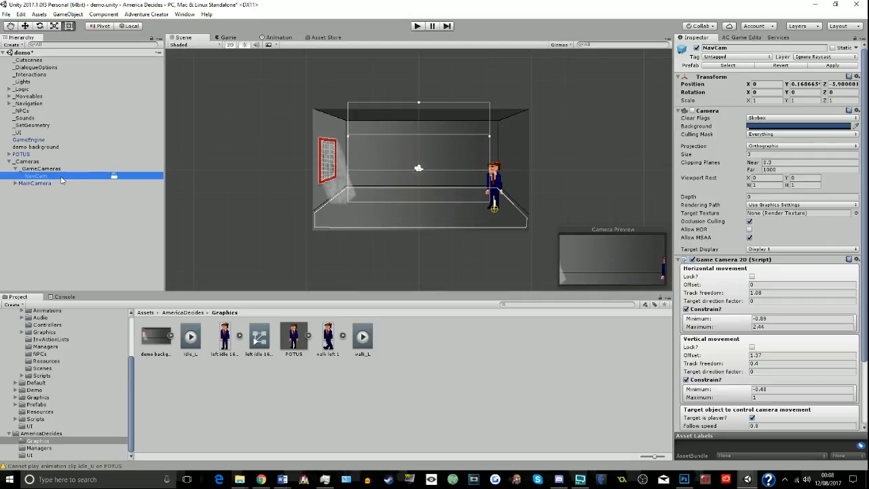
scroll(749, 274, down, 3)
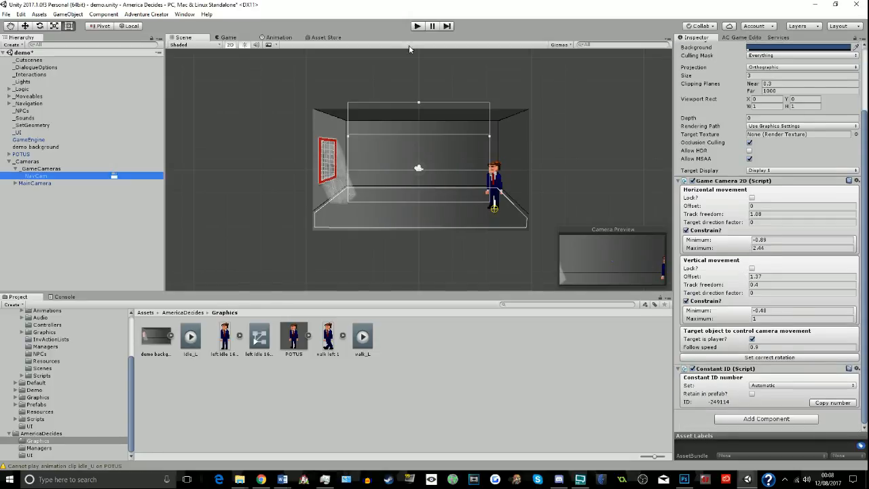
click(417, 26)
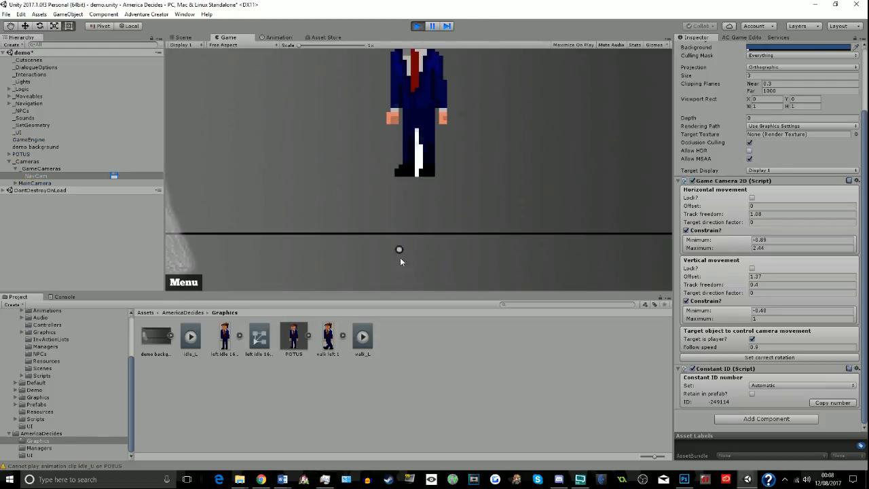
mouse_move(400, 258)
mouse_down()
mouse_move(372, 274)
mouse_move(210, 254)
mouse_up()
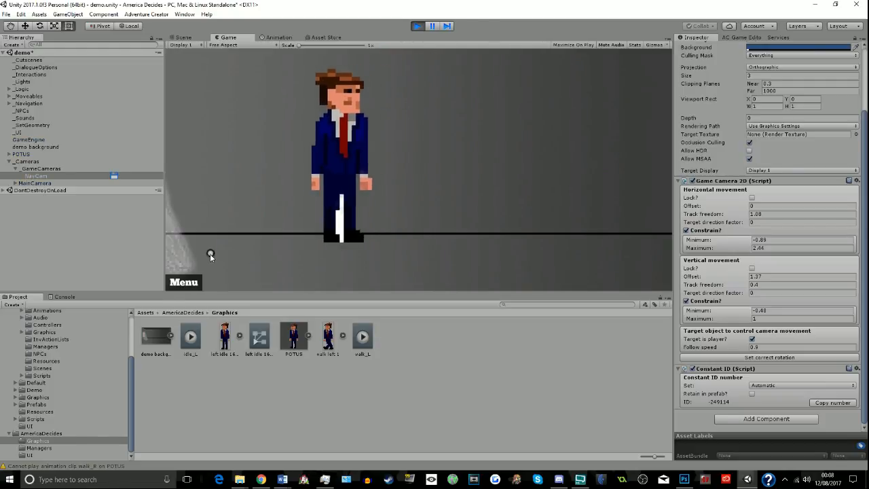
click(179, 260)
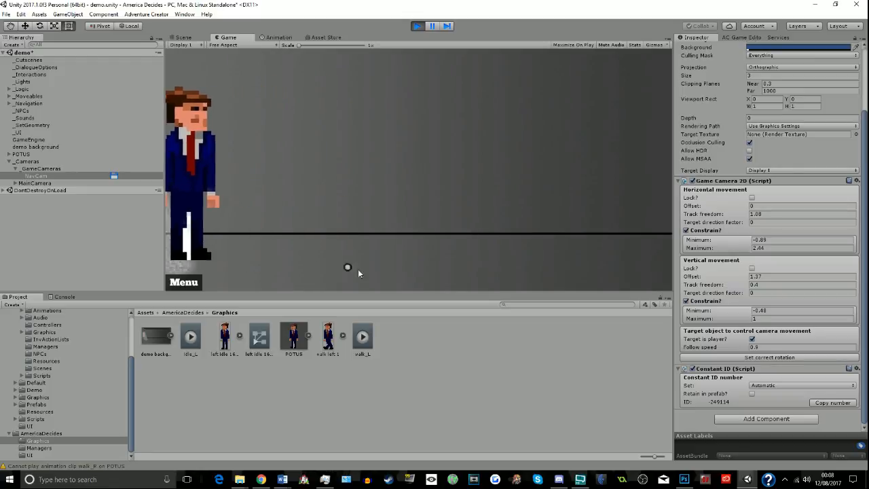
drag(358, 269, 543, 266)
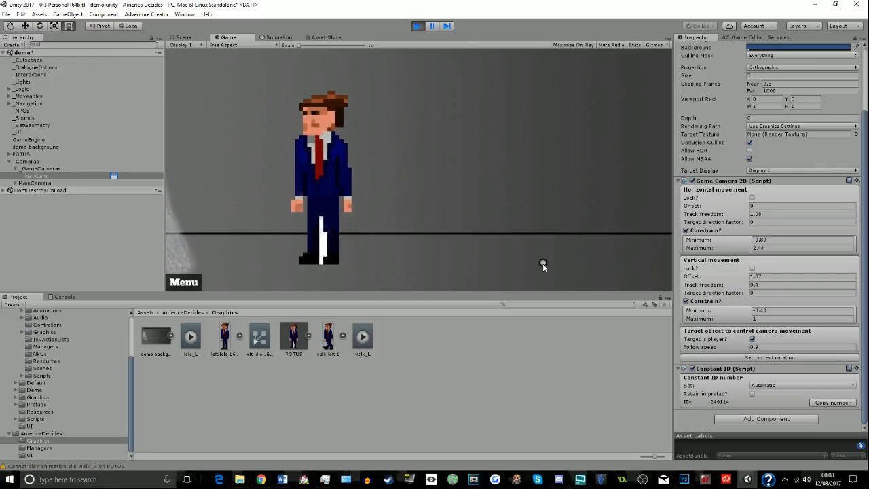
click(417, 26)
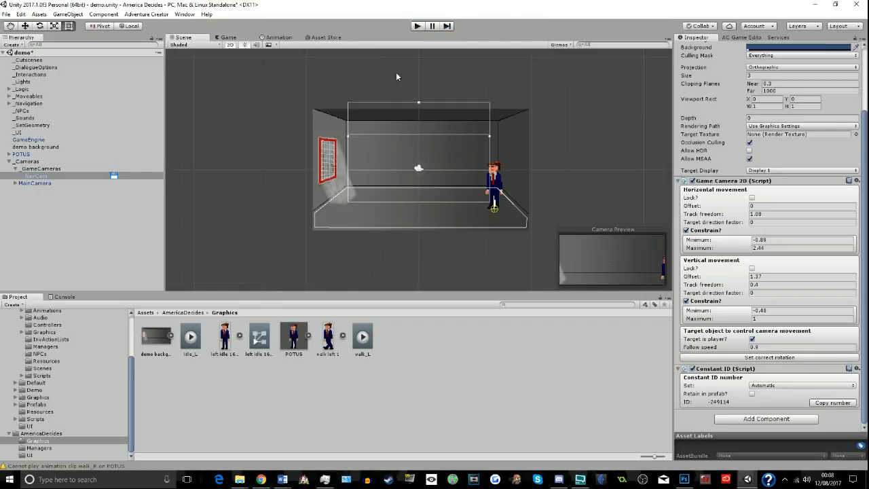
- Assign NavCam as the default camera in the Scene manager and run the demo scene
click(728, 38)
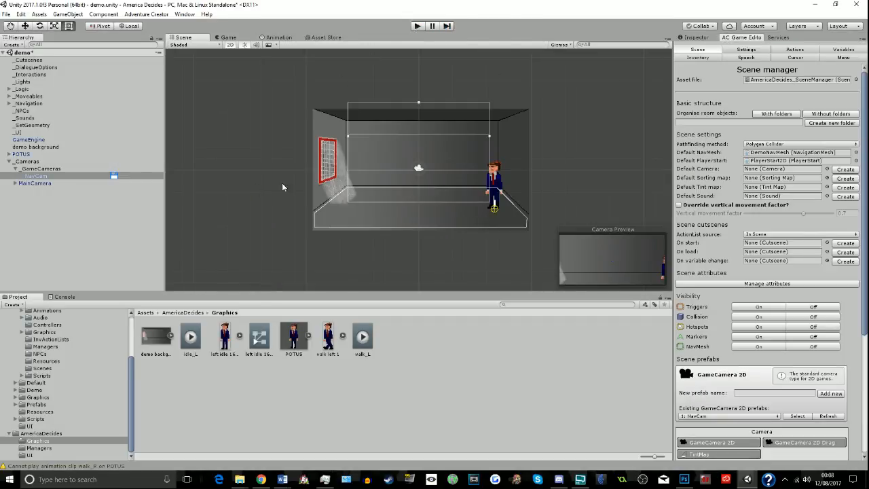
drag(35, 177, 770, 170)
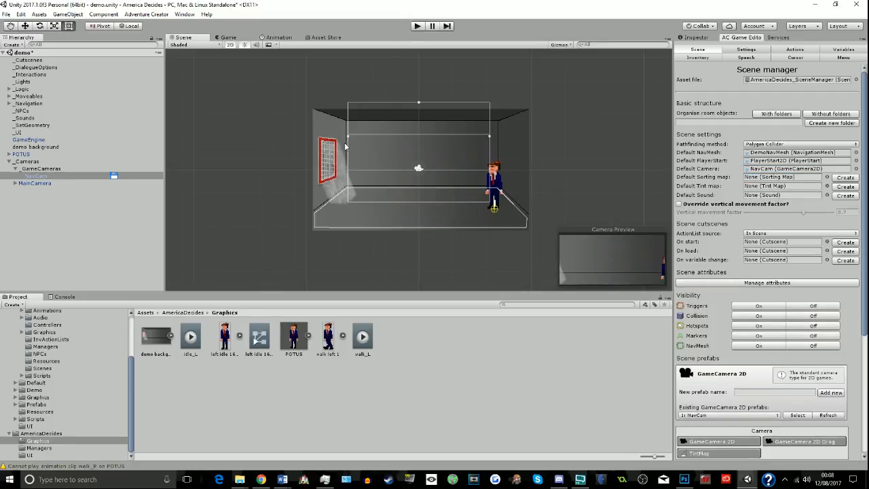
click(418, 26)
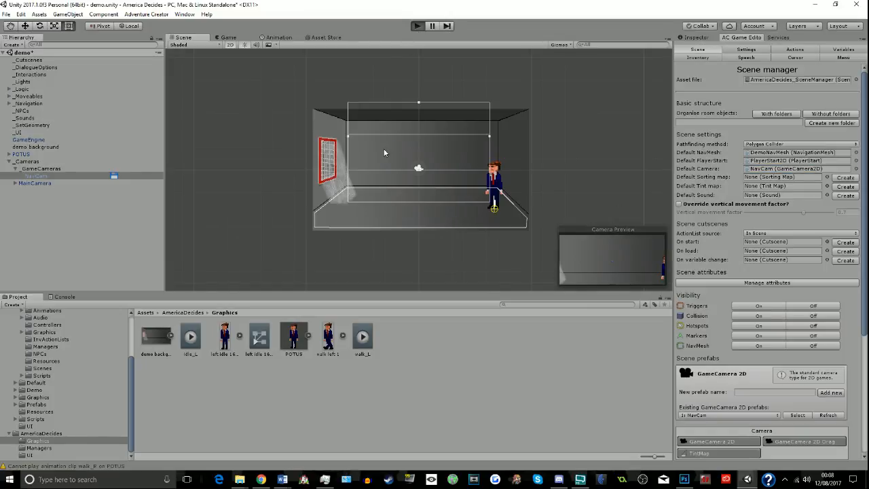
key(ctrl+p)
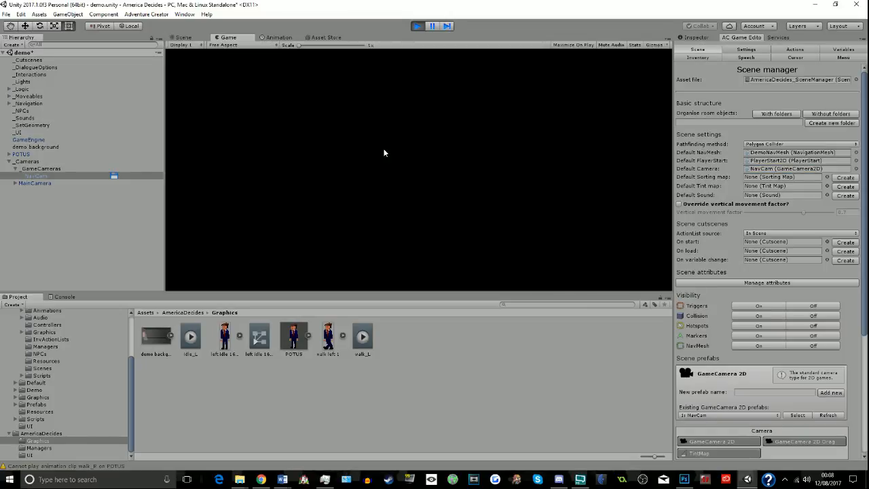
- Compare the running game in the Scene and Game views, switching the game output to Display 2 and back to Display 1
click(184, 37)
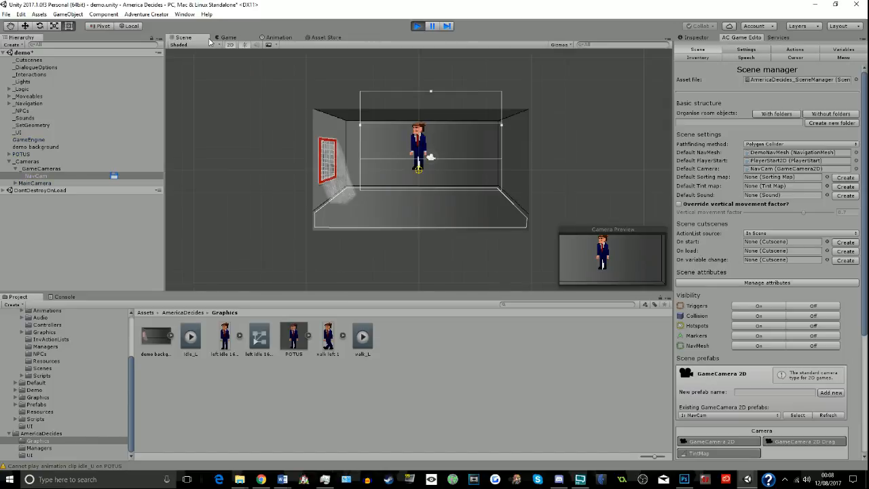
click(217, 38)
click(218, 45)
click(196, 45)
click(196, 45)
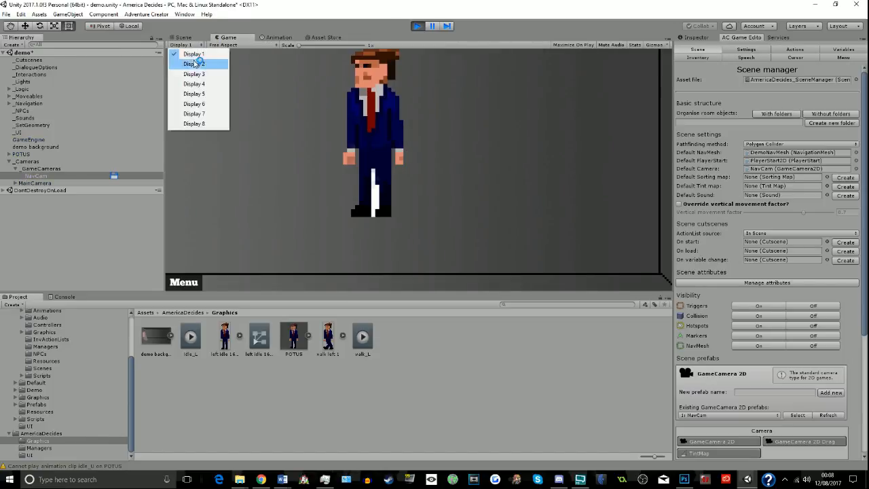
click(198, 63)
click(195, 45)
click(195, 54)
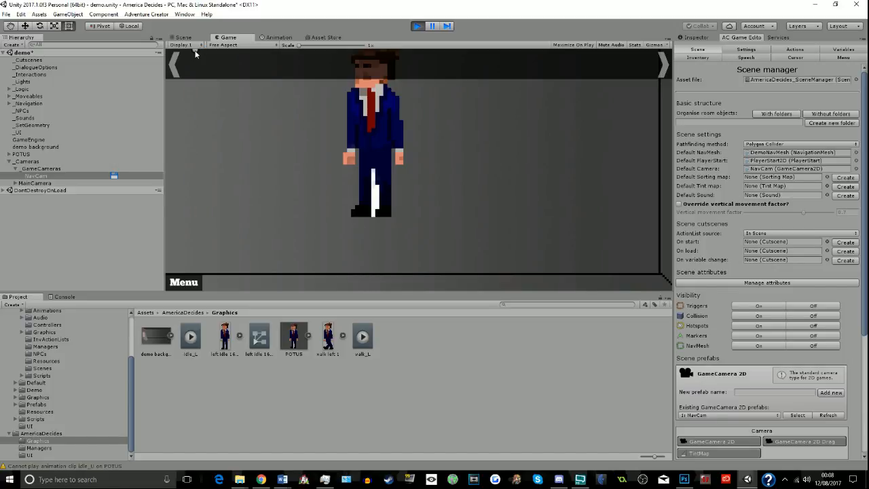
- Locate the default PlayerStart and default camera objects from the Scene manager, and stop the game
scroll(822, 310, down, 5)
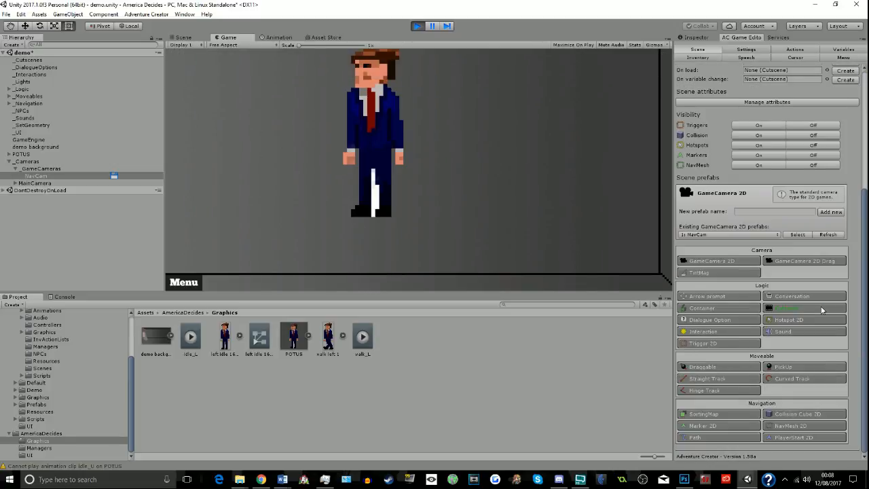
scroll(802, 313, up, 5)
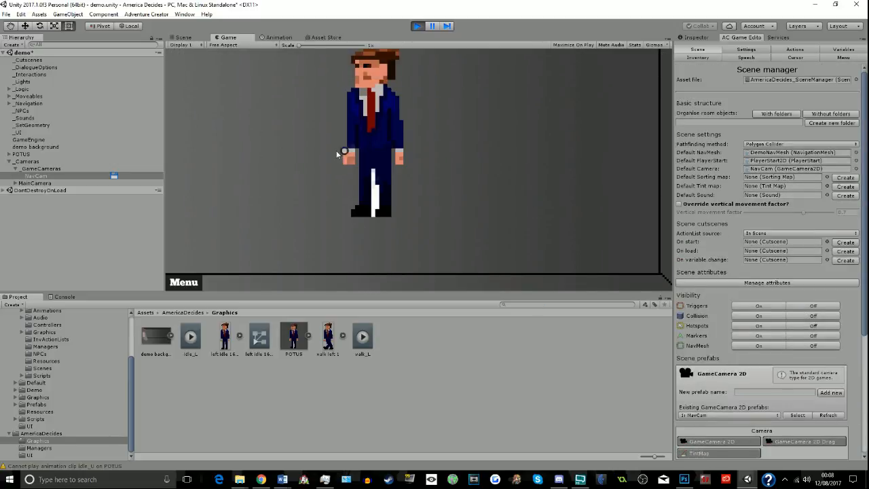
click(795, 161)
click(785, 169)
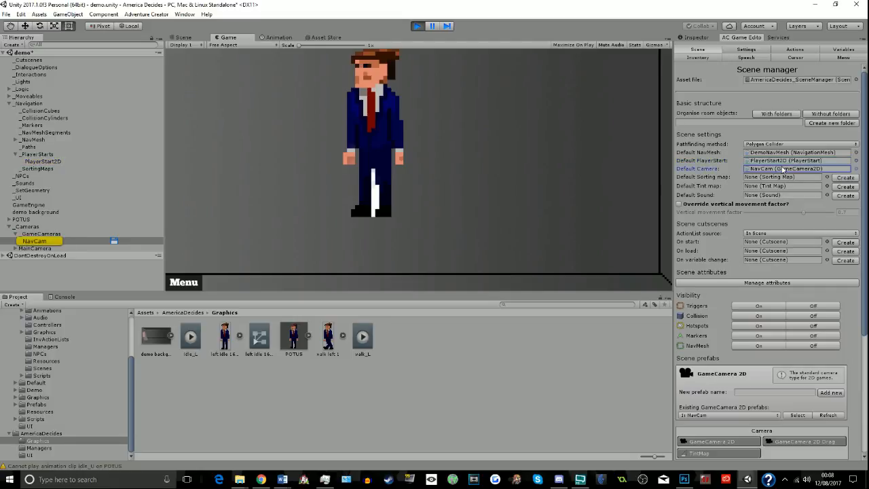
click(80, 241)
click(417, 27)
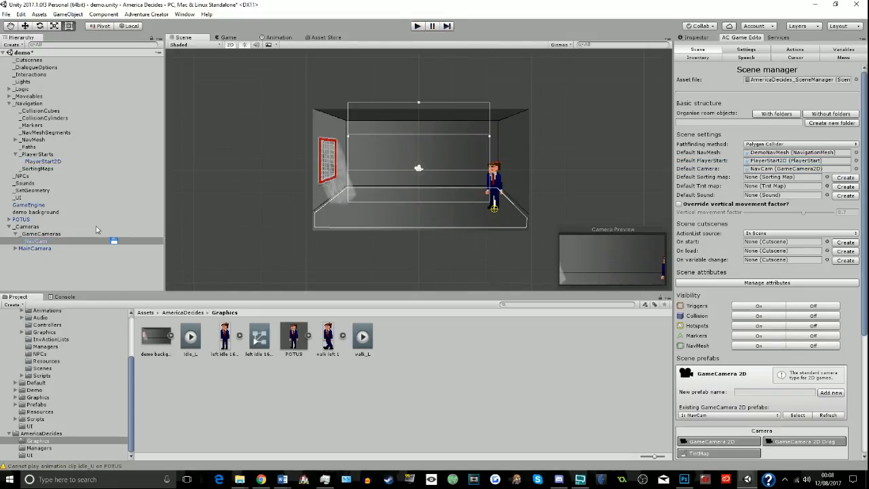
- Switch the Scene view to 3D and move NavCam slightly within the room
click(230, 45)
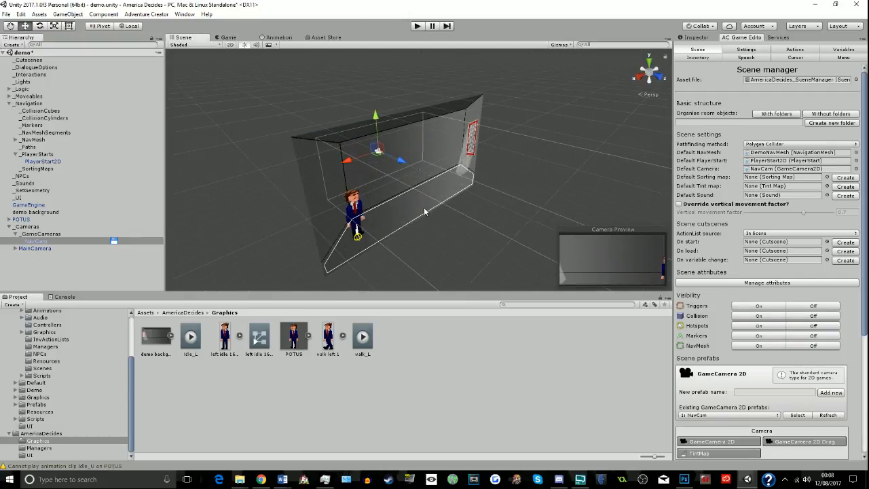
mouse_move(387, 157)
mouse_down()
mouse_move(354, 144)
mouse_move(381, 167)
mouse_up()
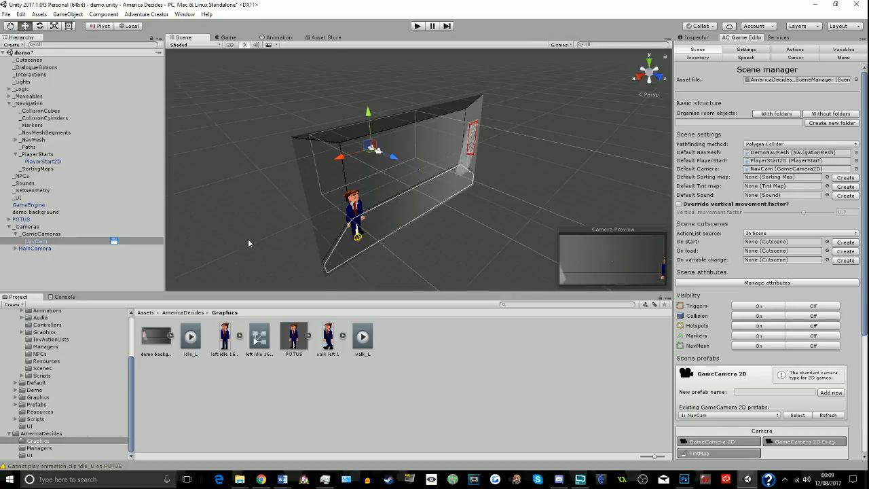
- Delete the LookAt child object from MainCamera, accepting that the prefab instance is broken
click(17, 249)
click(34, 257)
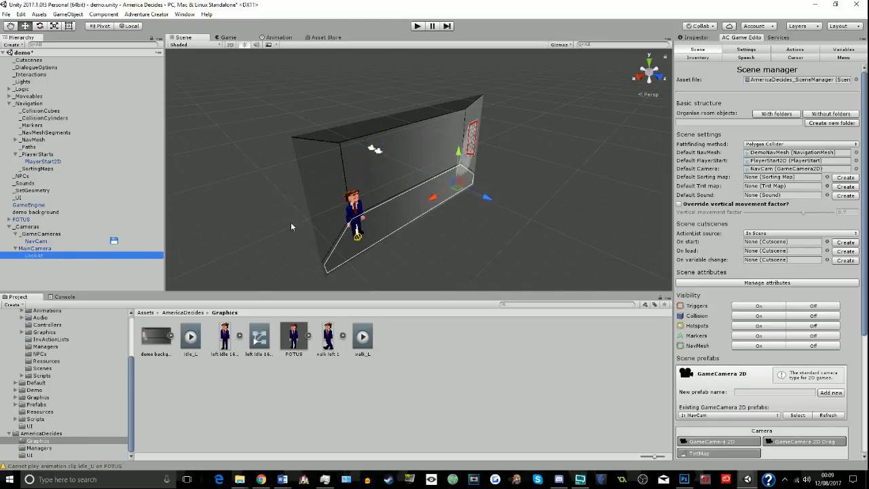
key(Delete)
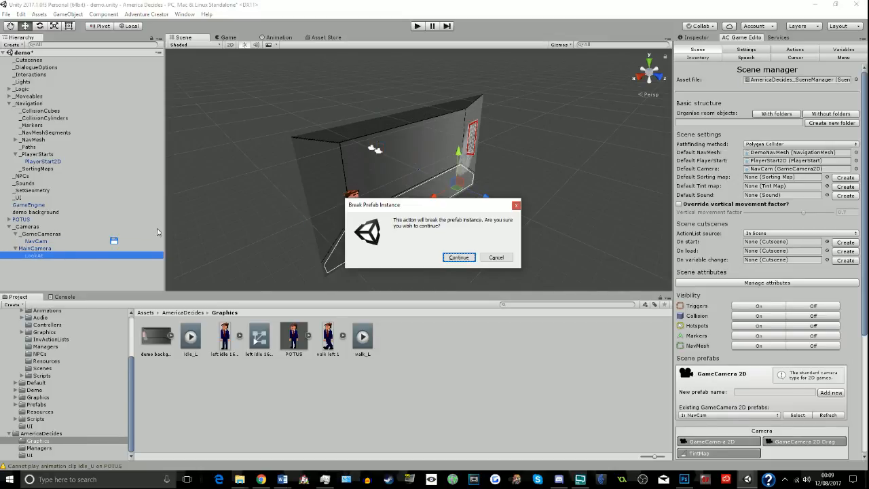
click(459, 258)
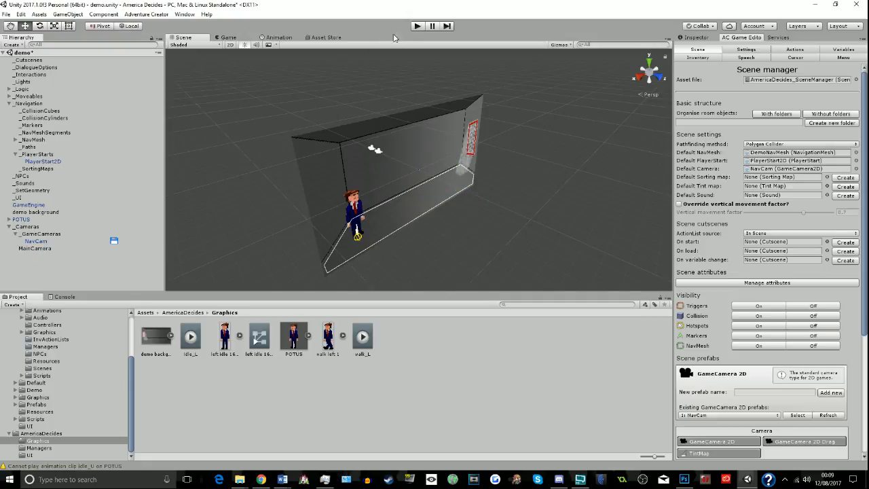
- Run the demo scene and walk POTUS to the far left end of the room to test the camera tracking
click(414, 29)
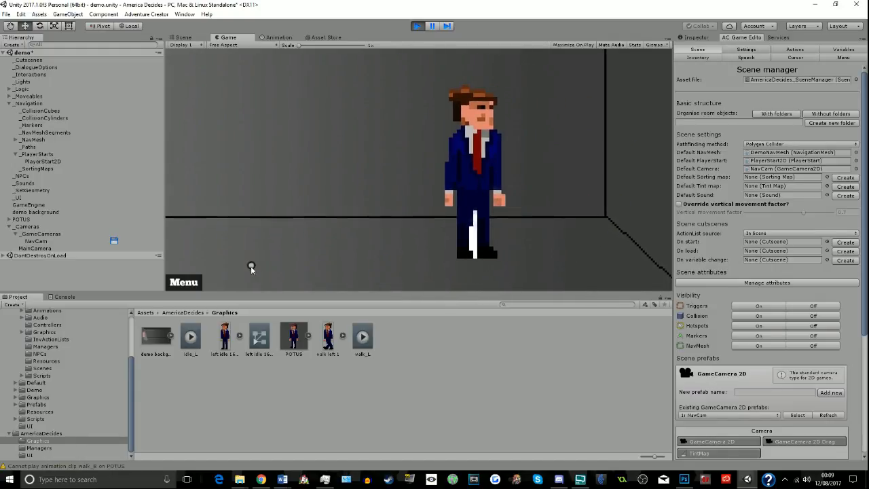
click(218, 257)
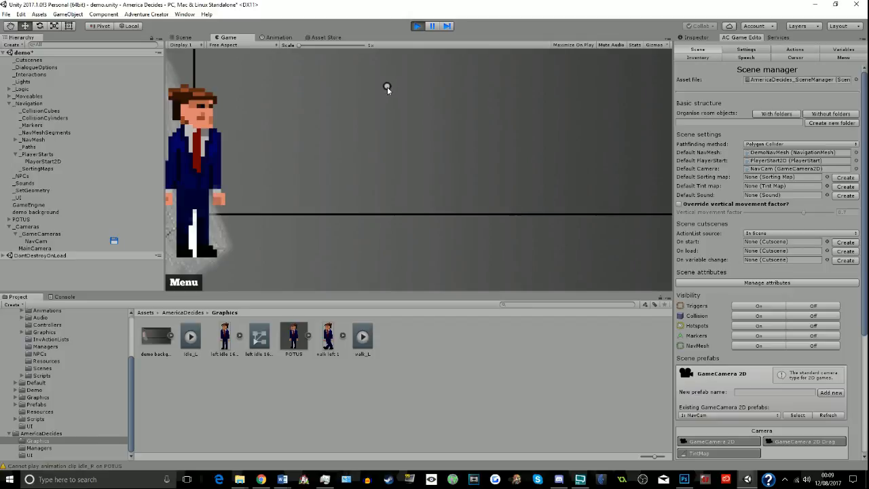
click(225, 267)
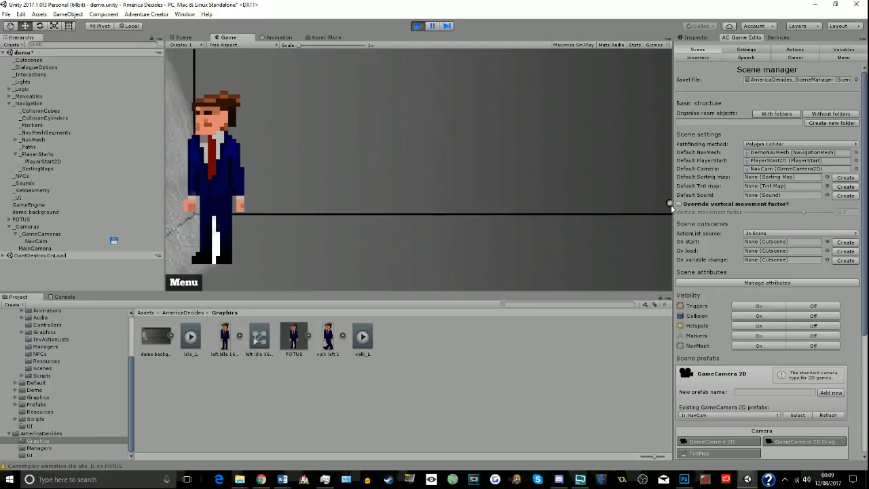
- Inspect NavCam while the game runs and try other horizontal track freedom values, ending at 1.08
click(704, 38)
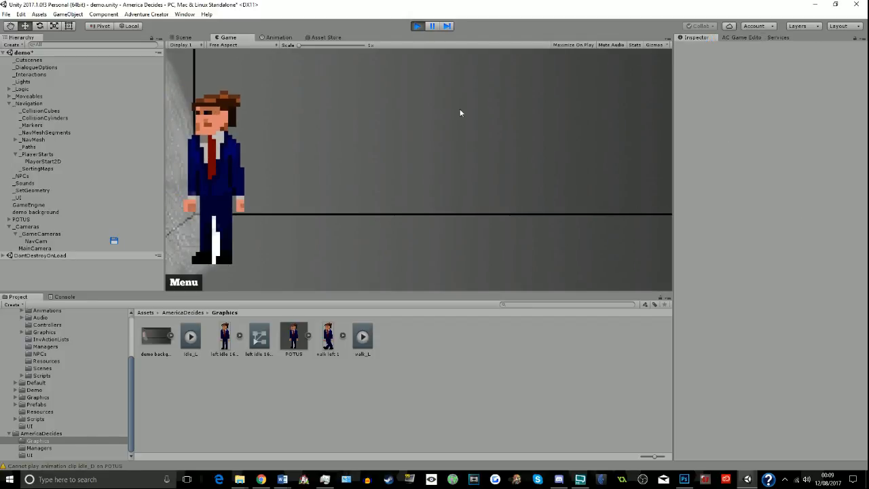
click(19, 241)
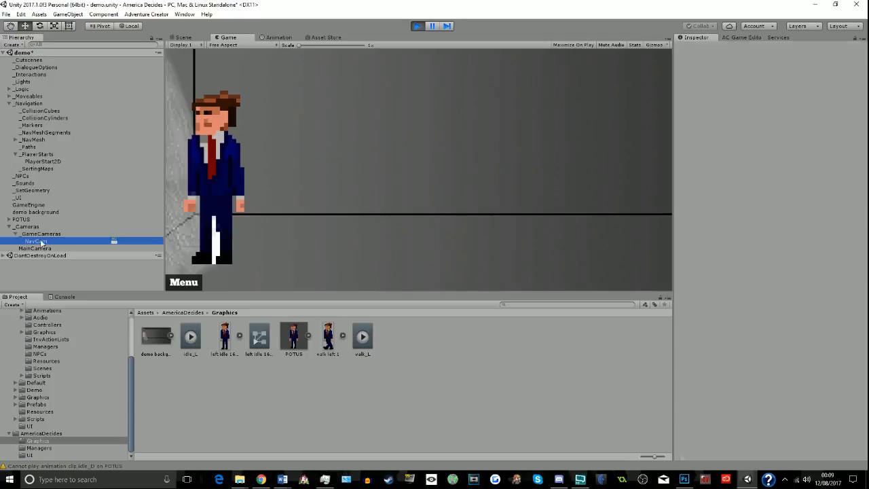
scroll(786, 252, down, 3)
click(787, 244)
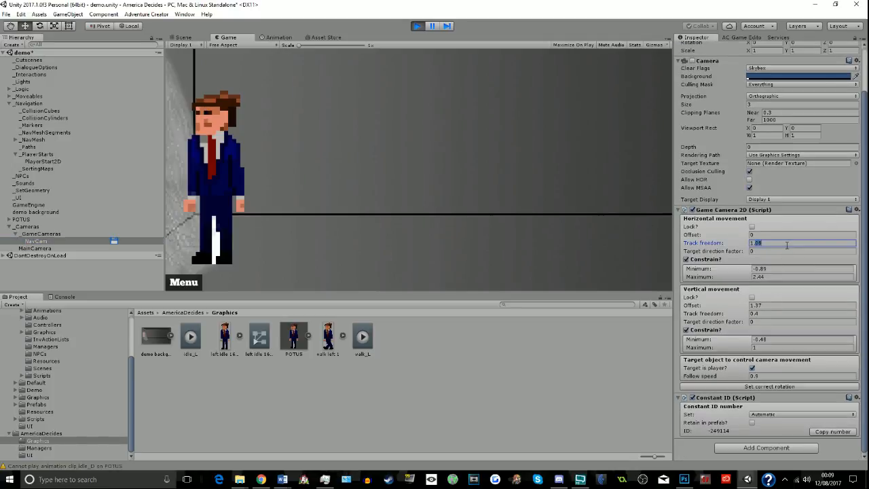
text(1)
key(BackSpace)
text(0)
key(BackSpace)
text(1.08)
- Set the minimum of NavCam's horizontal movement constraint to -0.1
click(781, 270)
text(-0.1)
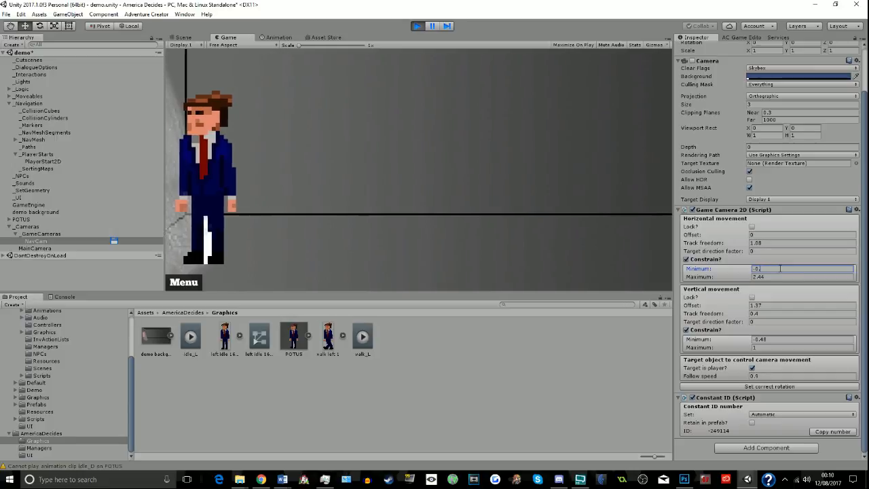
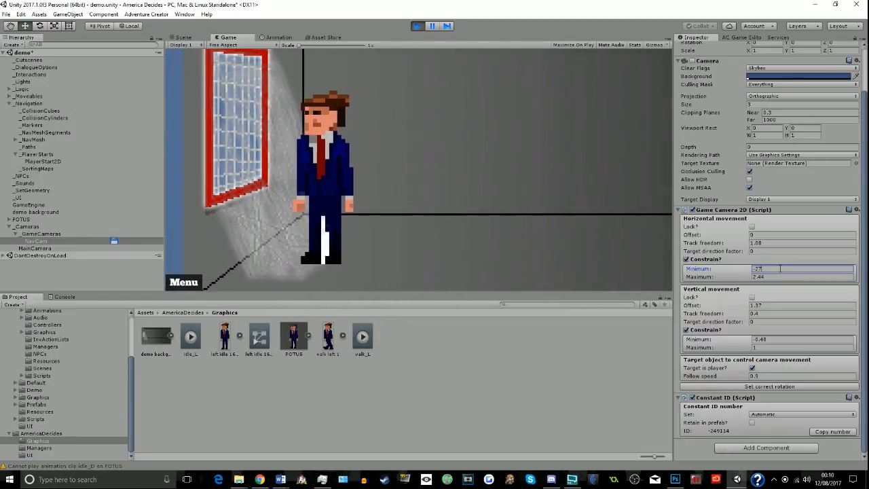
- Try other minimum values for NavCam's horizontal movement constraint, ending at -3.2
key(BackSpace)
text(.9)
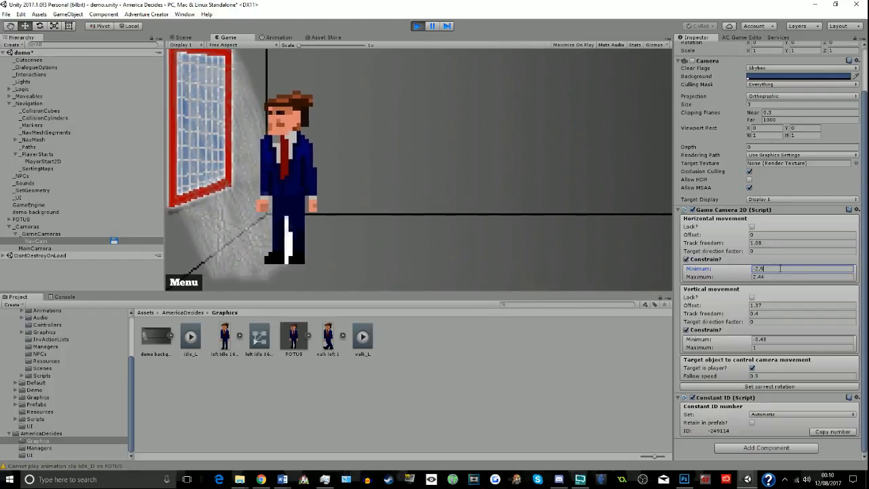
key(BackSpace)
key(BackSpace)
text(3)
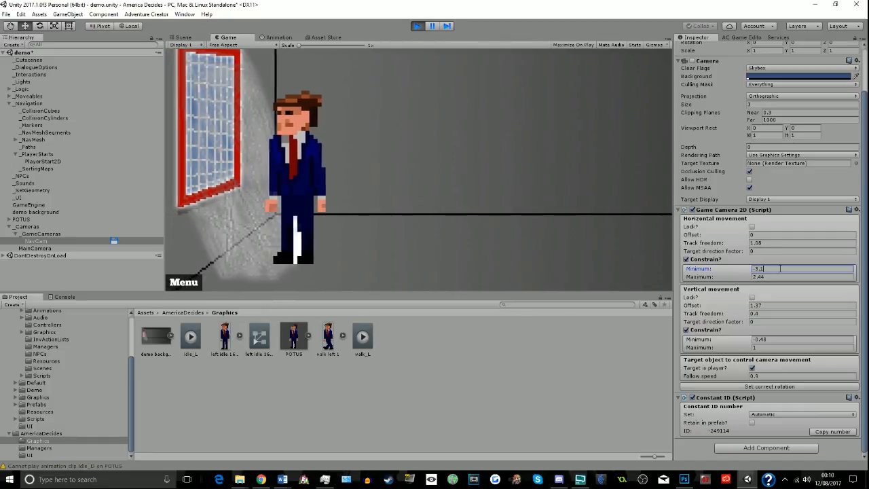
text(.1)
key(BackSpace)
text(2)
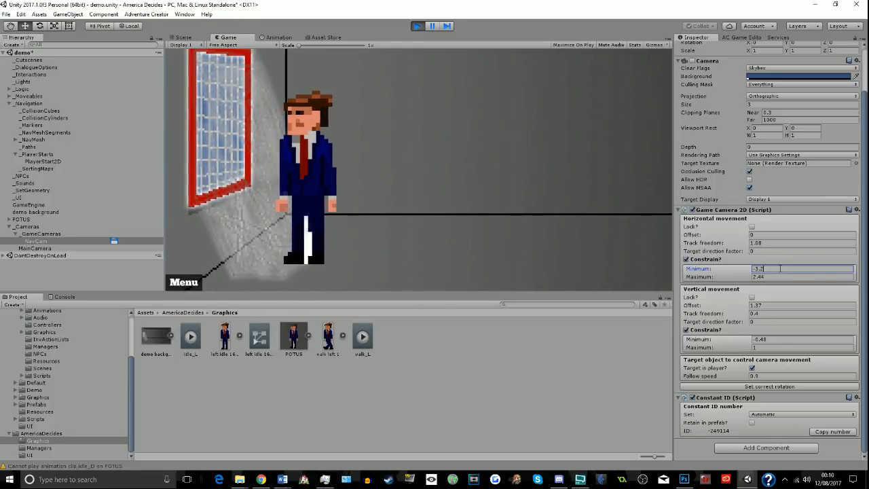
- Walk POTUS over to the window and set the minimum of NavCam's horizontal constraint to -3.1
click(258, 260)
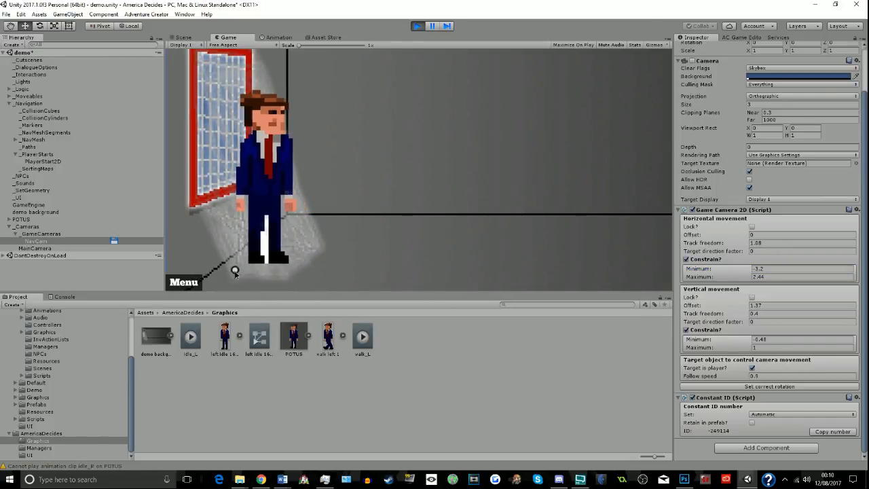
click(225, 273)
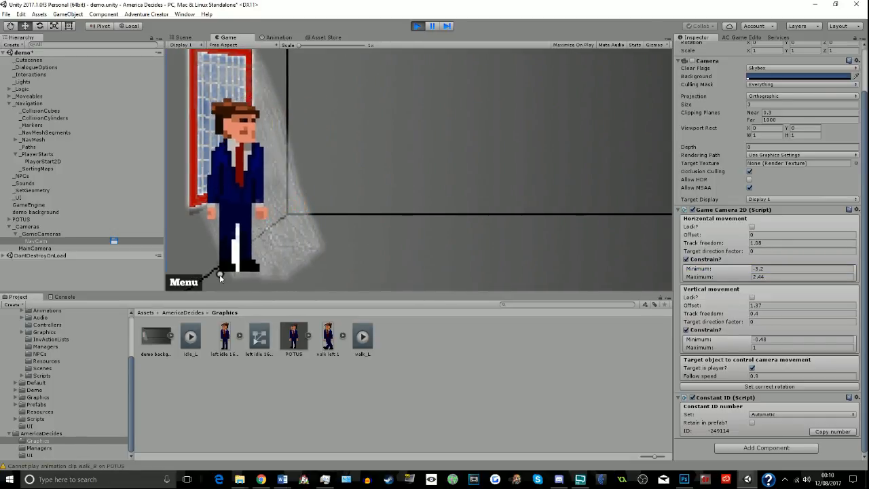
click(767, 269)
key(BackSpace)
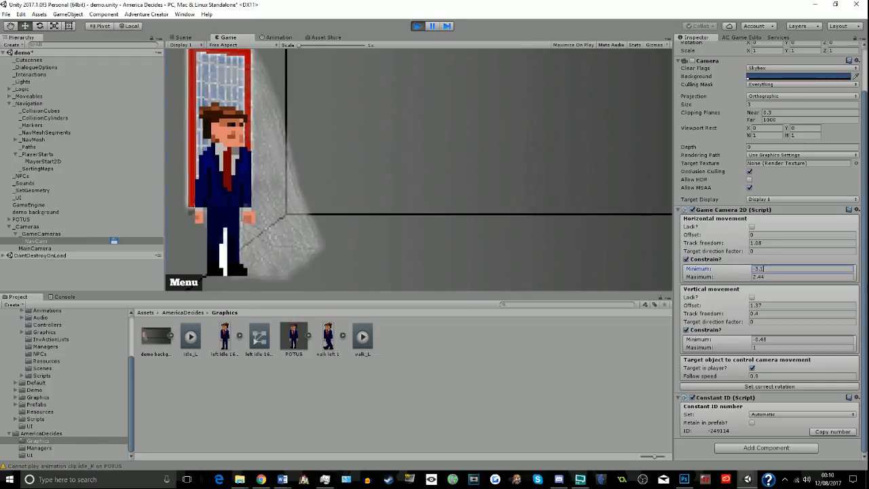
text(1)
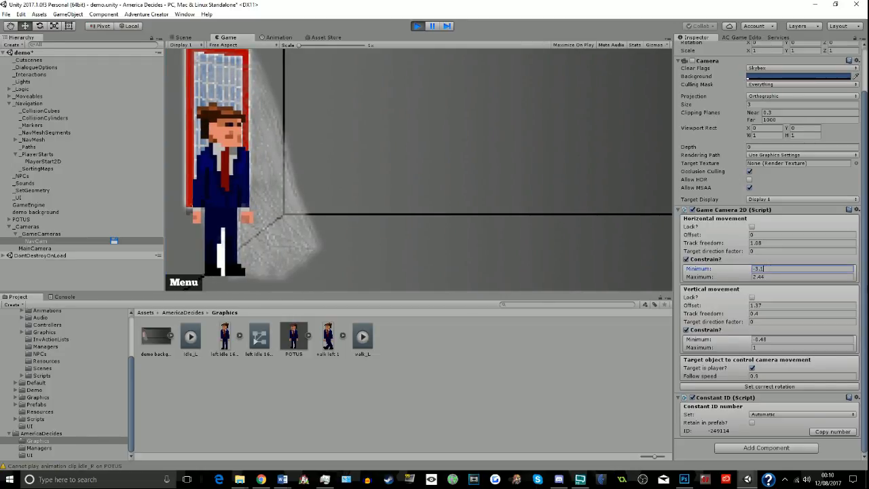
- Walk POTUS to the far right end of the room and set the maximum of NavCam's horizontal constraint to 3.5
click(502, 274)
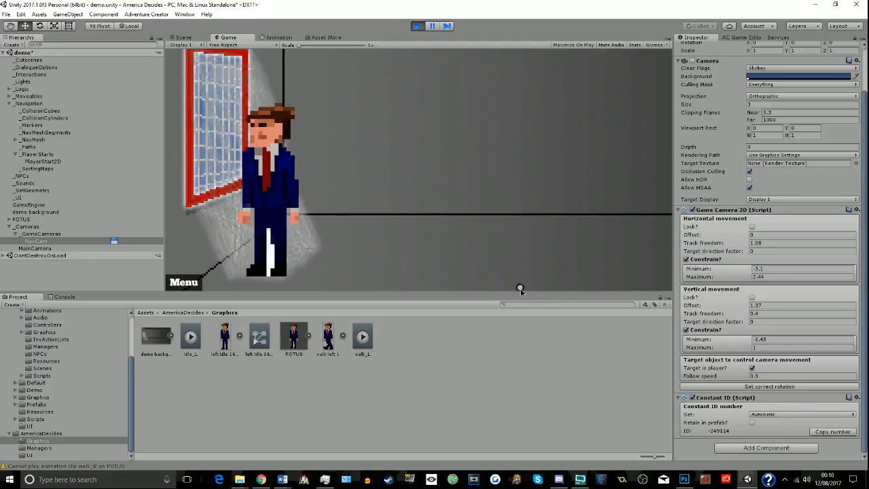
click(651, 272)
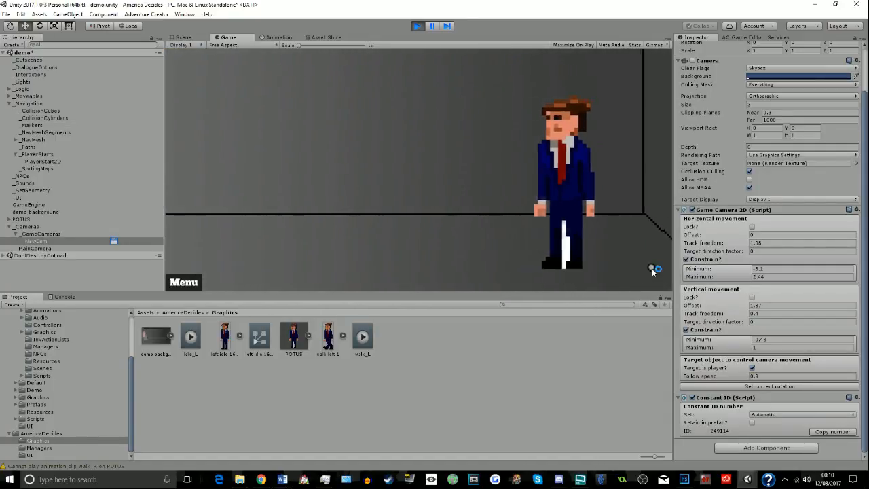
click(764, 276)
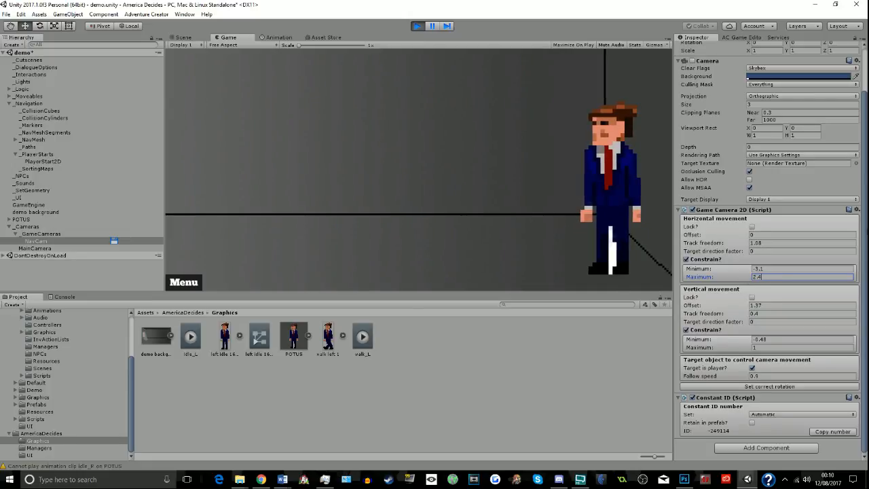
text(3)
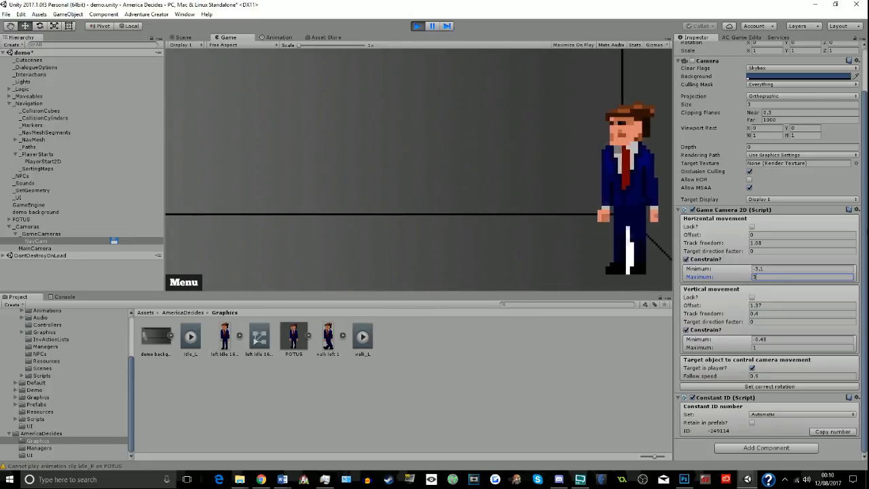
text(.)
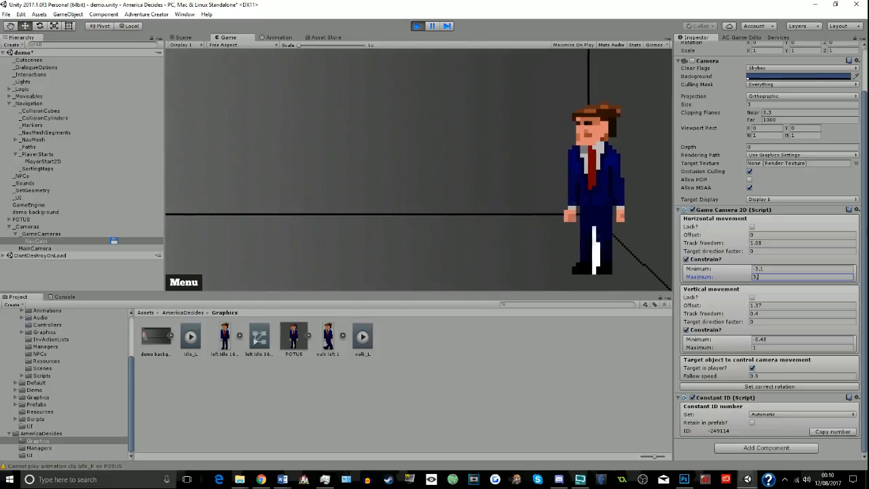
text(4)
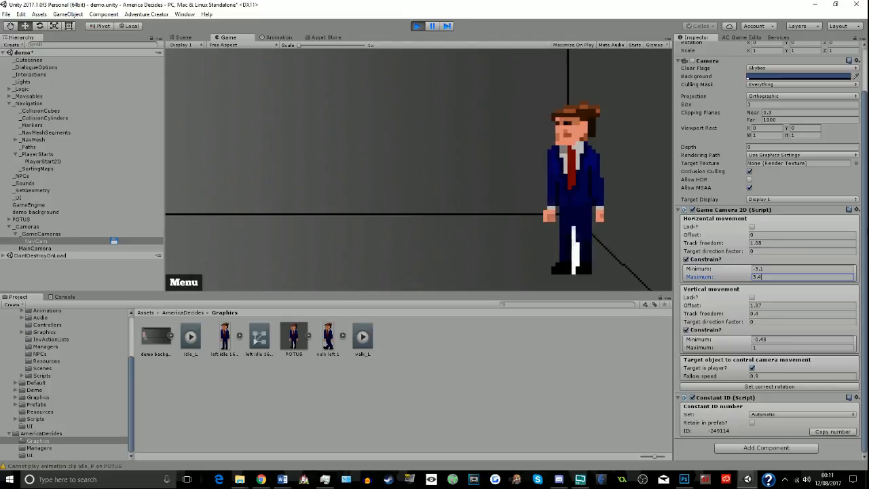
key(BackSpace)
text(5)
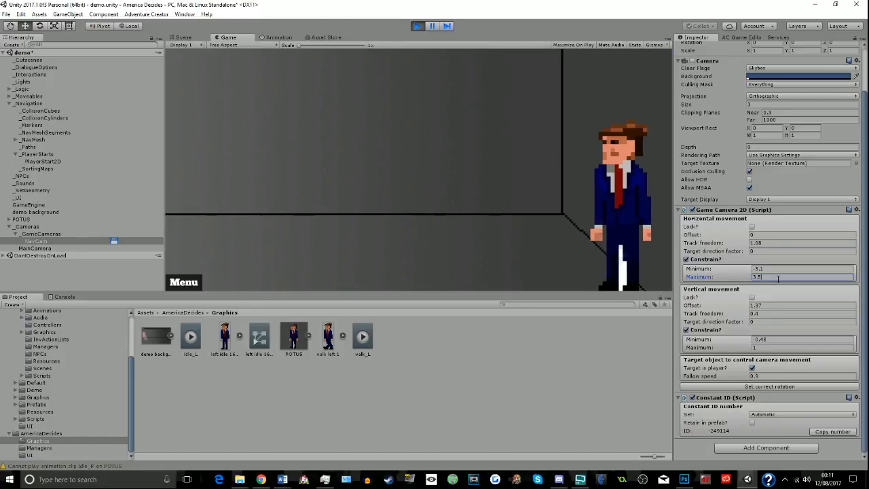
- Walk POTUS along the back wall and back across the room to check the new camera limits
click(485, 216)
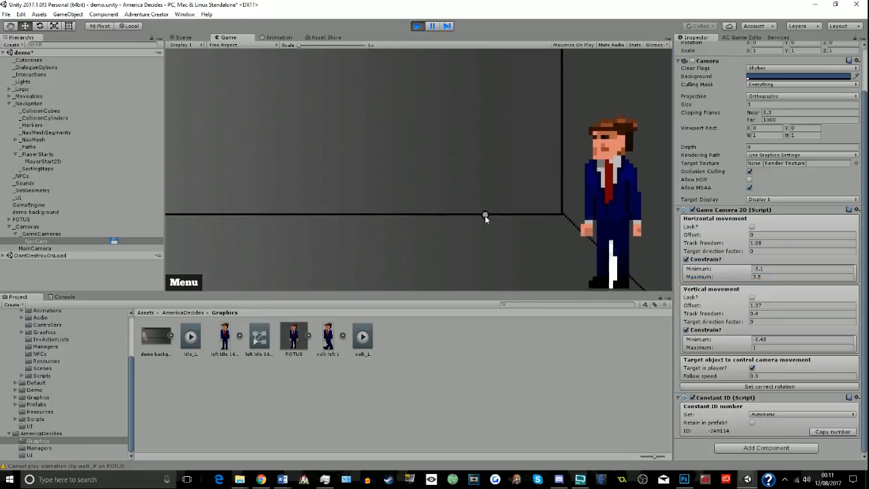
click(470, 134)
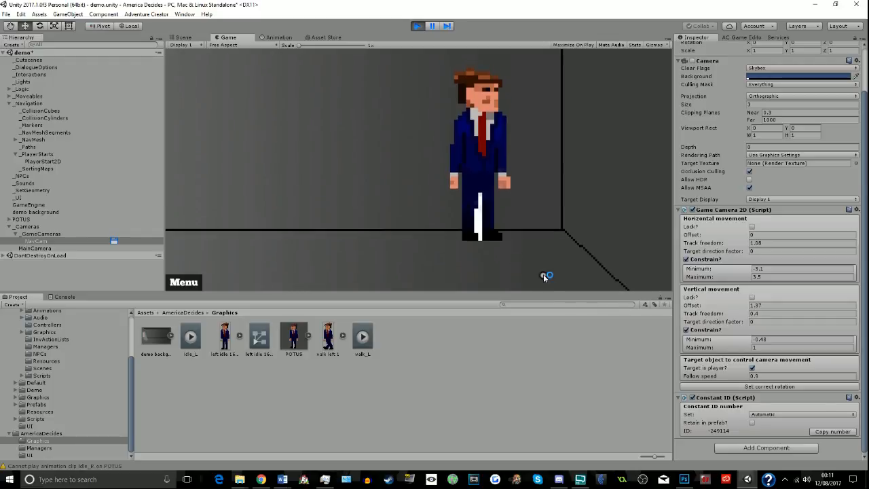
click(351, 248)
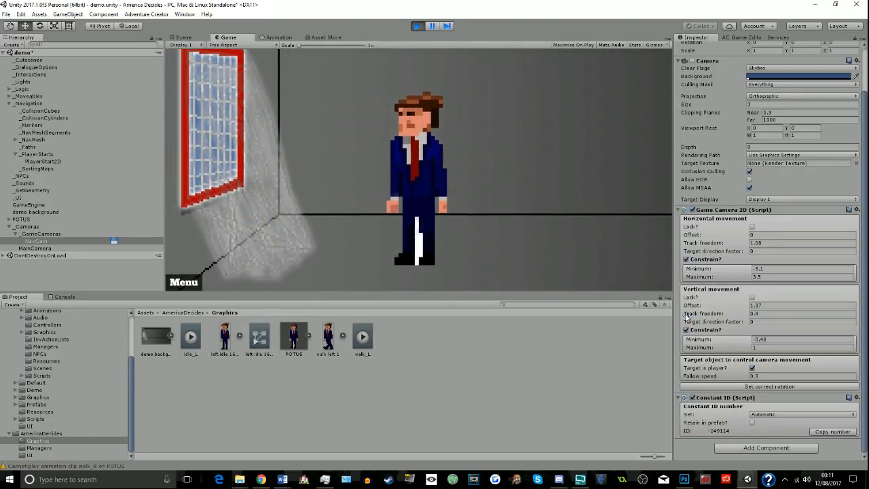
- Raise NavCam's follow speed to 3, test it by walking POTUS to the right, and refine it to 3.3
click(766, 377)
drag(765, 378, 708, 374)
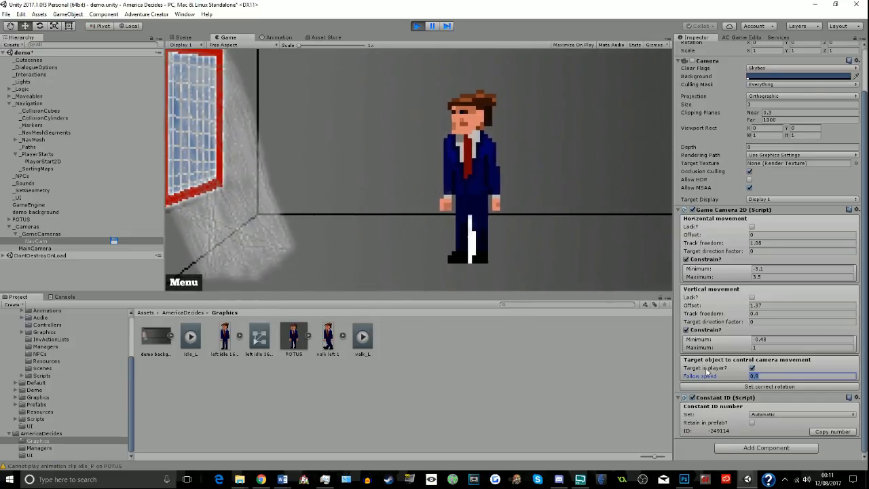
text(3)
click(657, 278)
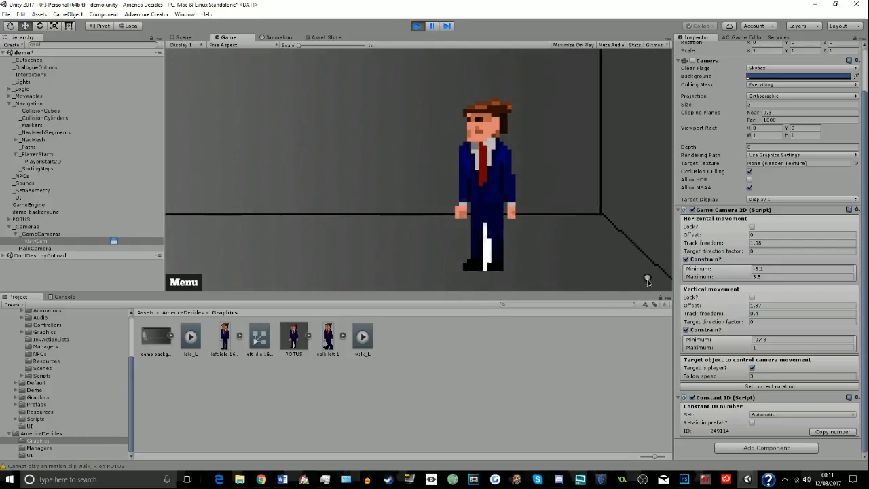
click(817, 376)
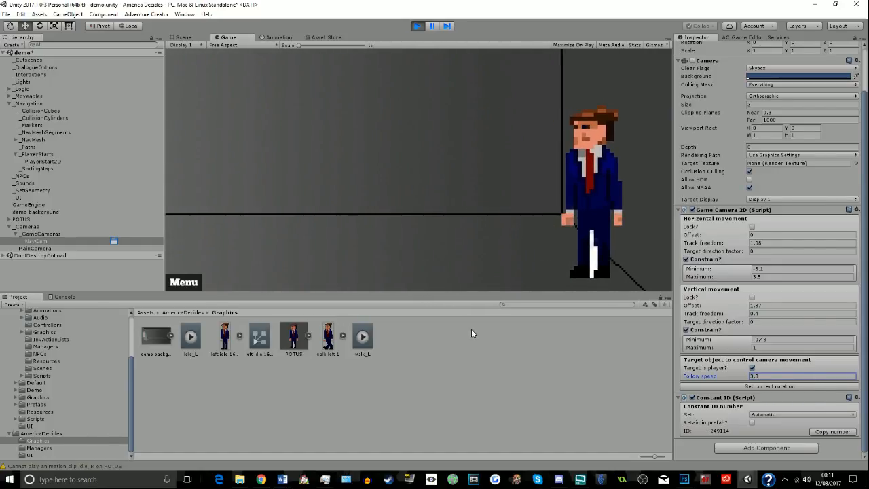
- Move POTUS back and forth between both ends of the room to test how fast the camera follows
double_click(249, 271)
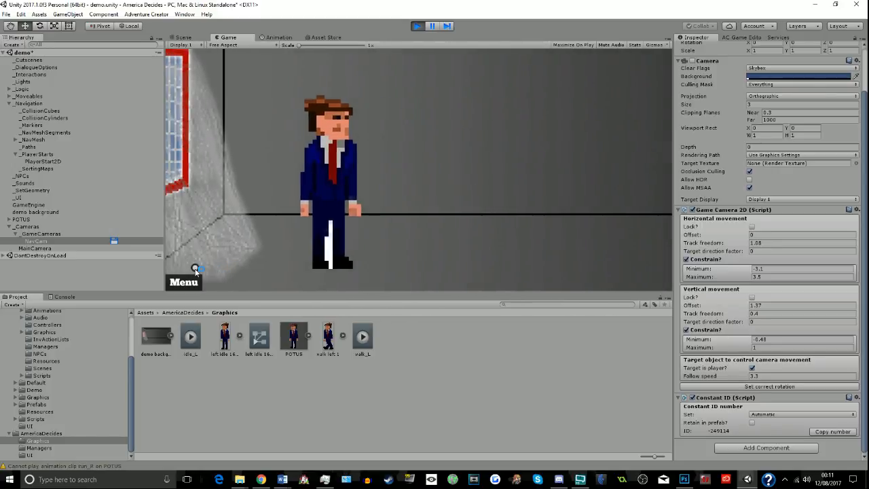
click(418, 275)
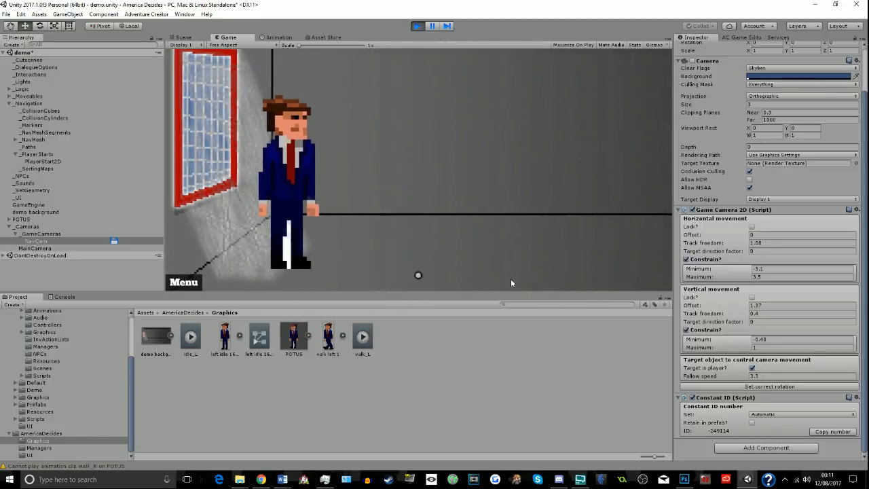
click(629, 270)
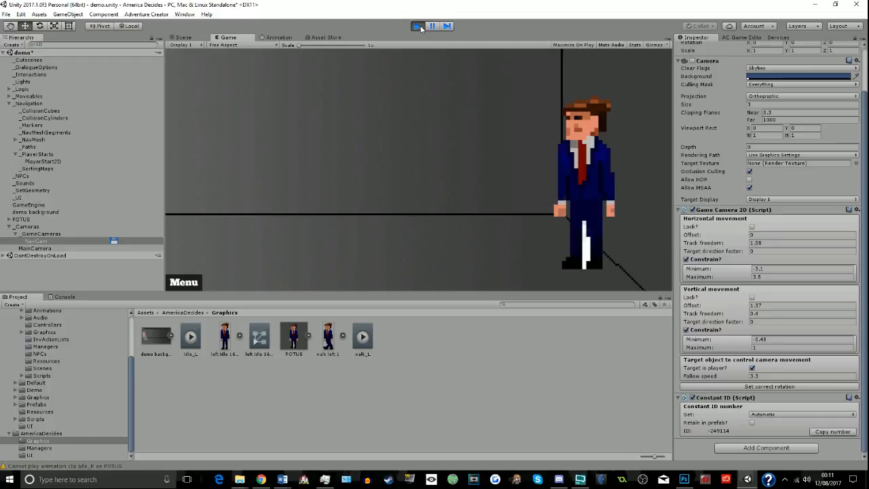
click(290, 268)
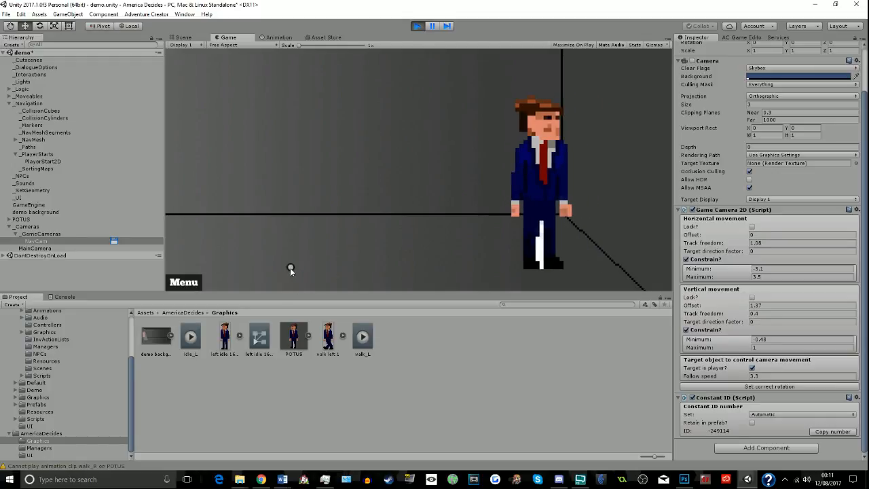
- Select the walk_L clip, stop the running game and switch the scene view to 2D
click(372, 347)
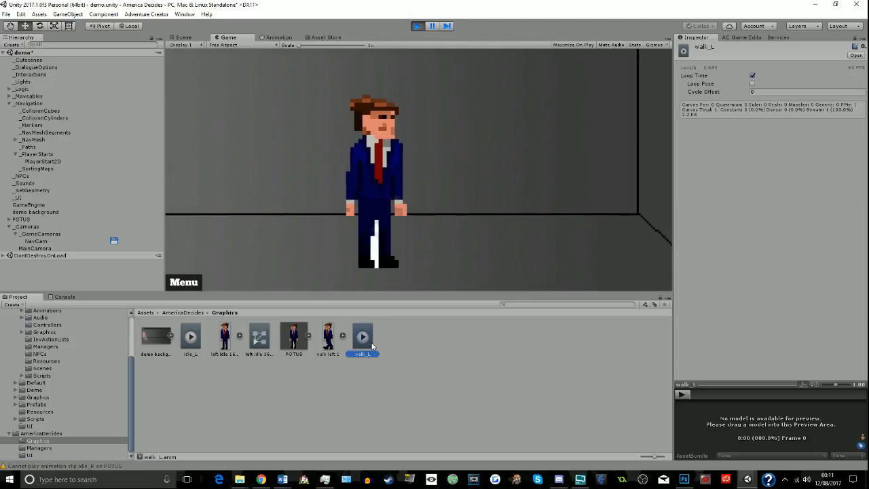
click(417, 26)
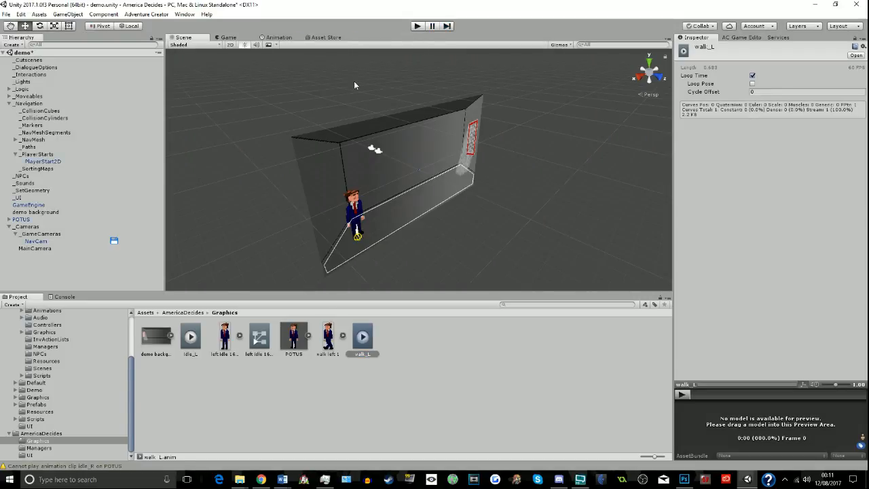
click(230, 45)
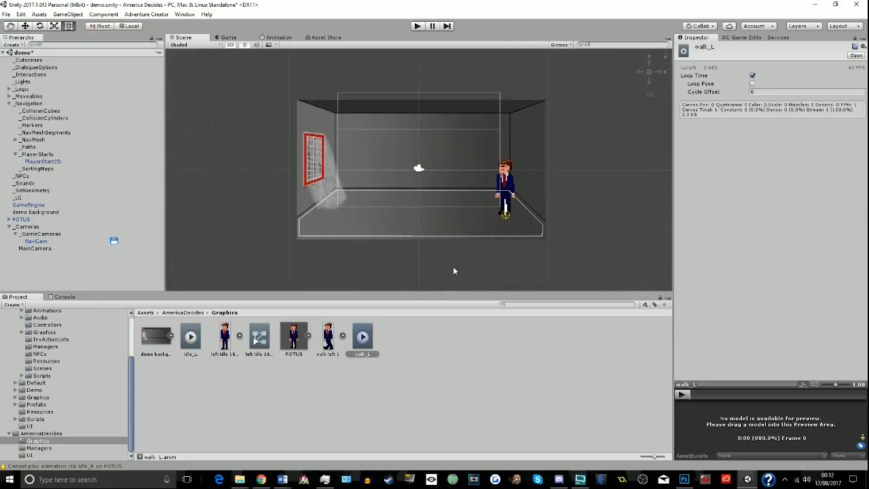
- Examine the walk_L clip's sprite keyframes in the Animation window, selecting the first one
click(276, 38)
click(170, 68)
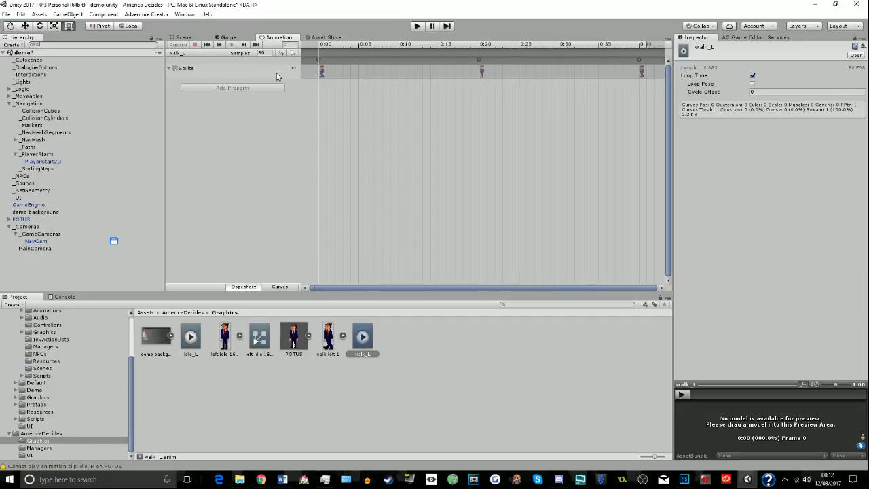
click(320, 72)
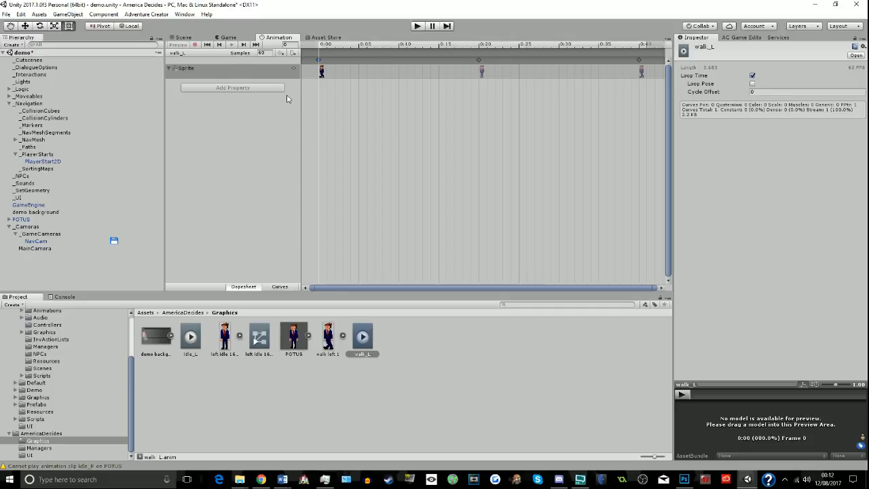
- Open the left idle 160px controller in the Animator and move the idle_L state just below walk_L
click(259, 338)
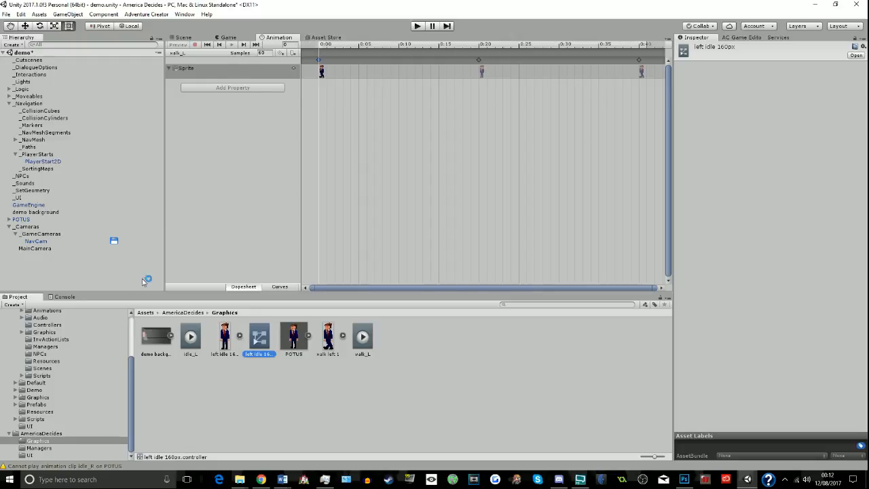
click(184, 15)
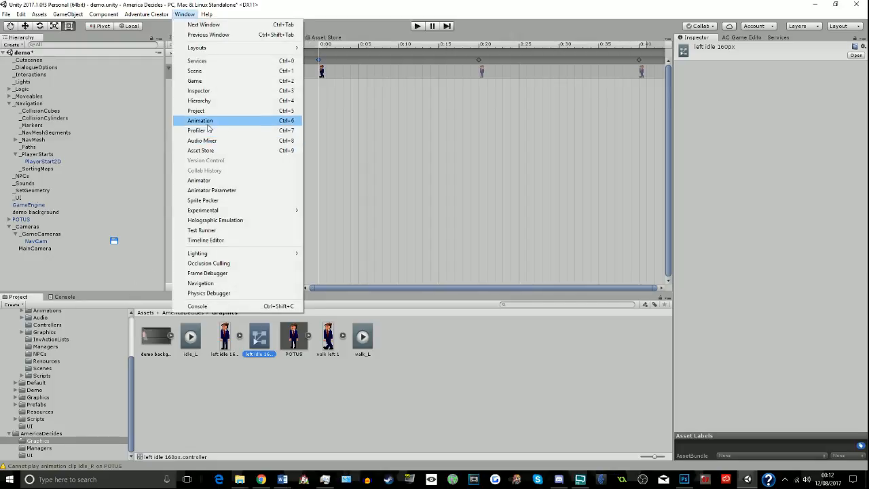
click(203, 180)
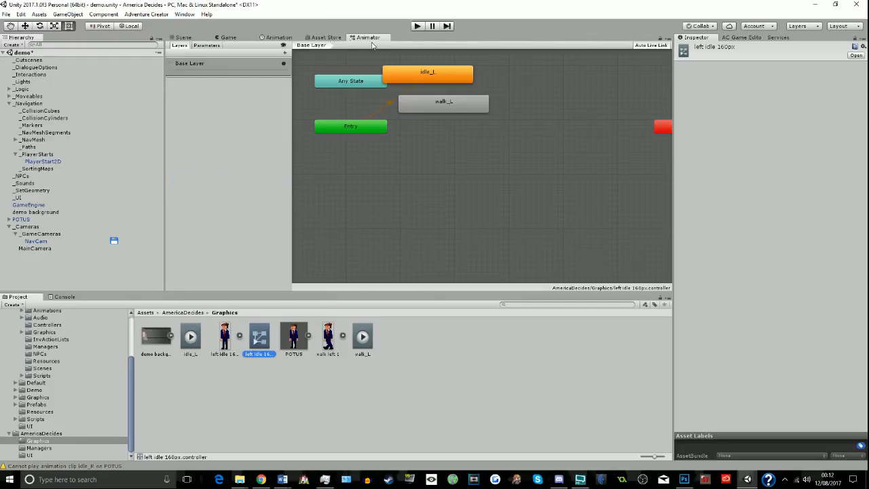
drag(414, 81, 446, 128)
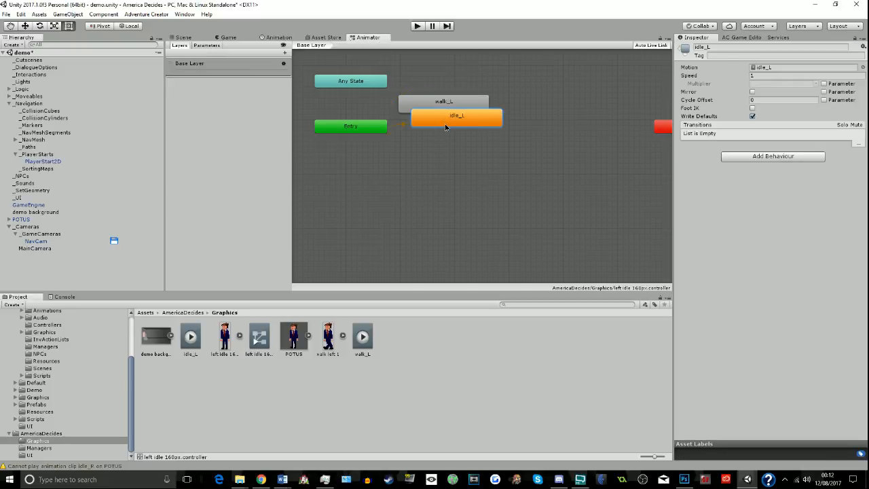
- Delete the left idle 160px controller from the Graphics folder
right_click(264, 349)
click(306, 212)
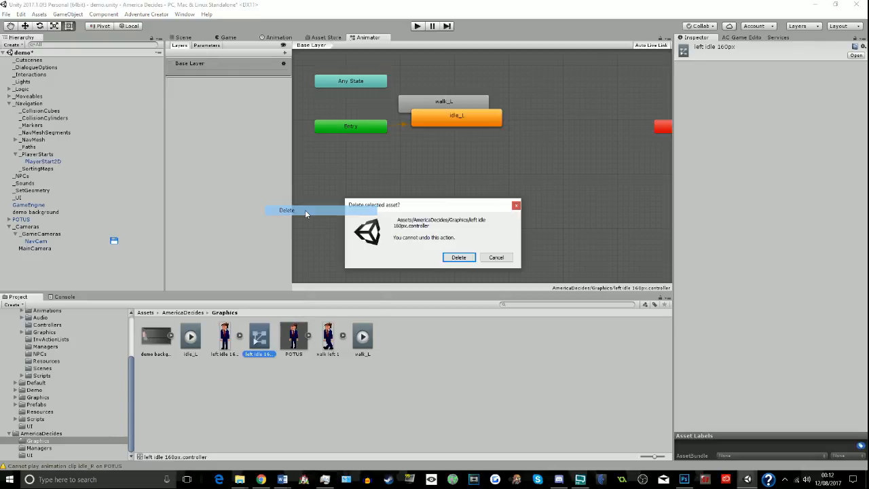
click(459, 258)
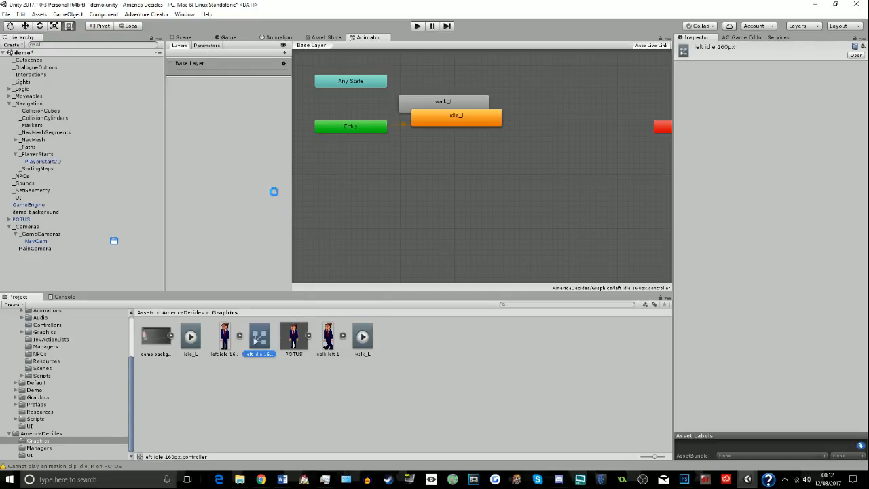
- Close the Asset Store tab in the editor, keeping the Animation window in view
click(304, 38)
click(279, 38)
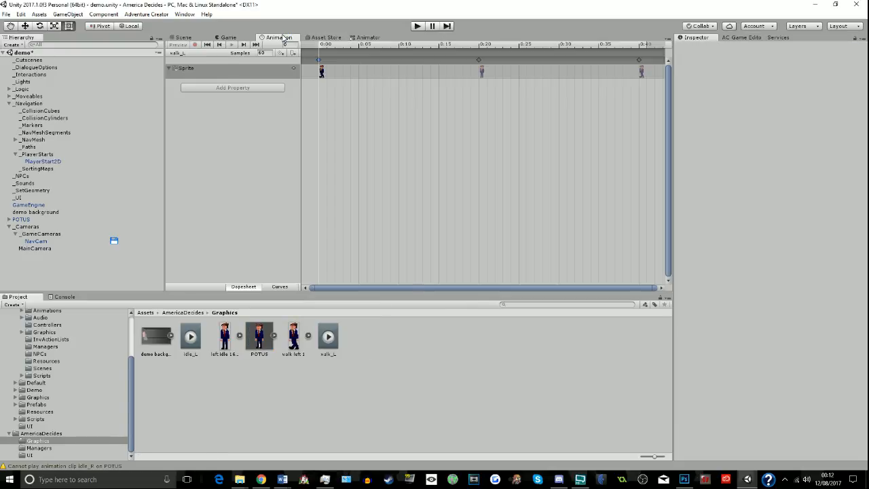
right_click(337, 39)
click(345, 64)
- Expand the POTUS prefab and inspect the Animator controller assigned to its left idle 160px child
click(266, 333)
click(273, 335)
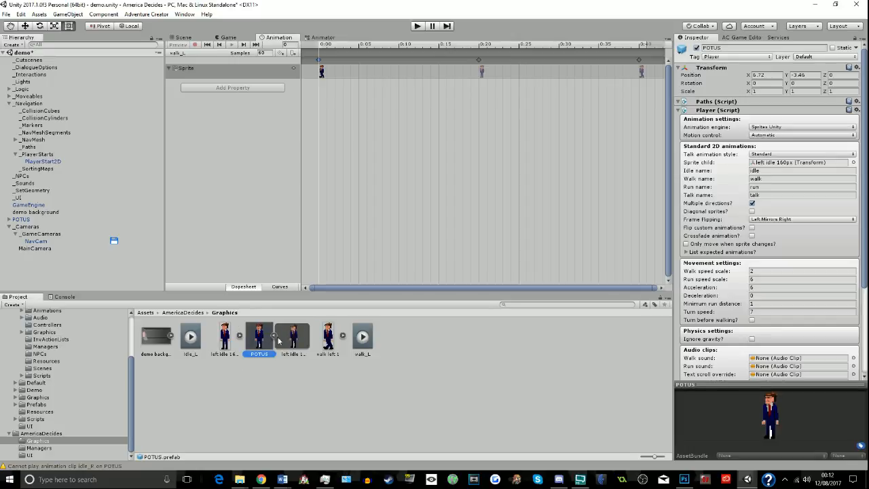
click(293, 343)
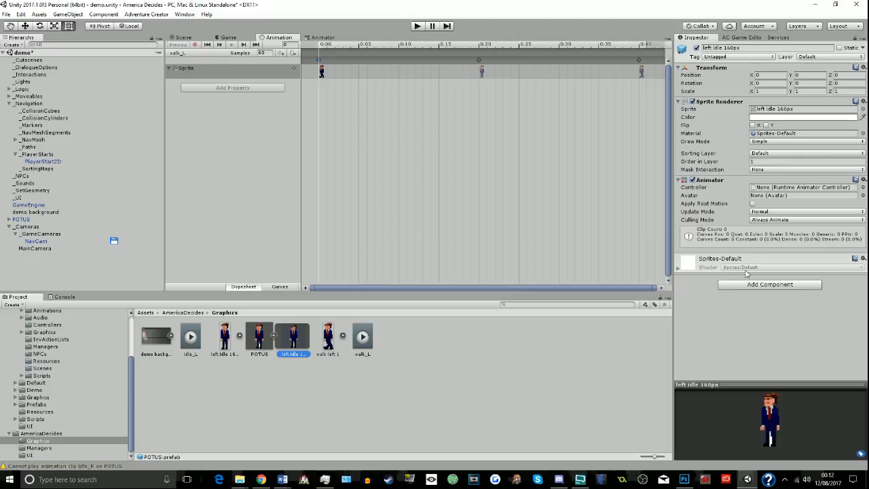
click(809, 189)
- Create an Animator Controller named POTUSControl in the AmericaDecides Graphics folder
right_click(254, 402)
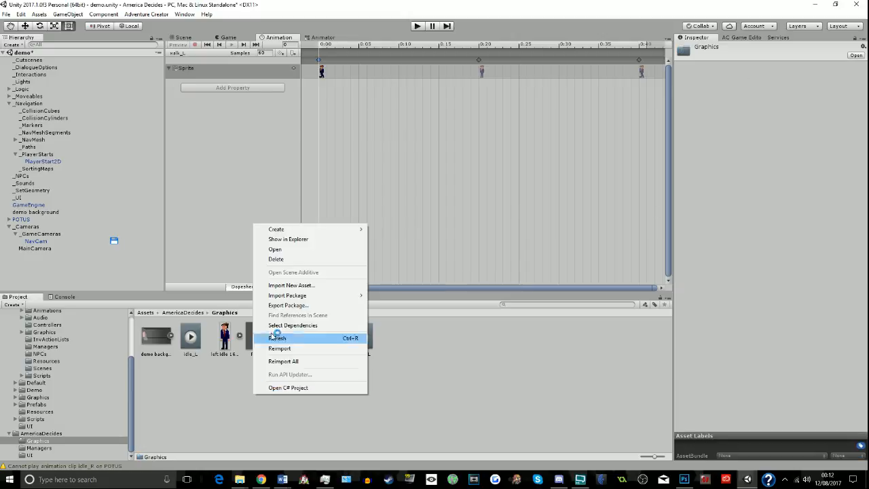
mouse_move(275, 229)
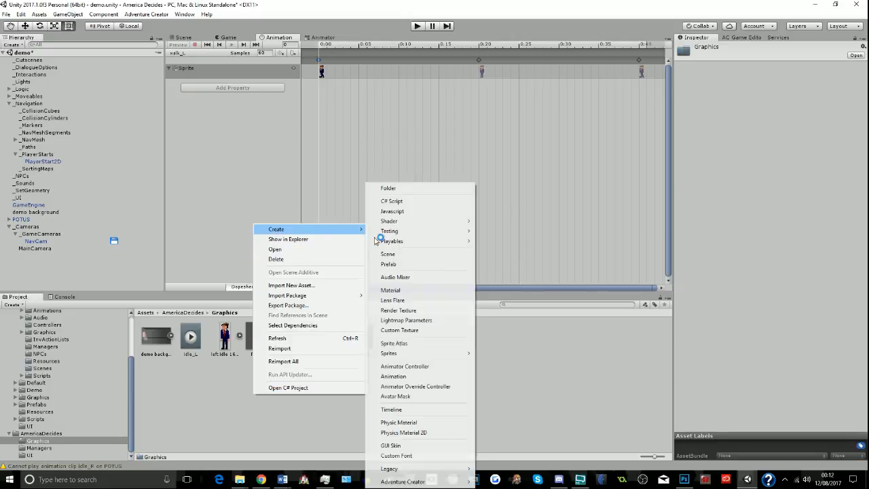
click(405, 367)
text(PO)
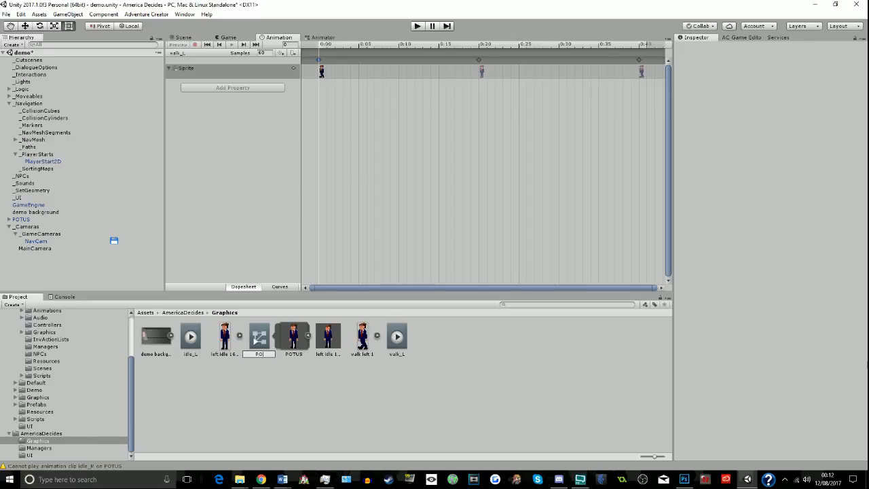
text(TUSControl)
key(Return)
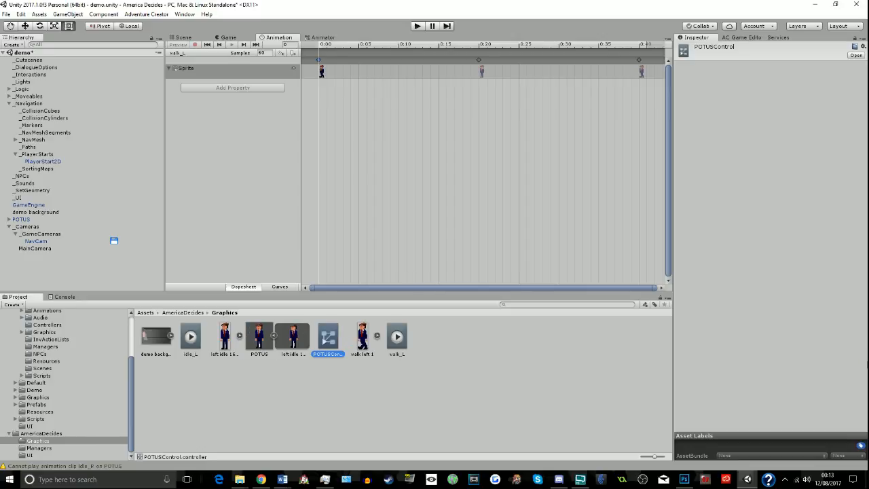
- Assign POTUSControl as the Animator controller of the POTUS prefab's left idle 160px child and open the controller for editing
click(289, 347)
drag(328, 337, 761, 191)
double_click(761, 191)
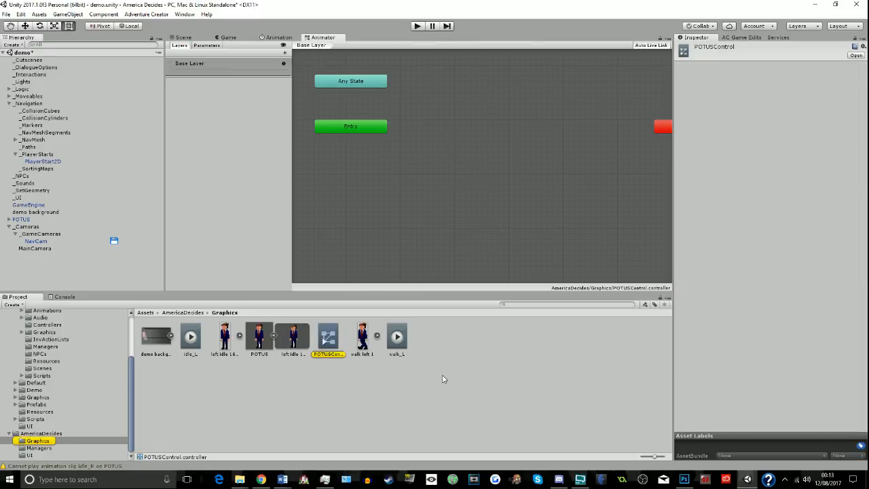
- Add the walk_L and idle_L clips as states in POTUSControl's base layer
click(368, 345)
drag(401, 340, 437, 181)
drag(494, 227, 461, 193)
- Select the POTUS prefab, run the game and walk POTUS toward the room's left side to test his animations
click(292, 337)
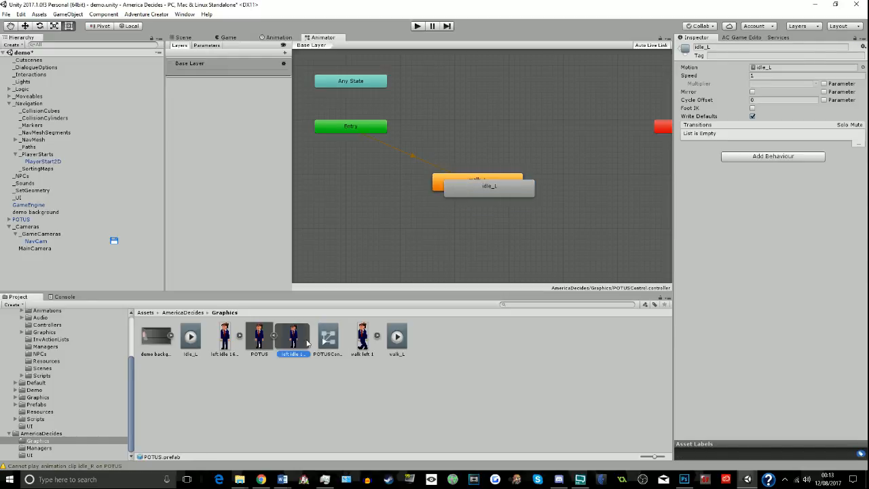
click(265, 345)
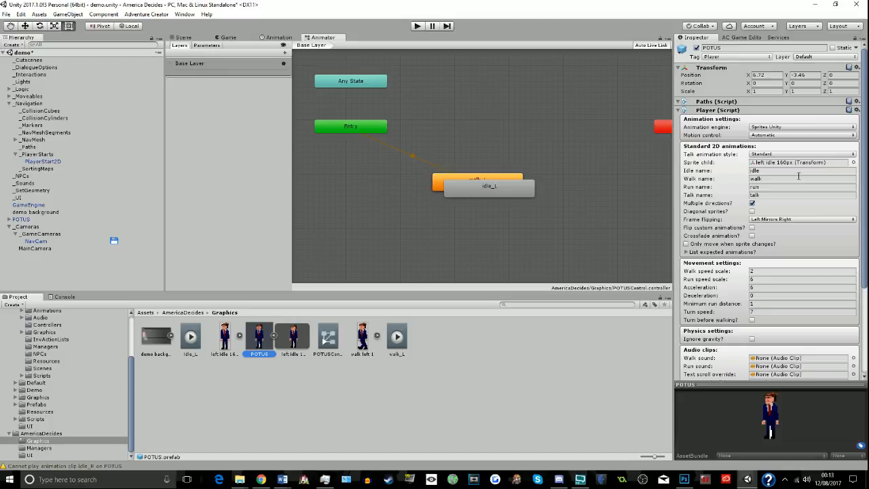
click(417, 25)
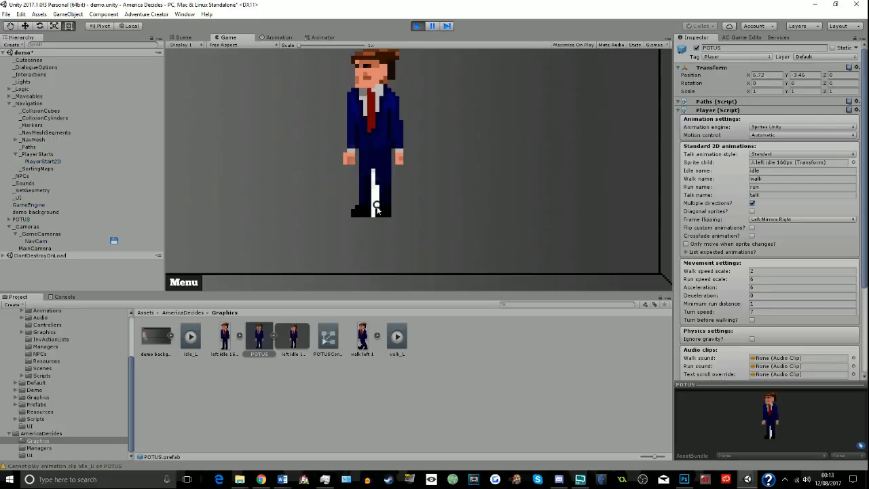
click(349, 282)
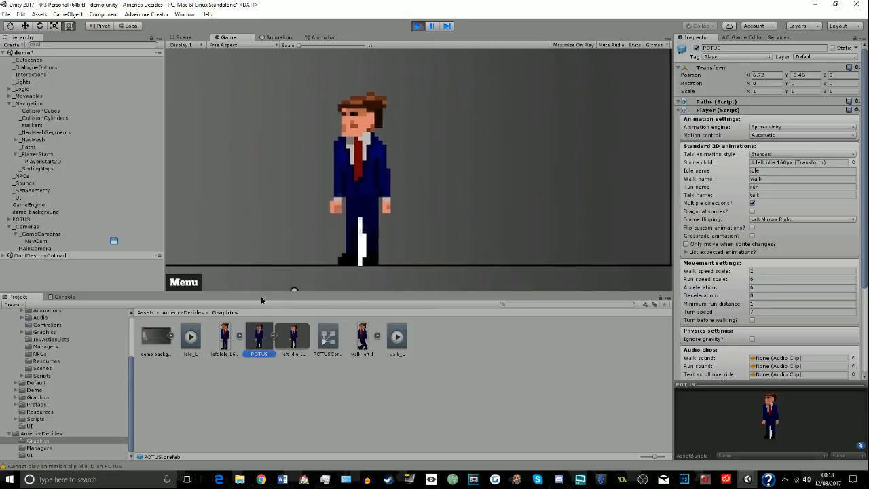
click(246, 285)
click(235, 283)
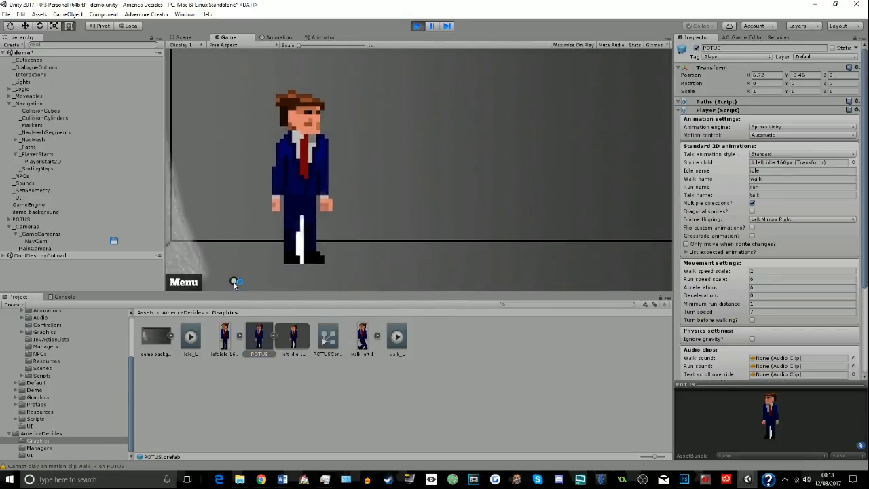
- Set POTUS's frame flipping to Right Mirrors Left, walk him across the room to try it and stop the game
click(787, 220)
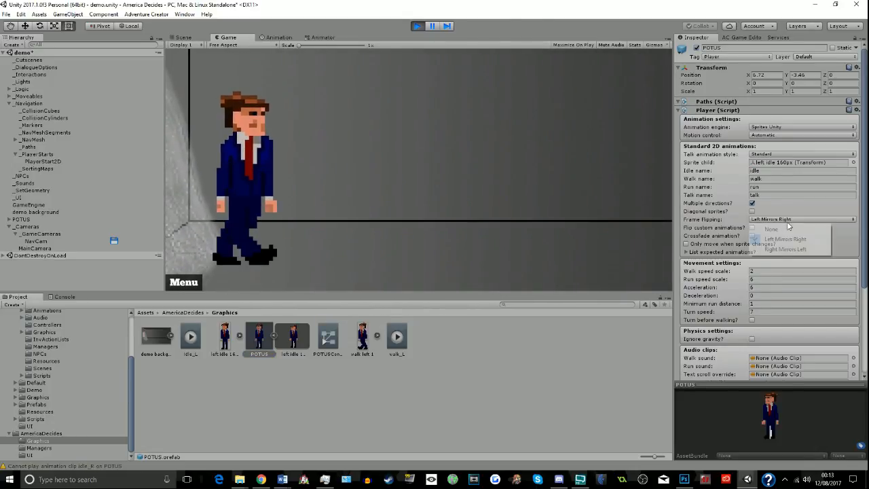
click(786, 249)
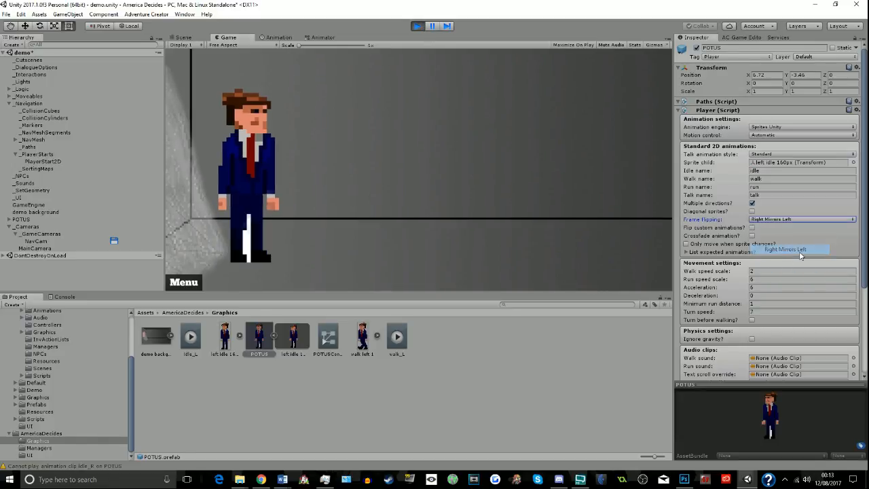
click(402, 255)
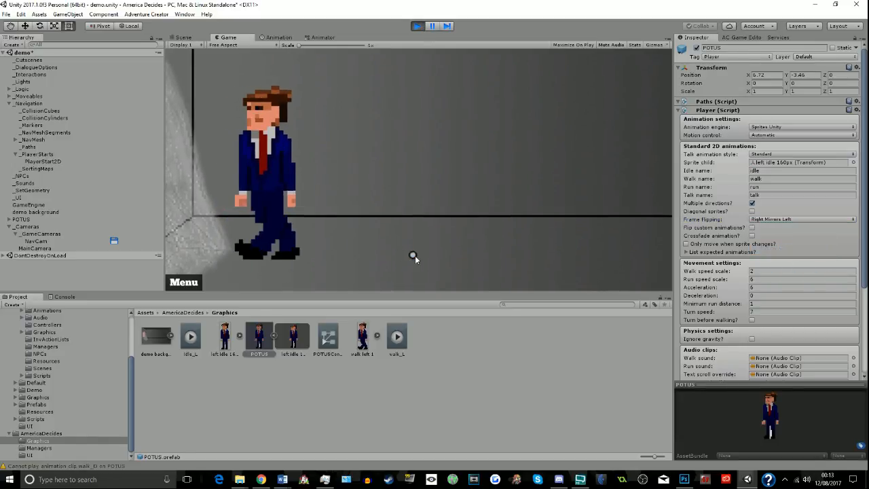
click(418, 27)
click(836, 221)
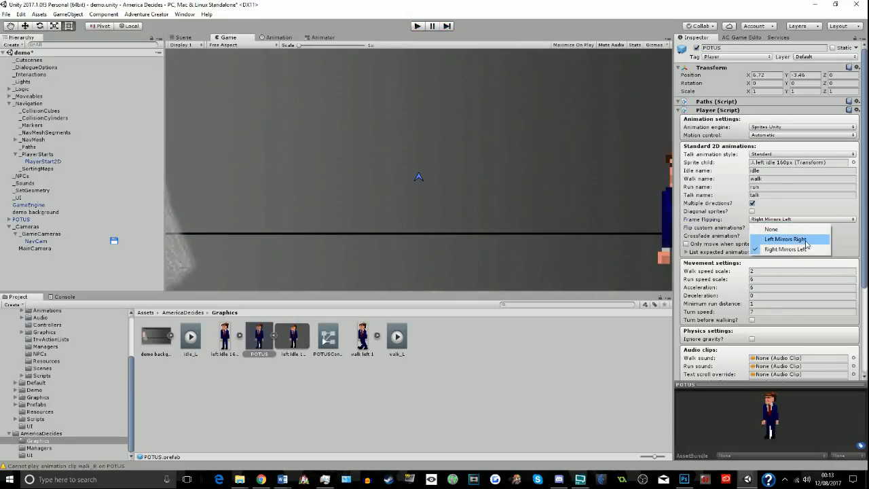
click(786, 250)
- Locate the default PlayerStart2D through the Scene manager and move it to POTUS's feet, at about X 6.54, Y -3.75
click(726, 39)
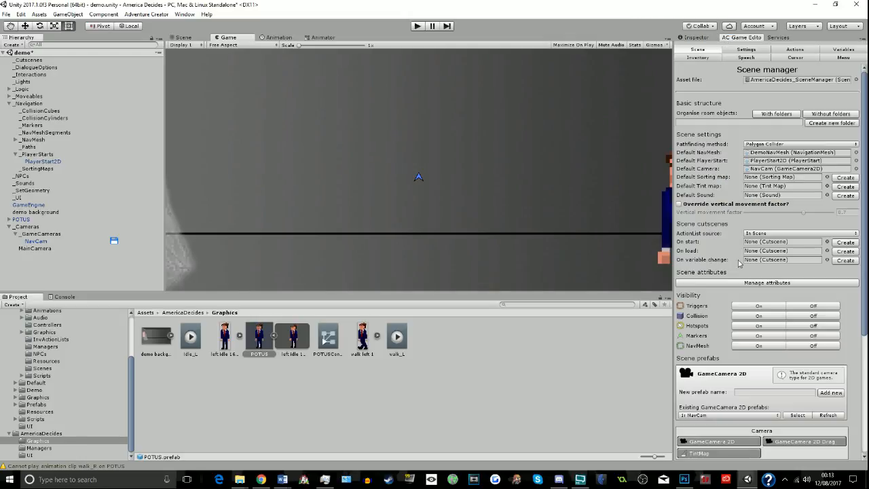
scroll(772, 340, down, 5)
scroll(771, 357, up, 5)
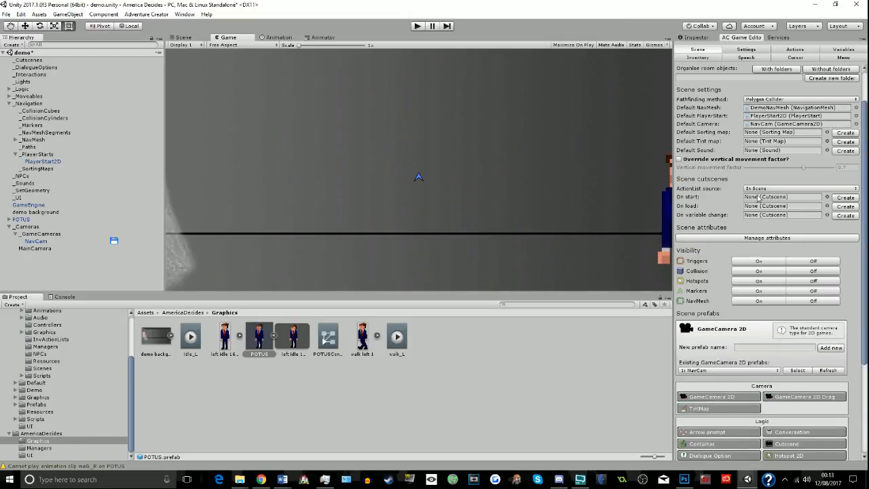
click(791, 116)
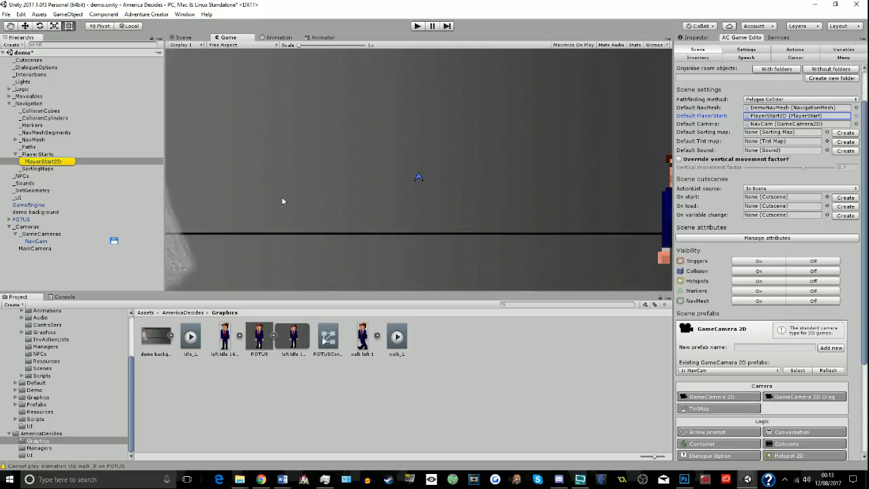
click(26, 27)
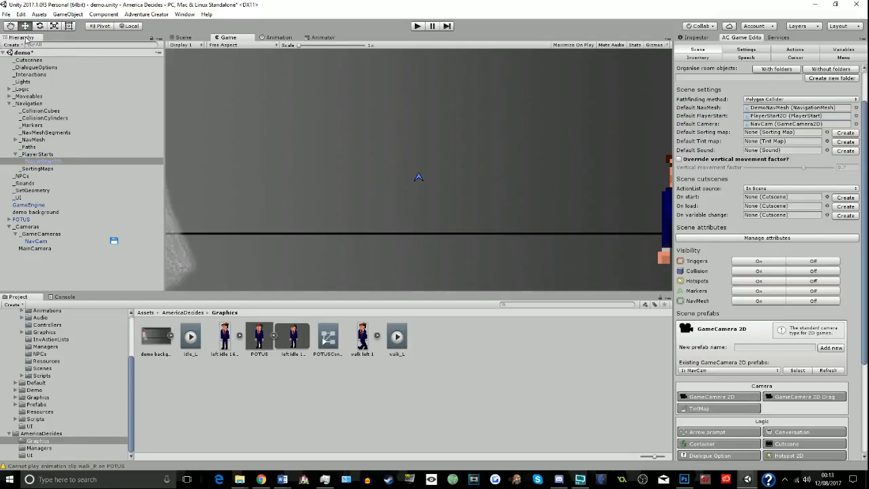
click(189, 38)
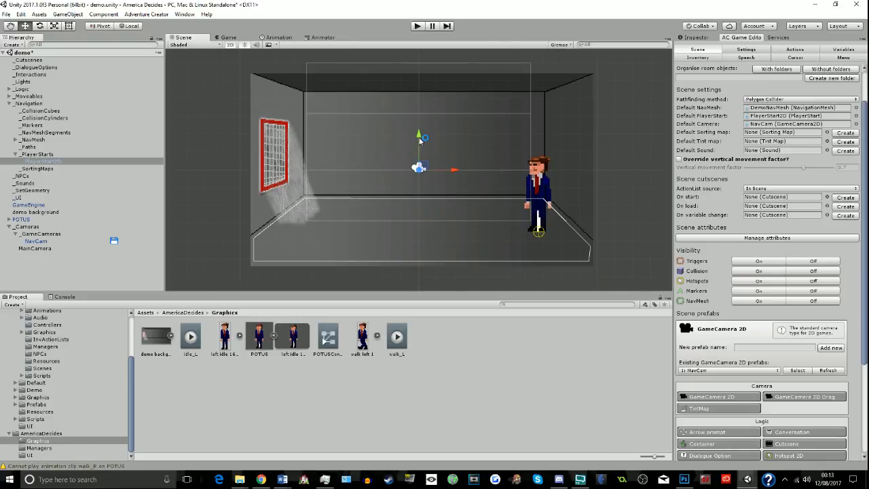
drag(418, 163, 418, 198)
drag(455, 232, 566, 226)
drag(532, 195, 532, 201)
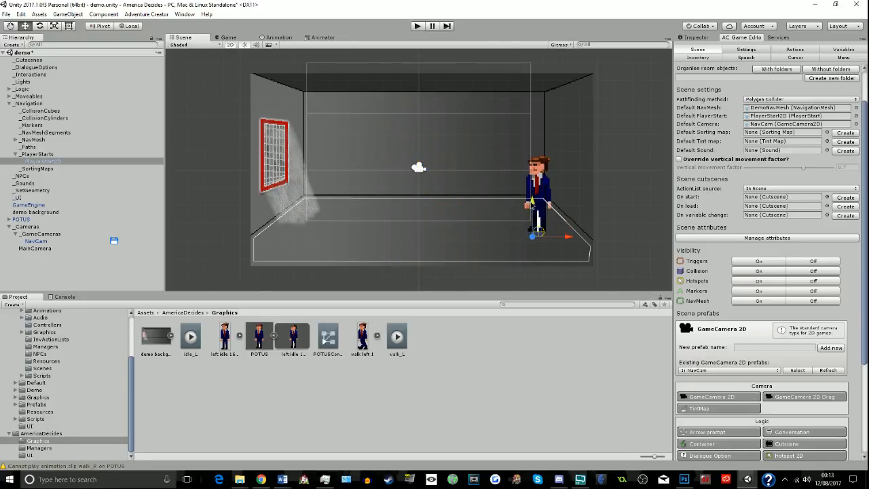
drag(568, 237, 561, 260)
- Rotate PlayerStart2D about its Y axis to about -79.6 degrees and check its arrow up close
click(40, 26)
scroll(561, 260, up, 10)
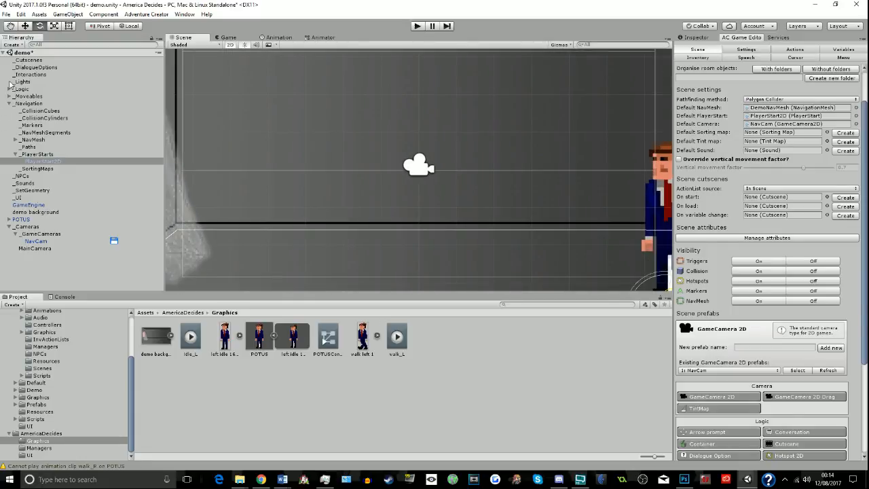
click(10, 25)
key(f)
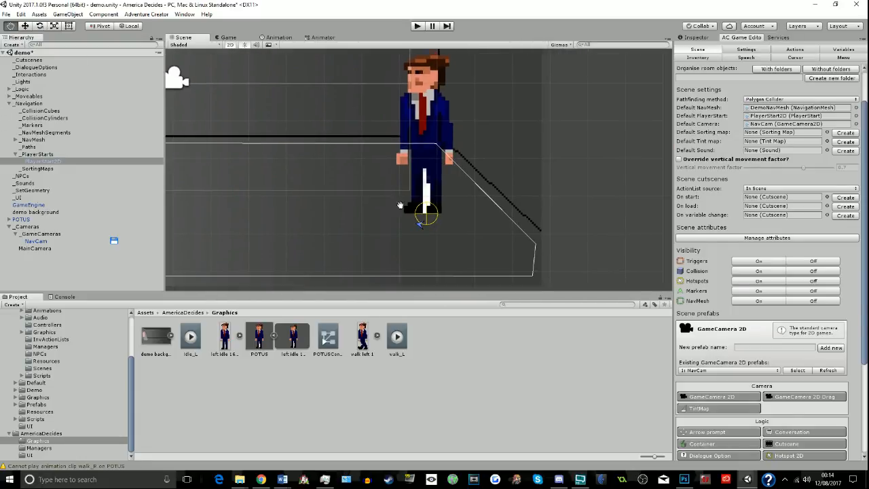
- Run the game and walk POTUS around the floor in all directions to test his walk, idle and mirrored animations
click(430, 29)
click(417, 26)
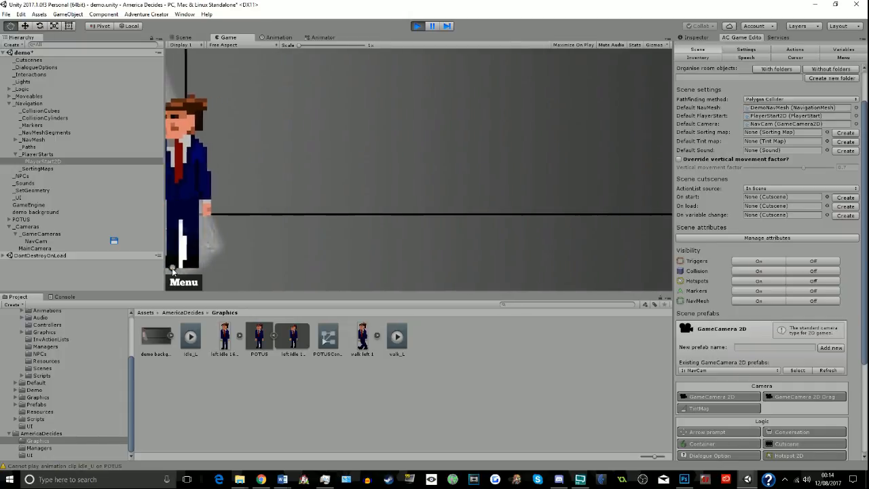
click(370, 269)
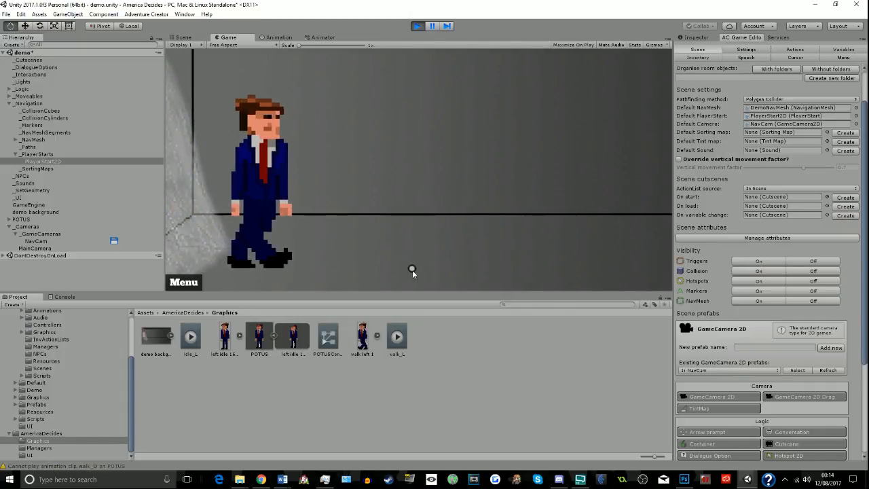
click(498, 175)
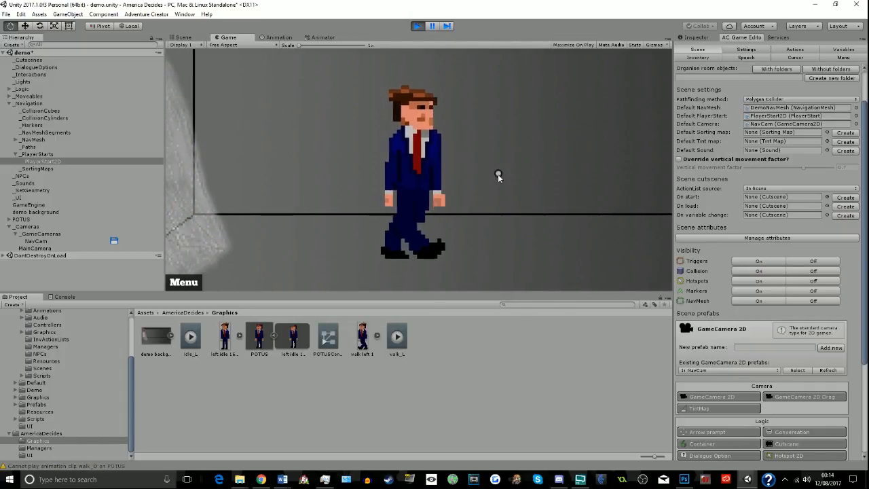
click(549, 251)
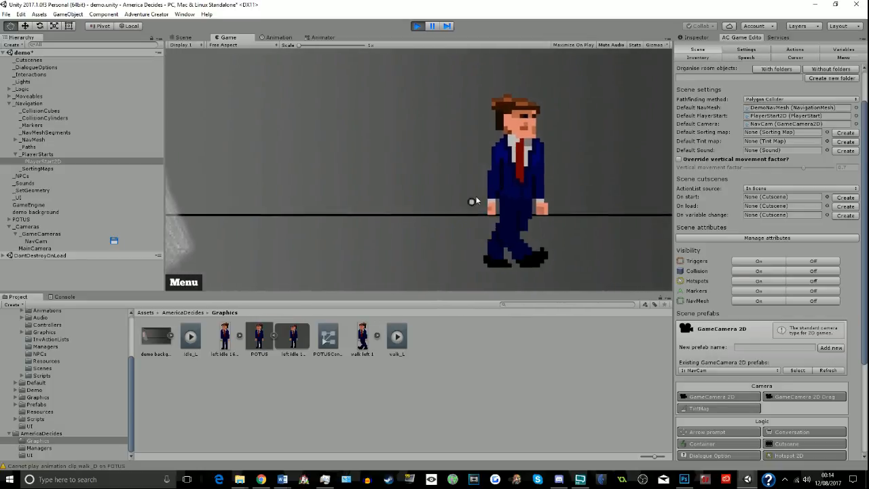
click(476, 201)
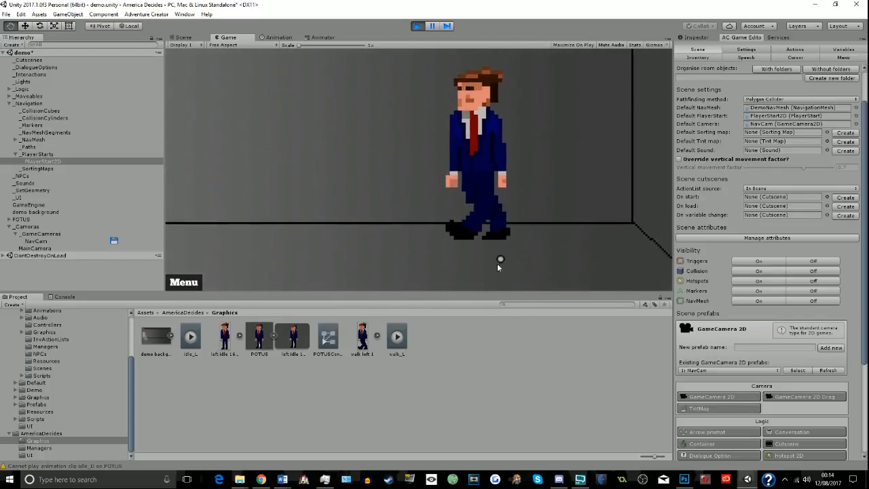
click(477, 282)
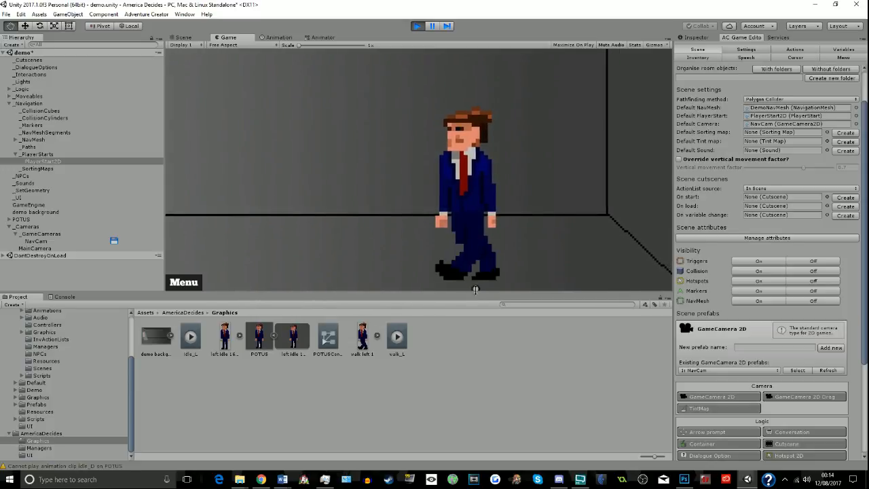
click(524, 288)
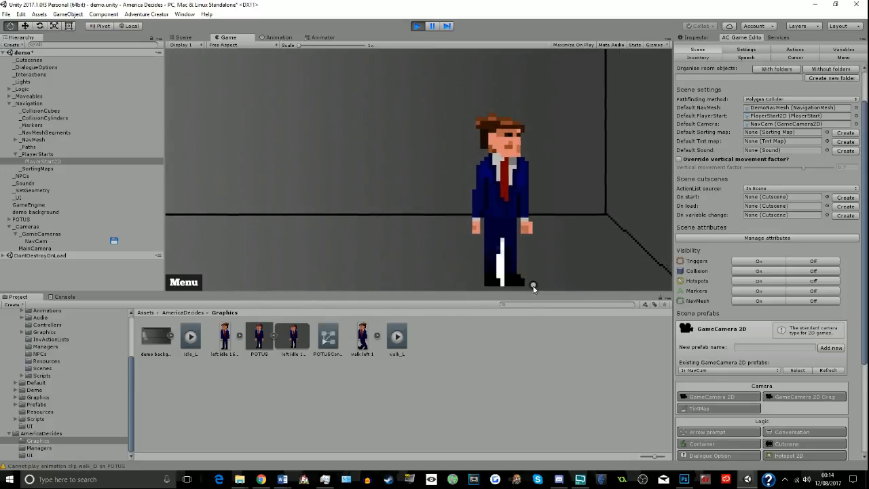
click(521, 180)
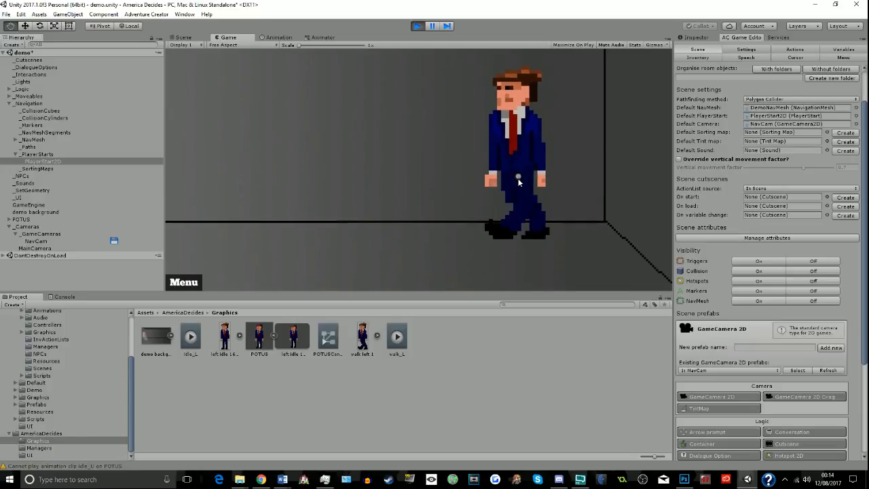
click(365, 281)
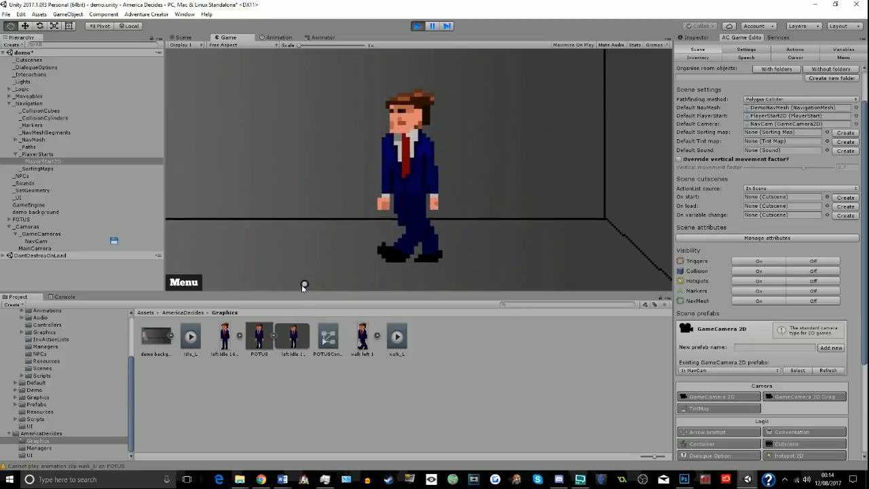
click(236, 280)
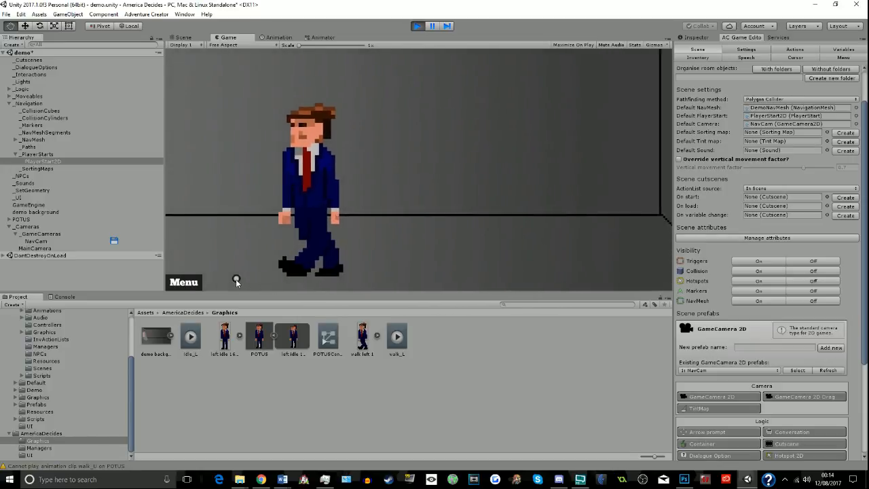
click(504, 272)
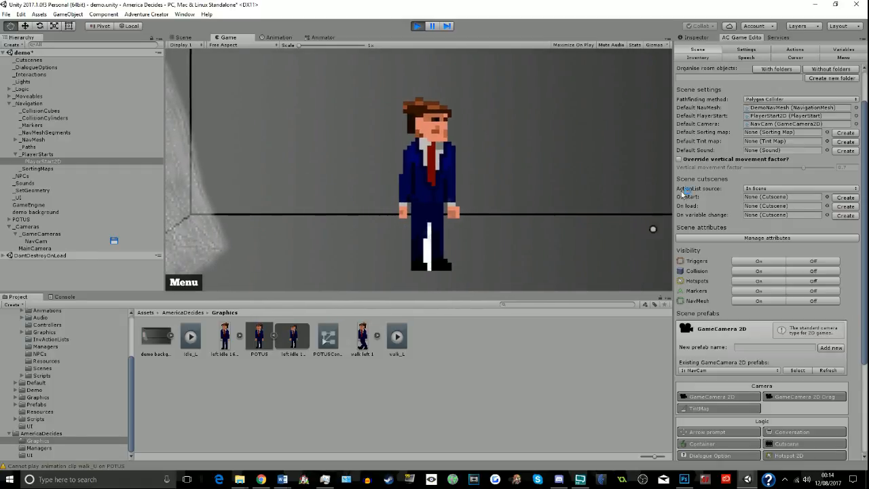
- Examine PlayerStart2D's properties in the Inspector and walk POTUS right and back left in the running game
click(700, 38)
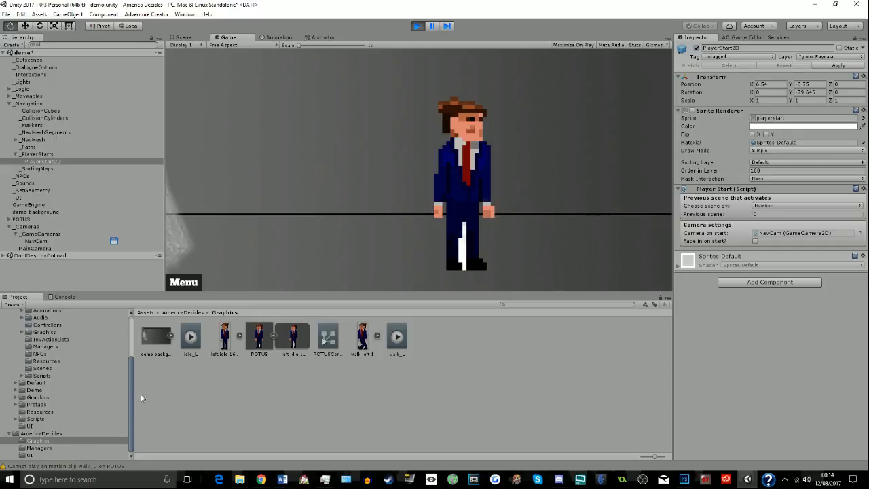
click(531, 257)
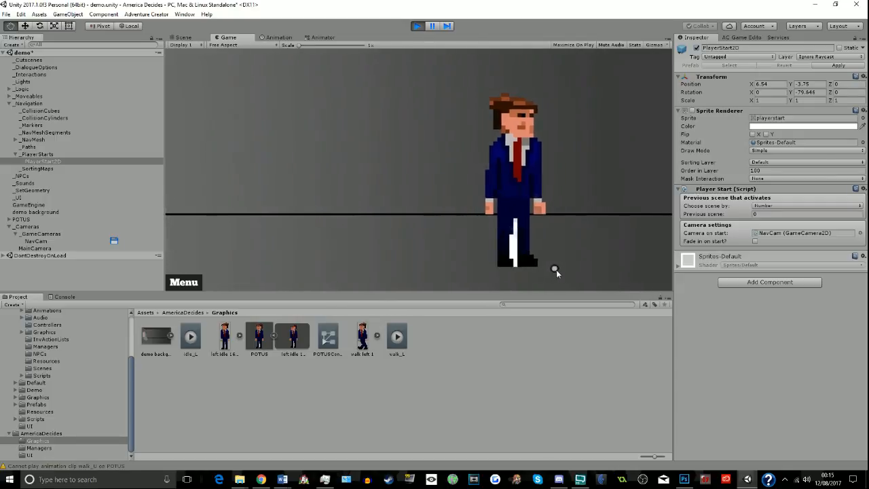
click(385, 270)
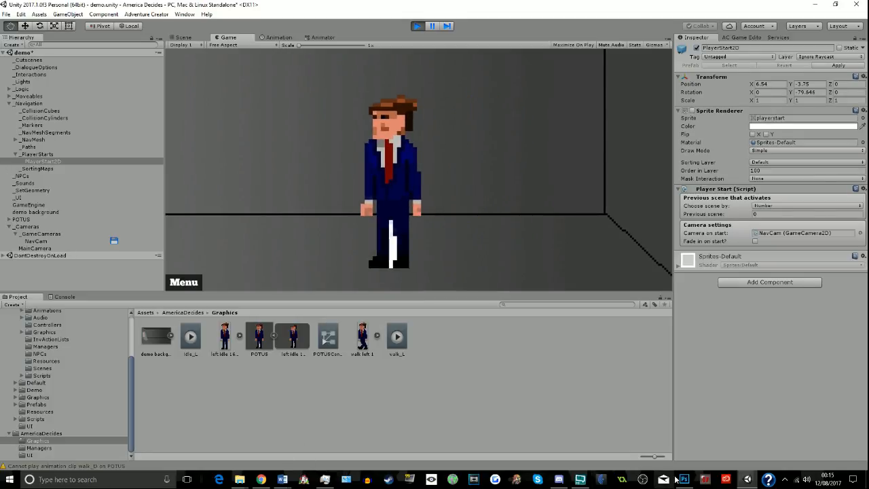
- Switch to the live-streaming program's window
click(582, 481)
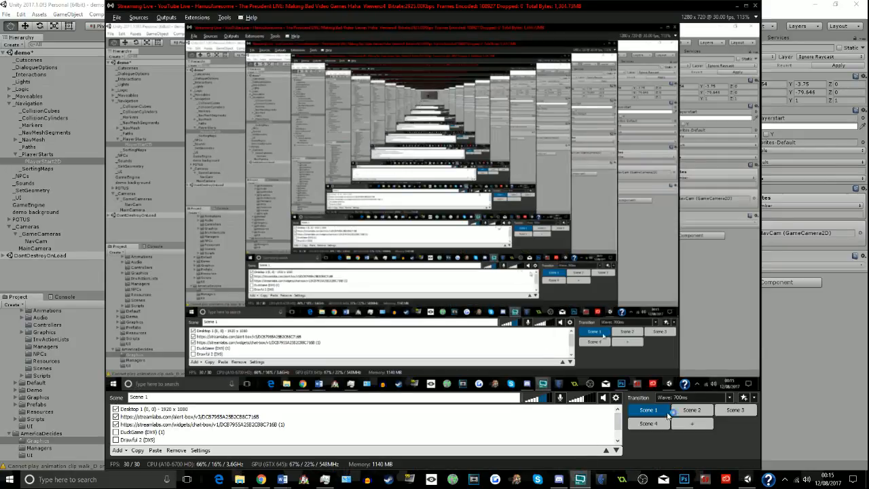
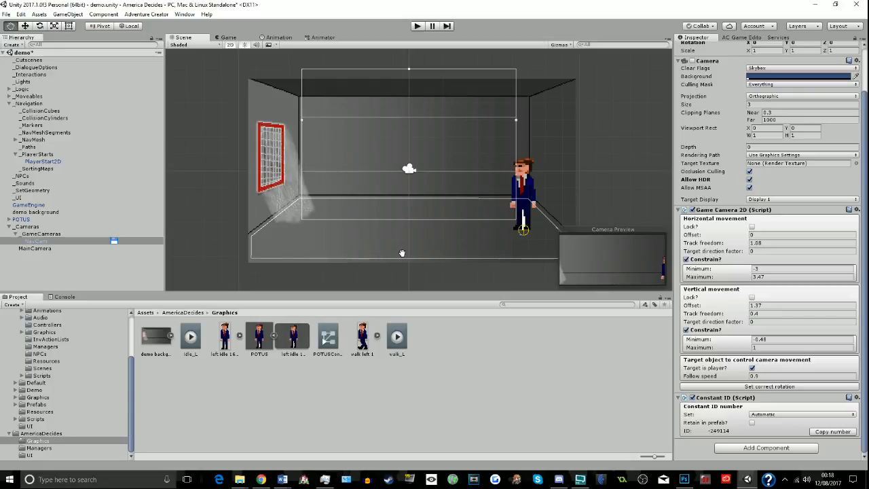
- Switch to Chrome, replace the Epidemic Sound tab with a web search for "tabletop music" and open the Tabletop Audio site
click(261, 479)
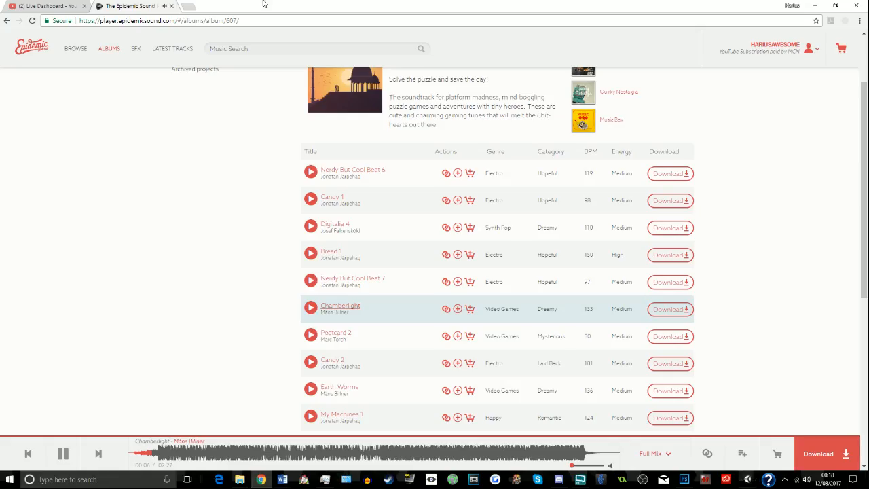
click(191, 6)
click(166, 6)
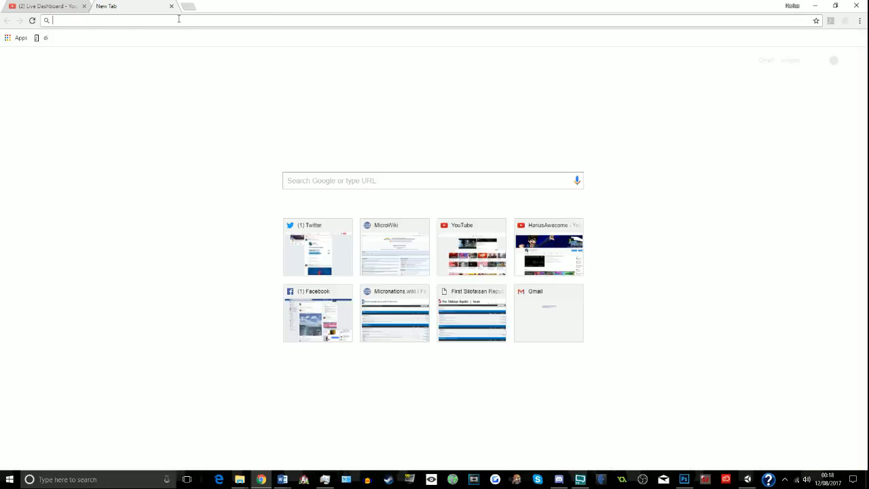
text(tabletop music)
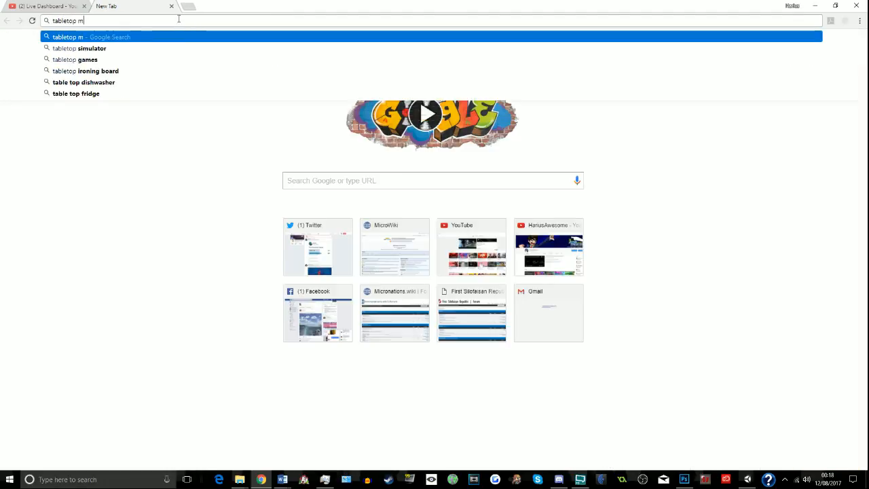
key(Return)
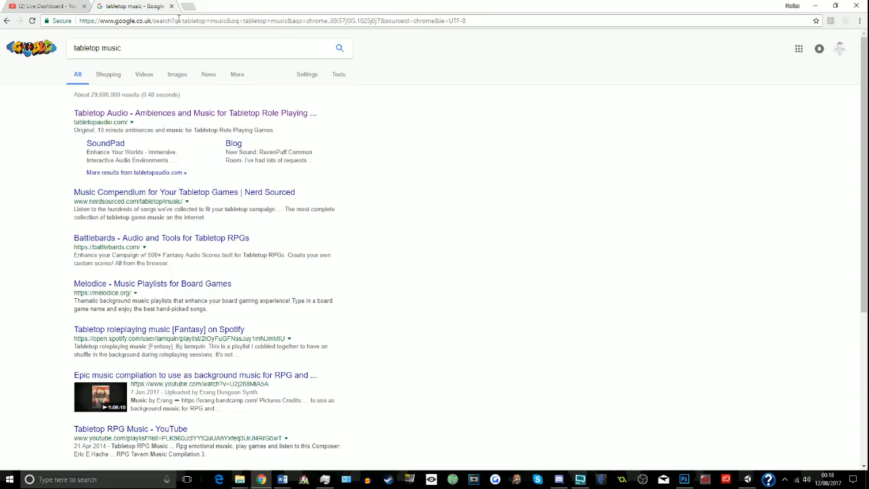
click(111, 113)
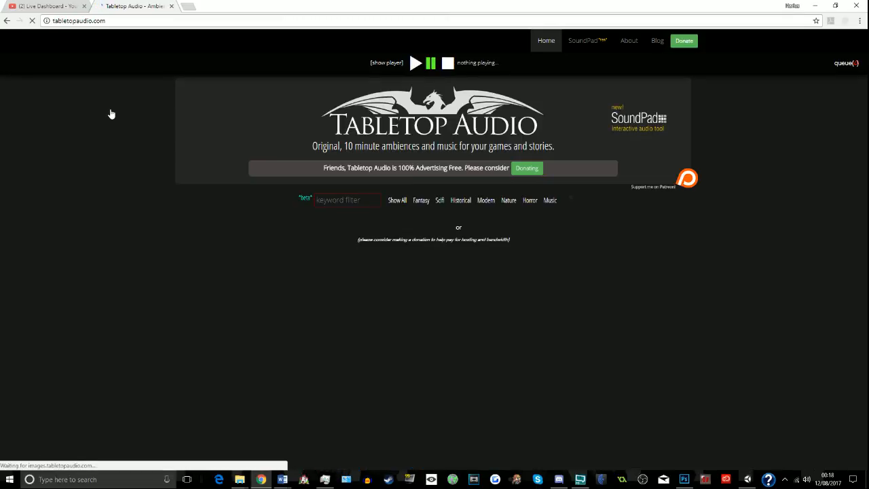
- Browse the Tabletop Audio tracks and play the City Under Siege ambience
scroll(111, 114, down, 3)
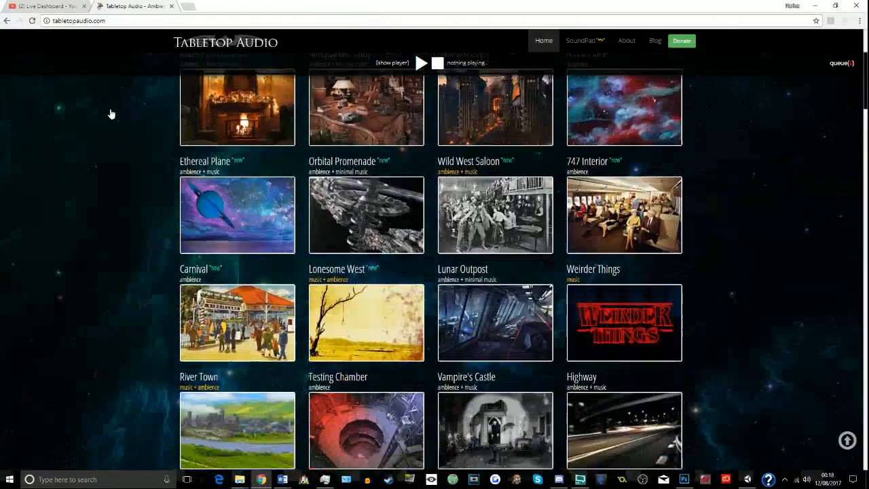
scroll(421, 200, down, 3)
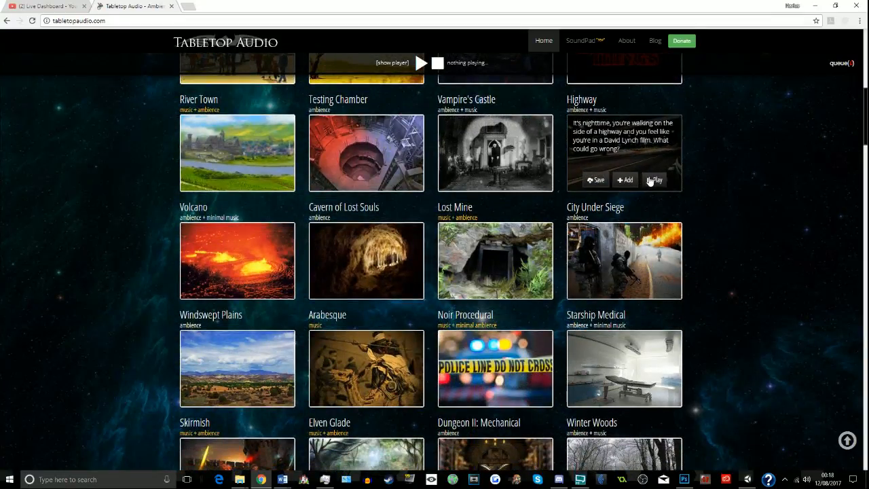
scroll(656, 178, down, 1)
click(654, 241)
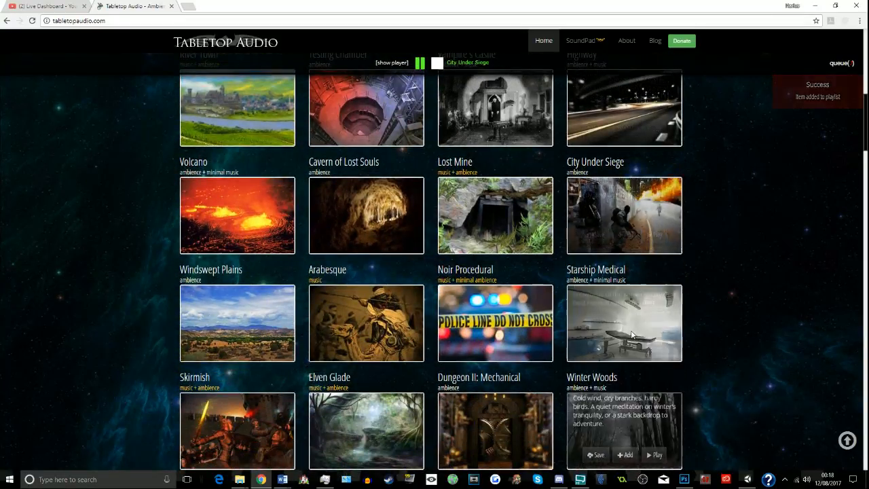
click(748, 480)
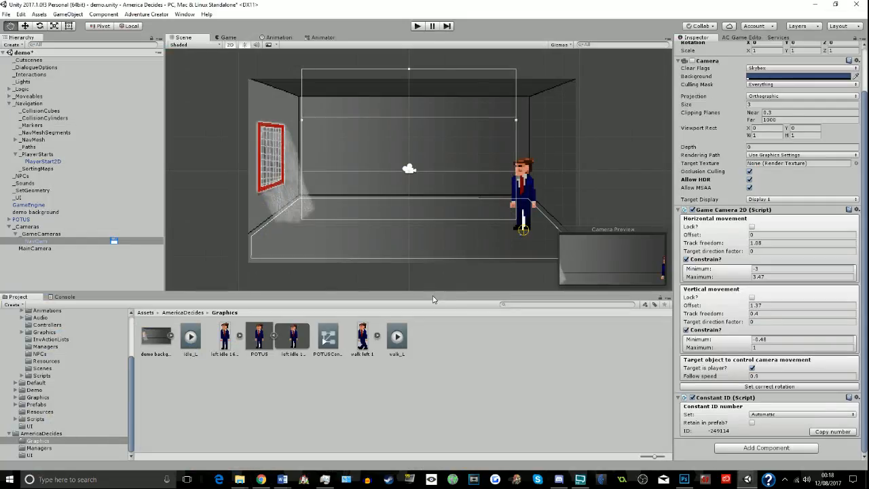
click(580, 480)
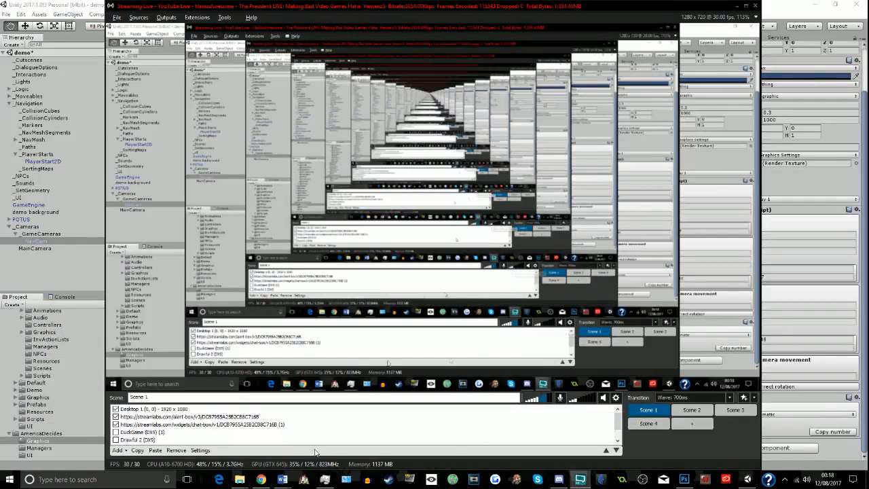
click(261, 480)
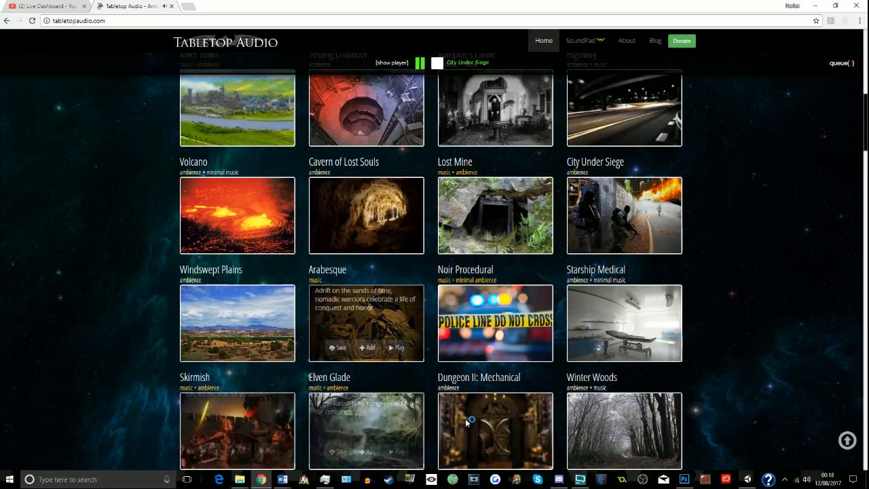
click(748, 479)
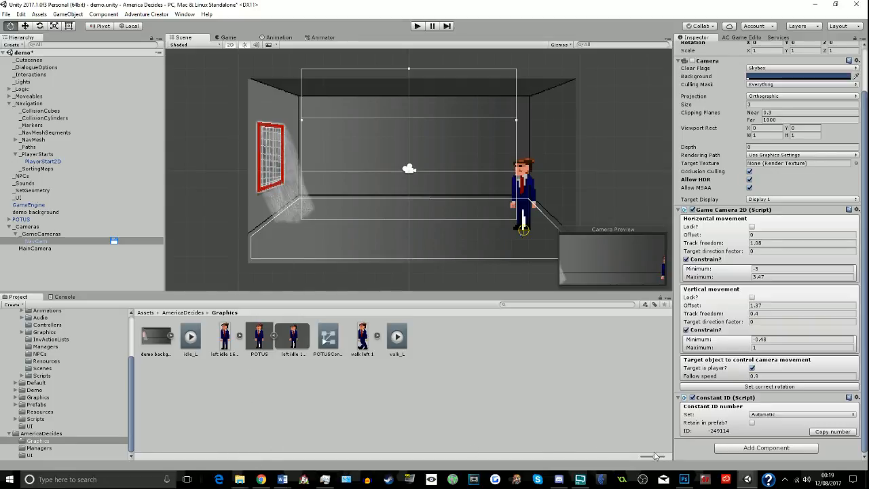
- Switch to Photoshop and, in left idle.png, delete the two white strips between the president's legs to make them transparent
click(683, 479)
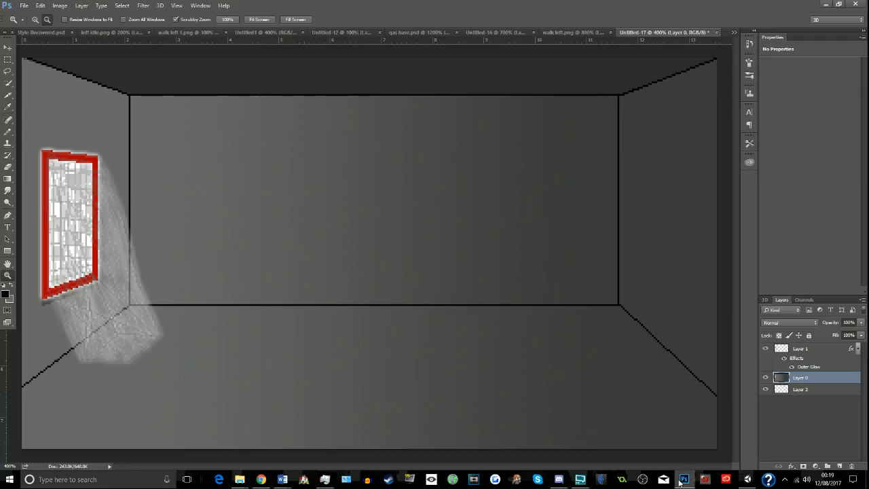
click(193, 33)
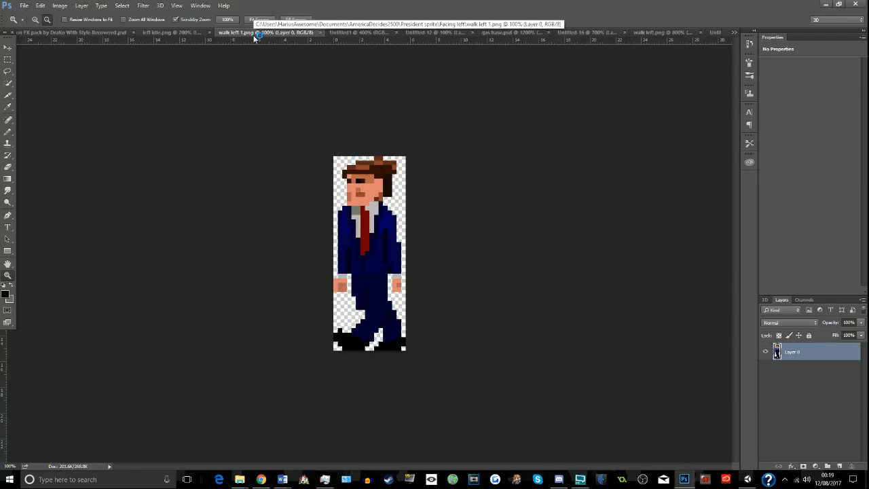
click(193, 36)
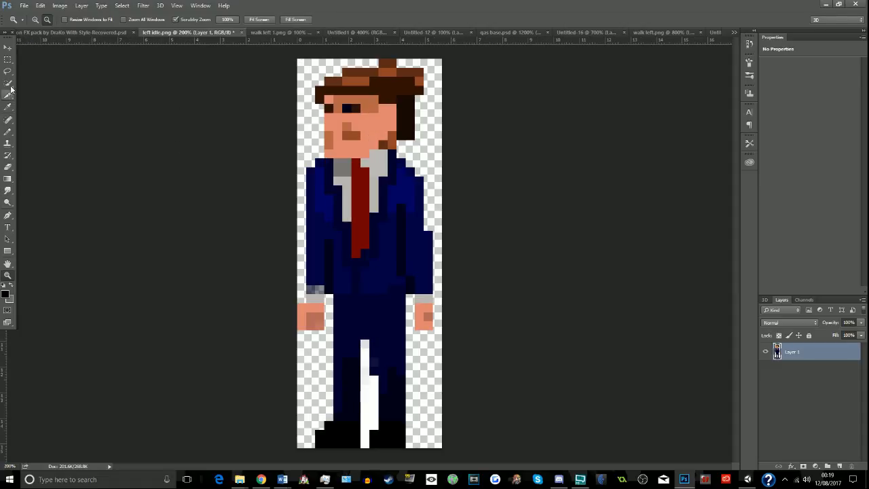
click(7, 166)
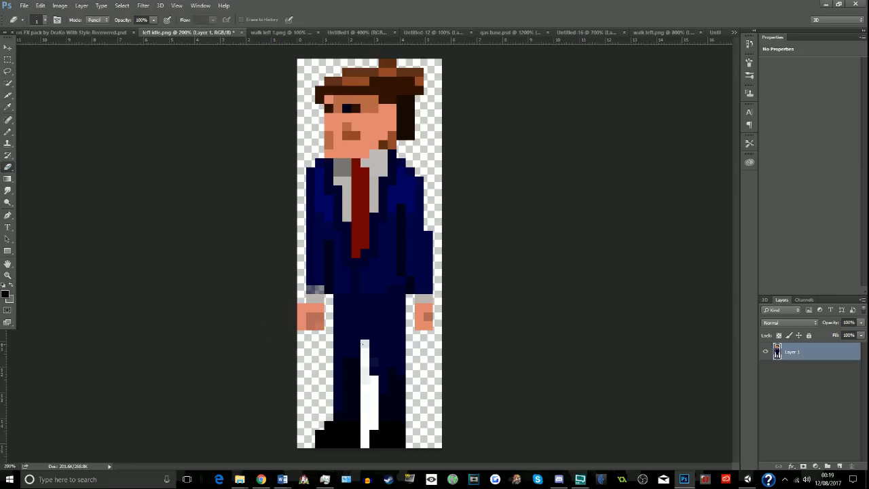
click(7, 59)
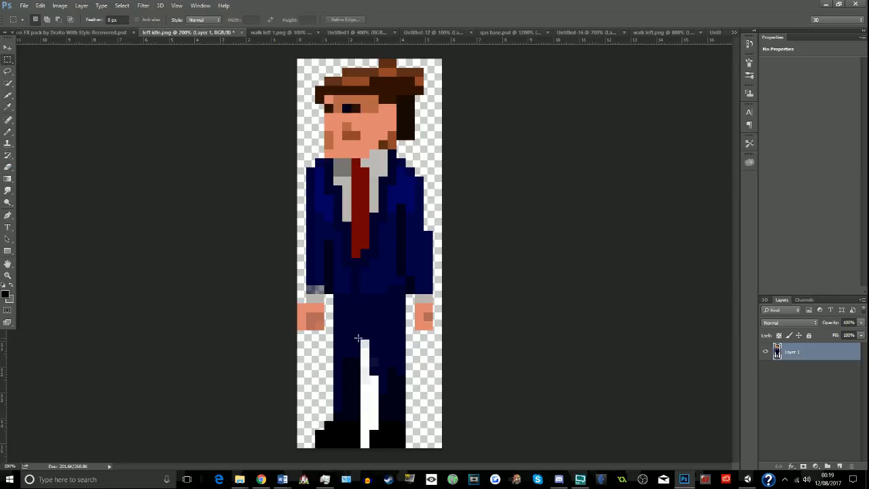
drag(361, 339, 368, 452)
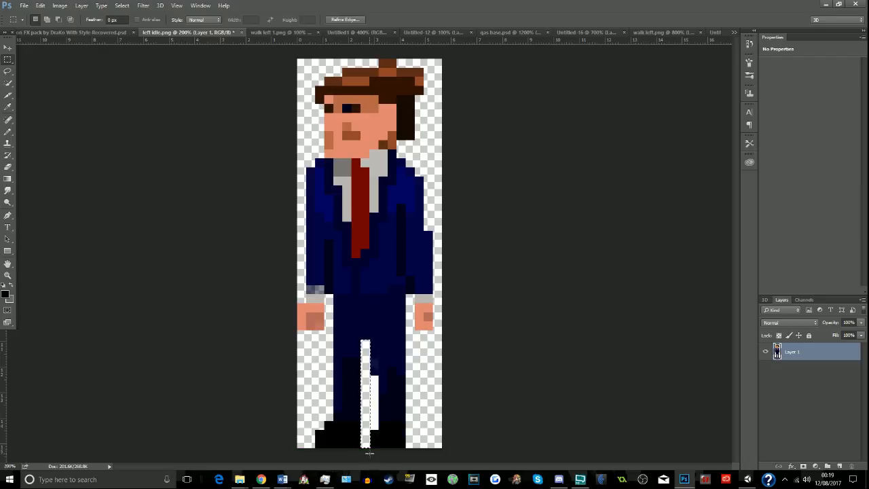
click(377, 398)
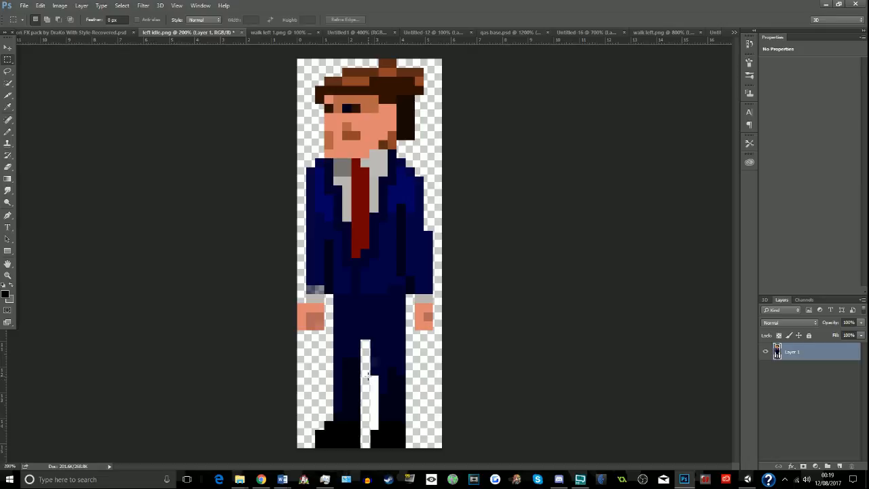
drag(369, 375, 379, 431)
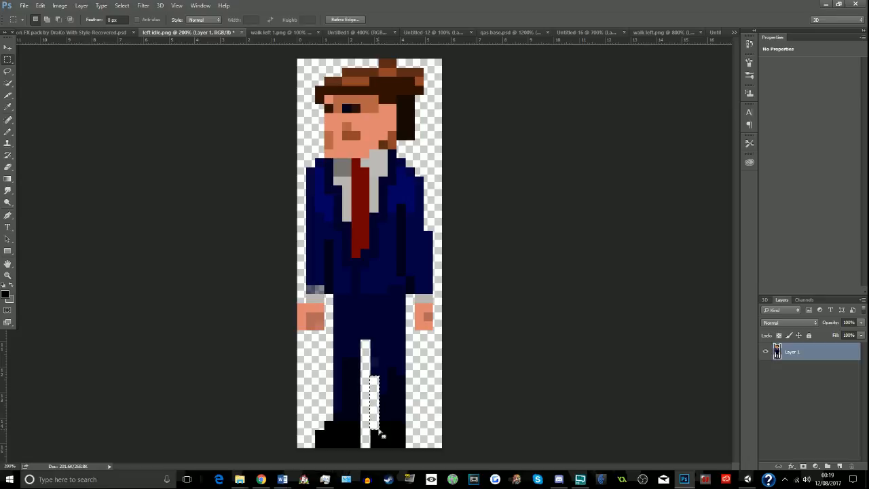
- Return to Chrome, look through the Tabletop Audio tracks and play the Highway ambience
key(alt+Tab)
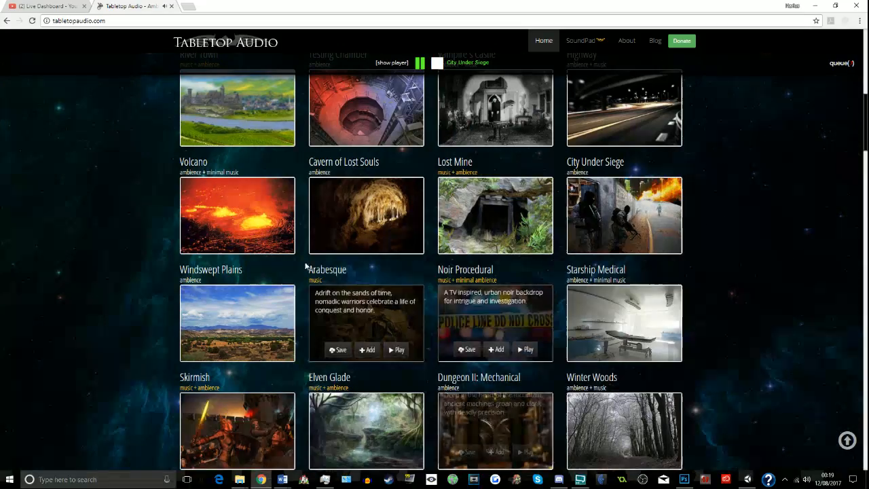
scroll(133, 290, down, 3)
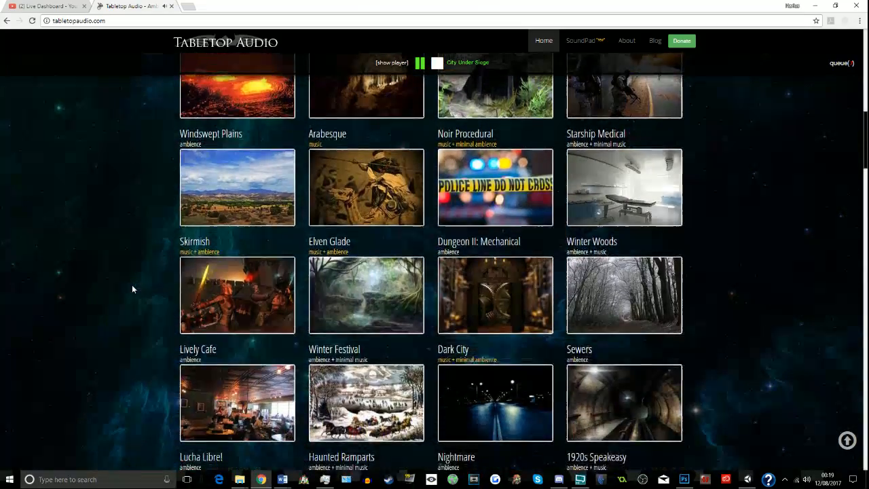
scroll(133, 289, down, 3)
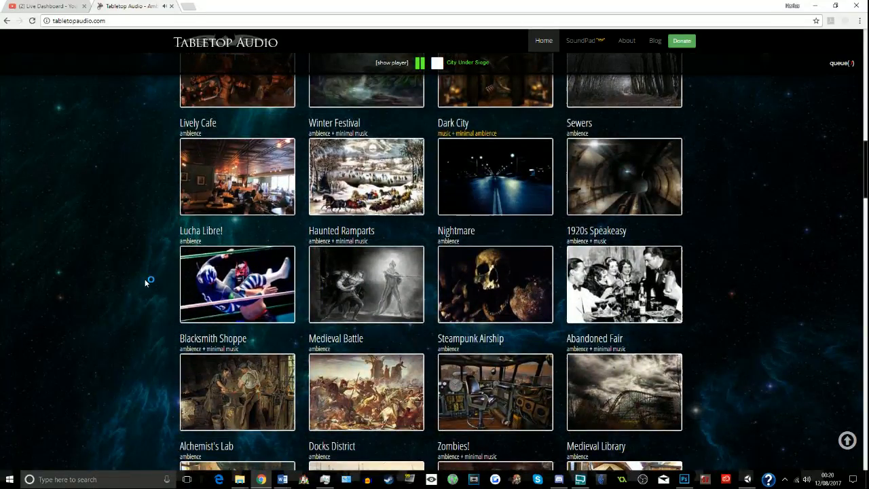
scroll(145, 282, down, 4)
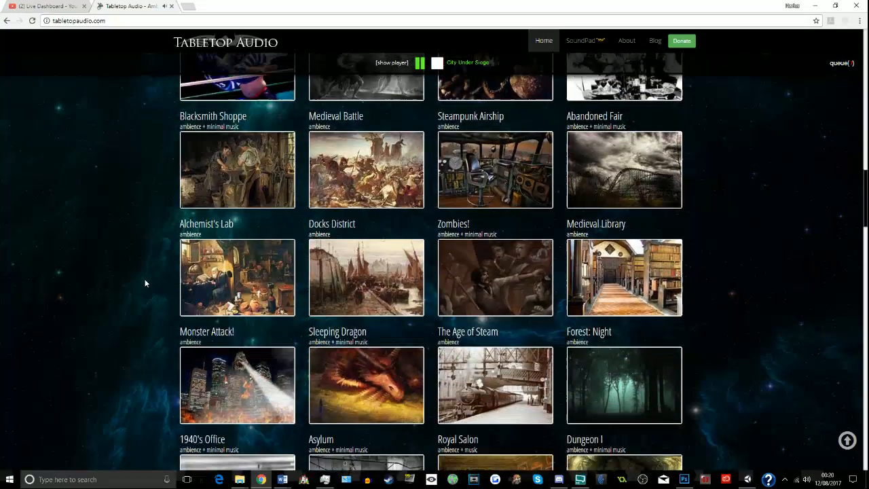
scroll(146, 283, down, 3)
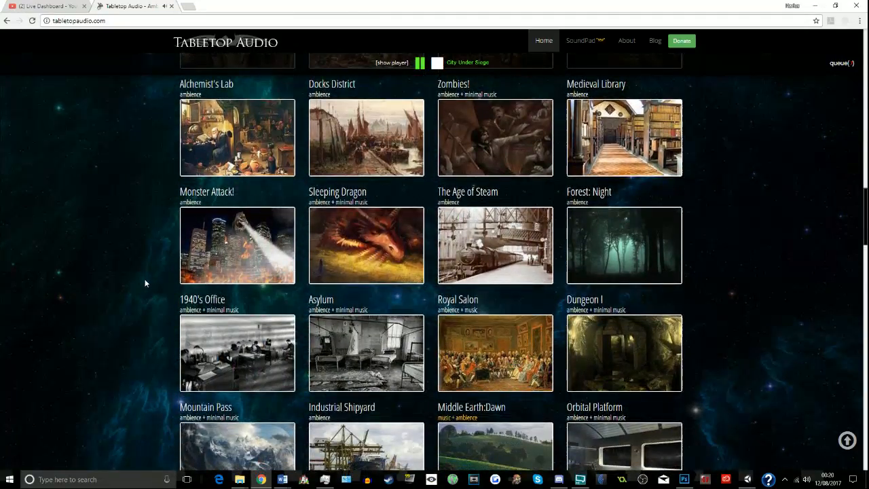
scroll(146, 283, down, 2)
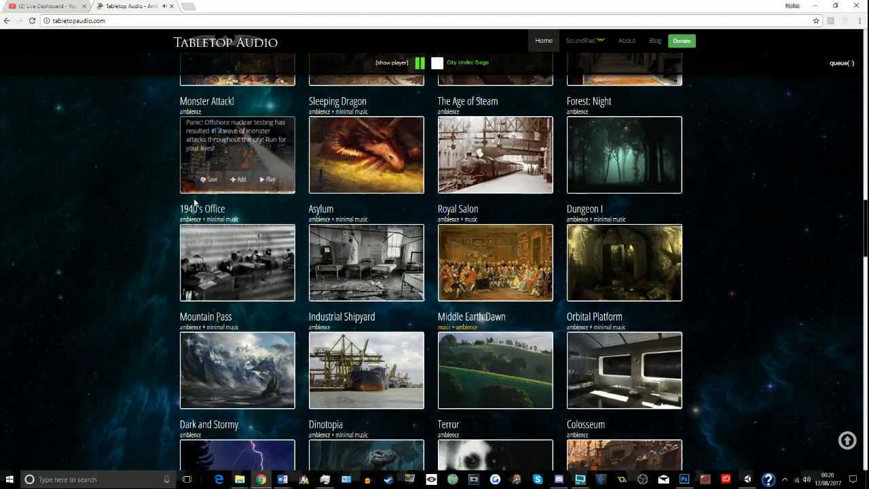
scroll(146, 234, up, 12)
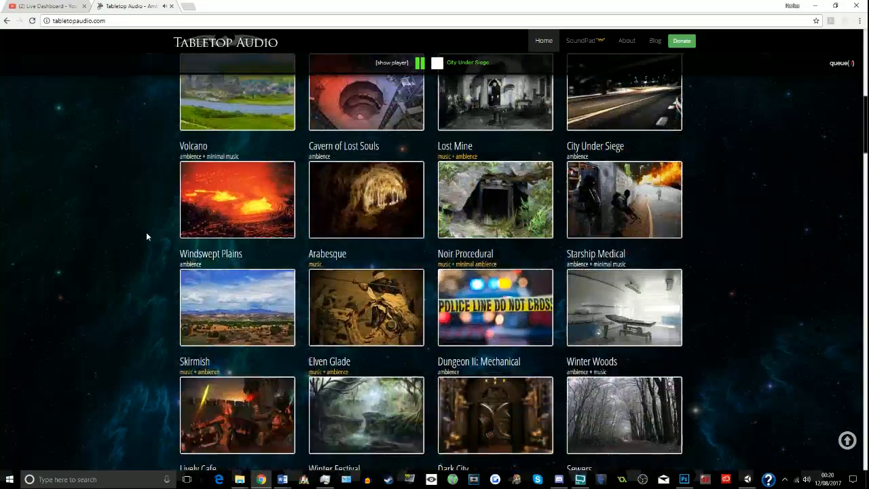
scroll(147, 236, down, 3)
scroll(152, 237, up, 5)
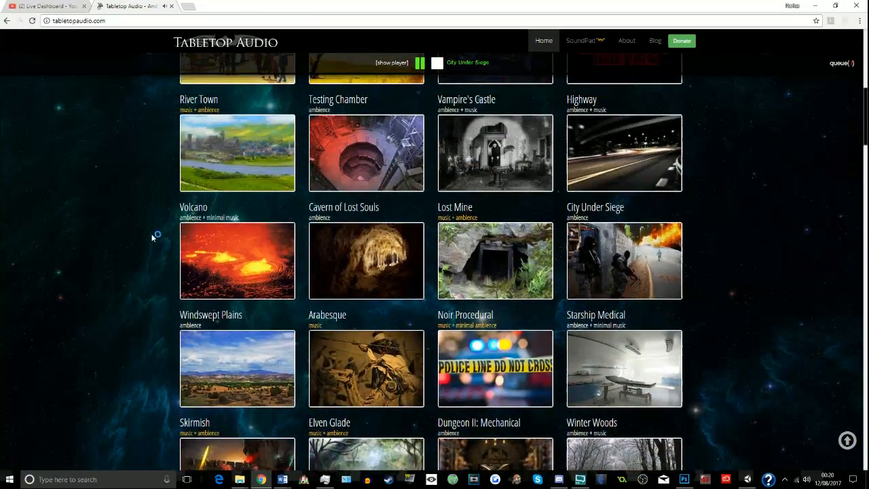
scroll(151, 237, up, 2)
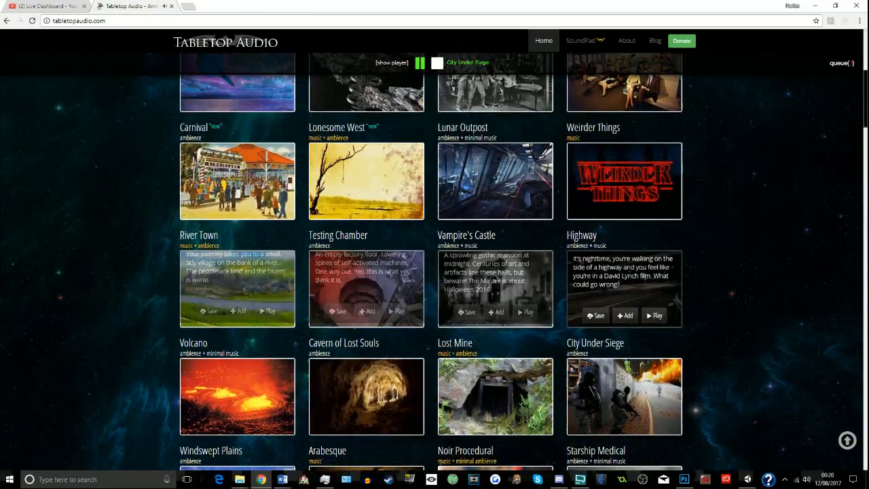
click(652, 322)
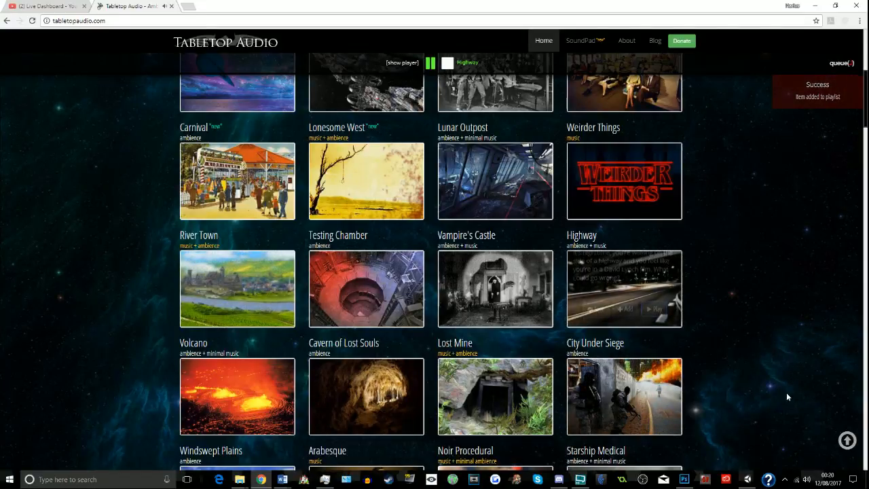
- Switch back to Photoshop, bring up walk left 1.png and check its image size without changing it
click(748, 479)
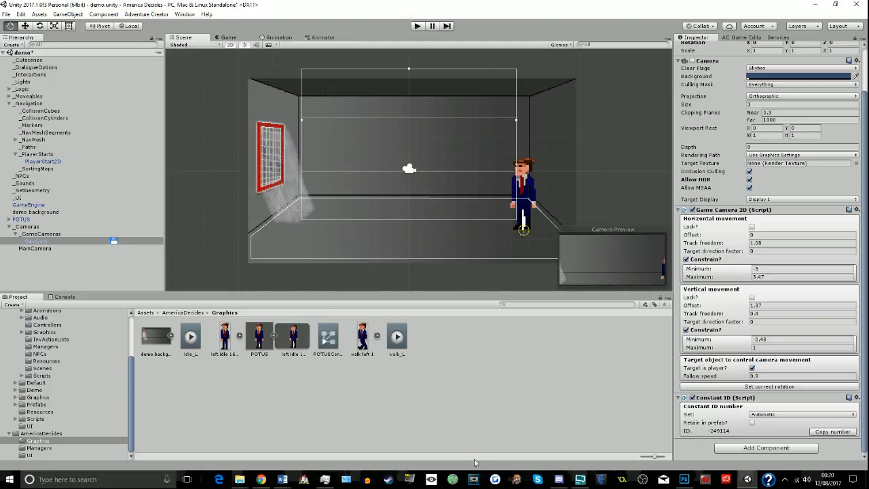
click(684, 480)
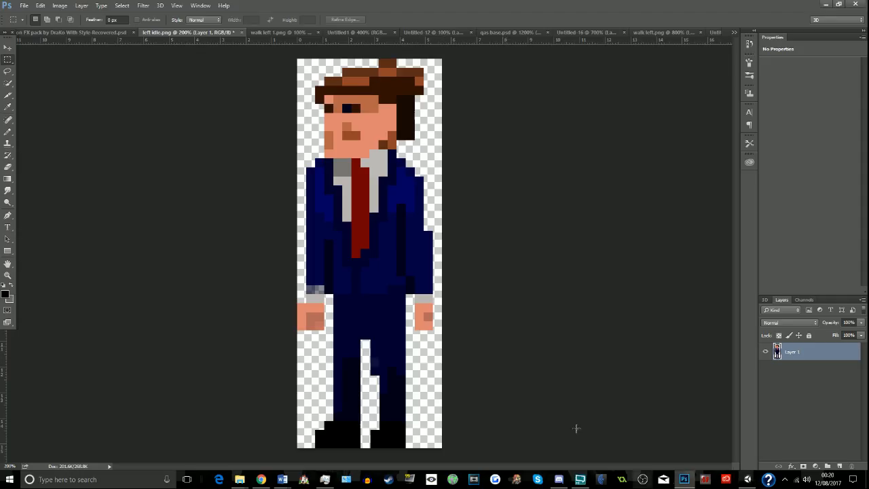
click(275, 33)
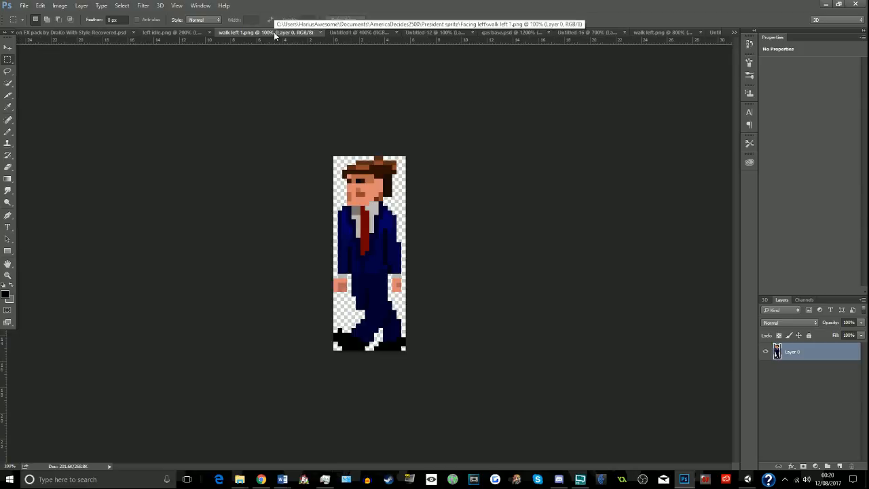
key(ctrl+alt+i)
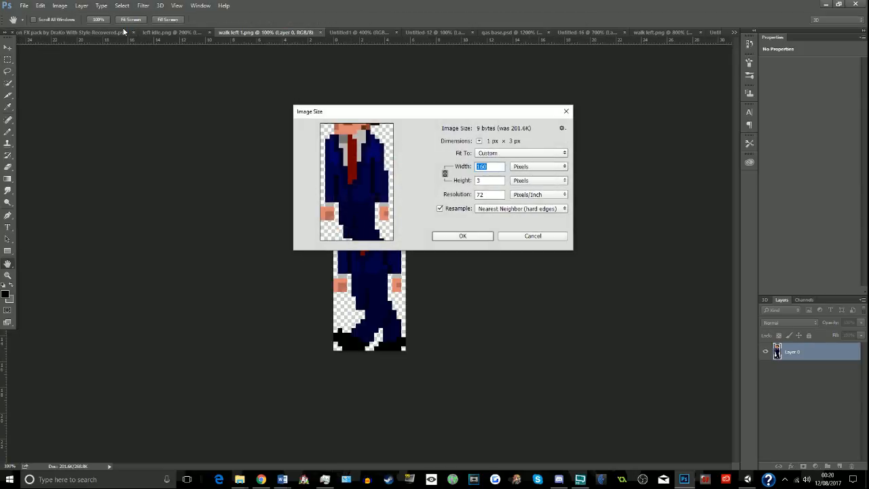
key(Escape)
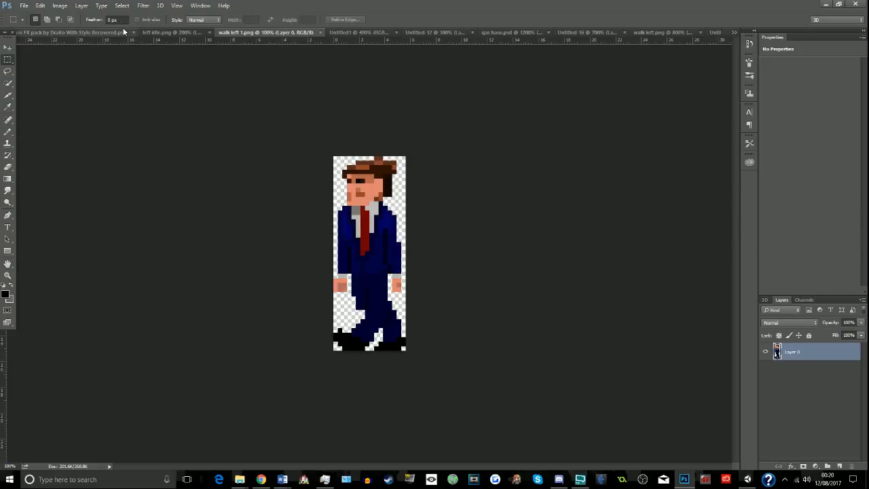
- Open the left idle sprite from the Facing left folder inside AmericaDecides2500's President sprite folder
key(ctrl+o)
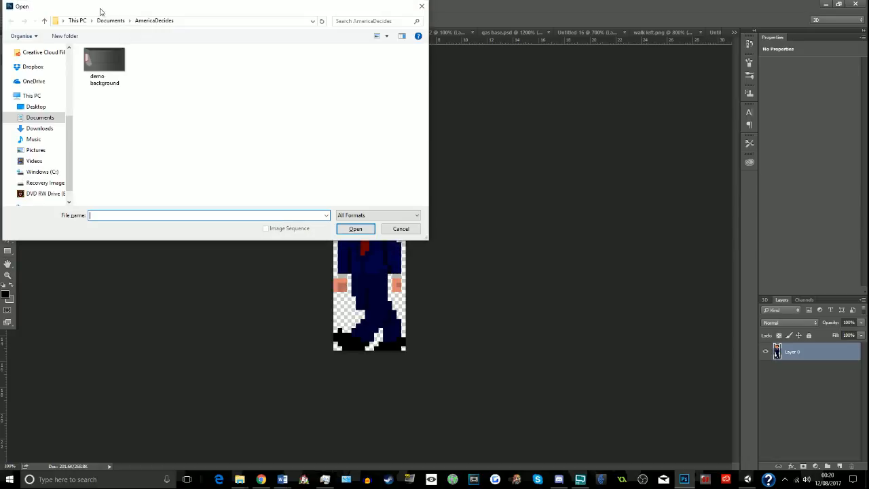
click(197, 22)
click(200, 22)
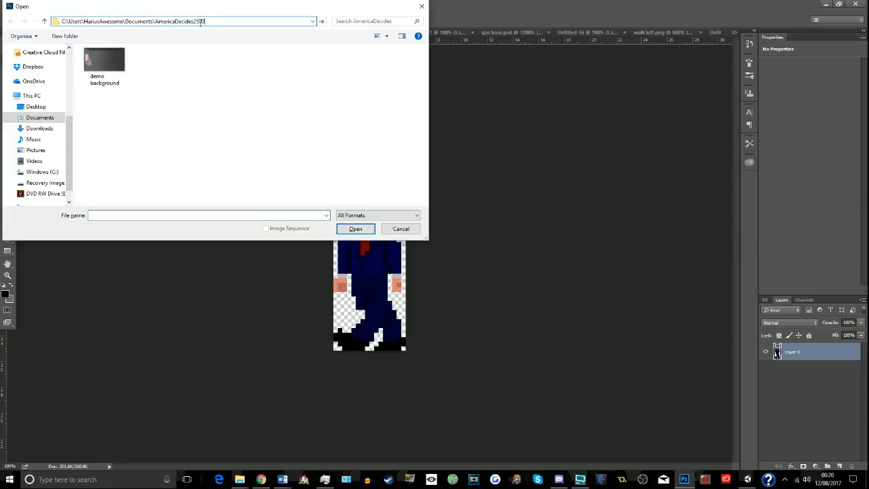
text(2500)
key(Return)
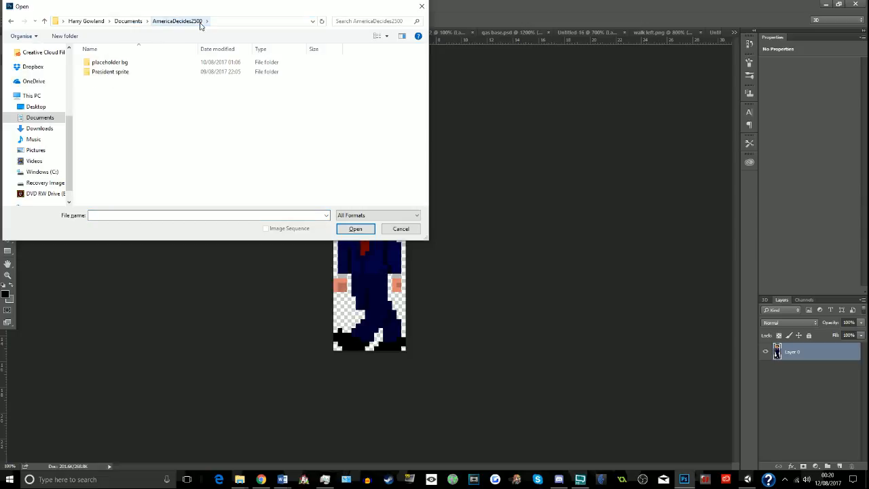
double_click(159, 72)
click(145, 86)
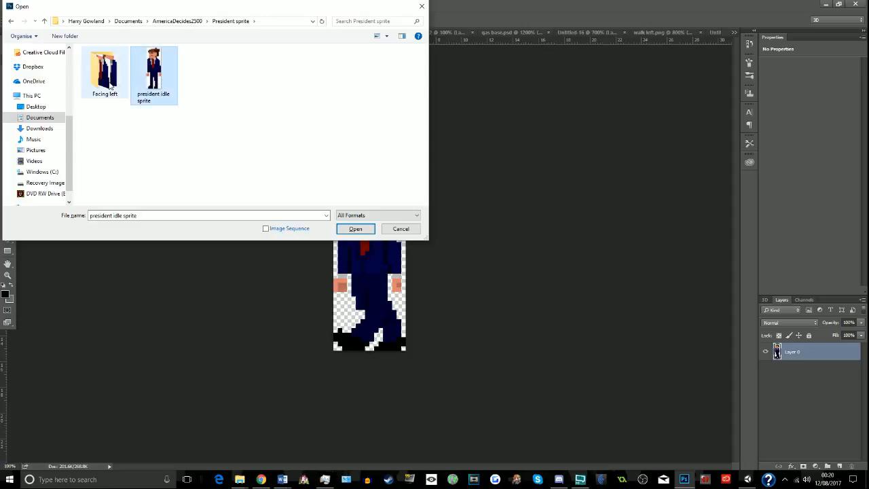
double_click(112, 83)
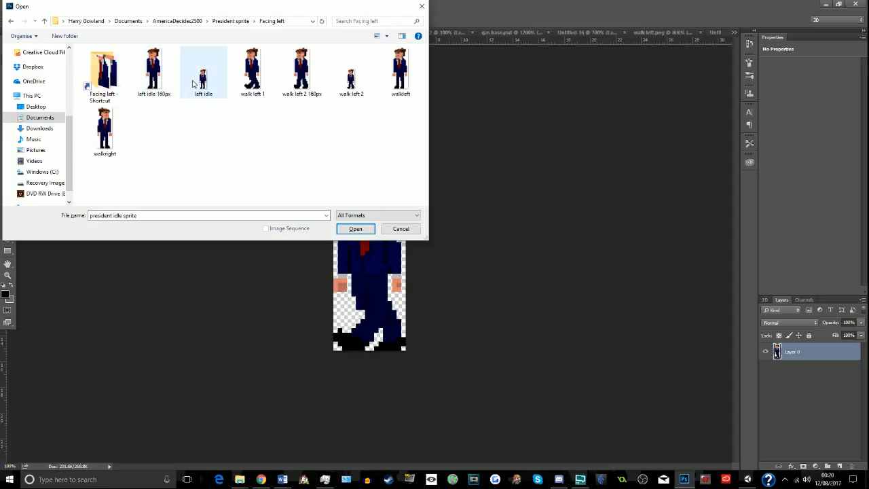
click(212, 95)
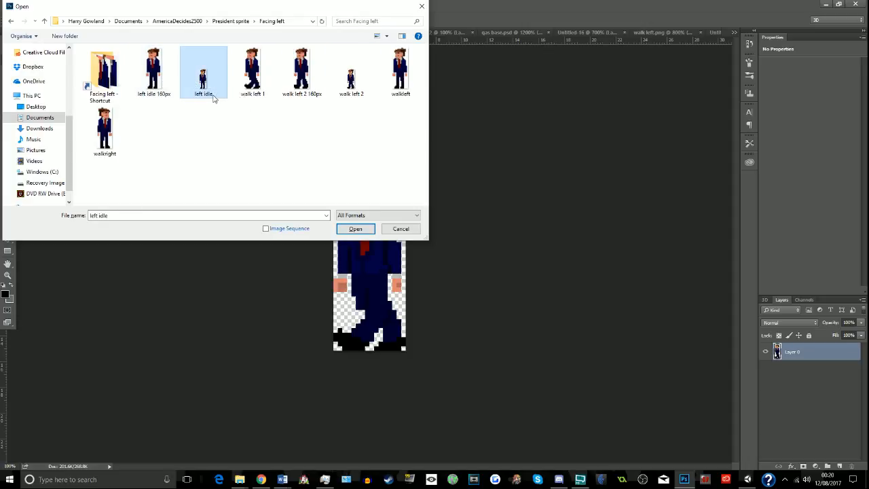
double_click(217, 93)
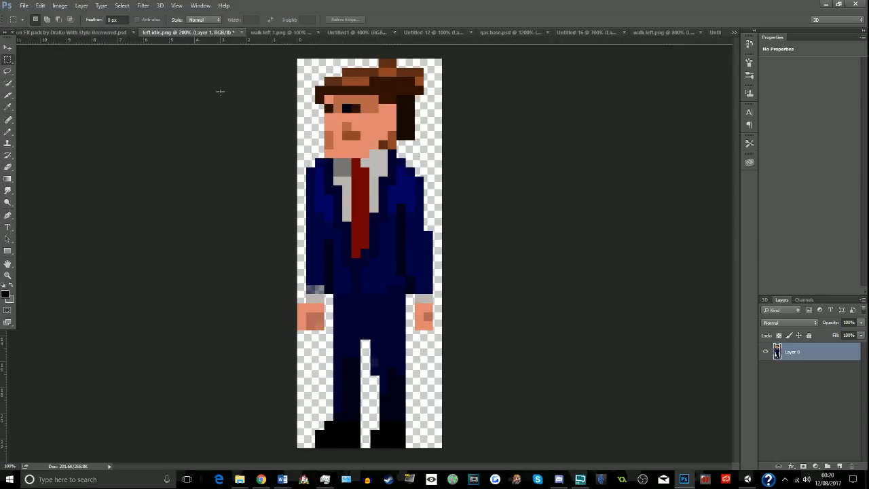
- Switch to Chrome, search YouTube for "zero escape ost" from the live dashboard and look through the results
click(260, 479)
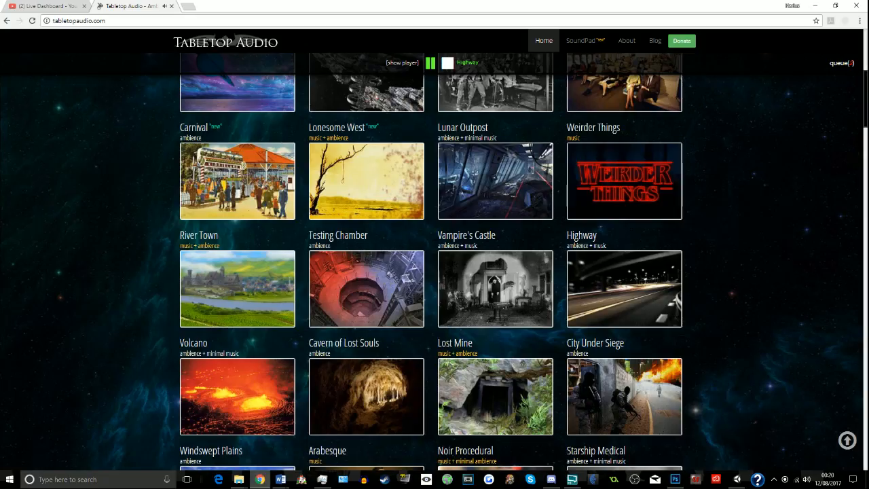
click(61, 7)
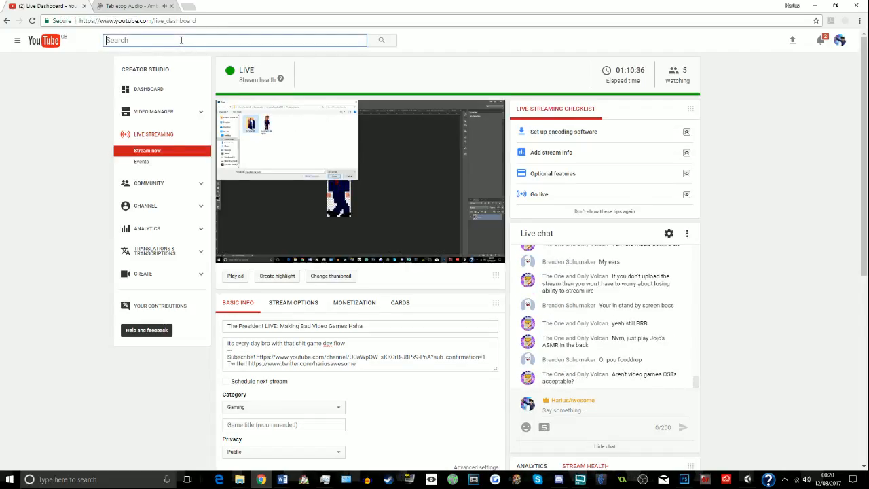
text(zero escape)
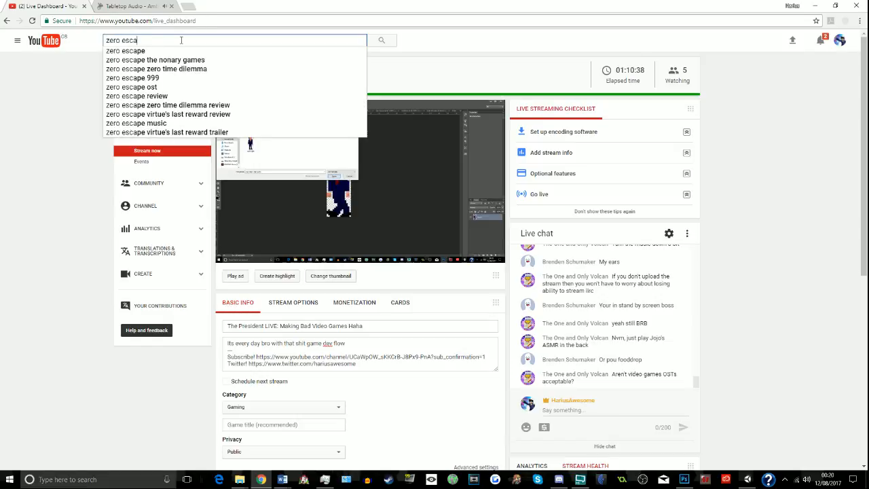
text( ost)
key(Return)
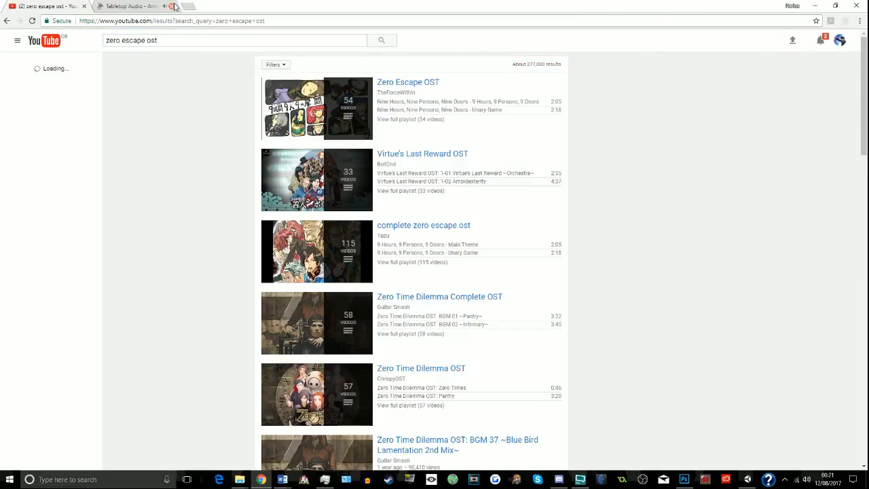
click(426, 193)
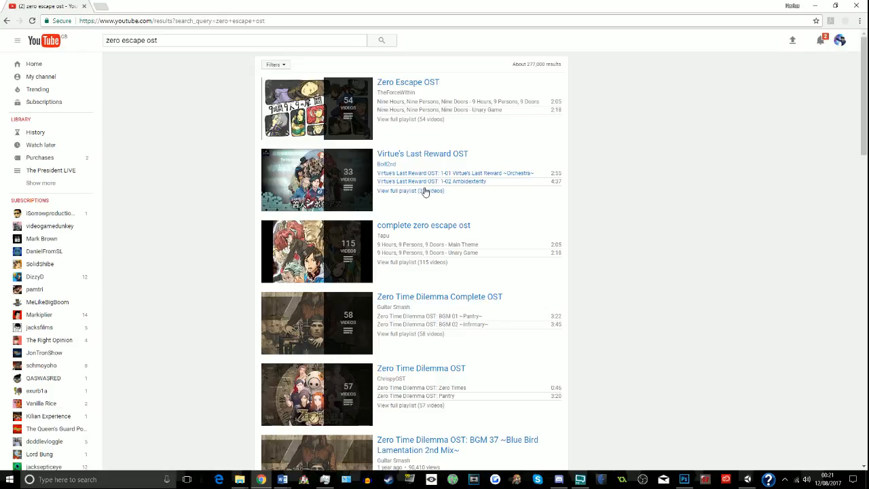
scroll(192, 235, down, 3)
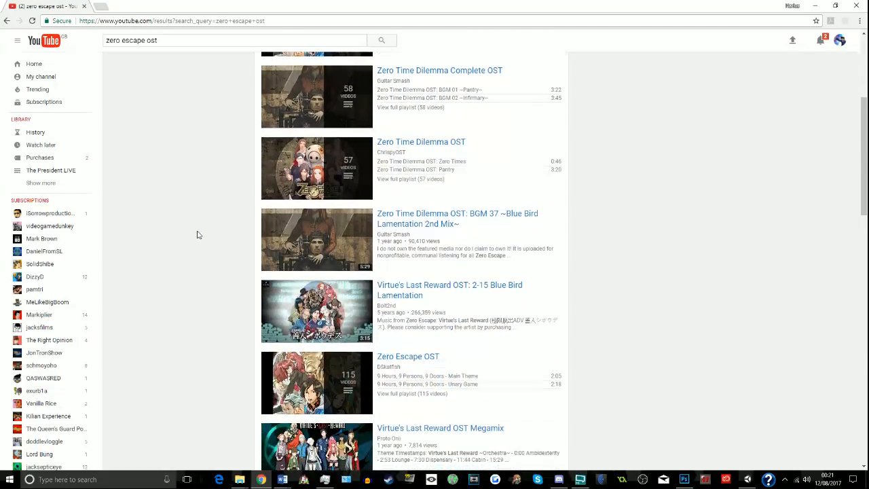
scroll(196, 235, up, 4)
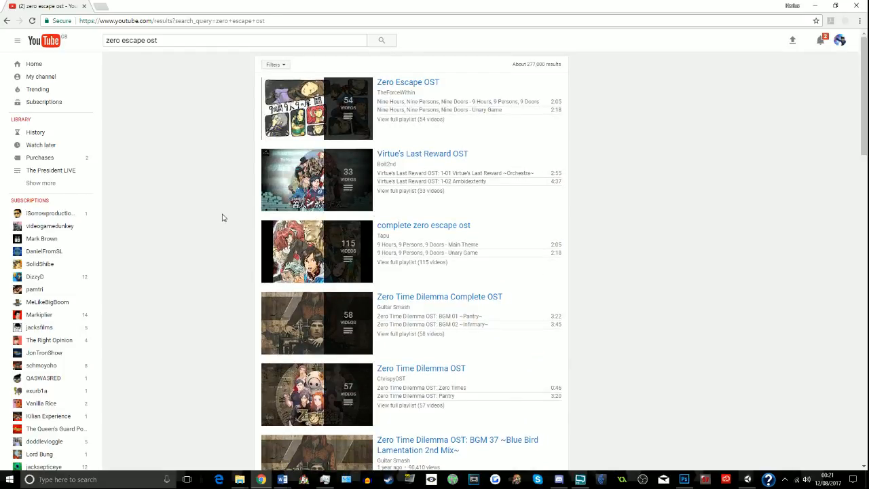
- Load vgmradio.com in the browser and play its music stream at a lower volume
click(313, 25)
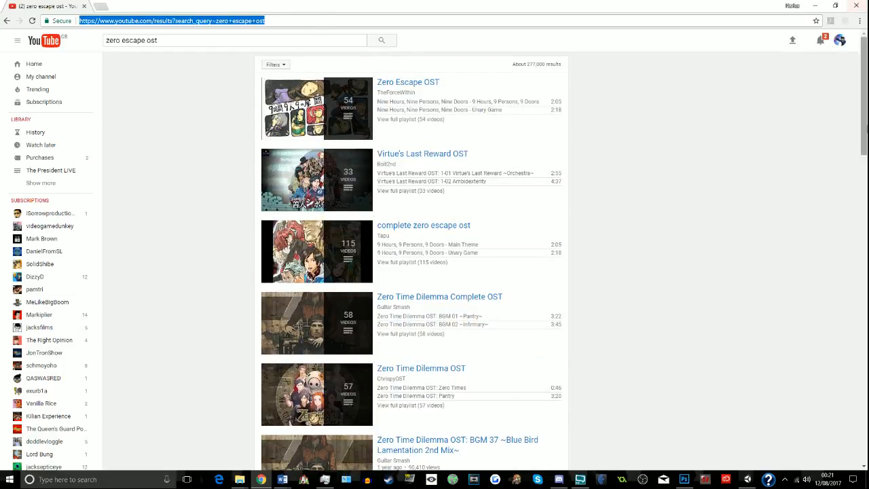
text(vgmradio.com)
key(Return)
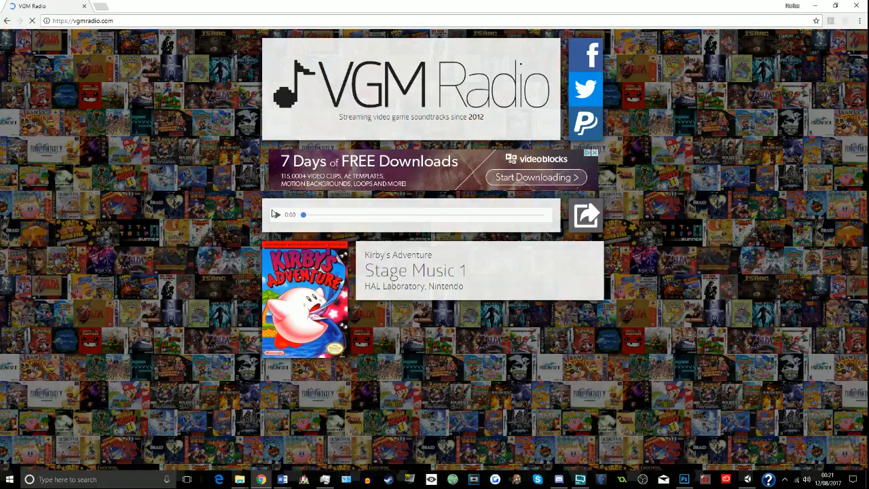
click(274, 214)
click(601, 226)
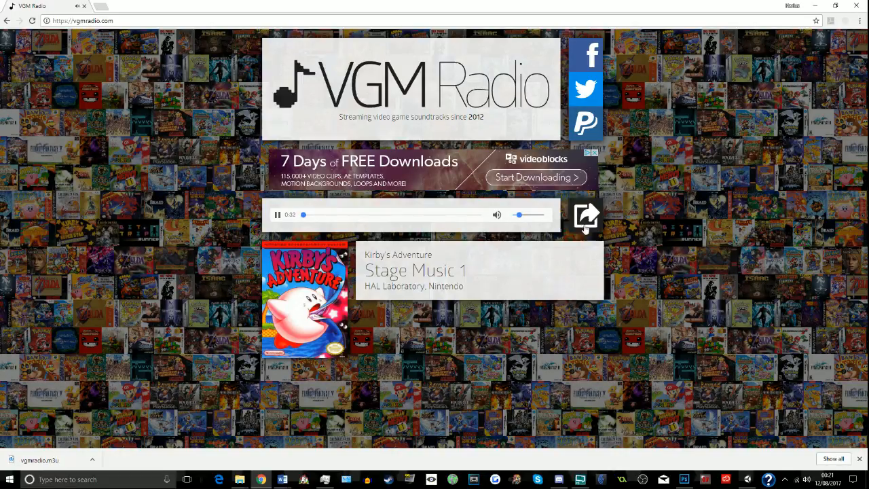
click(516, 216)
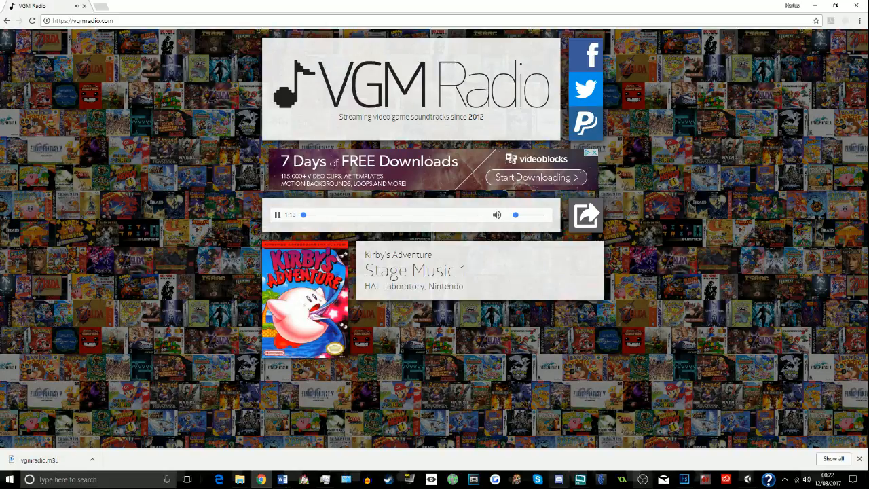
- Switch back to Photoshop, choose the Eraser tool and check the list of open documents
click(683, 480)
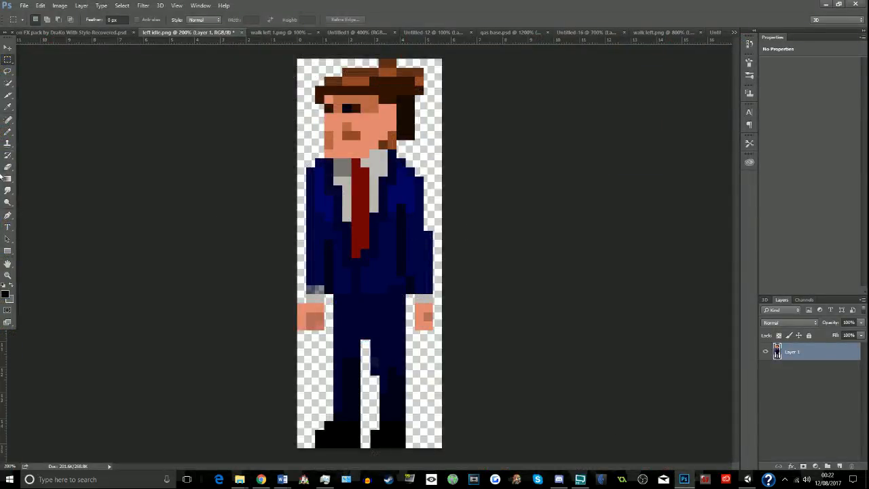
click(7, 107)
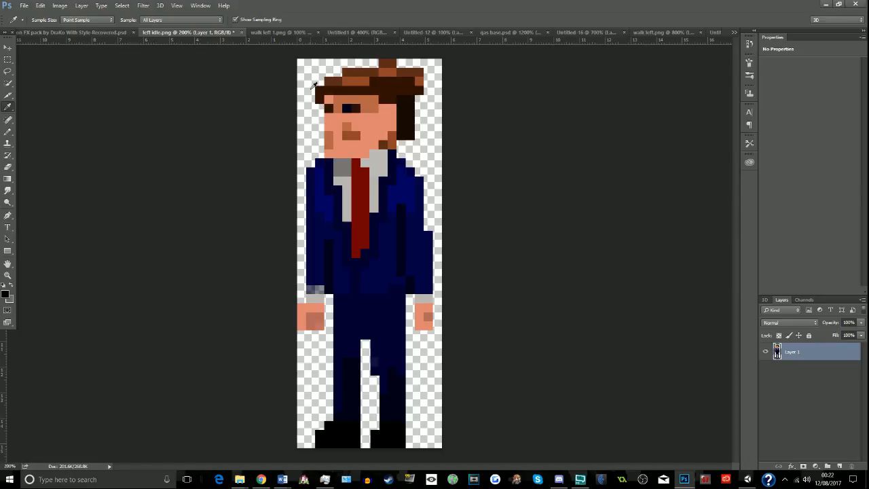
click(7, 167)
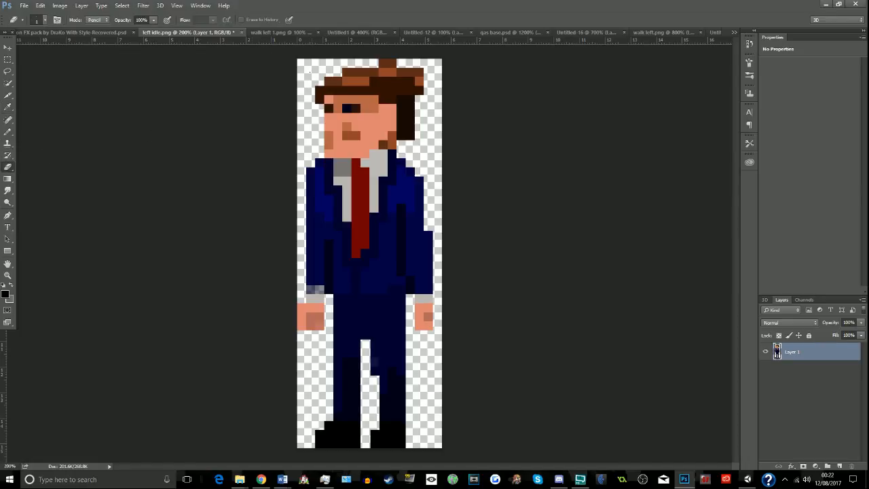
click(734, 32)
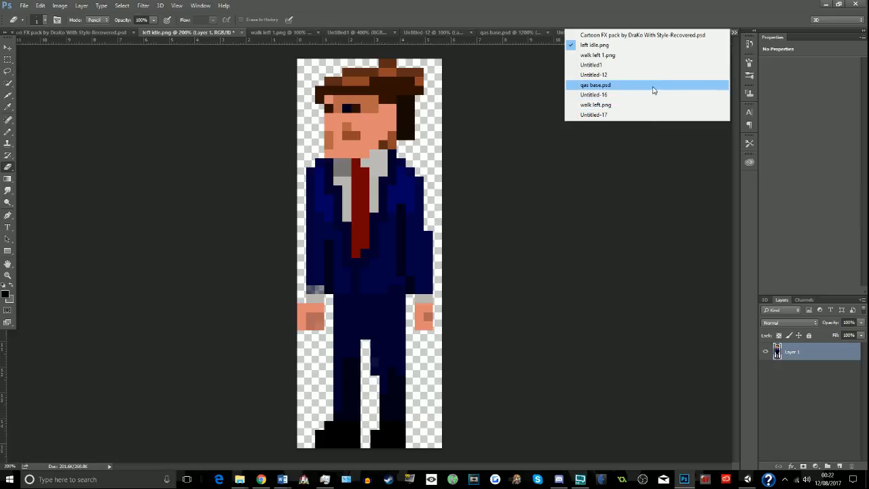
click(525, 276)
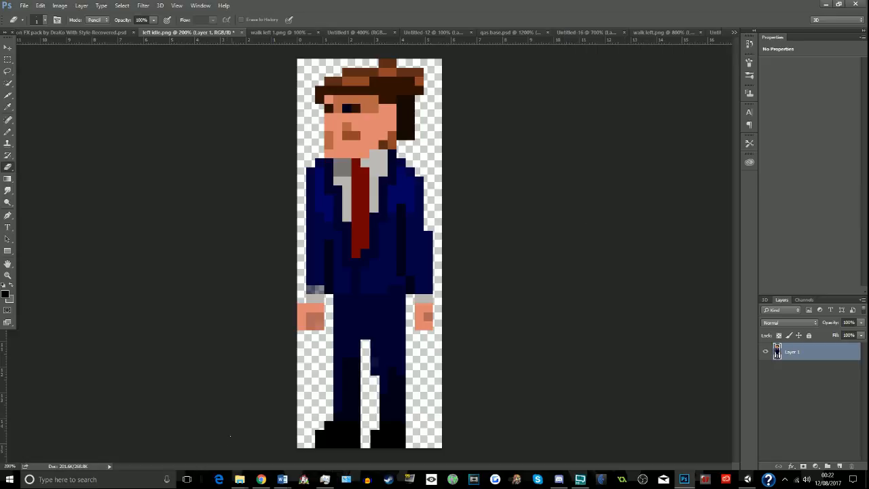
- Switch to the AmericaDecides File Explorer window and go to AmericaDecides2500, President sprite, Facing left
mouse_move(239, 479)
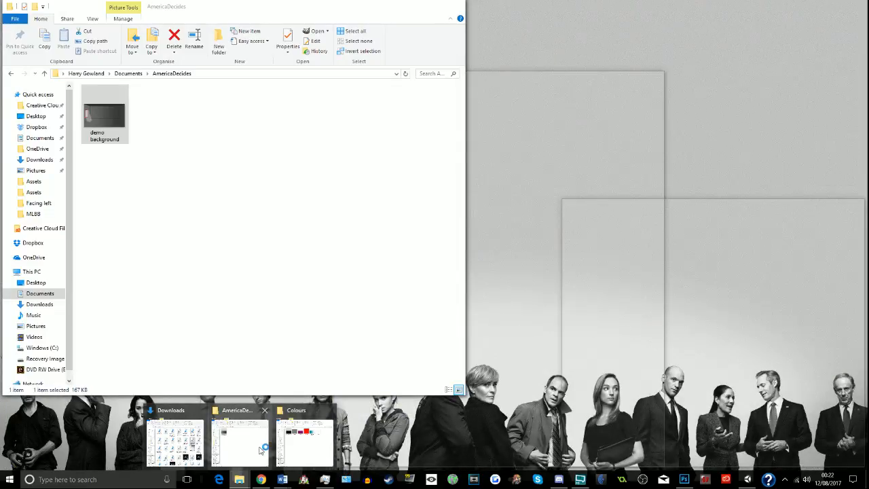
click(257, 449)
click(261, 72)
click(262, 72)
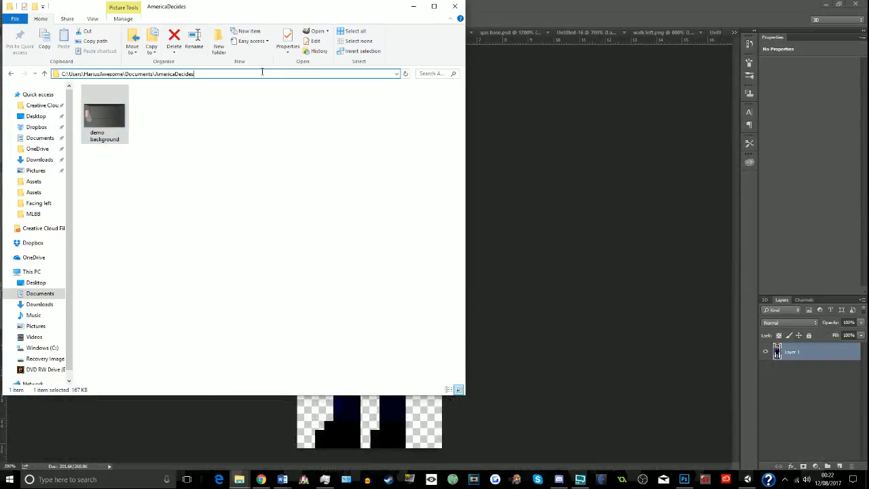
text(2500)
key(Return)
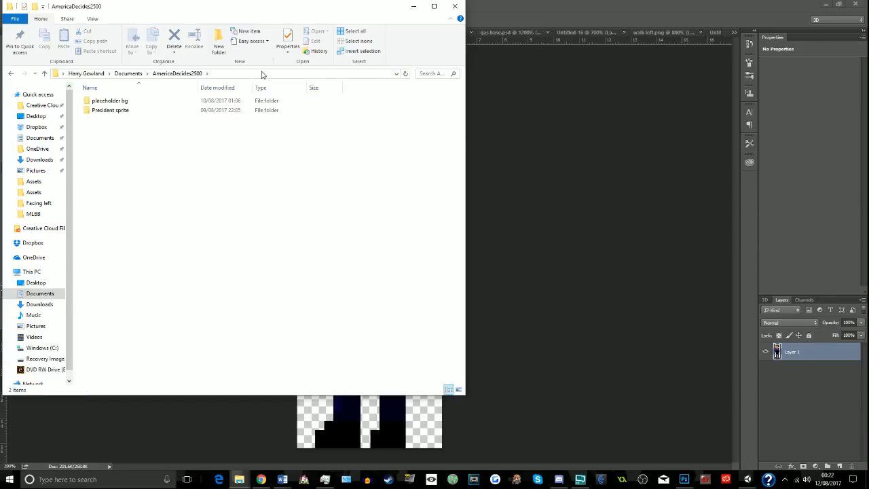
double_click(129, 111)
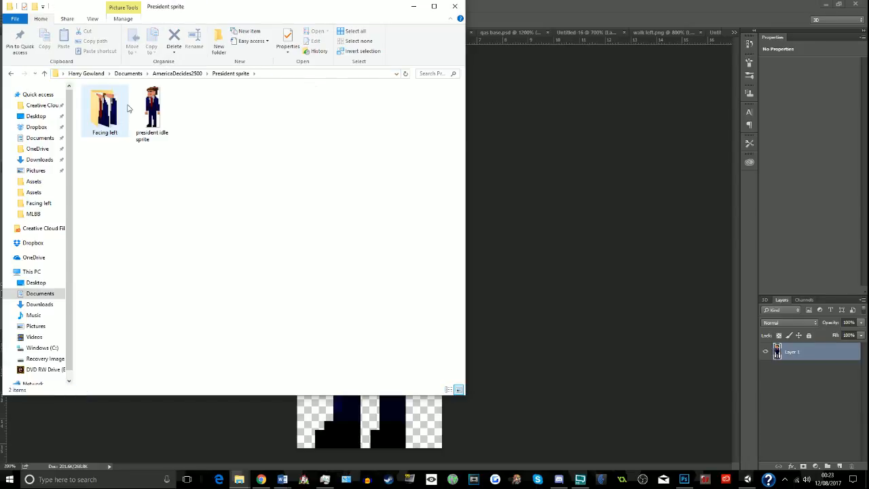
double_click(112, 108)
click(201, 116)
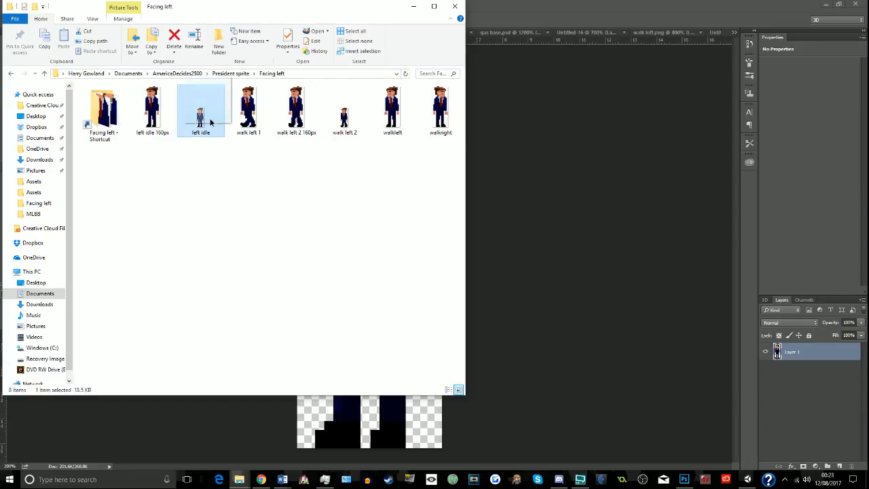
click(572, 216)
drag(572, 216, 573, 215)
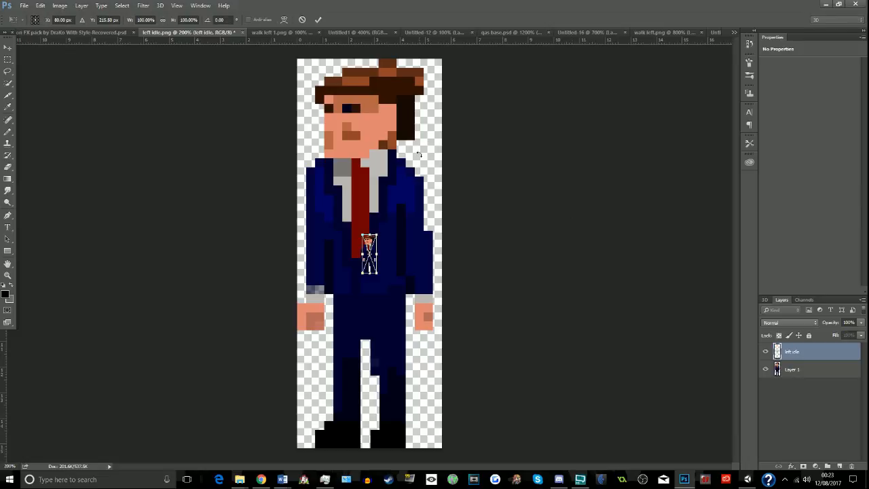
key(Escape)
- Create a 31 × 82 pixel RGB document with a white background and undo a trial paste of the clipboard contents
key(ctrl+n)
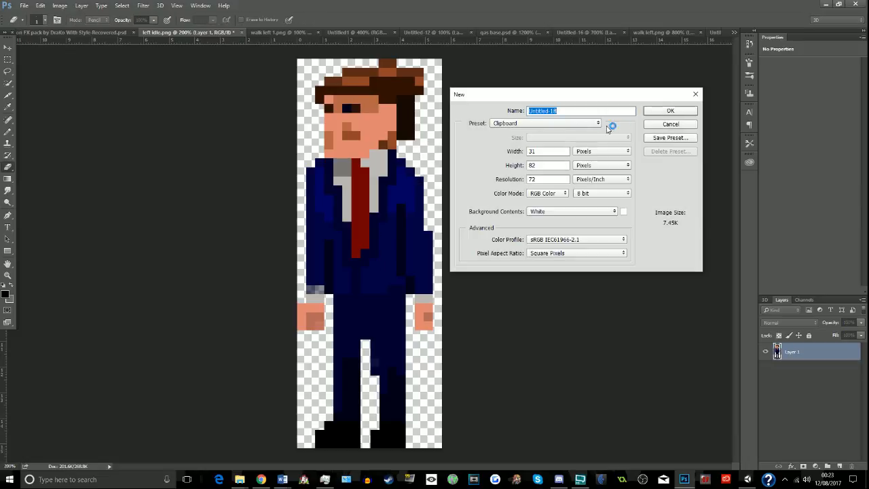
click(669, 114)
key(ctrl+v)
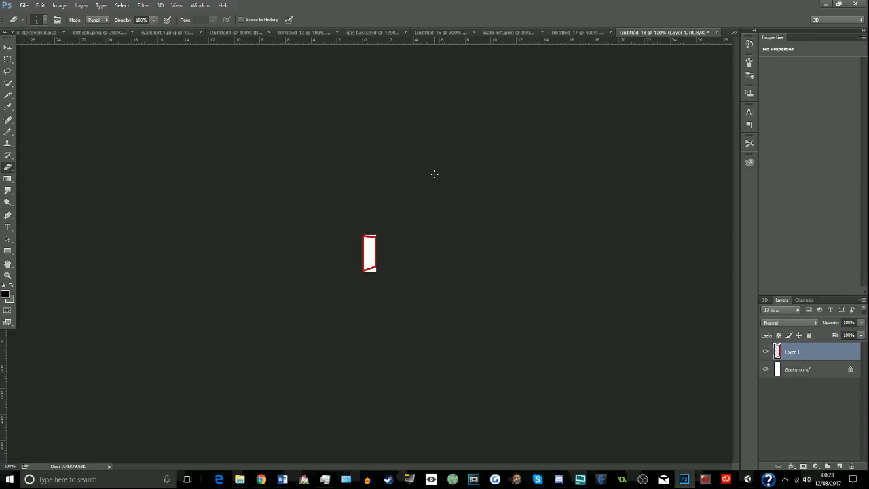
key(ctrl+z)
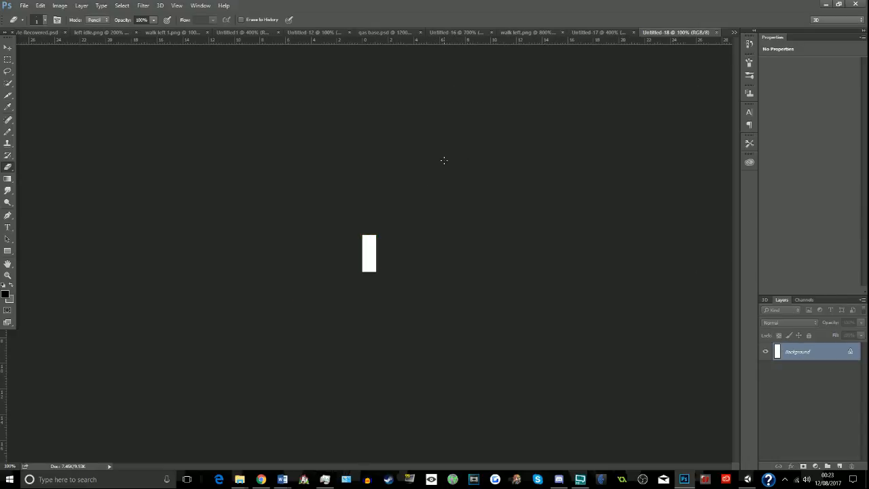
- Place the left idle sprite from the Facing left folder into the blank document and activate the Eraser tool
key(alt+Tab)
drag(200, 109, 520, 231)
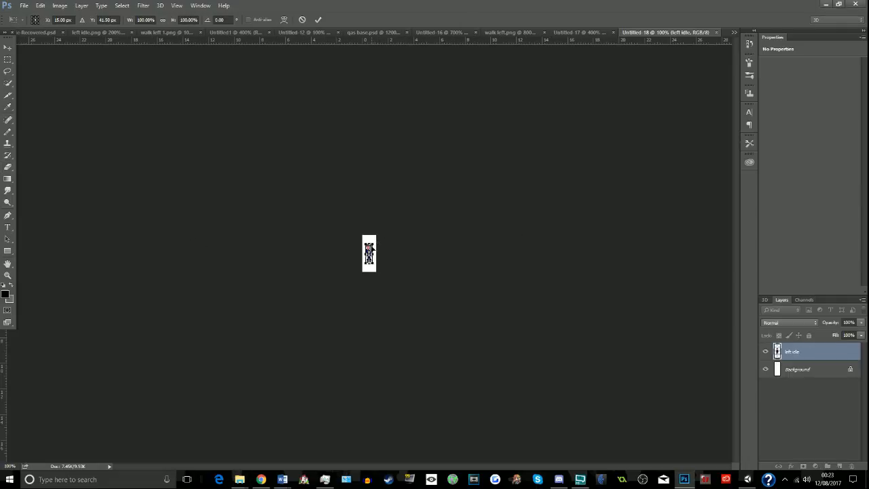
key(Return)
key(e)
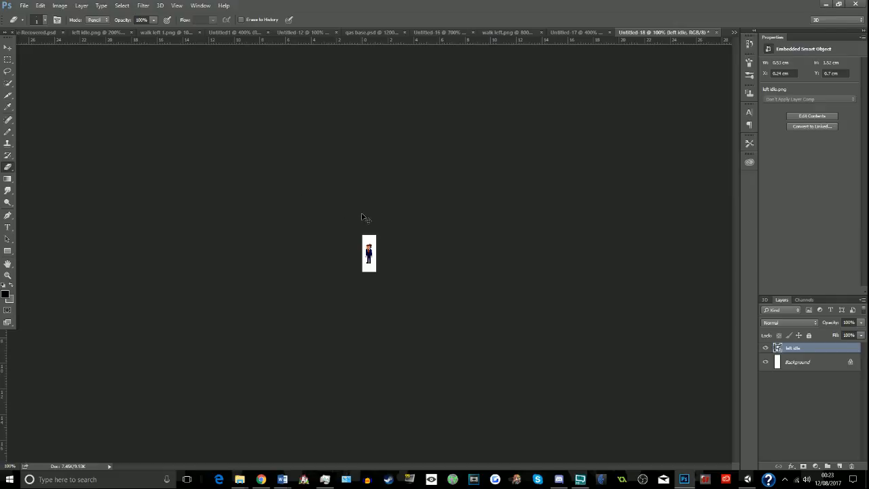
- Delete the placed sprite layer and place the left idle sprite from the Facing left folder into the document again
key(Delete)
key(alt+Tab)
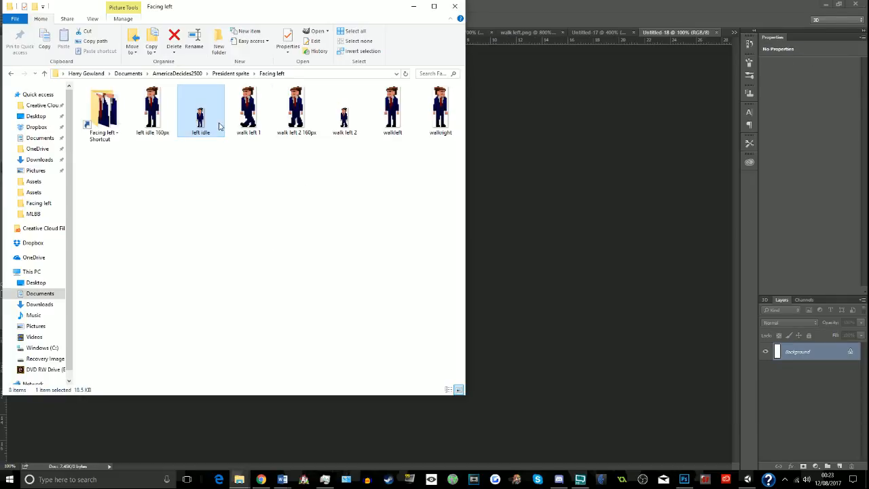
drag(219, 126, 509, 235)
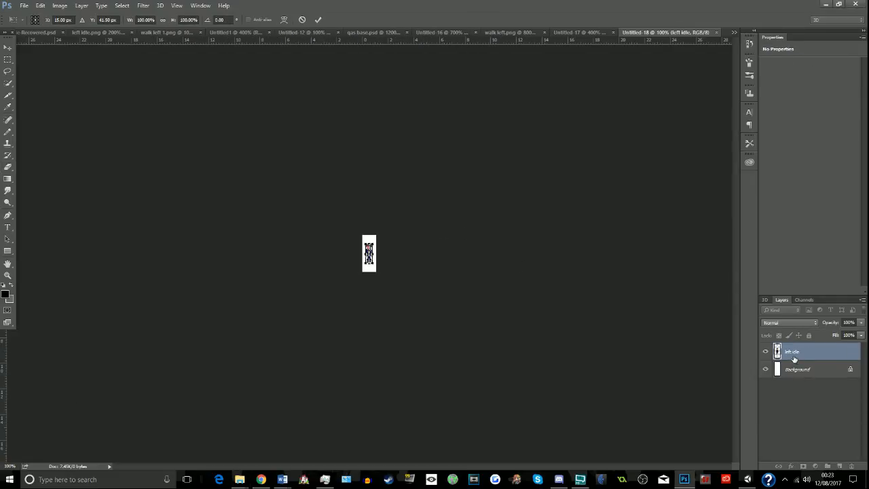
key(Return)
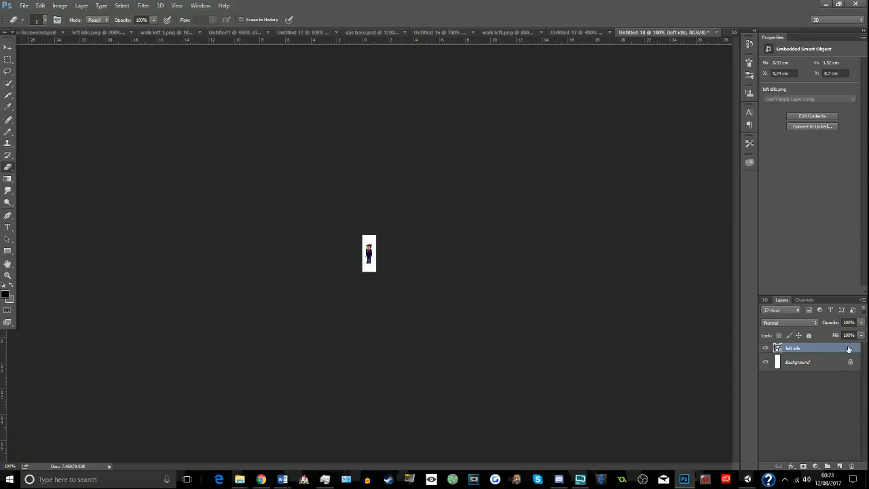
right_click(802, 347)
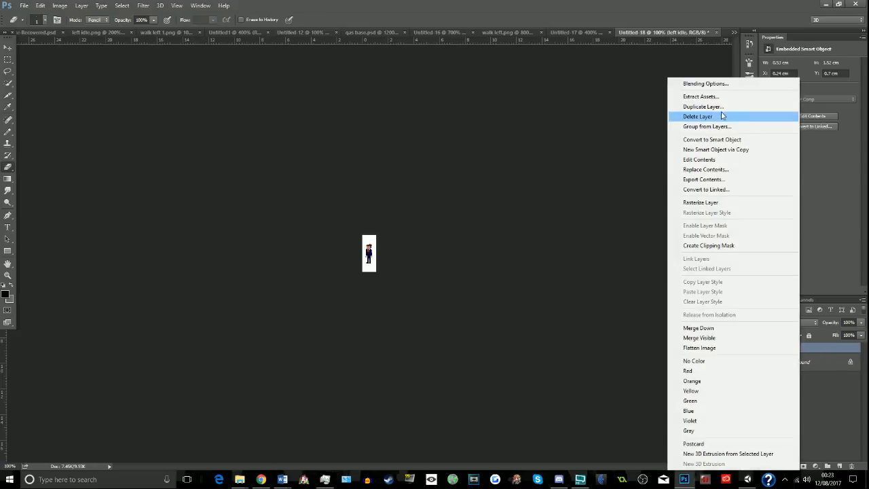
click(556, 205)
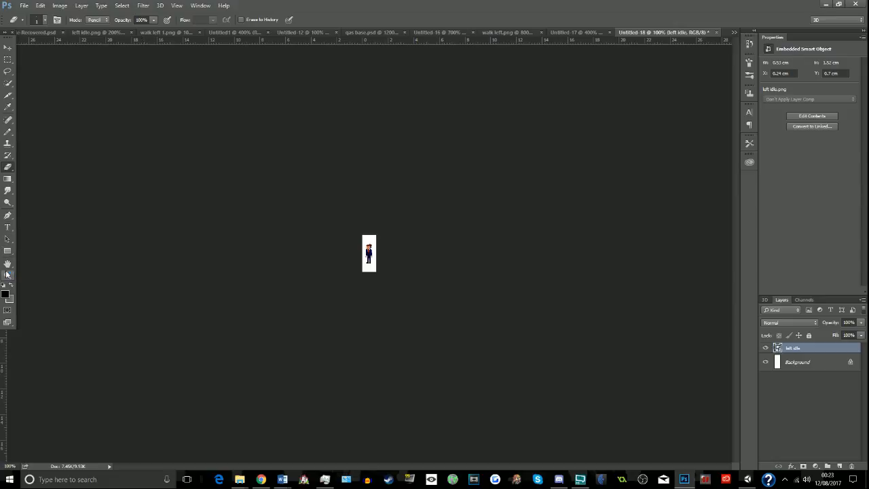
- Select the whole figure tightly with a rectangular marquee and copy it
click(7, 276)
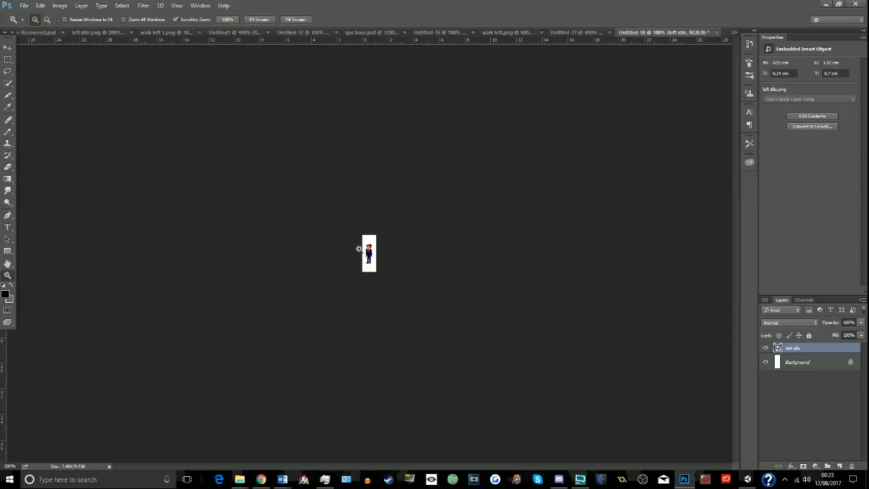
drag(364, 252, 365, 253)
click(8, 60)
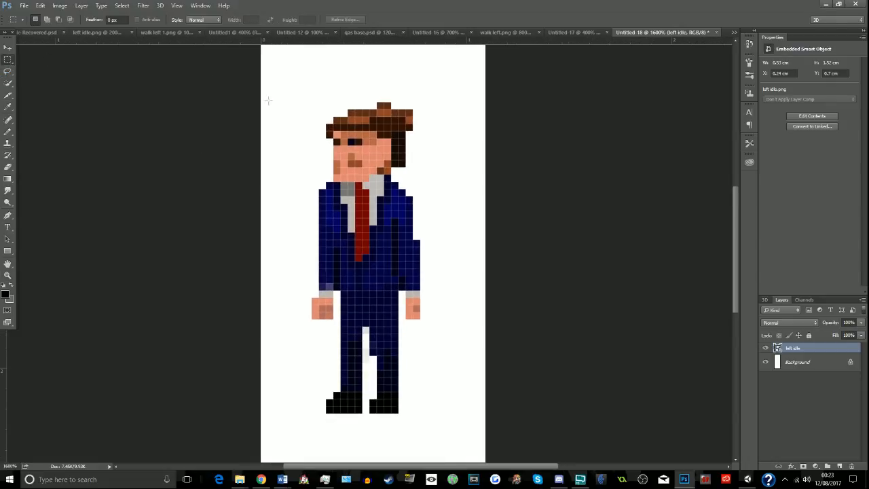
mouse_move(319, 103)
mouse_down()
mouse_move(374, 377)
mouse_move(391, 410)
mouse_move(417, 413)
mouse_move(398, 291)
mouse_move(314, 103)
mouse_up()
click(416, 417)
click(284, 172)
- Create a 15 × 43 pixel RGB document with a white background and paste the copied figure into it
key(ctrl+n)
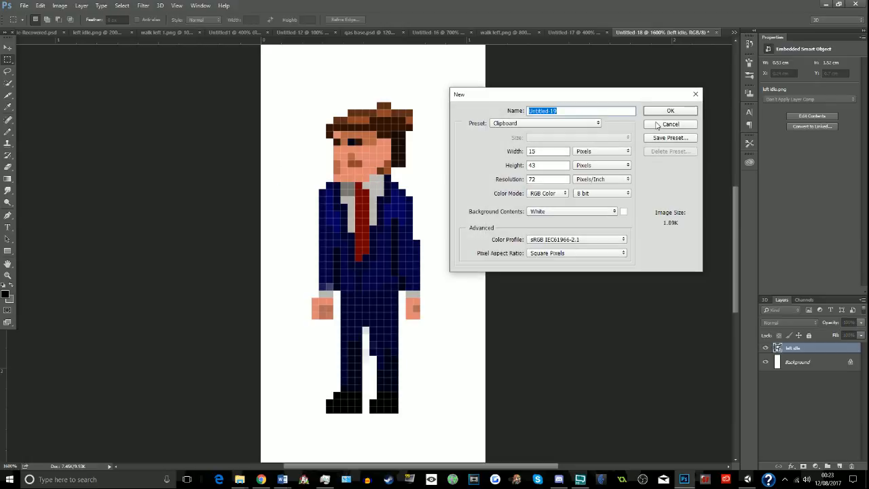
click(666, 113)
key(ctrl+v)
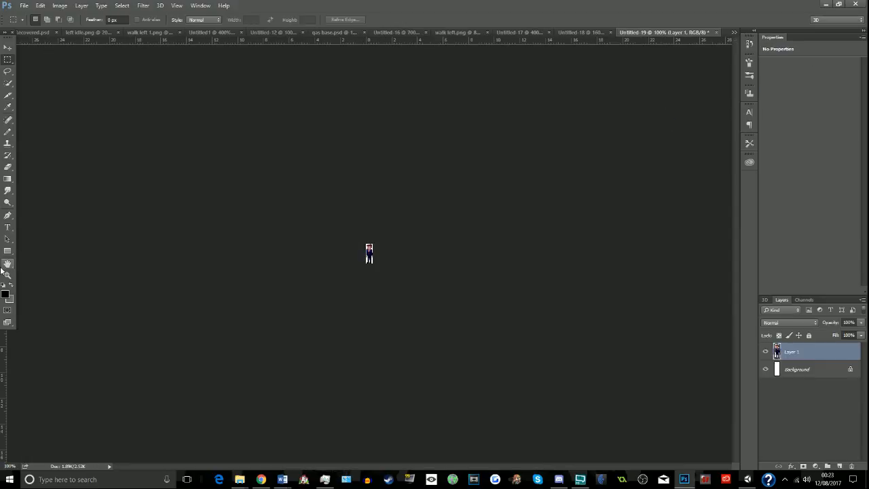
- Hide the Background layer and erase the outer brown hair pixels along the top and back of the figure's head
click(7, 275)
click(273, 202)
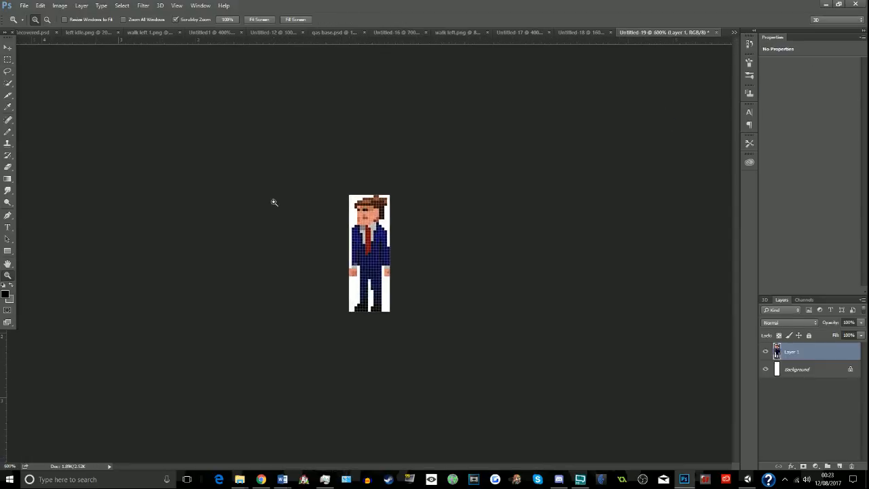
click(274, 202)
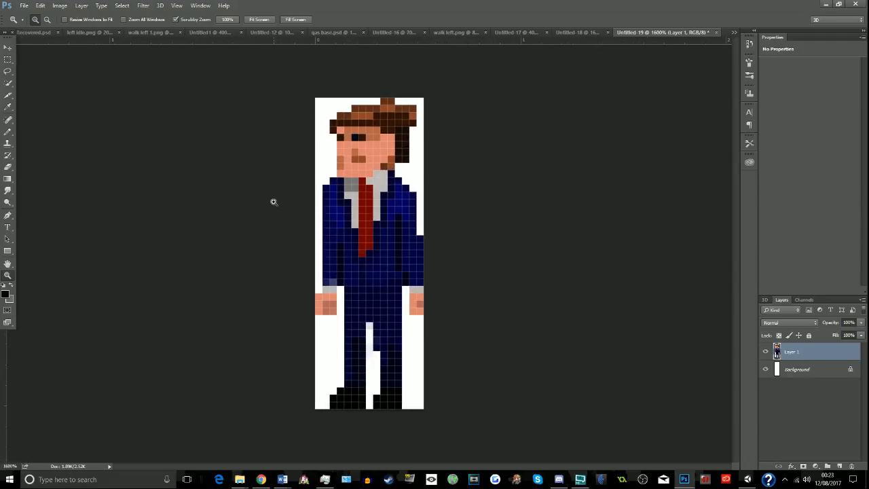
click(766, 369)
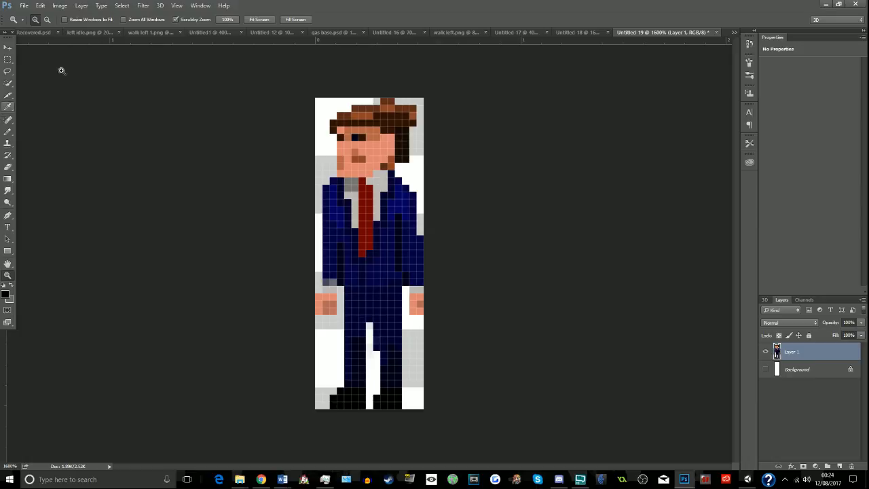
click(8, 107)
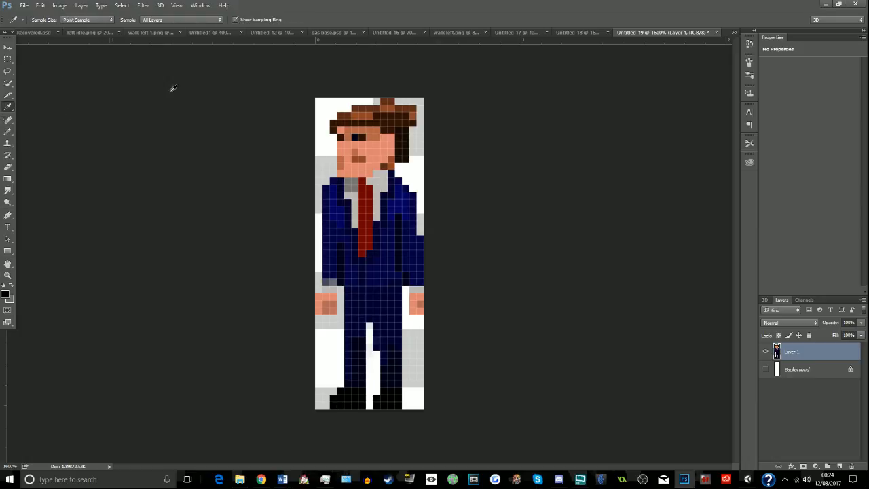
click(6, 177)
click(7, 167)
mouse_move(375, 105)
mouse_down()
mouse_move(411, 111)
mouse_move(417, 131)
mouse_move(405, 162)
mouse_move(407, 126)
mouse_move(382, 110)
mouse_move(324, 115)
mouse_move(332, 123)
mouse_up()
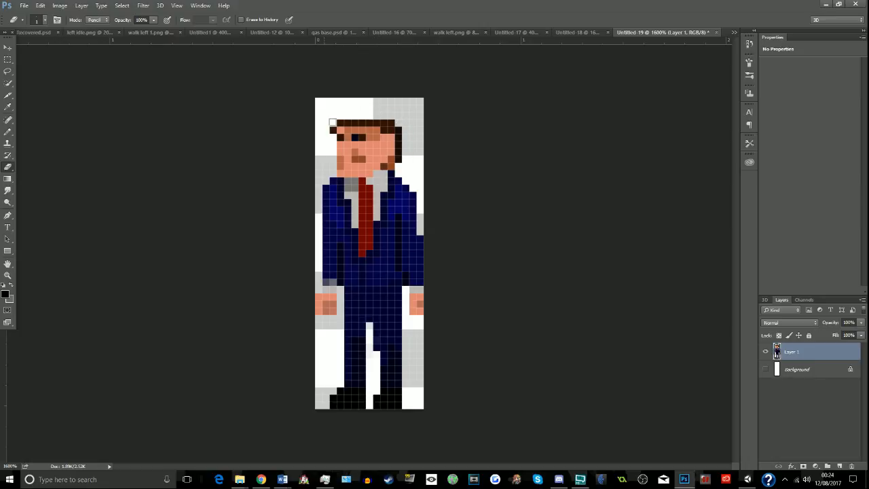
- Repaint the remaining brown hair in grey with the Pencil and extend it along the crown and back of the head
click(11, 286)
click(7, 131)
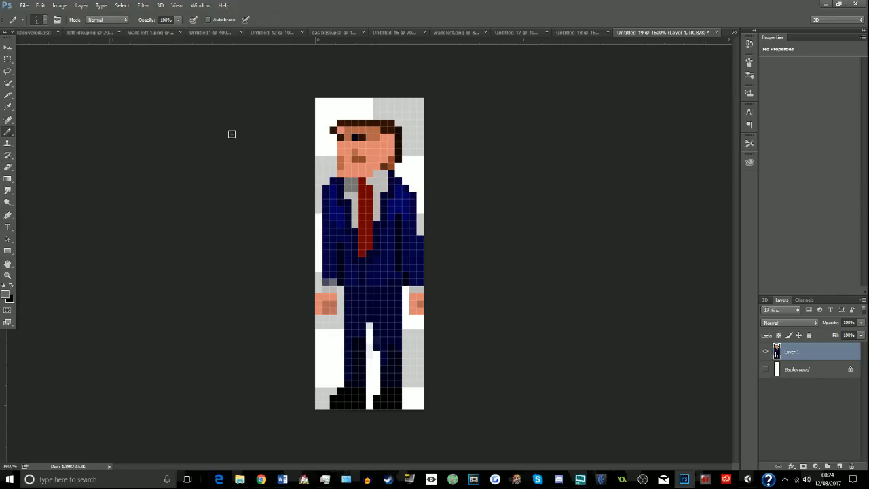
mouse_move(333, 126)
mouse_down()
mouse_move(392, 124)
mouse_move(398, 153)
mouse_move(385, 165)
mouse_up()
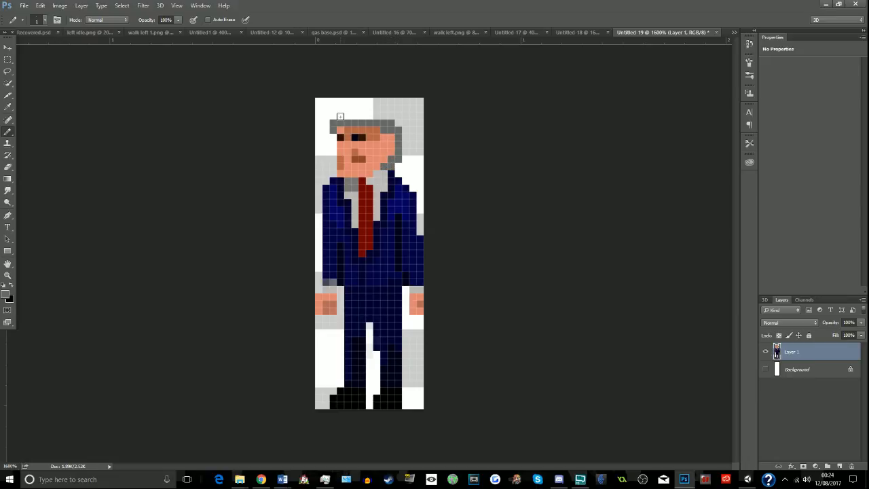
mouse_move(338, 114)
mouse_down()
mouse_move(400, 125)
mouse_move(403, 157)
mouse_up()
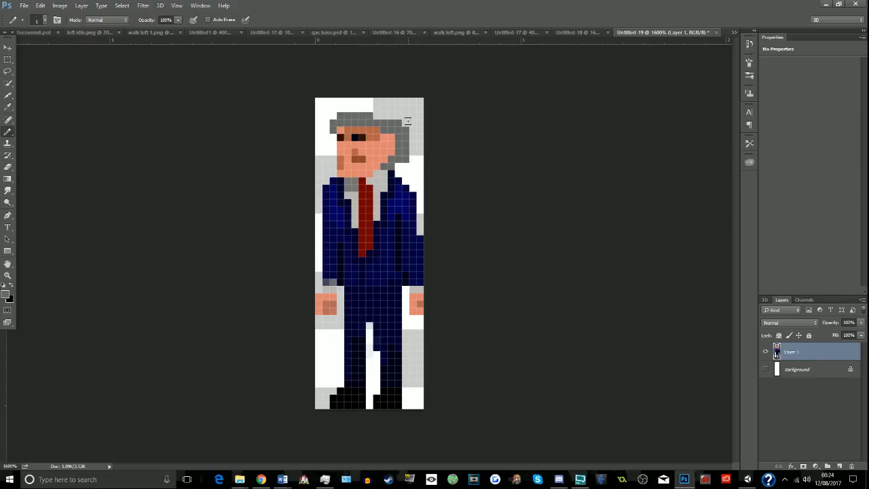
- Pick a darker grey as the foreground colour and dot individual shading pixels across the grey hair
click(6, 293)
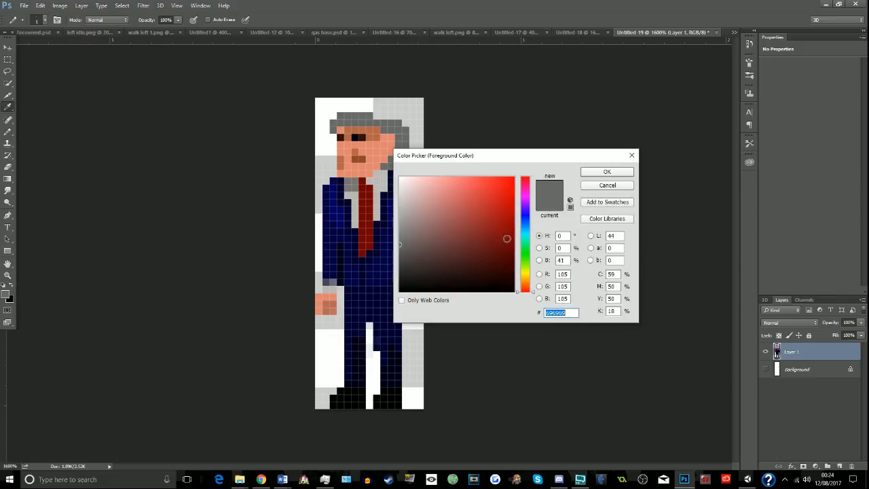
click(418, 246)
click(608, 172)
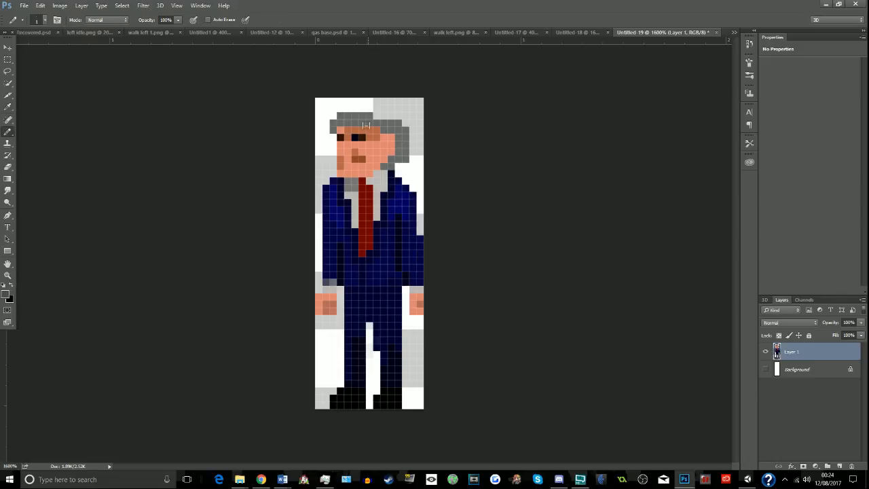
click(354, 122)
click(362, 116)
click(377, 123)
click(384, 129)
click(399, 132)
click(406, 137)
click(400, 152)
click(406, 160)
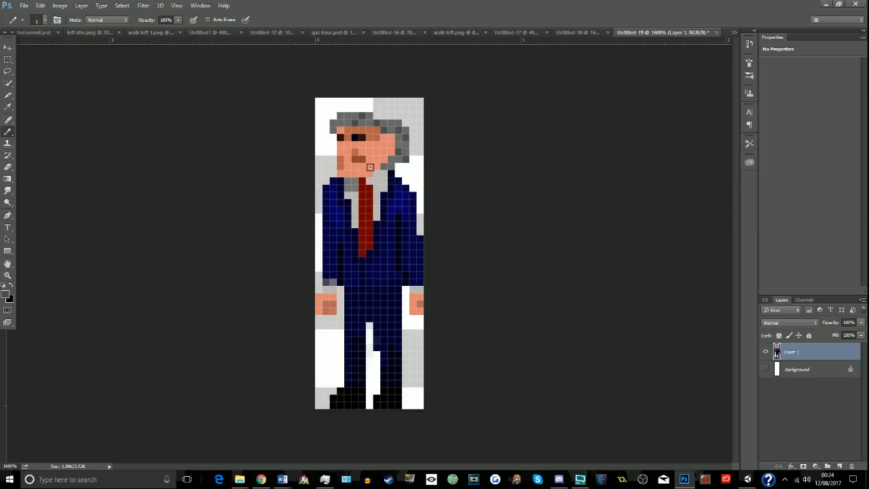
click(334, 125)
- Sample the face's skin tone, choose a duller shade of it and repaint the face with the Pencil
click(8, 107)
click(5, 291)
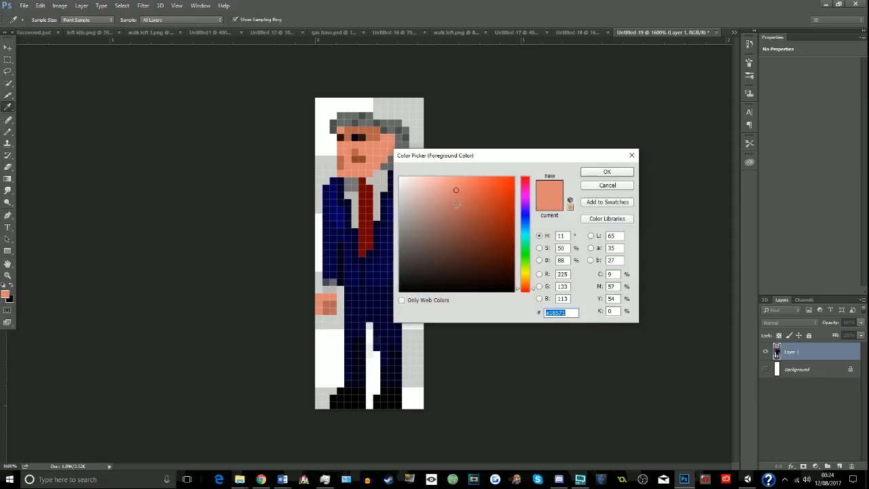
click(607, 172)
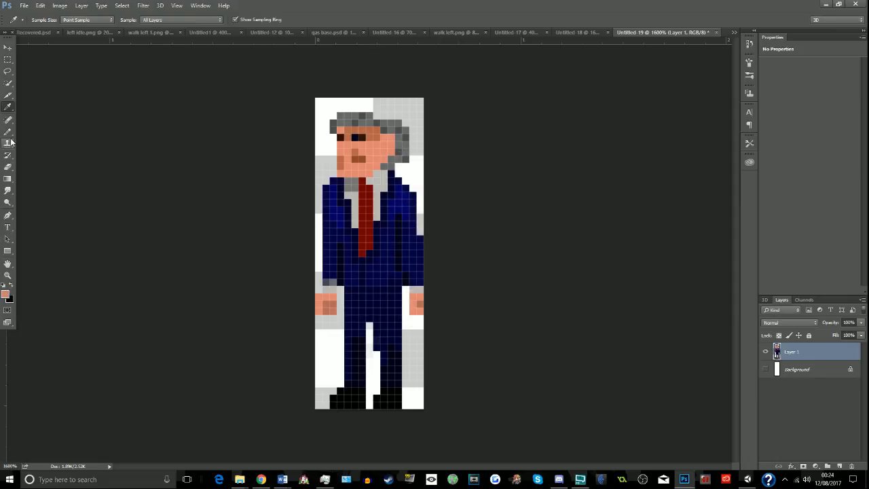
click(8, 131)
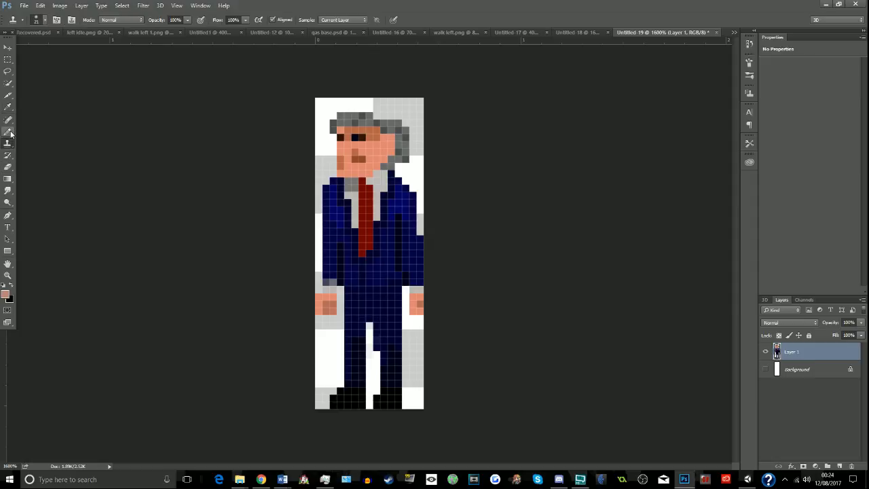
mouse_move(345, 146)
mouse_down()
mouse_move(344, 171)
mouse_move(371, 166)
mouse_move(389, 141)
mouse_move(386, 150)
mouse_move(353, 145)
mouse_move(376, 145)
mouse_up()
- Try to mix a duller brown such as #935f4c from the sampled face shadow colour
click(8, 106)
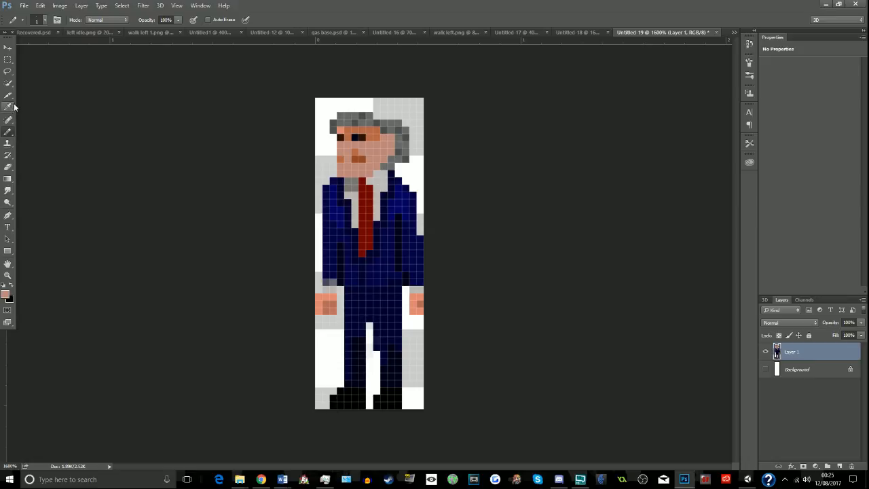
click(6, 295)
click(454, 225)
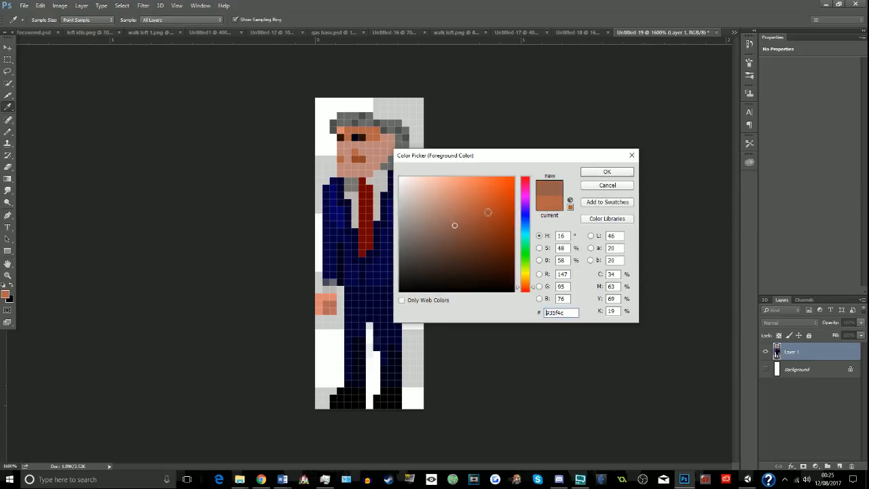
click(592, 171)
click(7, 155)
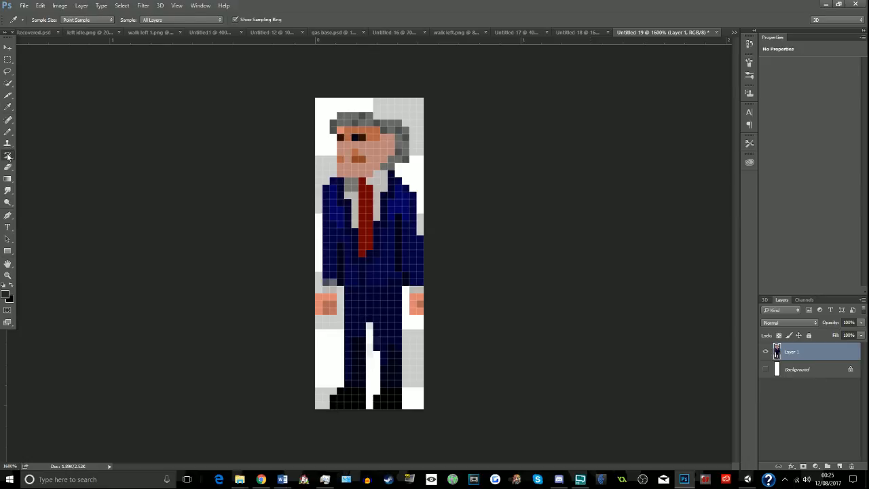
- Sample the jaw shadow, set the foreground colour to #8e6e62 and repaint the shadow pixels on the jaw and nose
click(7, 107)
click(341, 157)
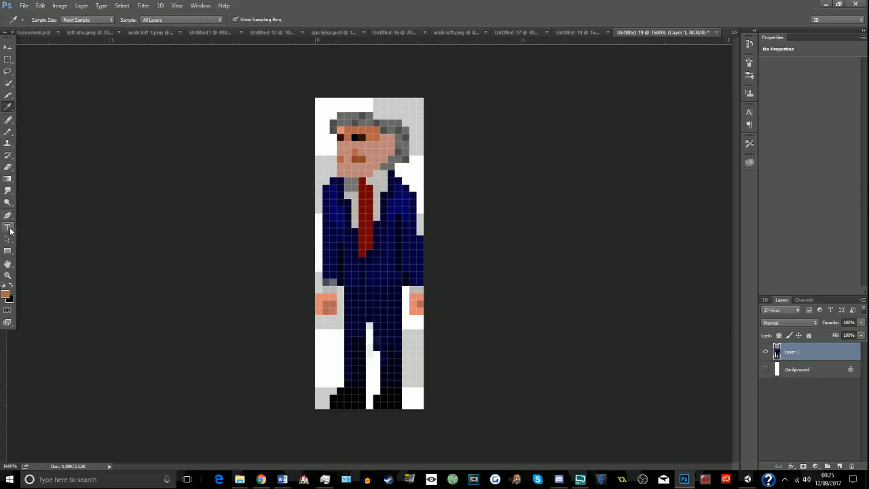
click(4, 294)
click(434, 227)
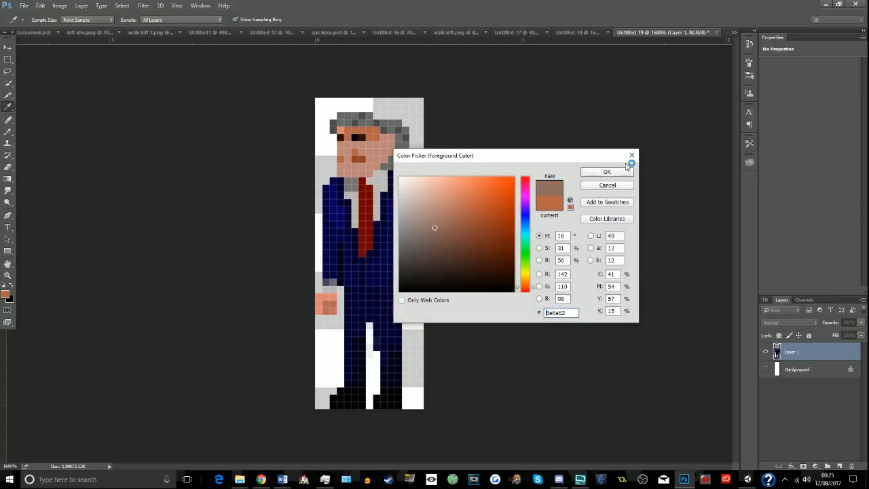
click(612, 169)
key(b)
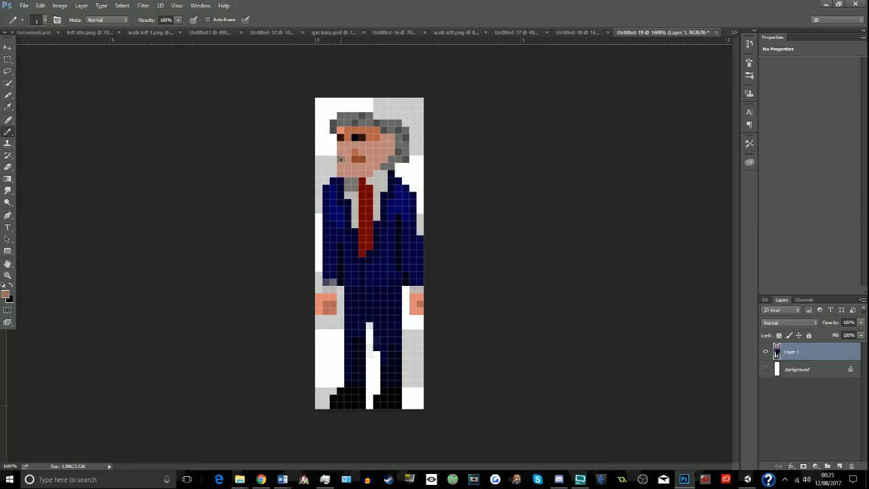
click(356, 153)
- Sample the leftover skin pixel at the forehead's edge, mute the colour to #c99b91 and repaint that pixel with the Pencil
click(7, 108)
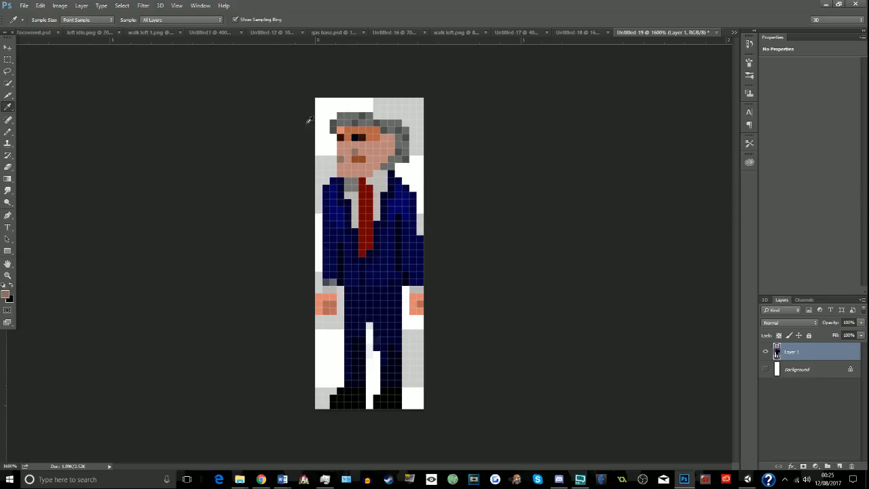
click(343, 128)
click(3, 286)
click(344, 129)
click(5, 292)
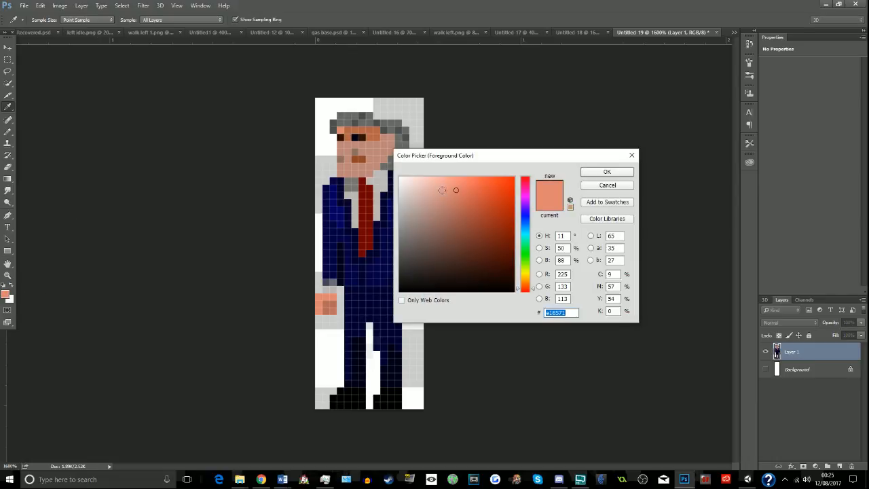
click(602, 174)
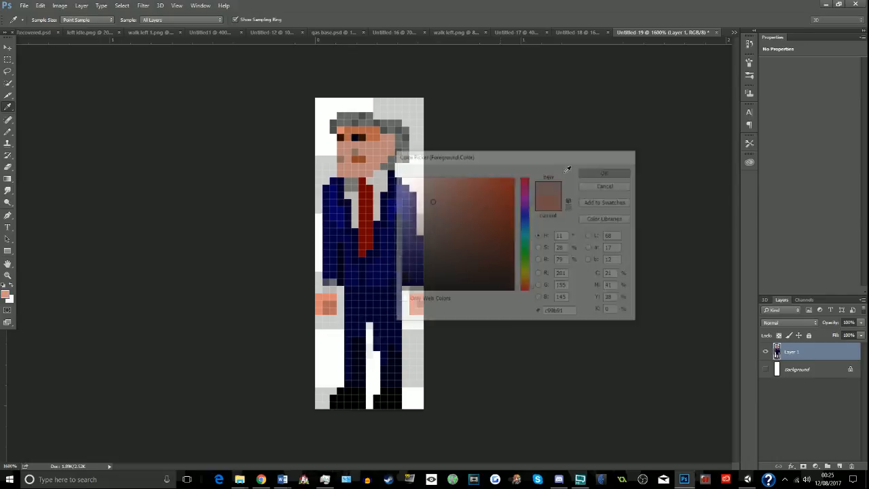
click(8, 131)
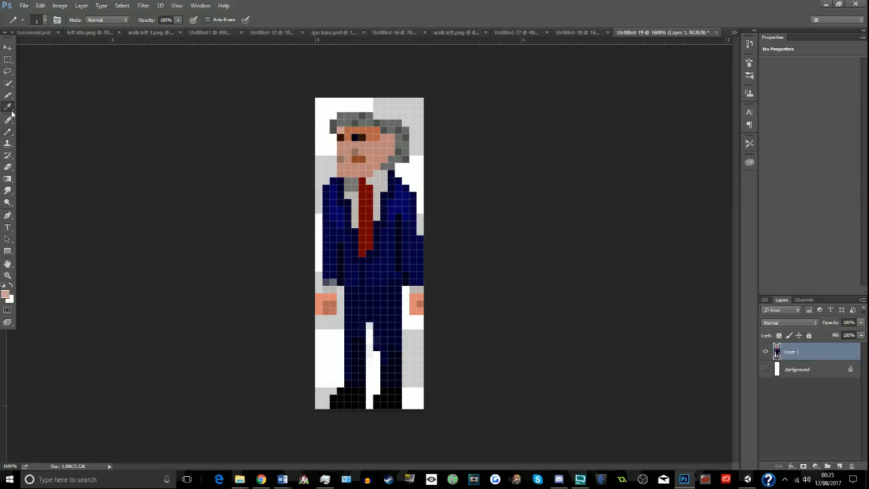
- Sample the orange tone on the forehead and set the foreground colour to the muted shade #b27c68
click(8, 106)
click(370, 127)
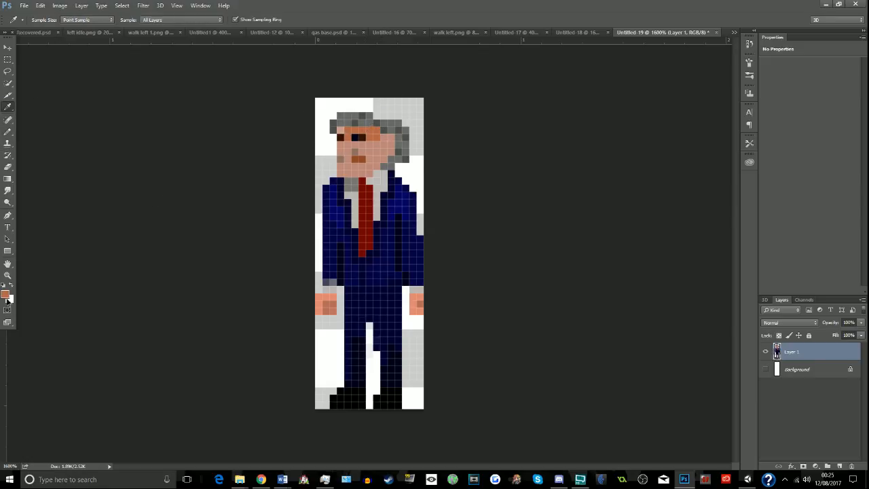
click(6, 295)
click(446, 212)
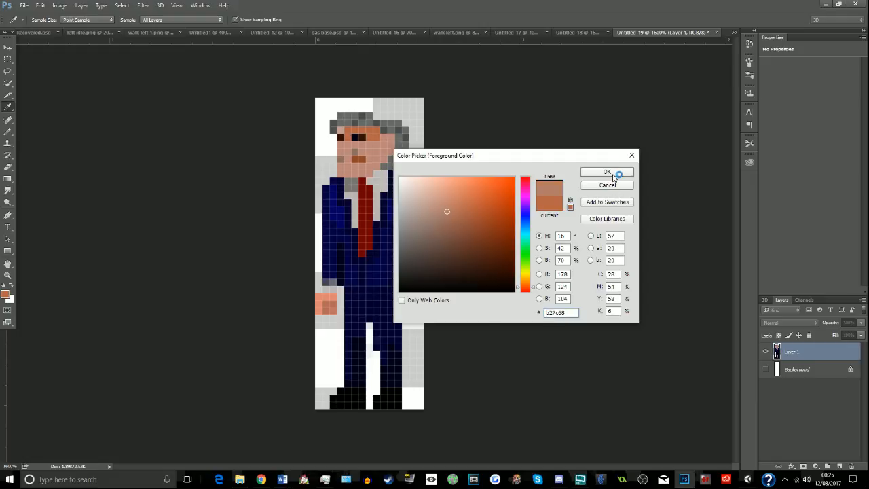
click(608, 172)
click(261, 479)
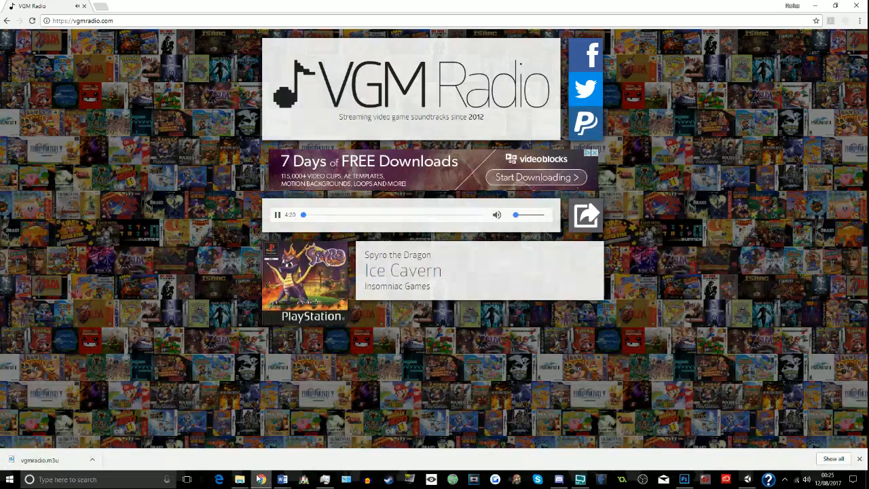
click(747, 480)
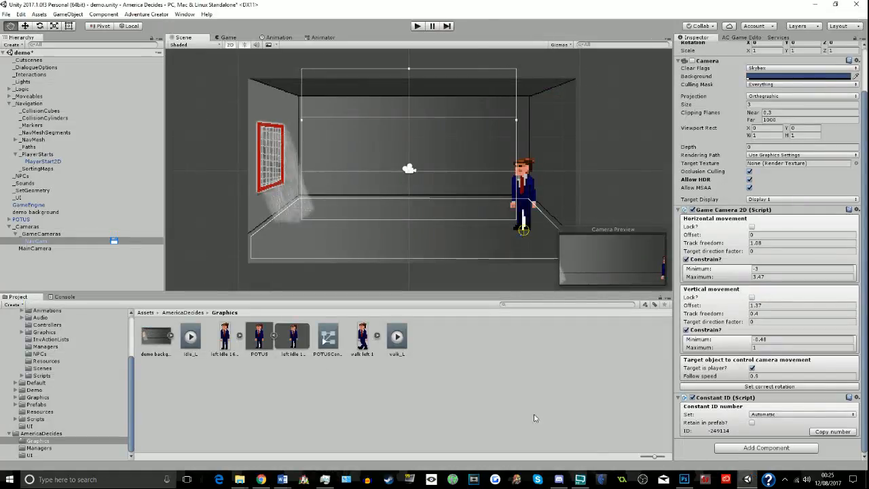
click(684, 479)
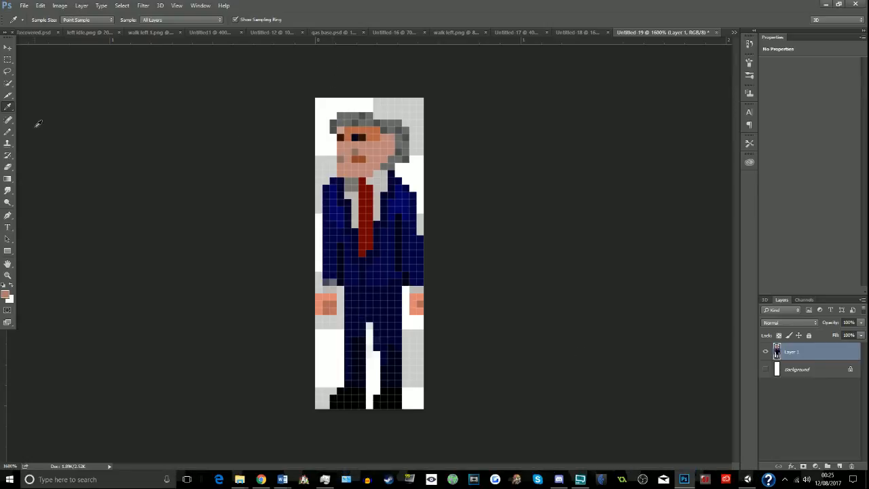
- Repaint the orange forehead pixels in the muted skin shade with the Pencil
click(9, 133)
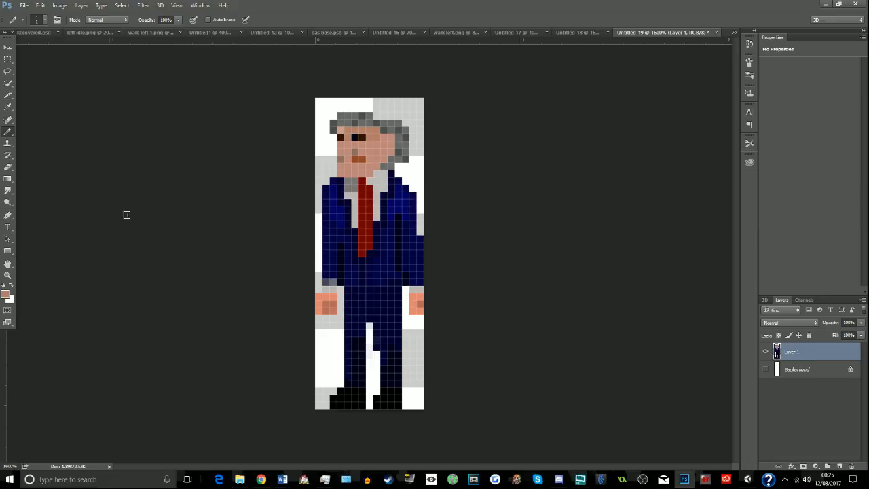
- Sample the face's light skin tone and repaint the light pixels of the sprite's left-hand-side hand with the Pencil
click(8, 107)
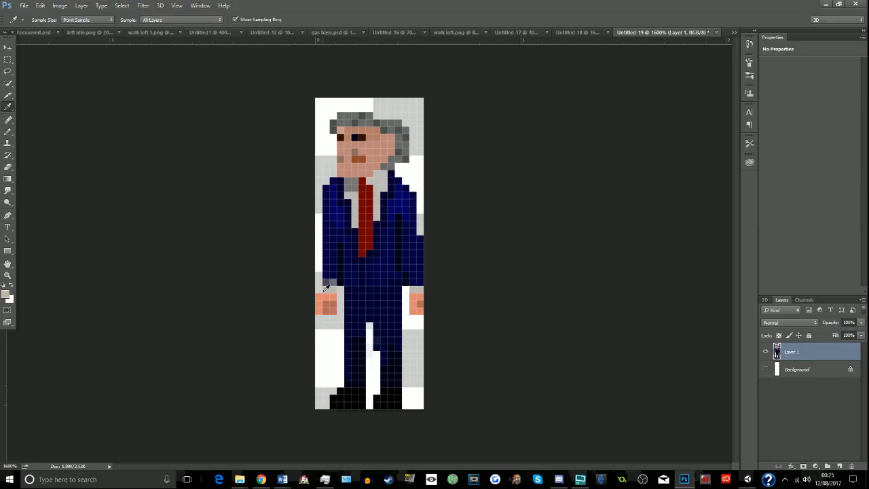
click(324, 296)
click(344, 128)
click(8, 131)
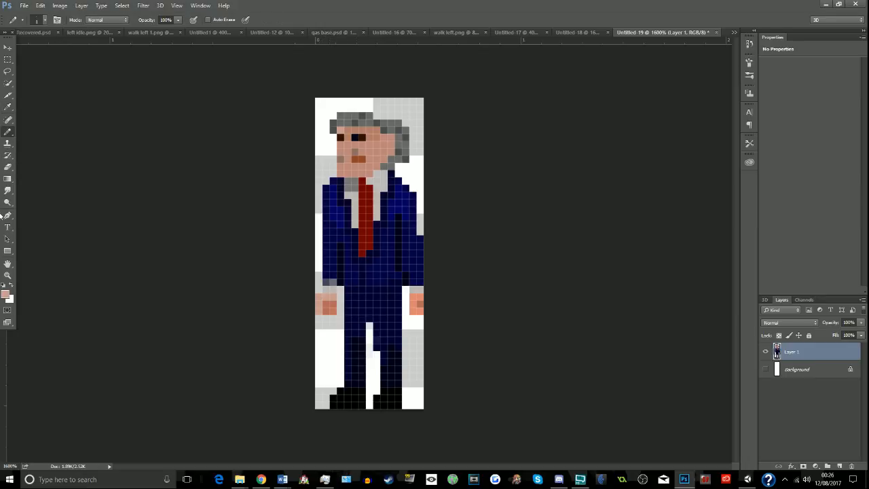
- Sample the brown shadow tone from the face and repaint the shadow pixels on both hands with the Pencil
click(8, 107)
click(362, 145)
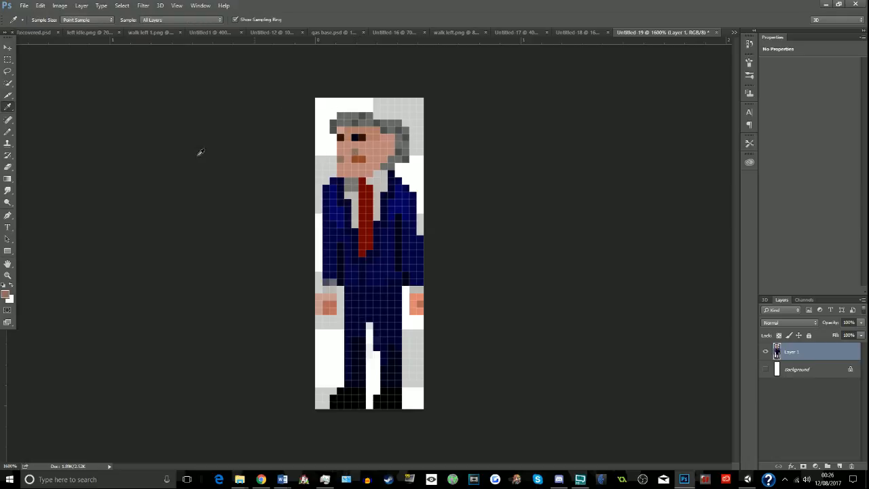
click(8, 131)
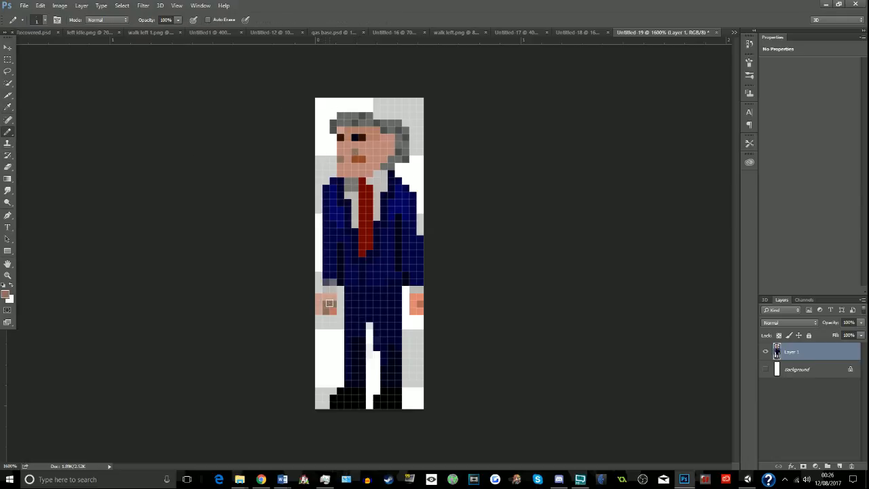
drag(329, 303, 333, 312)
- Sample the light skin tone at the forehead's edge and repaint the light pixels of the remaining orange hand
click(8, 107)
click(388, 141)
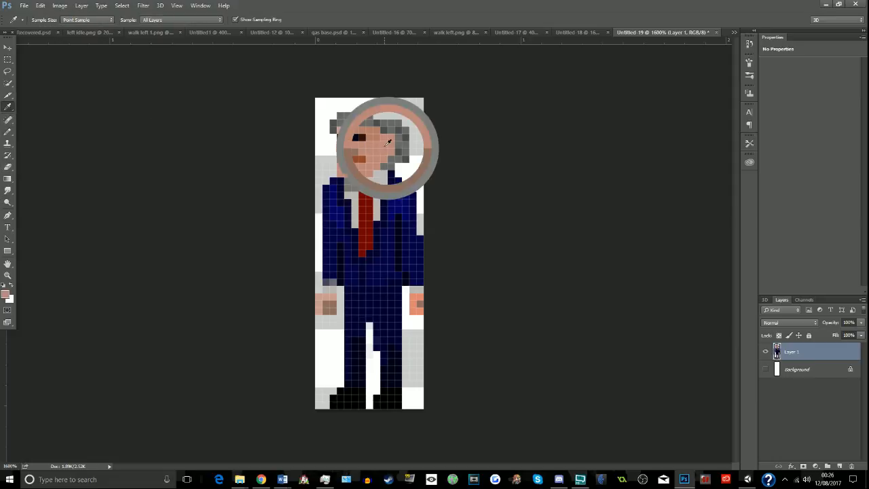
click(374, 129)
click(8, 131)
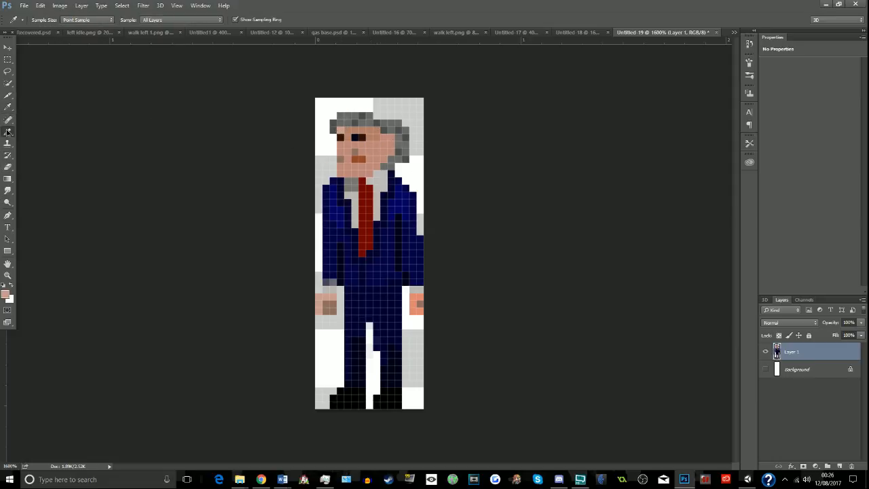
drag(413, 298, 416, 313)
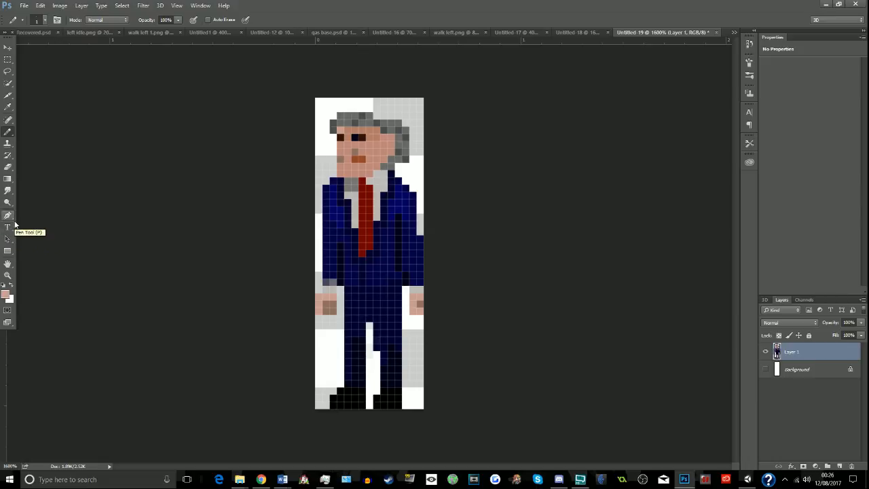
- Sample the navy suit, change the foreground colour to a dark grey around #303034 and repaint the bright blue chest highlights on both sides of the jacket
click(8, 107)
click(328, 230)
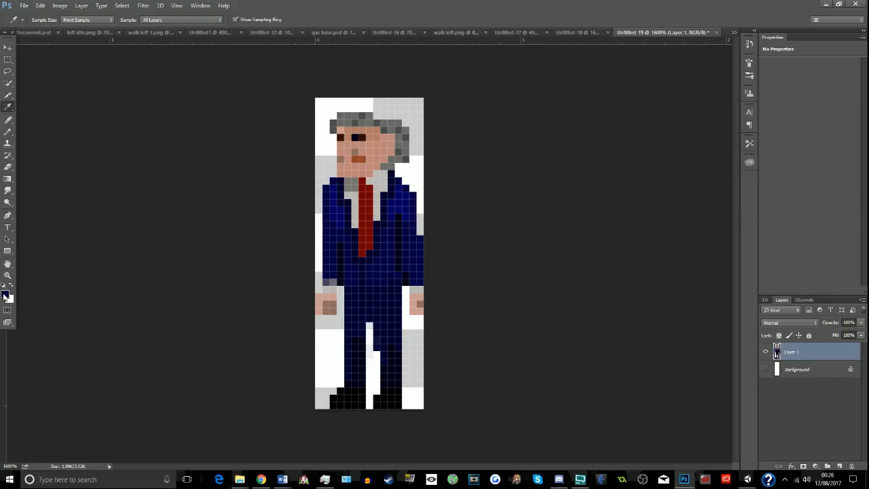
click(5, 296)
drag(458, 265, 408, 269)
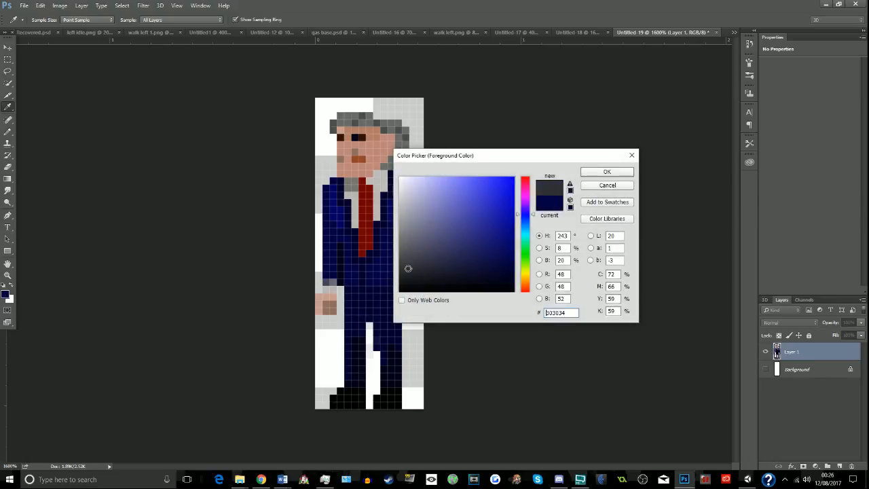
click(611, 171)
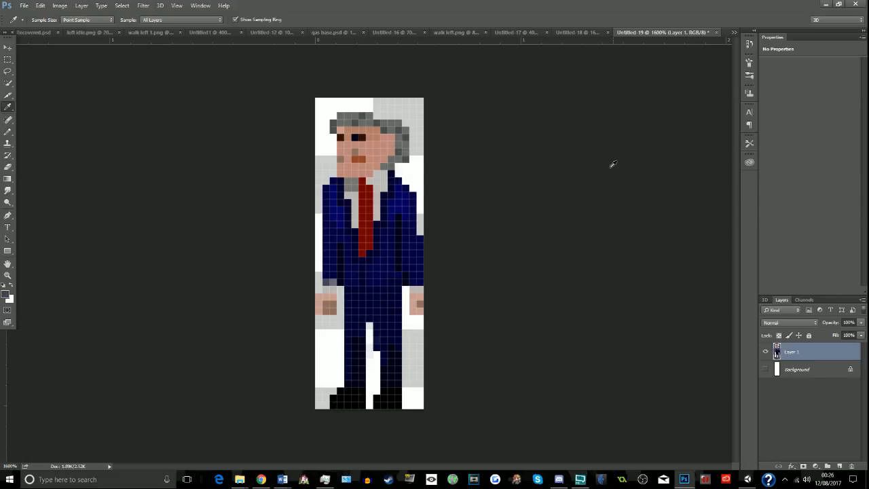
click(8, 131)
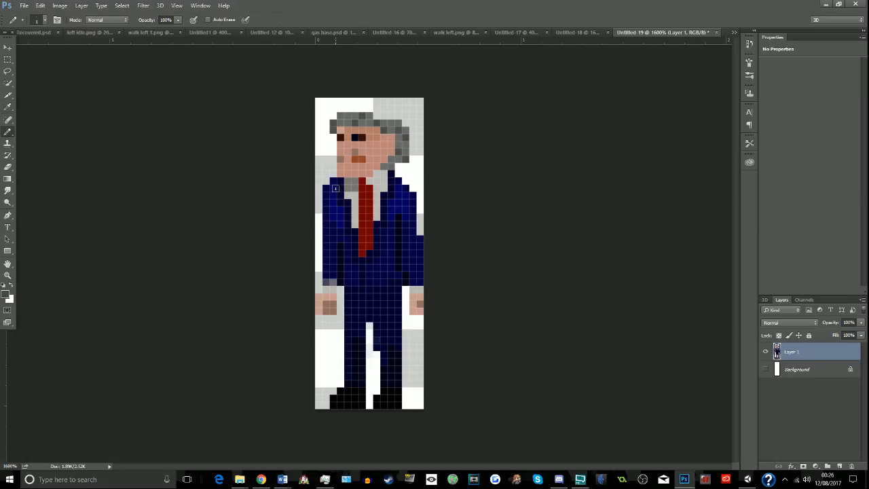
drag(332, 188, 339, 223)
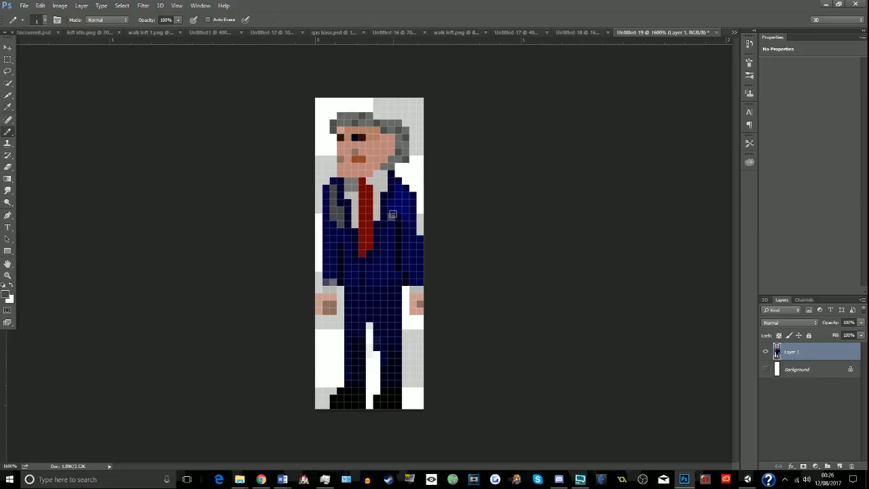
mouse_move(393, 213)
mouse_down()
mouse_move(399, 195)
mouse_move(406, 216)
mouse_up()
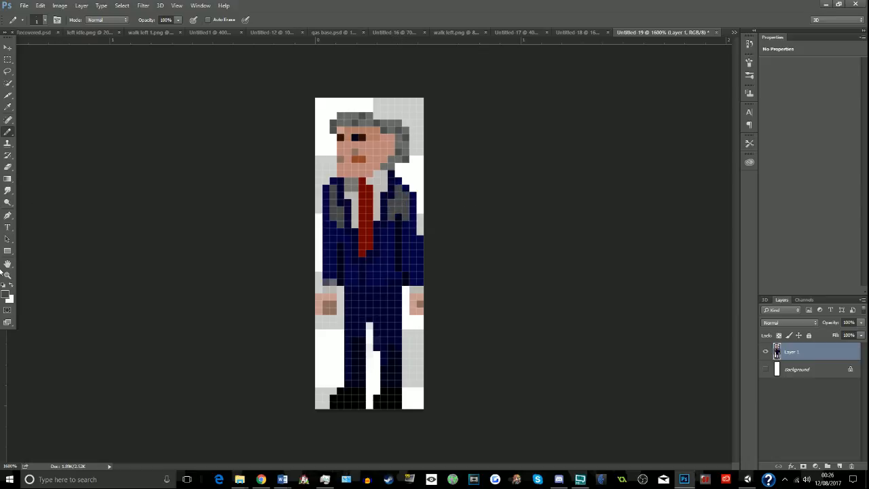
- Set the foreground colour to #2c2c2d and repaint the jacket's outer edges along both shoulders and upper arms
click(6, 294)
drag(419, 272, 400, 272)
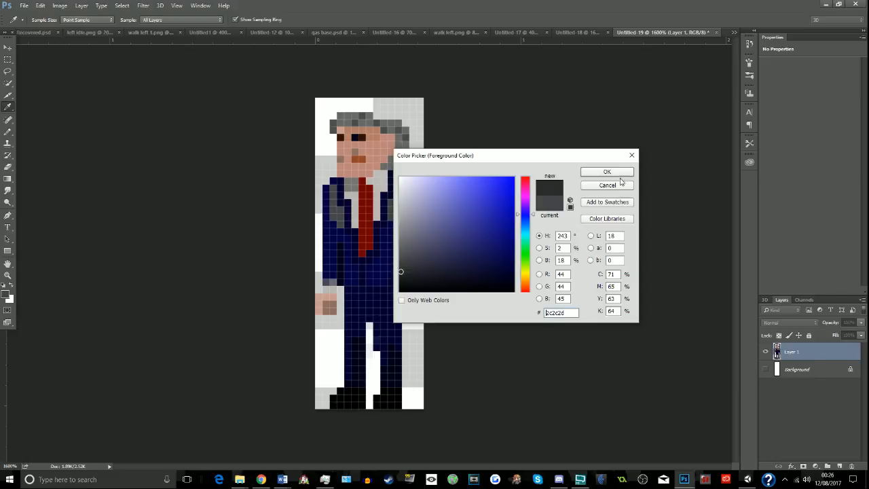
click(618, 173)
click(334, 181)
drag(326, 189, 328, 224)
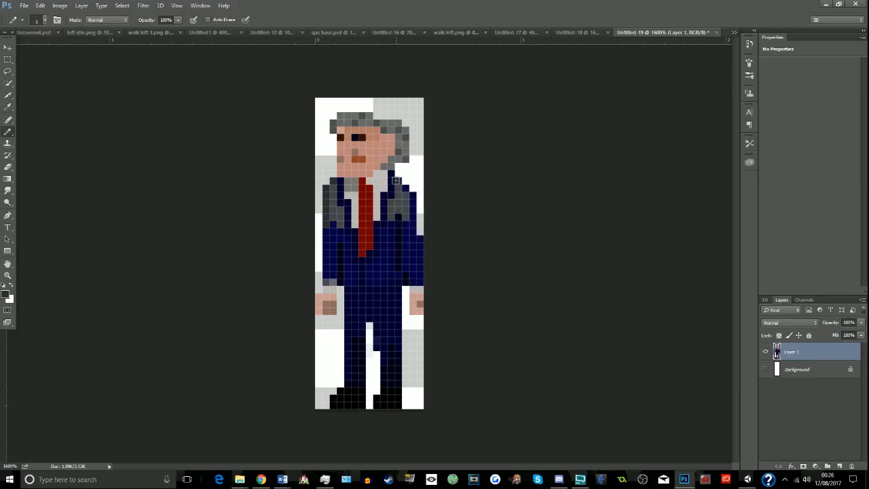
mouse_move(396, 180)
mouse_down()
mouse_move(412, 197)
mouse_move(413, 229)
mouse_up()
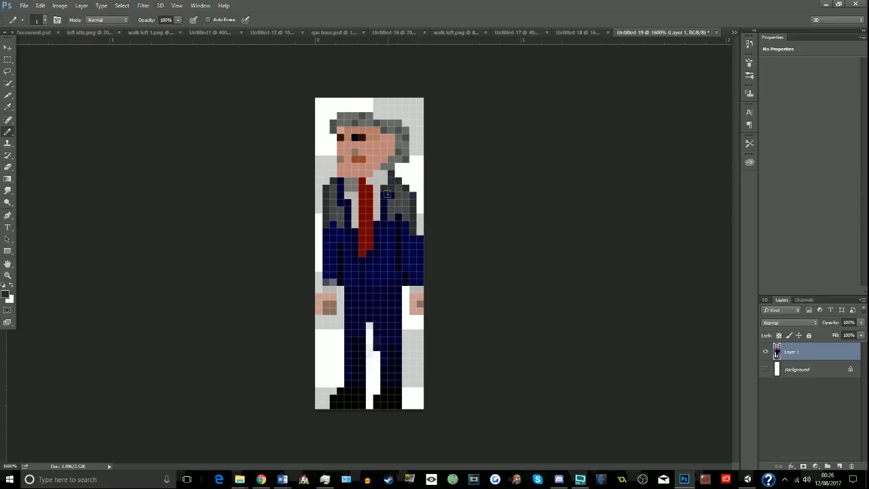
- Repaint both lapels, the edge around the tie and the jacket's front seam below it in the darker grey
drag(387, 195, 371, 254)
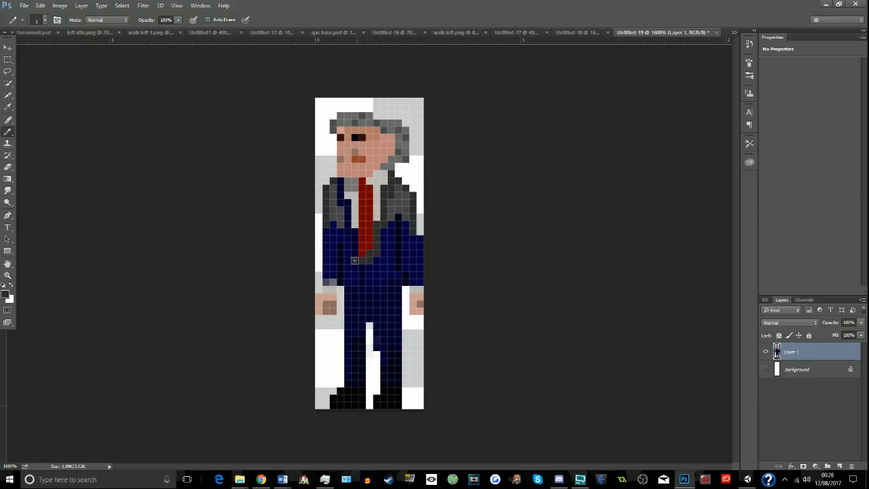
drag(349, 232, 340, 178)
drag(367, 267, 364, 282)
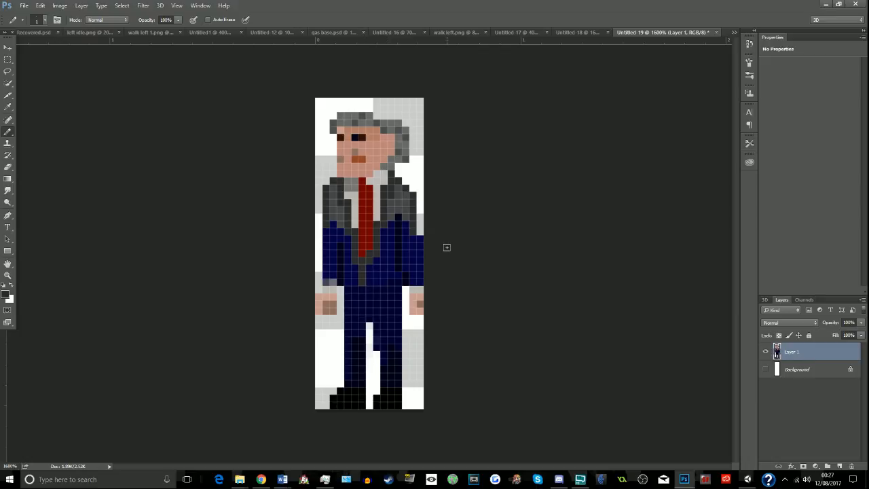
- Pick up the jacket's lighter grey and repaint the left-hand sleeve and the front panel beside the tie with the Pencil
click(7, 108)
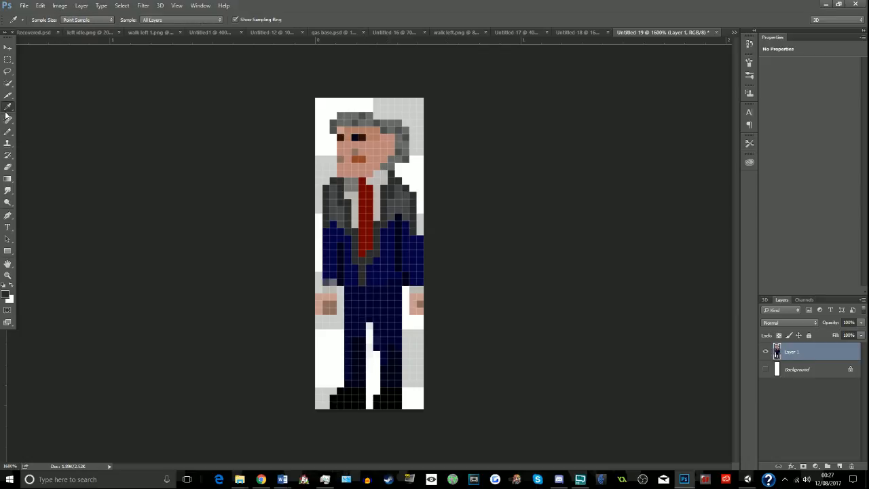
click(9, 131)
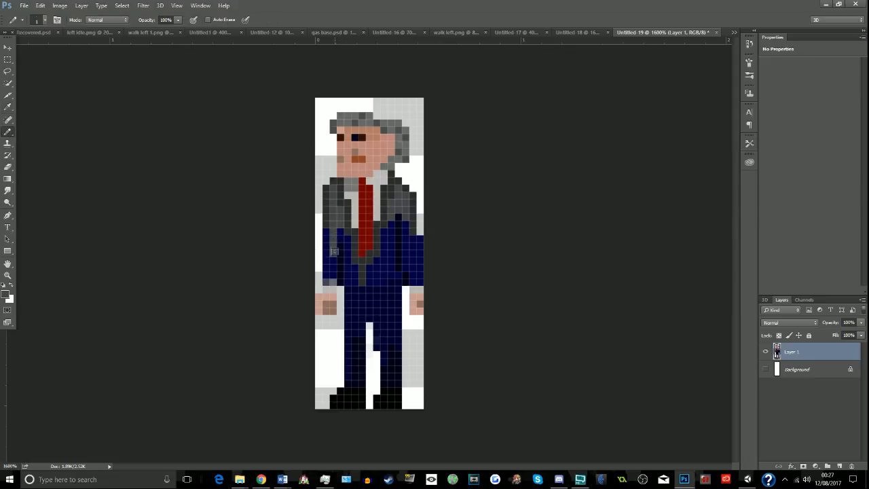
drag(335, 271, 334, 266)
drag(340, 229, 350, 275)
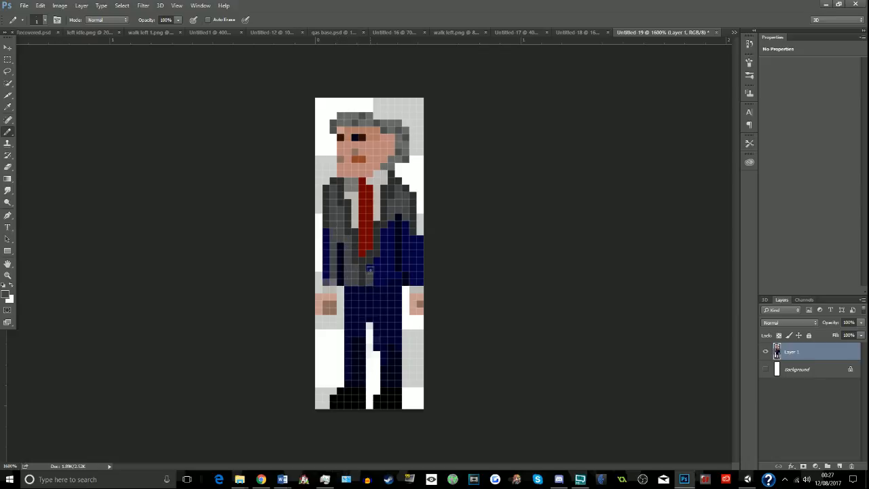
click(262, 480)
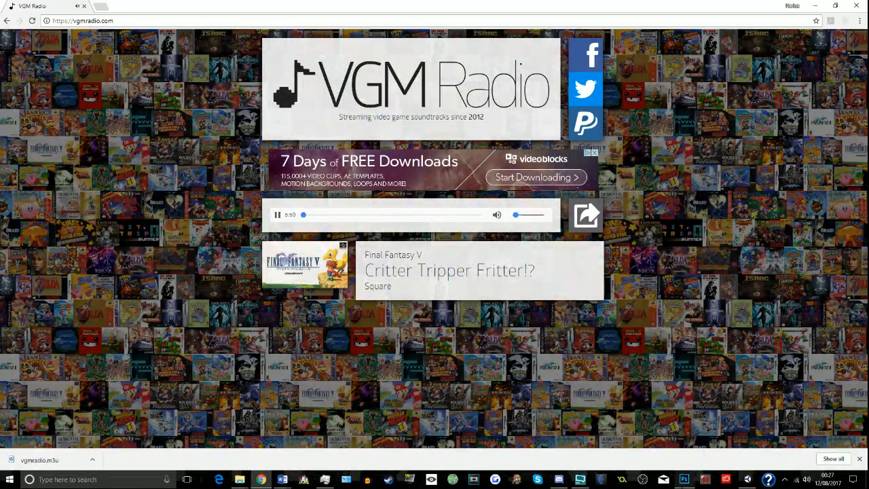
click(684, 480)
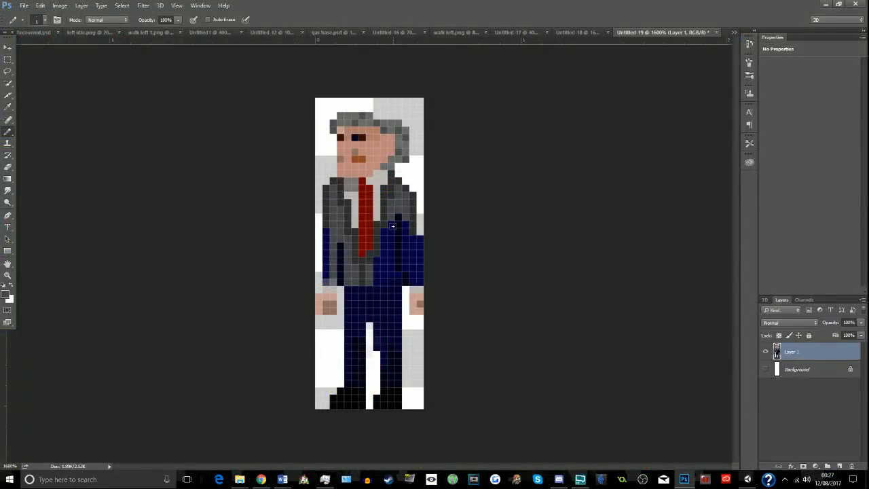
- Fill the jacket's right-hand front panel and sleeve with the lighter grey, replacing the navy pixels
mouse_move(392, 226)
mouse_down()
mouse_move(377, 281)
mouse_move(392, 276)
mouse_up()
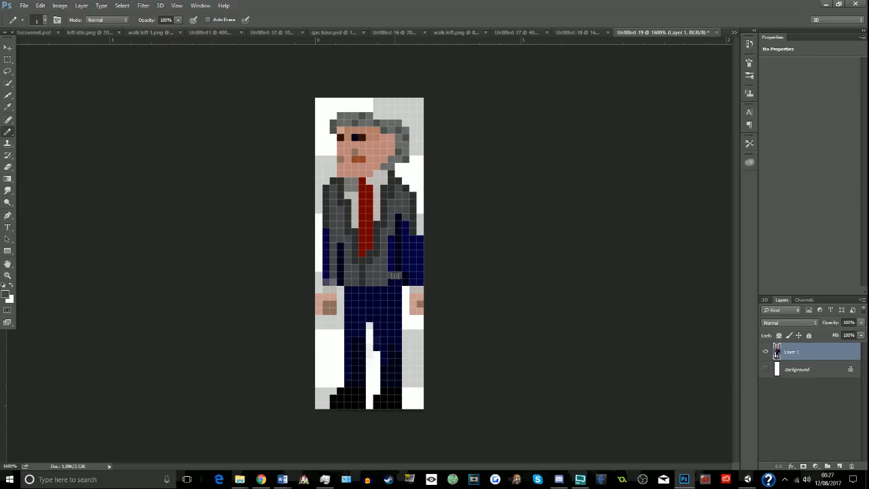
mouse_move(403, 221)
mouse_down()
mouse_move(412, 268)
mouse_move(415, 242)
mouse_move(418, 281)
mouse_move(413, 277)
mouse_up()
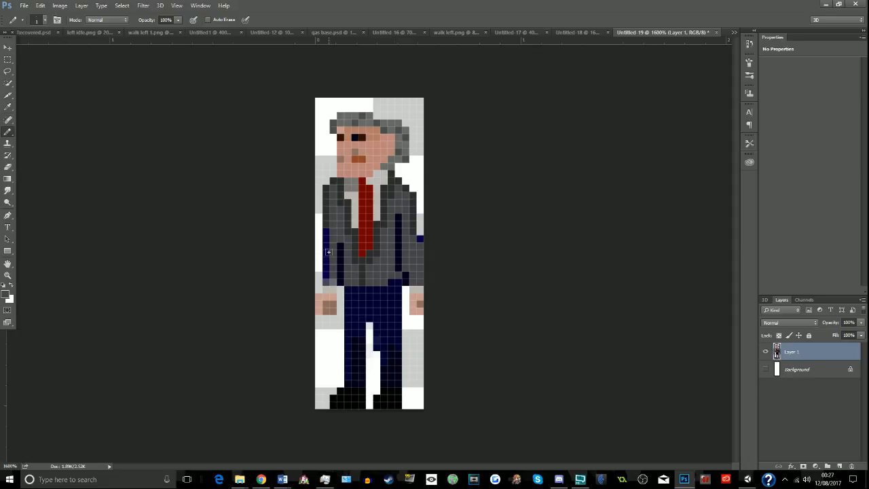
- Sample the jacket's darker grey and repaint the right-hand sleeve's edge and inner arm seam, plus the left-hand sleeve's outer edge
click(7, 106)
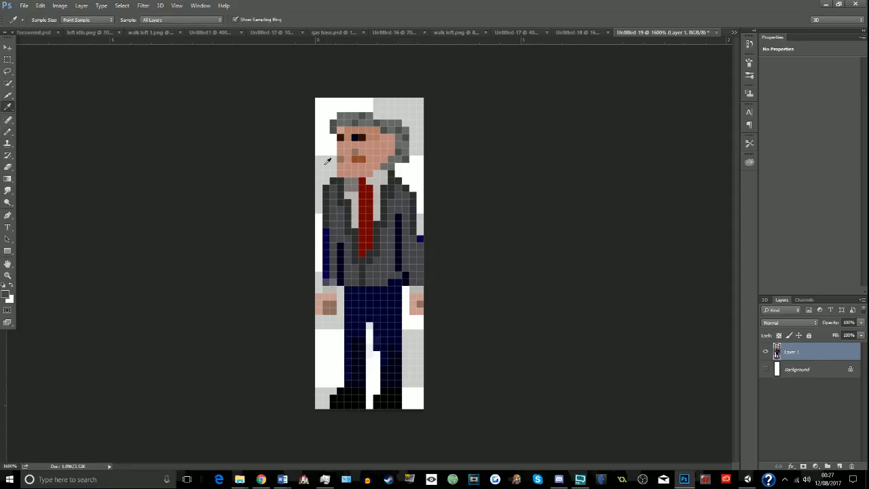
click(419, 227)
key(b)
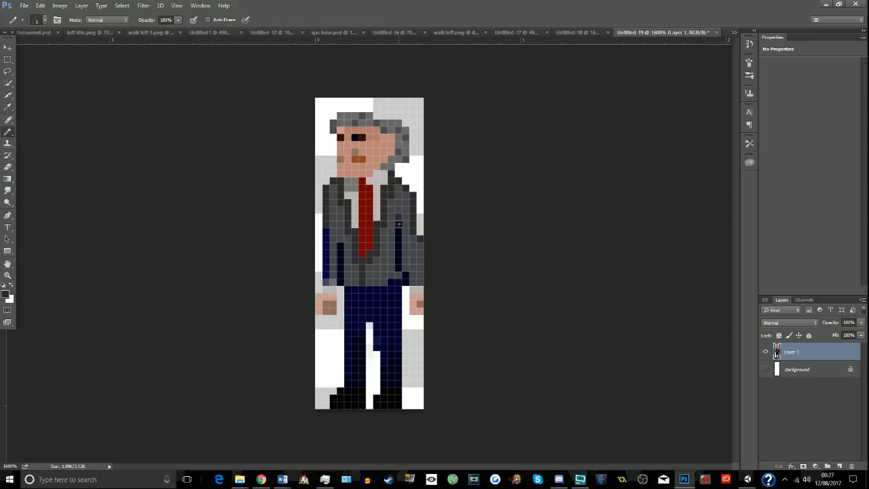
mouse_move(399, 240)
mouse_down()
mouse_move(405, 277)
mouse_move(397, 284)
mouse_up()
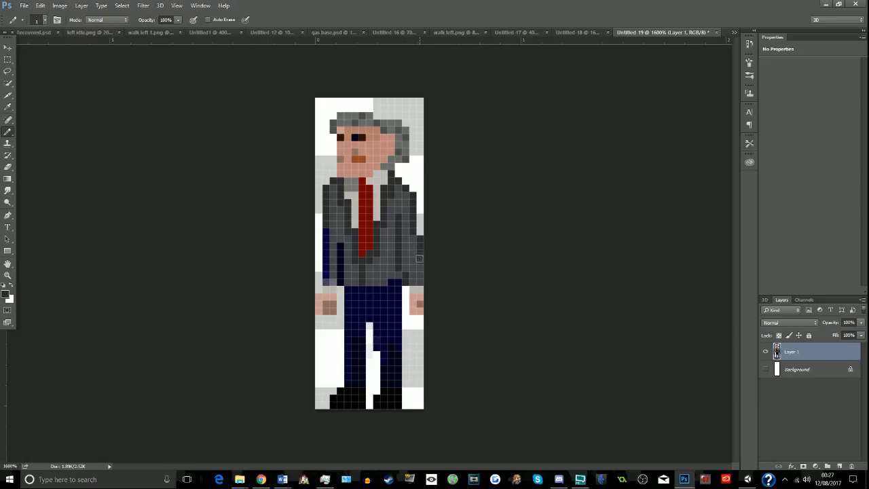
drag(331, 230, 326, 278)
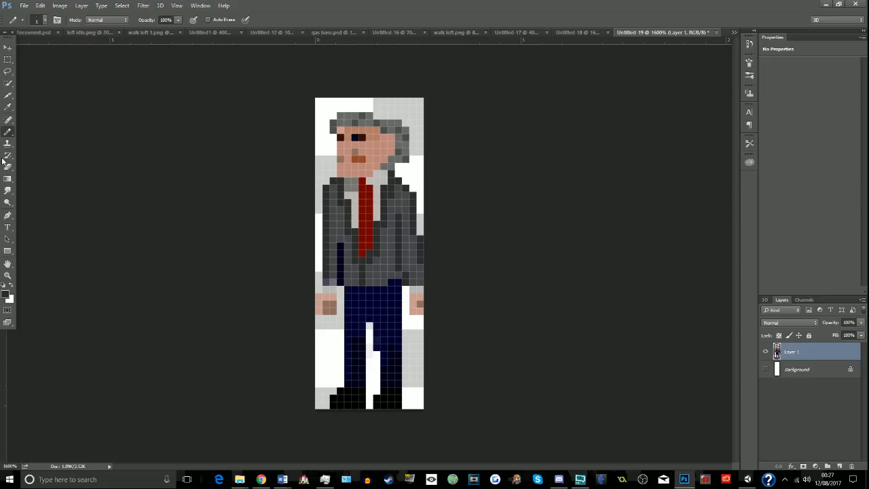
- Change the foreground colour to a neutral light grey, hex bcbcbc
click(5, 293)
drag(489, 254, 502, 197)
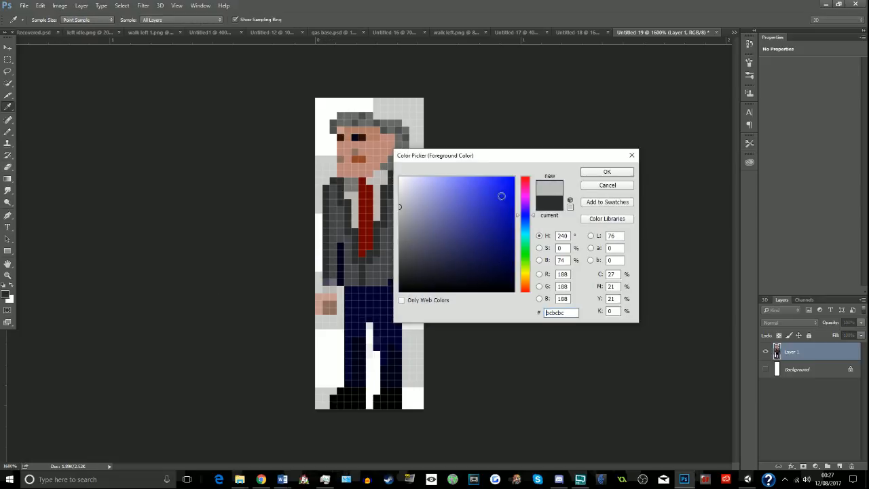
click(604, 172)
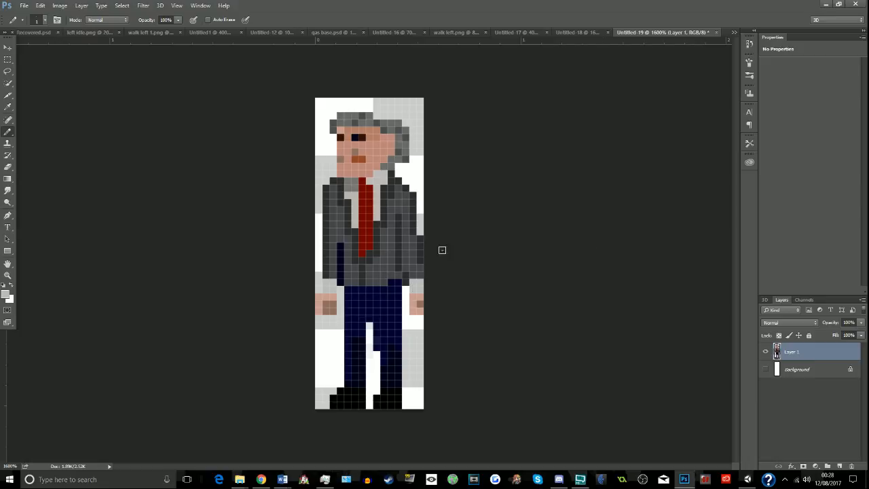
- Sample the jacket's darker grey at the collar and repaint the remaining navy strip along the left-hand sleeve's inner edge
click(8, 107)
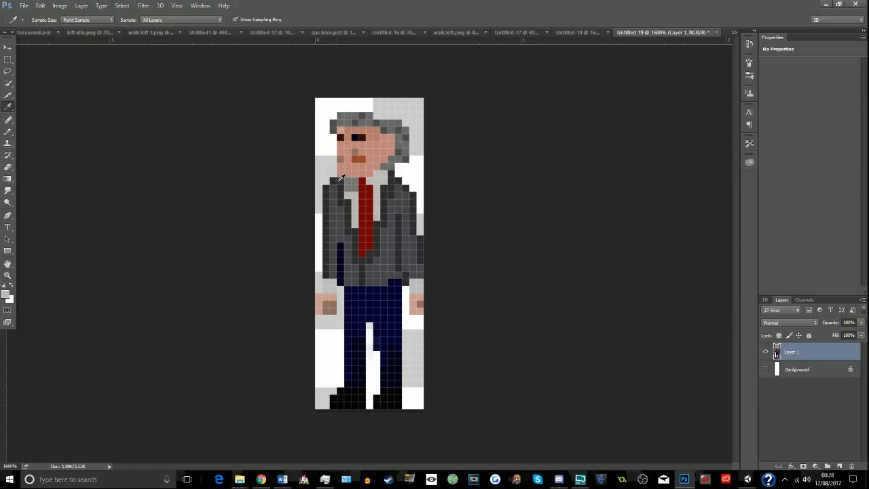
click(341, 178)
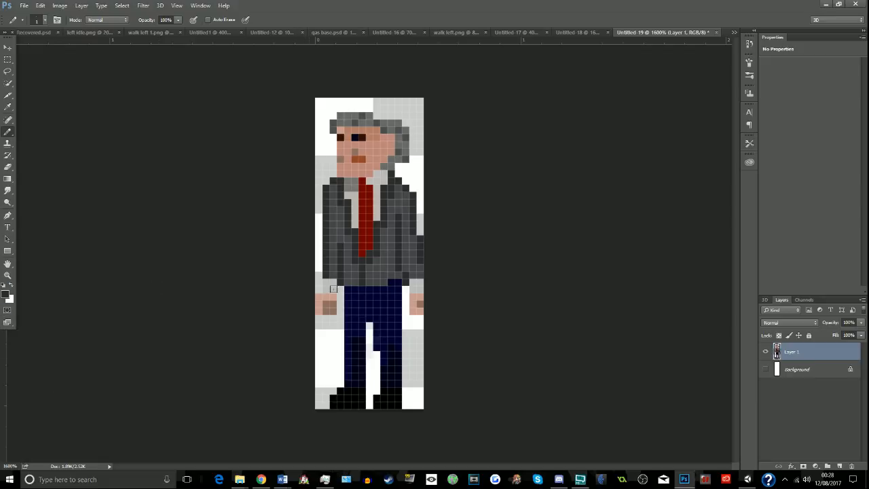
- Set the foreground colour to grey 414141 and repaint the navy upper trousers and the front edge of both lower legs
click(4, 294)
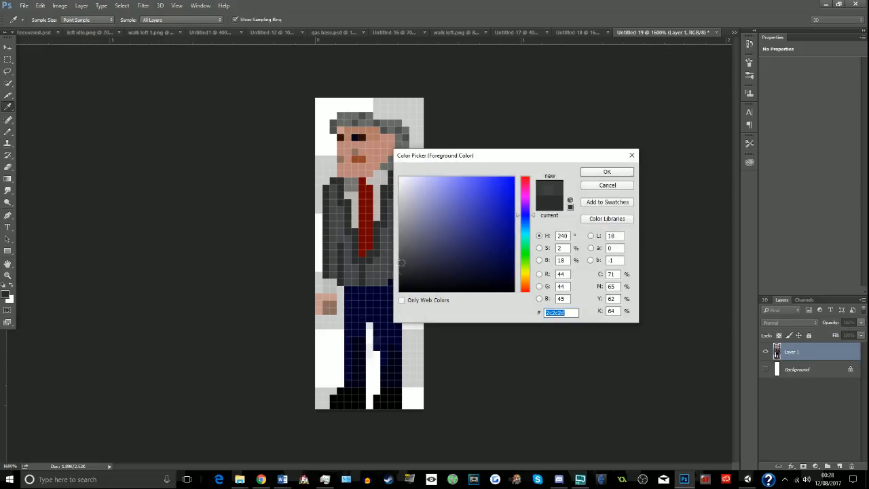
click(606, 173)
mouse_move(347, 289)
mouse_down()
mouse_move(394, 286)
mouse_move(396, 333)
mouse_move(398, 312)
mouse_move(396, 343)
mouse_move(375, 334)
mouse_move(377, 316)
mouse_move(355, 318)
mouse_move(361, 331)
mouse_move(353, 331)
mouse_move(348, 299)
mouse_move(350, 313)
mouse_move(375, 299)
mouse_move(389, 309)
mouse_move(364, 327)
mouse_move(347, 379)
mouse_up()
drag(380, 348, 382, 368)
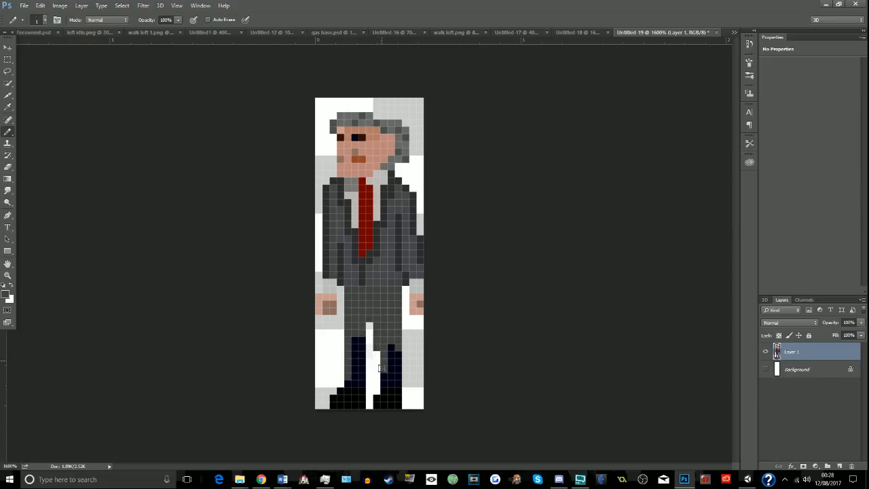
- Choose a darker grey and repaint the shaded navy areas of both lower trouser legs and the waistline below the jacket
click(4, 294)
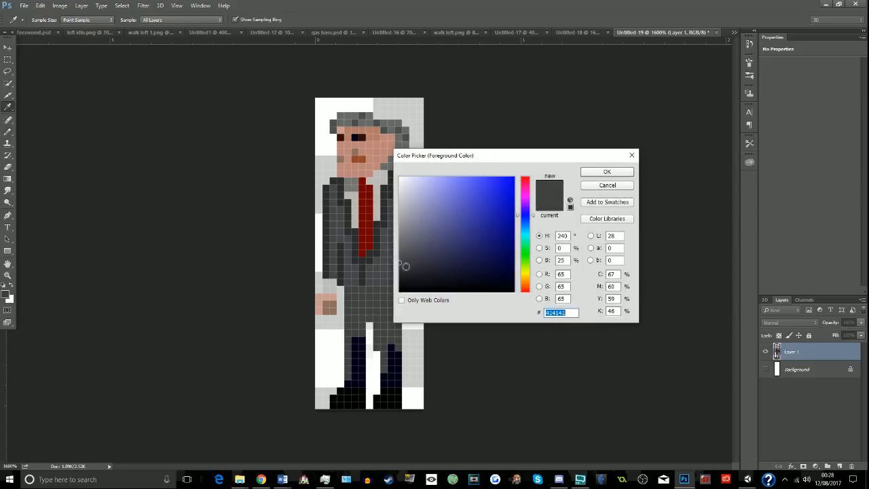
click(400, 274)
click(598, 175)
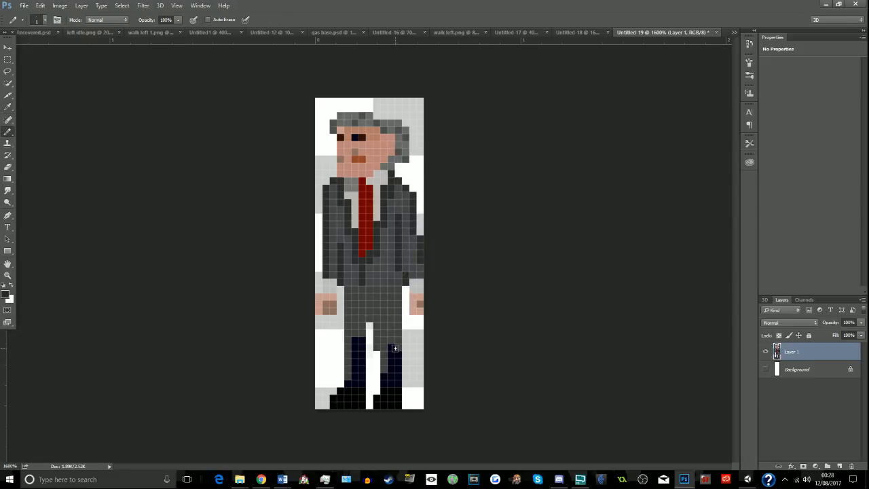
mouse_move(391, 358)
mouse_down()
mouse_move(396, 381)
mouse_move(387, 376)
mouse_up()
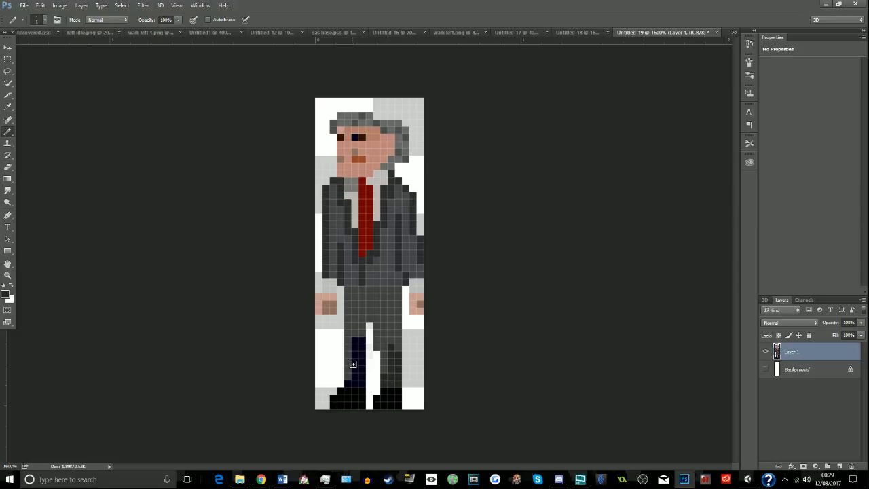
drag(362, 343, 350, 379)
drag(358, 343, 360, 381)
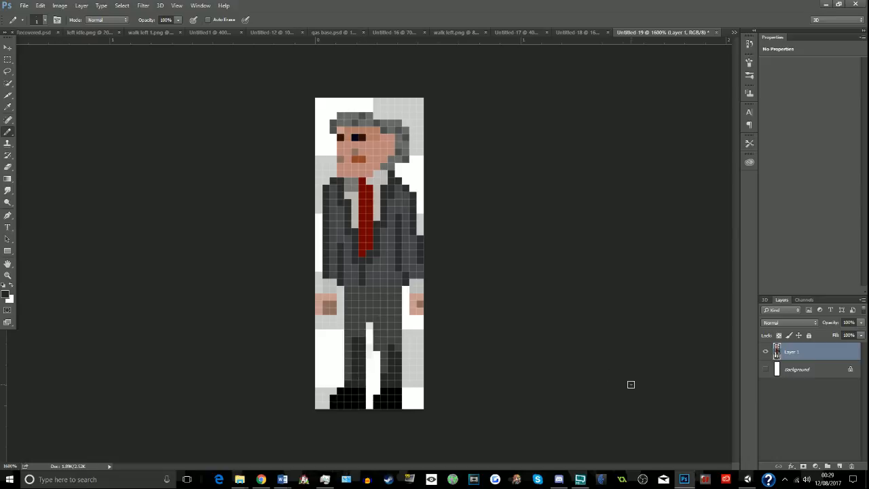
drag(351, 288, 400, 284)
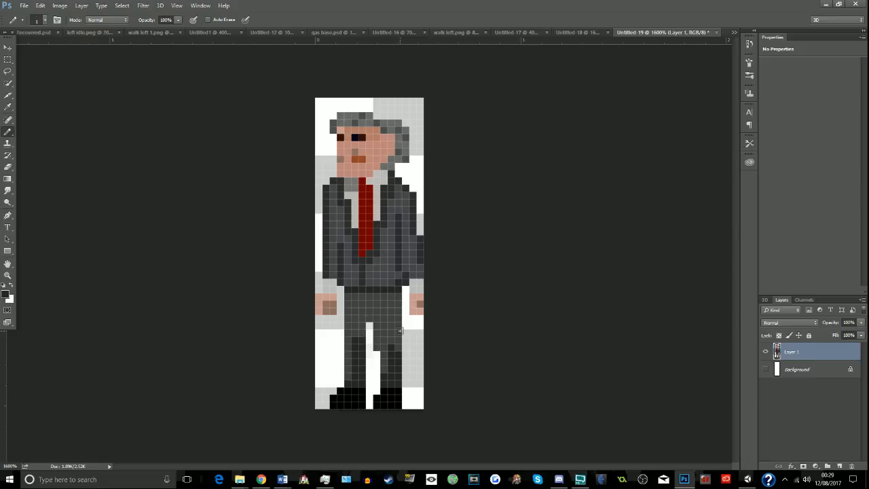
- Set the foreground colour to blue 0000b2 and repaint the whole red tie with it
click(4, 294)
text(0000b2)
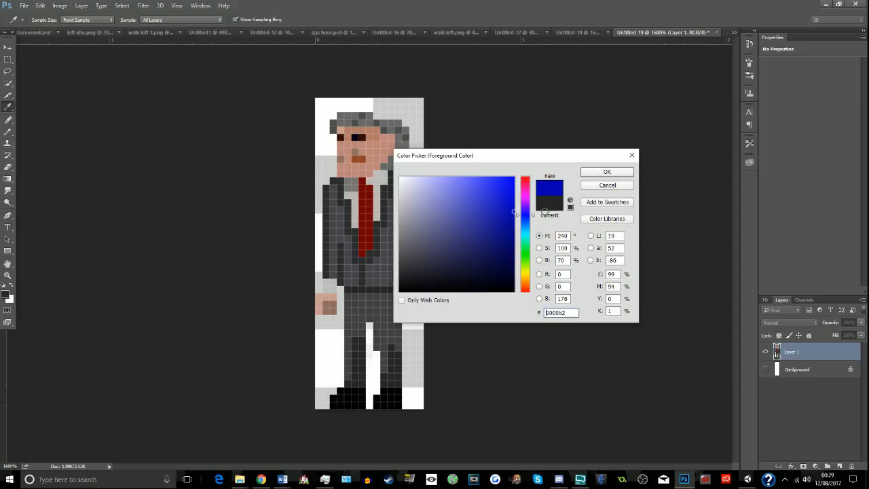
key(Return)
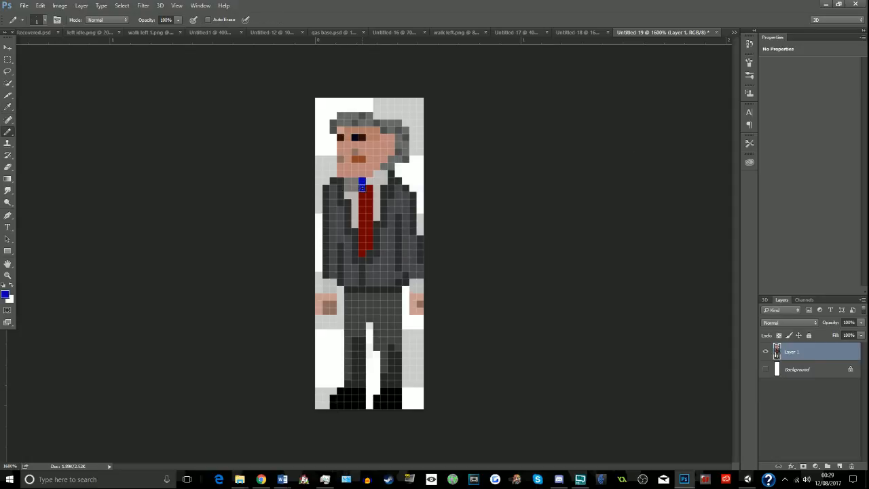
mouse_move(363, 189)
mouse_down()
mouse_move(363, 248)
mouse_move(363, 196)
mouse_up()
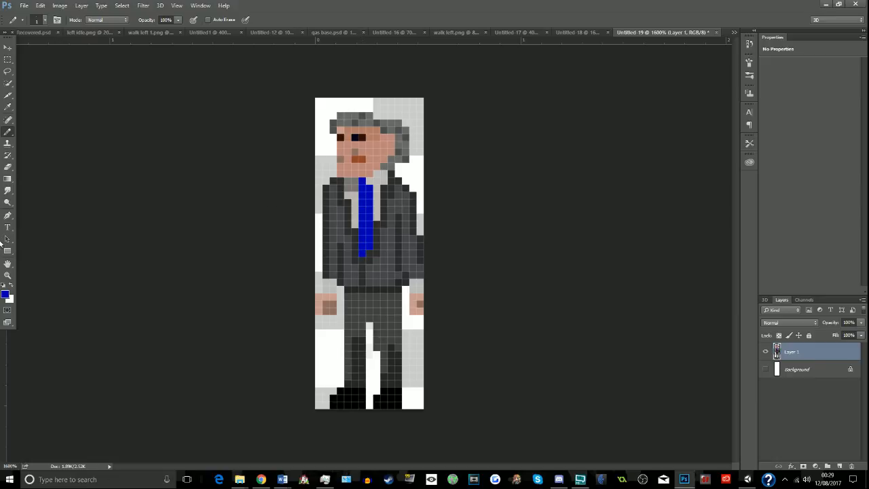
- Set the foreground colour to dark blue 000077 and repaint the whole tie with it
click(5, 289)
text(000077)
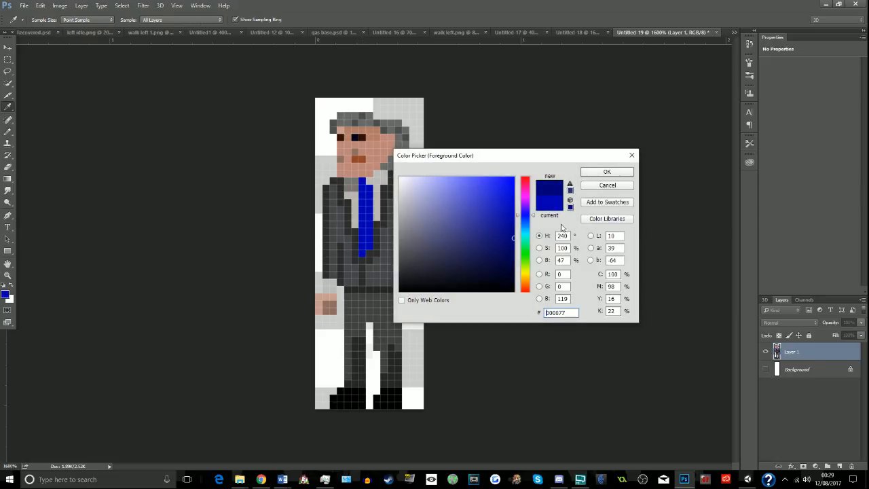
click(607, 174)
drag(365, 181, 363, 254)
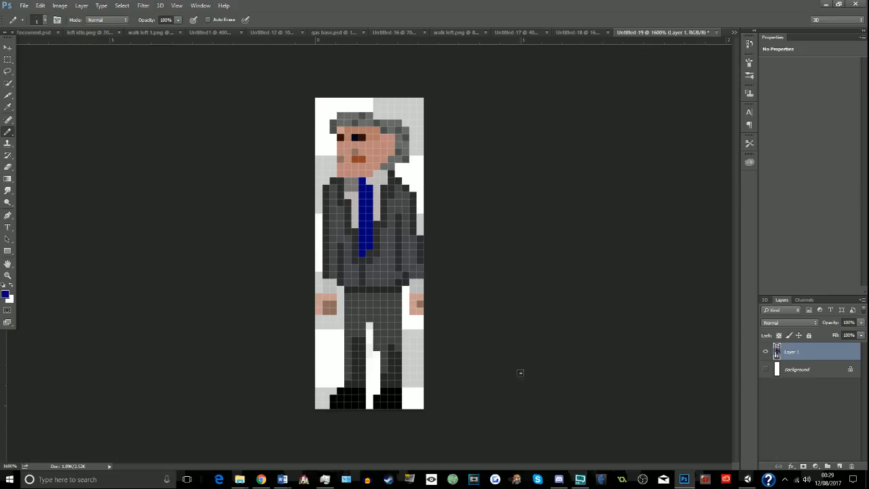
- Try enlarging the image to 300 pixels wide and undo the resize
mouse_move(684, 480)
key(ctrl+alt+i)
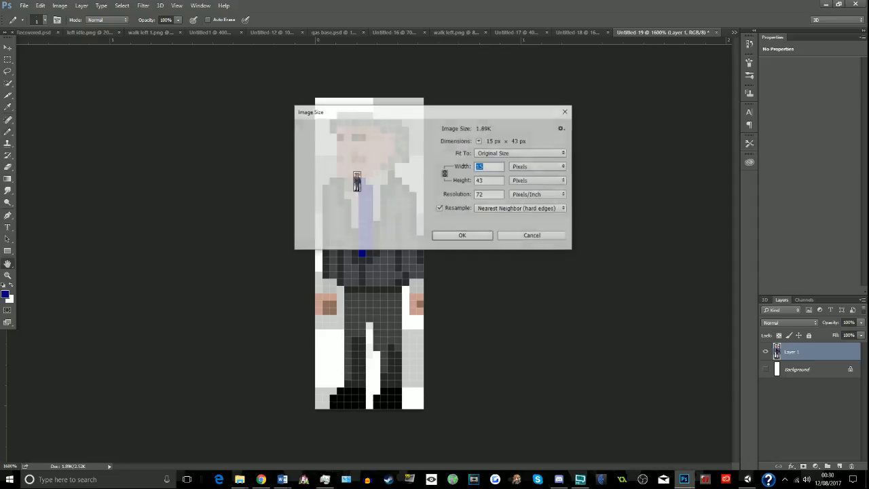
text(300)
key(Return)
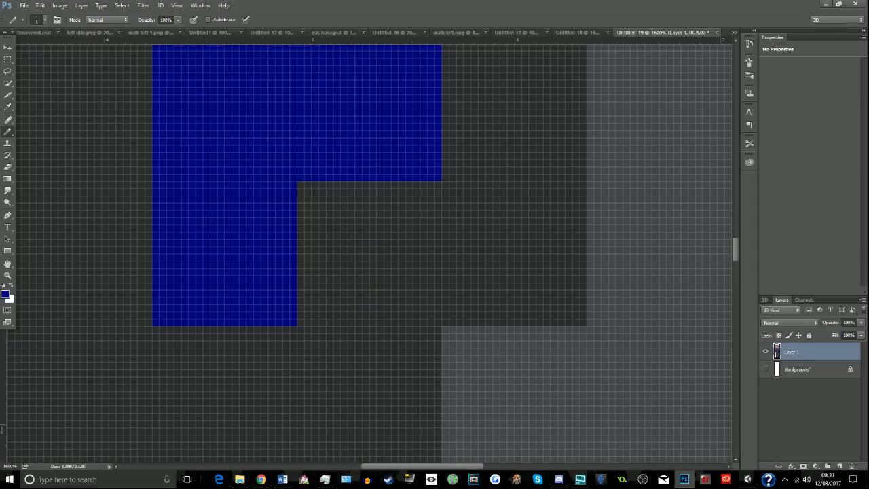
key(ctrl+z)
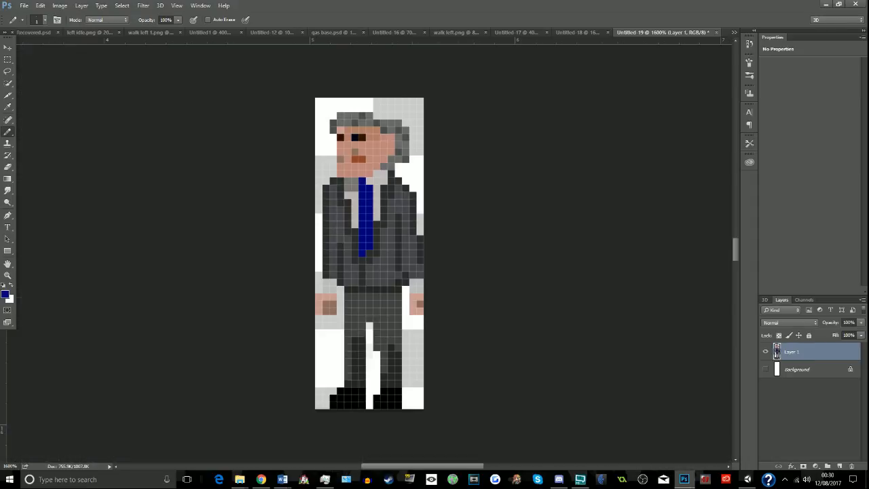
- Resize the image to 160 pixels wide with Nearest Neighbor resampling
key(ctrl+alt+i)
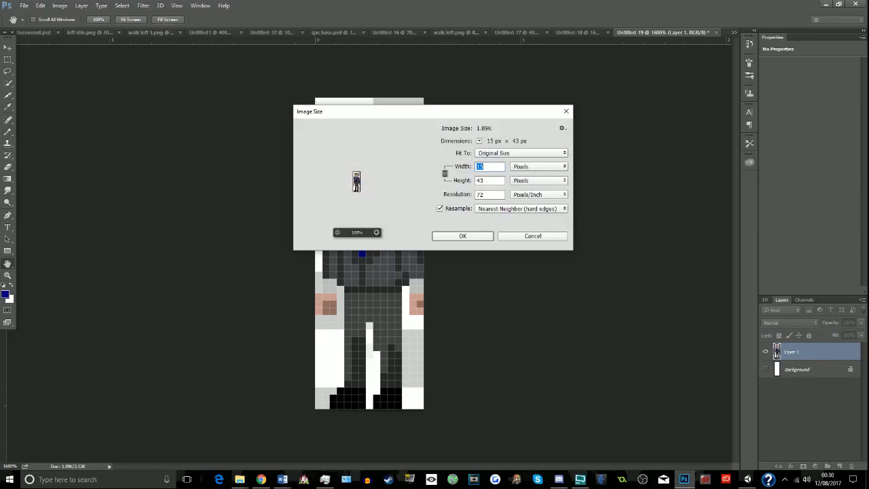
text(160)
key(Return)
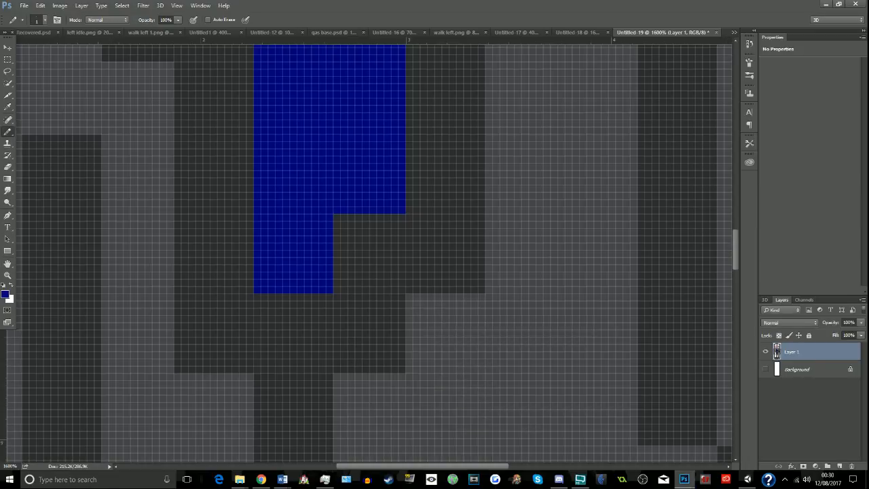
- Save the enlarged sprite as a PNG named "prime minister facing left" in the Facing left folder, with the default PNG options
key(ctrl+s)
text(prime minister facing left)
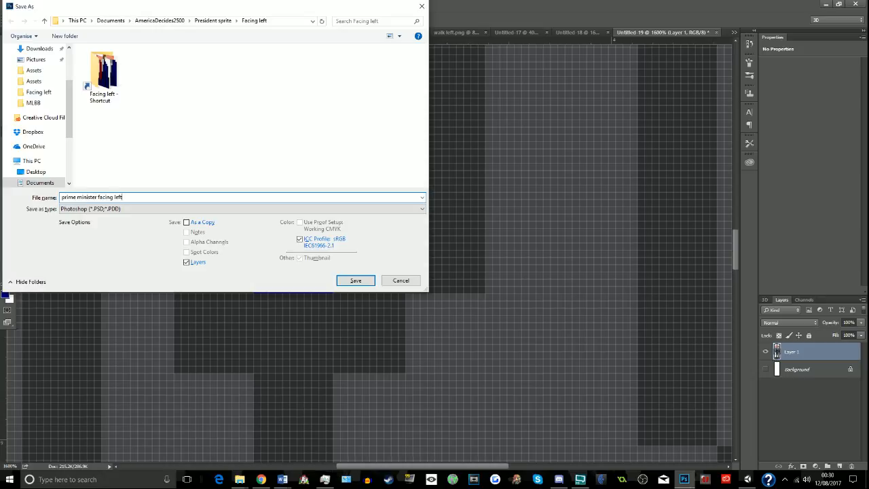
click(276, 208)
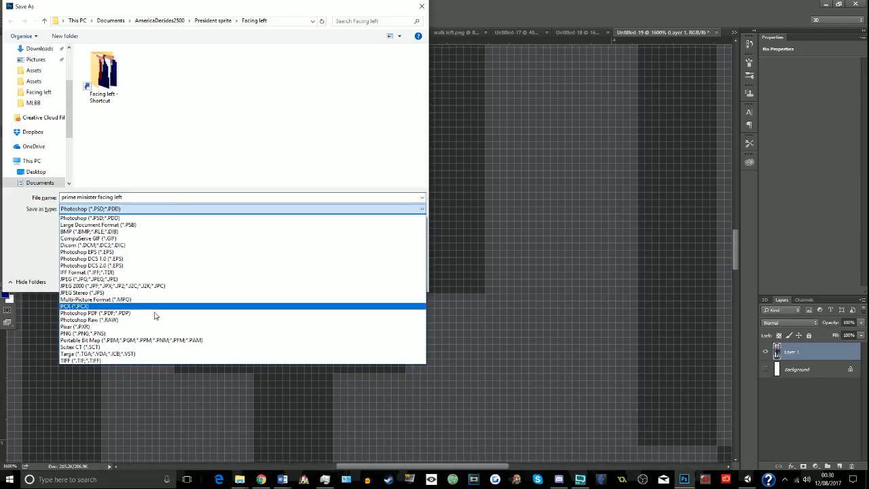
click(132, 333)
click(344, 281)
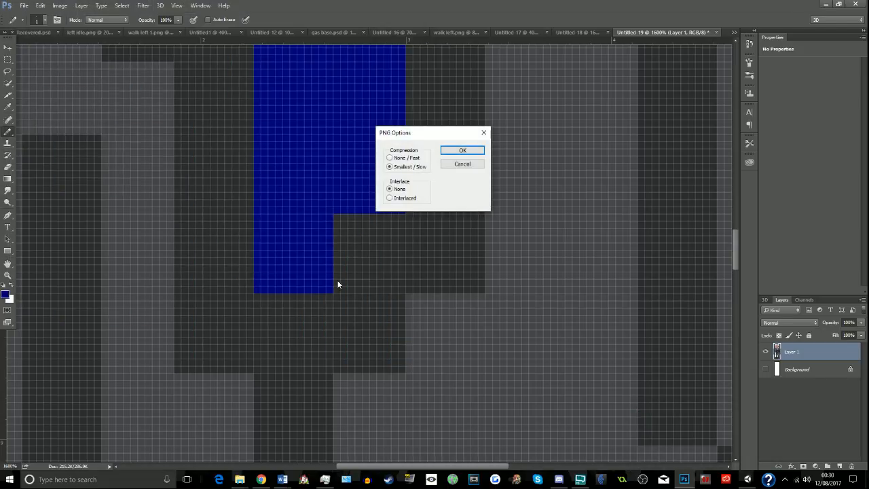
click(474, 150)
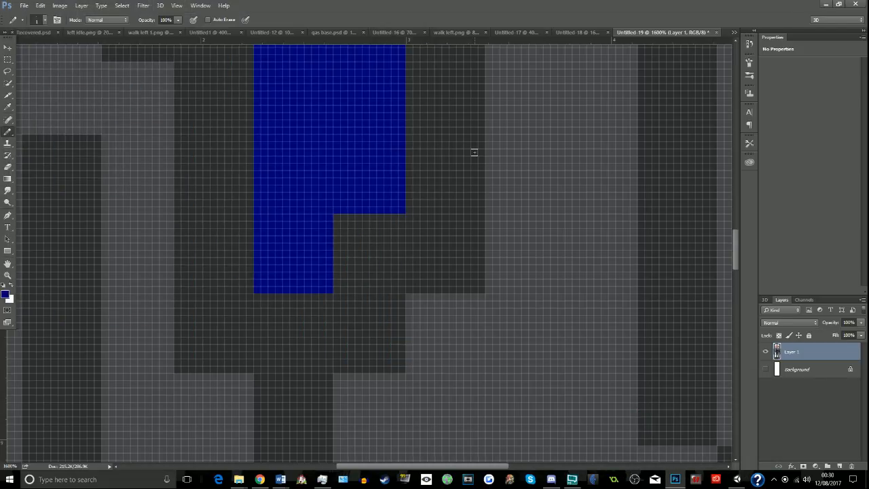
- Undo the resize and erase the leftover white pixels between the sprite's legs
key(ctrl+z)
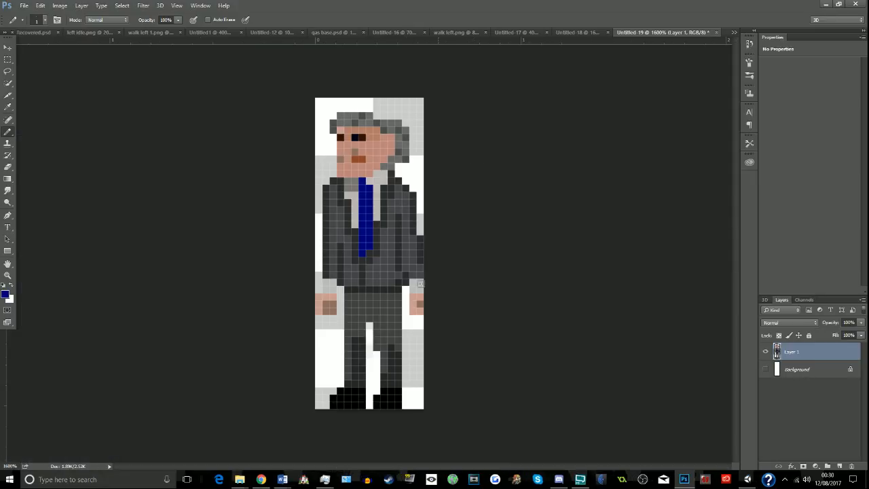
click(7, 166)
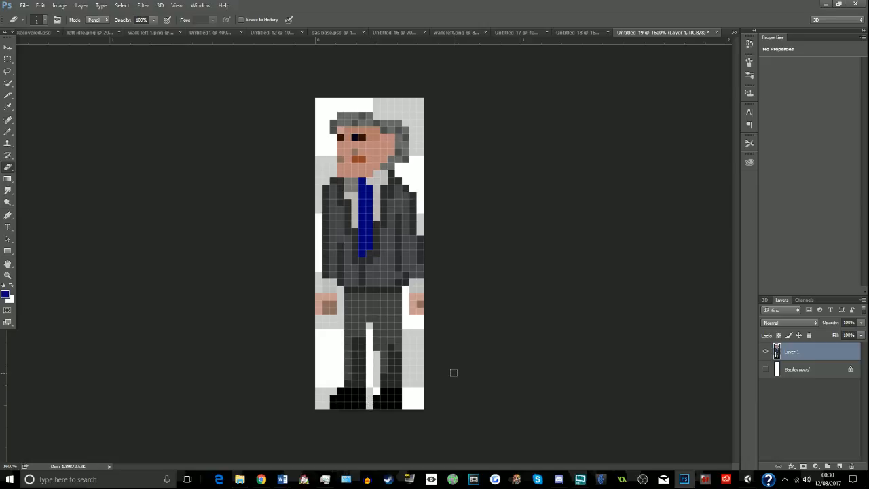
- Resize the cleaned-up sprite to 160 pixels wide with Nearest Neighbor resampling
key(ctrl+alt+i)
text(160)
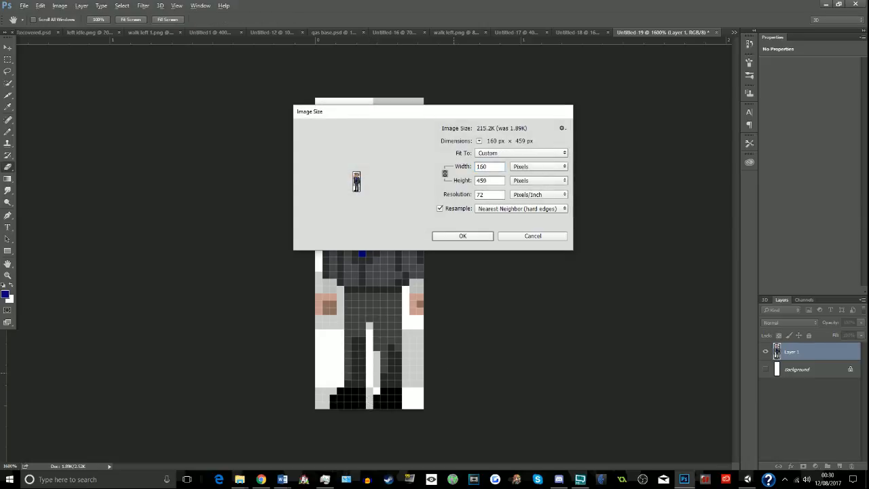
key(Return)
- Save the sprite as PNG "prime minister facing left", replacing the existing file, and undo the resize to return to the original pixel size
key(ctrl+shift+s)
text(prime minister facing left)
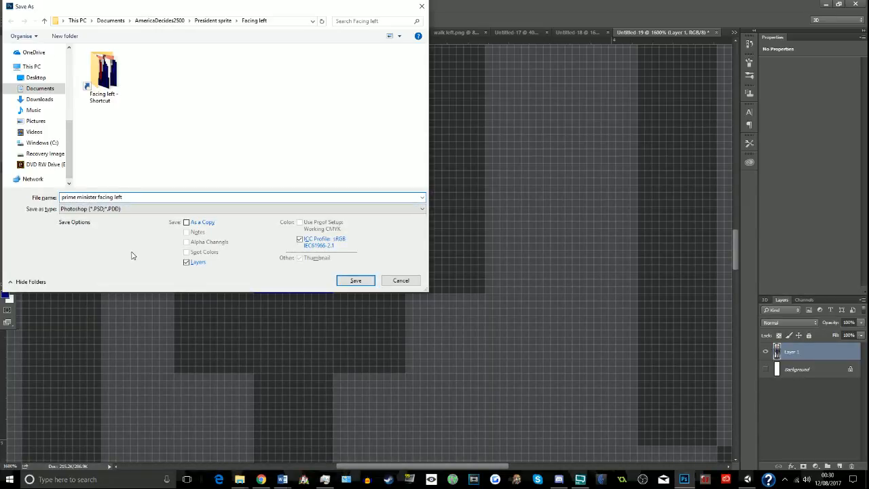
click(165, 209)
click(107, 334)
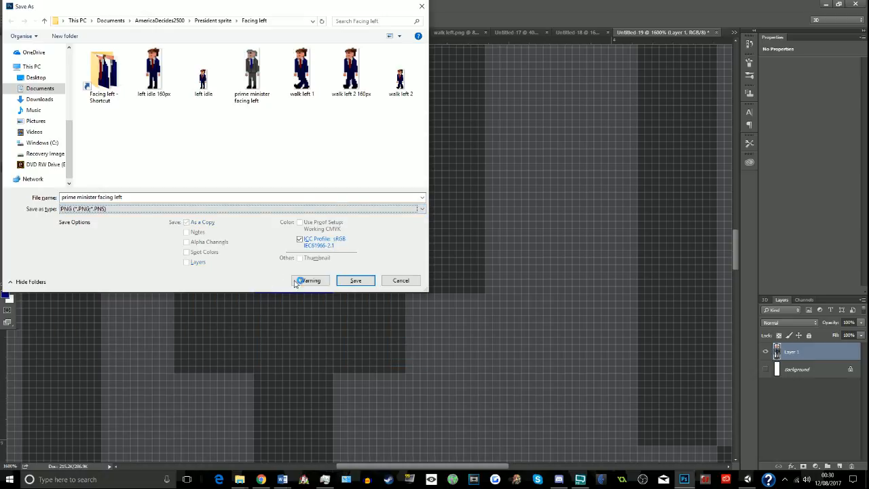
click(355, 280)
click(451, 239)
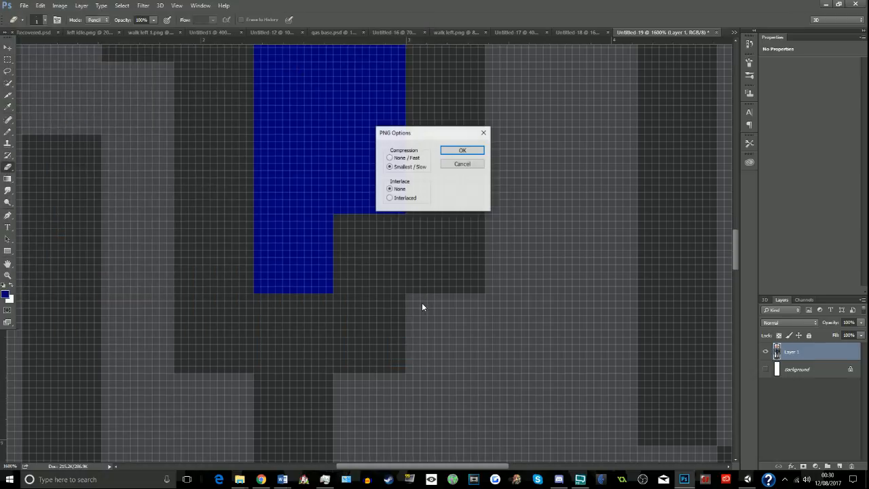
click(462, 149)
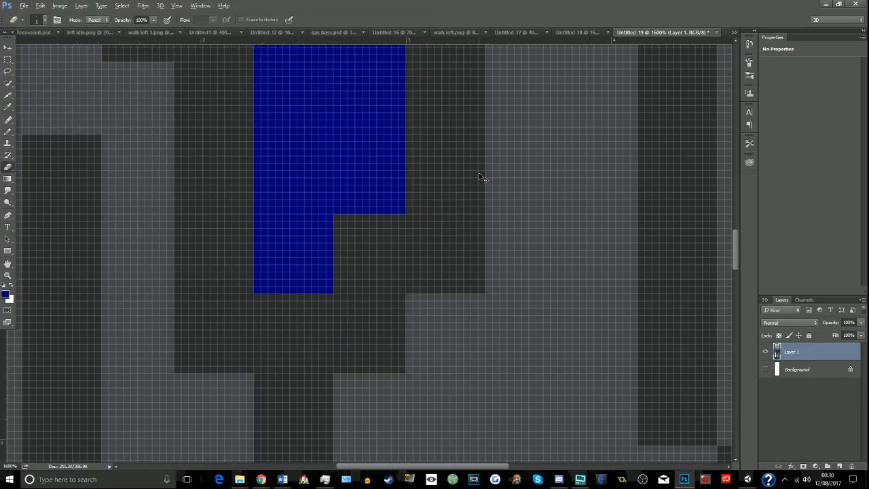
key(ctrl+z)
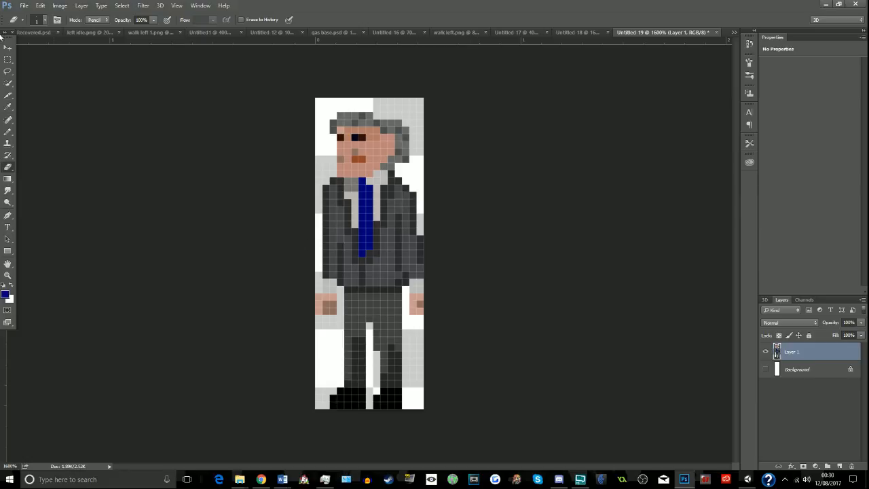
- Try deleting both lower legs and shoes with a rectangular selection, and undo the deletion
click(7, 60)
drag(327, 328, 417, 410)
key(Delete)
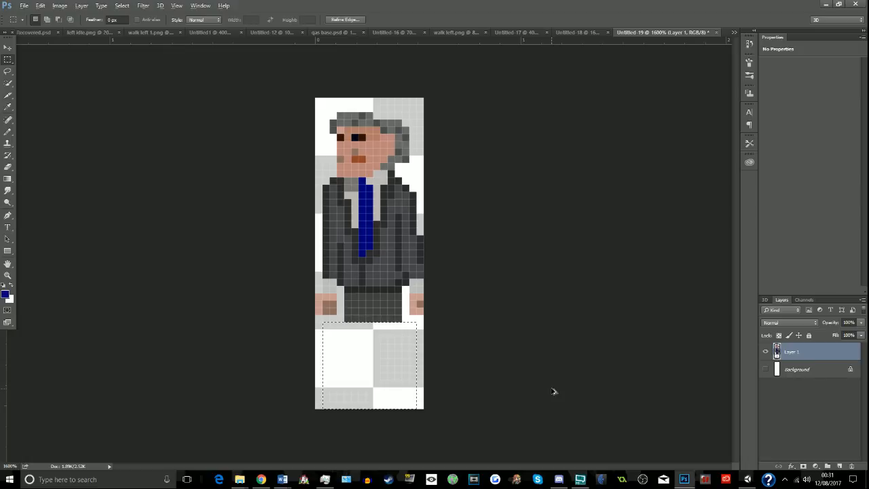
key(ctrl+z)
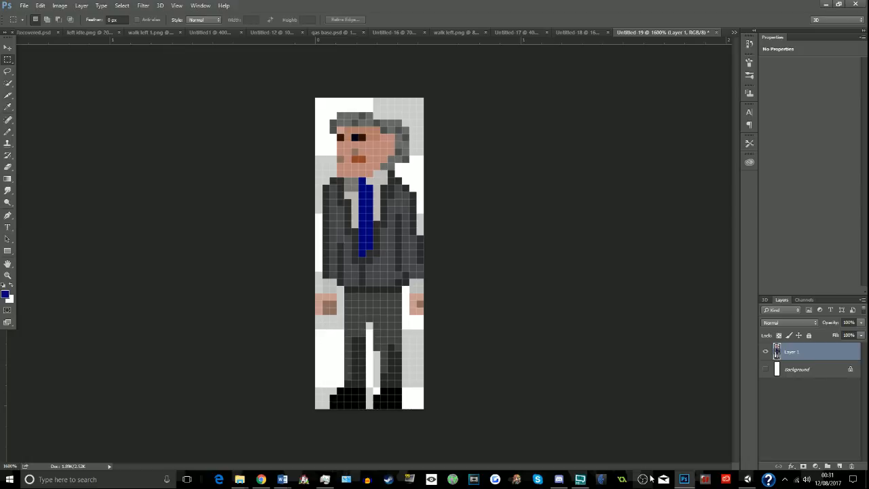
- Switch to Unity and browse the AmericaDecides2500 project folders, including "President sprite" and "placeholder bg"
click(747, 479)
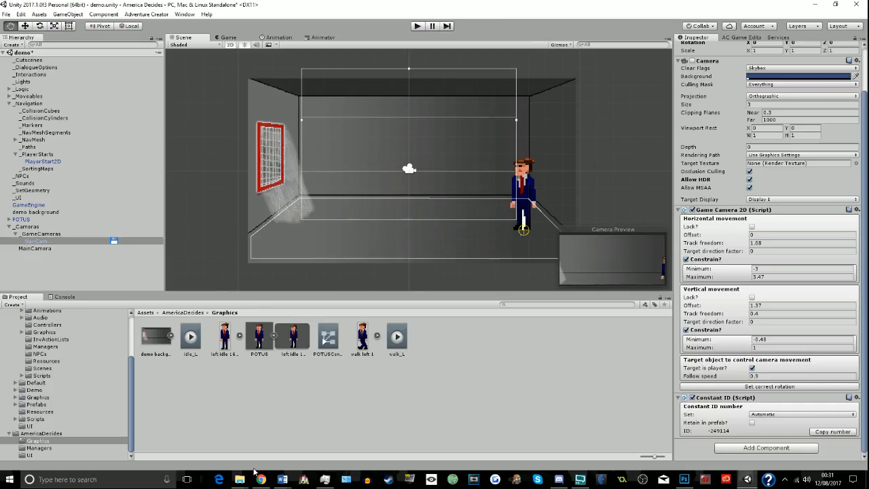
mouse_move(239, 479)
click(234, 453)
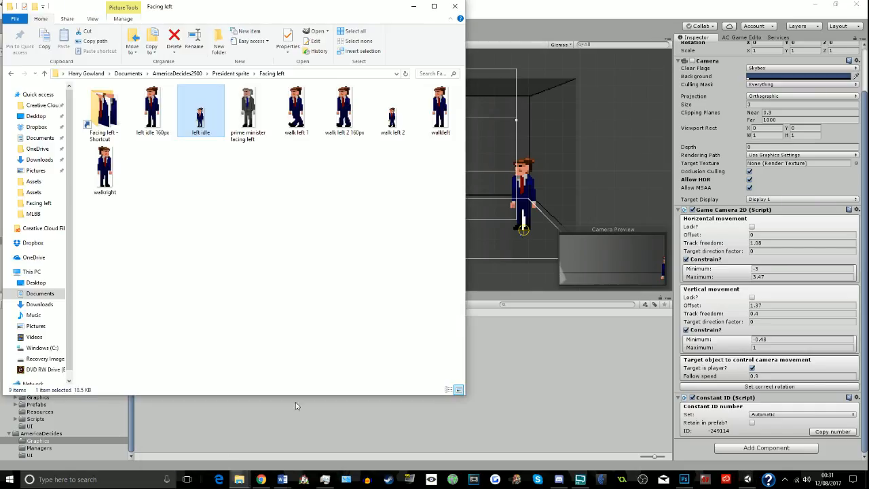
click(152, 108)
click(119, 127)
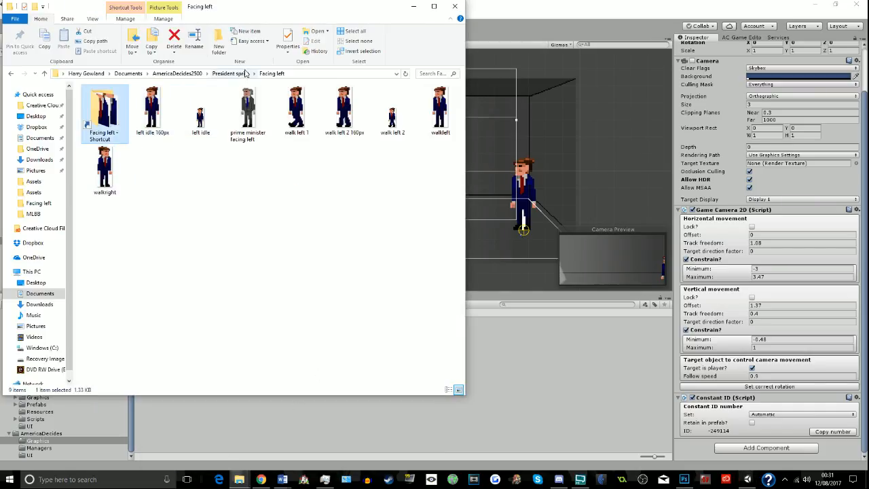
click(230, 73)
double_click(103, 117)
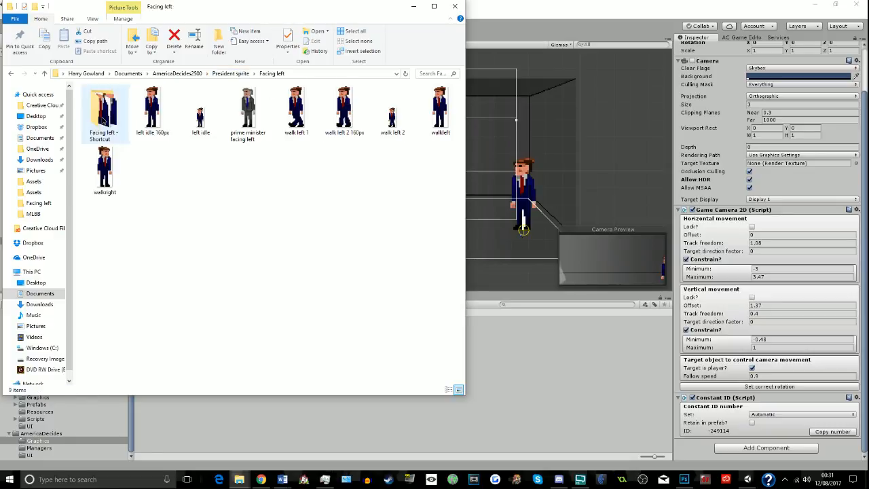
click(212, 74)
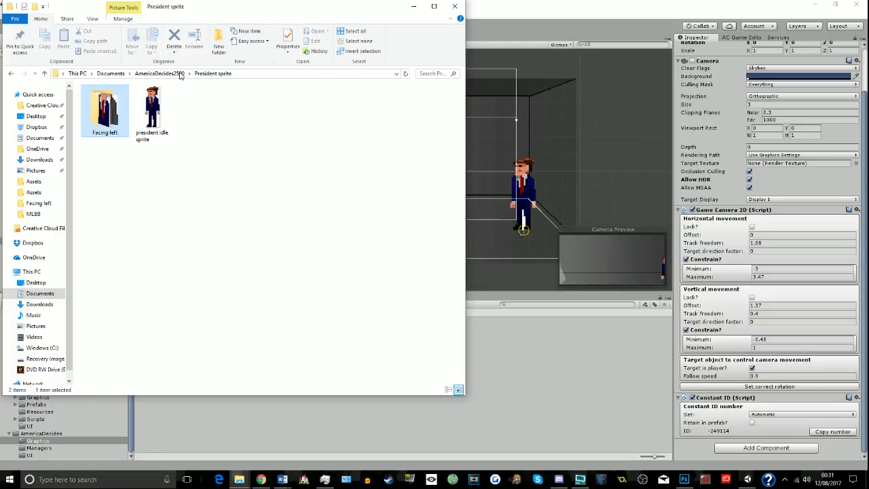
click(160, 73)
click(180, 103)
double_click(180, 103)
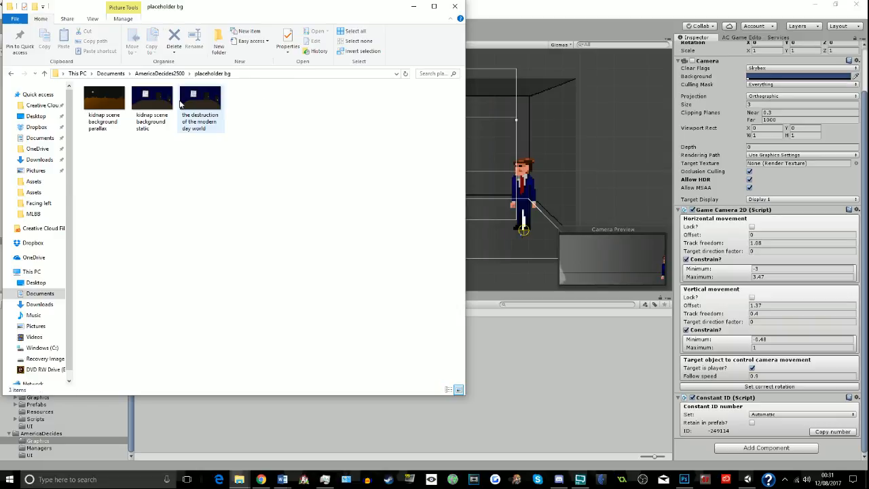
key(alt+Tab)
key(alt+Tab)
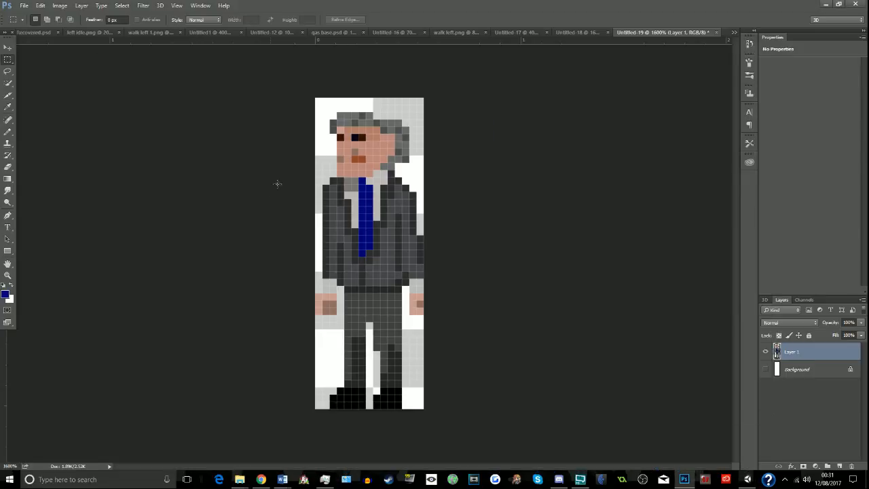
key(ctrl+a)
key(ctrl+d)
key(ctrl+s)
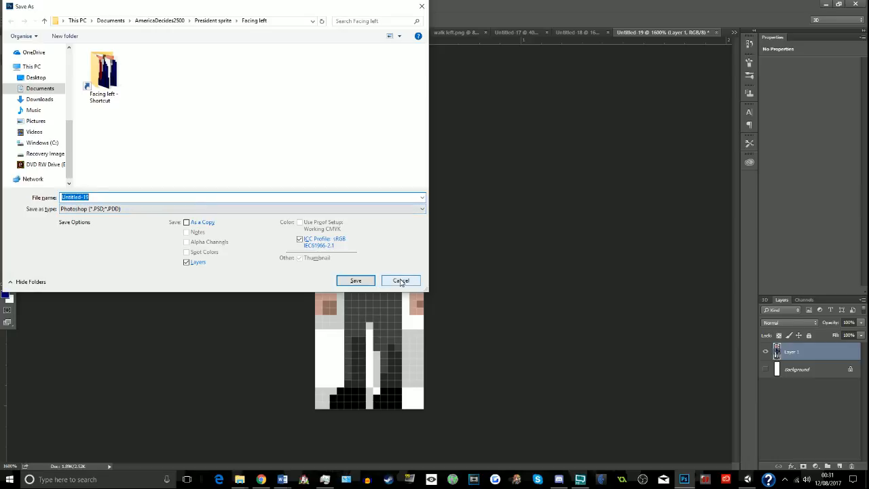
click(401, 280)
- Import "prime minister facing left" from the President sprite "Facing left" folder into Unity's AmericaDecides Graphics folder
key(alt+Tab)
key(Tab)
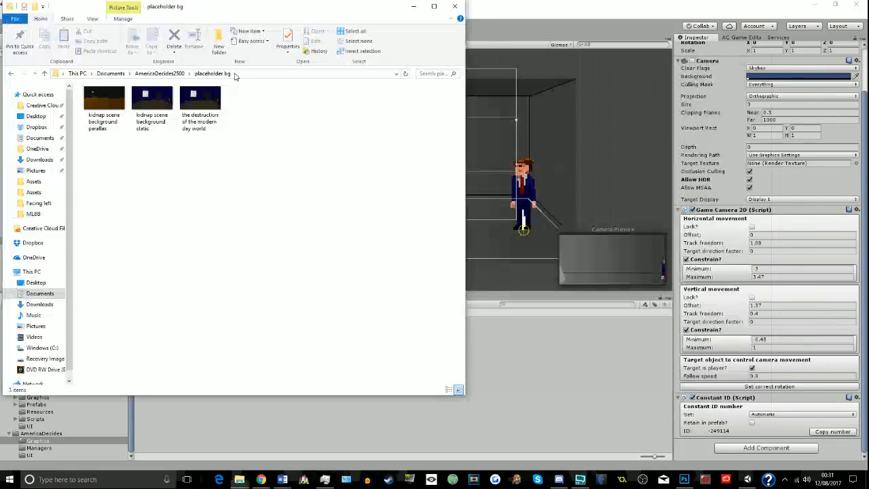
click(167, 74)
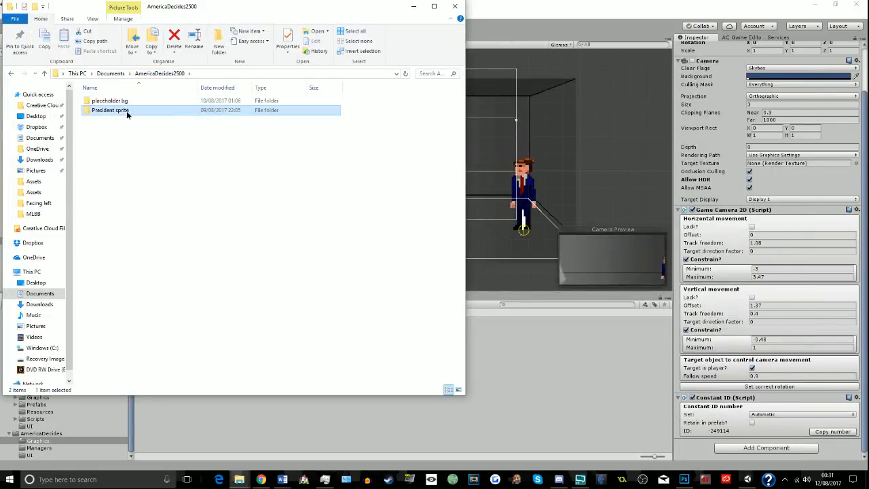
double_click(127, 111)
double_click(105, 112)
click(249, 104)
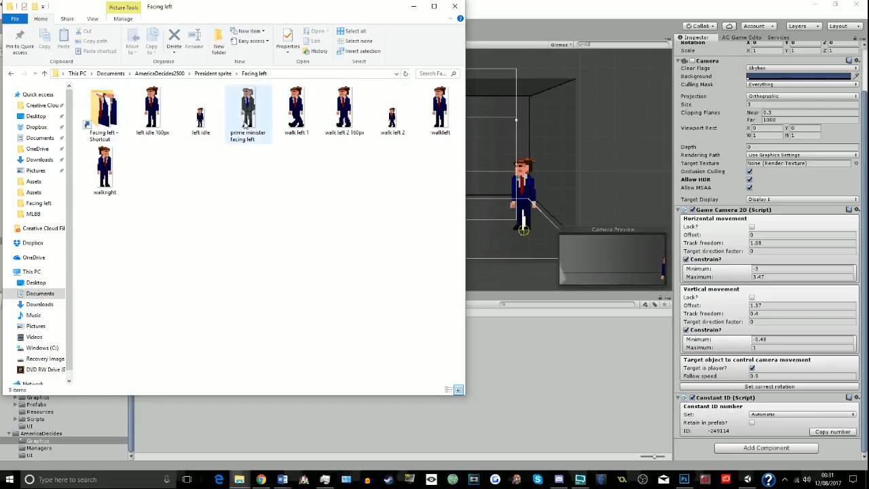
drag(248, 104, 518, 351)
click(491, 350)
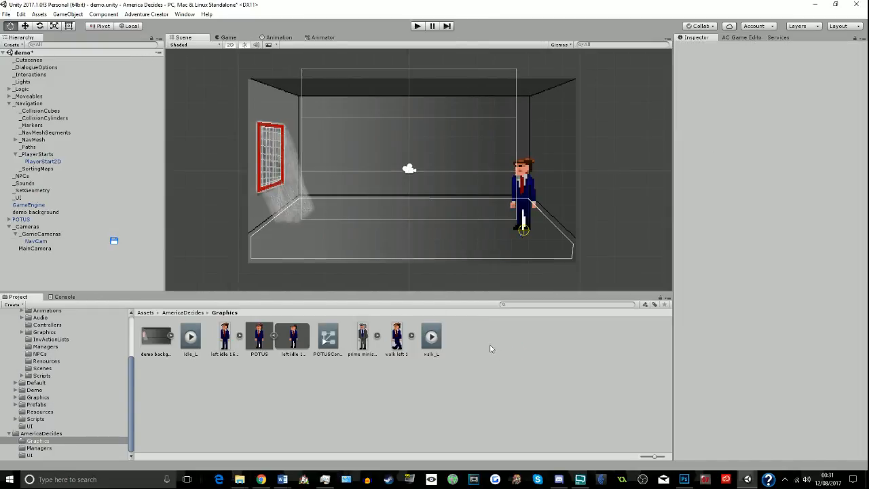
drag(366, 339, 605, 199)
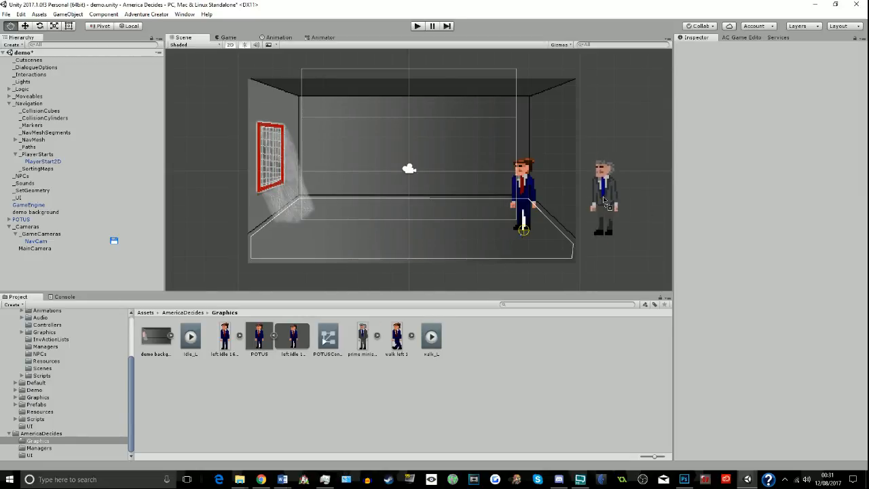
drag(604, 200, 356, 350)
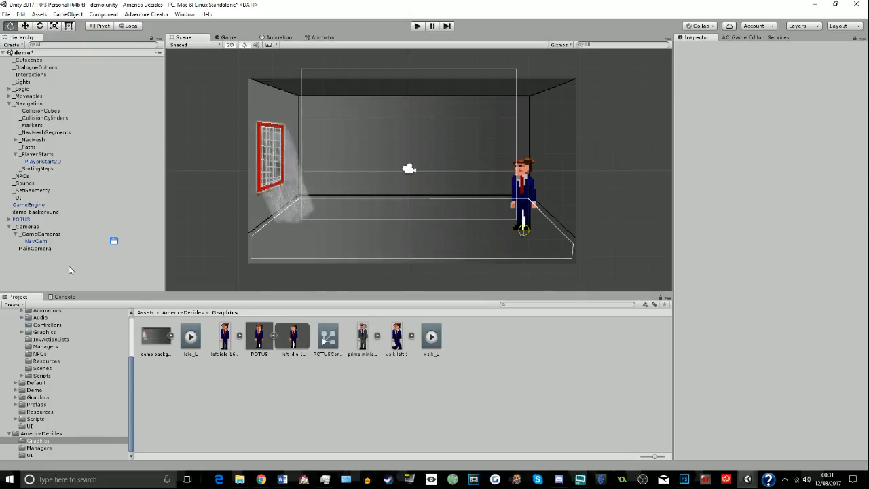
right_click(69, 270)
- Create an empty game object, add the NPC component, and make the "prime minister facing left" sprite its child
click(10, 40)
click(11, 44)
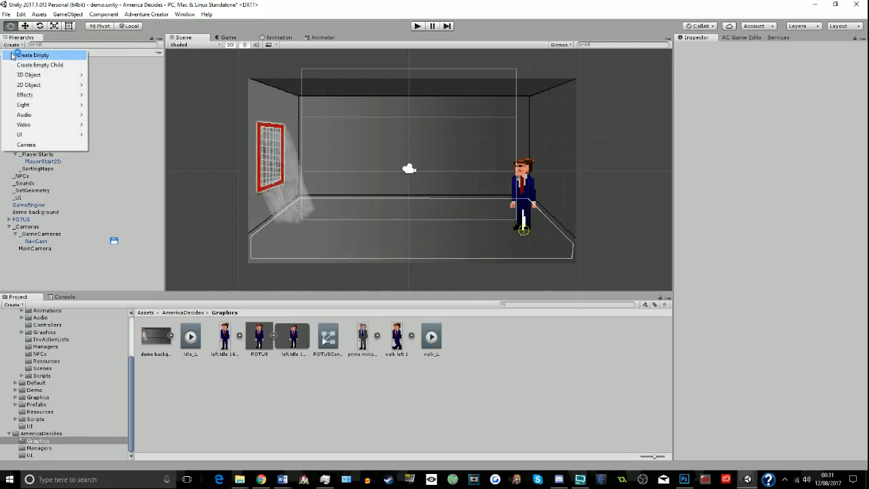
click(27, 56)
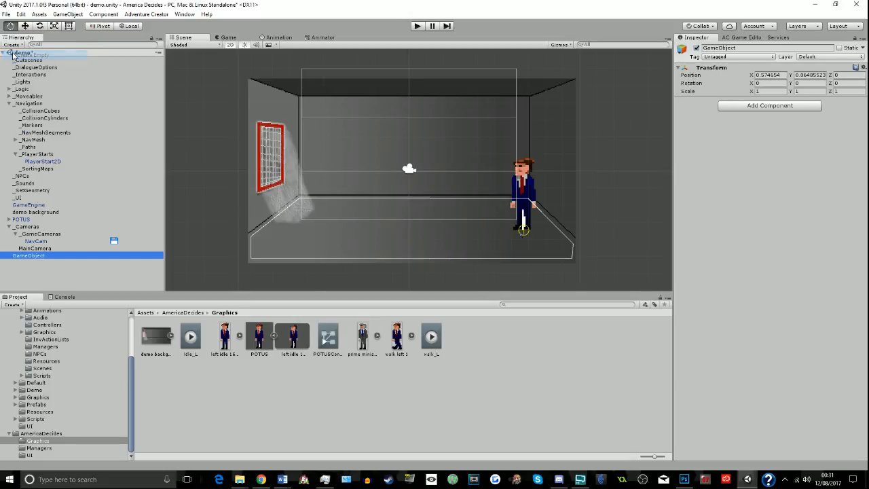
click(789, 107)
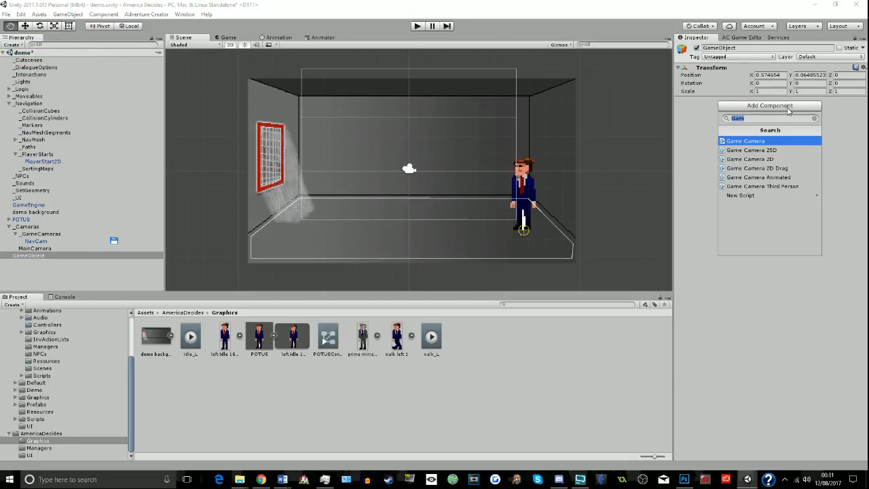
text(NPC)
key(Return)
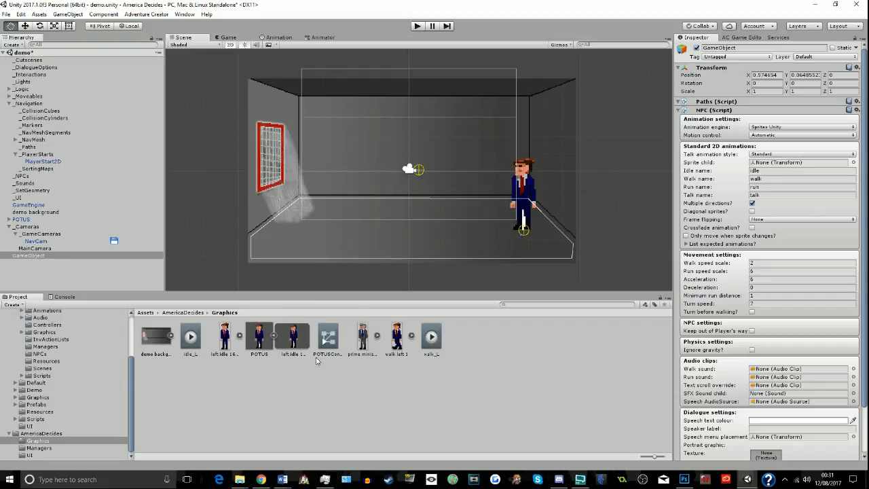
drag(356, 343, 27, 258)
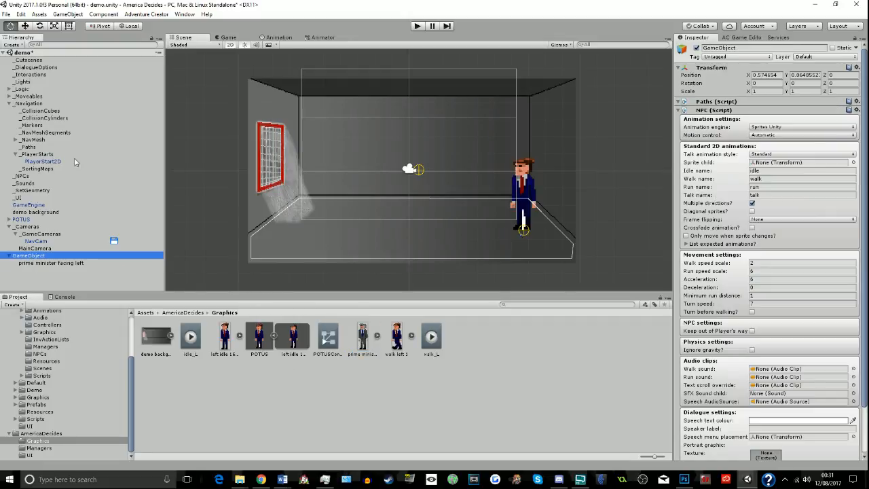
- Move the NPC game object onto the floor near the barred window and shift its sprite child upward
click(25, 25)
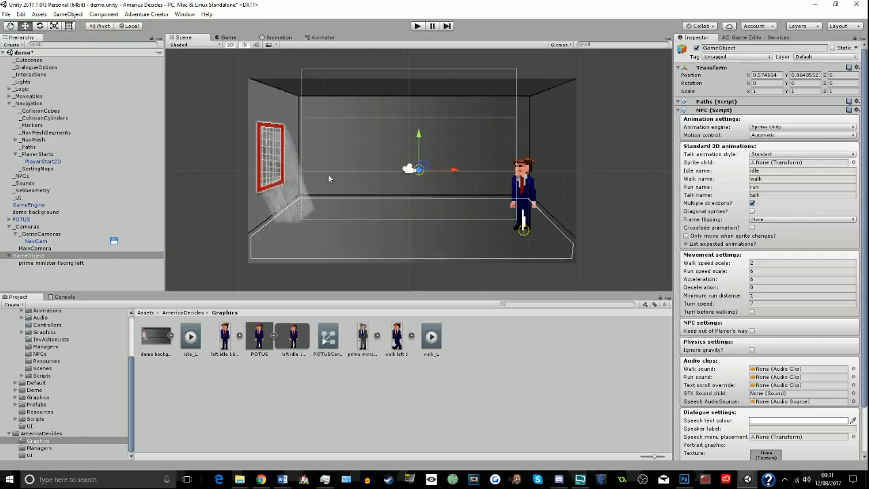
drag(457, 170, 354, 173)
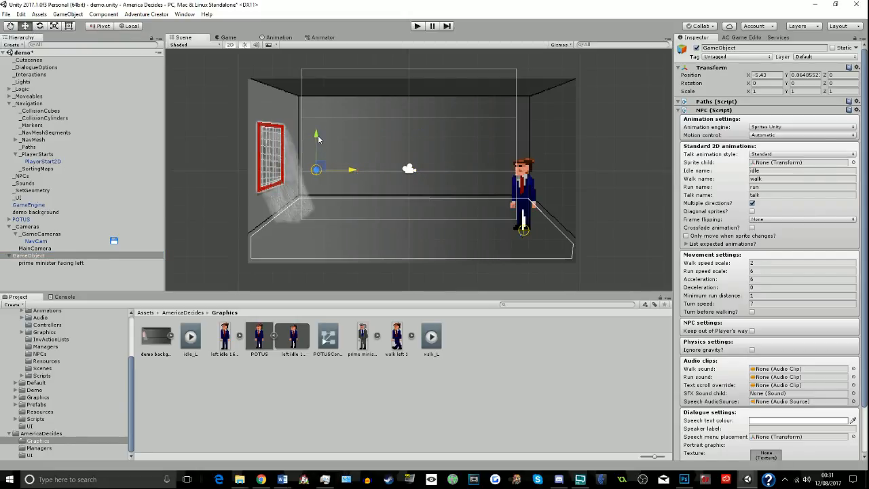
drag(318, 139, 318, 197)
drag(352, 228, 334, 228)
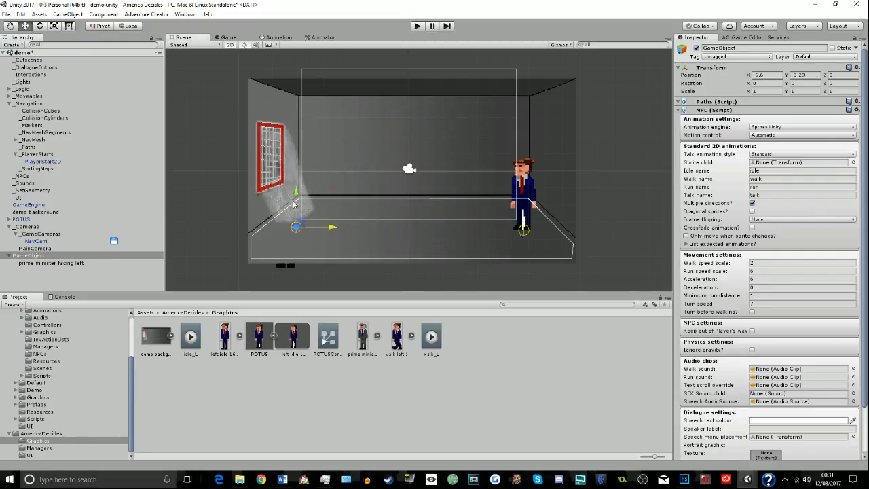
click(289, 273)
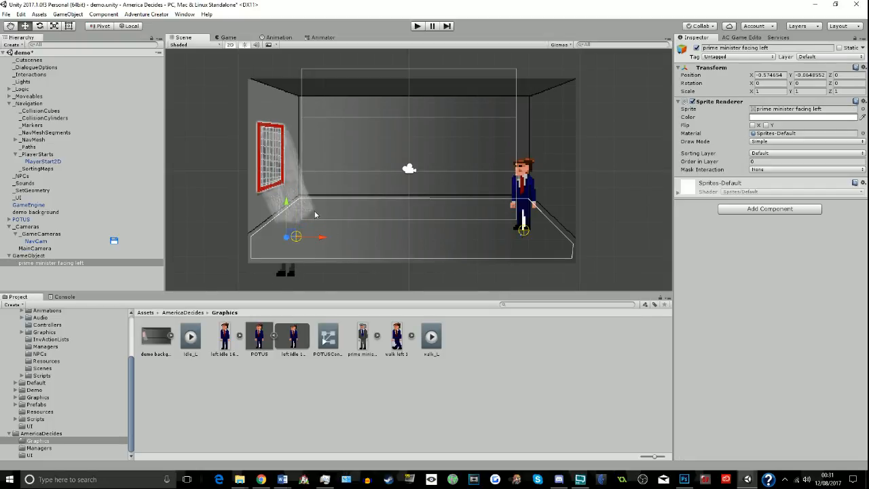
drag(291, 207, 291, 172)
drag(321, 202, 328, 202)
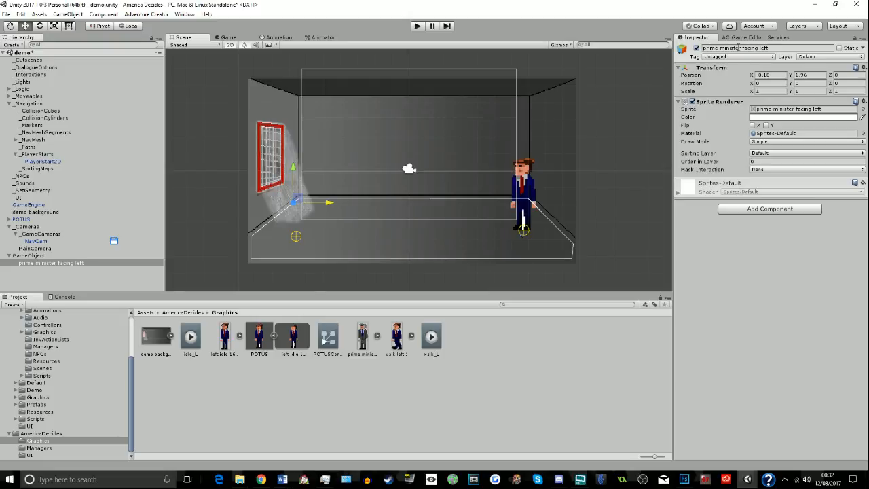
- Set the pivot of the "prime minister facing left" texture to Bottom and apply the import settings
click(373, 338)
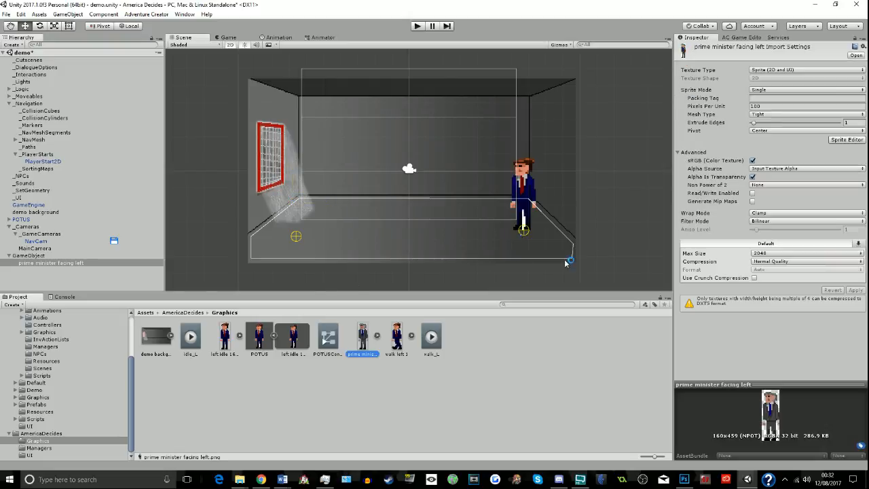
click(765, 131)
click(767, 210)
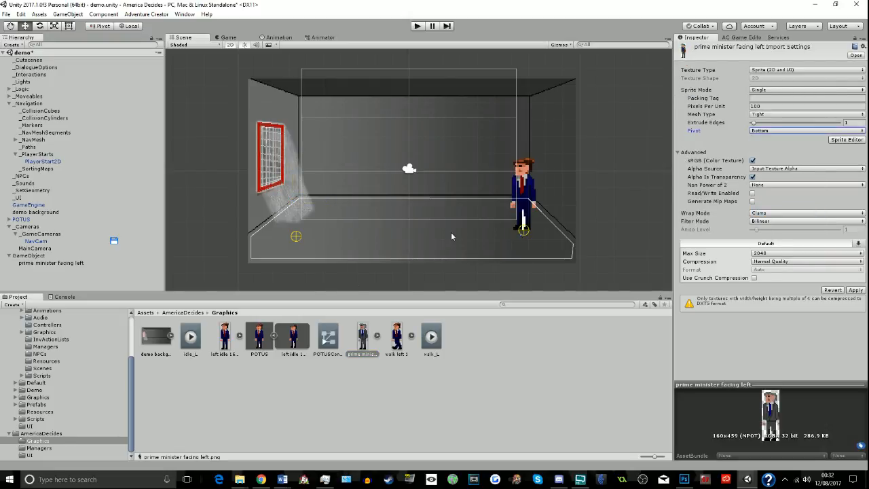
click(443, 382)
click(458, 257)
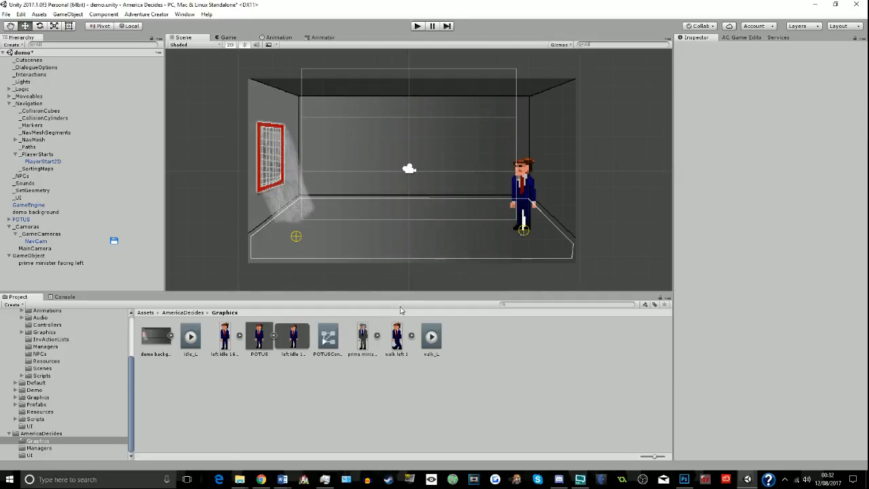
- Reset the position of the prime minister sprite child relative to its parent game object
click(299, 243)
click(65, 263)
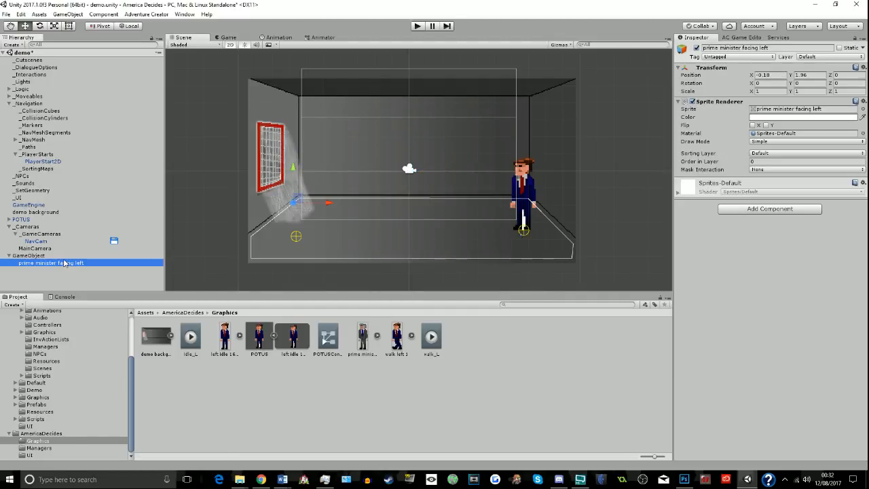
click(864, 68)
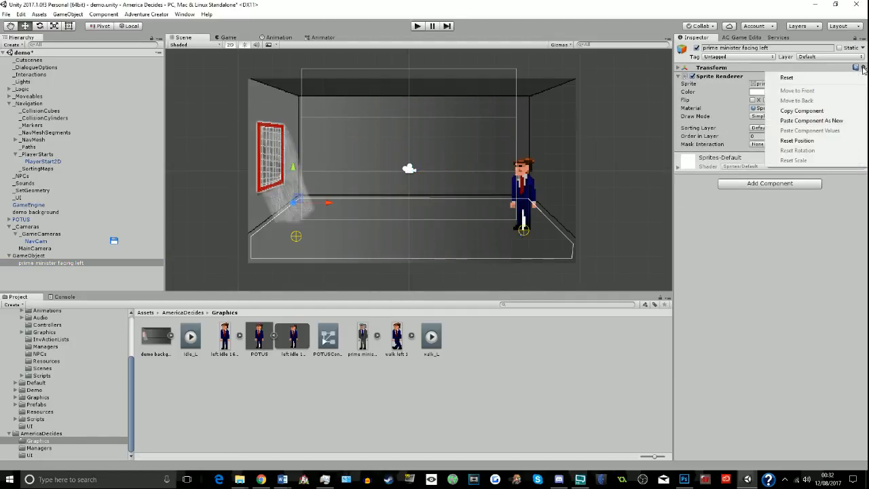
click(798, 141)
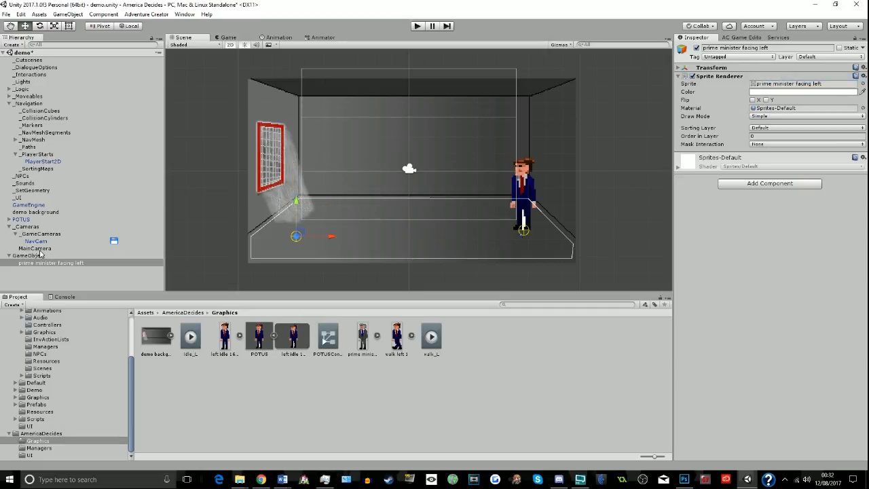
- Reset the parent game object's position and move it onto the floor beside the barred window
click(41, 256)
click(857, 68)
click(797, 140)
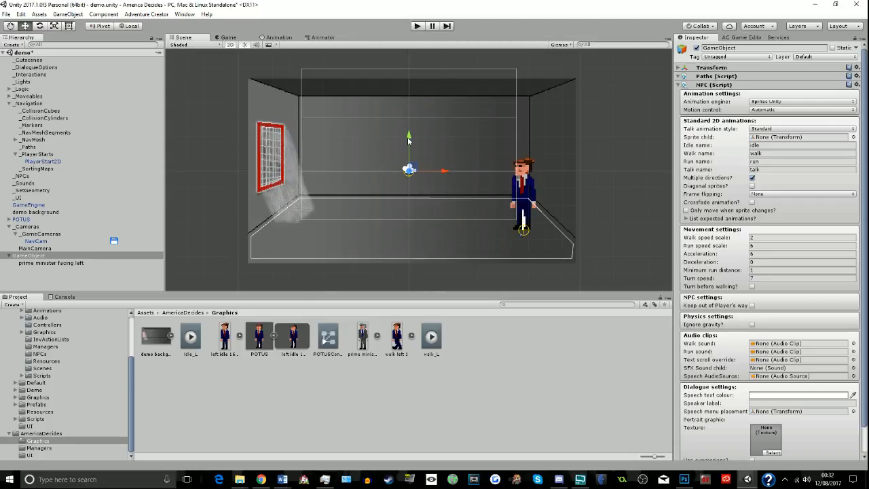
drag(409, 158, 408, 216)
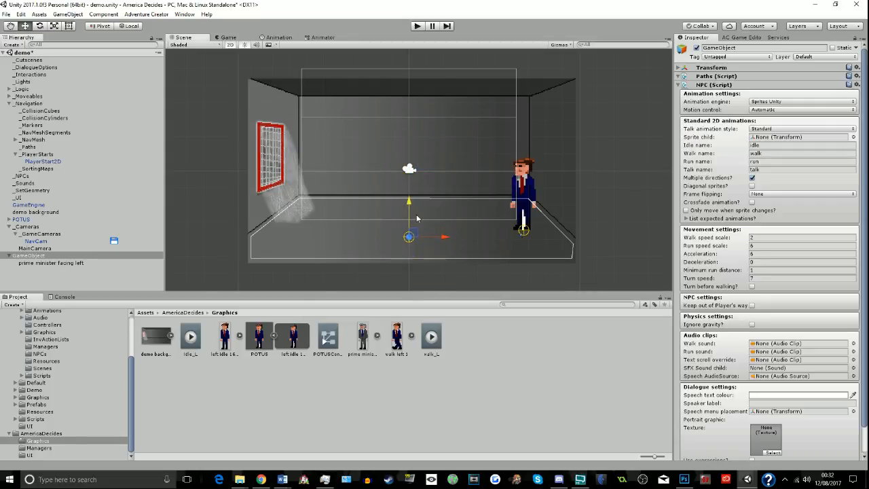
drag(447, 247, 350, 245)
- Set the prime minister sprite's Order in Layer to 2
click(22, 265)
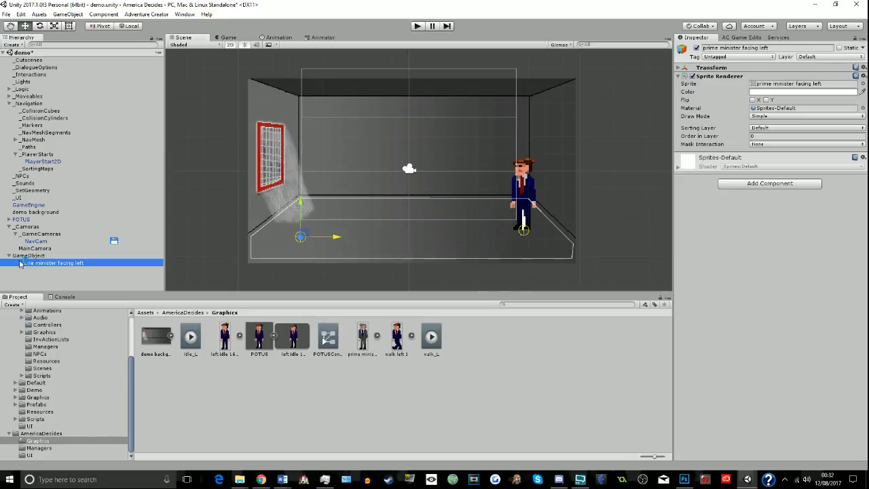
click(781, 137)
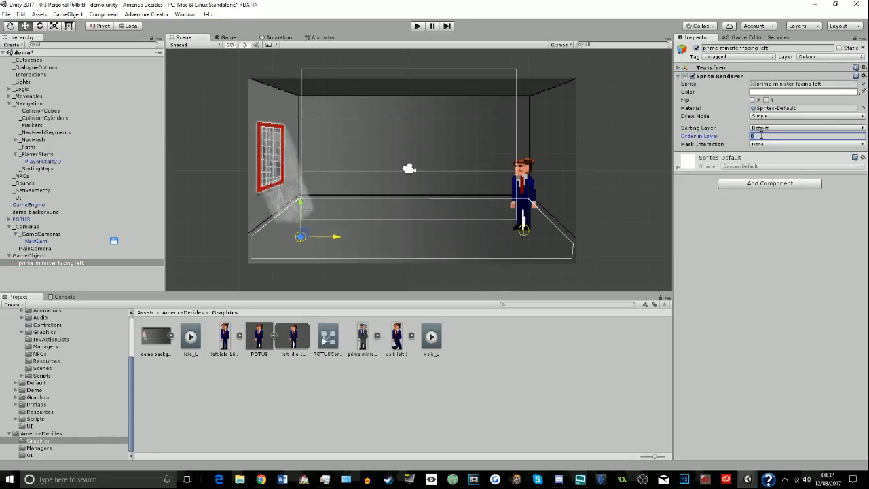
text(2)
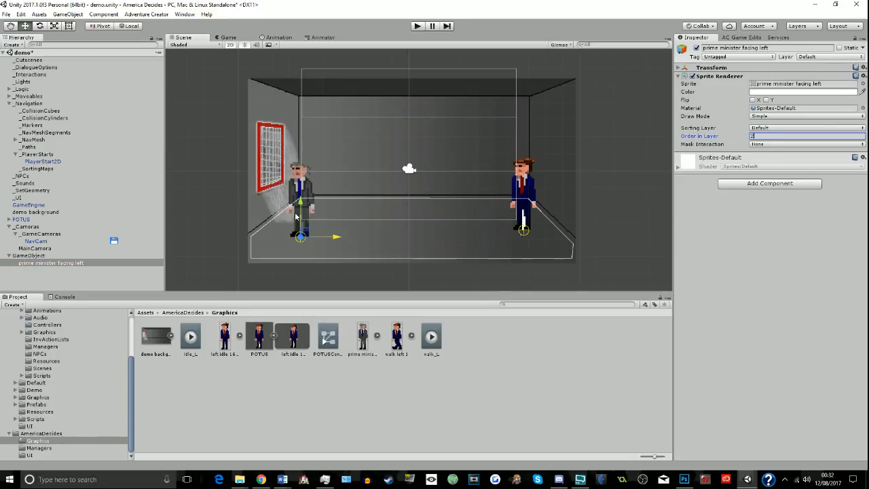
- Nudge the prime minister sprite slightly upward relative to its parent object's origin
drag(303, 205, 303, 201)
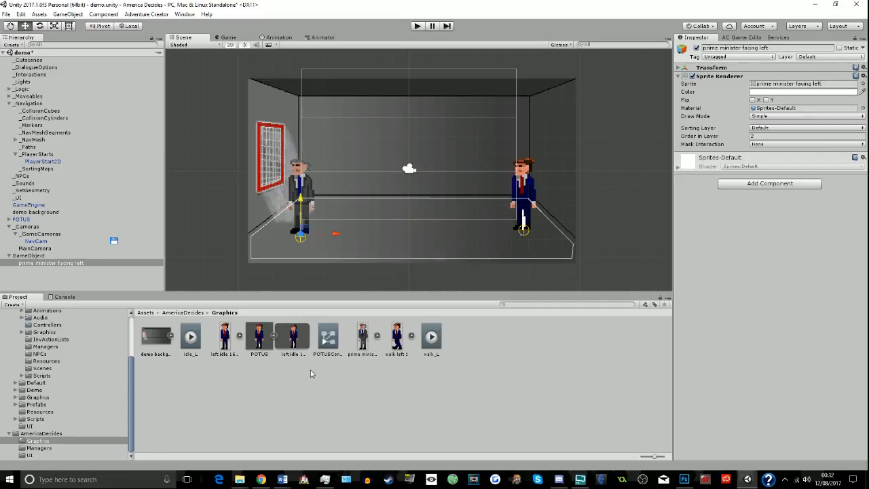
key(alt+Tab)
key(alt+Tab)
key(alt+Tab)
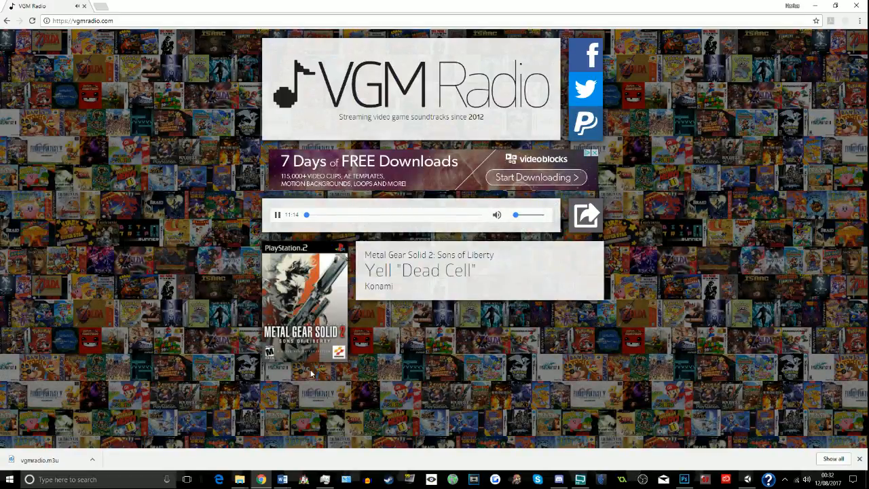
key(alt+Tab)
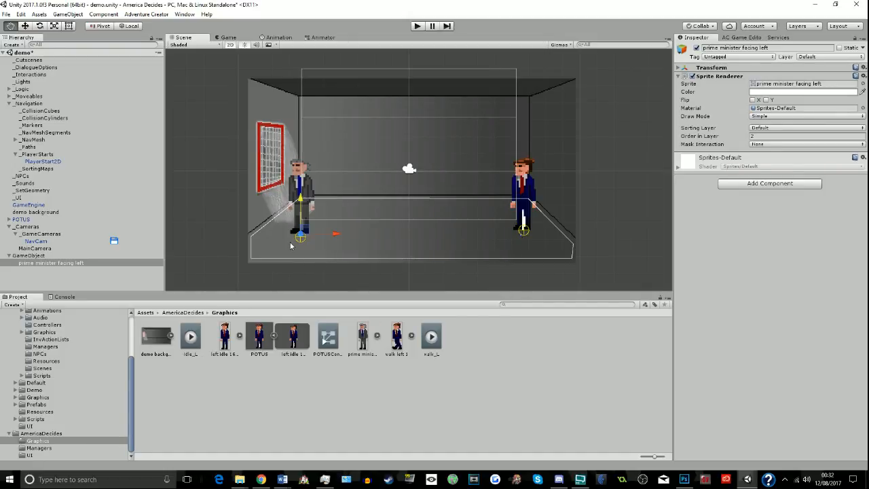
right_click(273, 384)
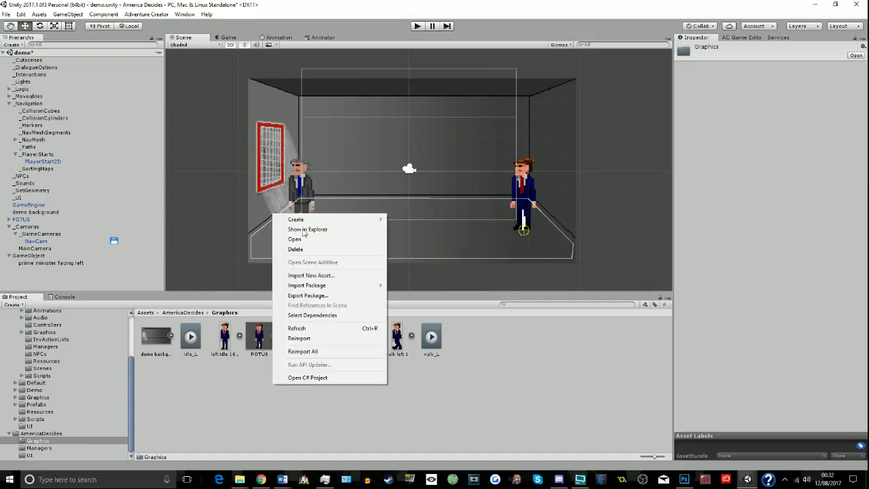
click(168, 428)
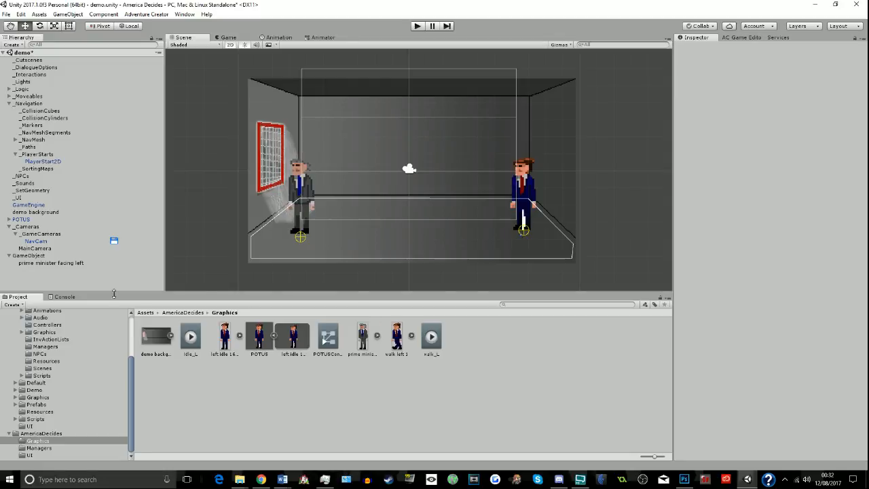
- Start a new animation clip named idle_L for the prime minister sprite, declining to replace the existing file in Graphics
click(78, 264)
click(278, 37)
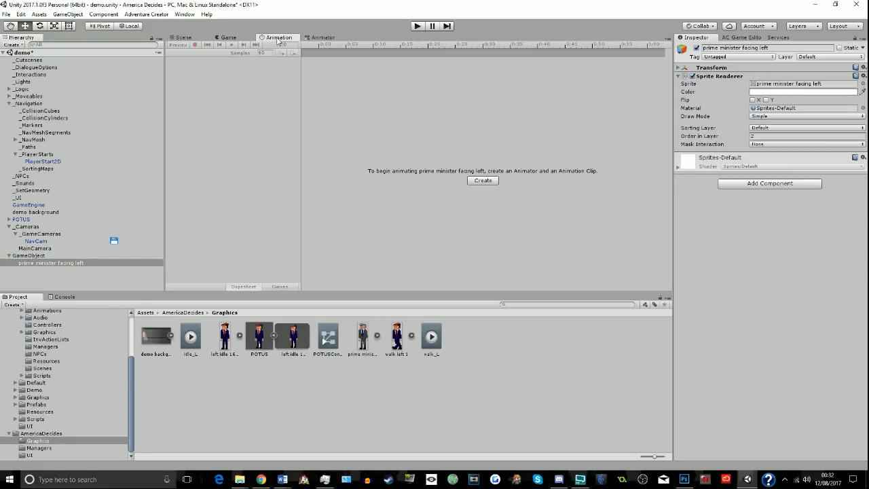
click(482, 181)
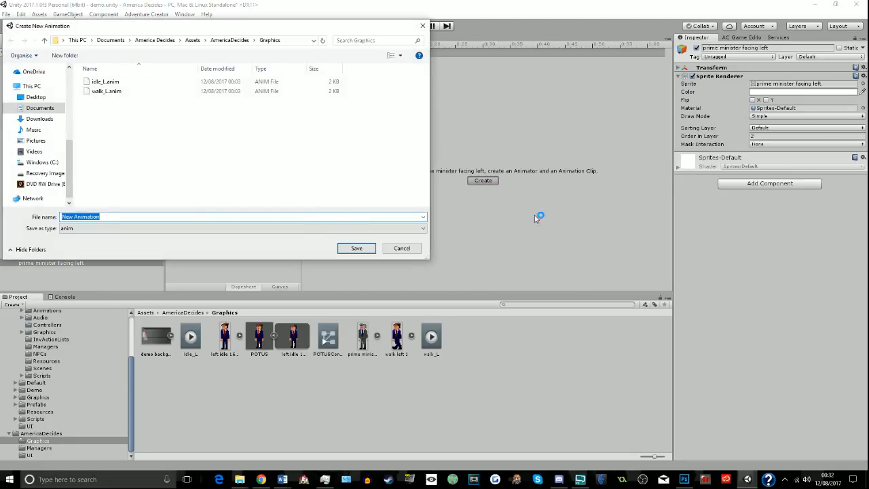
text(idle_L)
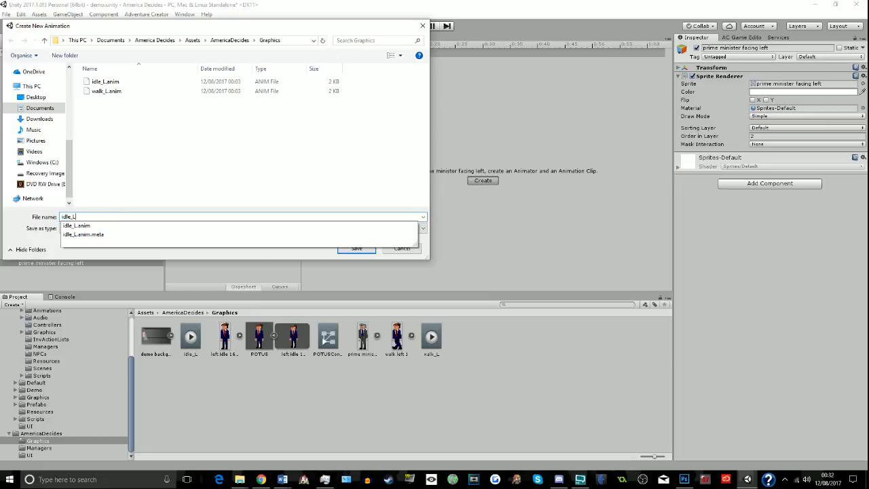
key(Return)
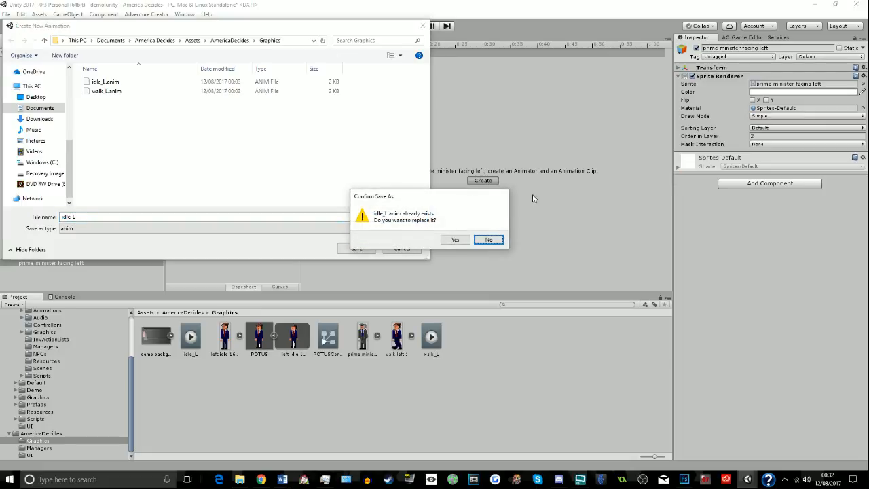
click(488, 239)
- Create a folder named PMANIM inside the Graphics folder for the prime minister's animations
right_click(258, 150)
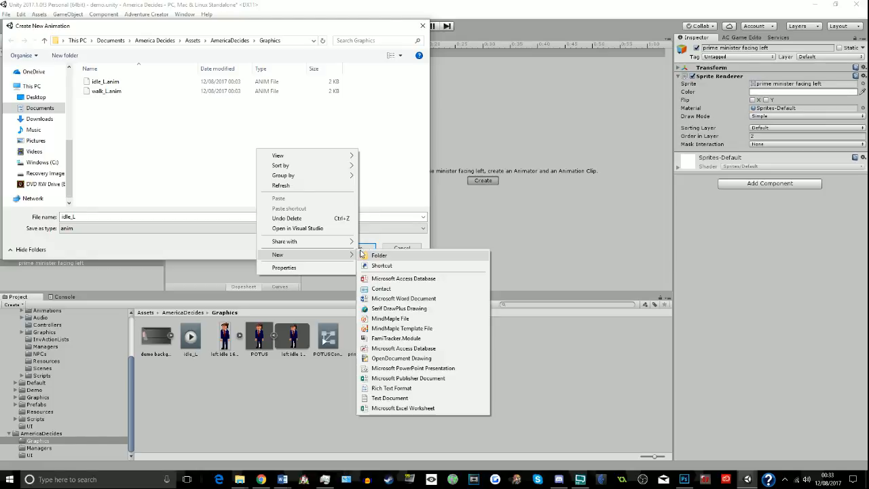
click(375, 254)
text(P)
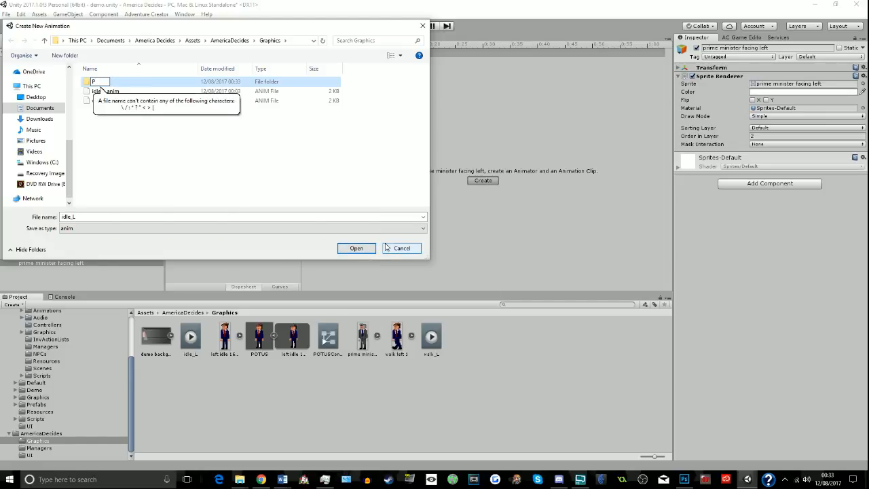
text(MANIM)
key(Return)
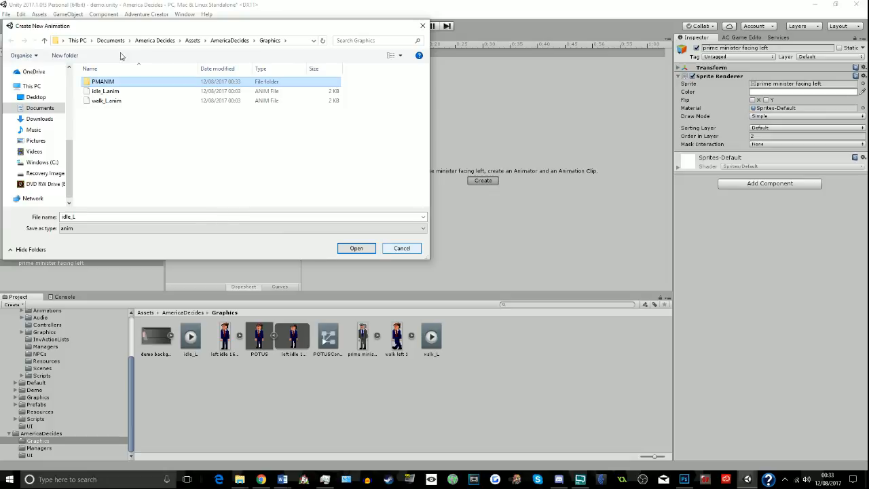
- Save the idle_L clip in the PMANIM folder and add the prime minister facing left sprite as its keyframe at 0:00
key(Return)
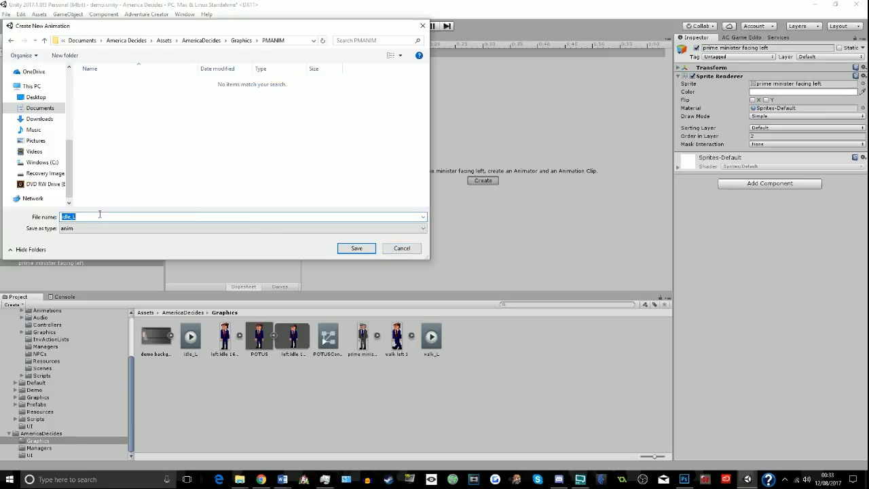
click(356, 248)
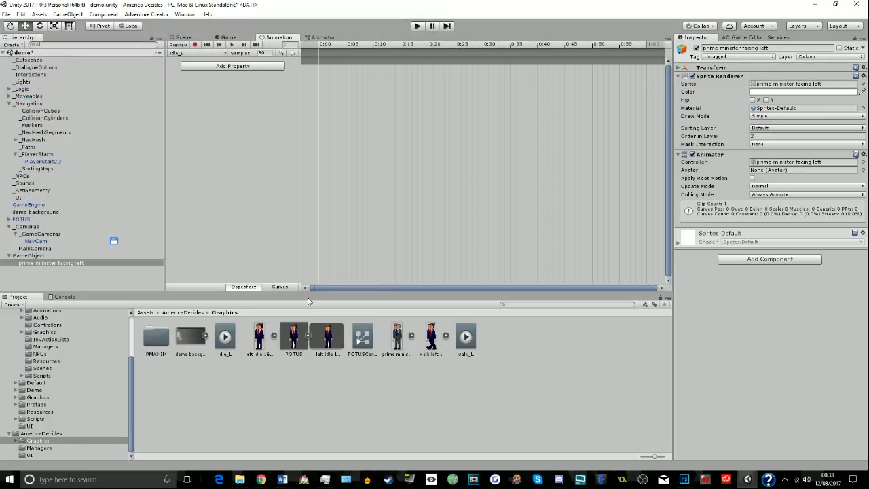
drag(400, 337, 322, 68)
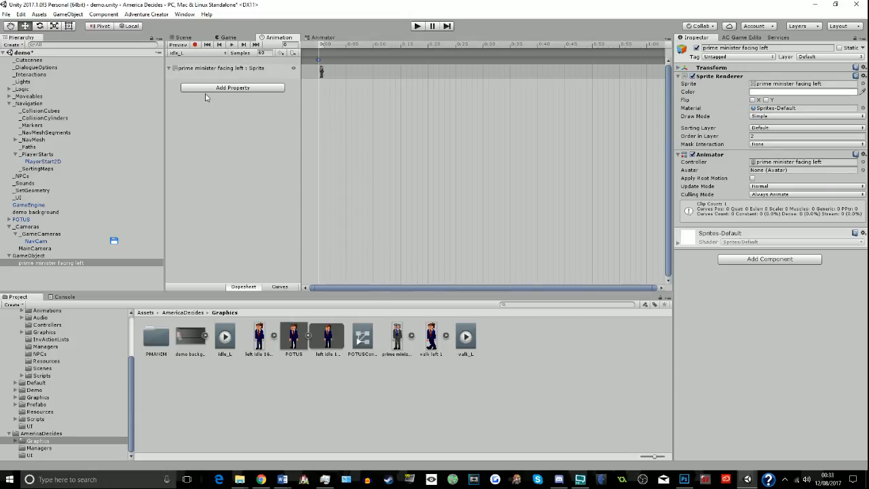
key(alt+Tab)
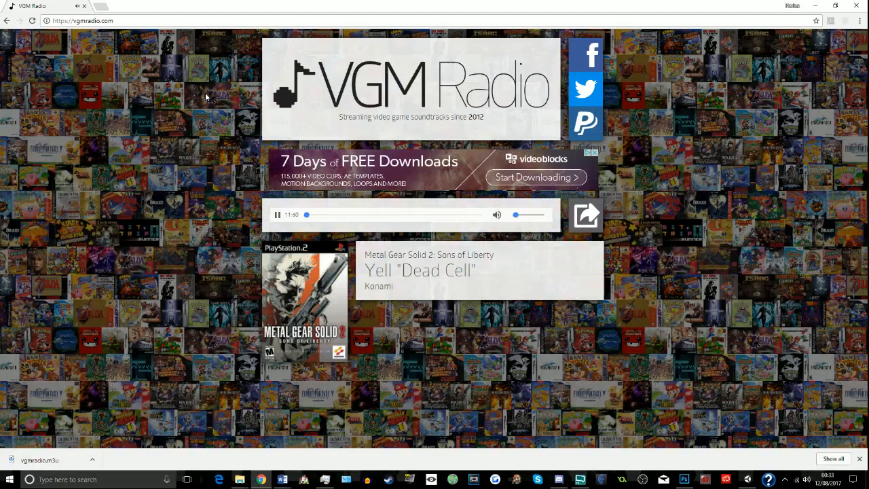
key(alt+Tab)
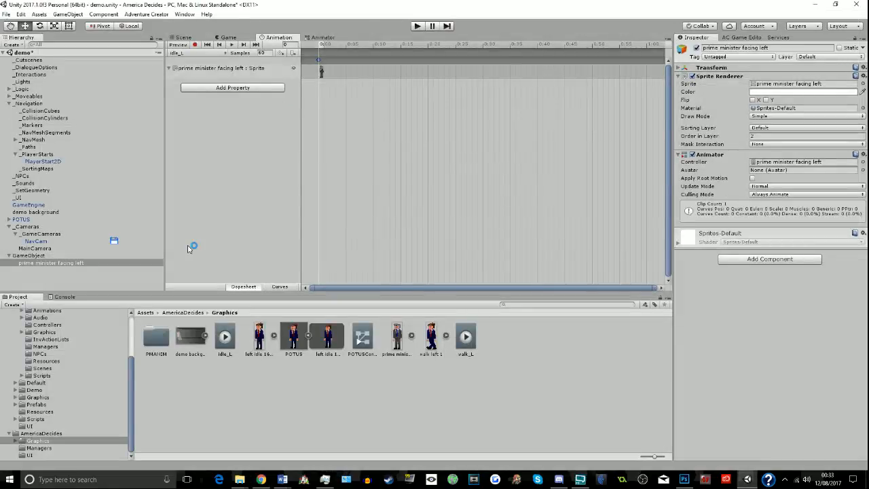
- Create a second animation clip named walk_L for the prime minister sprite in the PMANIM folder
click(212, 54)
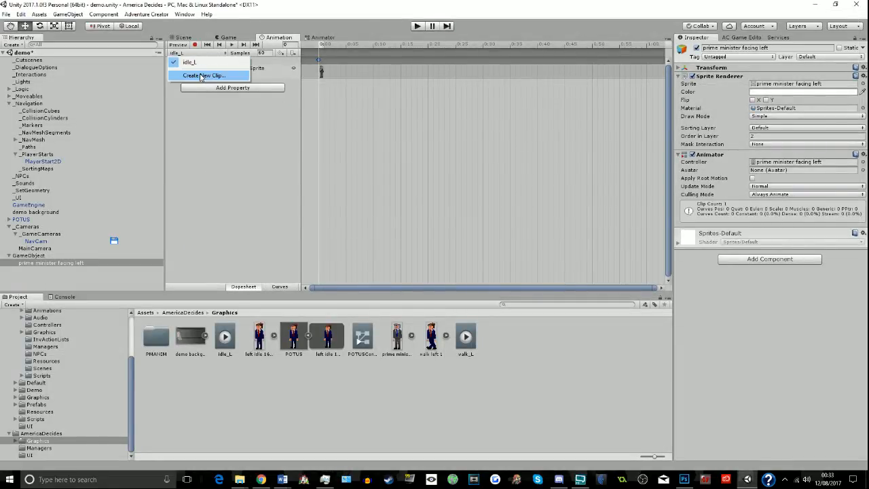
click(202, 75)
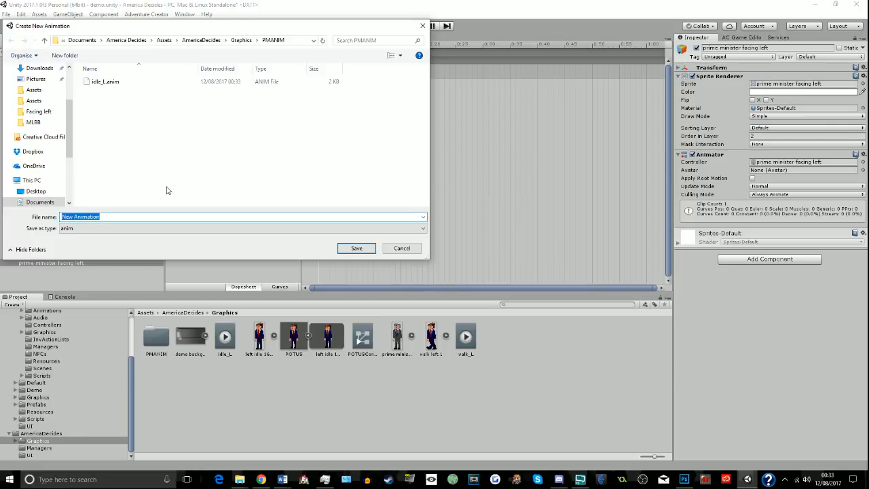
text(walk_L)
key(Return)
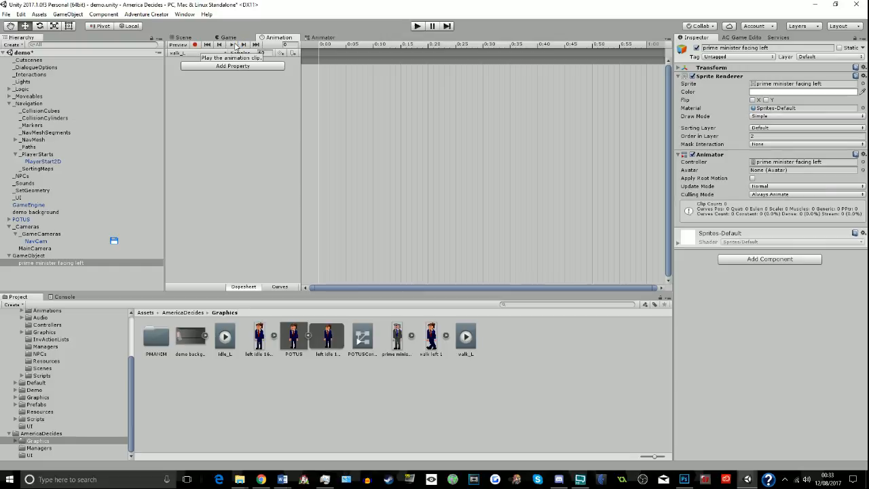
key(alt+Tab)
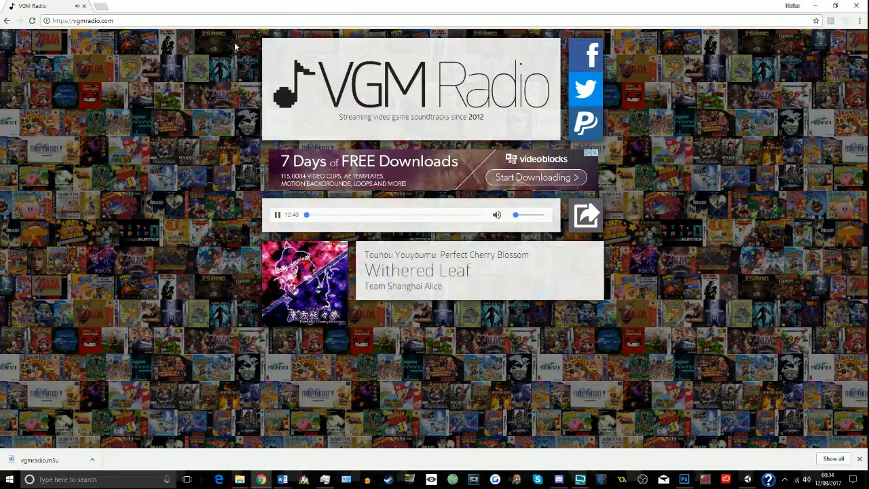
key(alt+Tab)
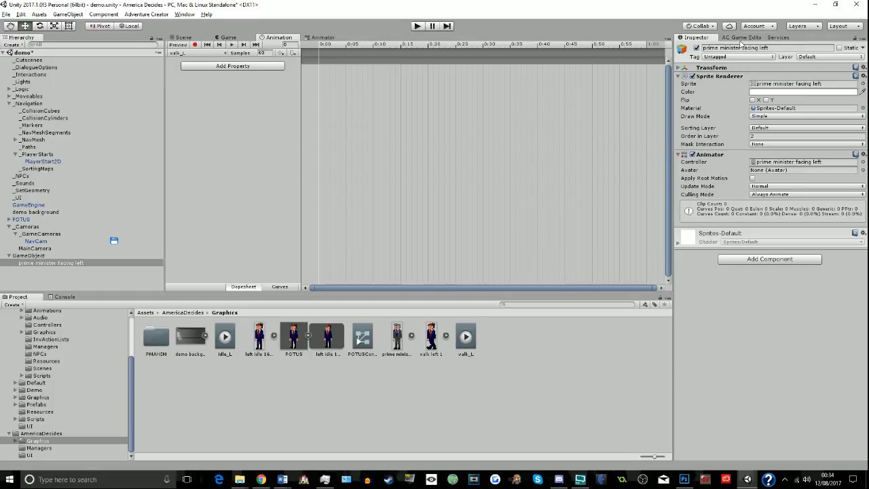
- Set frame flipping to Right Mirrors Left in the NPC settings of the prime minister sprite's parent GameObject
click(742, 38)
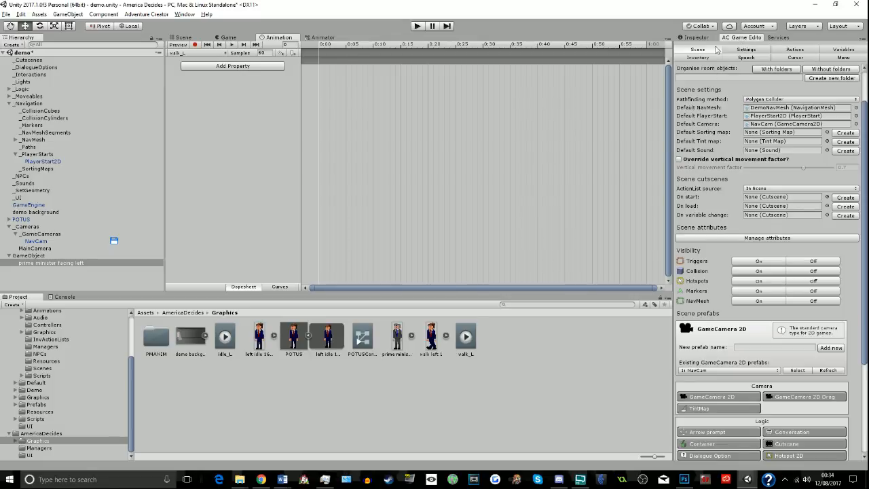
click(23, 256)
scroll(710, 275, down, 2)
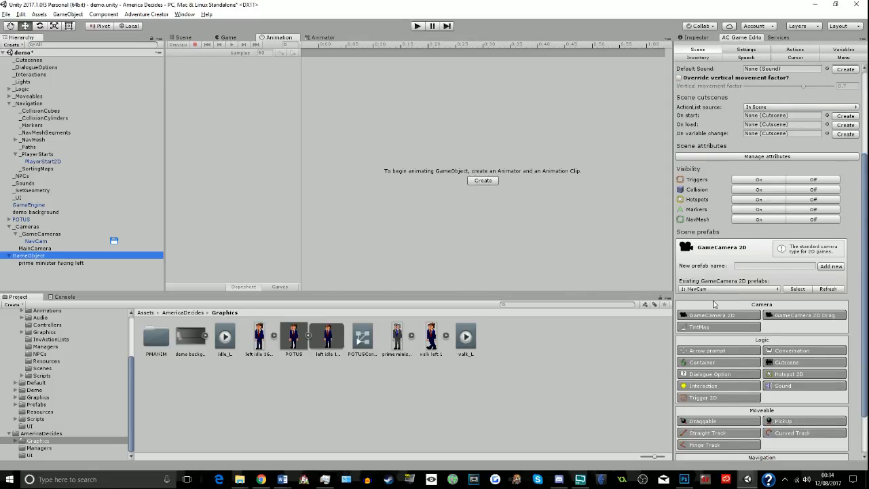
click(706, 38)
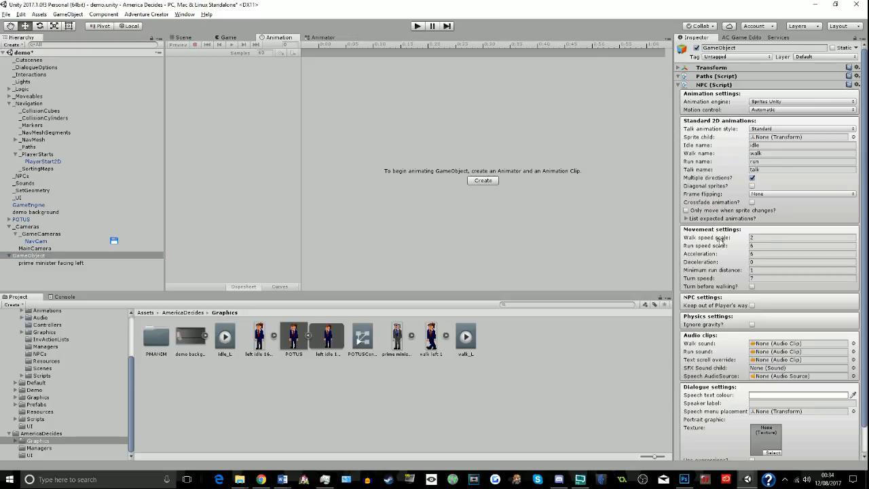
click(755, 195)
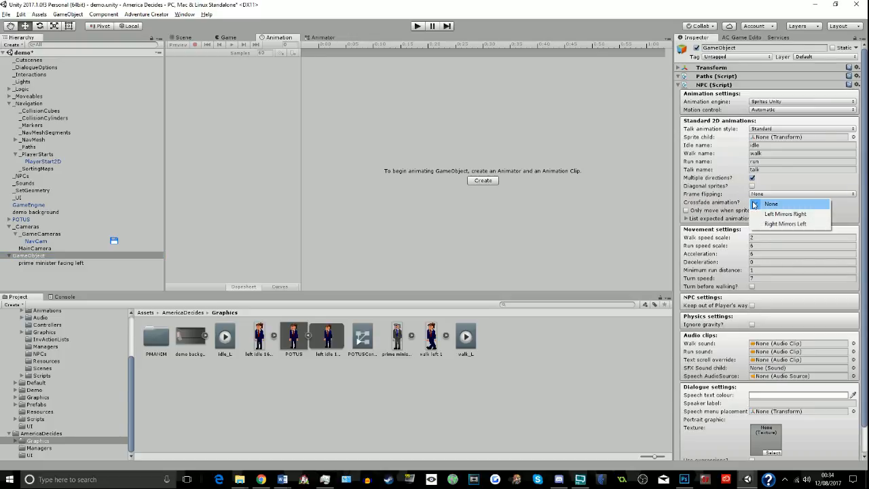
click(781, 223)
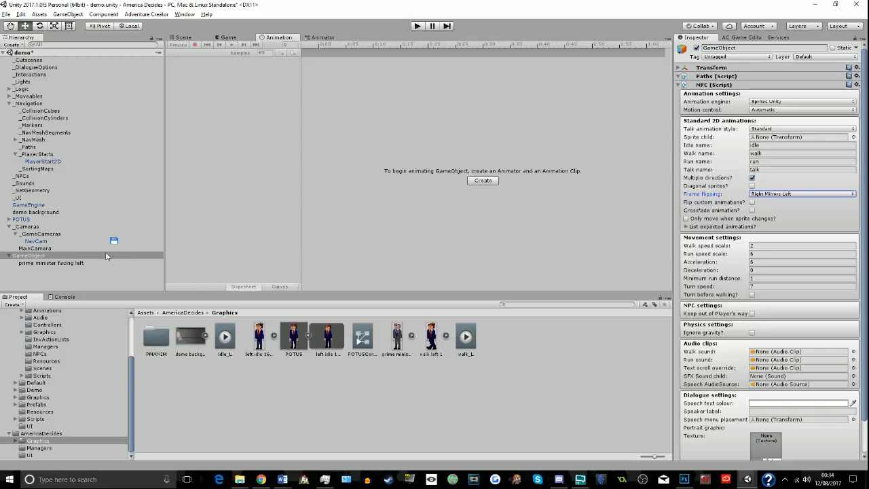
- Rename the GameObject that holds the prime minister sprite as Prime Minister Carpenter
click(404, 235)
right_click(59, 256)
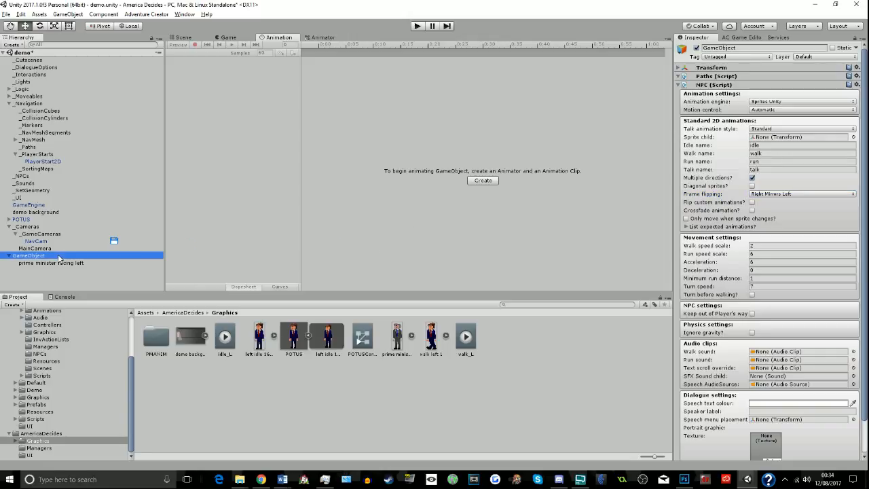
click(84, 284)
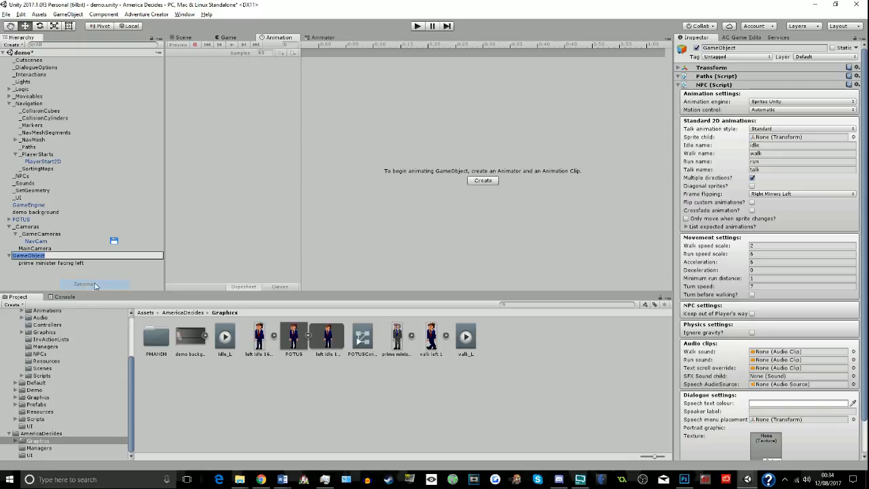
text(Prime Minister C)
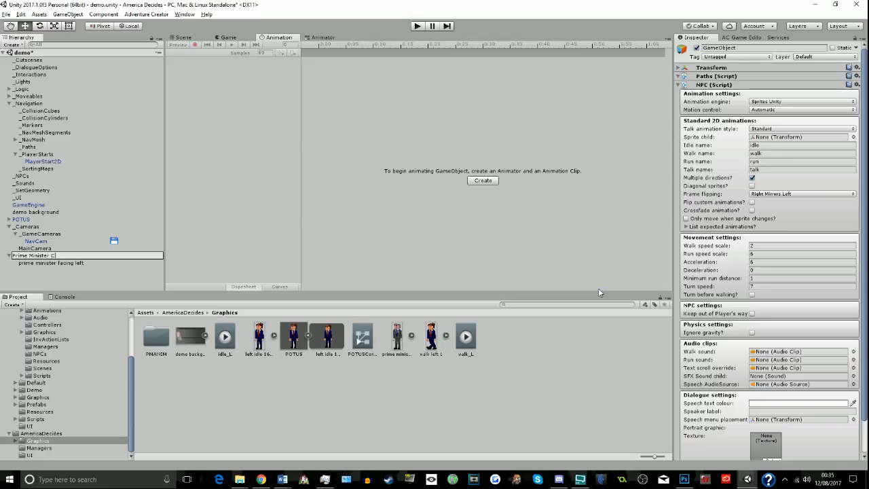
text(ter)
click(599, 288)
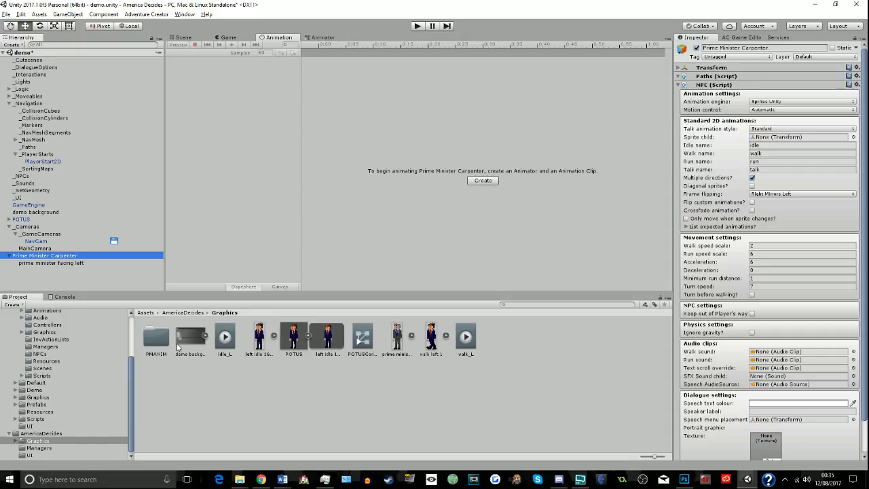
- Show the scene view and create an On start cutscene for the scene in the Adventure Creator scene settings
click(133, 282)
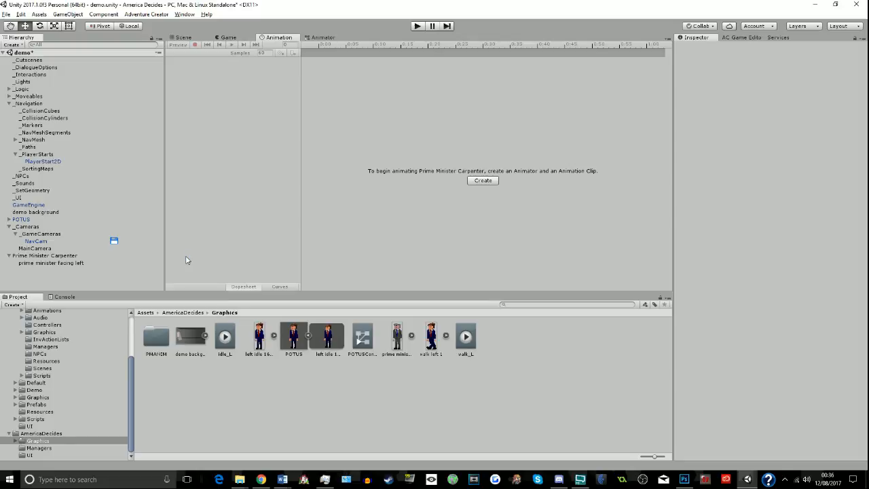
click(87, 262)
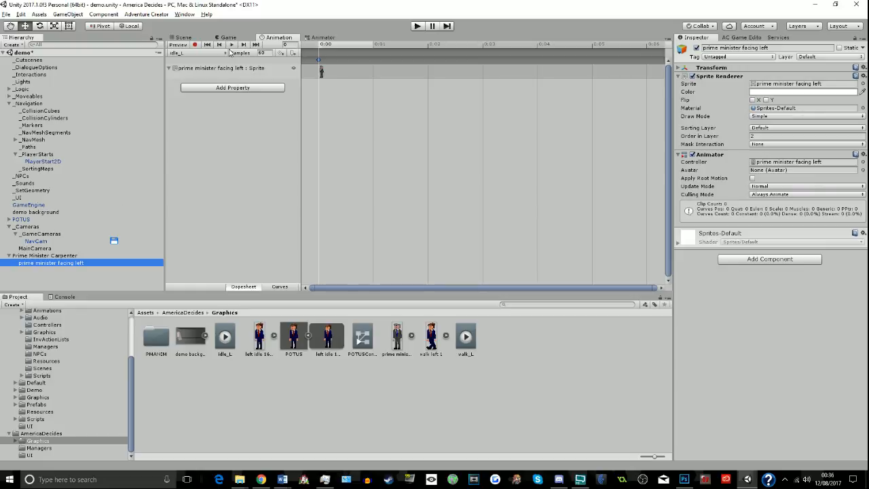
click(183, 36)
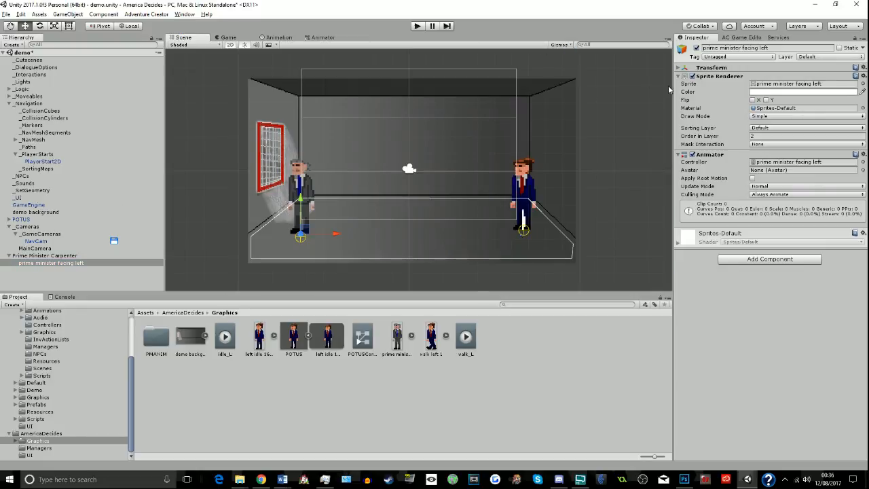
click(760, 38)
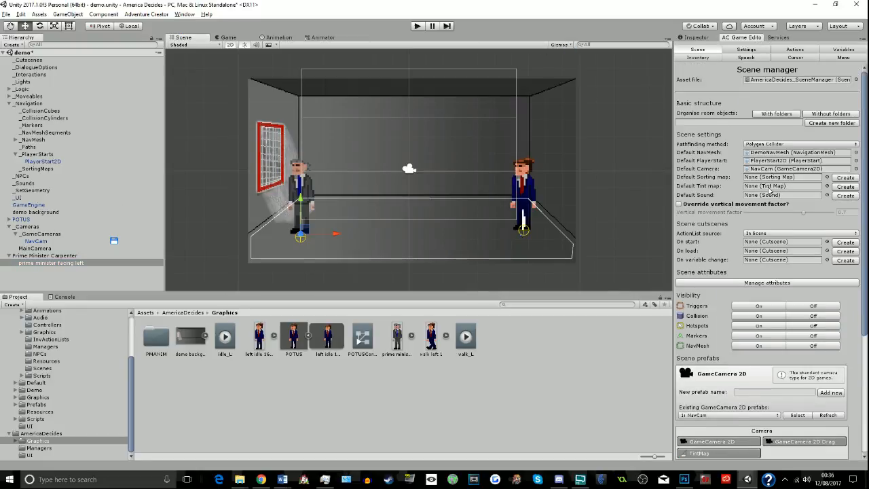
click(763, 242)
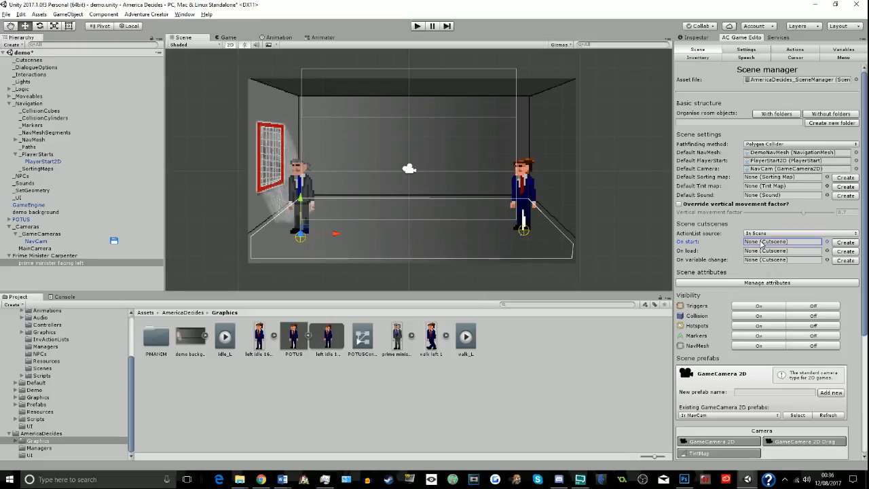
click(846, 243)
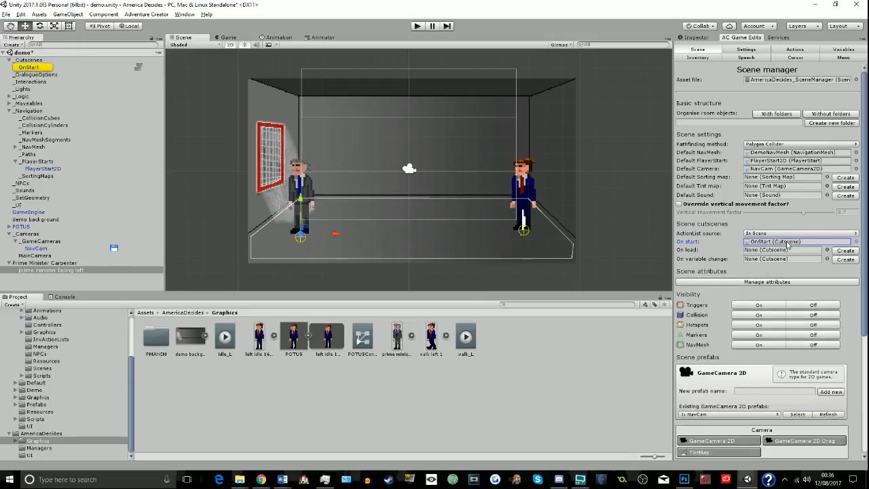
- Set the OnStart cutscene's first action to Character: Animate and assign Prime Minister Carpenter as its character
click(139, 68)
click(87, 47)
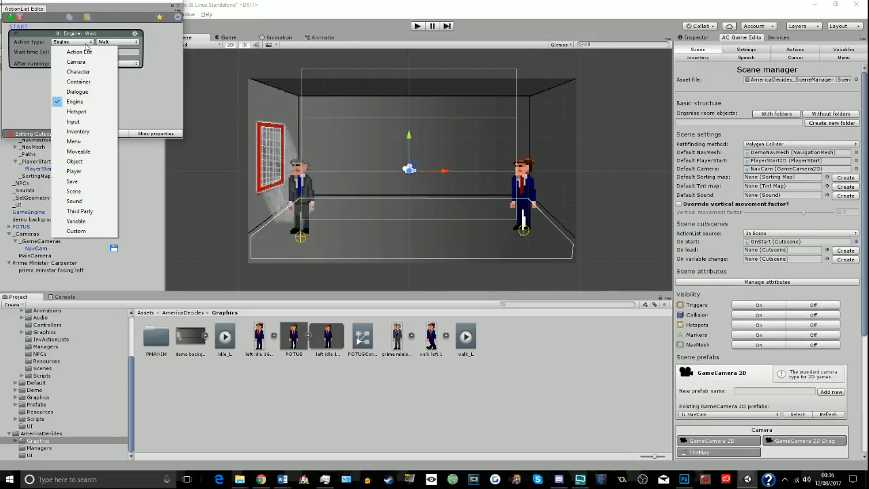
click(78, 71)
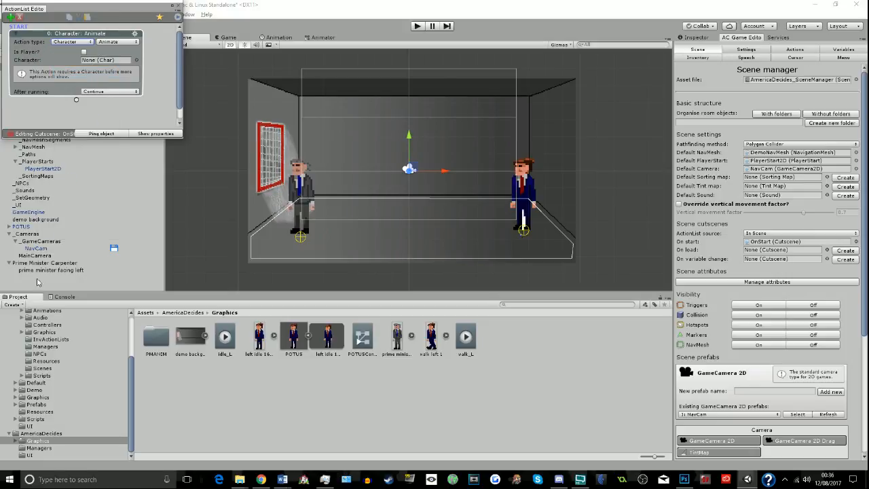
drag(45, 265, 100, 63)
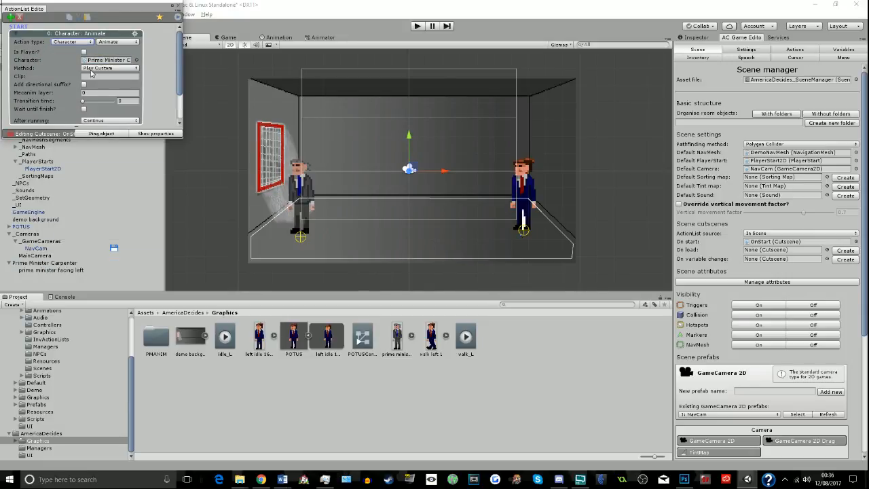
- Change the OnStart action to Face direction with the direction to face set to Right, and close the action list
click(92, 69)
click(112, 41)
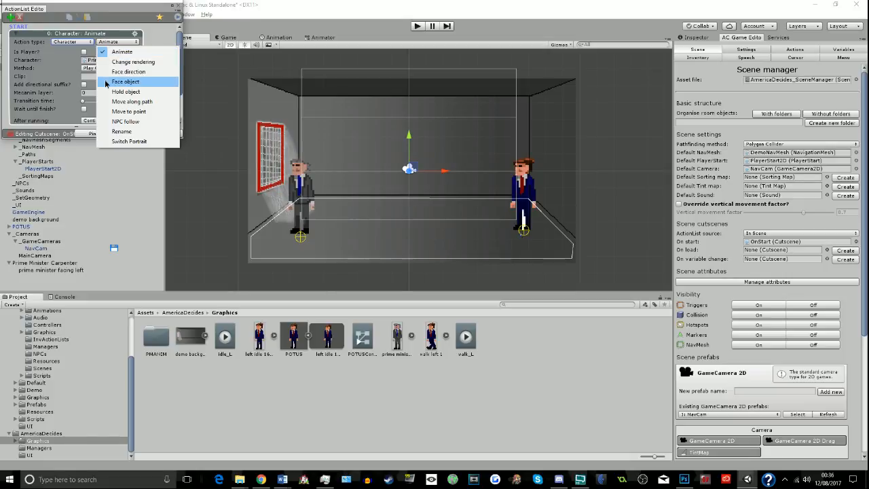
click(106, 82)
click(117, 41)
click(113, 72)
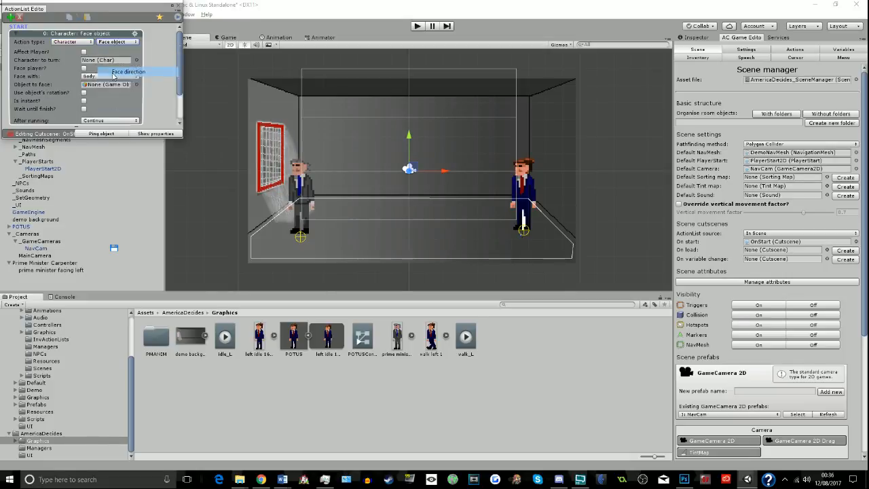
click(108, 68)
click(102, 108)
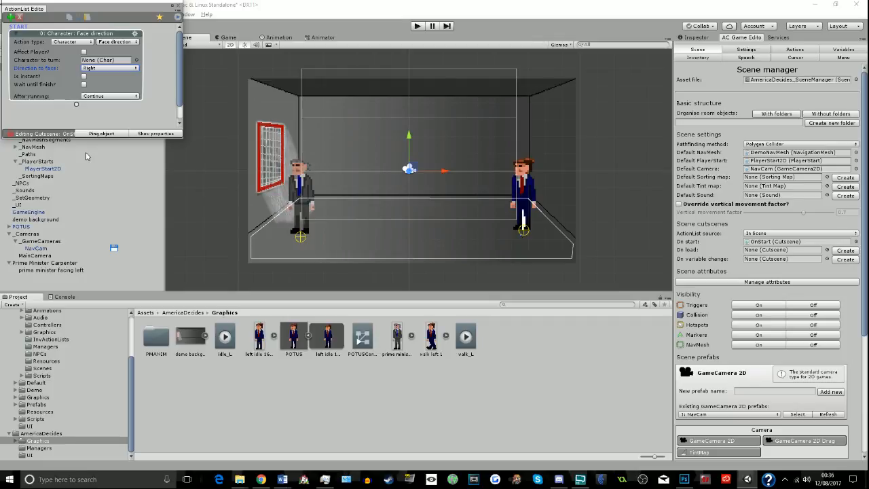
click(180, 6)
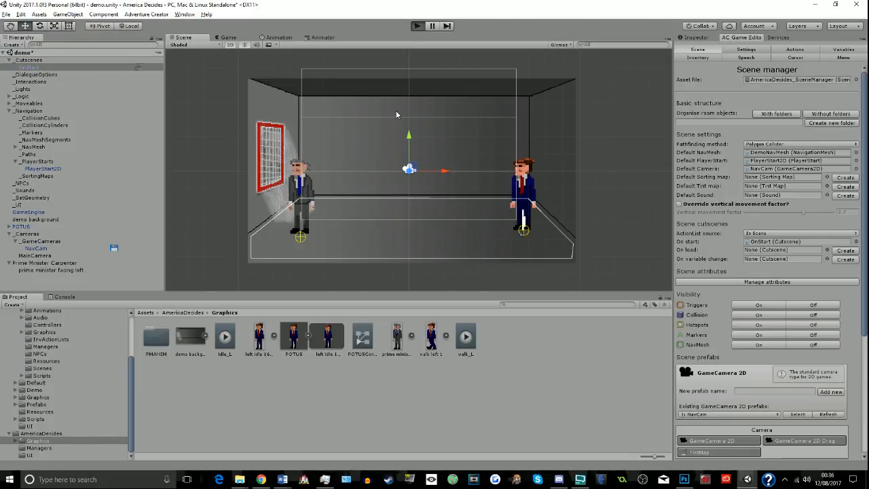
- Run the game and walk the player character back and forth across the room past the prime minister to test it
key(ctrl+p)
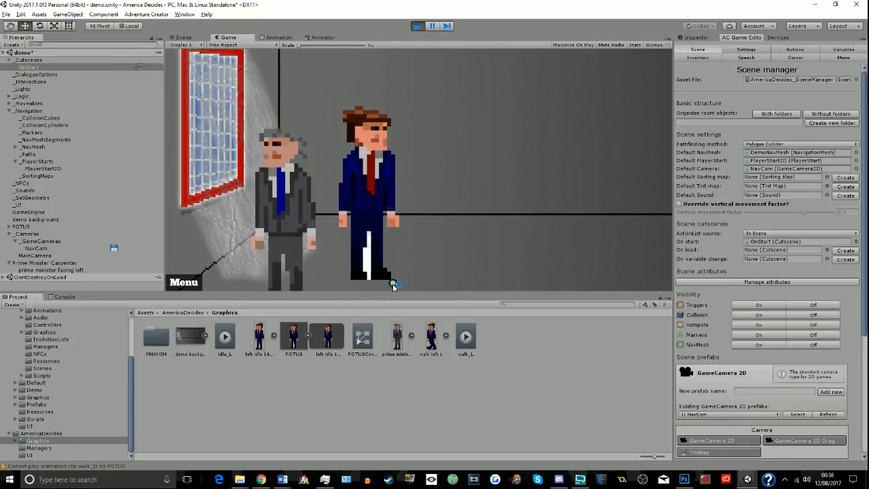
click(334, 276)
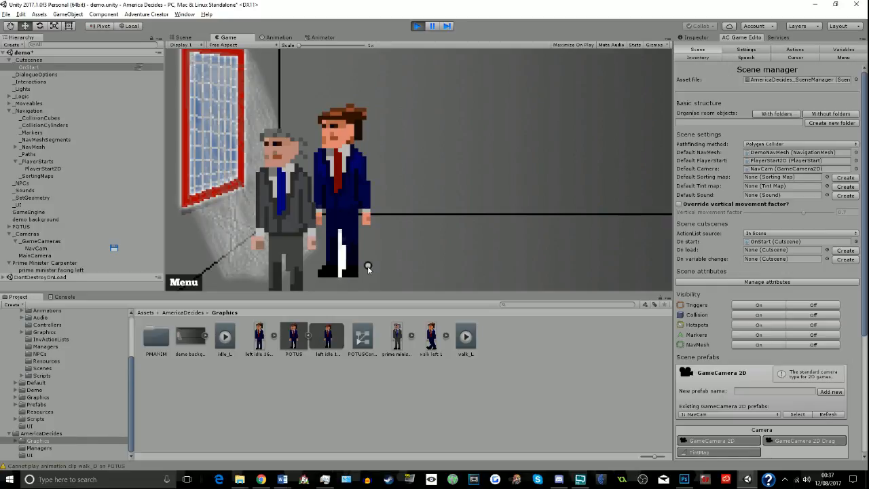
click(394, 268)
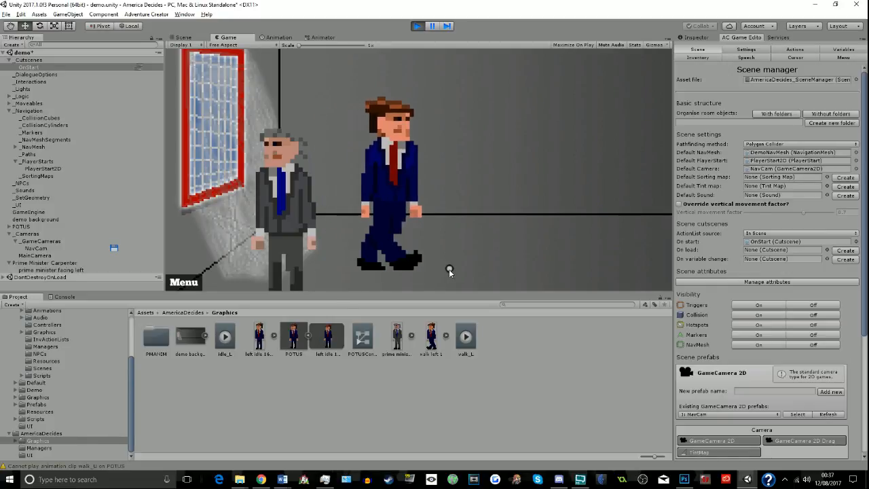
click(568, 271)
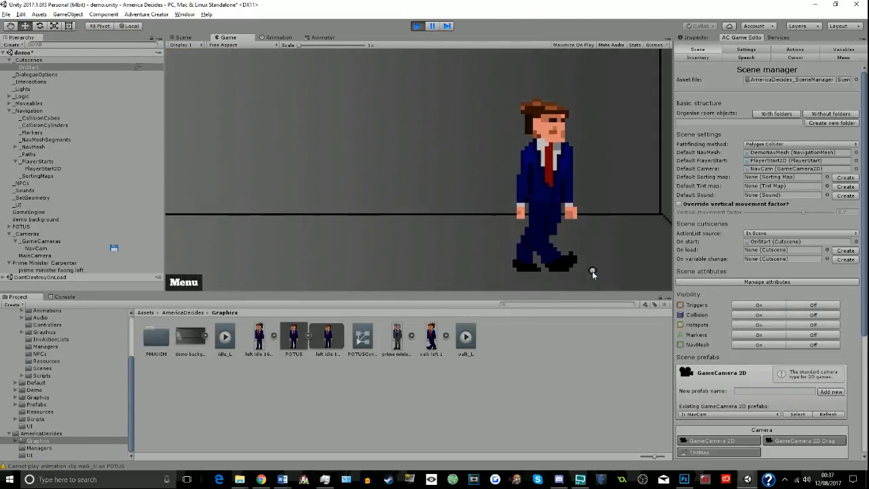
click(609, 277)
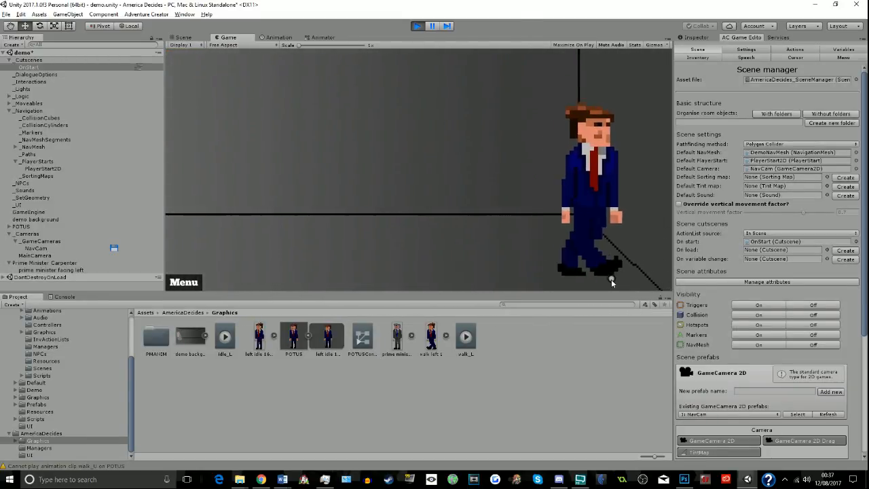
click(485, 270)
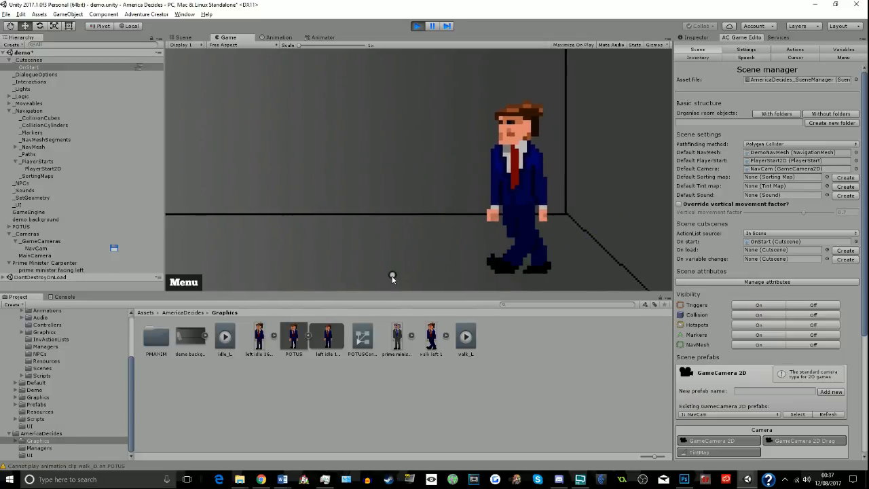
click(339, 284)
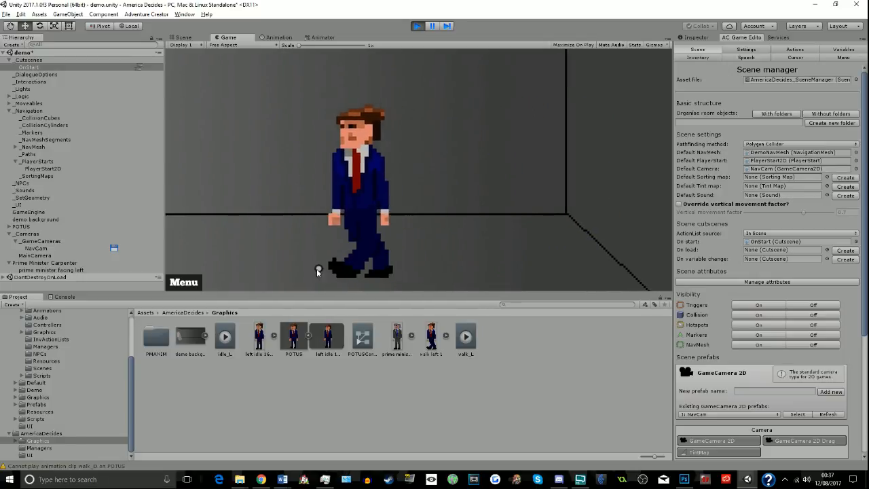
click(280, 267)
click(247, 273)
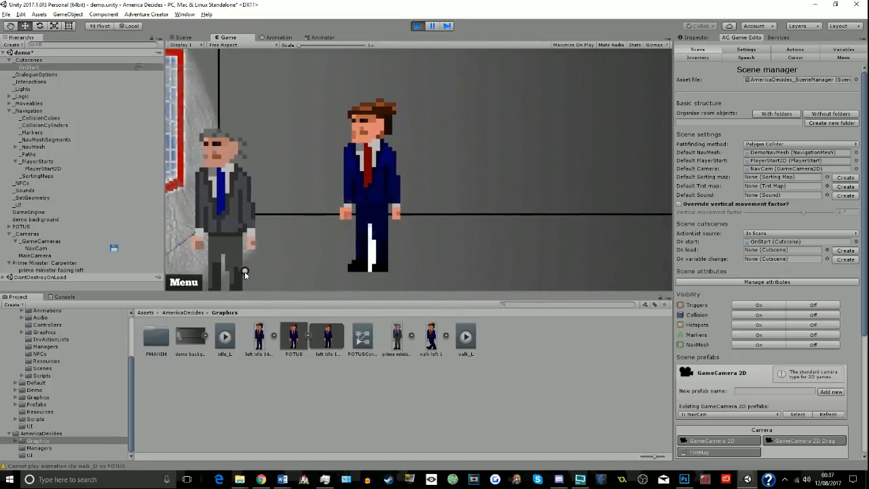
click(301, 281)
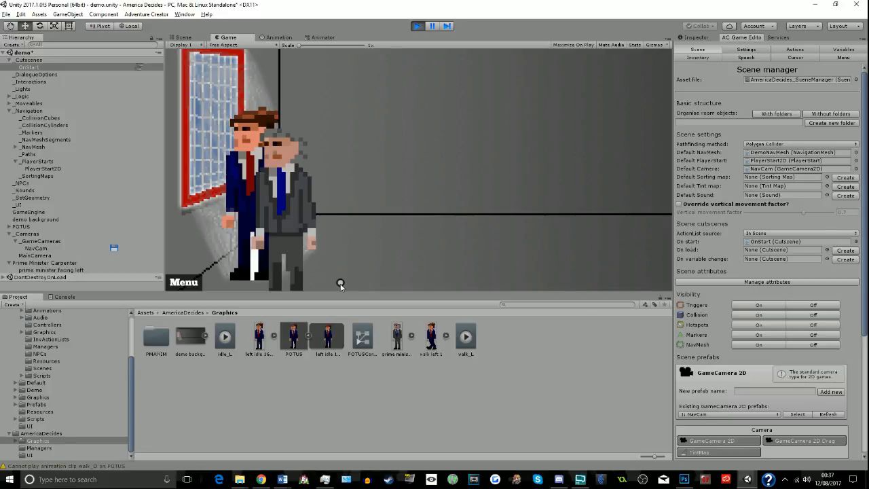
click(341, 284)
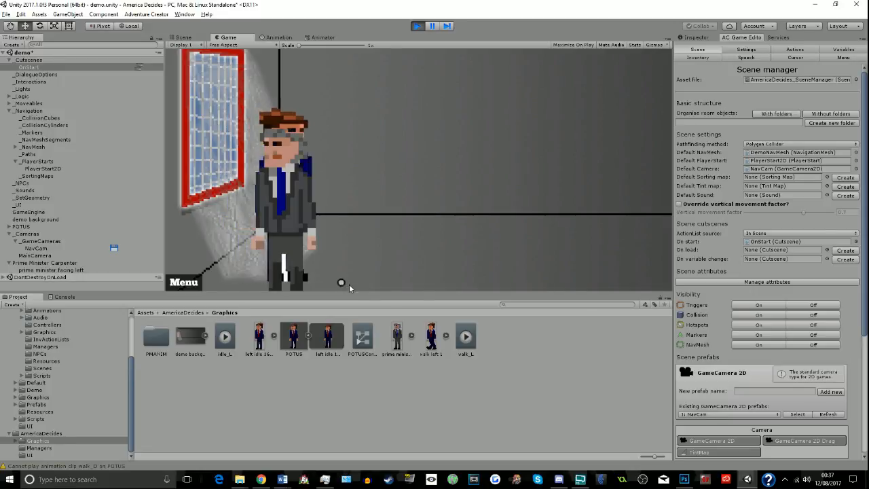
double_click(569, 280)
click(633, 277)
click(633, 277)
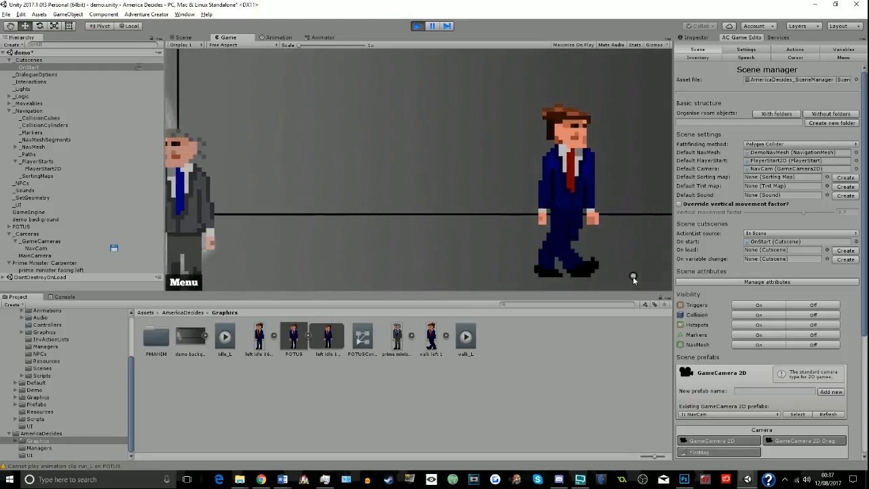
- Walk the player character around the room and both in front of and beyond the prime minister, and stop the game
click(496, 272)
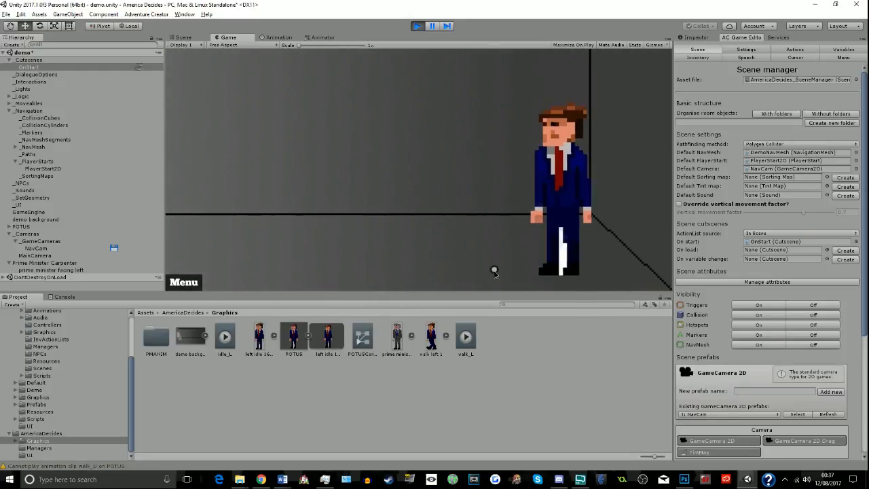
click(398, 277)
click(211, 272)
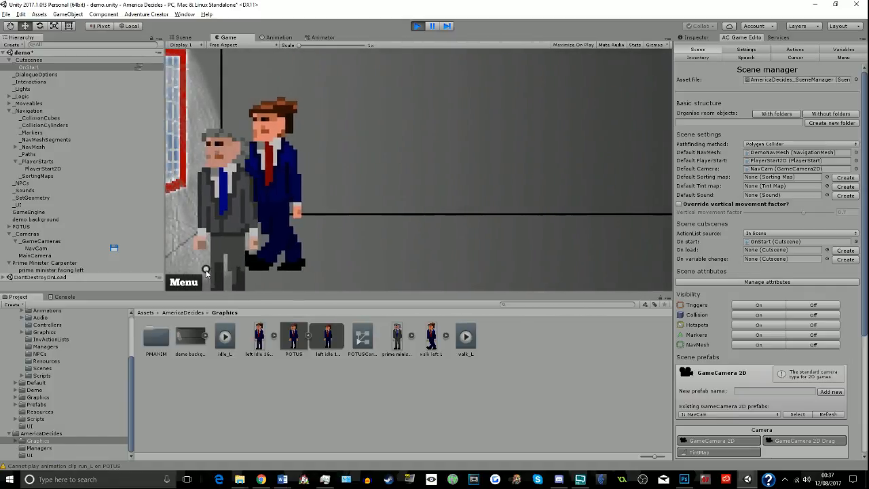
click(389, 272)
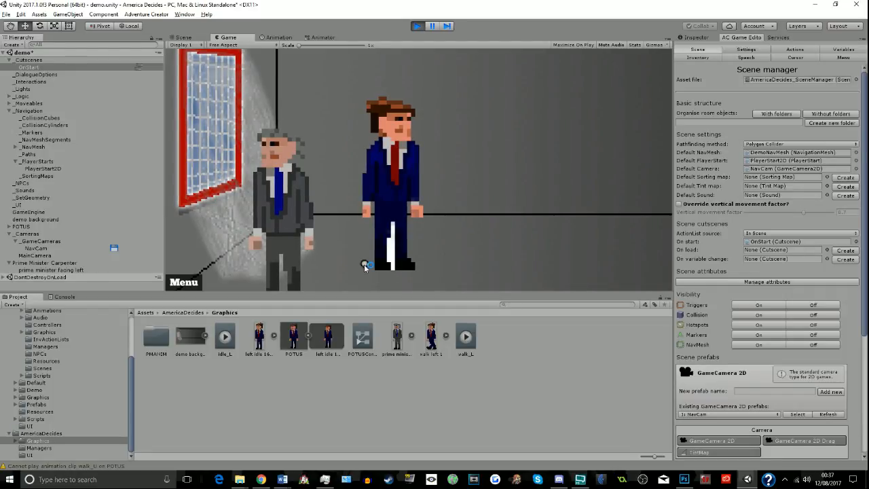
click(348, 284)
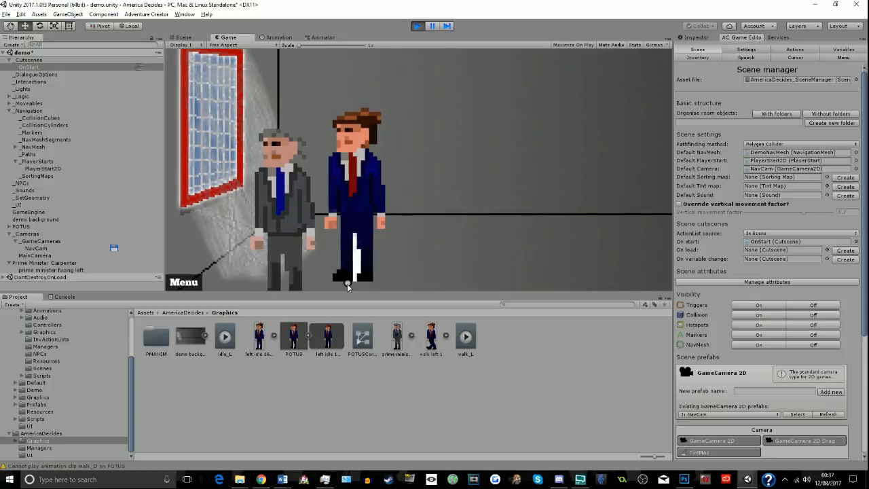
click(249, 280)
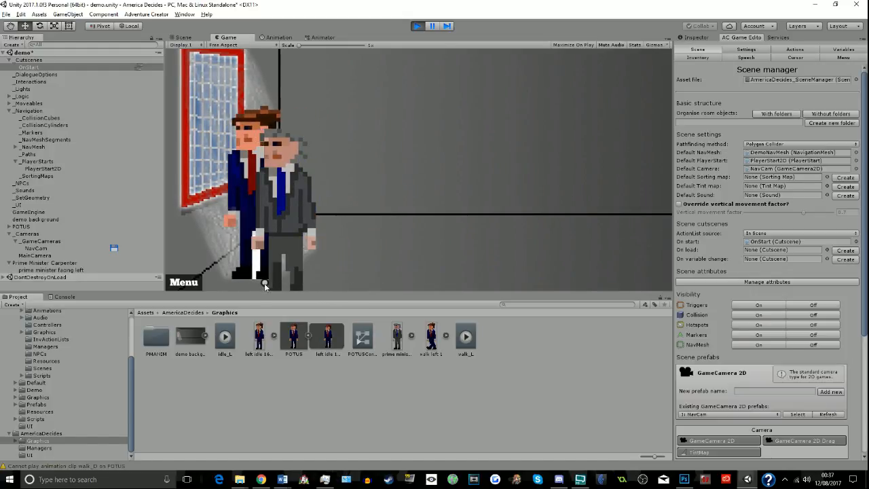
click(325, 286)
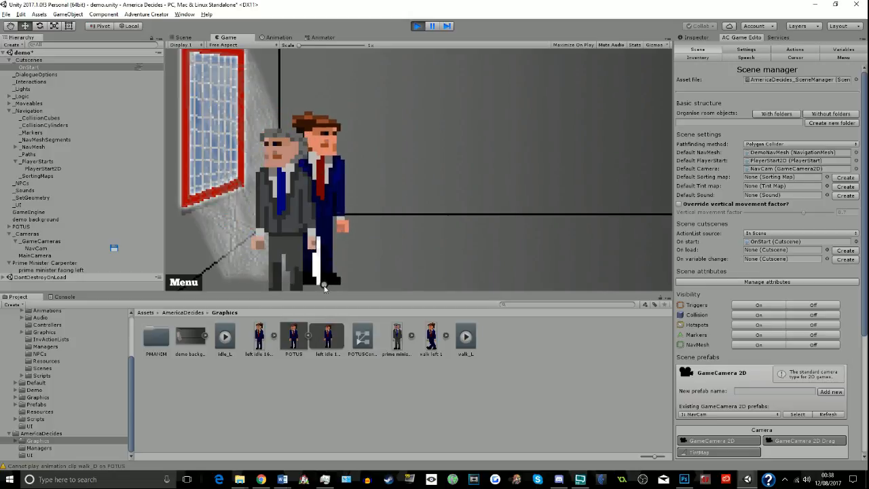
click(466, 279)
click(535, 282)
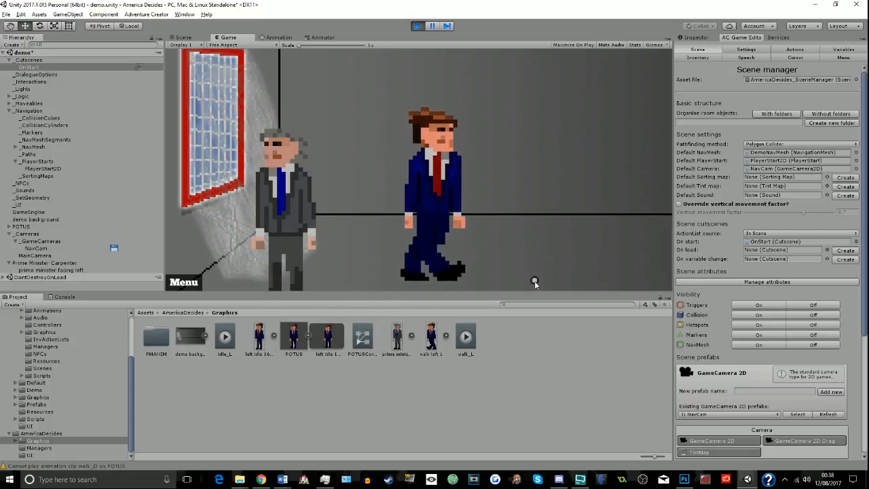
click(582, 285)
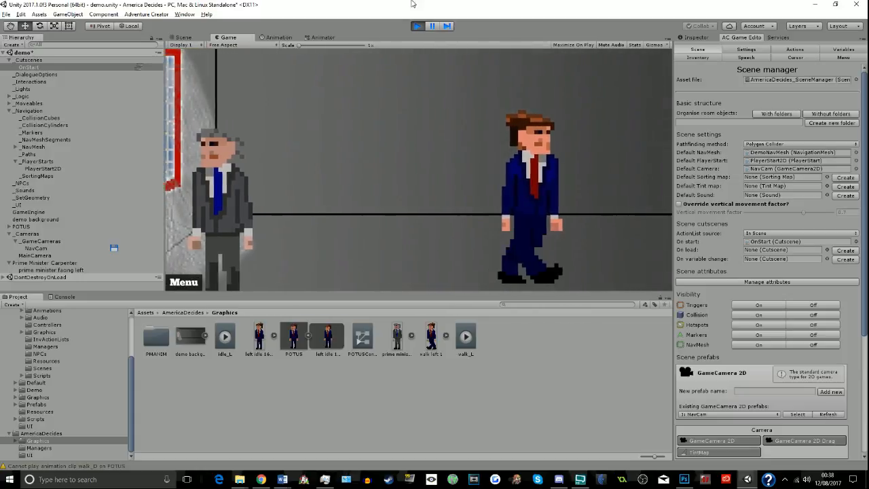
click(417, 26)
- Assign Prime Minister Carpenter as the character to turn in the OnStart cutscene's Face direction action, and close the action list
click(304, 198)
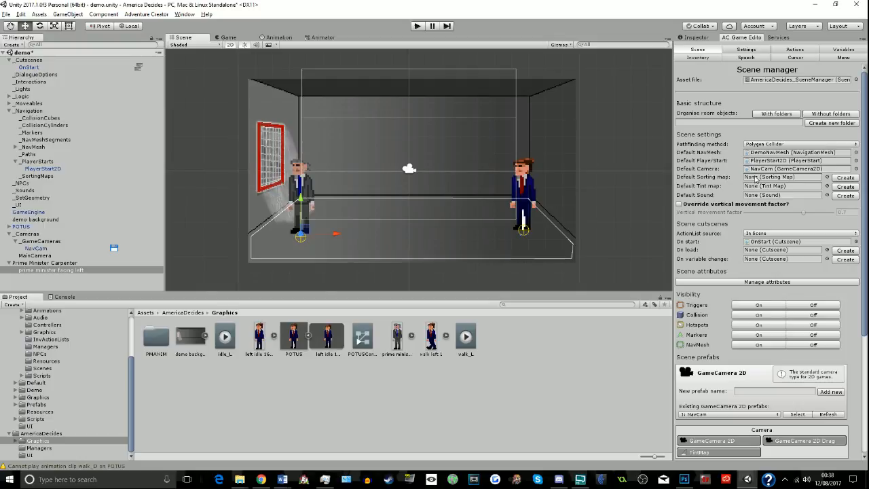
double_click(747, 241)
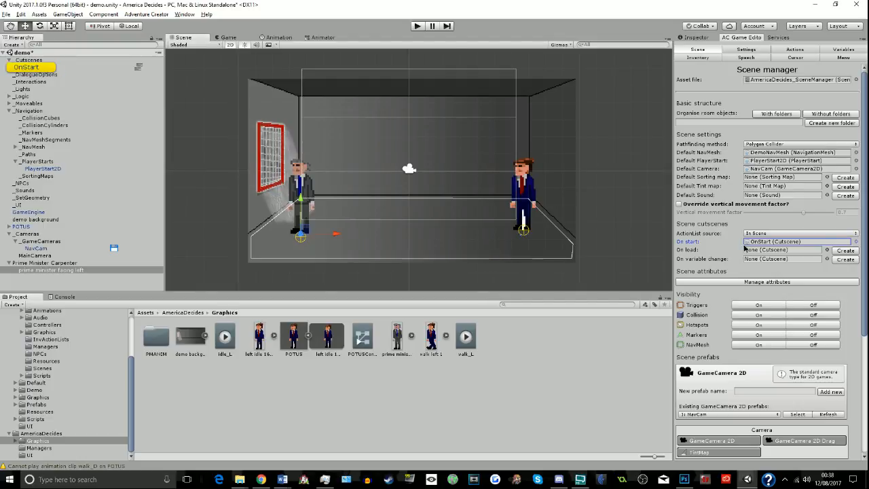
click(140, 67)
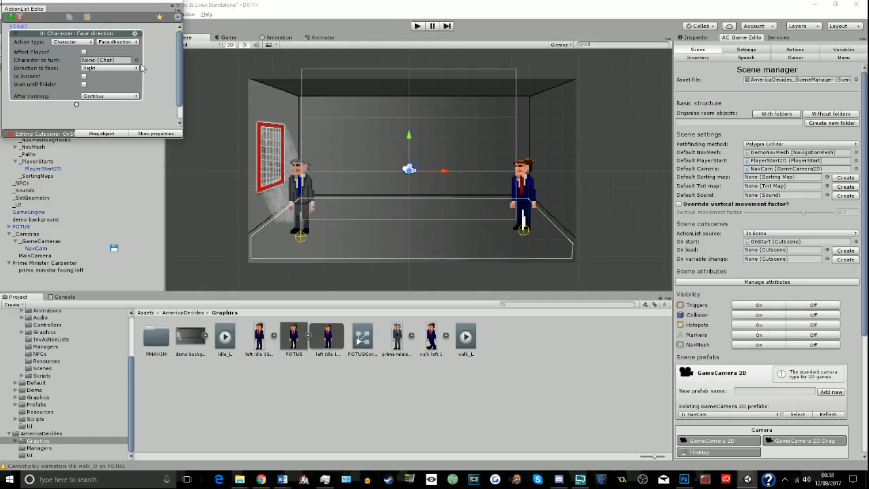
click(48, 263)
drag(48, 263, 109, 61)
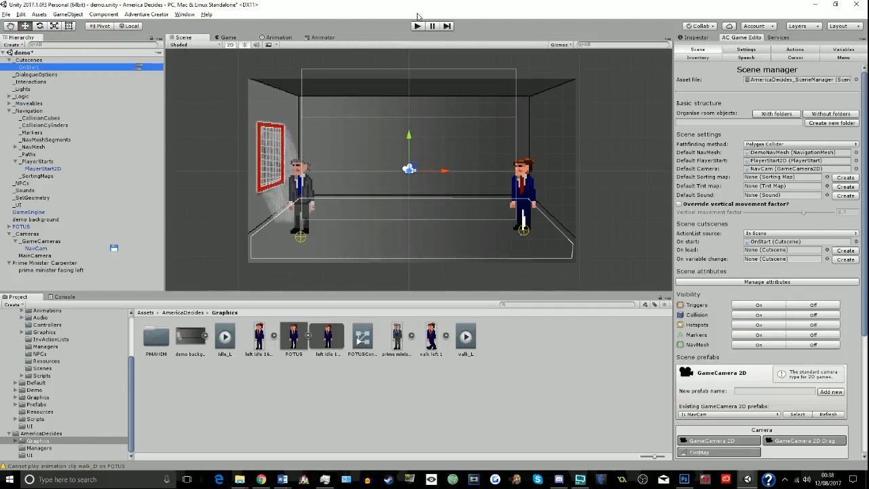
click(179, 6)
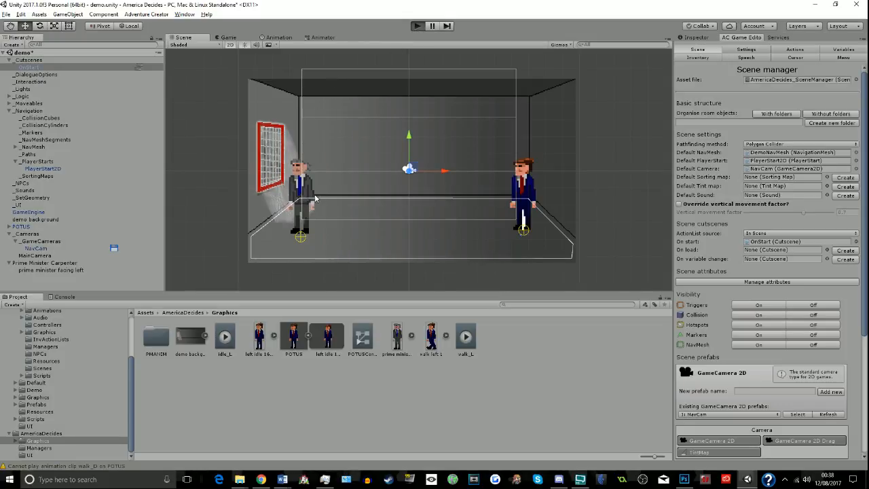
- Run the game and walk the player character to the prime minister's spot by the window to test the cutscene
click(261, 267)
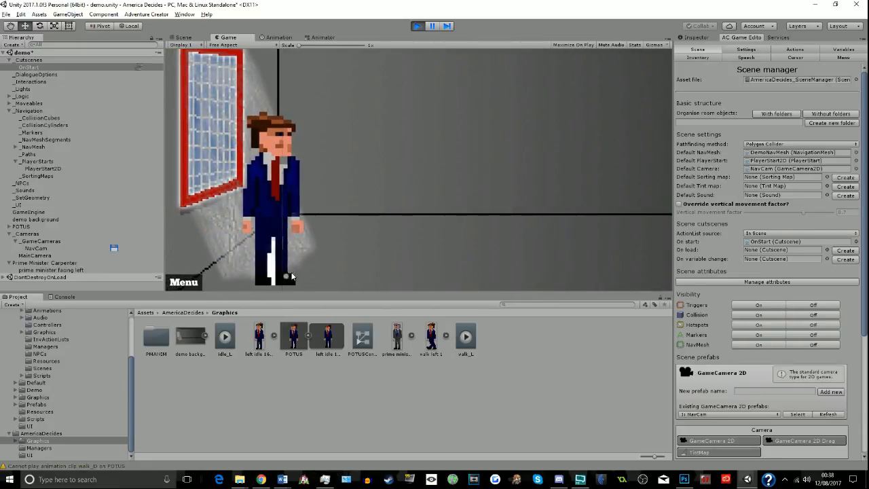
- Switch to Chrome to check the track playing on VGM Radio, and return to Unity
click(261, 479)
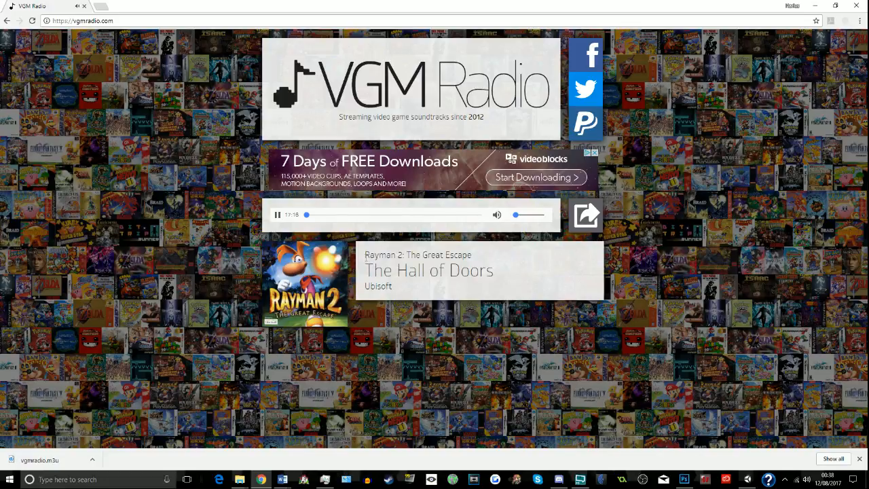
drag(365, 257, 421, 257)
click(405, 272)
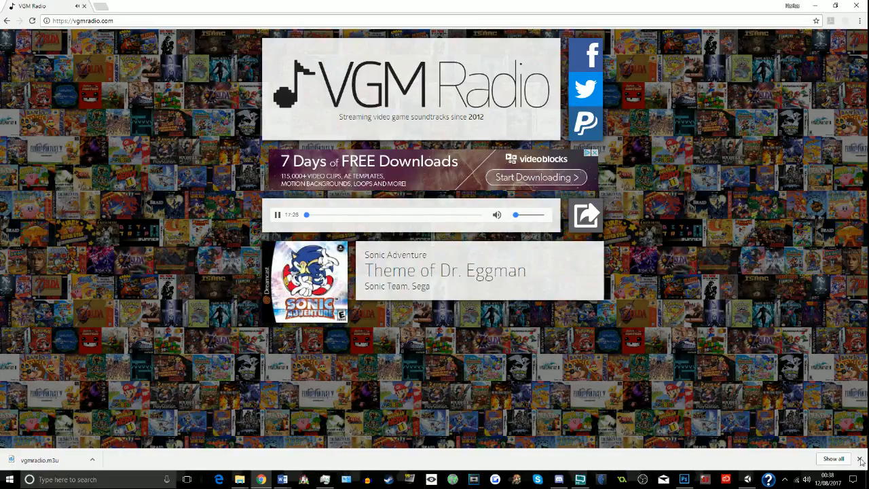
click(747, 479)
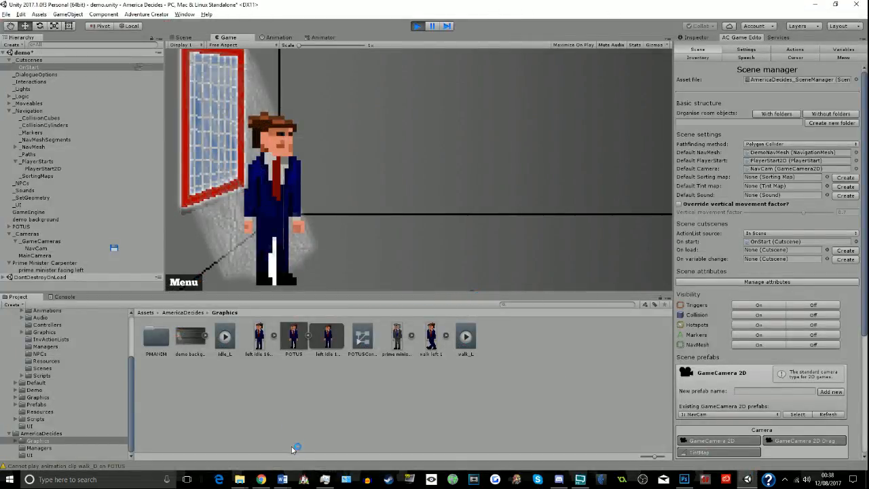
click(262, 479)
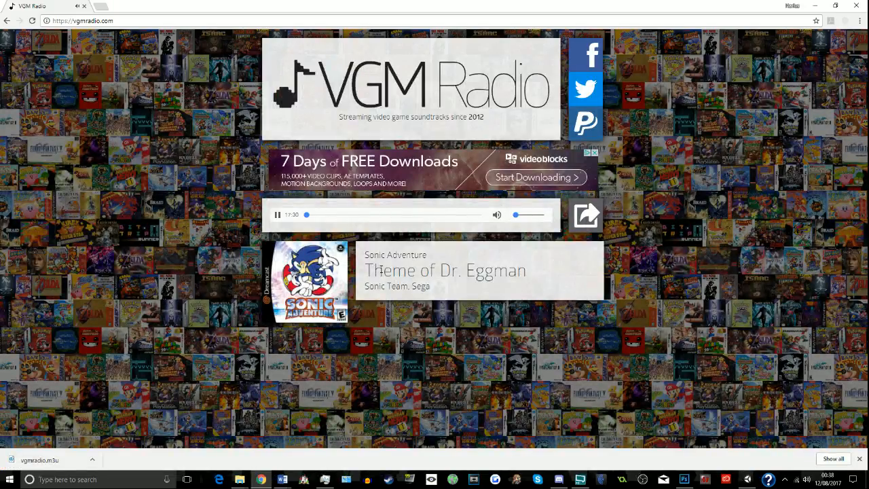
click(747, 479)
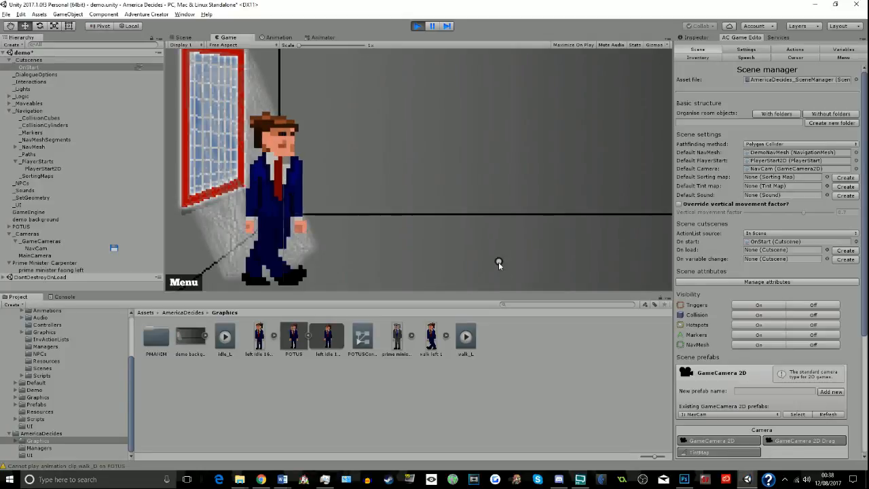
- Stop the game and assign prime minister facing left as the sprite child of Prime Minister Carpenter's NPC component
click(417, 26)
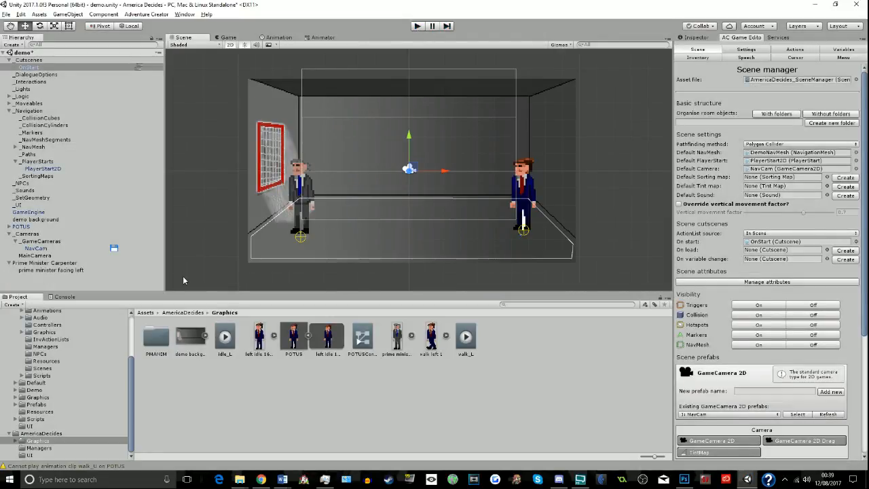
click(299, 197)
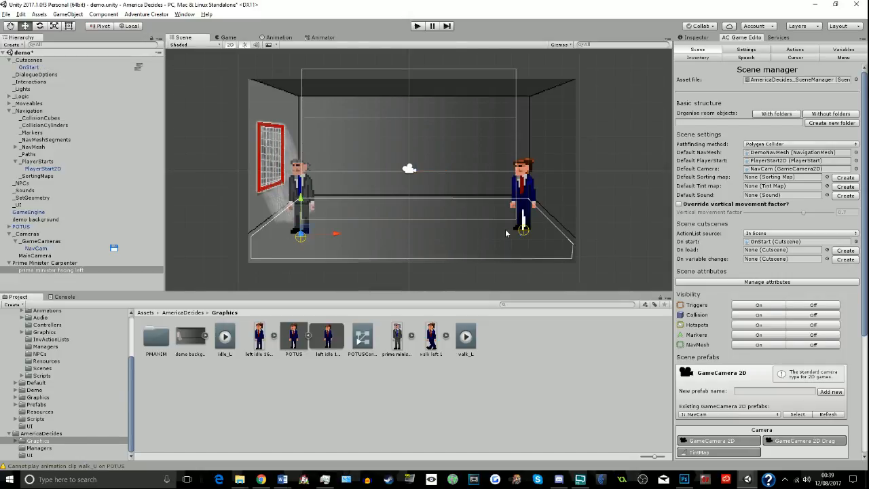
click(700, 38)
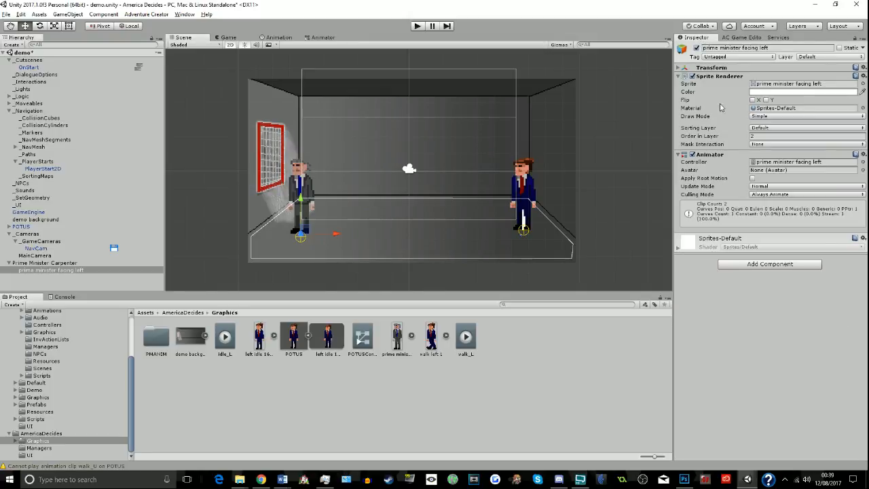
click(38, 256)
click(41, 263)
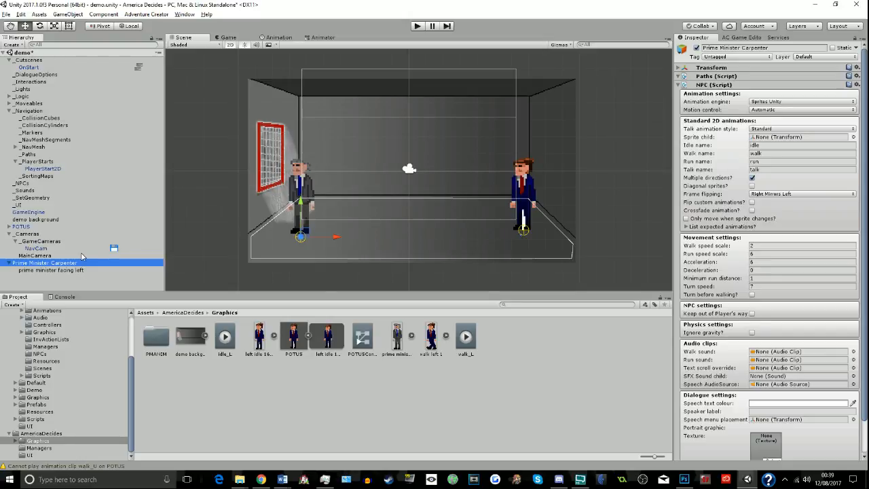
drag(30, 270, 792, 138)
- Run the game, walk the player character around the prime minister to check his facing direction, and stop the game
click(417, 26)
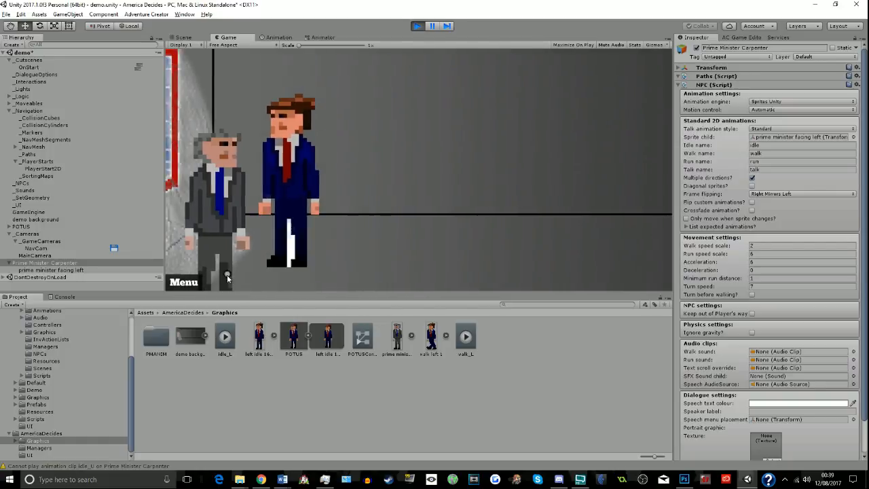
click(299, 284)
click(228, 281)
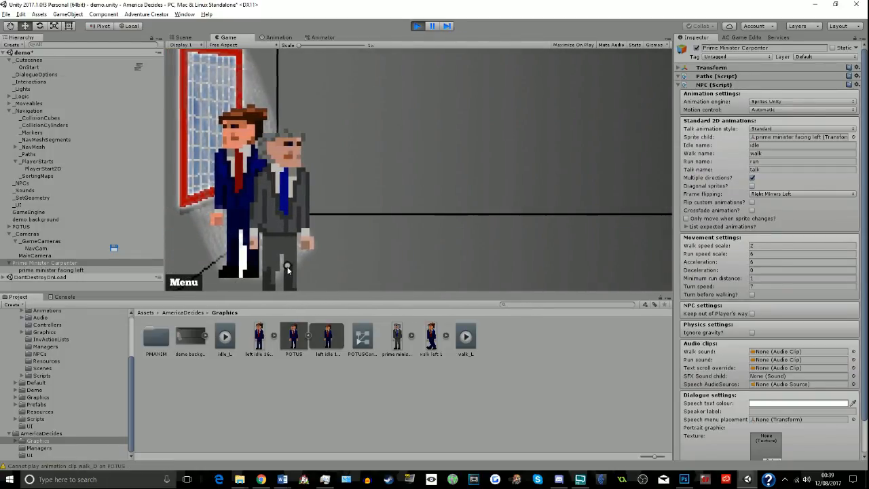
click(256, 288)
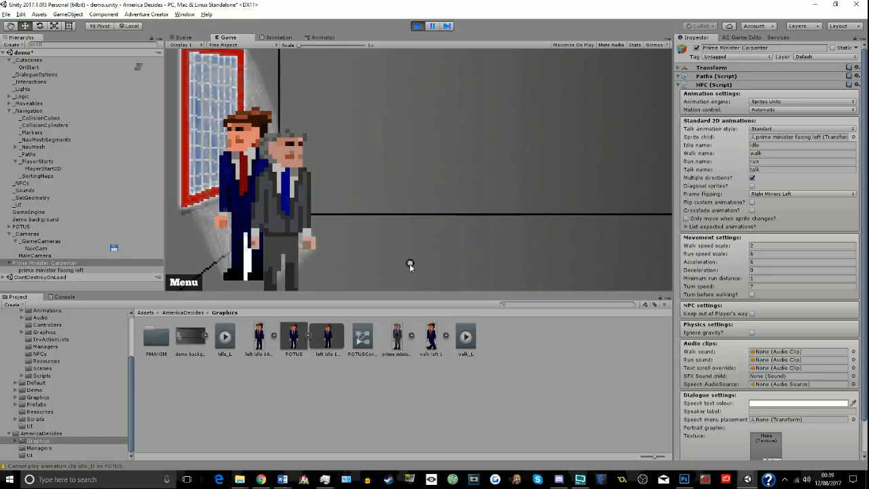
click(236, 270)
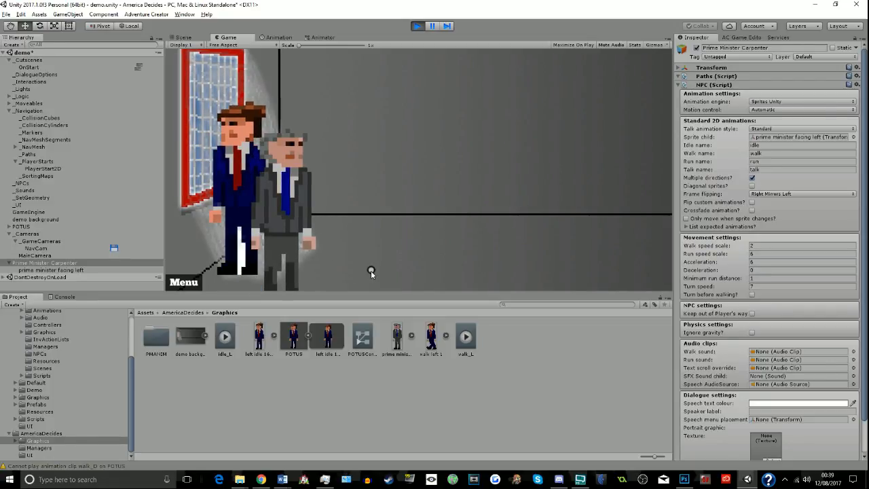
click(451, 267)
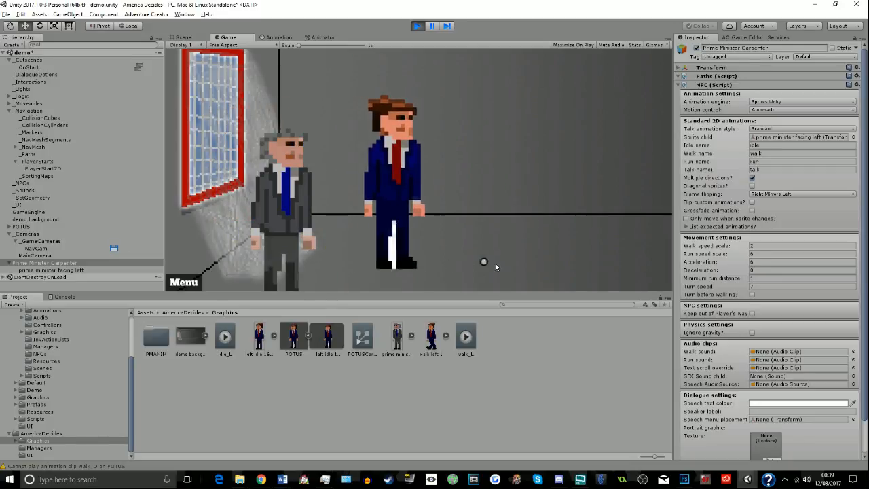
click(522, 261)
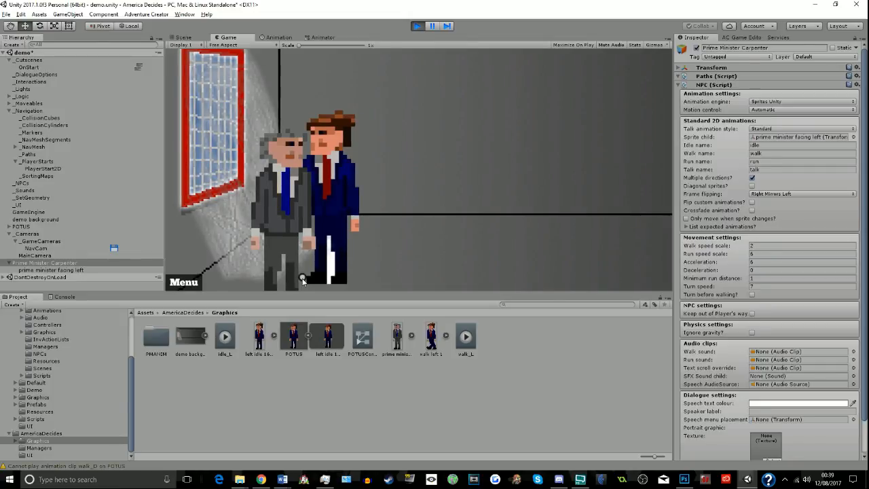
click(549, 284)
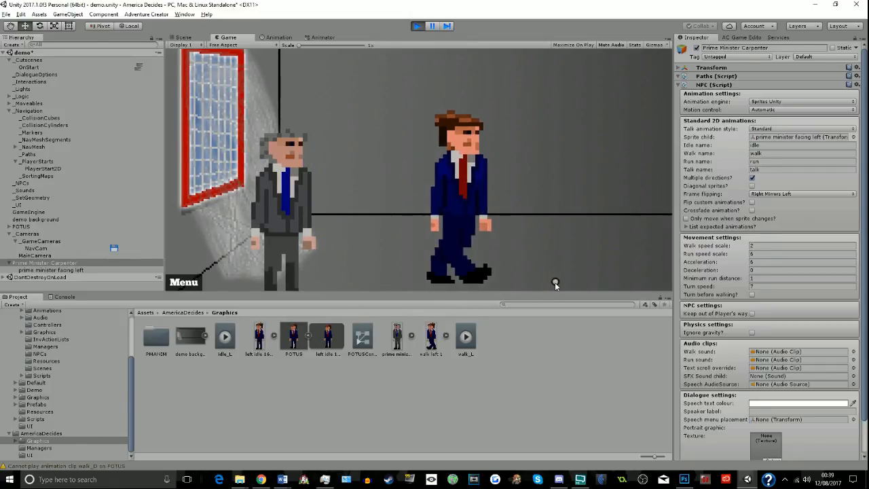
click(582, 287)
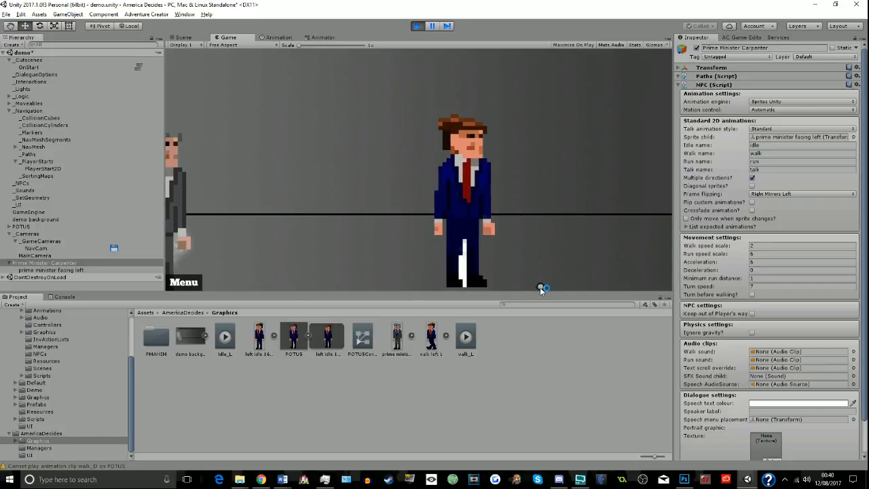
click(591, 263)
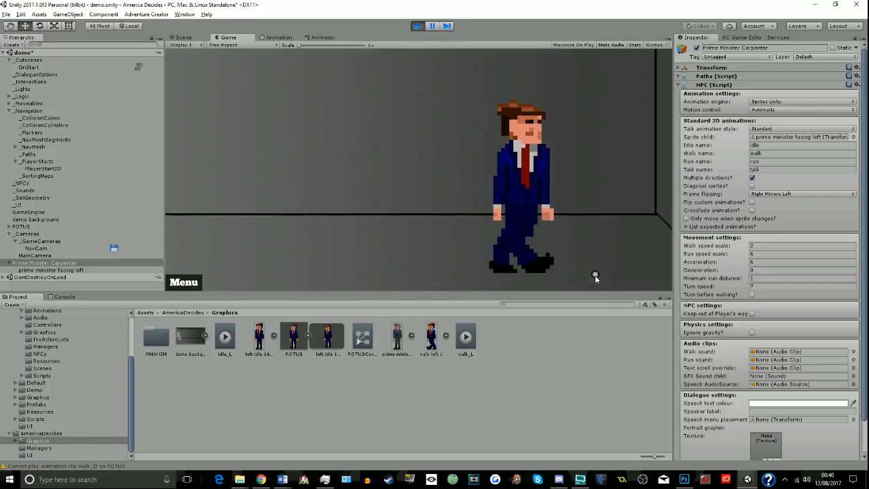
click(471, 259)
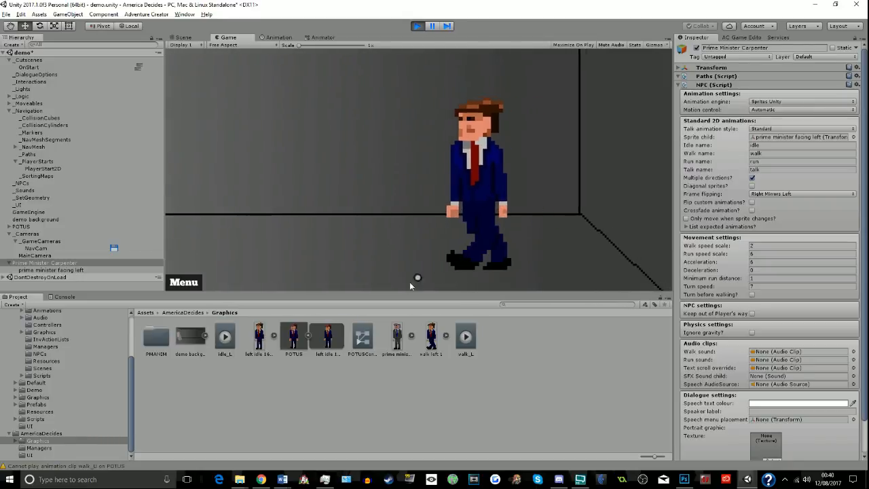
click(417, 27)
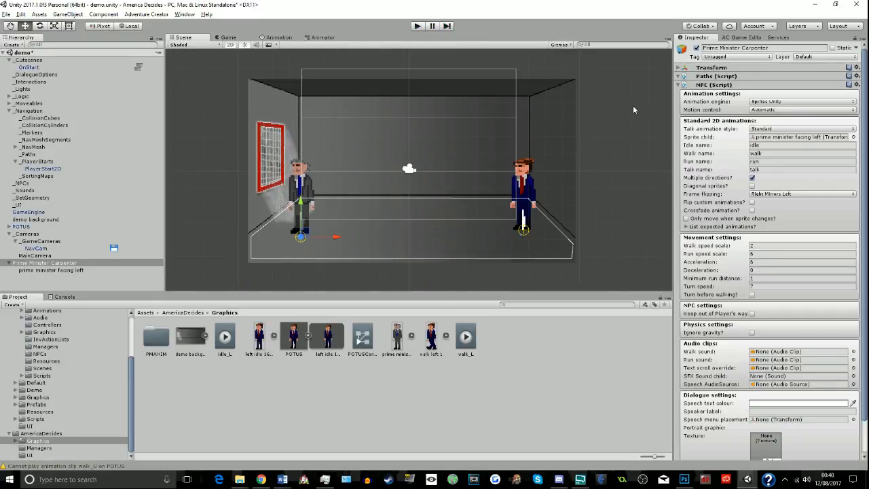
- Add a Hotspot component to the Prime Minister Carpenter object
scroll(770, 243, down, 3)
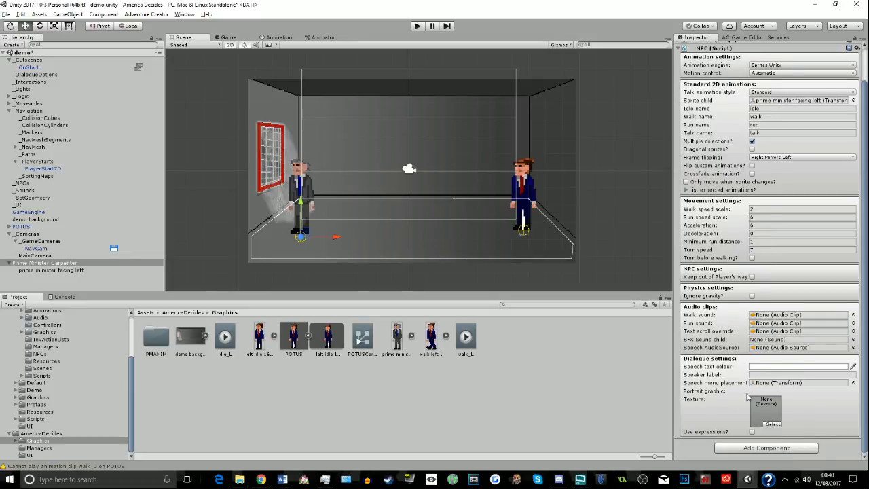
click(766, 449)
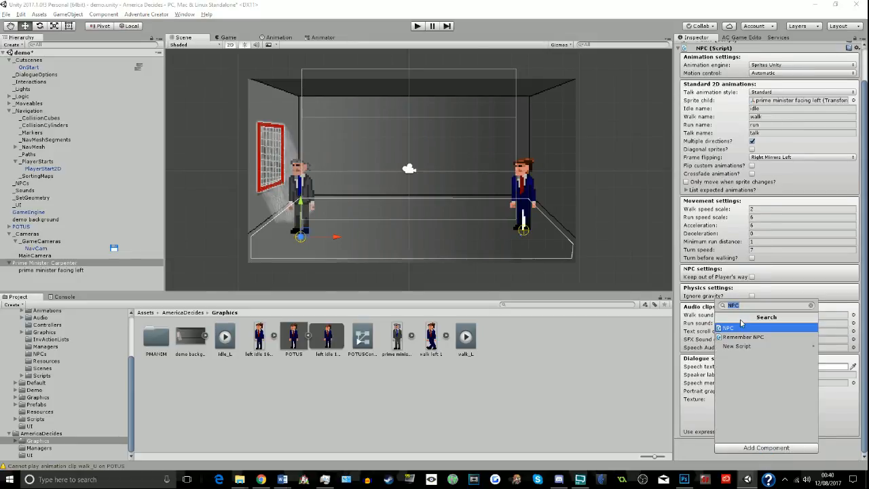
text(hotspot)
key(Return)
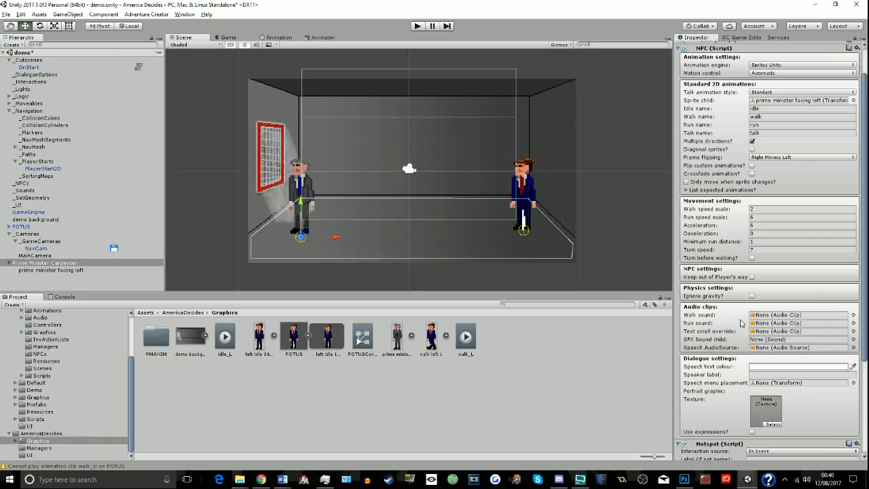
scroll(742, 323, down, 5)
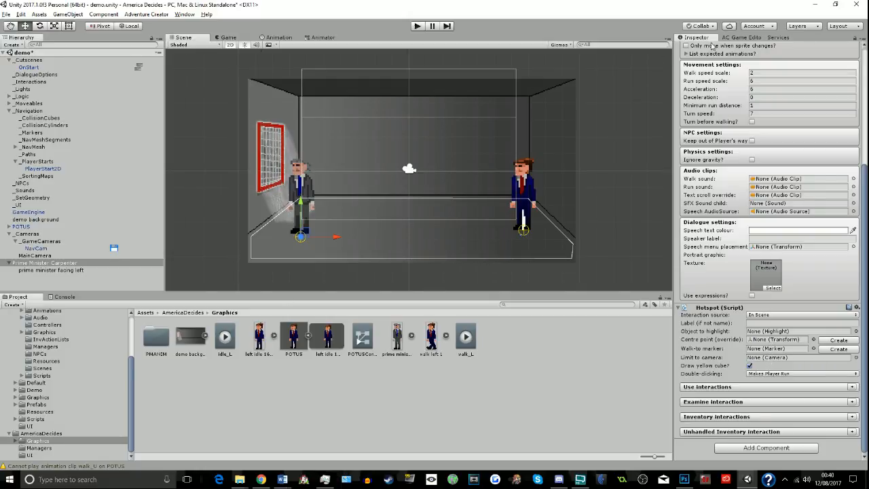
- Create a Marker 2D navigation prefab named PMMark in the scene
click(742, 37)
scroll(718, 428, down, 10)
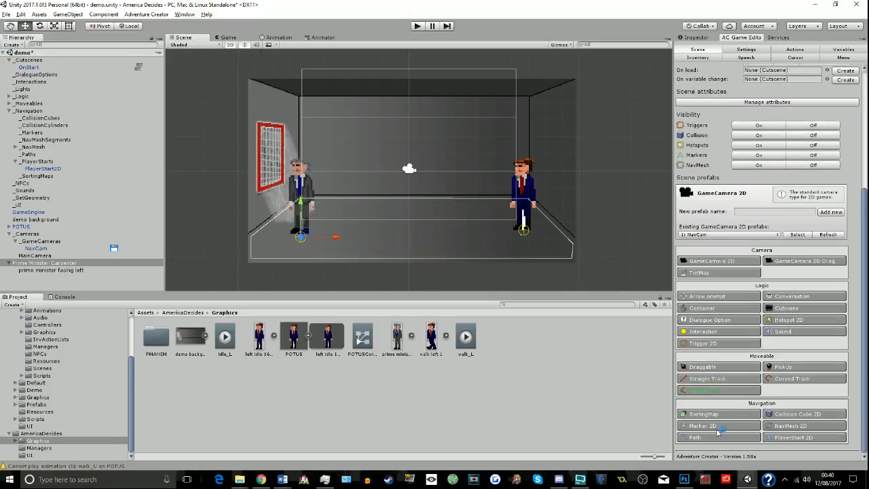
click(703, 426)
click(770, 212)
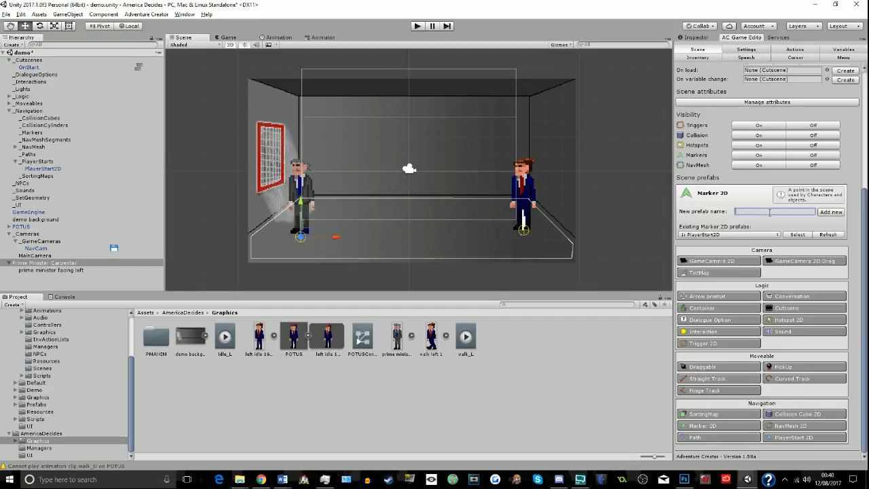
text(PMMark)
click(830, 212)
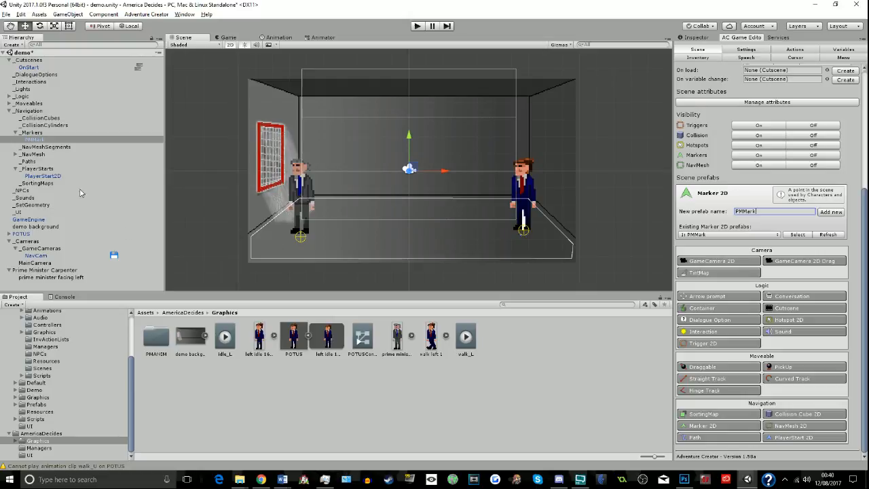
- Move the PMMark marker onto the floor just right of the prime minister and rotate it to point left towards him
drag(409, 136, 409, 198)
drag(446, 233, 385, 235)
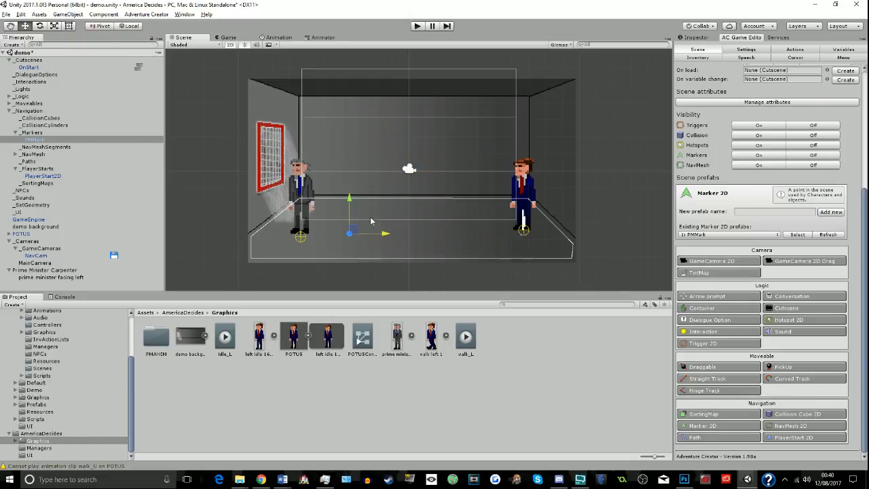
click(40, 25)
scroll(264, 185, up, 5)
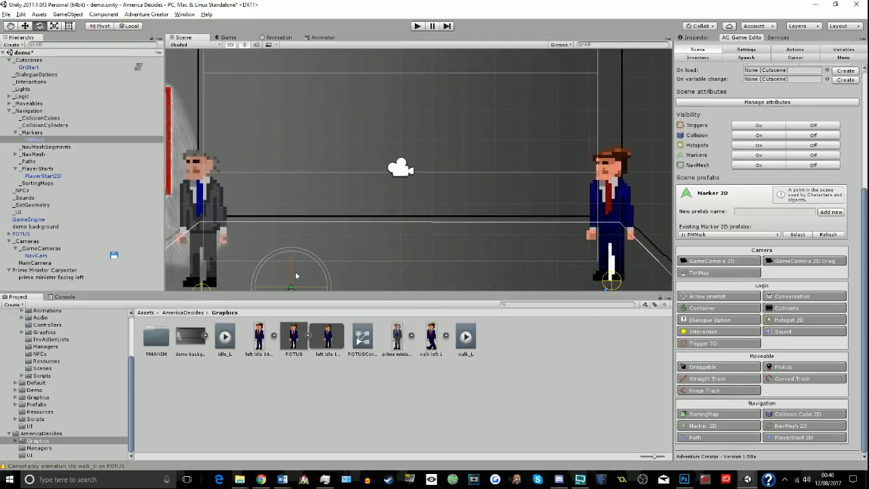
mouse_move(305, 256)
mouse_down()
mouse_move(225, 258)
mouse_move(175, 297)
mouse_up()
- Assign PMMark as the walk-to marker of Prime Minister Carpenter's hotspot, leaving the interaction source at In Scene
click(710, 38)
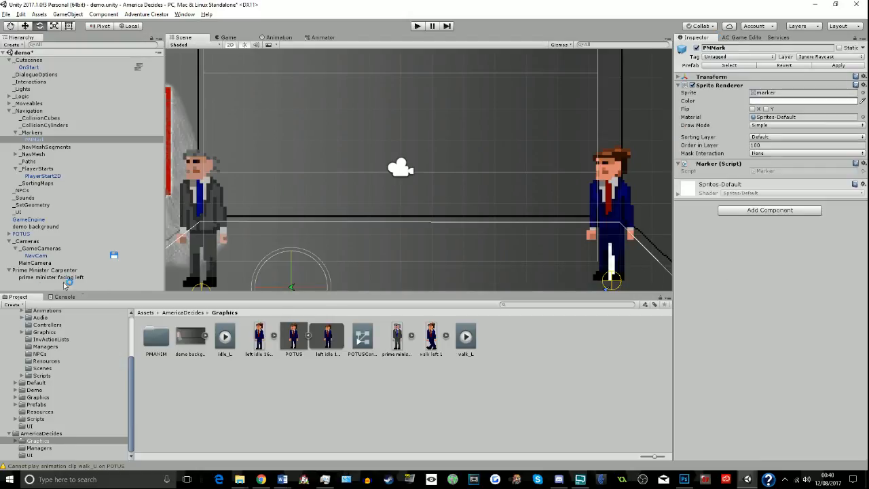
click(34, 270)
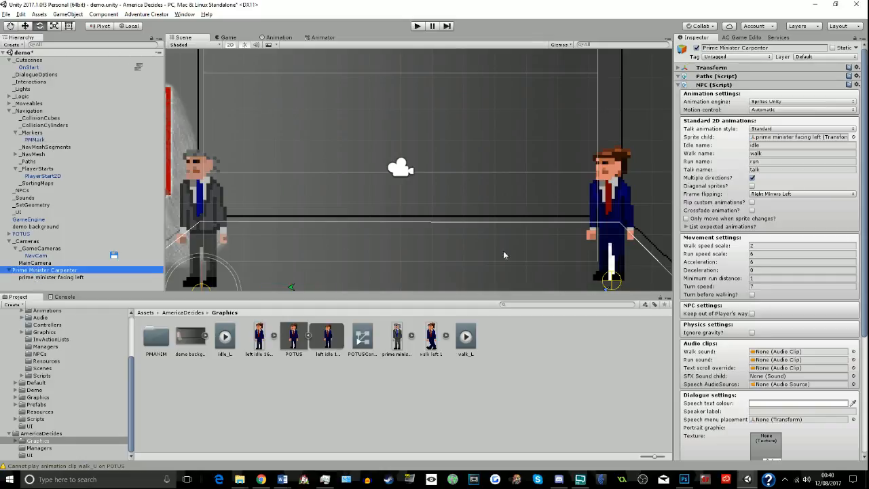
scroll(665, 267, down, 1)
scroll(733, 286, down, 5)
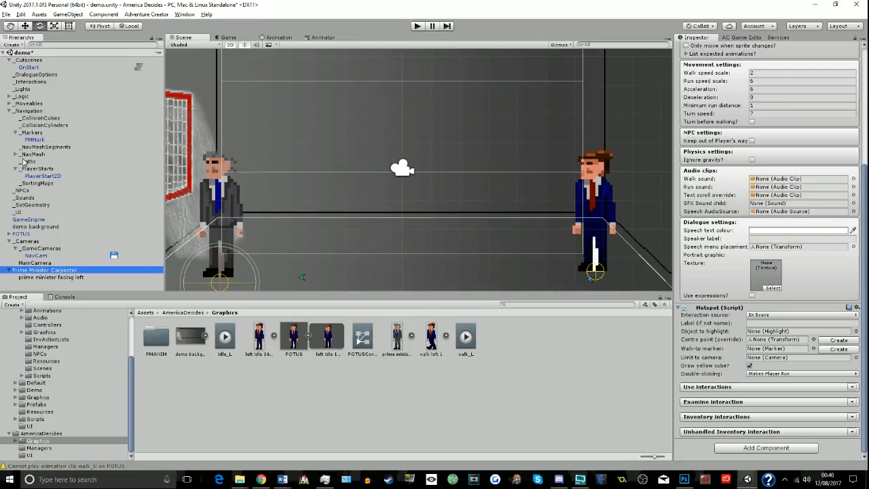
mouse_move(32, 136)
mouse_down()
mouse_move(303, 191)
mouse_move(780, 349)
mouse_up()
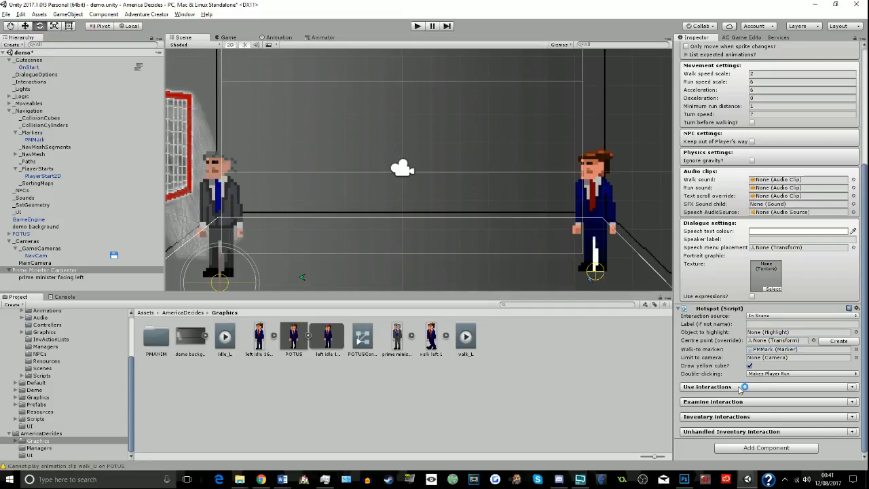
click(774, 316)
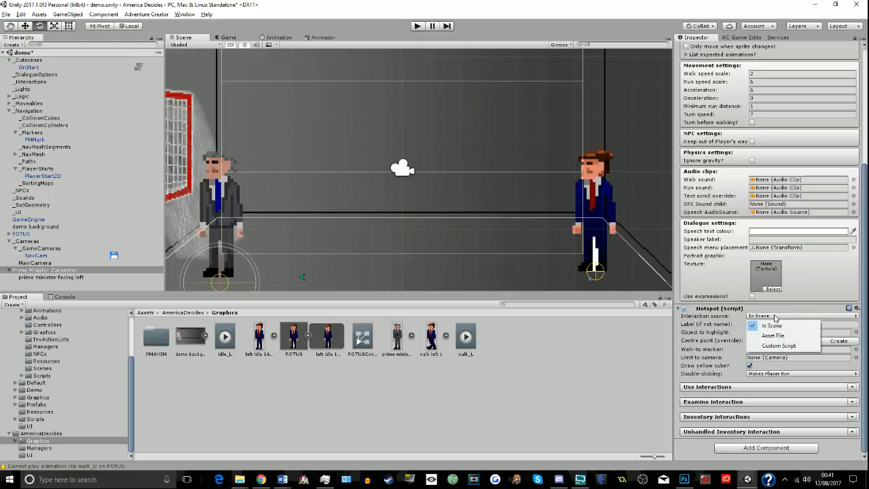
click(640, 405)
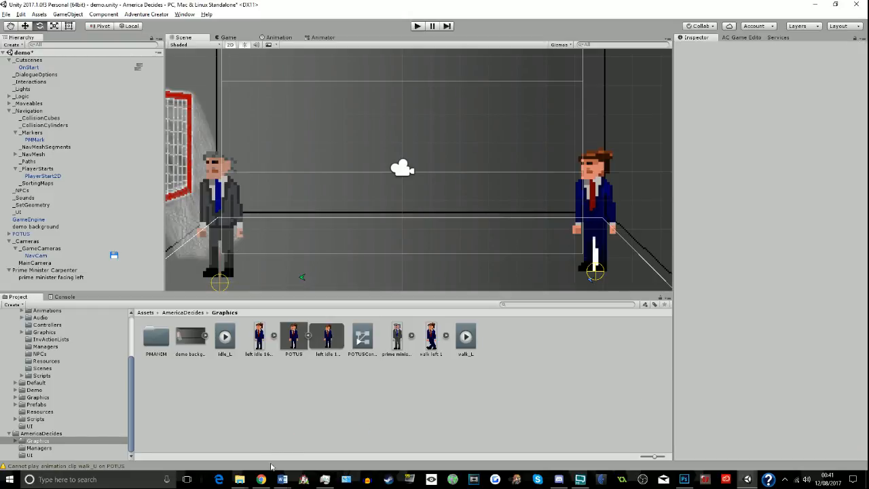
- Switch to Chrome to check the track playing on VGM Radio, and return to Unity
mouse_move(262, 479)
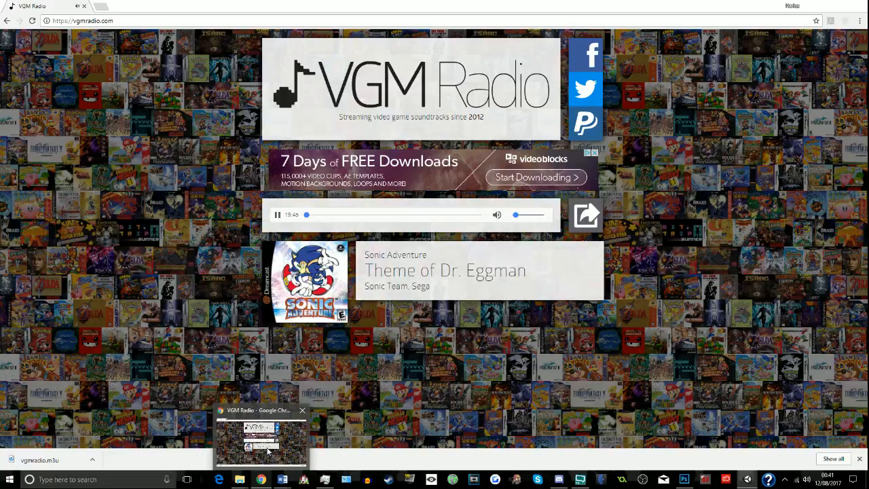
click(268, 450)
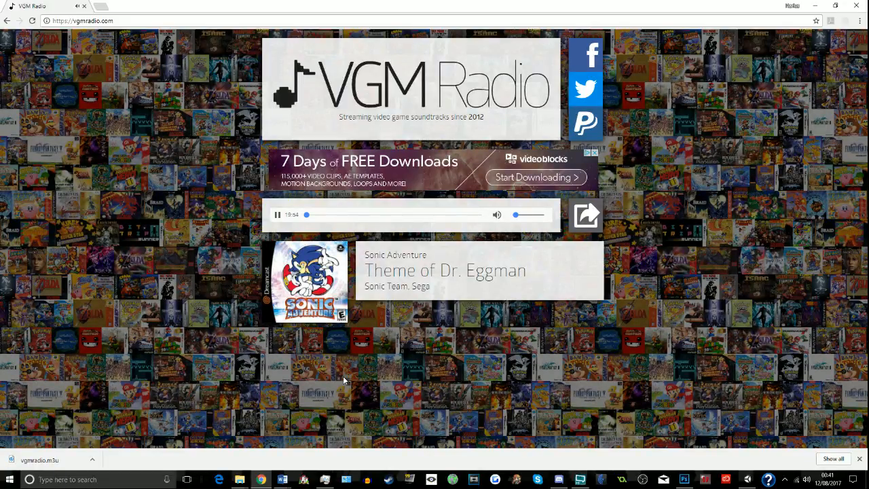
key(alt+Tab)
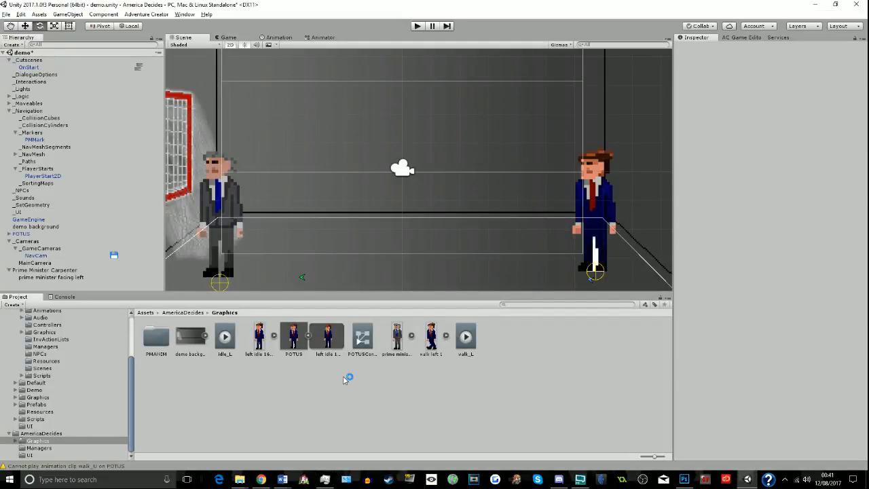
click(754, 41)
click(703, 41)
click(261, 479)
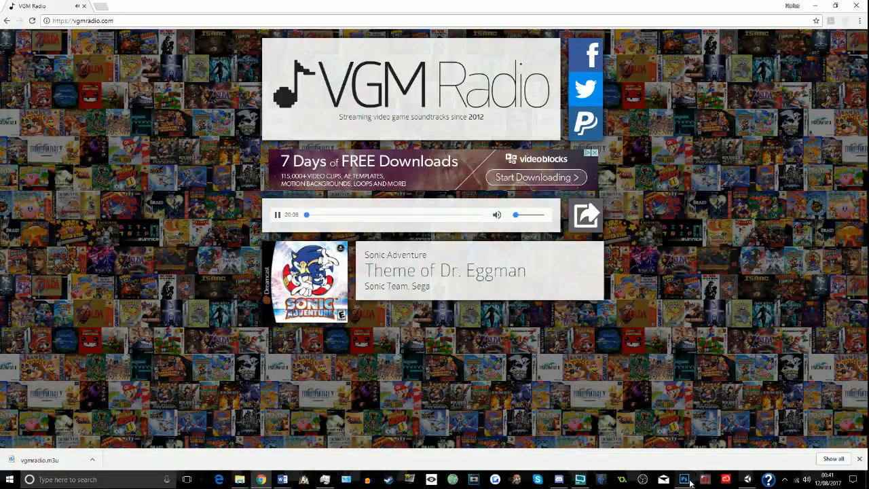
click(748, 480)
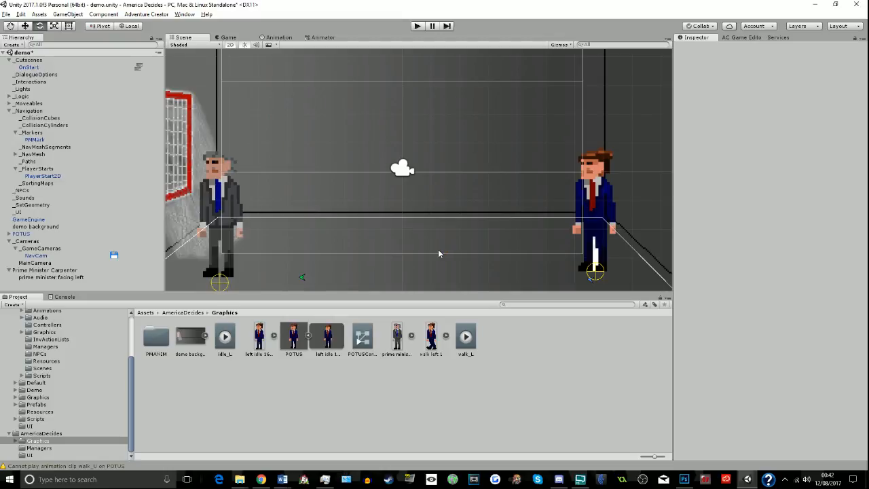
- Add a use interaction to Prime Minister Carpenter's hotspot with Talk to as its cursor icon
click(235, 200)
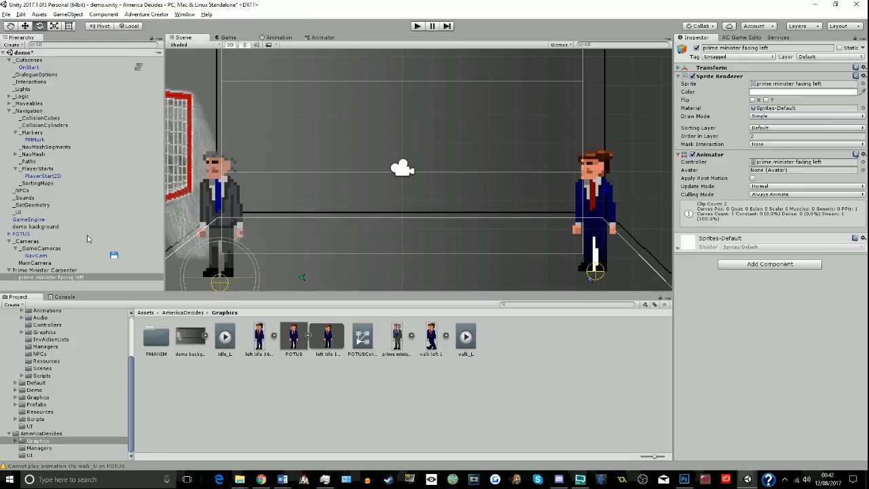
click(109, 270)
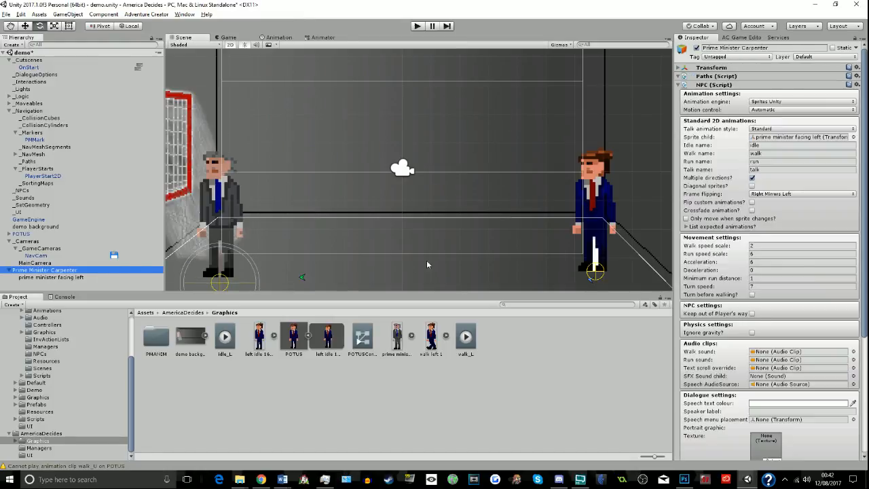
scroll(857, 299, down, 5)
scroll(857, 299, down, 2)
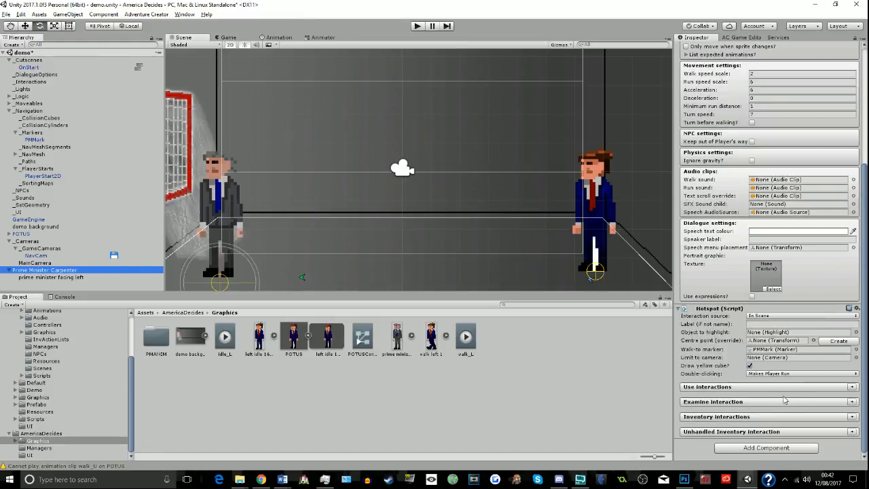
click(852, 387)
click(750, 398)
click(767, 417)
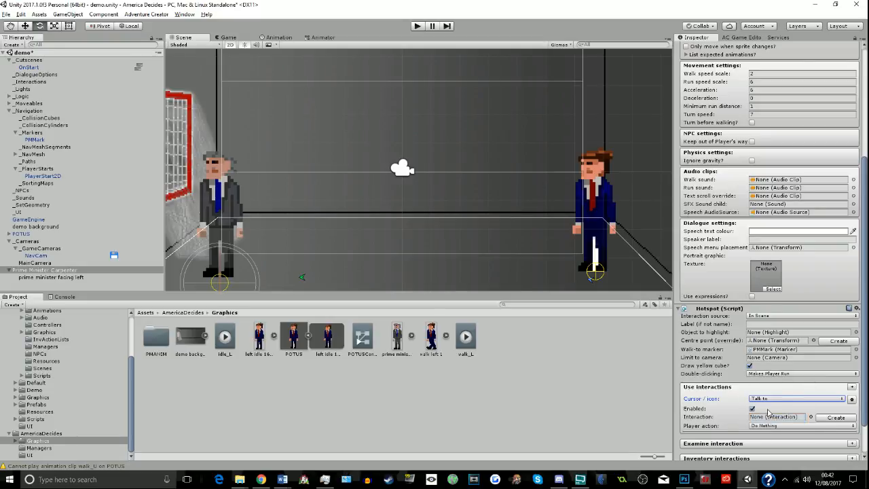
- Set the player action of the Talk to interaction to Walk To Marker
click(767, 426)
click(767, 423)
click(767, 426)
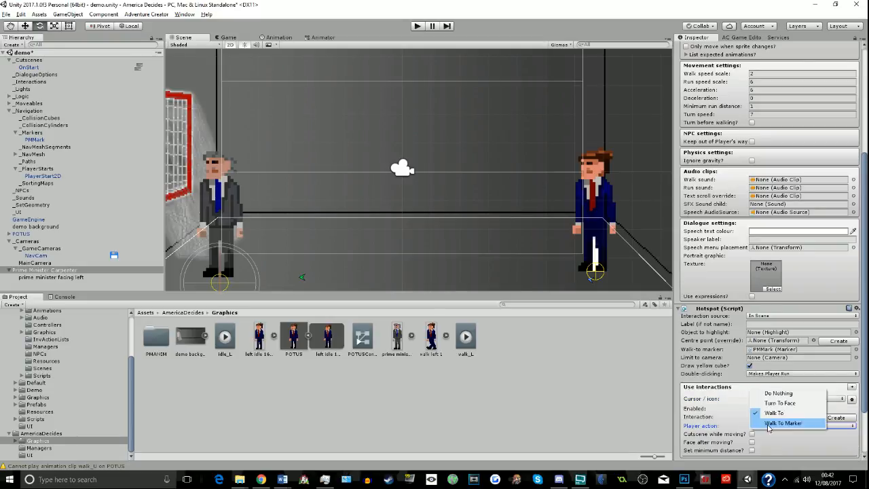
click(769, 423)
click(770, 417)
- Create the scene interaction for the hotspot's Talk to entry, keep the entry enabled, and locate the new object in the hierarchy
click(753, 410)
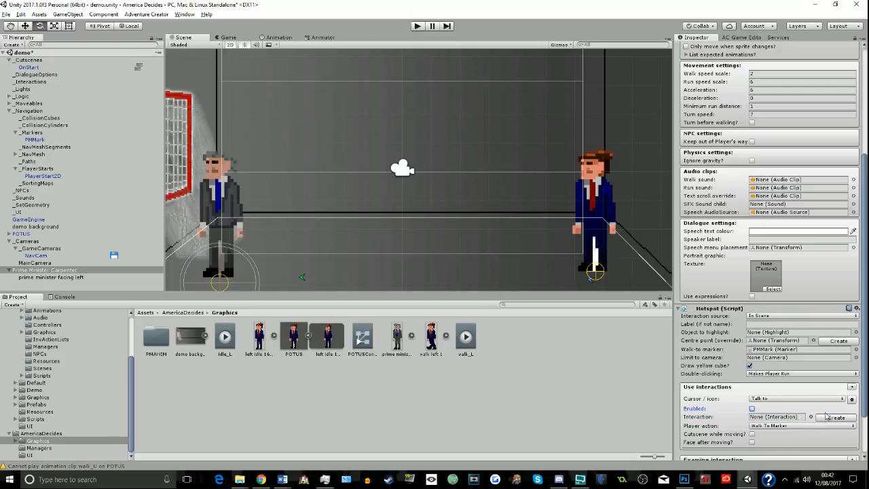
click(822, 419)
click(752, 409)
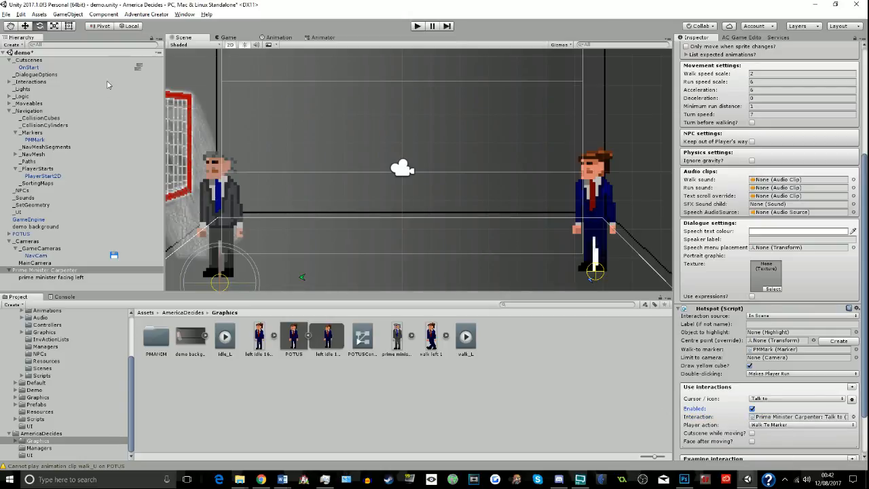
click(811, 423)
click(836, 417)
click(836, 417)
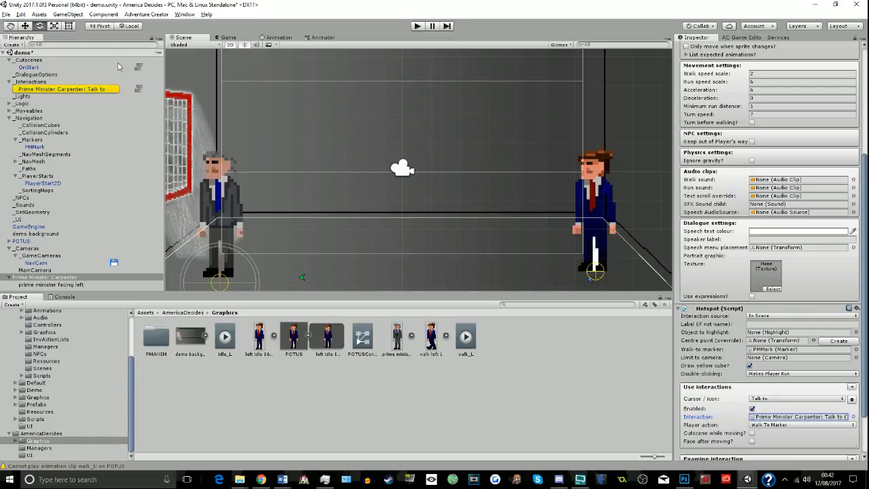
- Open the Talk to interaction's action list and make its first action Dialogue: Play speech with Prime Minister Carpenter as speaker
click(138, 89)
click(74, 42)
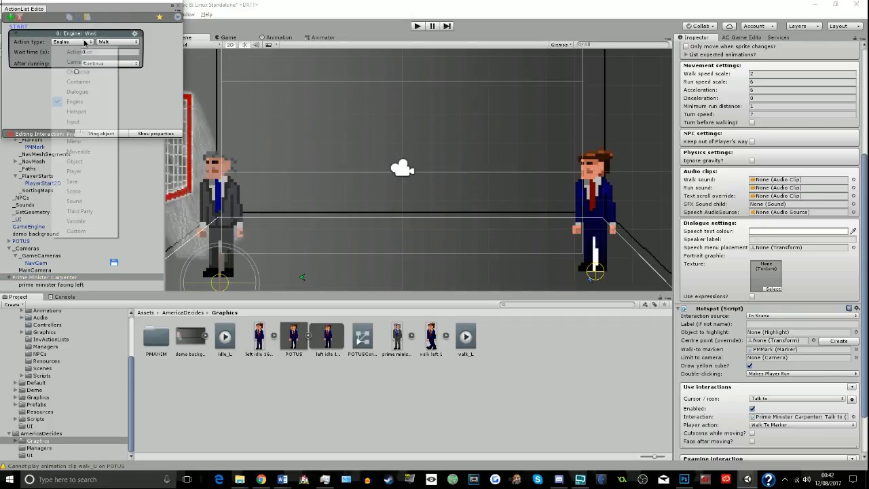
click(79, 93)
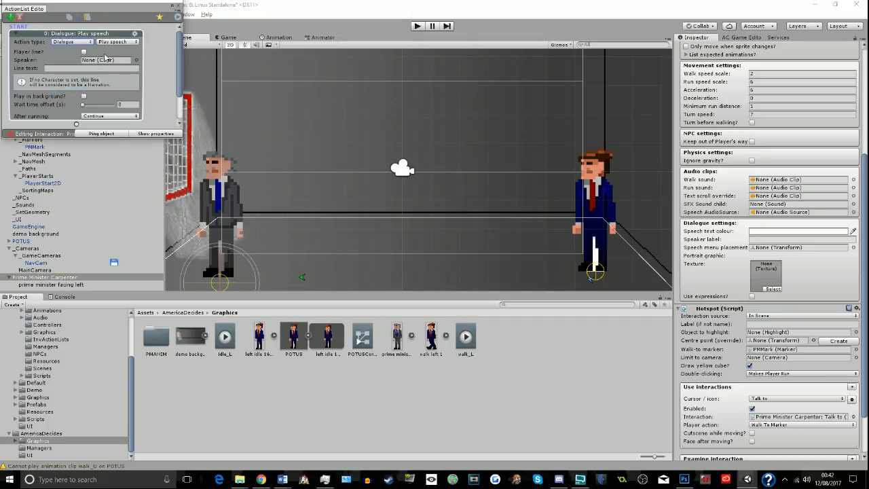
drag(31, 277, 92, 62)
- Set the speech action's line text to "Geico saves you 15% or more on car insurance."
click(91, 68)
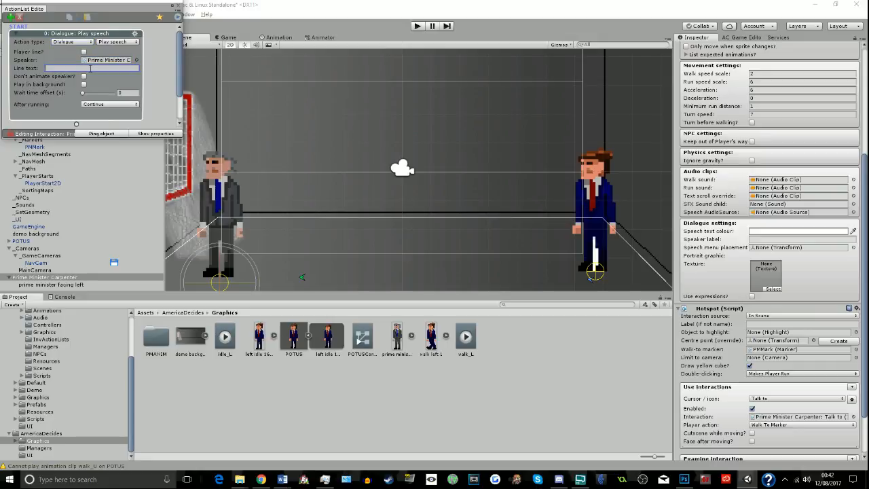
text(Geico saves you 15% or)
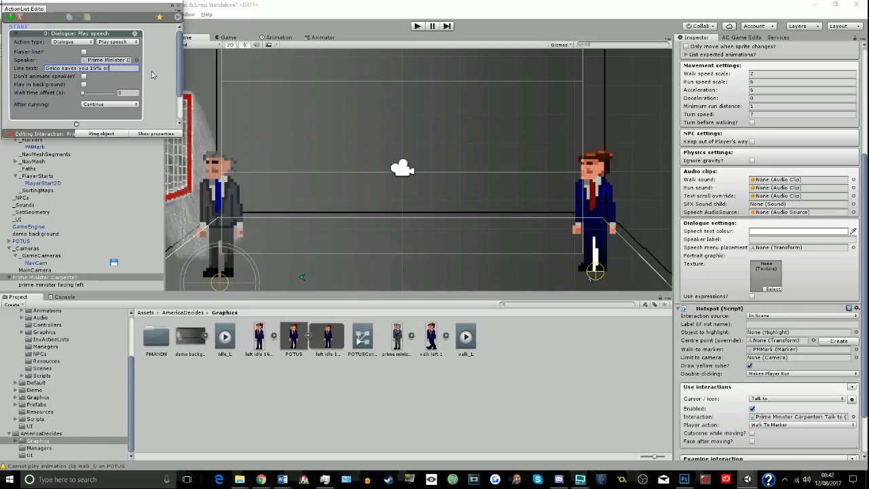
text( more on car insurance.)
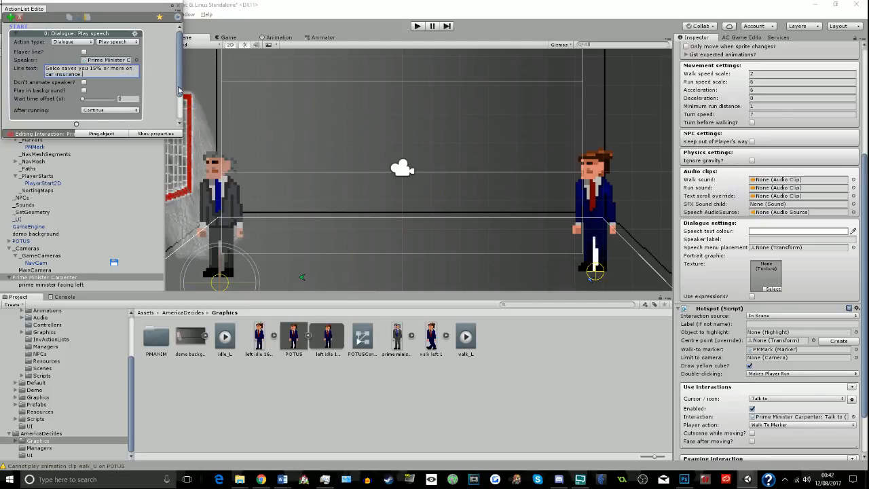
- Dock the ActionList Editor alongside the Inspector and append a Dialogue: Play speech action after the first speech
drag(40, 8, 747, 136)
click(748, 158)
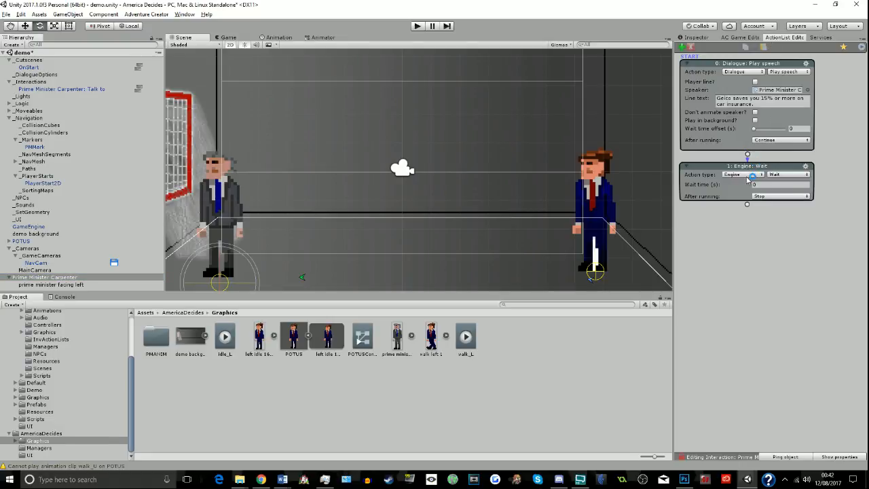
click(744, 174)
click(748, 224)
- Make the second speech action a player line with the text "I'm sorry?"
click(755, 184)
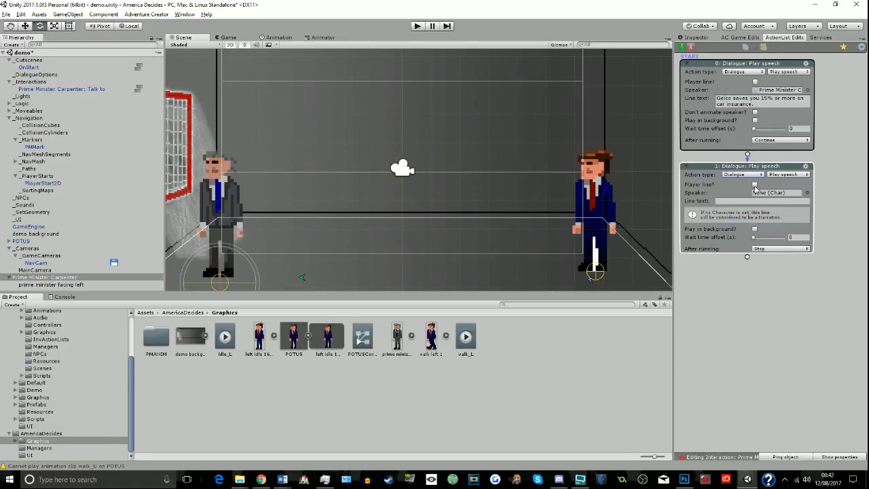
click(762, 193)
text(I'm sorry?)
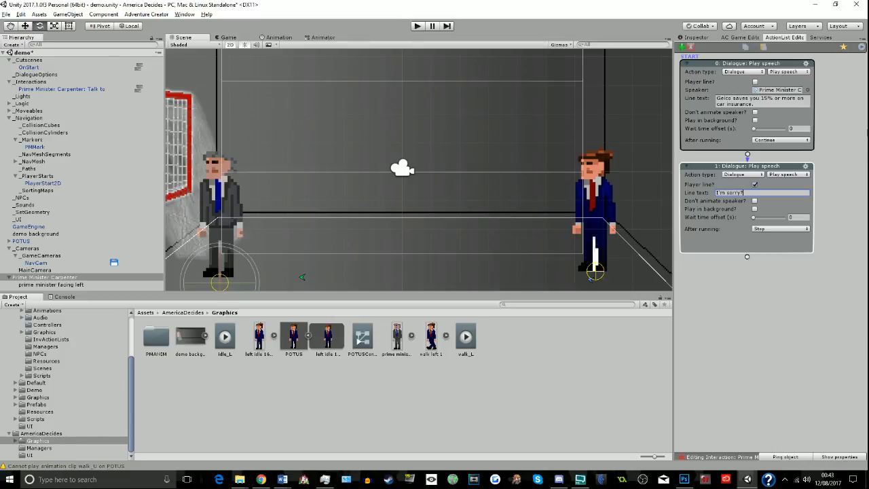
- Append a third action, Dialogue: Play speech, with Prime Minister Carpenter as its speaker
click(748, 258)
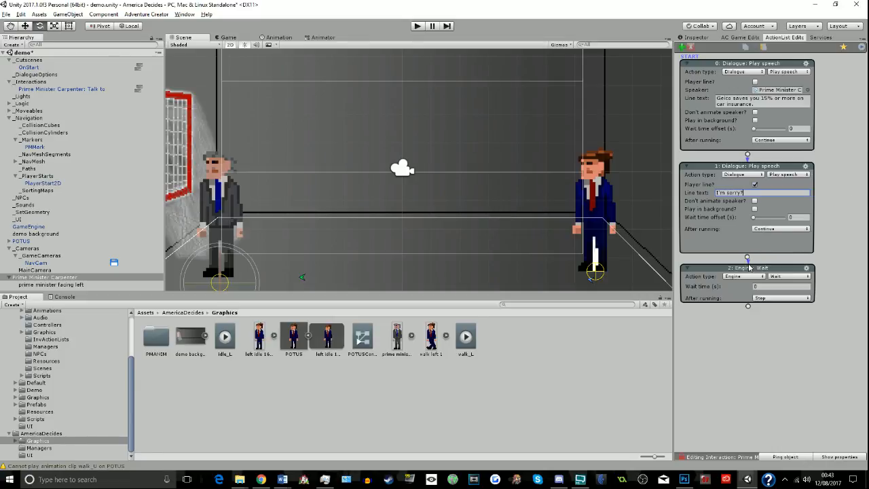
click(744, 277)
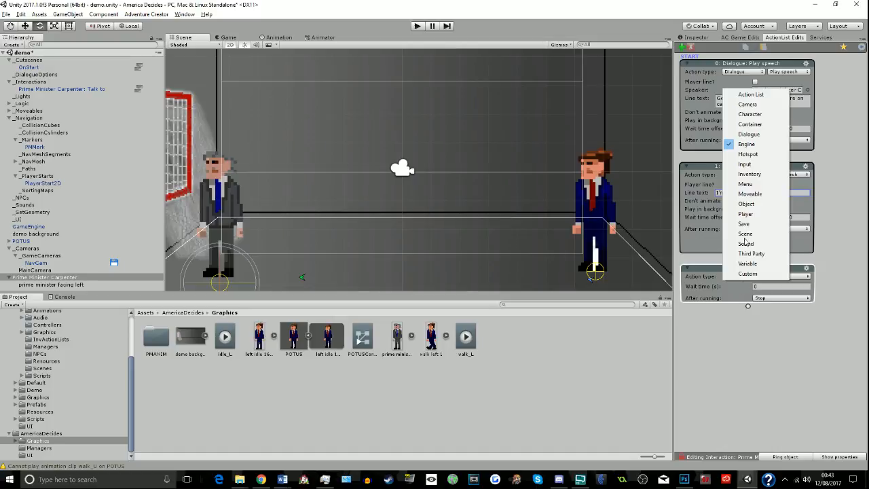
click(764, 136)
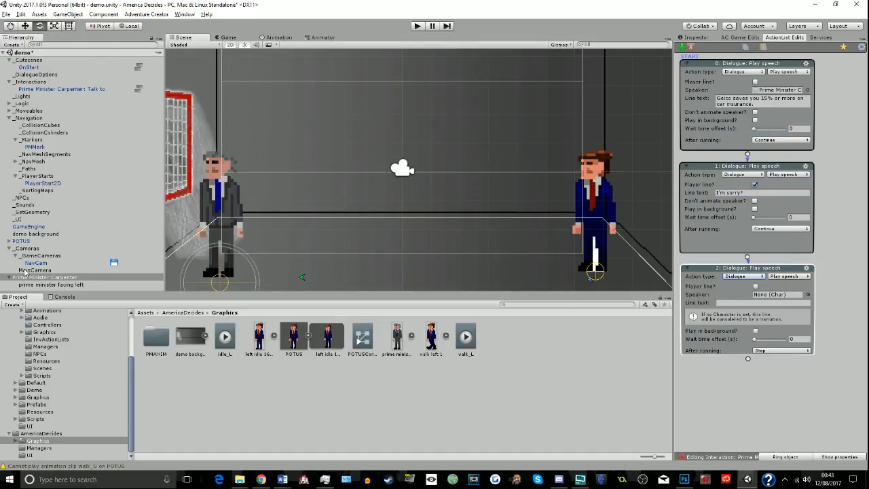
drag(26, 277, 770, 297)
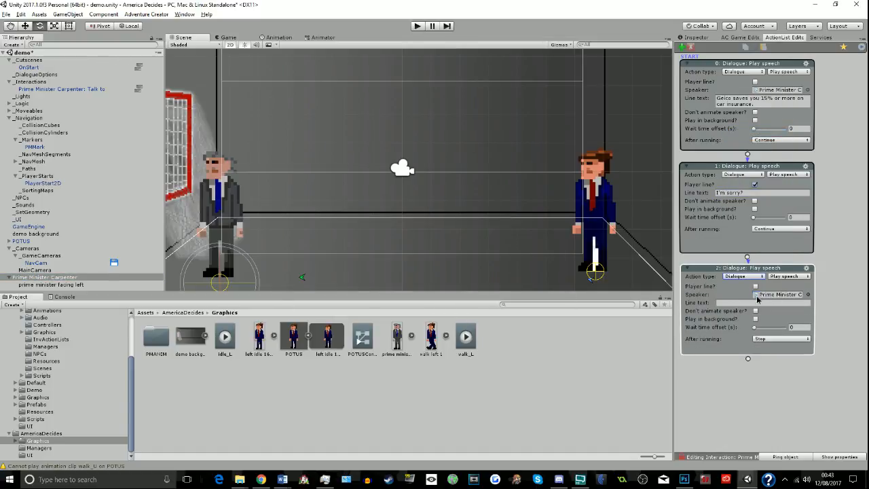
- Set the third speech action's line text to "I mean, uh... what can I do for you, Mr. President?"
click(758, 301)
text(I mean, uh...)
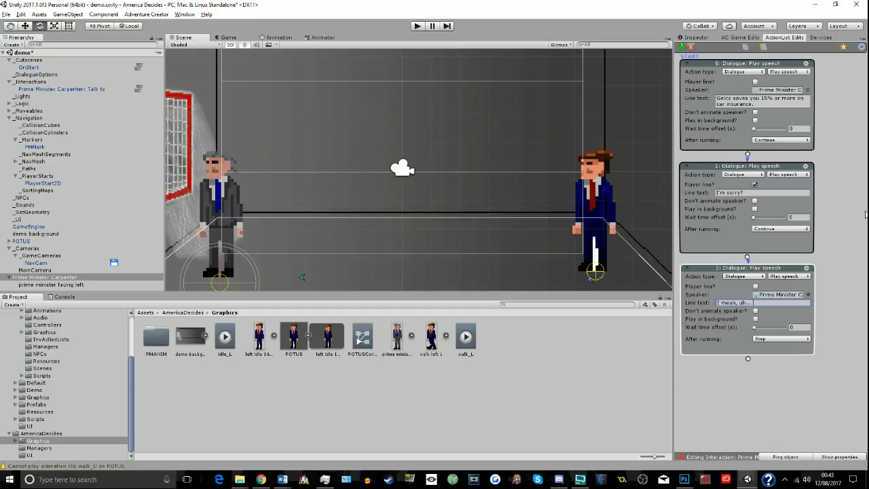
text( what can I do for you.)
text( Mr. President?)
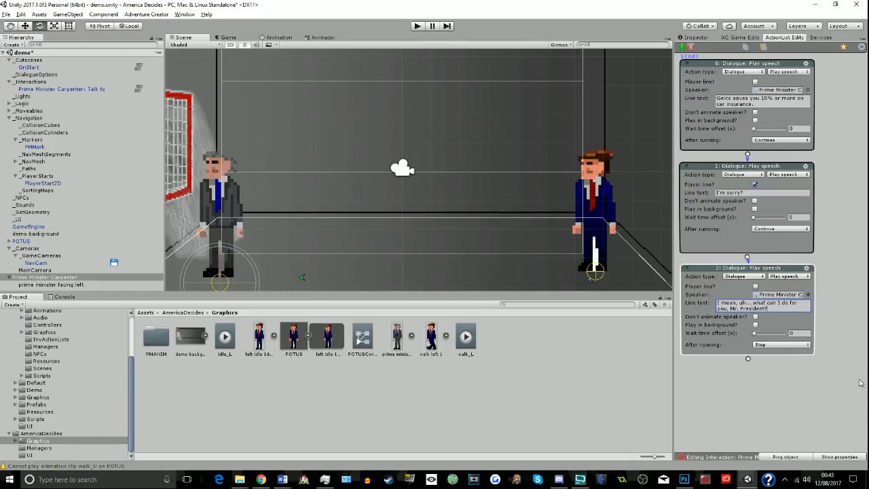
- Add a new Conversation prefab to the scene from the Logic prefabs and select it in the hierarchy
click(725, 38)
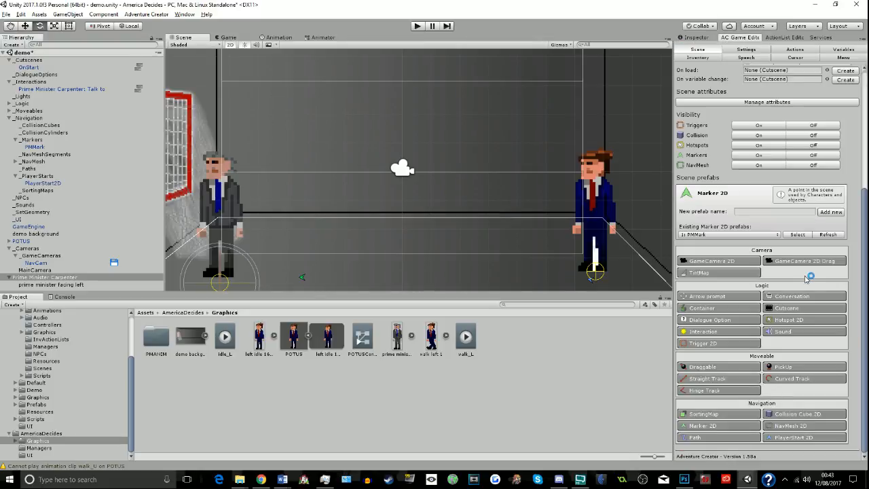
click(794, 297)
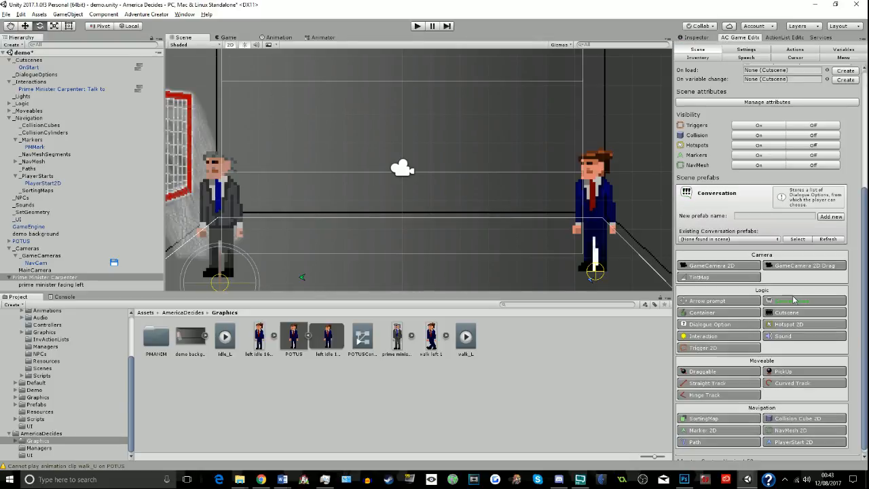
click(831, 217)
click(82, 126)
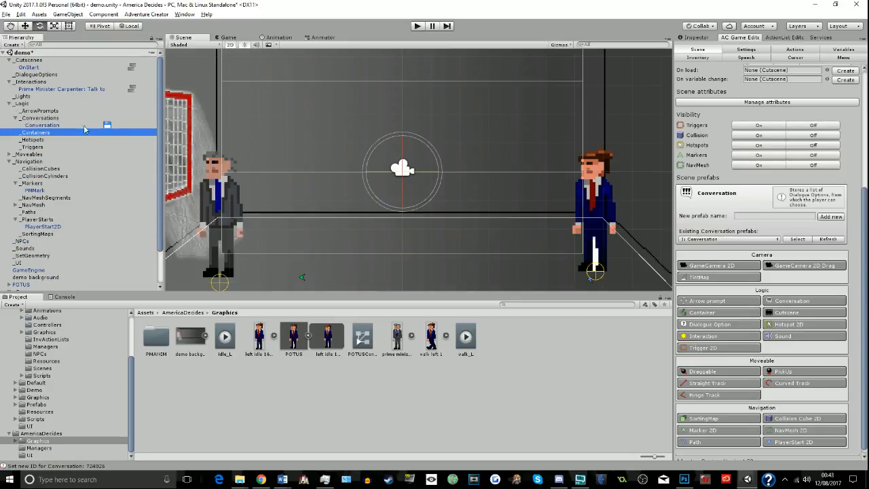
- Rename the new conversation object to PMConv
click(710, 39)
drag(740, 48, 686, 50)
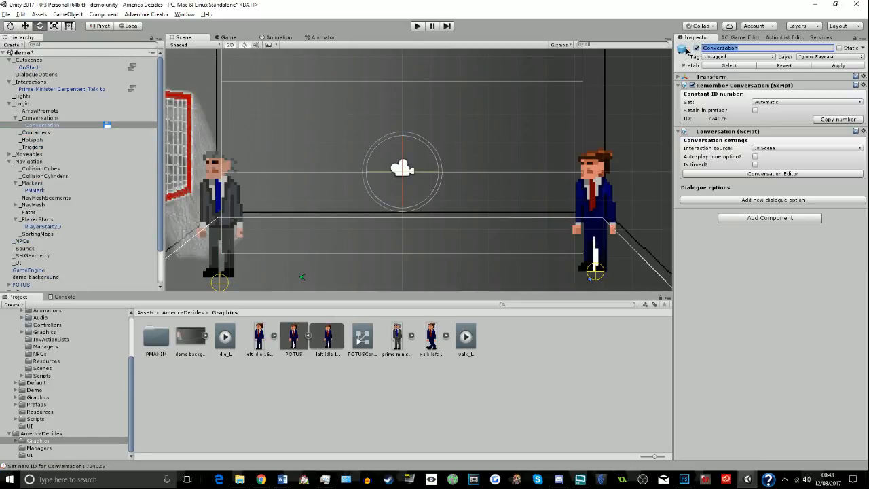
click(704, 48)
key(Delete)
key(Delete)
key(Delete)
key(Delete)
key(Delete)
key(Delete)
key(Delete)
key(Delete)
key(Delete)
key(Delete)
key(Delete)
key(Delete)
text(PMC)
text(onv)
- Add a dialogue option labelled "Any ideas?" to PMConv, followed by a second option with an empty label
click(753, 201)
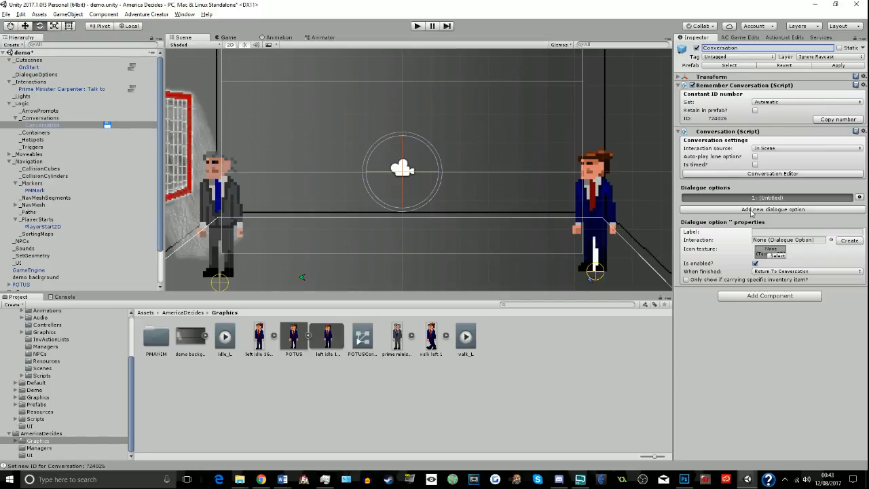
click(772, 231)
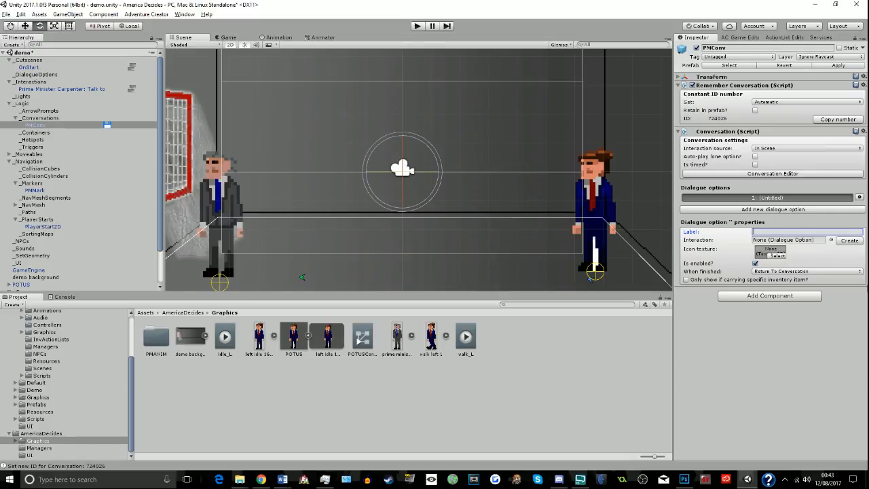
text(Any ideas?)
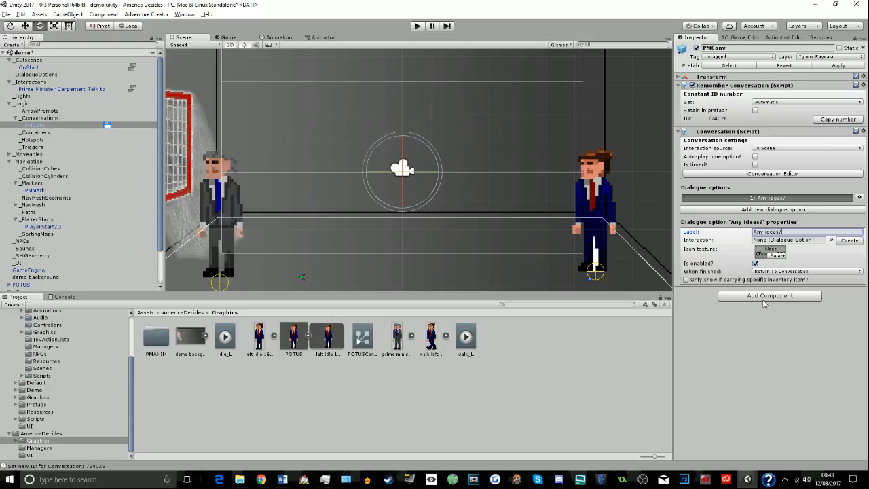
click(785, 211)
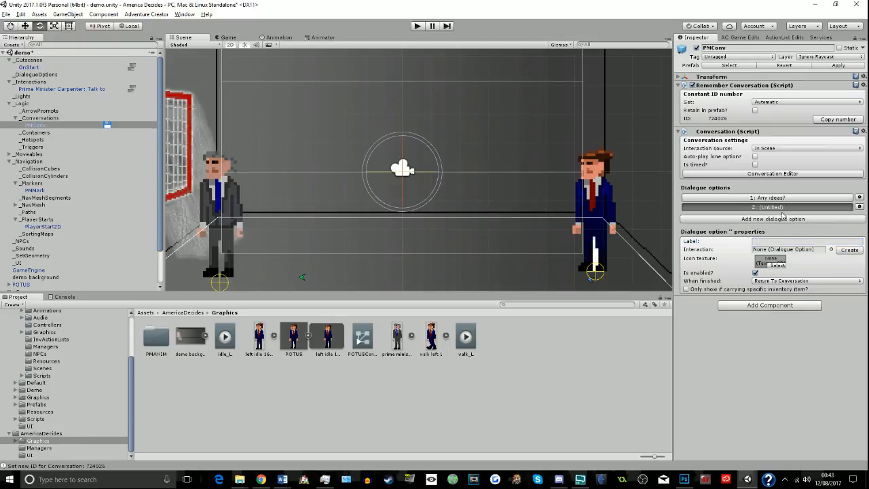
click(785, 241)
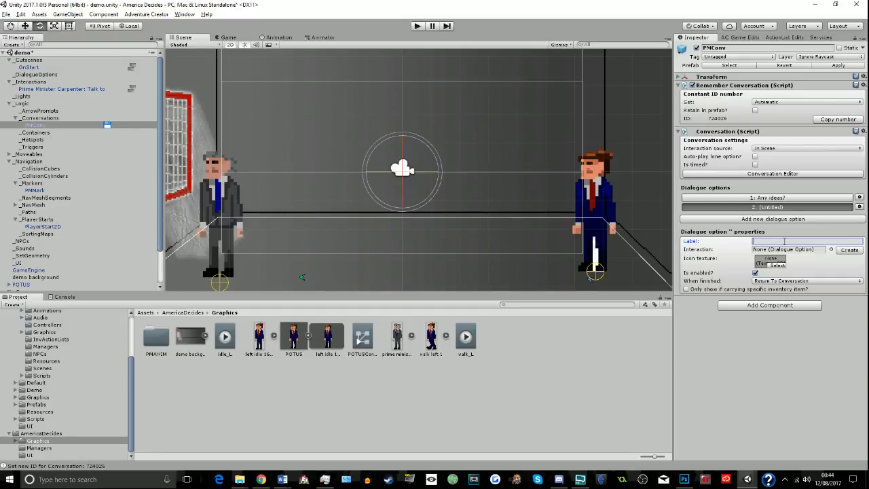
text(How IS the UK)
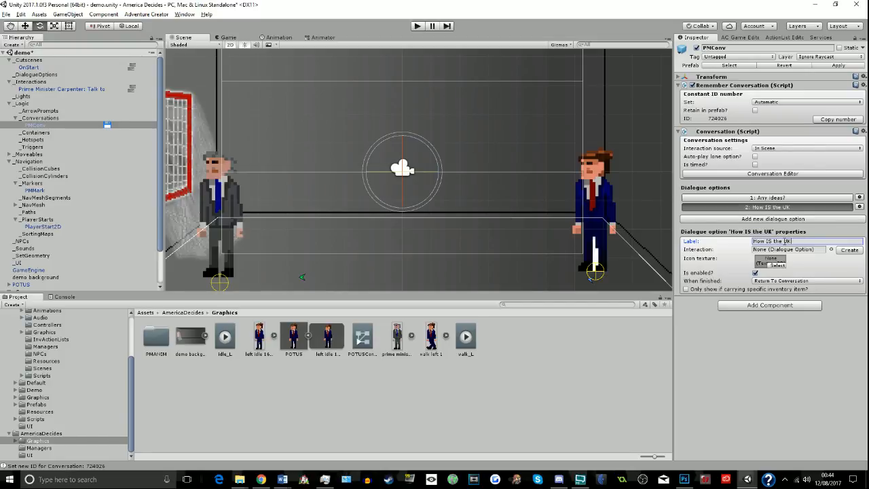
key(BackSpace)
key(BackSpace)
key(BackSpace)
key(BackSpace)
key(BackSpace)
key(BackSpace)
key(BackSpace)
key(BackSpace)
key(BackSpace)
key(BackSpace)
key(BackSpace)
key(BackSpace)
key(BackSpace)
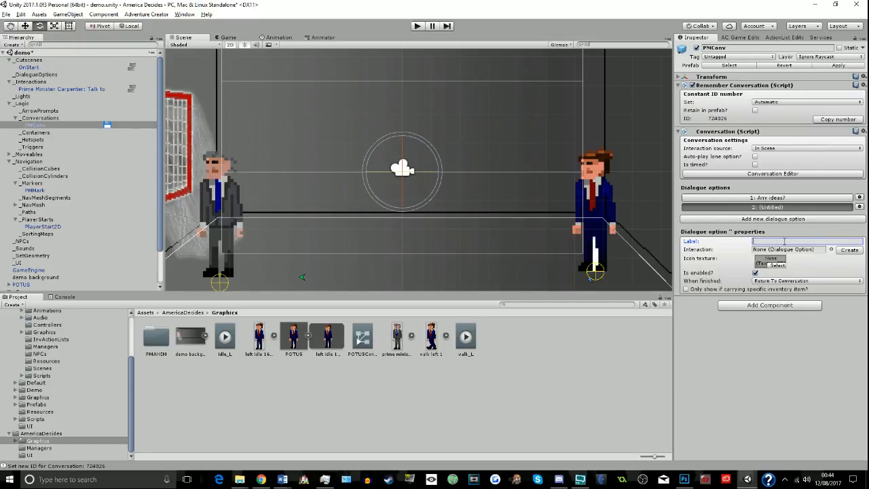
- Label PMConv's second dialogue option "[Leave]"
text([Leave])
click(749, 331)
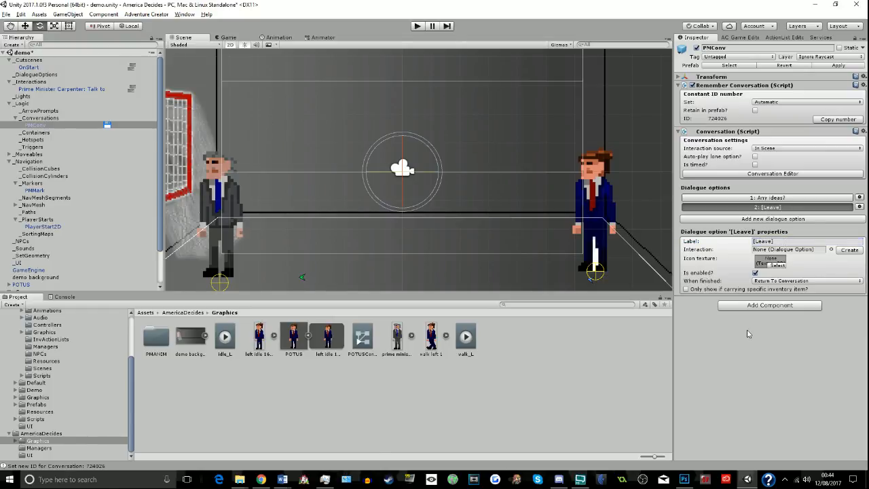
- Append a Dialogue: Start conversation action to the Talk to interaction's action list and assign PMConv as its conversation
click(772, 38)
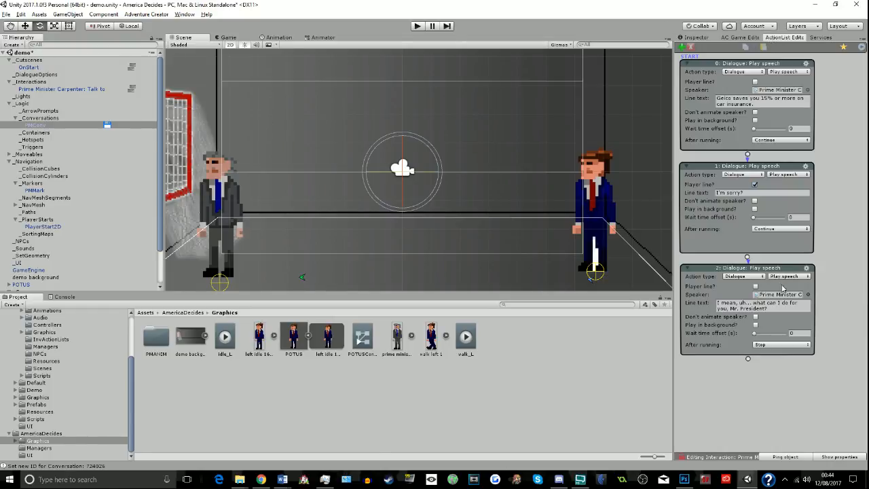
click(749, 361)
click(750, 374)
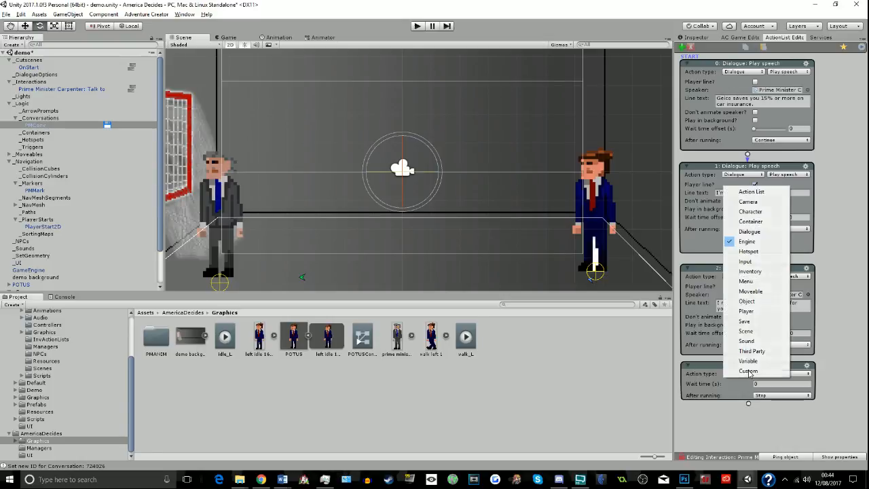
click(761, 233)
click(796, 369)
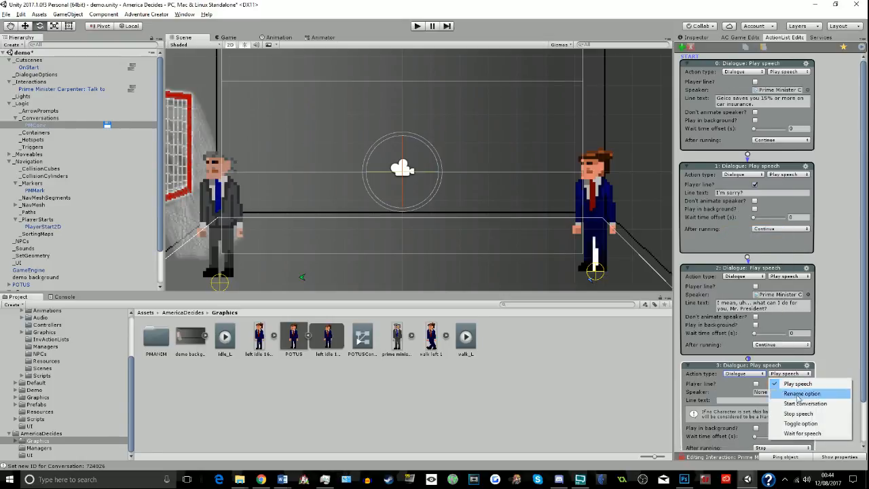
click(791, 396)
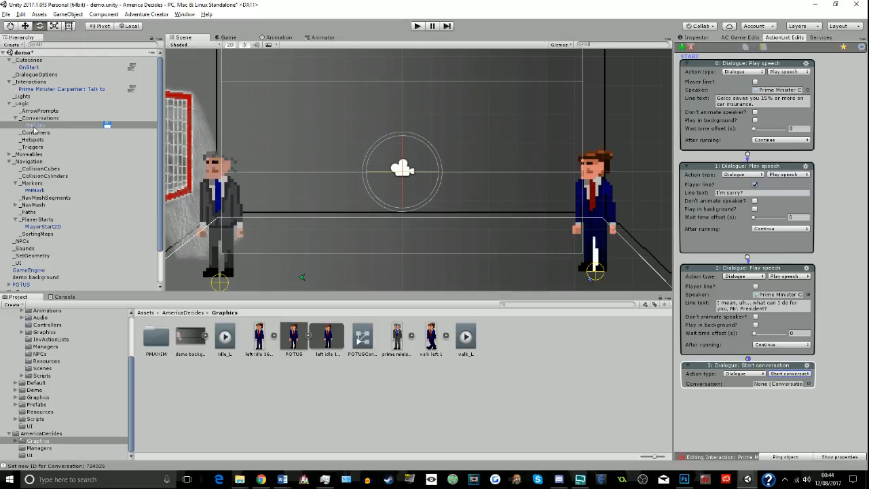
drag(34, 126, 779, 391)
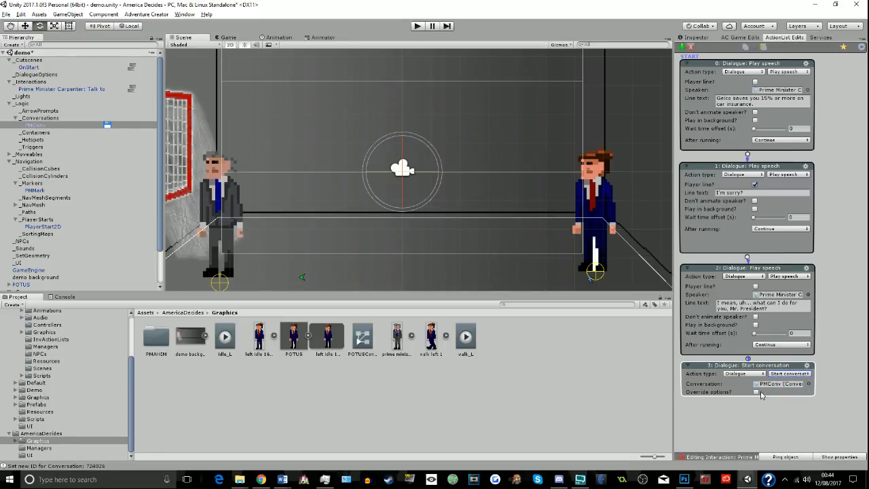
- Enable overriding of the conversation's options and attach a new action to the "Any ideas?" outcome
click(756, 392)
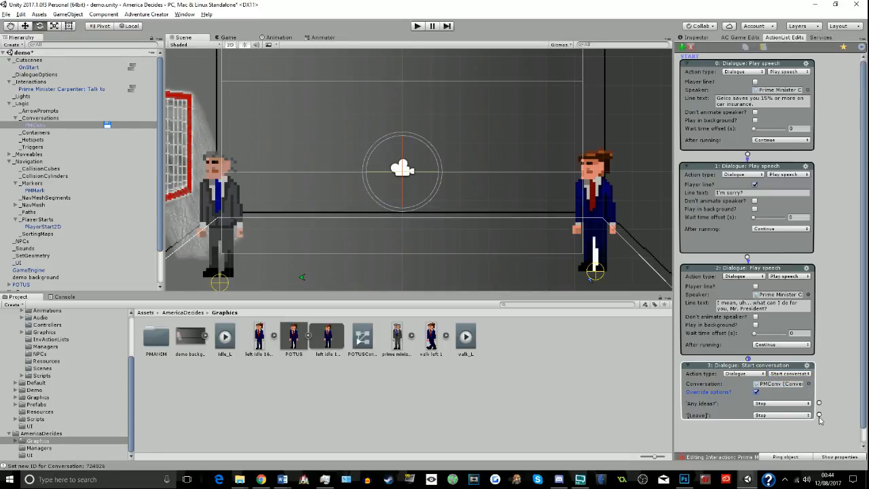
drag(820, 403, 747, 428)
drag(863, 384, 849, 445)
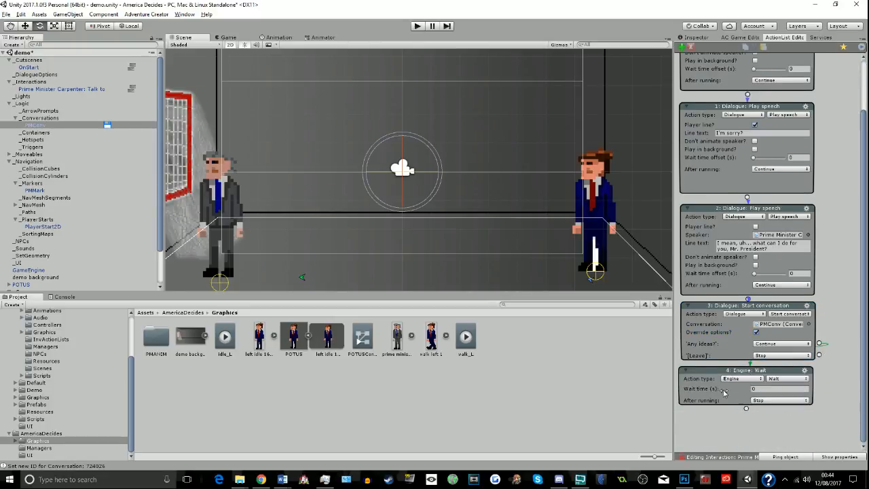
- Make the action linked to "Any ideas?" a Dialogue: Play speech action with Prime Minister Carpenter as speaker
click(728, 381)
click(735, 294)
click(741, 391)
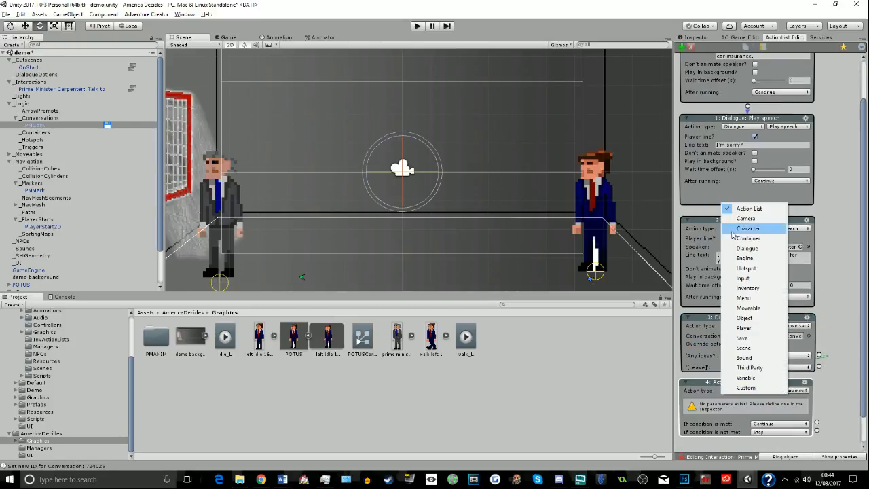
click(747, 249)
drag(864, 311, 859, 367)
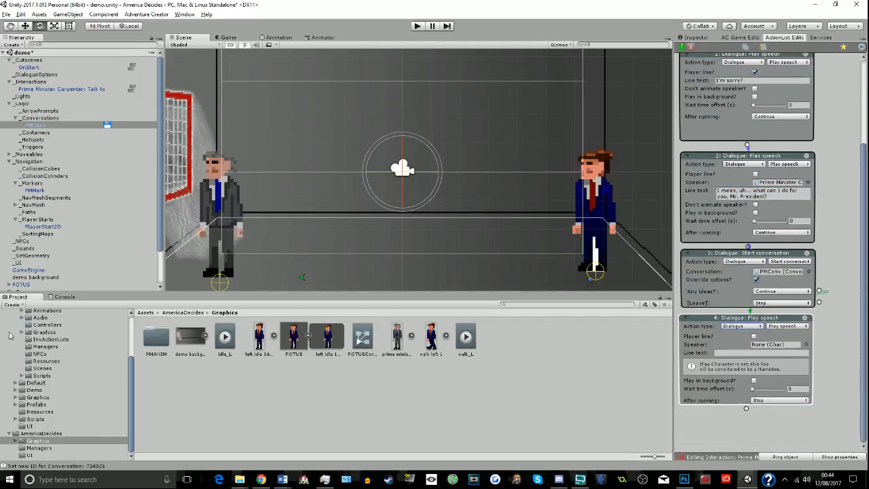
scroll(29, 283, down, 1)
drag(29, 283, 762, 351)
- Set its line text to "Unforuntately the taxpayer pays me to break the country, not escape from dimly-lit rooms on wartorn planets."
click(762, 351)
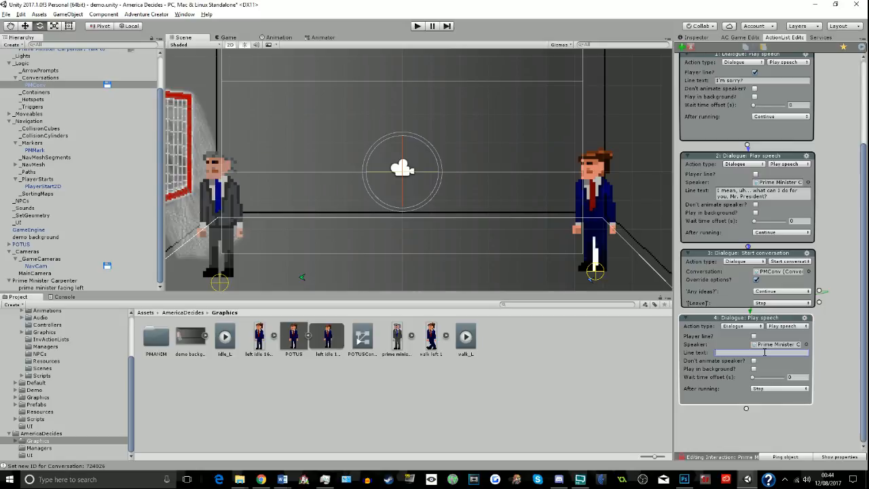
text(Unforunt)
text(ately the taxpayer pa)
text(ys me to)
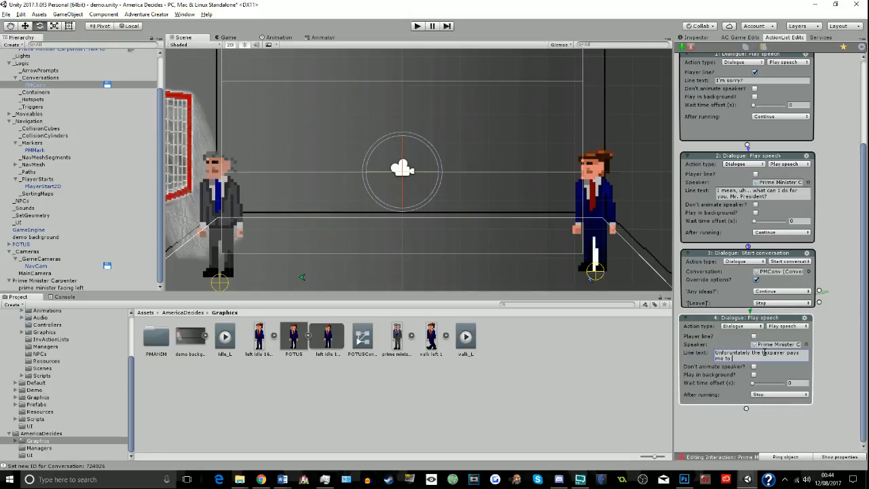
text(break the country, not escape fr)
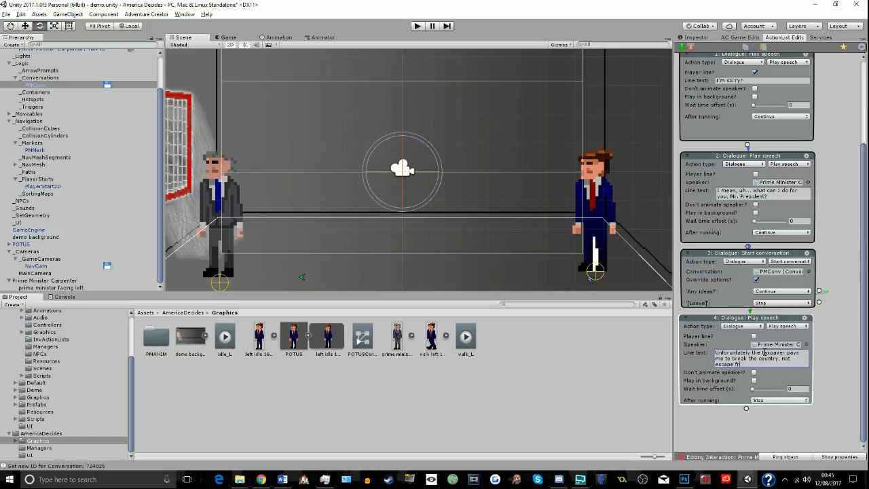
text(om dimly-lit)
text(rooms on wartorn planets.)
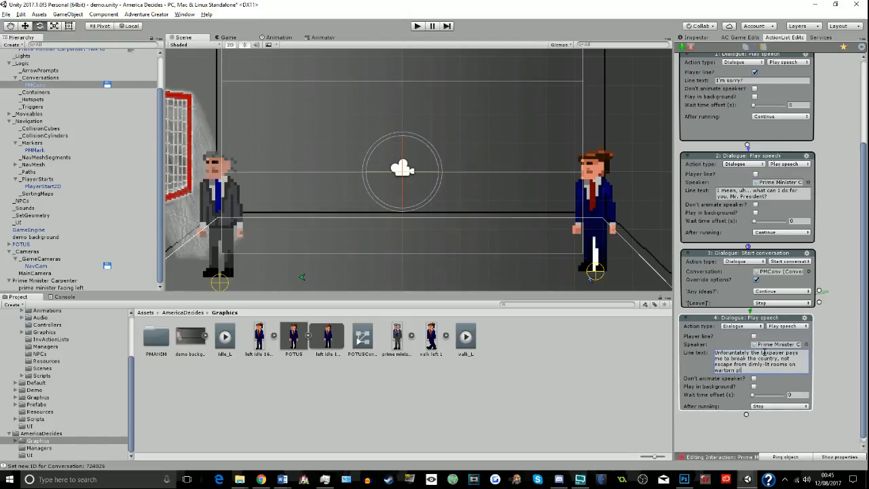
- Append another Dialogue: Play speech action after the prime minister's taxpayer line
drag(747, 416, 748, 430)
click(748, 431)
click(747, 280)
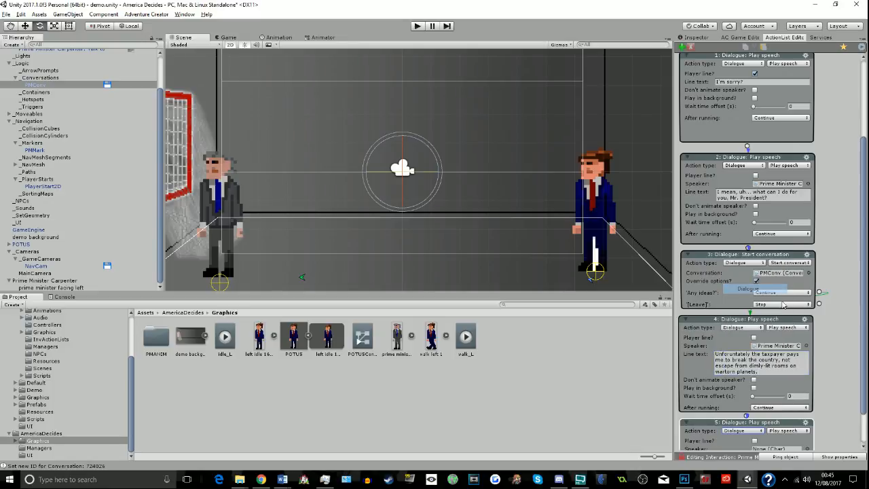
- Mark the newly added speech action as a player line and set its line text to "So that's a no."
scroll(834, 418, down, 3)
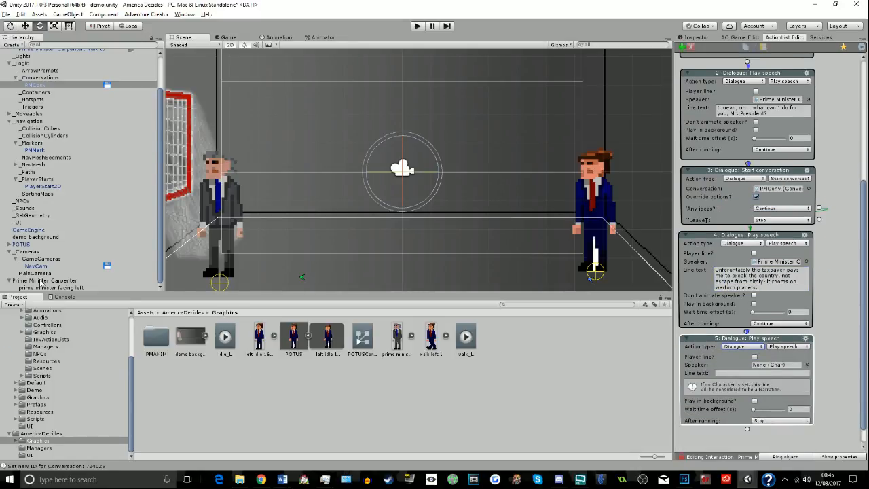
drag(47, 281, 48, 260)
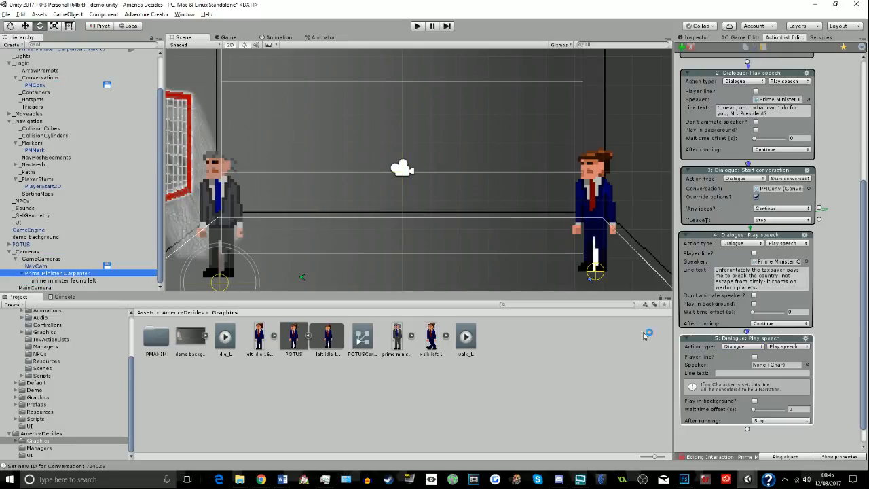
key(ctrl+z)
click(754, 356)
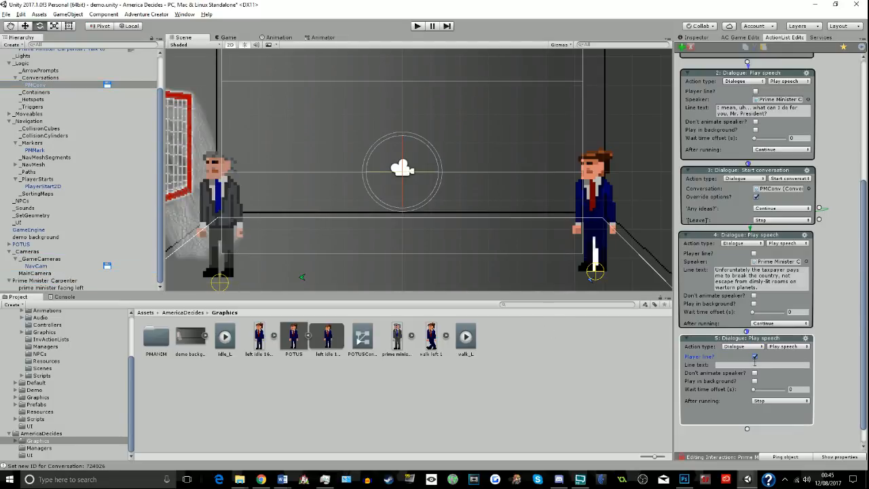
click(755, 365)
text(So that's a no)
- Append a Dialogue: Play speech action after the "So that's a no." line, with Prime Minister Carpenter as speaker
click(747, 429)
drag(866, 389, 865, 422)
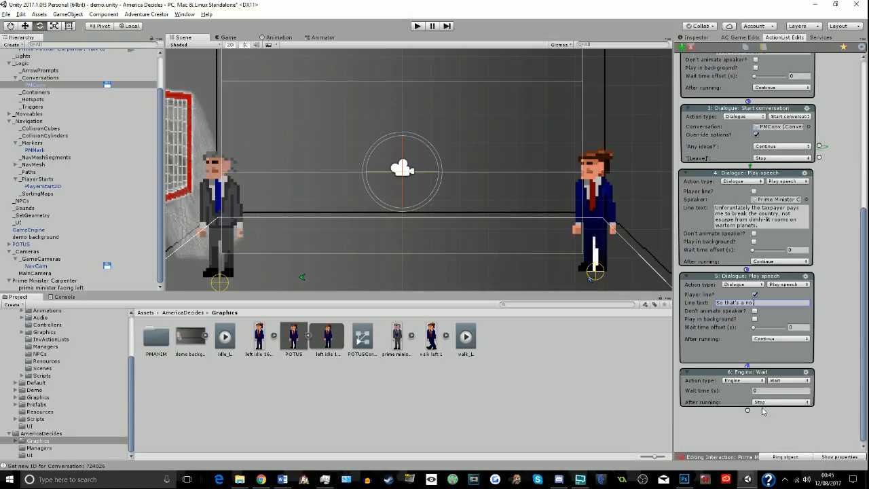
click(758, 382)
click(759, 382)
click(748, 392)
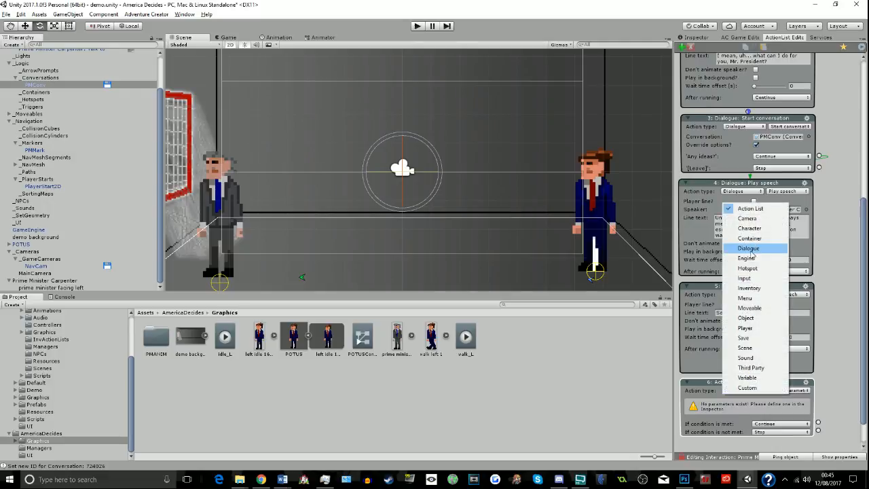
click(749, 248)
scroll(751, 342, down, 2)
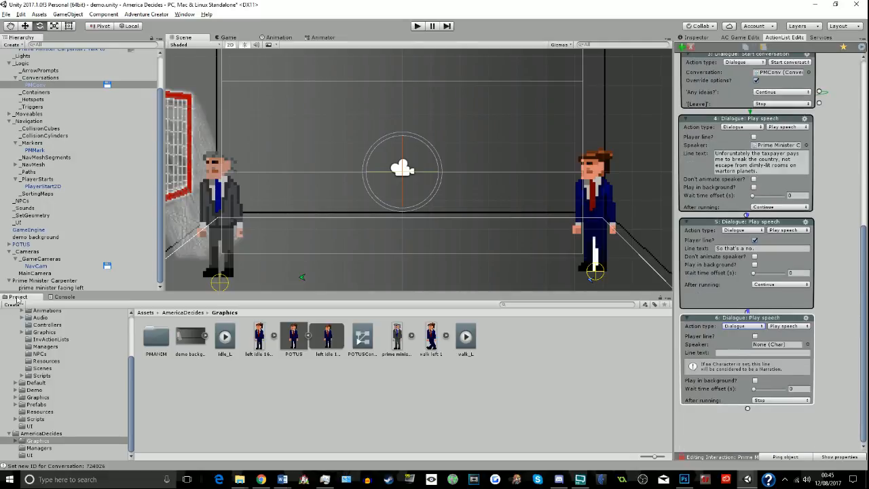
mouse_move(26, 244)
mouse_down()
mouse_move(769, 347)
mouse_move(31, 193)
mouse_move(19, 247)
mouse_up()
drag(63, 283, 766, 346)
- Set its line to "That's a "show me something and I'll give input on it, rather than just give you a blanket solution to all of your problems"."
click(755, 353)
text(That's a "show me someth)
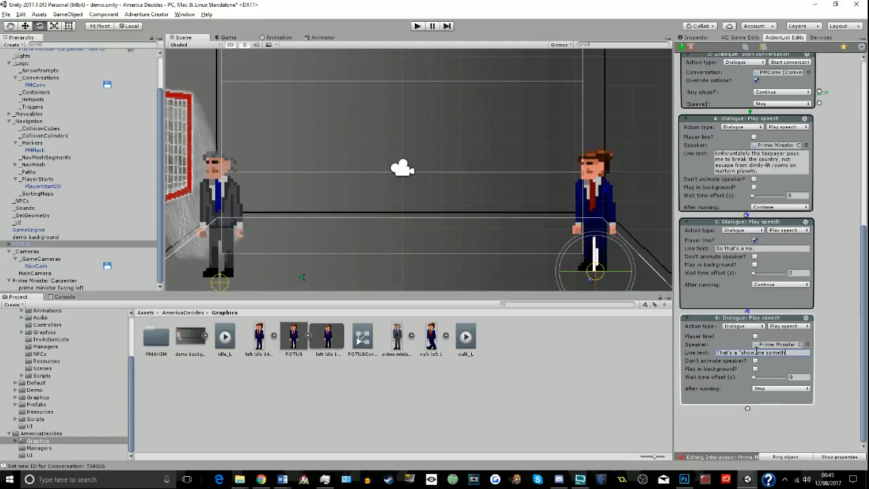
text(ing and I'll give input on it, rather than)
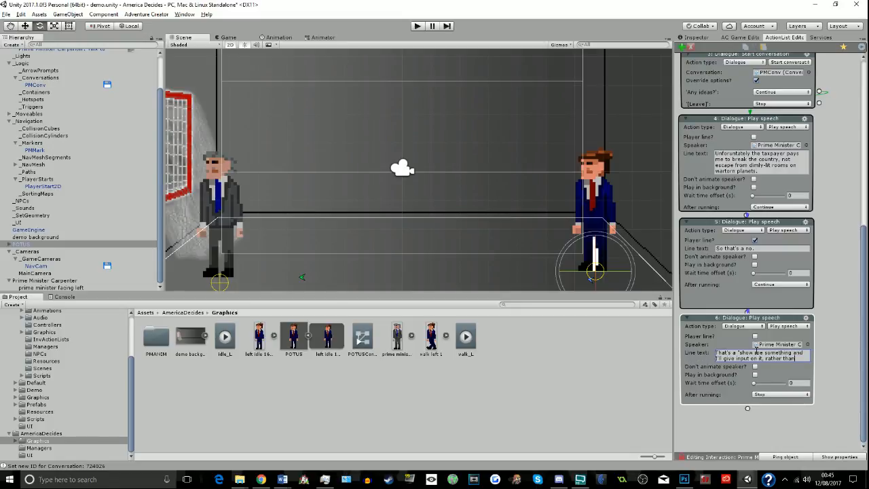
text( just give you a blanke)
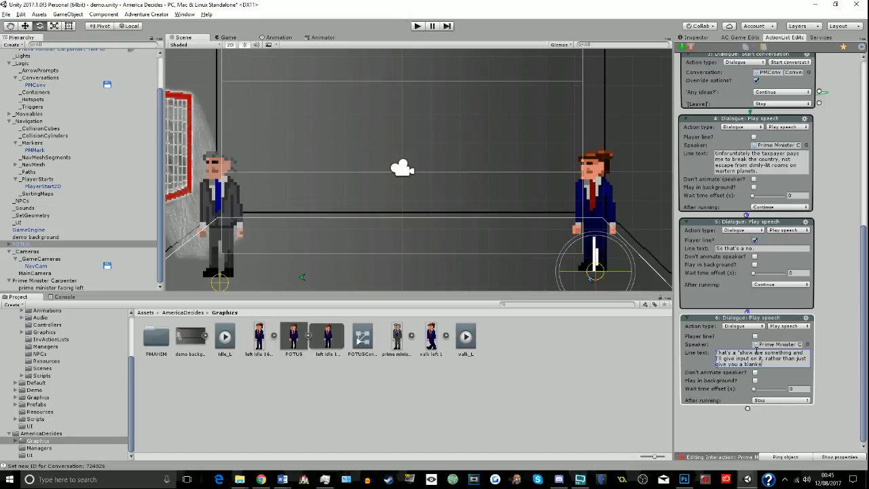
text(f your problems.)
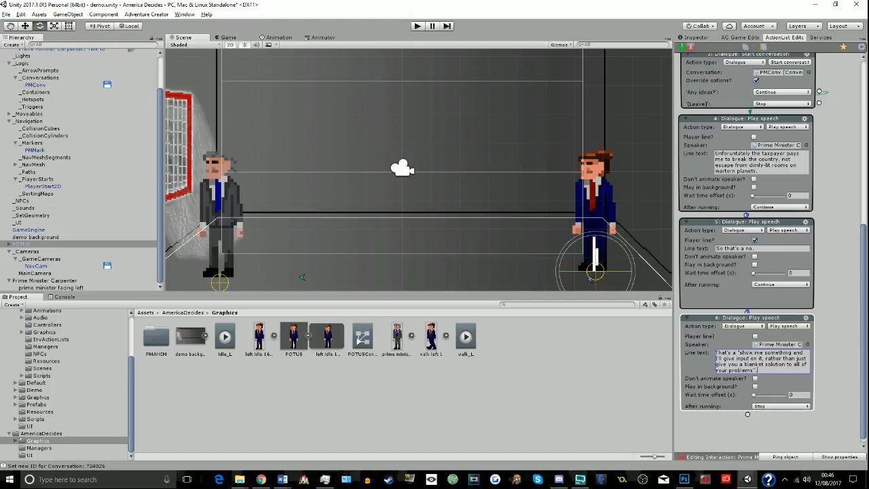
- Append another Dialogue: Play speech action as a player line with the text "OUR problems."
click(748, 415)
click(744, 429)
click(751, 296)
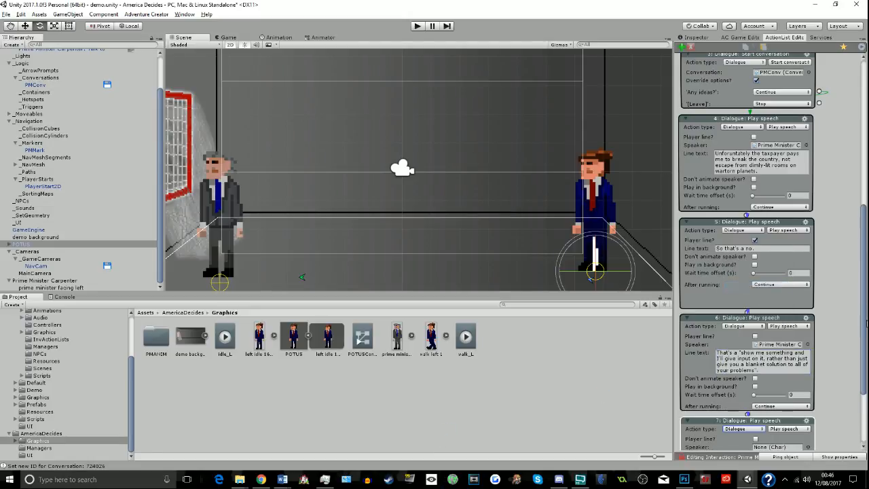
scroll(752, 360, down, 3)
click(756, 353)
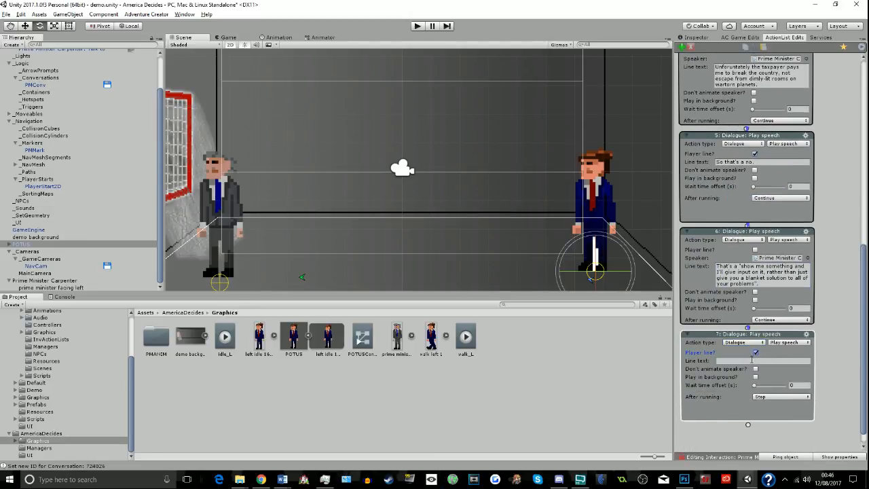
click(752, 361)
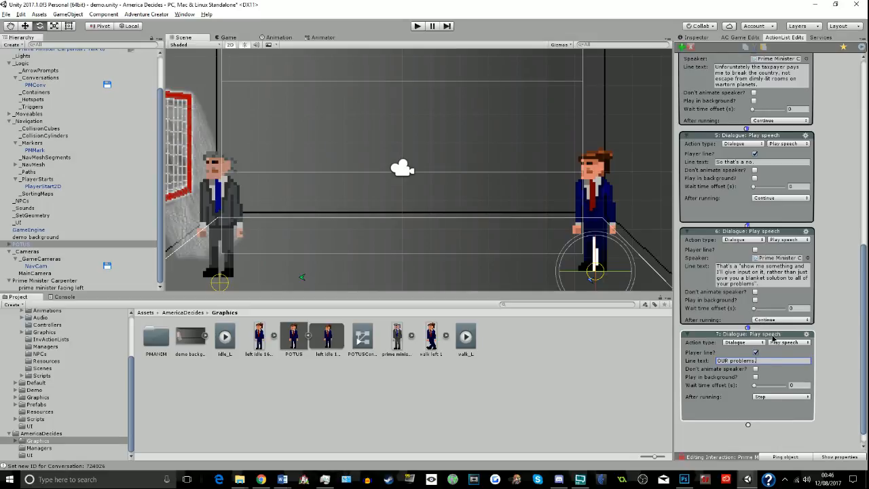
- Make the "OUR problems." action skip back to action 1 after running, and auto-arrange the action list
drag(774, 338, 779, 111)
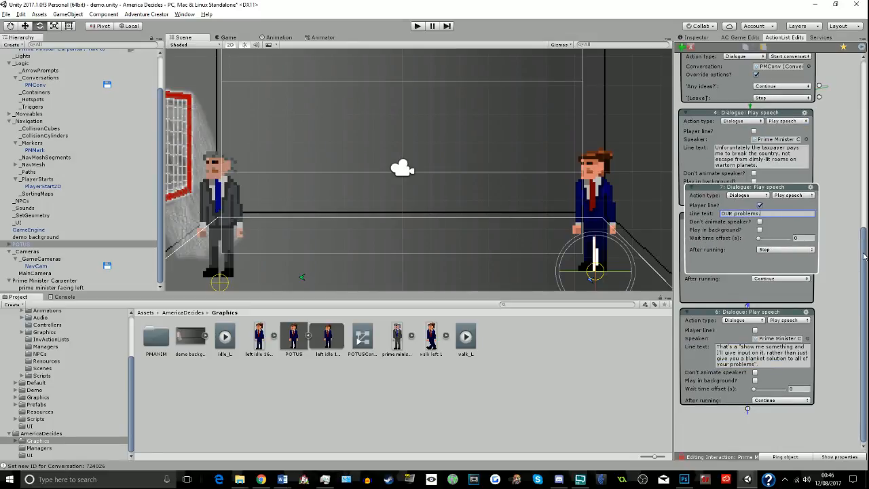
drag(864, 257, 865, 161)
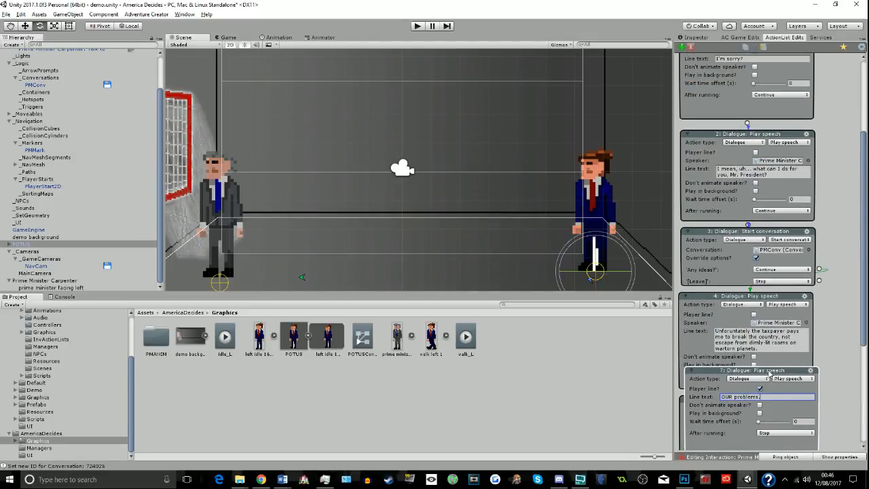
drag(771, 373, 840, 127)
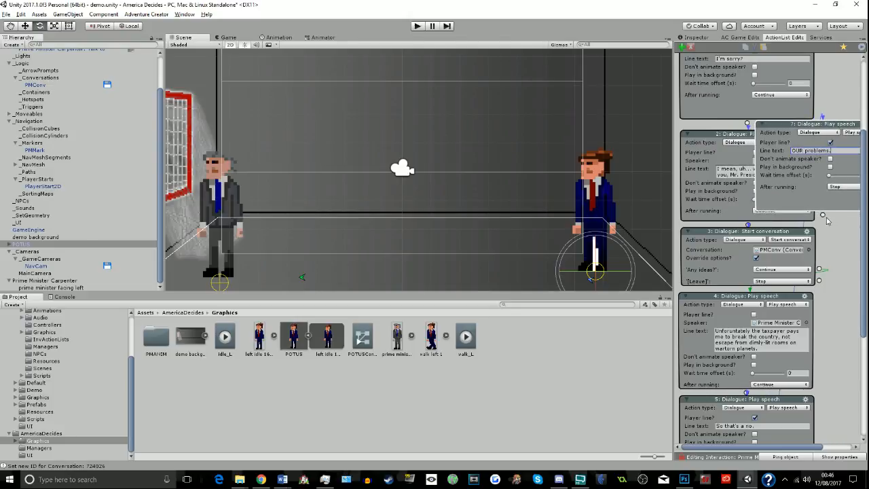
drag(824, 215, 720, 112)
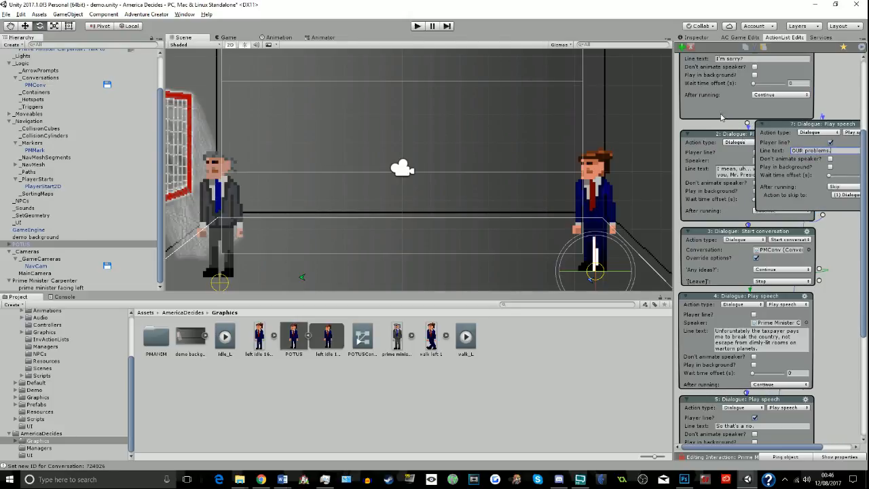
right_click(841, 58)
click(815, 86)
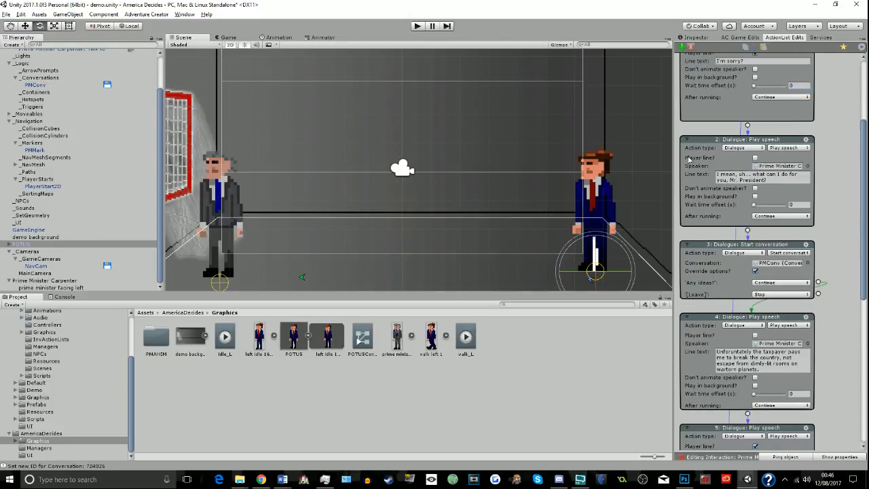
middle_drag(805, 192, 803, 188)
drag(865, 203, 866, 134)
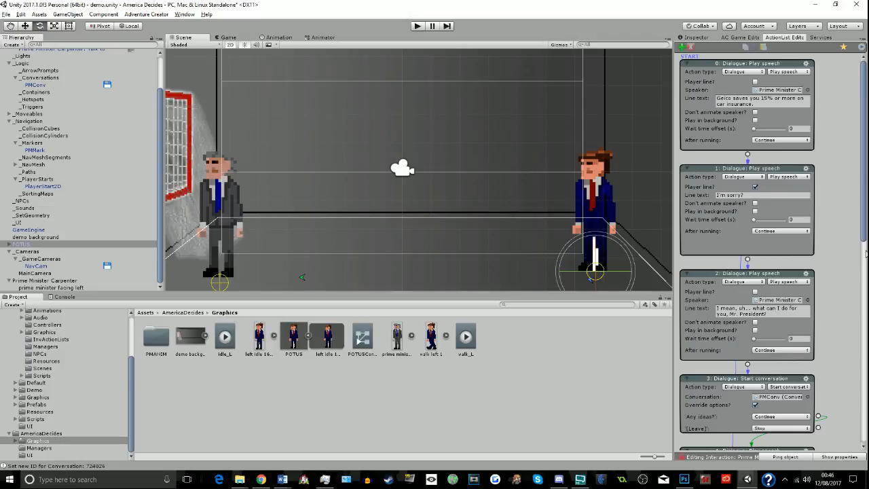
scroll(864, 241, down, 3)
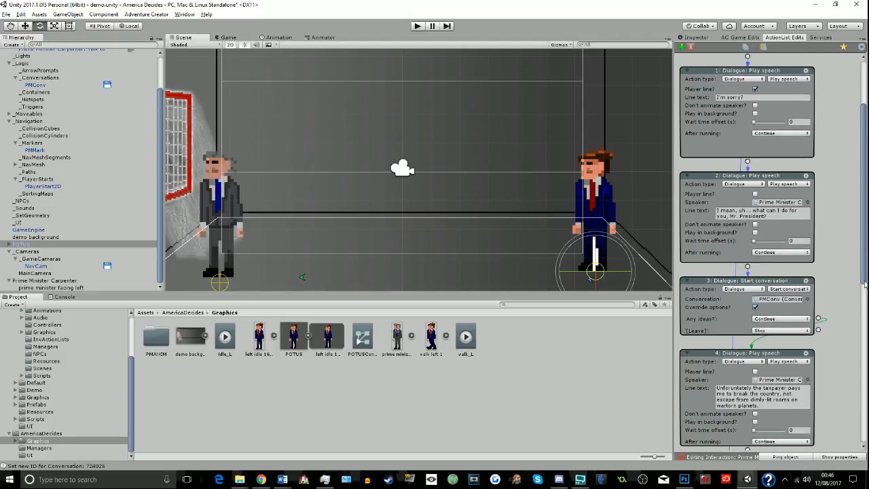
key(alt+Tab)
key(Tab)
click(420, 166)
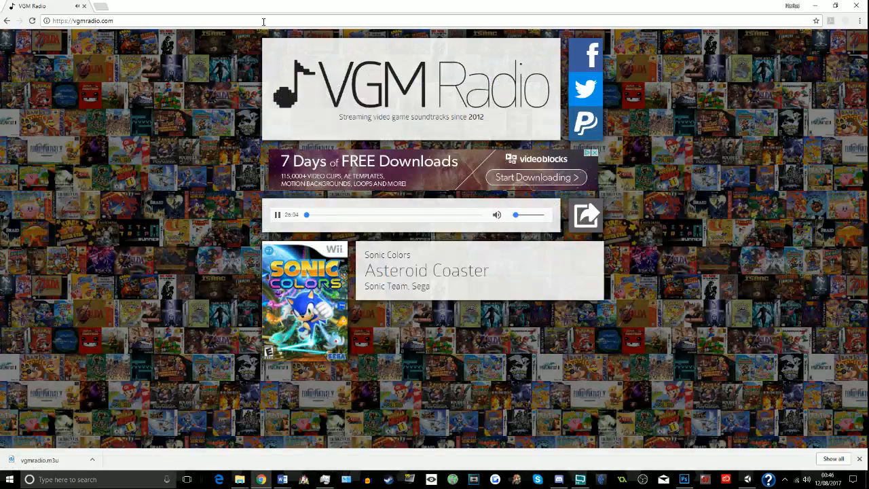
key(alt+Tab)
drag(866, 252, 864, 180)
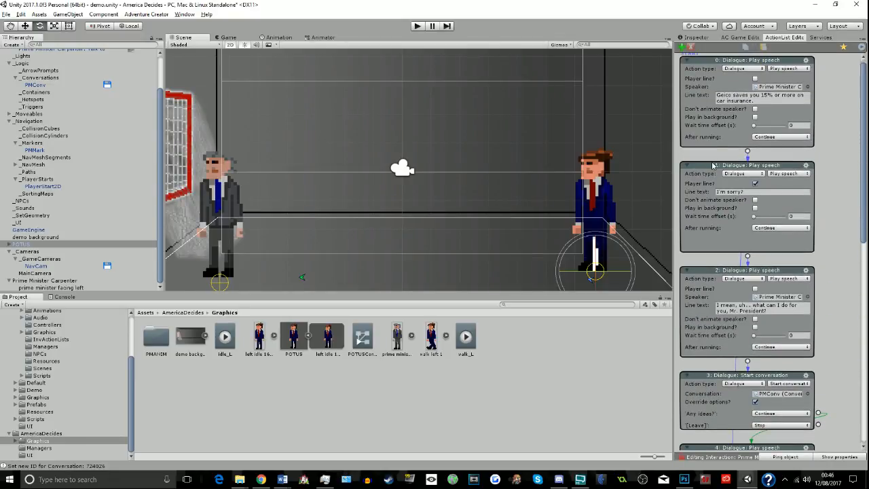
- Make the "OUR problems." action skip to the Start conversation action after running, and auto-arrange the action list
mouse_move(713, 165)
mouse_down()
mouse_move(750, 197)
mouse_move(762, 164)
mouse_move(755, 174)
mouse_move(714, 168)
mouse_up()
drag(863, 174, 849, 393)
click(749, 409)
drag(748, 408, 793, 411)
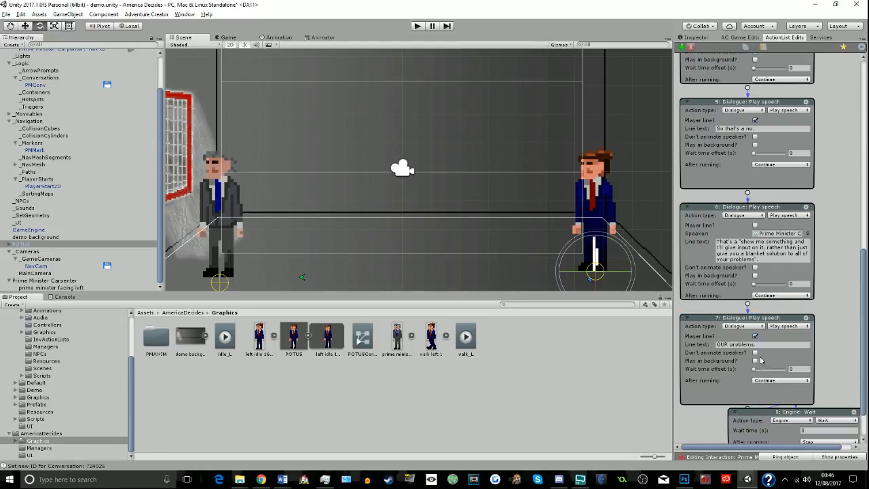
drag(762, 318, 739, 71)
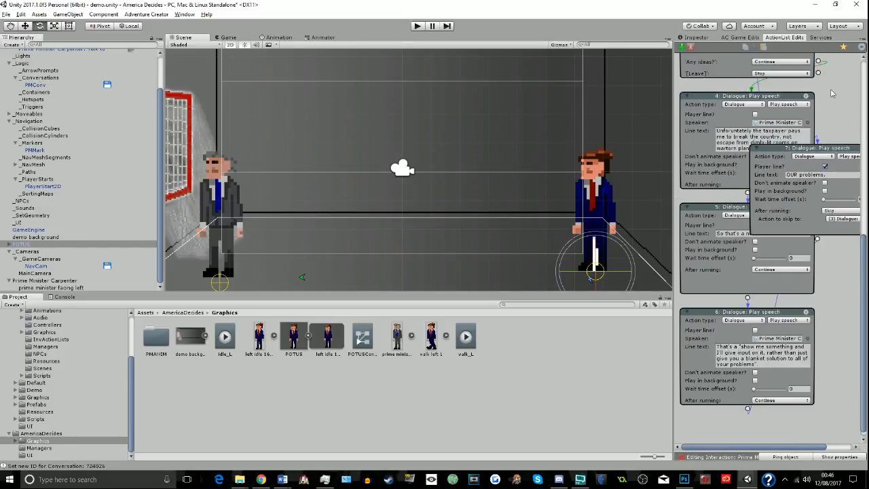
right_click(833, 93)
click(846, 113)
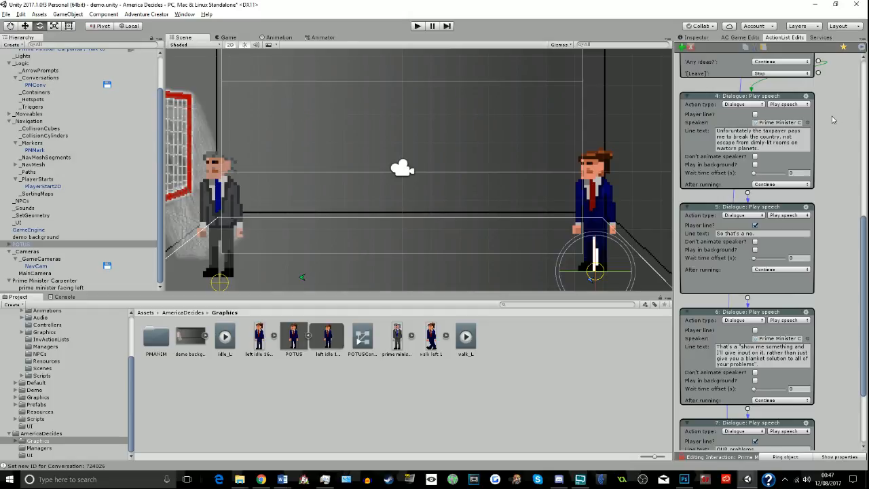
middle_drag(845, 188, 844, 185)
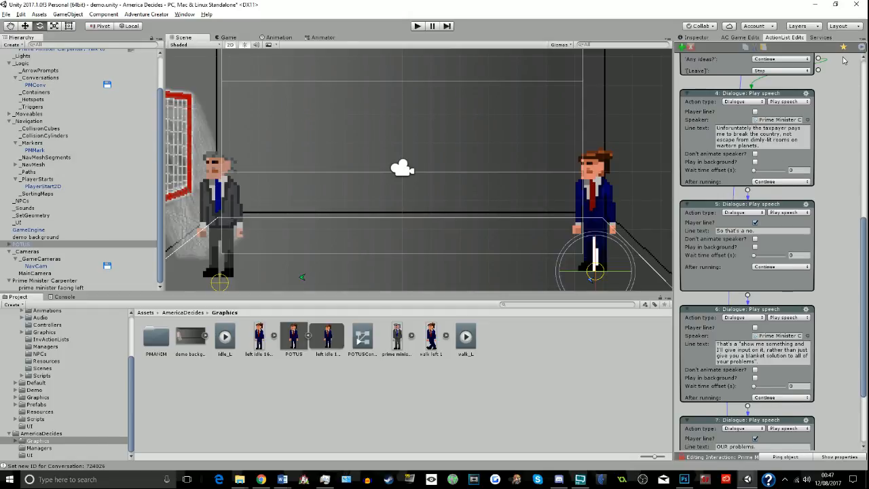
- Attach a Dialogue: Play speech player line reading "Until next time." to the conversation's "[Leave]" outcome, placed beside the main chain
drag(676, 101, 470, 100)
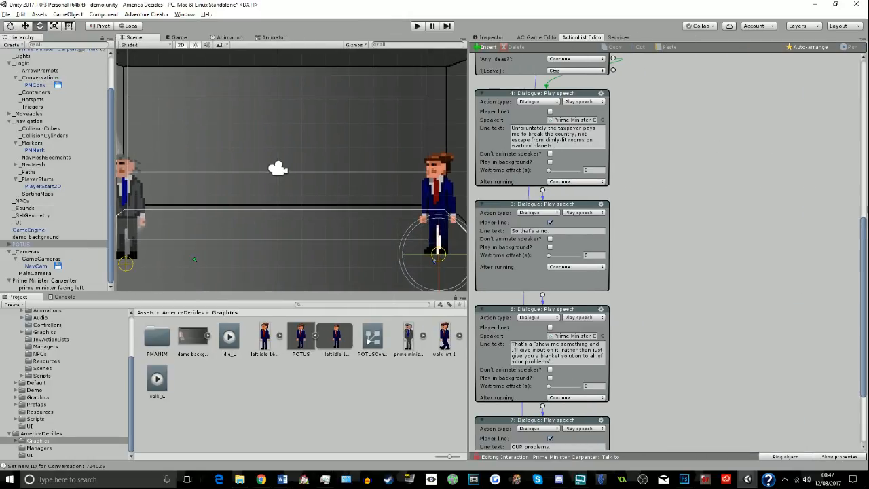
scroll(553, 173, up, 5)
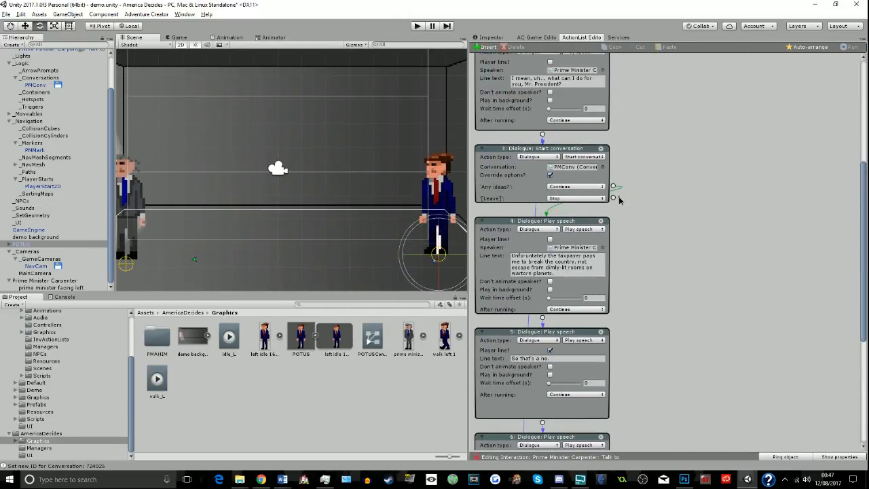
drag(616, 195, 671, 207)
click(682, 220)
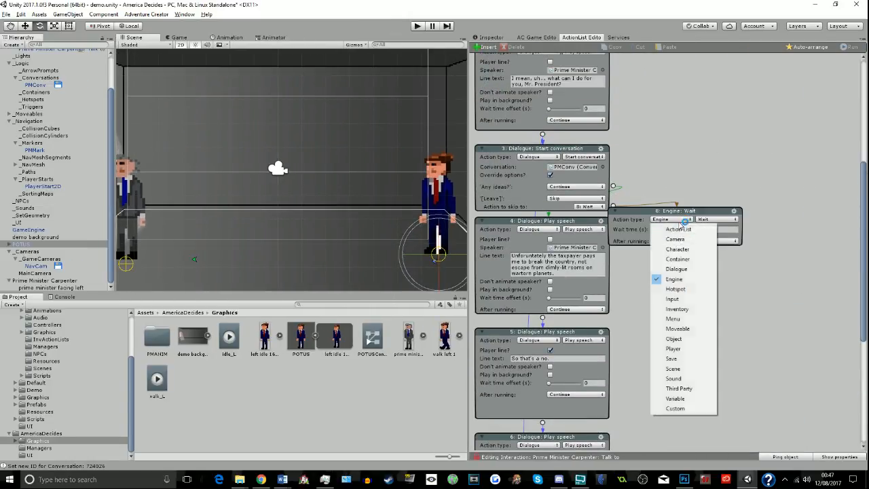
click(676, 269)
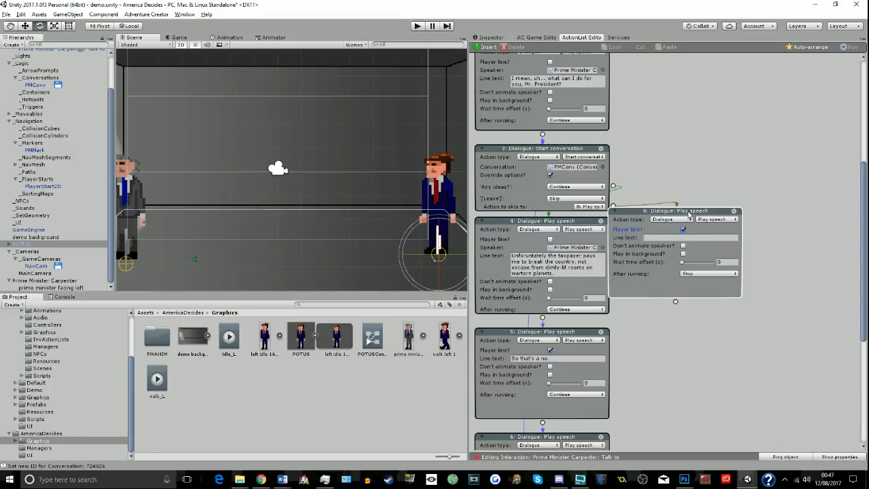
drag(689, 214, 740, 215)
click(742, 238)
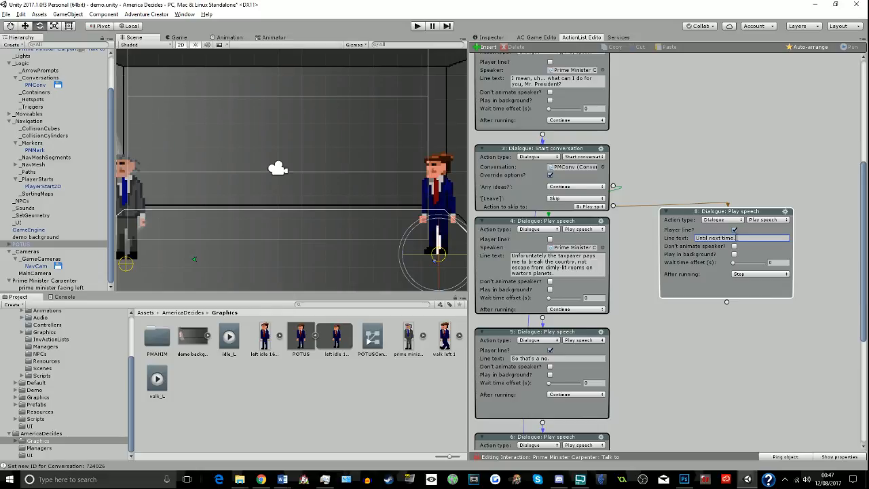
- Append a Dialogue: Play speech action after "Until next time.", with Prime Minister Carpenter saying "I'm not exactly going anywhere."
drag(727, 301, 729, 315)
click(730, 326)
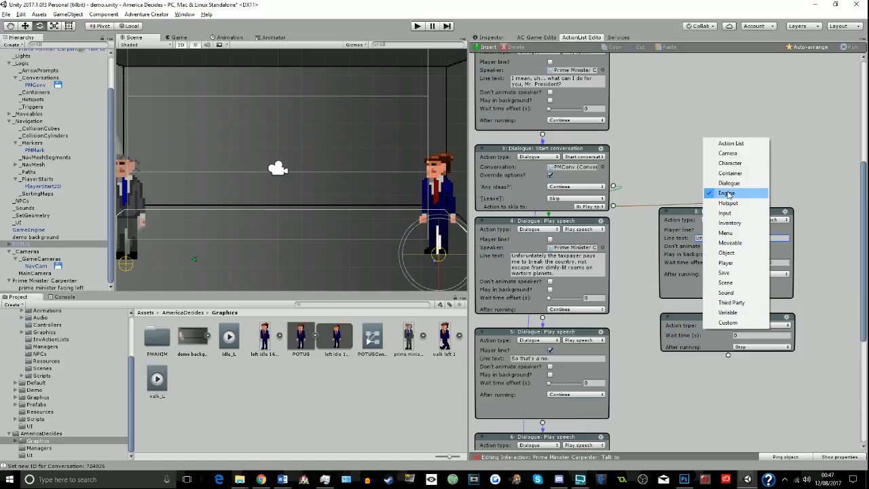
click(728, 183)
click(19, 281)
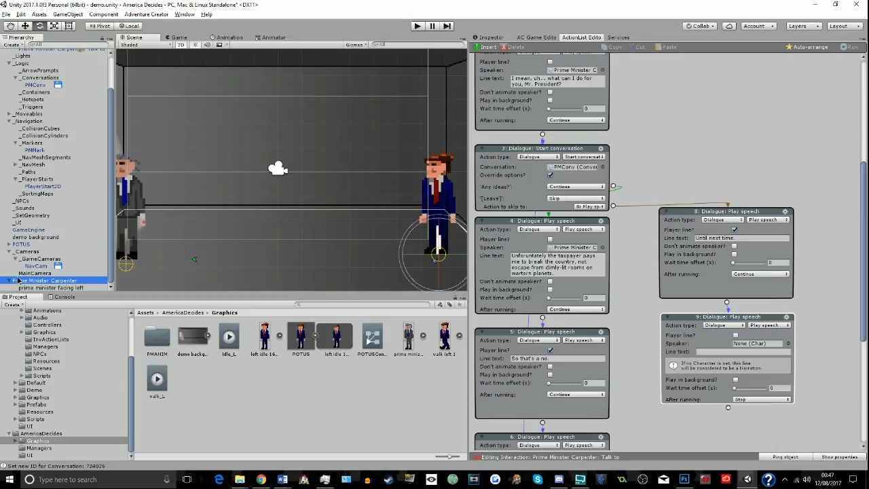
drag(18, 281, 759, 343)
click(752, 351)
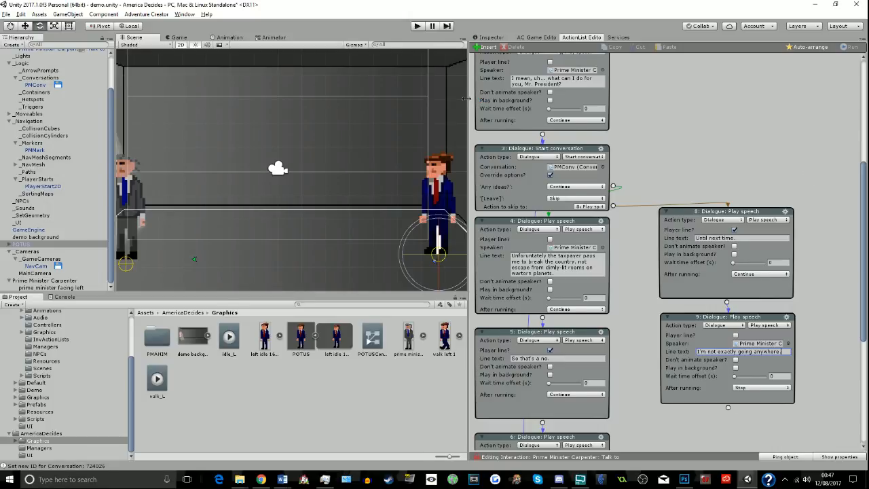
- Playtest the scene by walking the player over to the prime minister and back away from him
drag(466, 100, 630, 100)
click(417, 26)
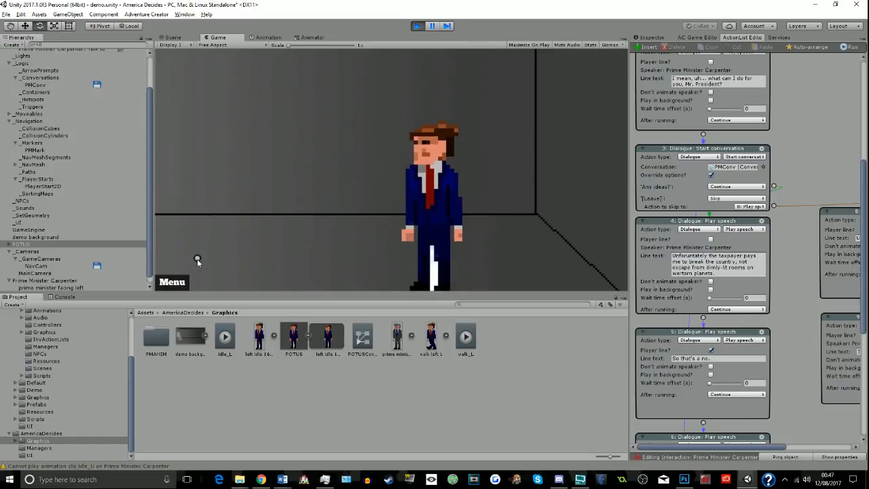
click(192, 266)
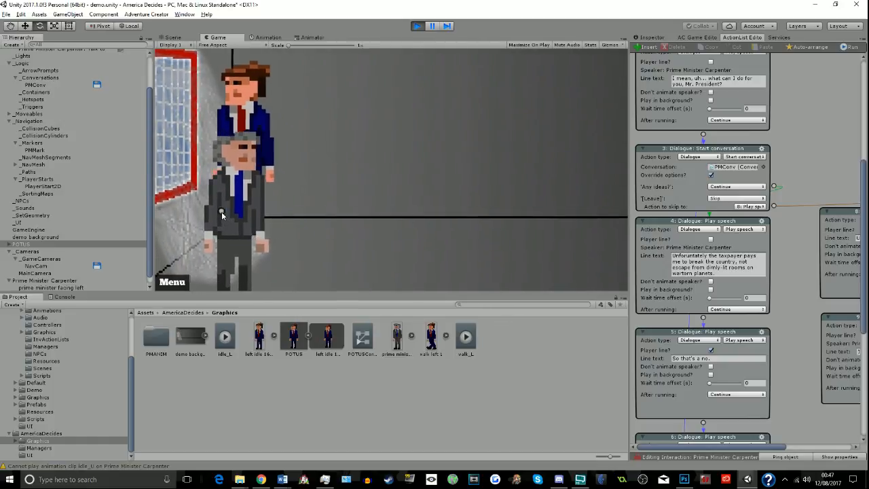
click(311, 282)
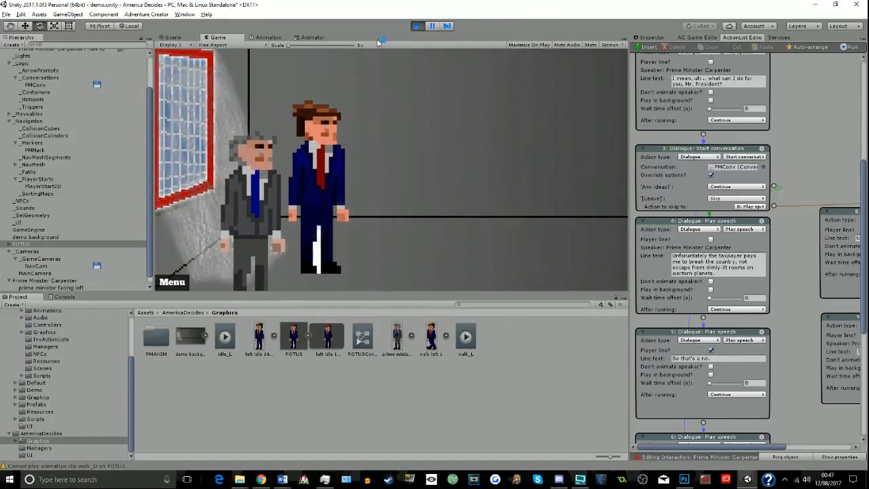
click(423, 26)
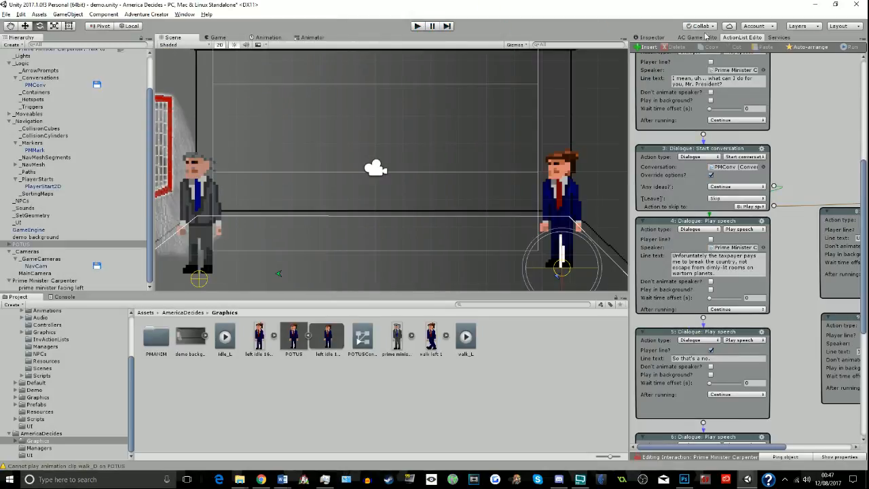
- Add a Box Collider component to the Prime Minister Carpenter character
click(653, 38)
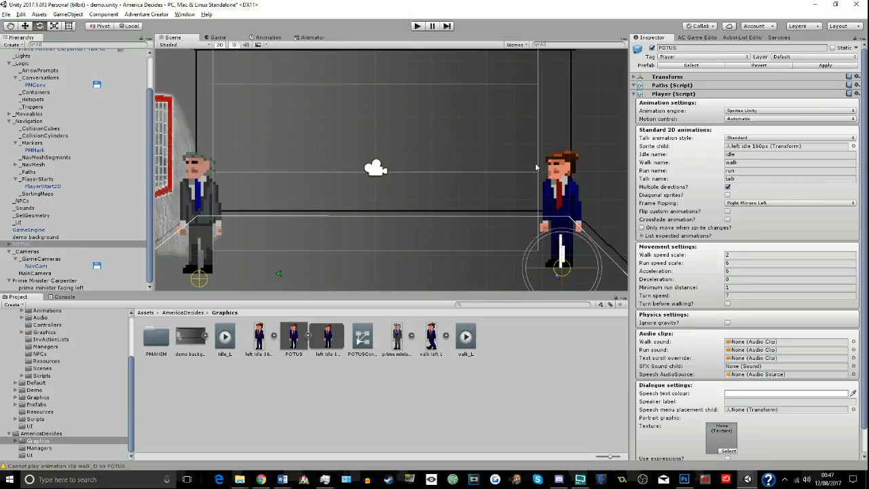
click(66, 281)
scroll(861, 324, down, 5)
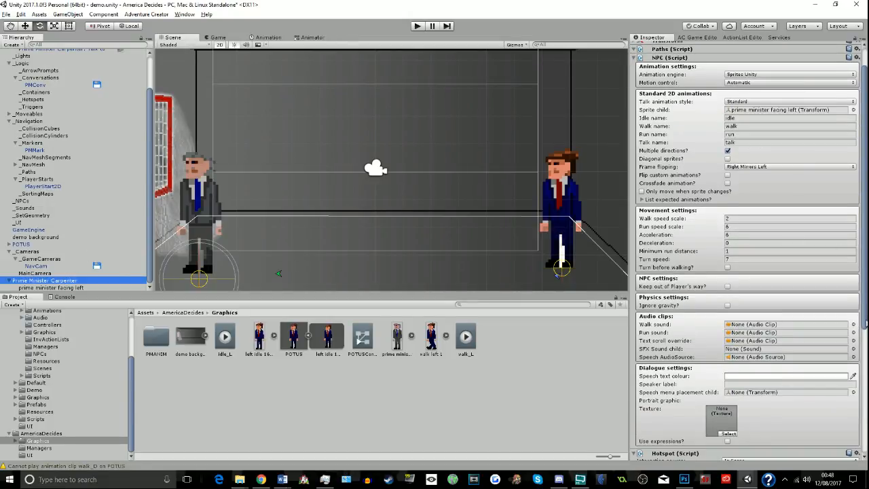
scroll(866, 410, down, 2)
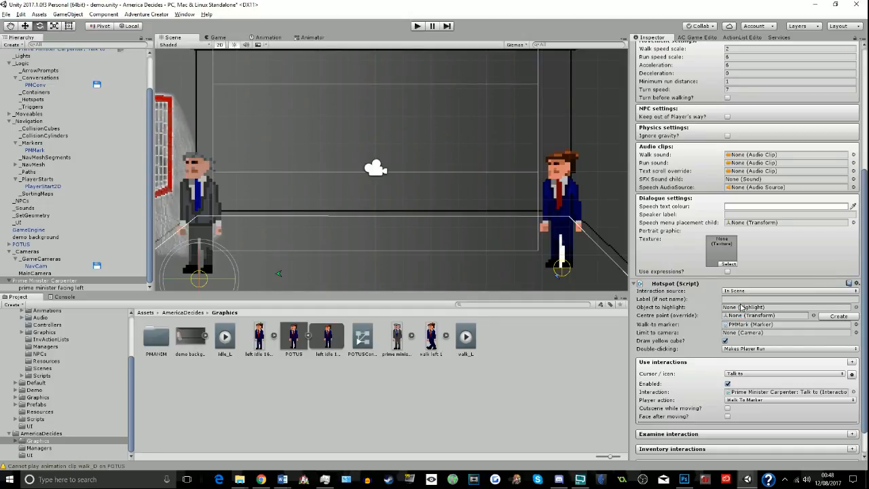
scroll(728, 357, down, 2)
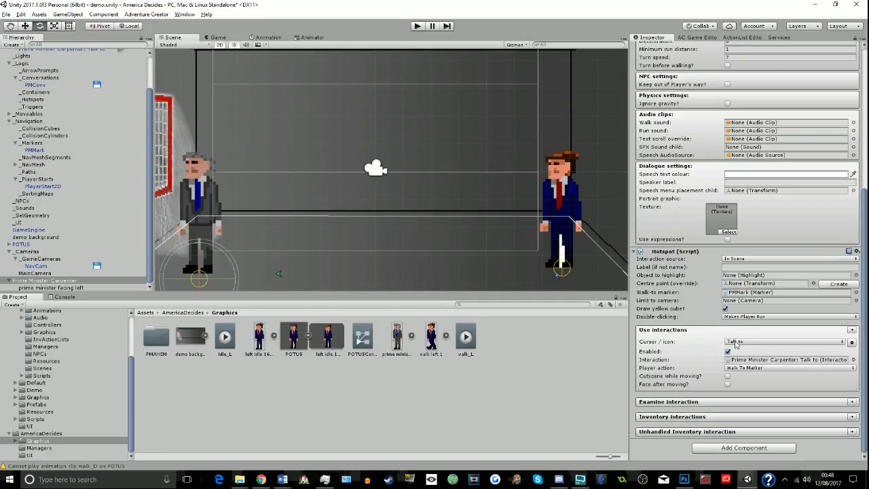
click(727, 448)
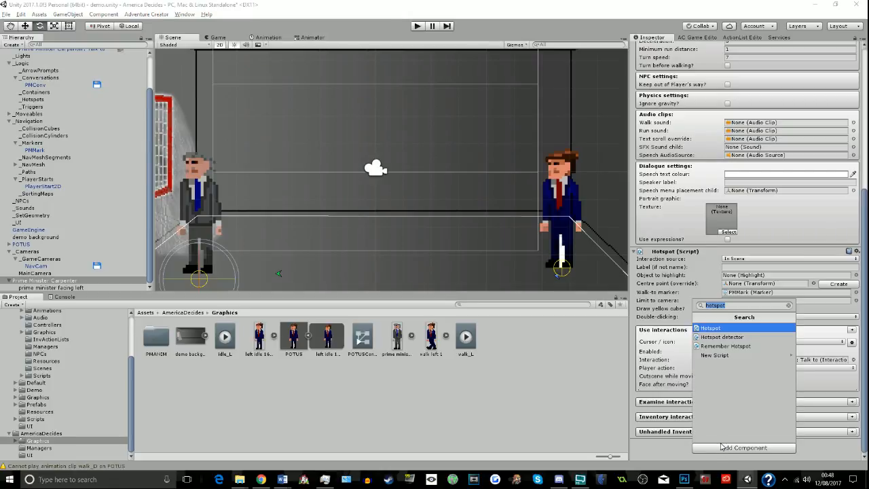
text(box)
key(Return)
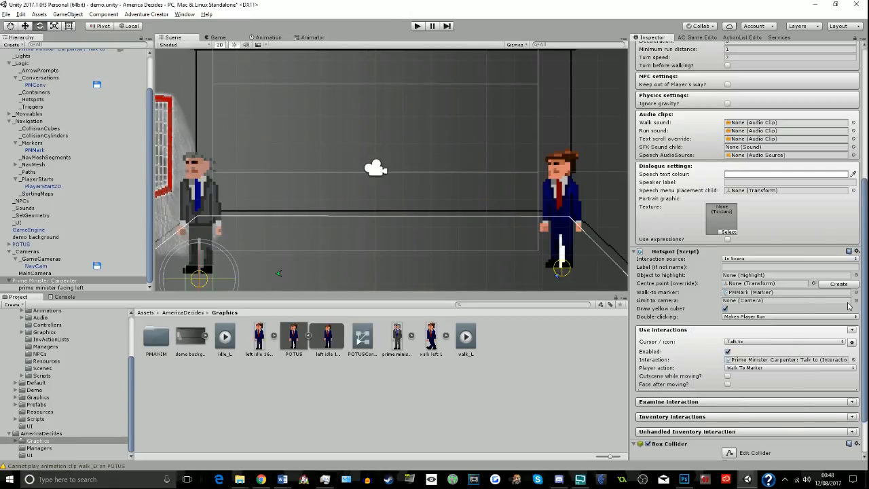
- Resize the prime minister's Box Collider to enclose his whole sprite, about 1.53 wide and 4.36 high
scroll(867, 299, down, 3)
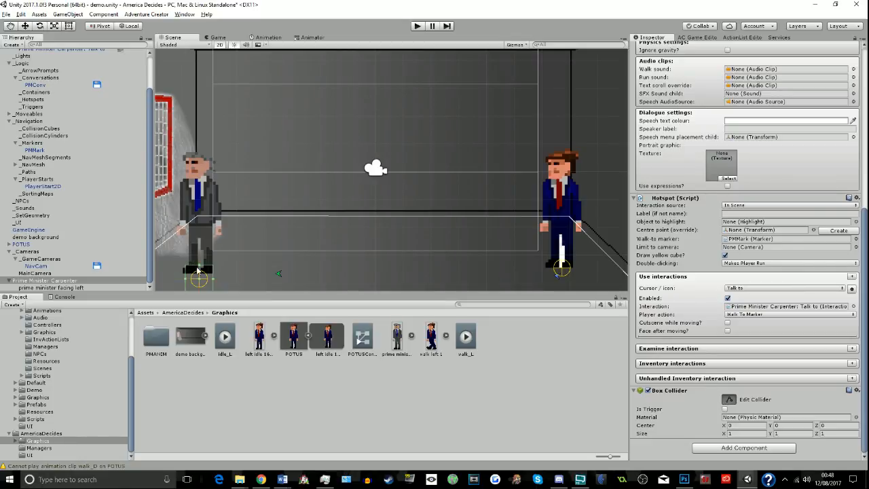
drag(199, 267, 200, 152)
scroll(325, 218, down, 1)
scroll(324, 214, down, 1)
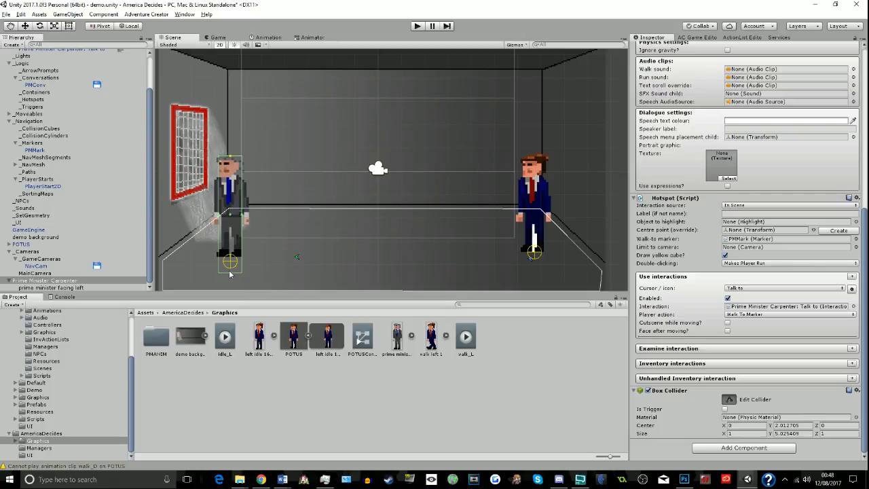
drag(231, 274, 233, 260)
drag(244, 213, 215, 211)
- Playtest walking the player up to the prime minister, and review his Hotspot and Box Collider settings in the editor
click(417, 26)
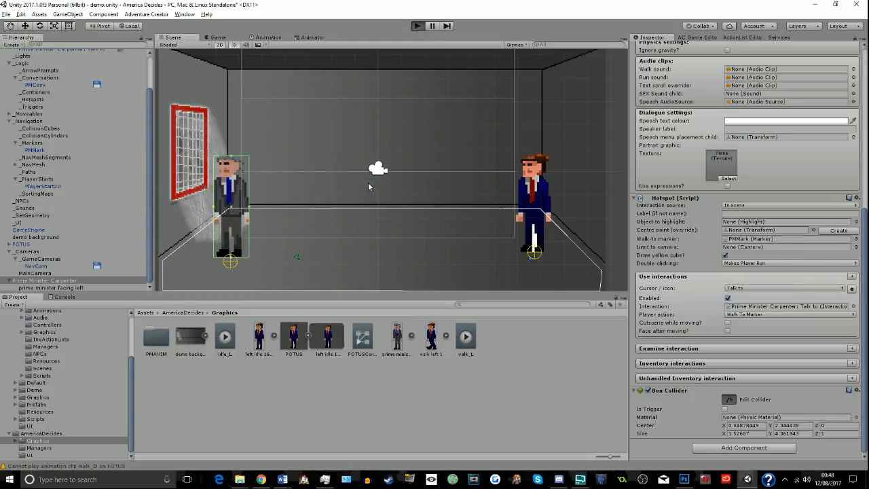
key(ctrl+p)
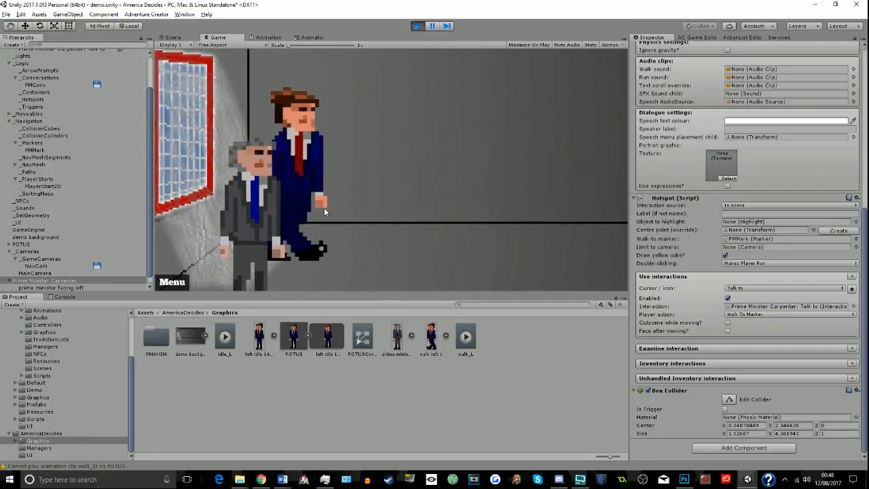
click(417, 26)
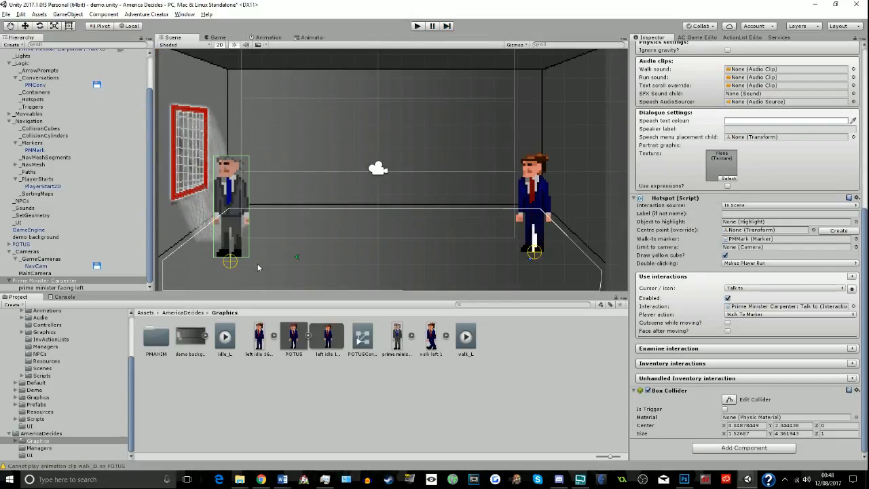
click(247, 263)
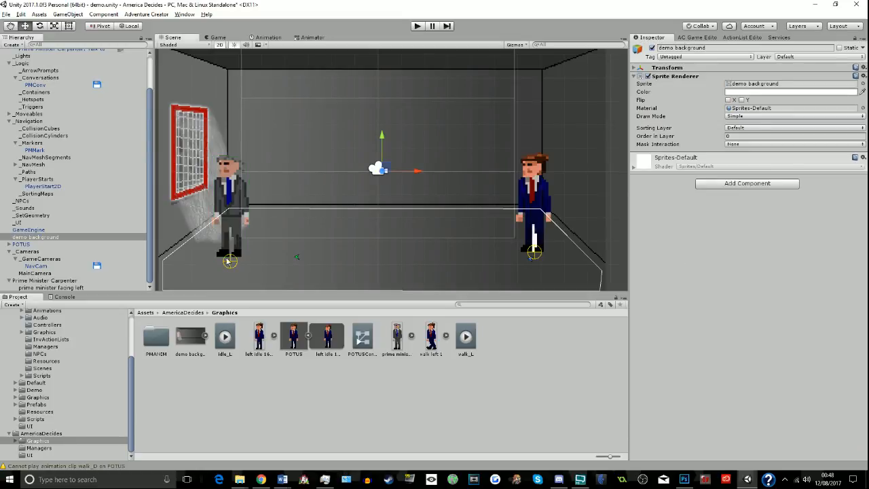
click(229, 261)
scroll(696, 257, down, 8)
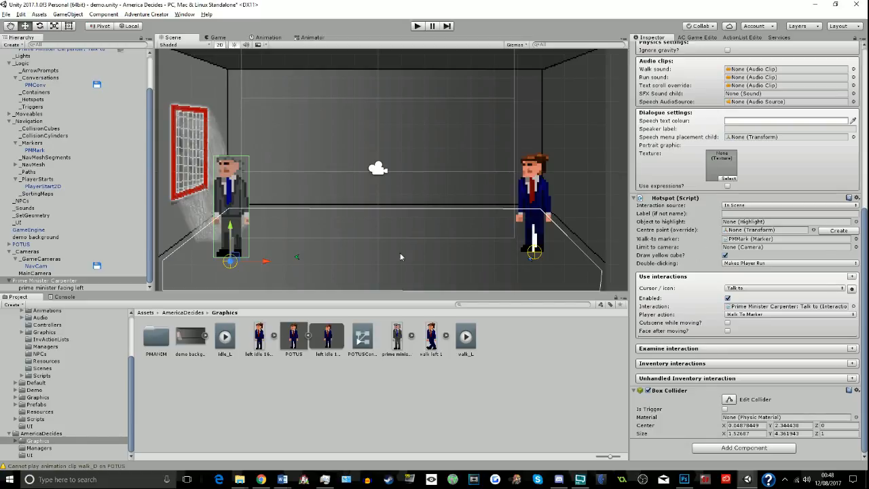
- Add a Hotspot 2D prefab named PMspot to the scene
click(686, 37)
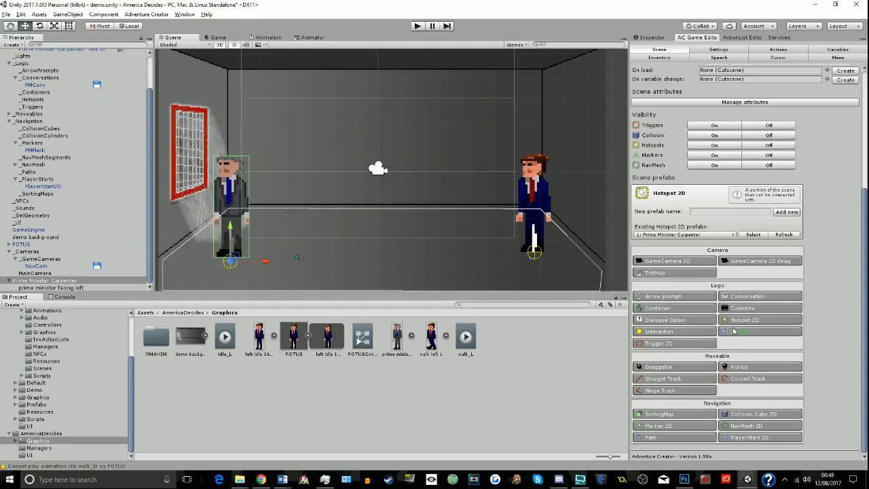
click(715, 210)
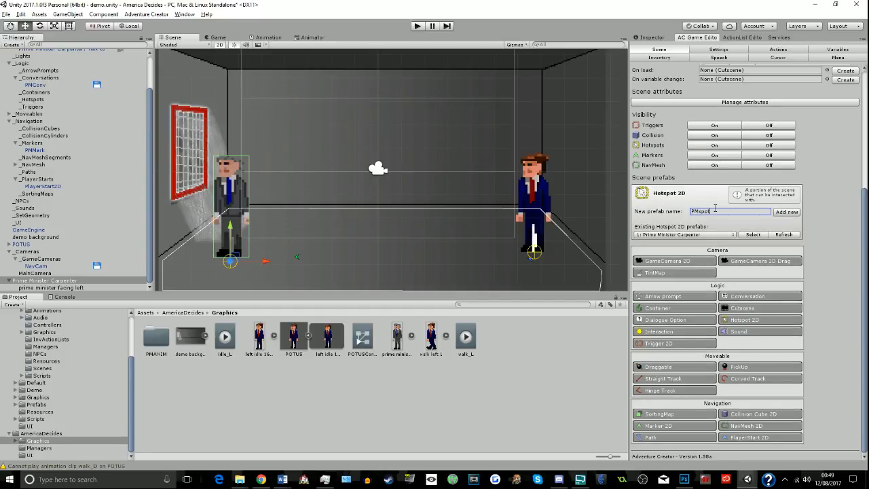
click(787, 211)
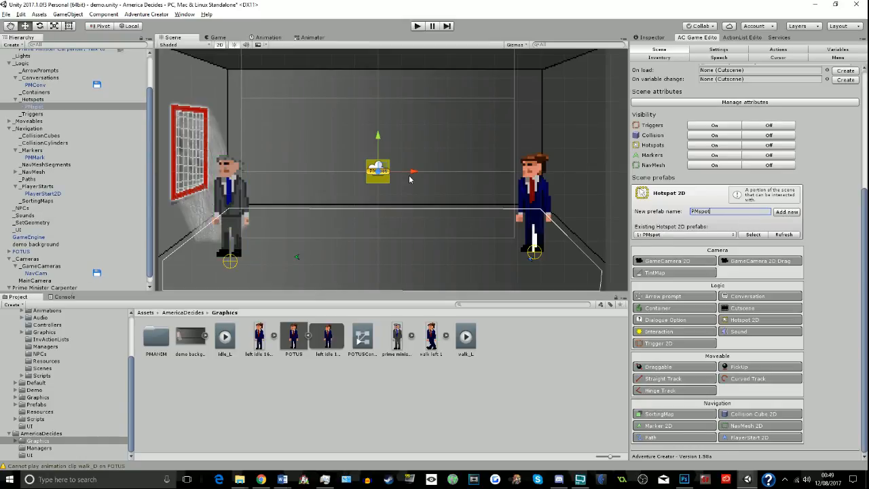
- Move the PMspot hotspot onto the prime minister and scale it to cover his whole sprite
drag(412, 173, 265, 172)
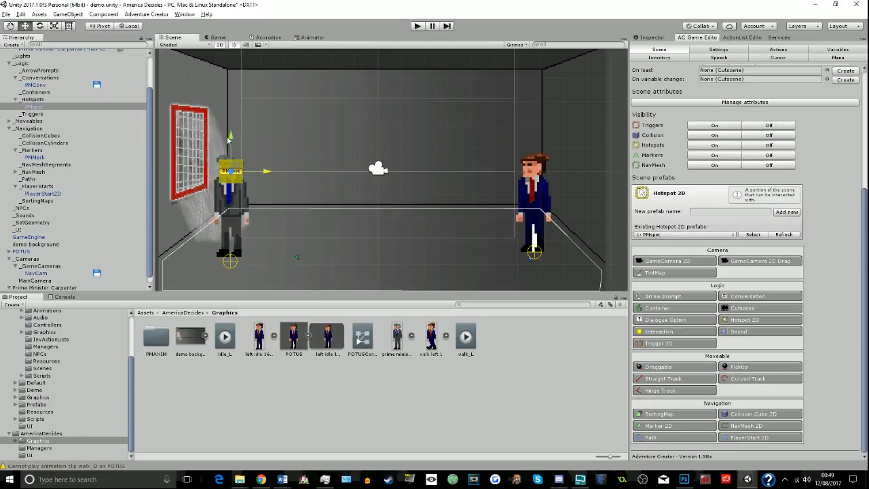
drag(229, 140, 232, 171)
click(54, 25)
click(26, 27)
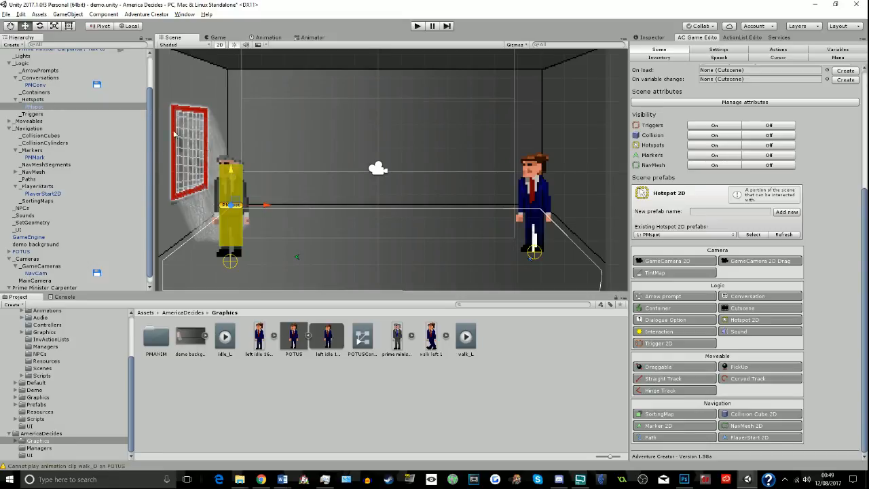
click(54, 25)
drag(266, 206, 282, 207)
drag(229, 171, 230, 163)
click(26, 27)
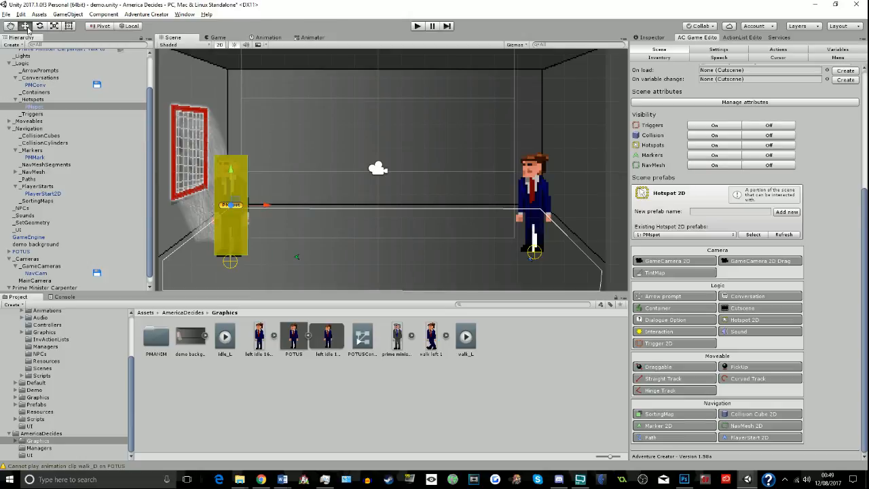
drag(229, 172, 231, 174)
- Assign PMMark as the PMspot hotspot's walk-to marker
click(649, 37)
click(727, 237)
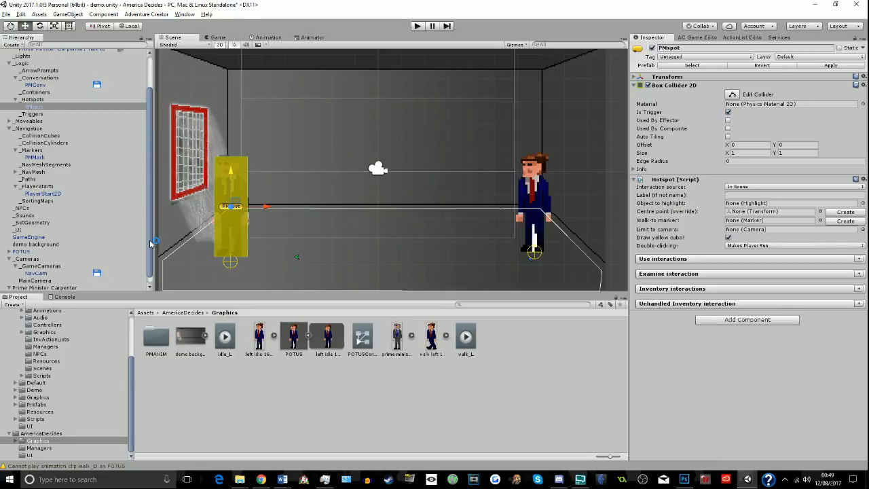
mouse_move(32, 161)
mouse_down()
mouse_move(312, 173)
mouse_move(739, 226)
mouse_up()
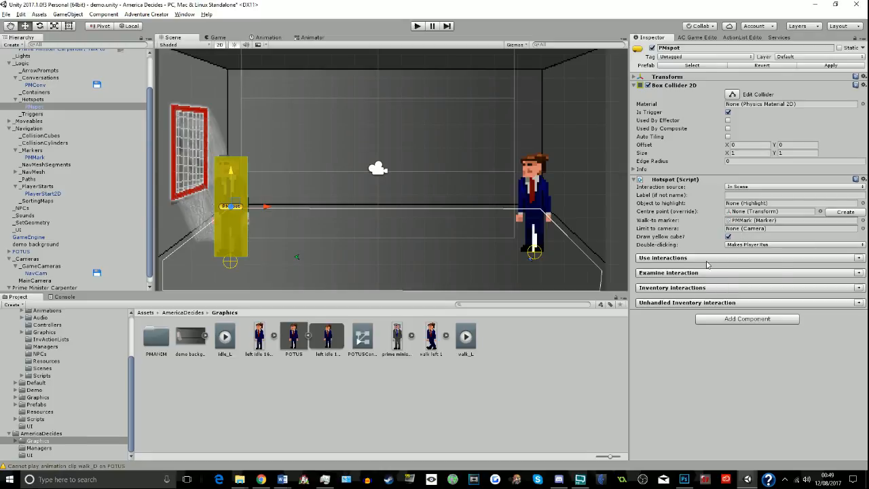
- Give PMspot a "Talk to" use interaction running "Prime Minister Carpenter: Talk to", with player action Walk To Marker
click(860, 258)
click(733, 270)
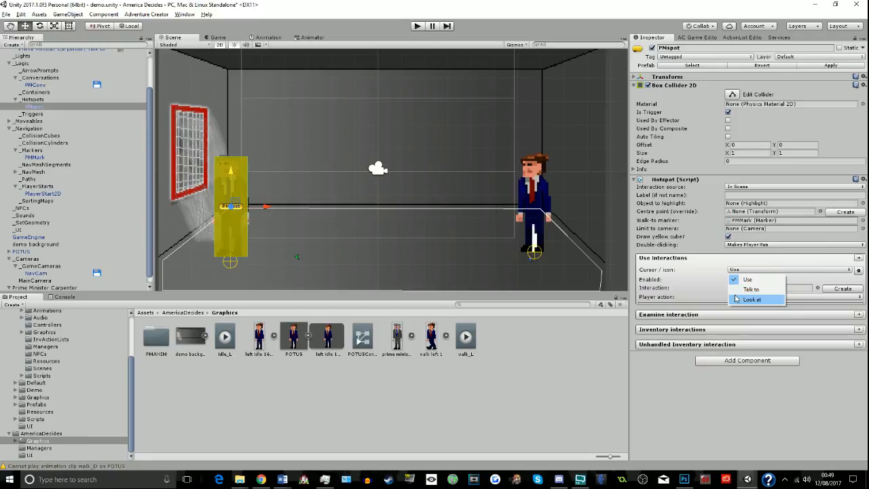
click(736, 291)
click(739, 290)
scroll(115, 181, up, 3)
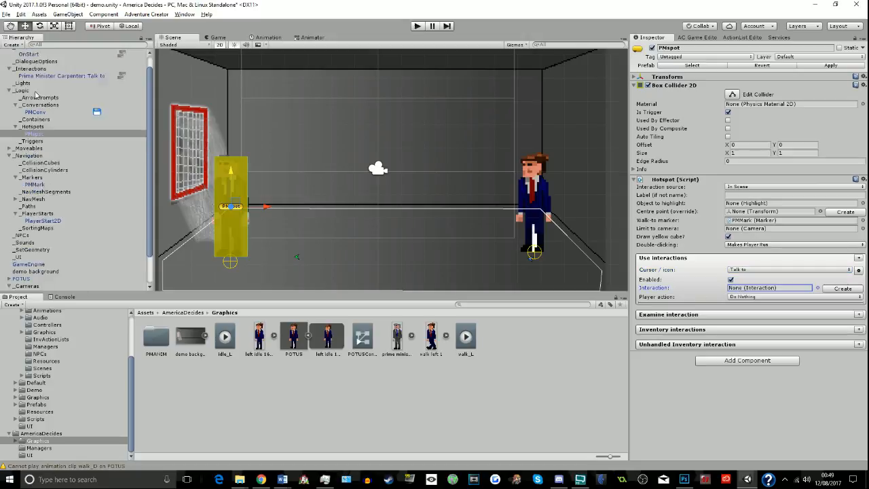
drag(786, 292, 781, 293)
click(775, 296)
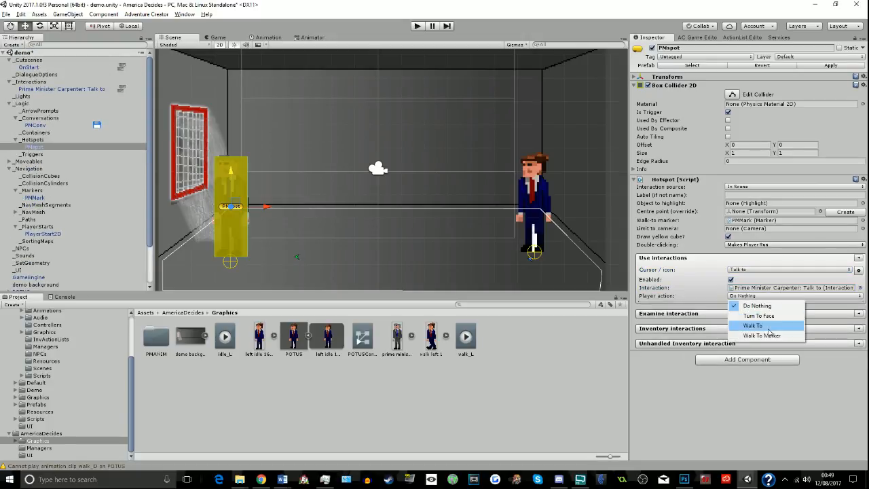
click(767, 332)
- Playtest the PMspot hotspot by walking the player to the prime minister and pointing at him
click(417, 25)
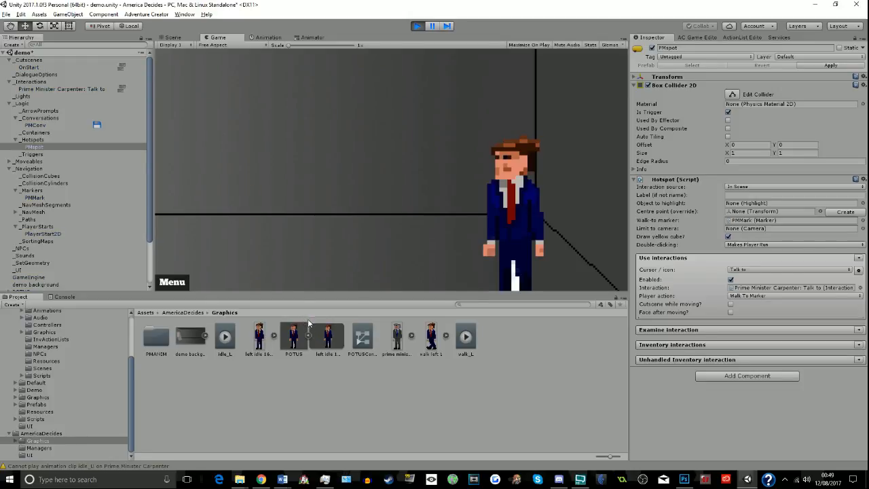
click(208, 291)
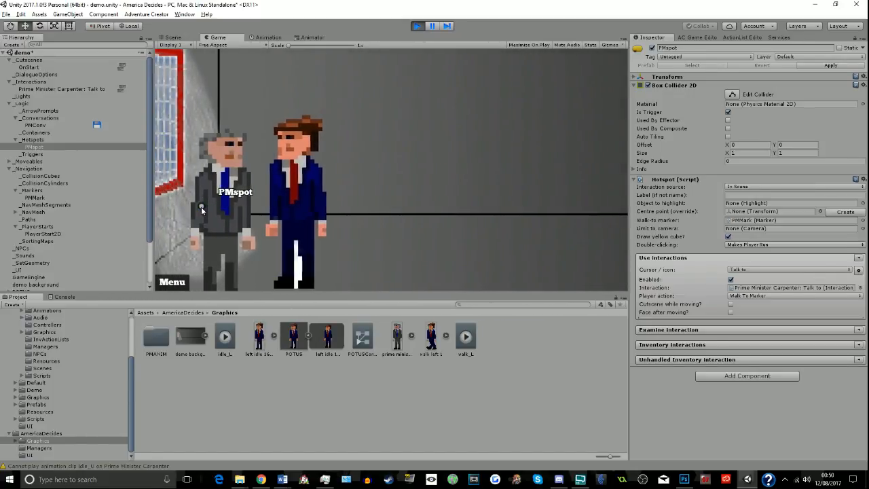
key(ctrl+p)
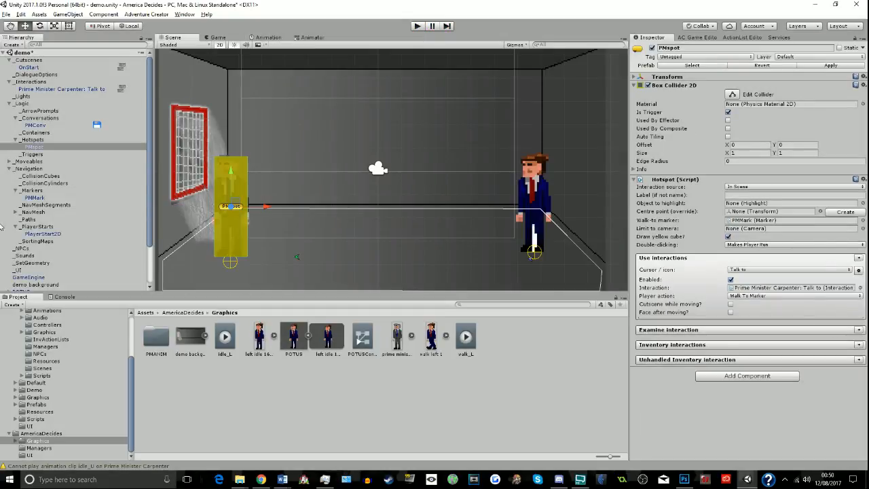
- Try to rename the PMspot hotspot as "Prime Minister Carpenter" and check it in a short playtest
click(713, 47)
text(Prime Minister Carpenter)
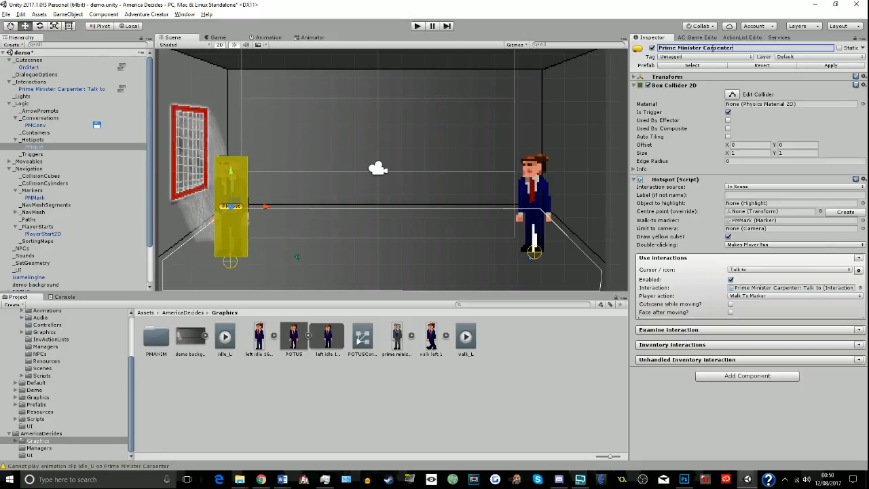
click(415, 28)
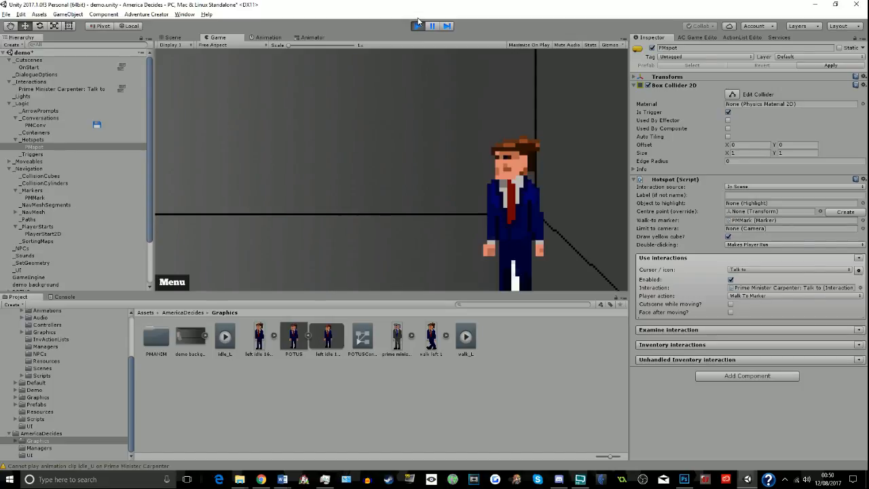
click(419, 25)
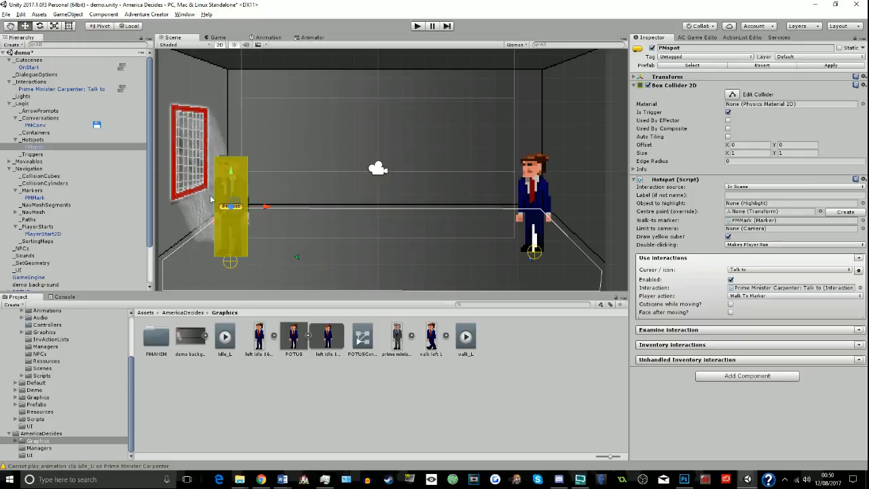
- Rename the PMspot hotspot as "Prime Minister Carpenter"
click(750, 47)
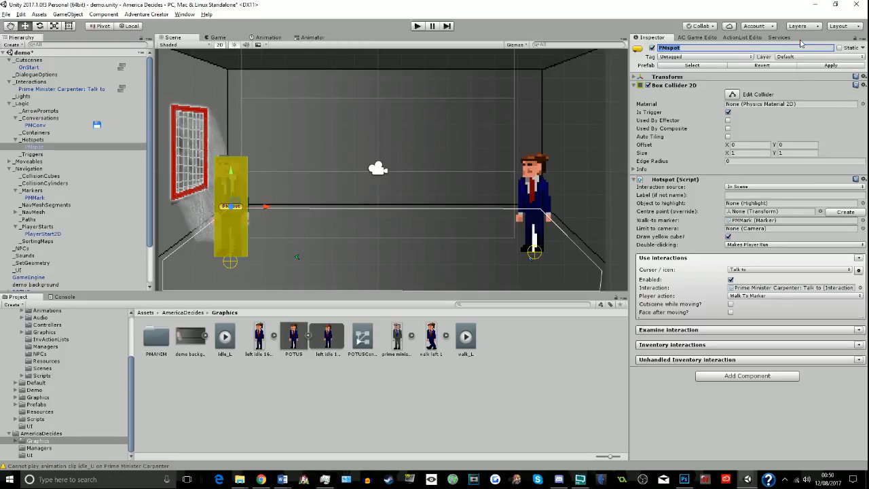
text(Prime Minister Carpenter)
click(539, 400)
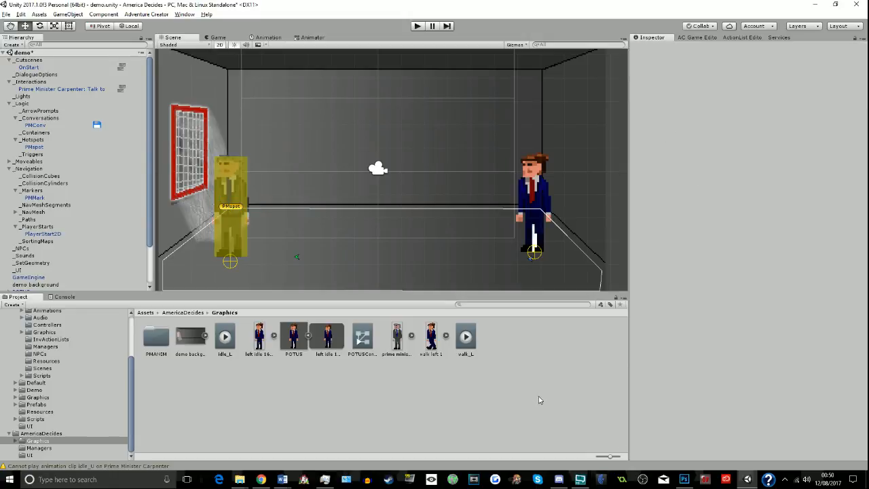
click(252, 191)
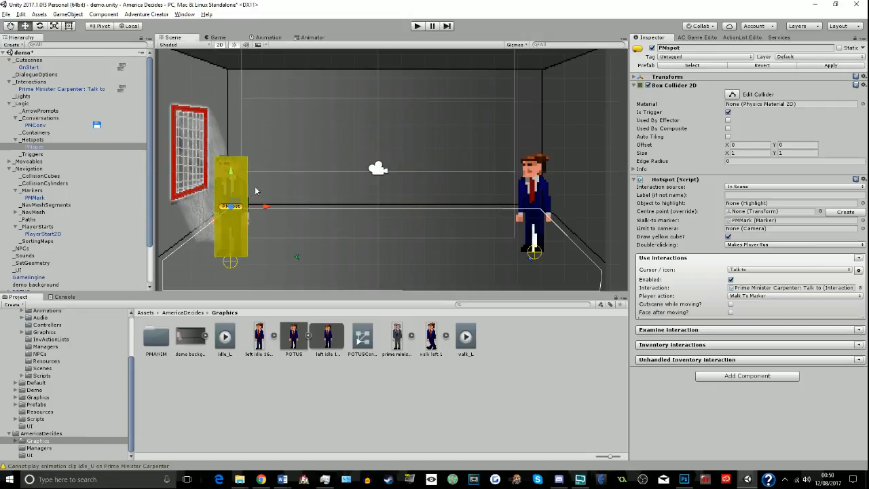
click(715, 48)
text(Prime Mini)
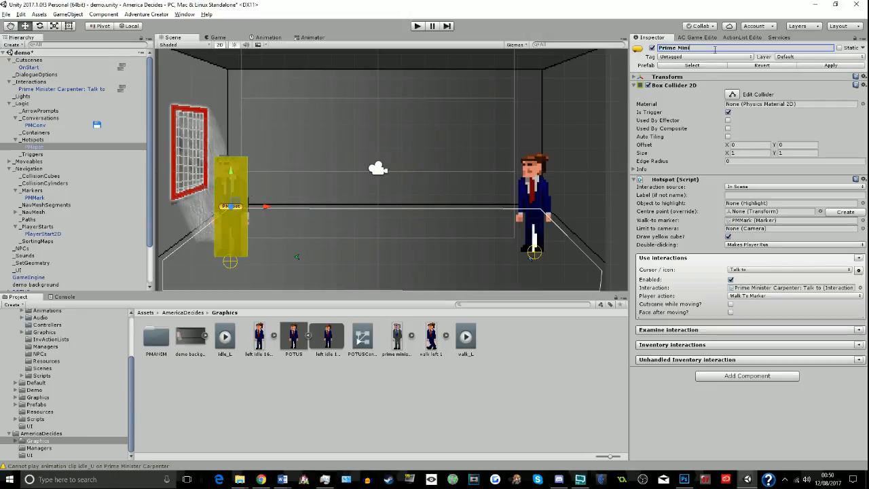
text(ster Carpenter)
key(Return)
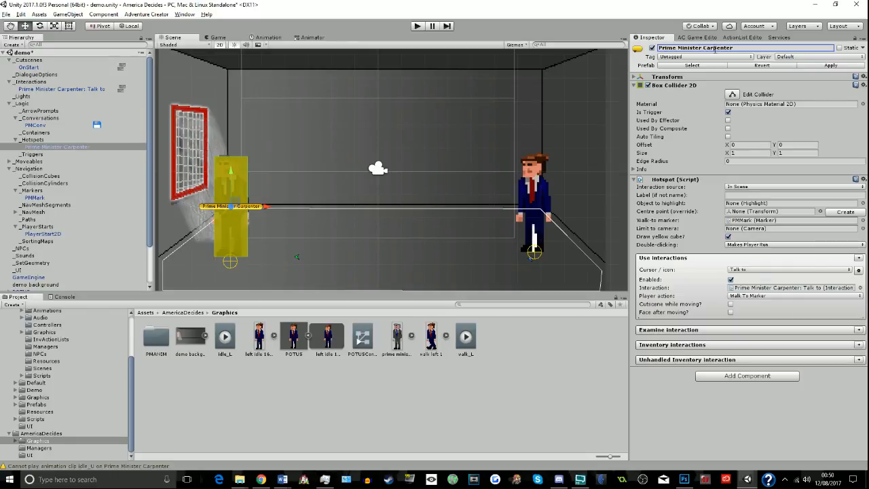
- Playtest the renamed hotspot by talking to the prime minister, choosing [Leave] in the conversation and stopping the game
click(418, 27)
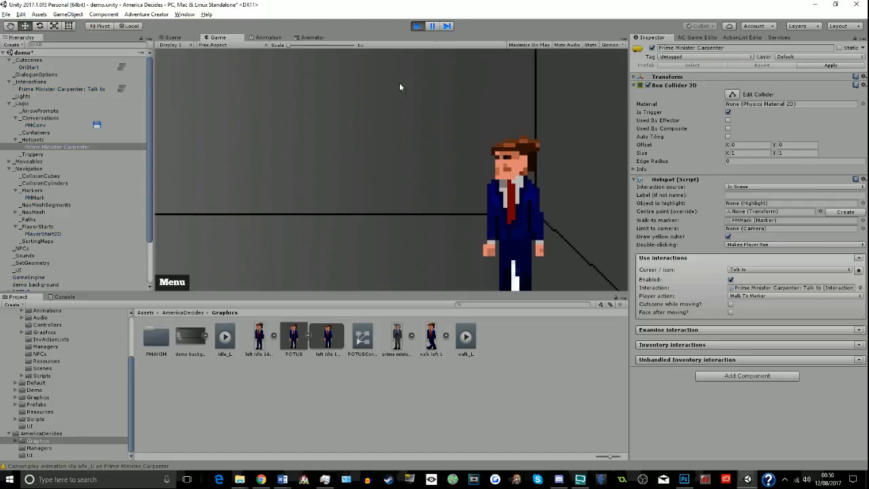
click(287, 231)
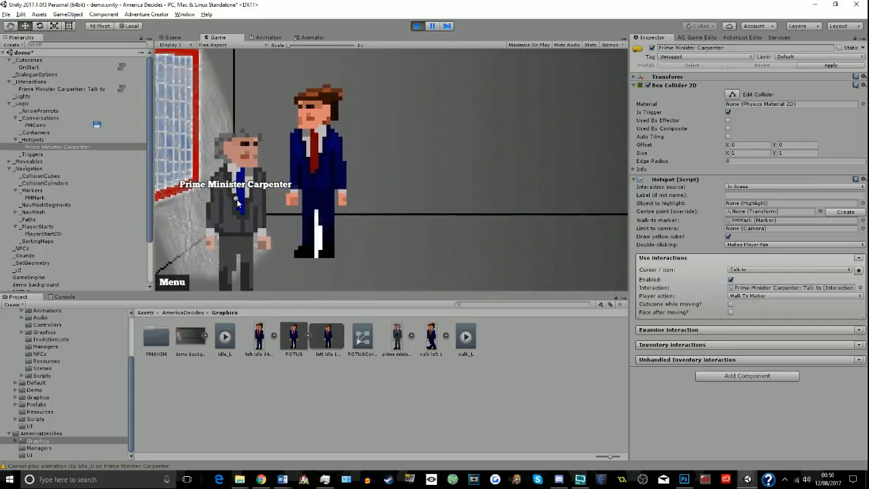
click(238, 202)
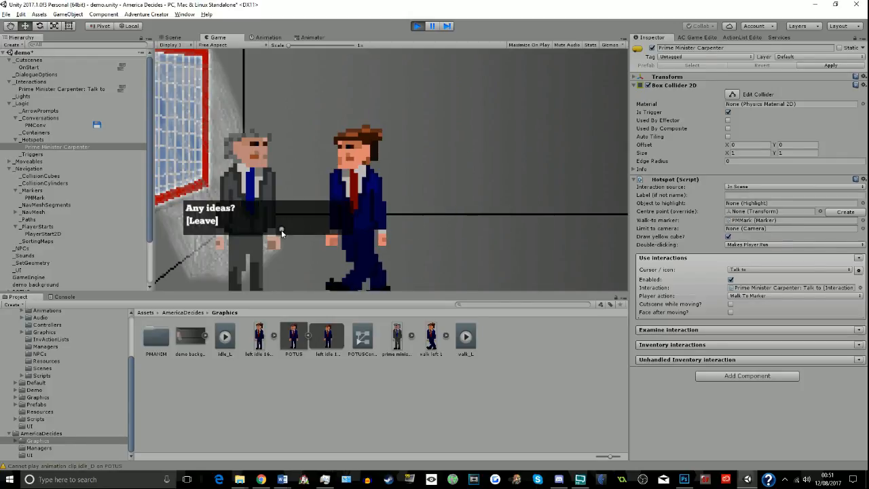
click(229, 220)
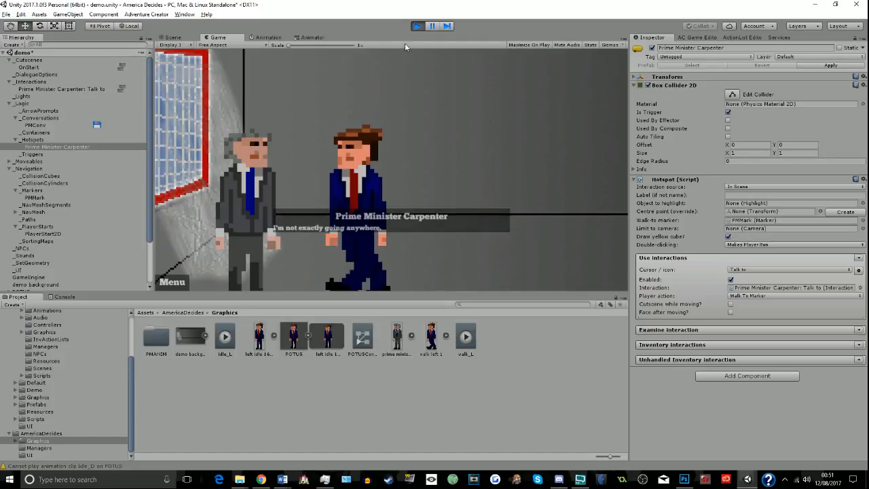
click(418, 26)
- In the Speech settings, enable "Display narration forever until user skips it?" and "Skipping speech first displays currently-scrolling text?"
click(669, 37)
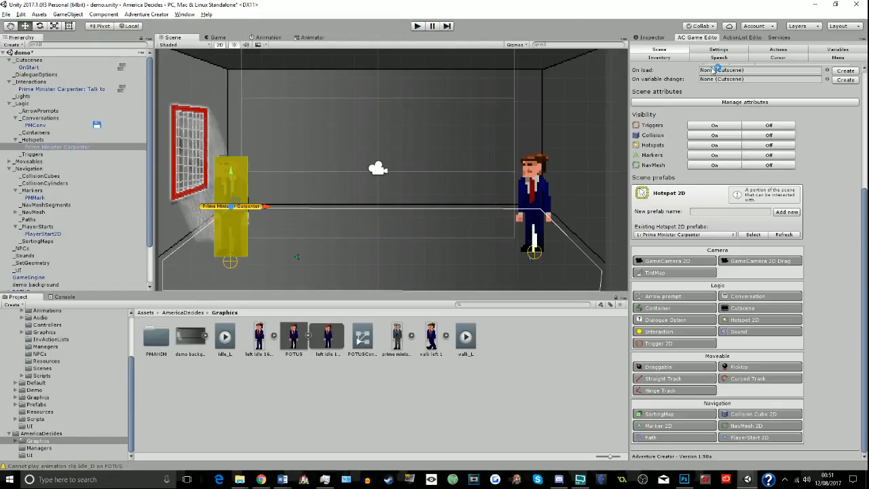
click(718, 58)
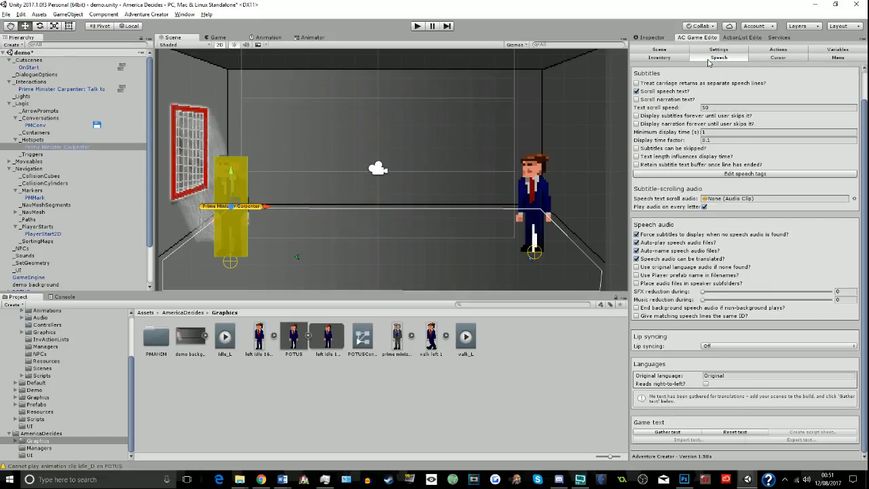
click(662, 124)
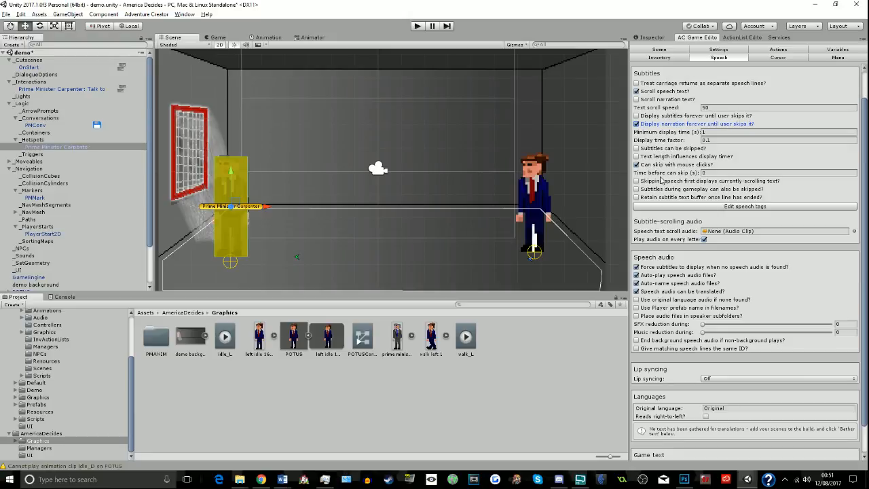
click(661, 181)
- Playtest speech skipping by walking to the prime minister, talking to him, trying to skip a line and choosing [Leave]
click(416, 27)
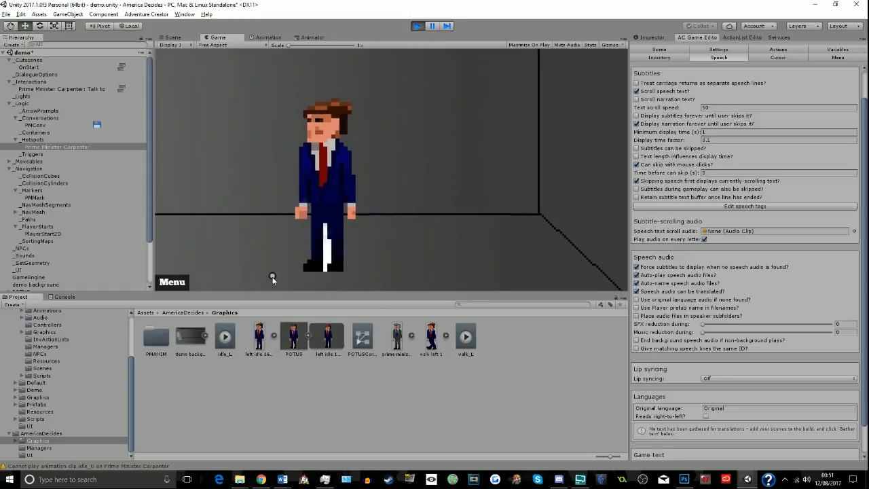
click(231, 287)
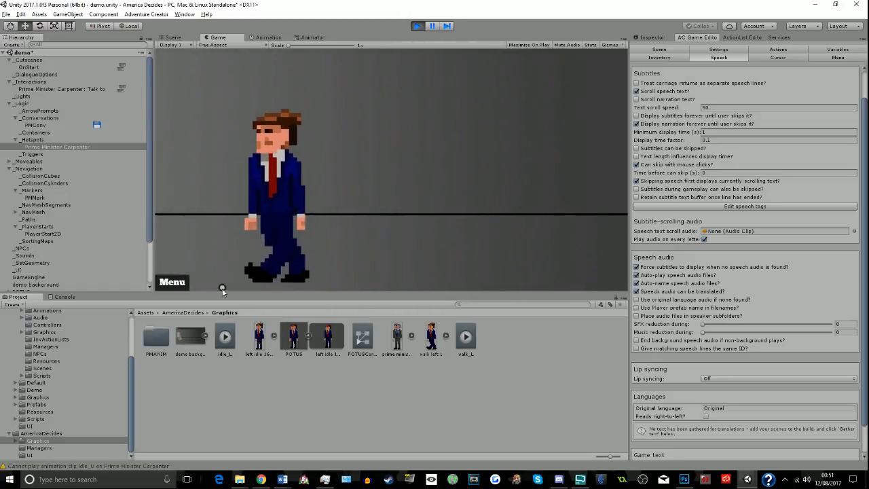
click(219, 282)
click(223, 225)
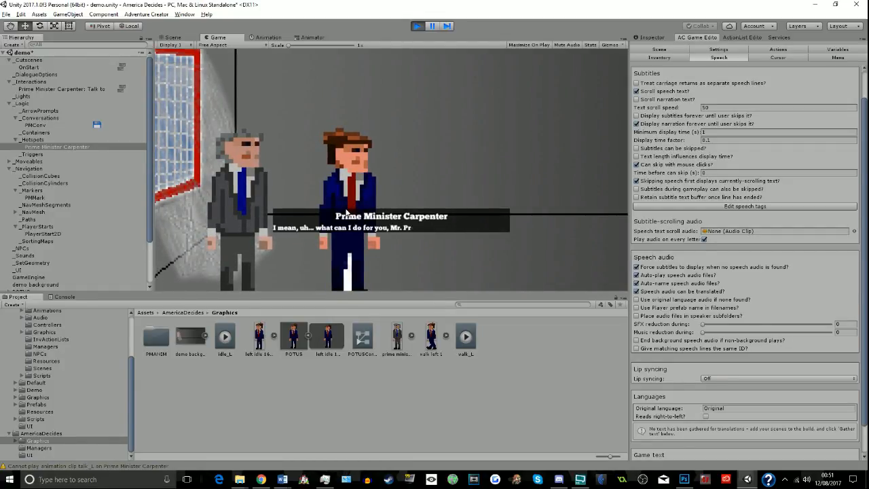
click(335, 211)
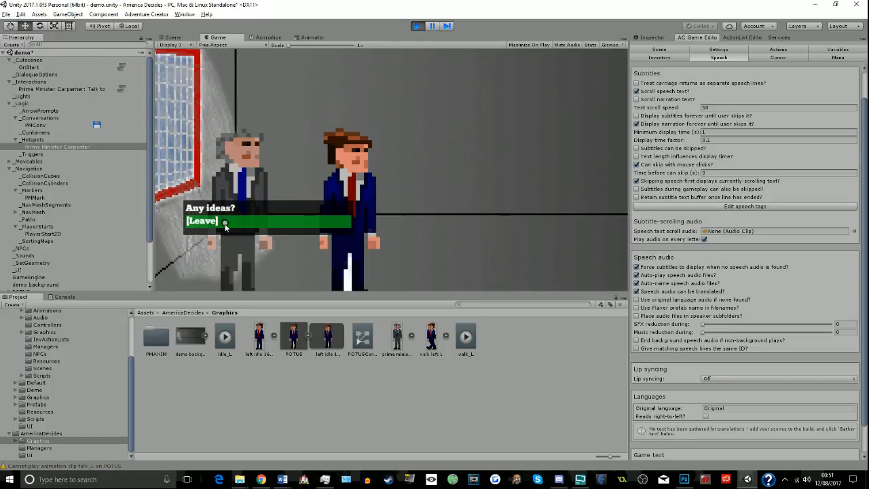
click(227, 220)
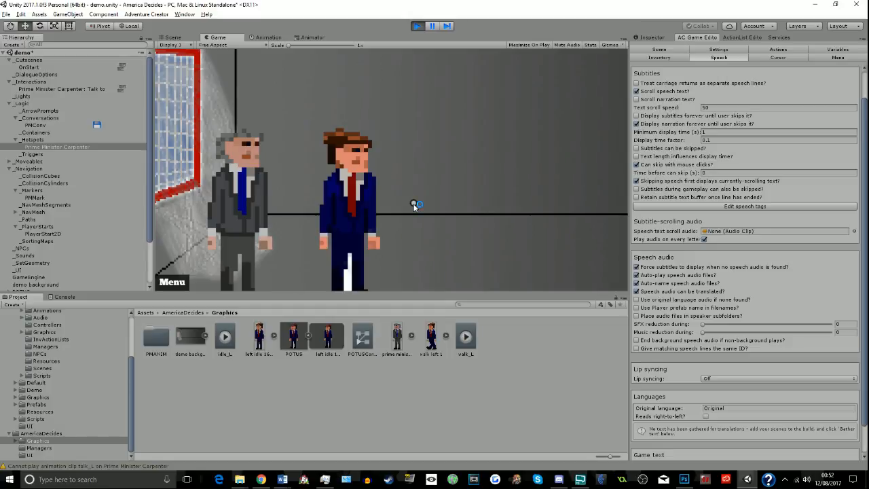
click(417, 26)
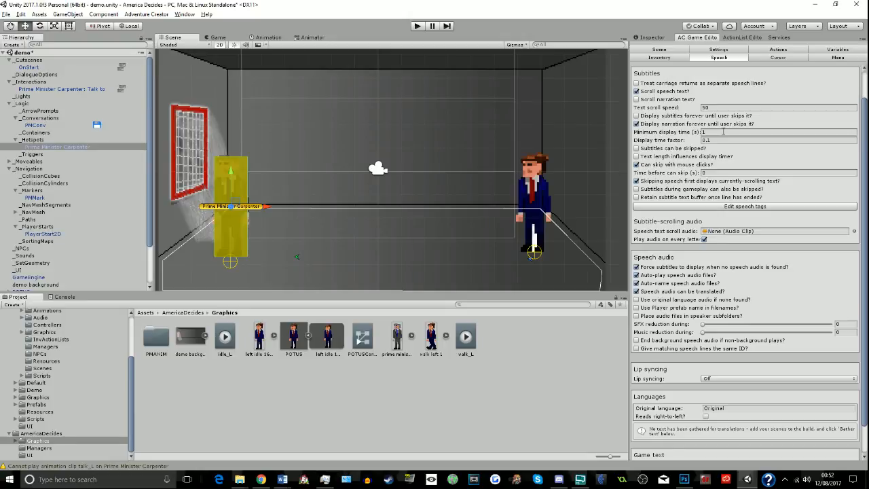
- Enable "Display subtitles forever until user skips it?" in the Speech settings
click(655, 127)
click(654, 117)
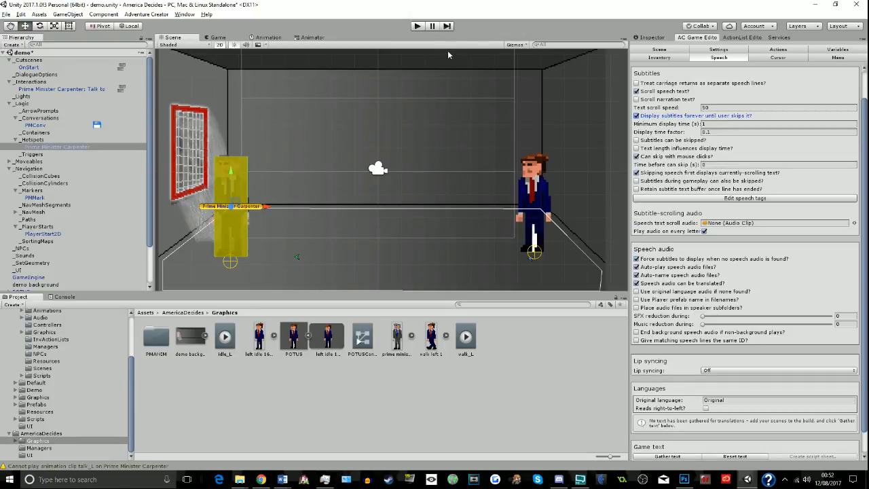
- Start a new playtest, talk to the prime minister and skip through his opening lines to the dialogue options
click(417, 26)
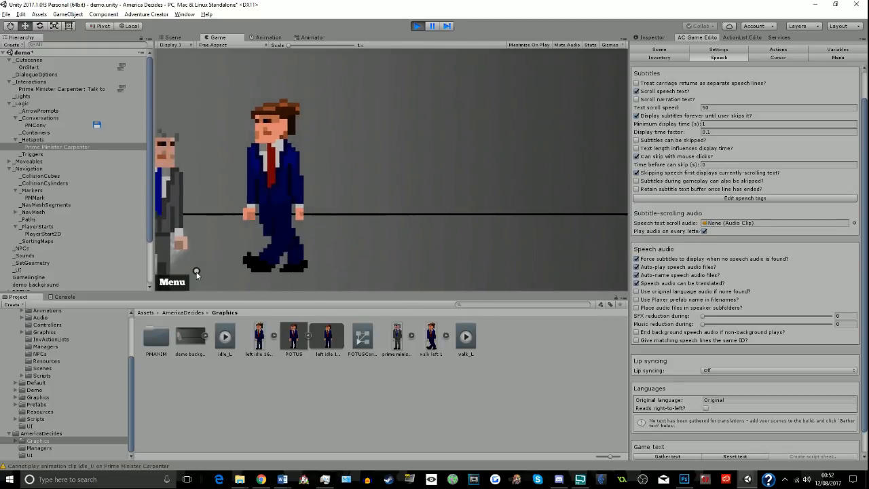
click(199, 196)
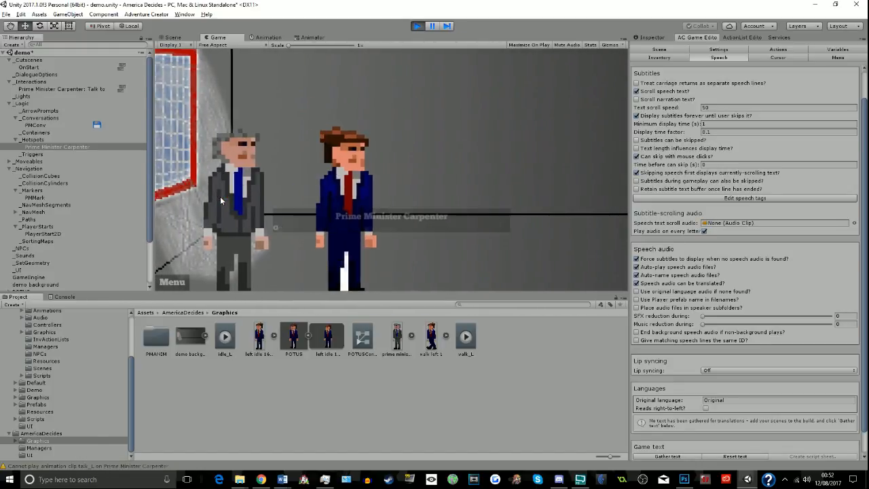
click(498, 216)
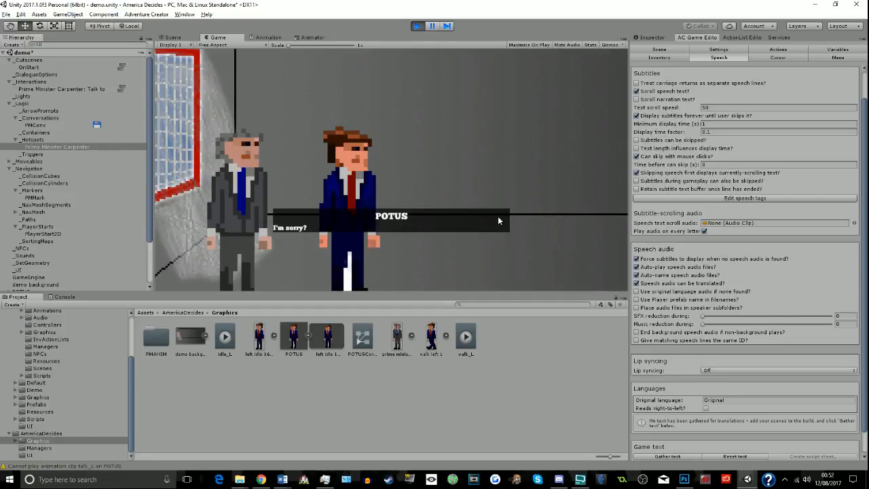
click(498, 216)
click(498, 216)
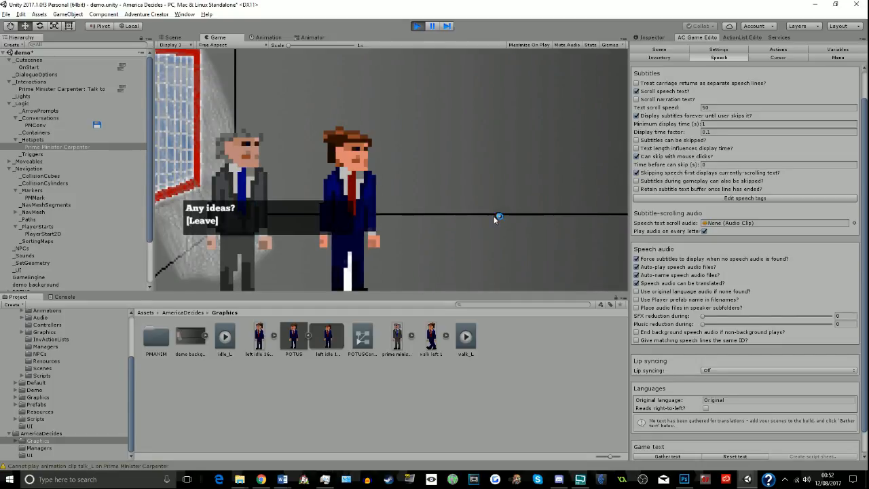
- Choose "Any ideas?" in the conversation, skip through the replies, leave the dialogue and stop the playtest
click(309, 212)
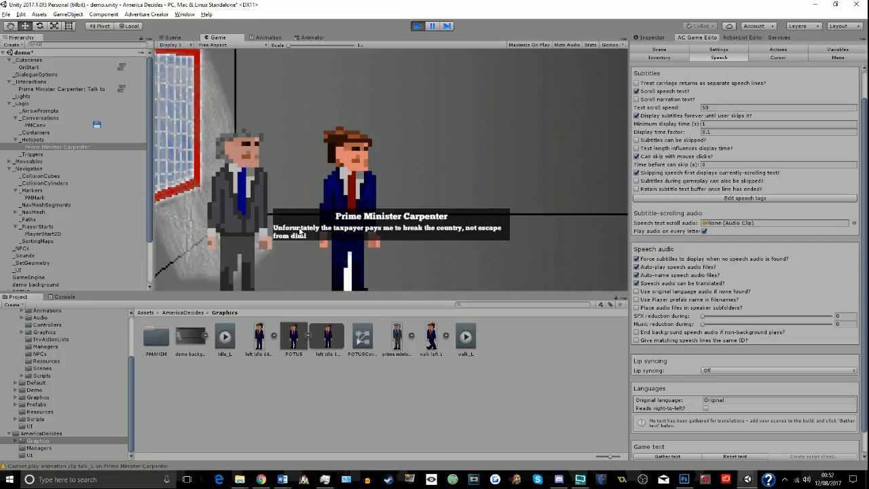
click(450, 237)
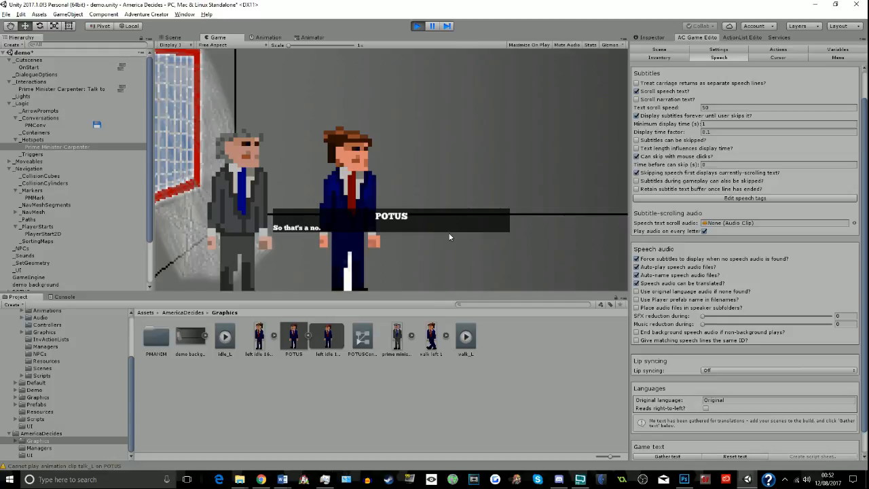
click(450, 236)
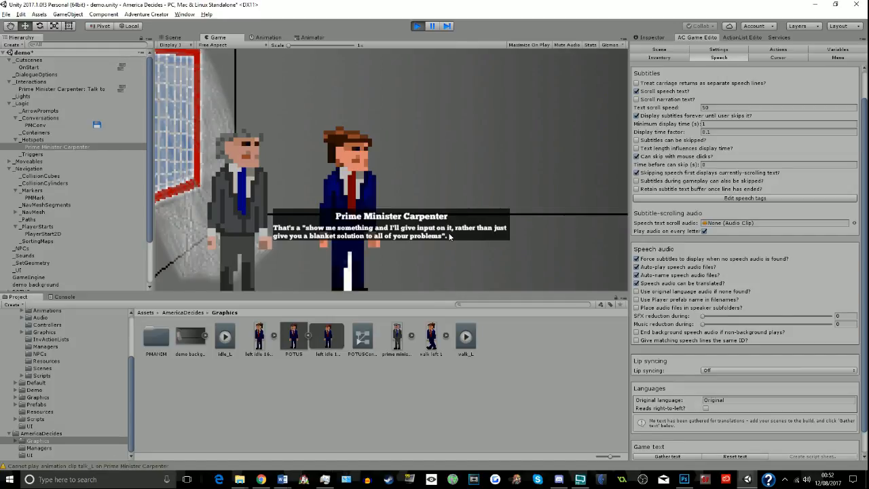
click(450, 236)
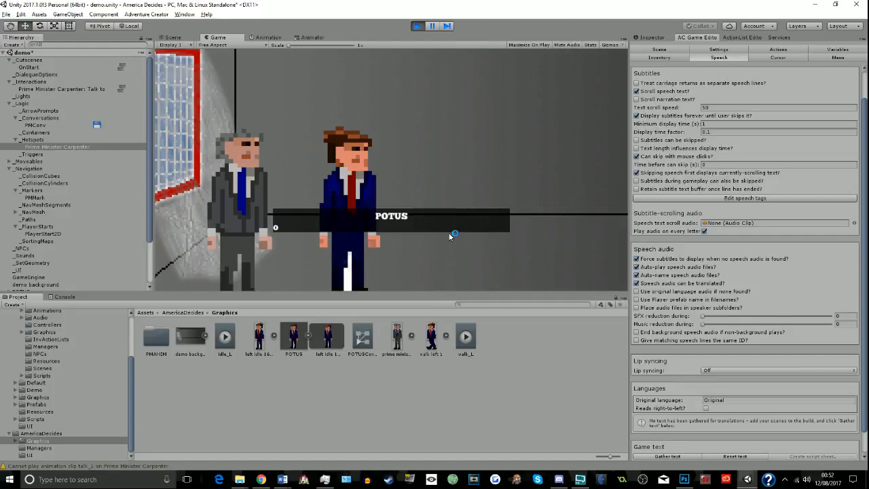
click(451, 234)
click(254, 227)
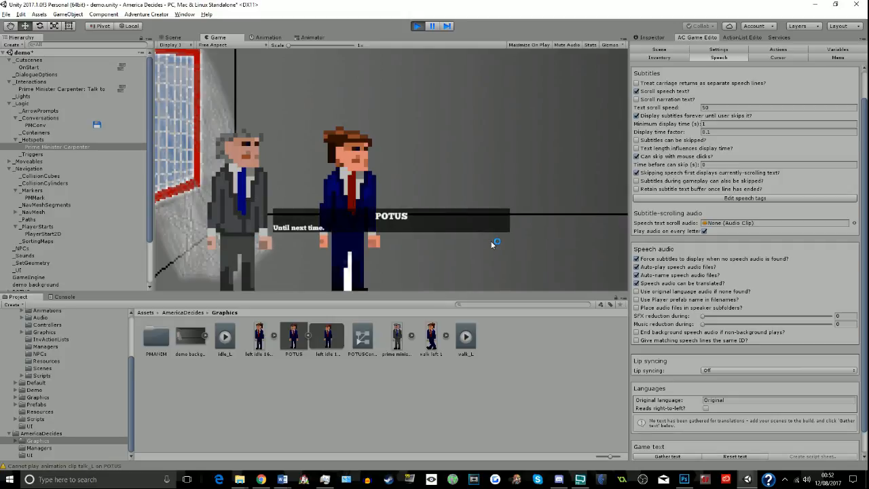
click(491, 242)
click(492, 244)
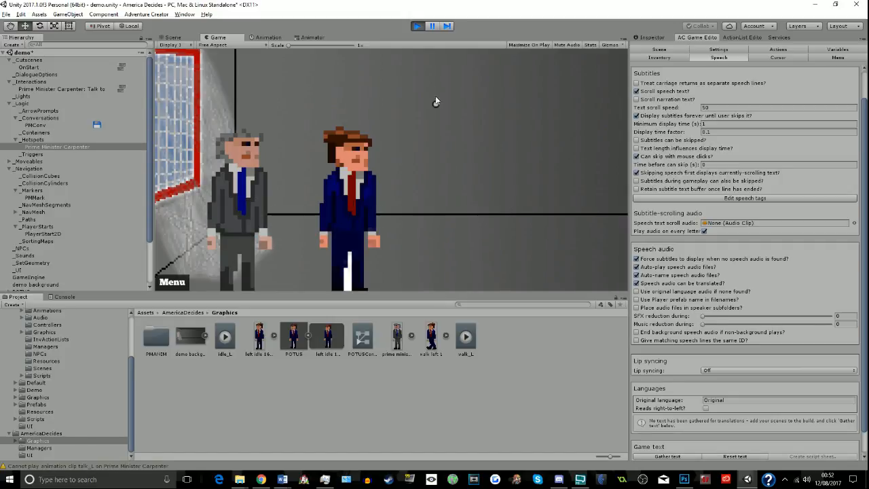
click(418, 27)
- Try to rename the POTUS player object as "President"
scroll(70, 266, down, 2)
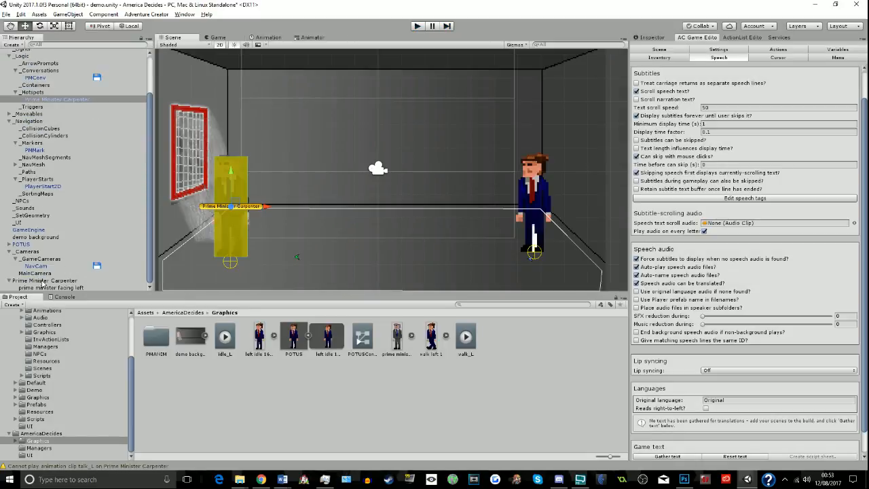
click(31, 244)
click(651, 37)
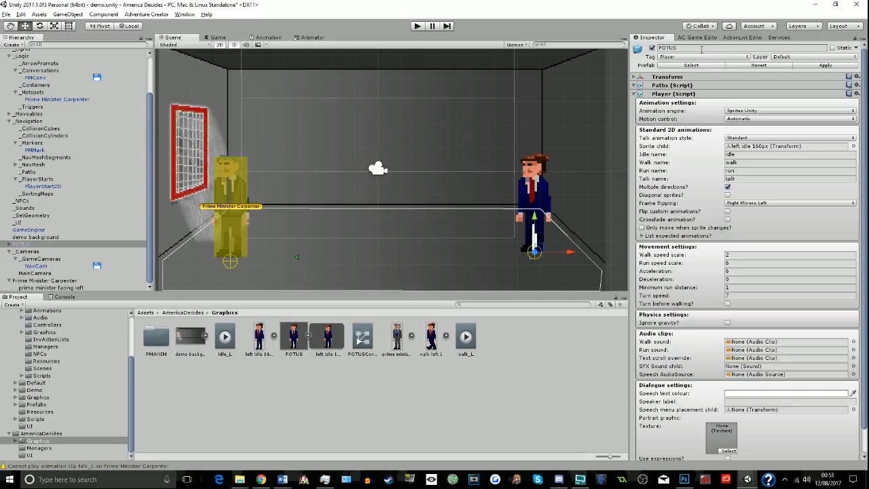
click(703, 49)
text(President)
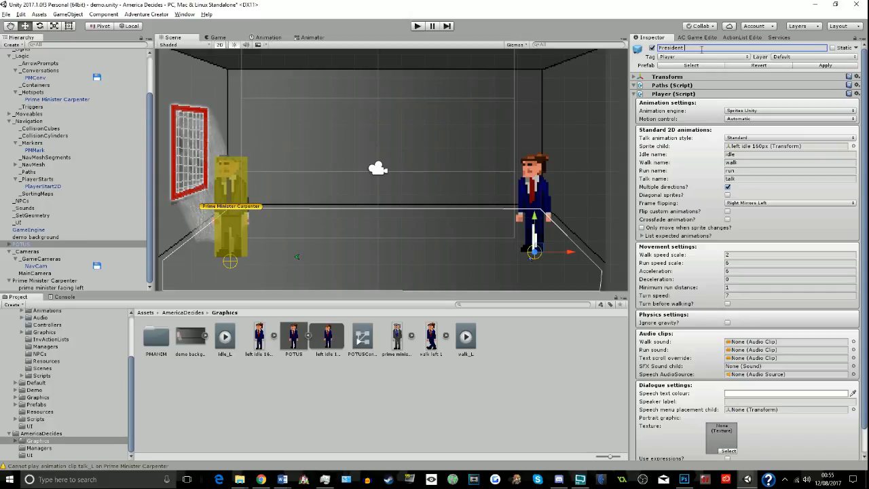
key(alt+Tab)
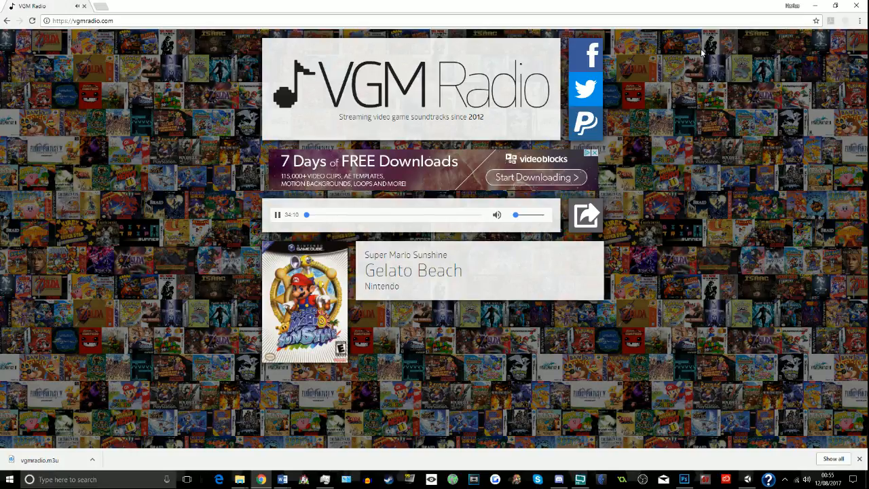
key(alt+Tab)
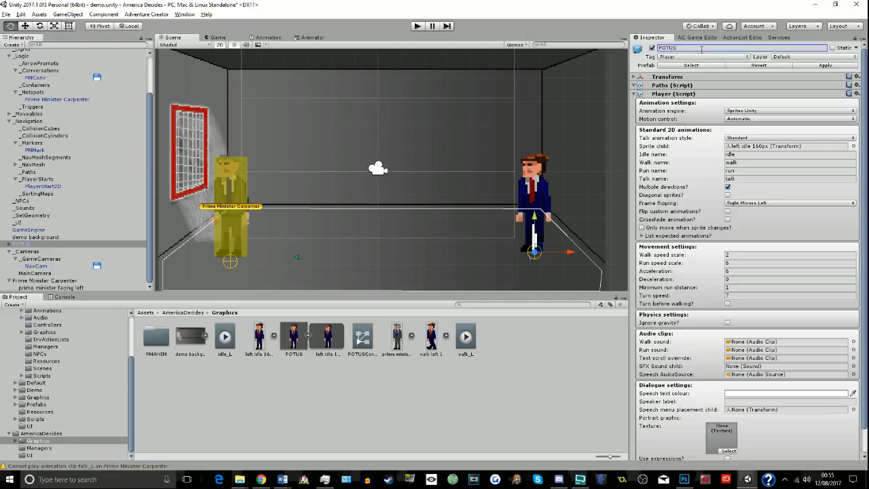
- Switch to the live streaming software and change the broadcast to Scene 2
key(alt+Tab)
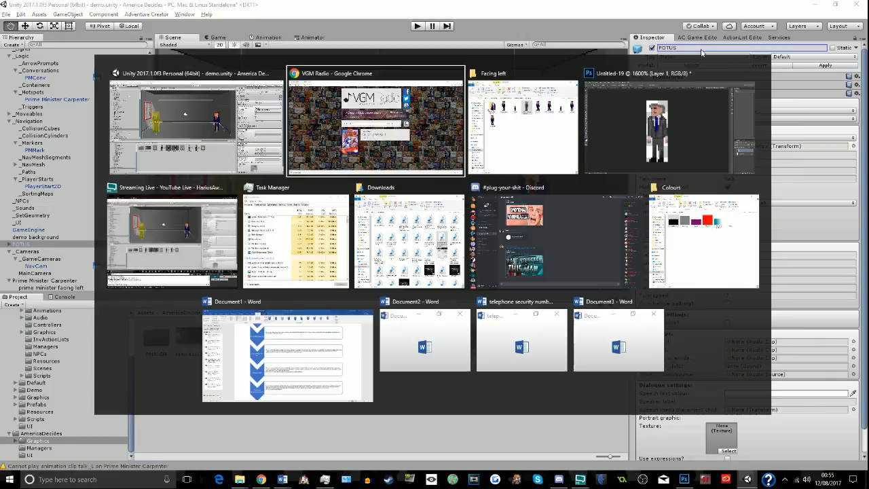
key(alt+Tab)
key(alt+Tab)
key(alt+Tab)
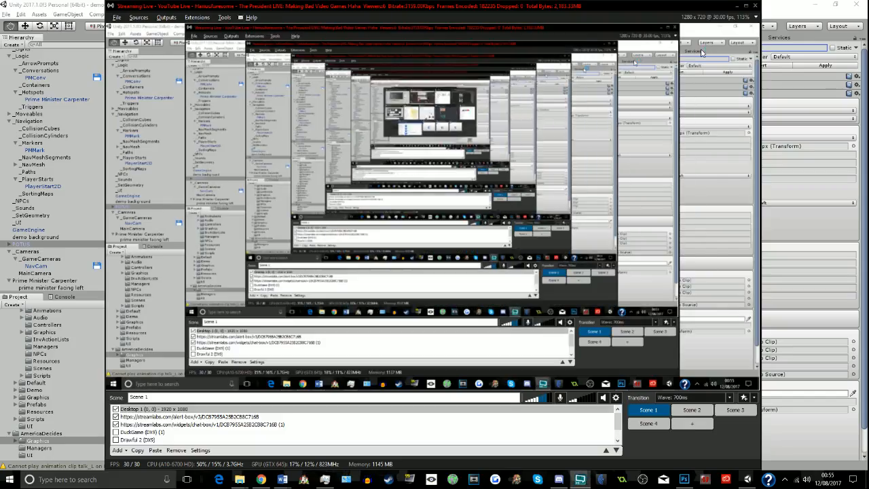
click(693, 412)
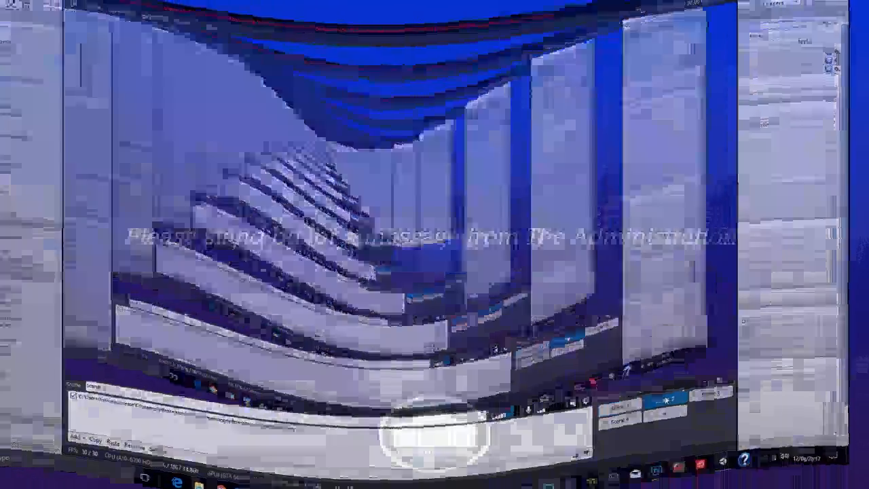